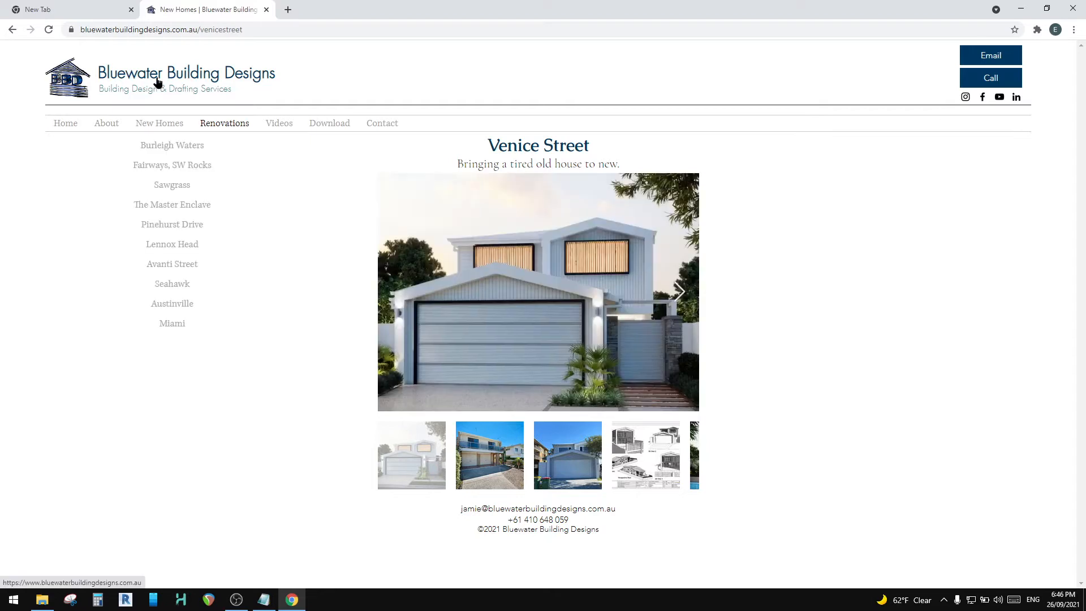
Step: Look through the Venice Street gallery images up to the sheet of 3D views
{"action": "mouse_move", "coordinate": [210, 124]}
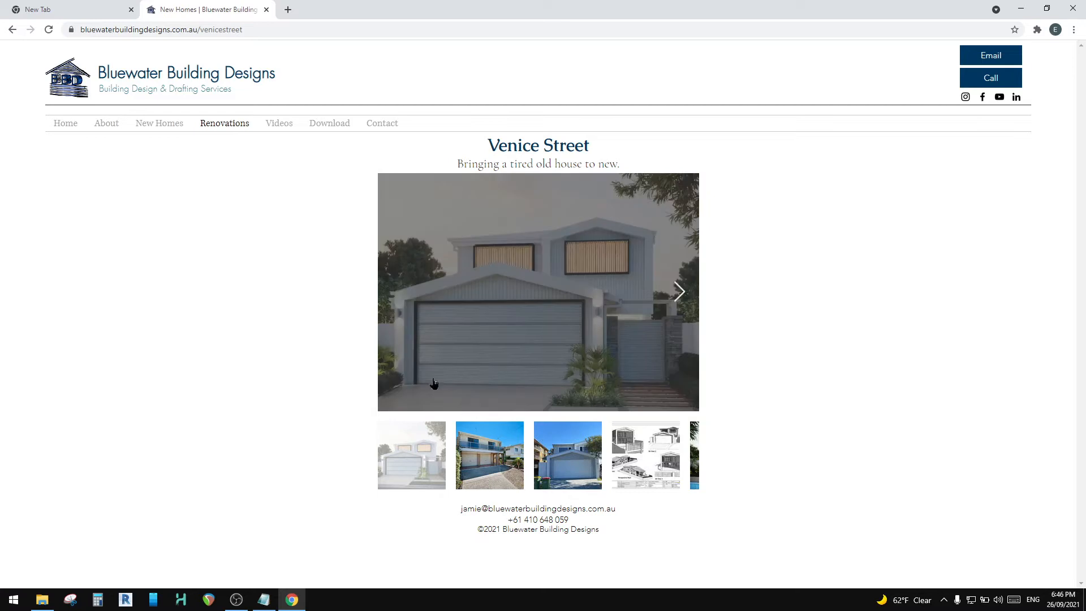
{"action": "left_click", "coordinate": [678, 292]}
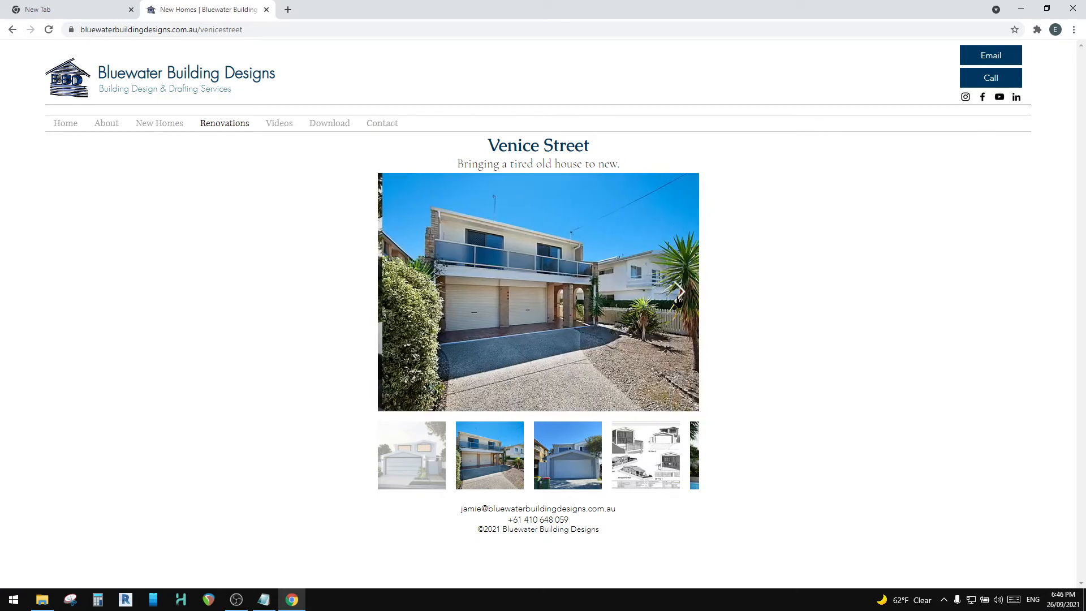
{"action": "left_click", "coordinate": [678, 291]}
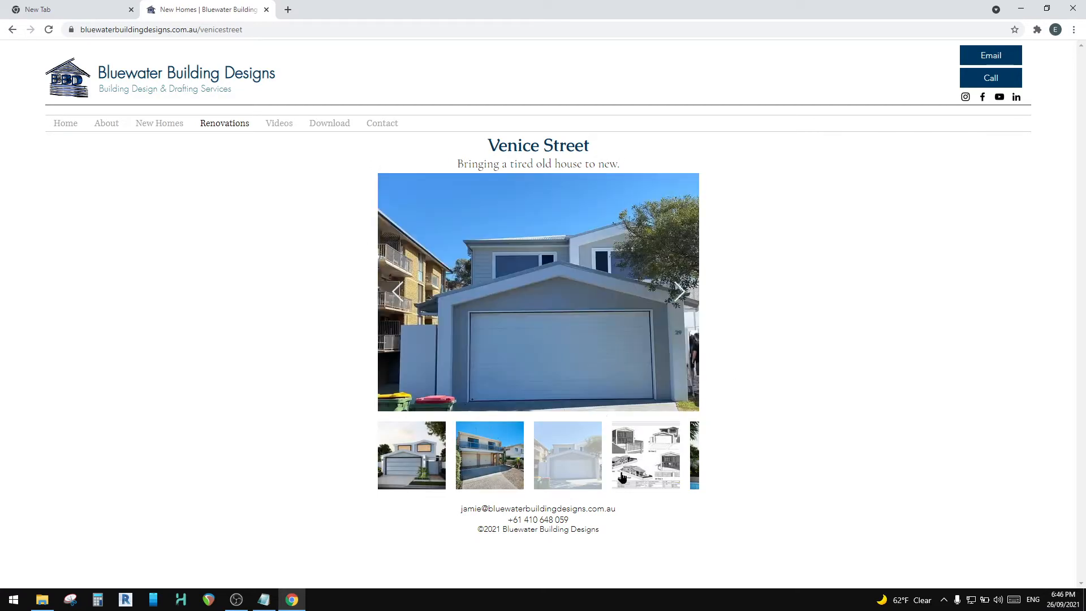
{"action": "left_click", "coordinate": [683, 292]}
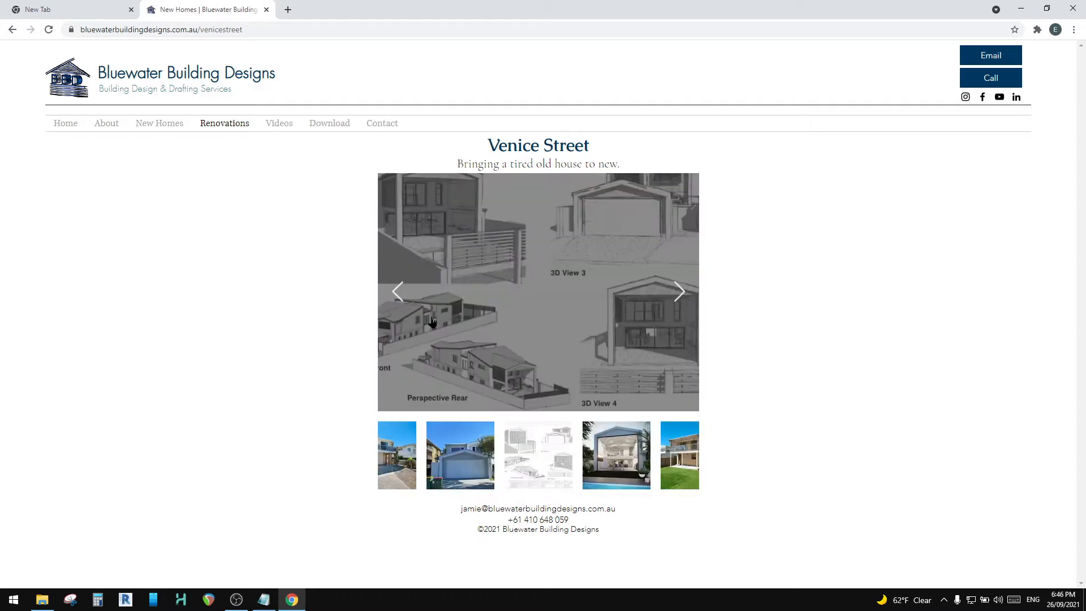
Step: Look over the Renovations and New Homes overview pages, then open the Venice Street project from Renovations
{"action": "mouse_move", "coordinate": [209, 121]}
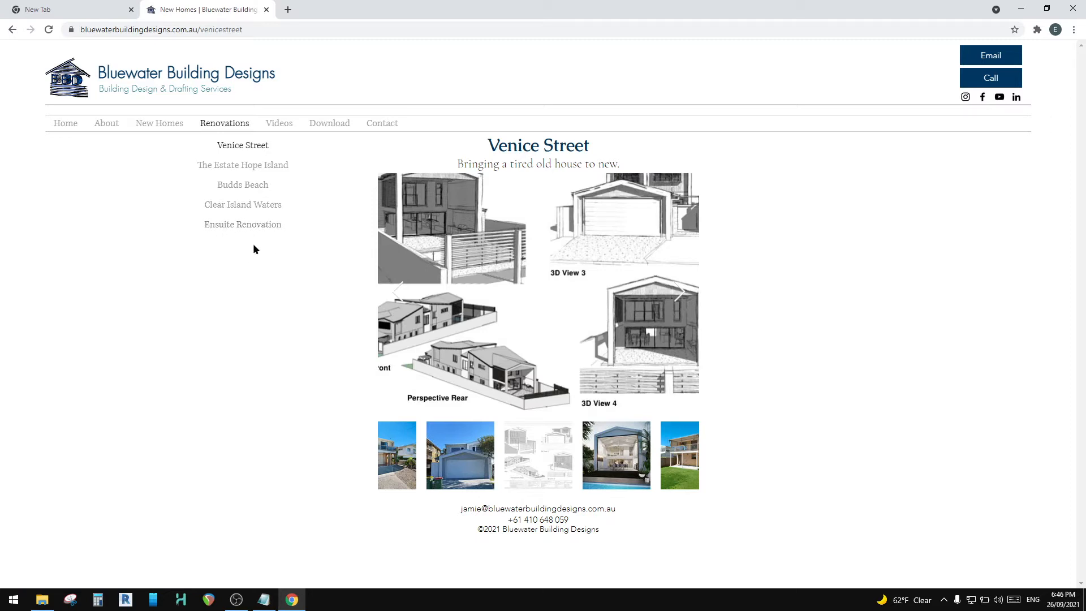
{"action": "mouse_move", "coordinate": [152, 122]}
{"action": "left_click", "coordinate": [217, 125]}
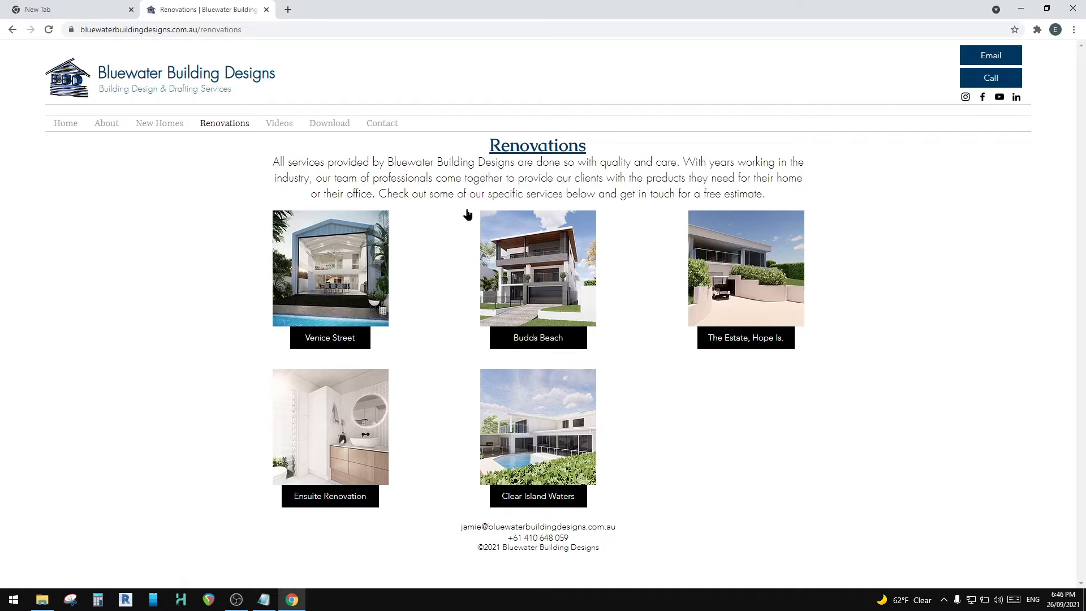
{"action": "left_click", "coordinate": [172, 126]}
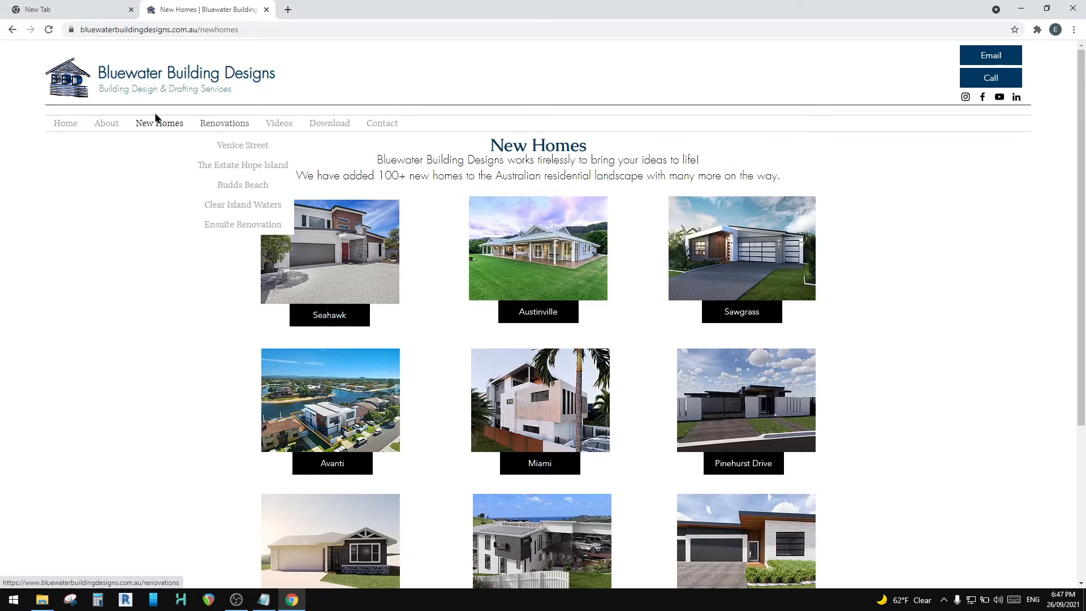
{"action": "left_click", "coordinate": [211, 122]}
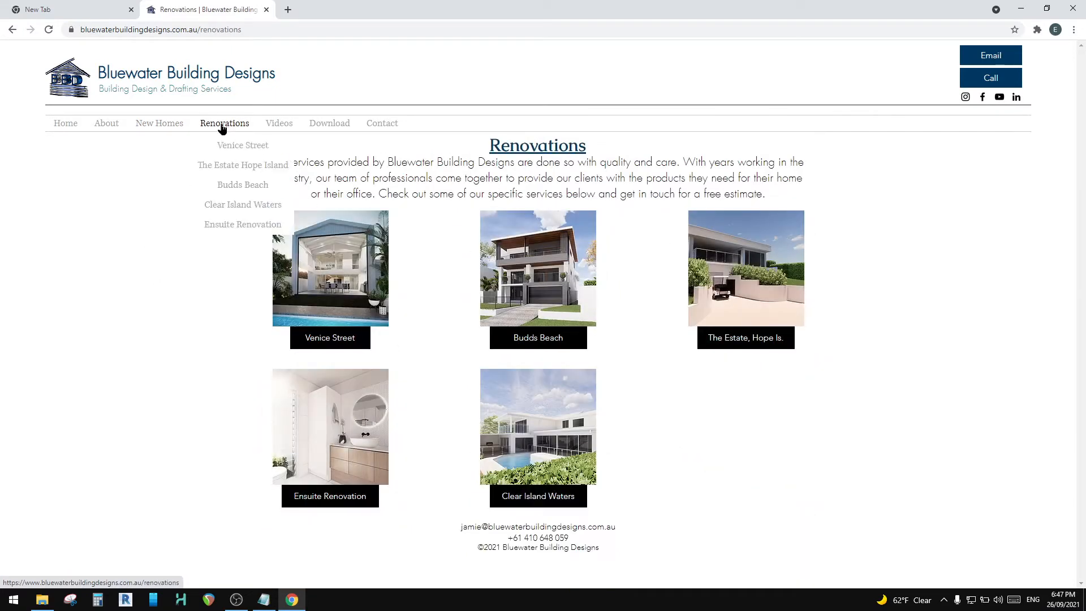
{"action": "left_click", "coordinate": [328, 255]}
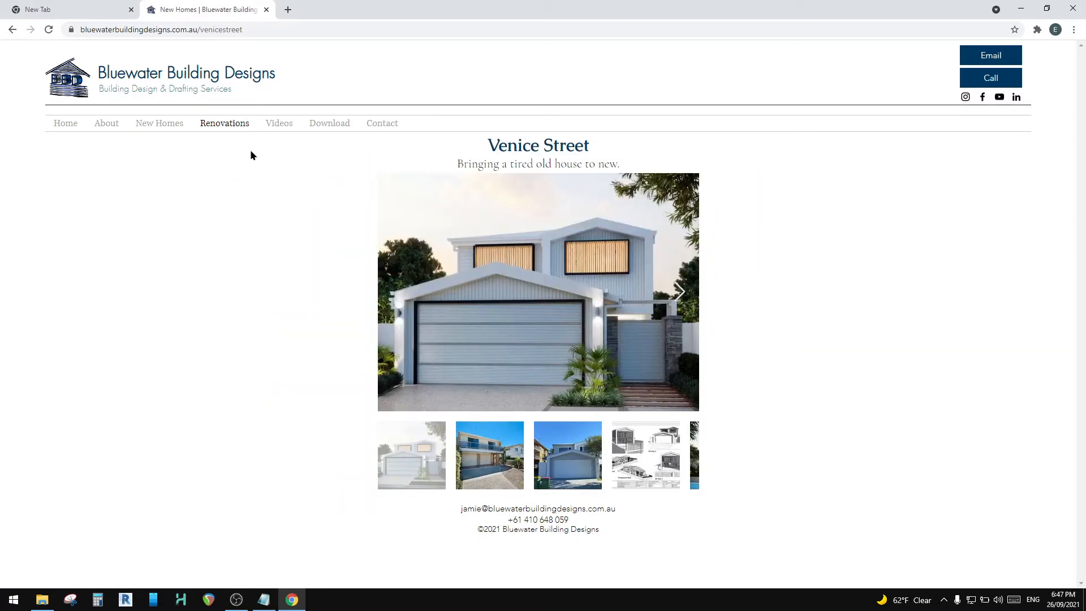
Step: Return to New Homes, reopen the Venice Street project page and examine the ending of its web address
{"action": "left_click", "coordinate": [154, 123]}
{"action": "mouse_move", "coordinate": [236, 127]}
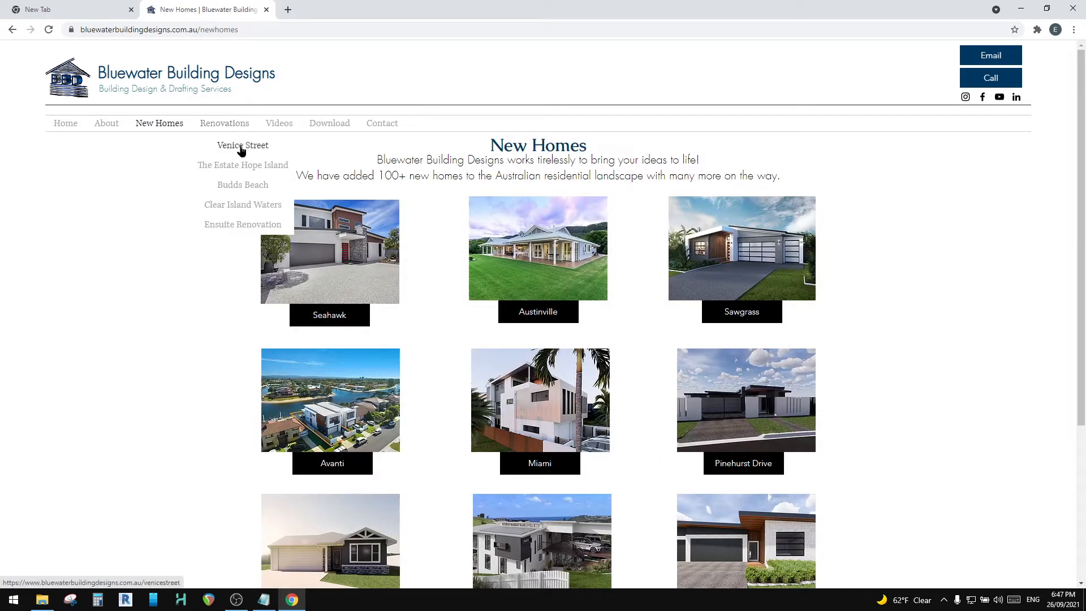
{"action": "left_click", "coordinate": [242, 147]}
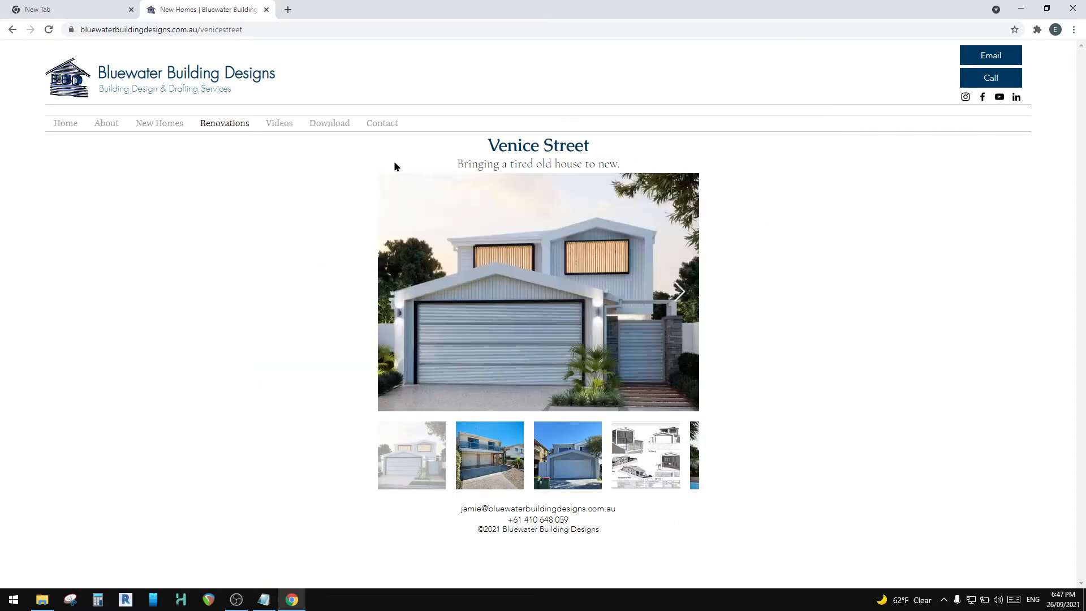
{"action": "left_click", "coordinate": [205, 29]}
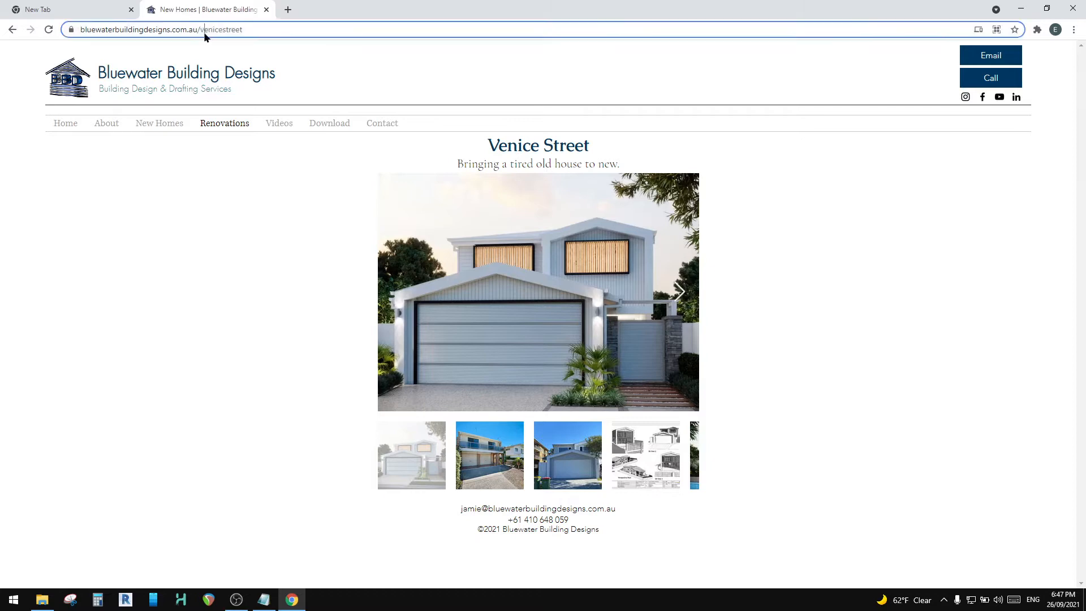
{"action": "left_click", "coordinate": [252, 29]}
{"action": "left_click_drag", "start_coordinate": [300, 27], "coordinate": [252, 24]}
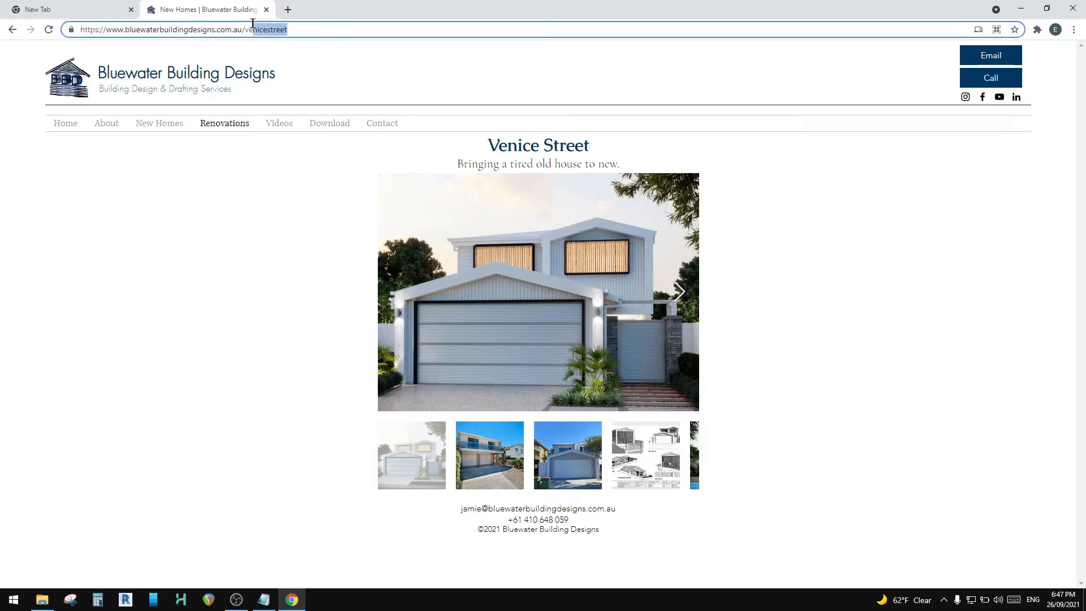
{"action": "left_click", "coordinate": [264, 30]}
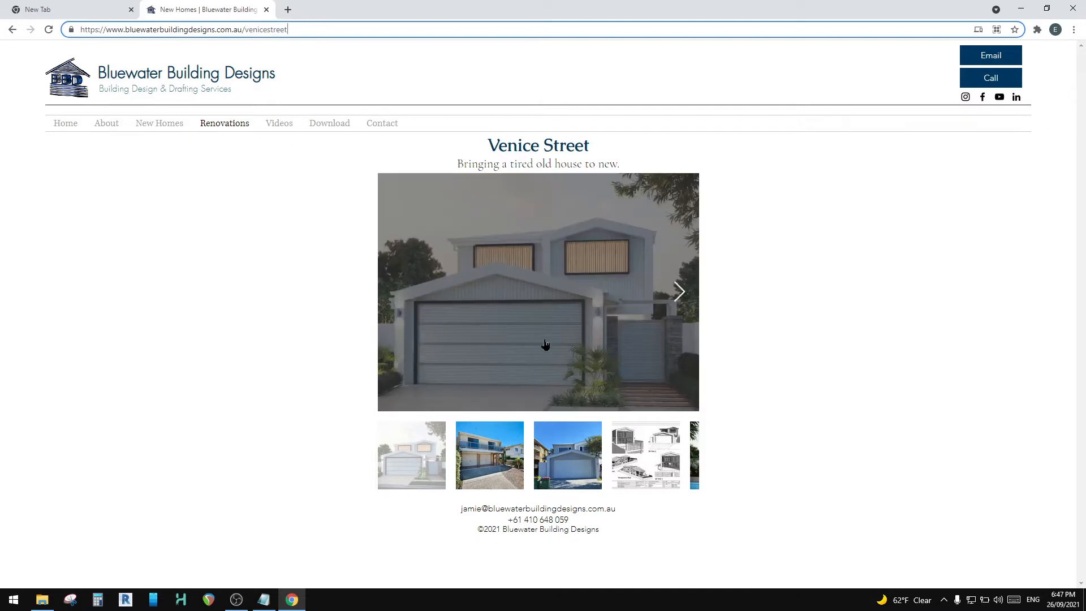
Step: Close the live site, go to wix.com and open the Bluewater Building D site for editing
{"action": "left_click", "coordinate": [266, 10]}
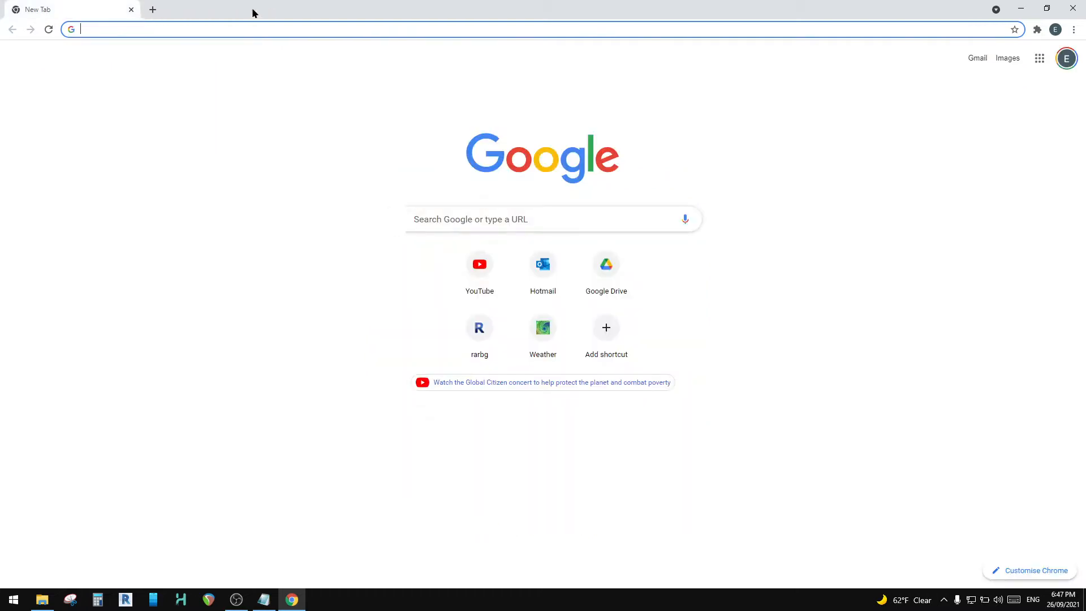
{"action": "left_click", "coordinate": [120, 32]}
{"action": "type", "text": "wix.com"}
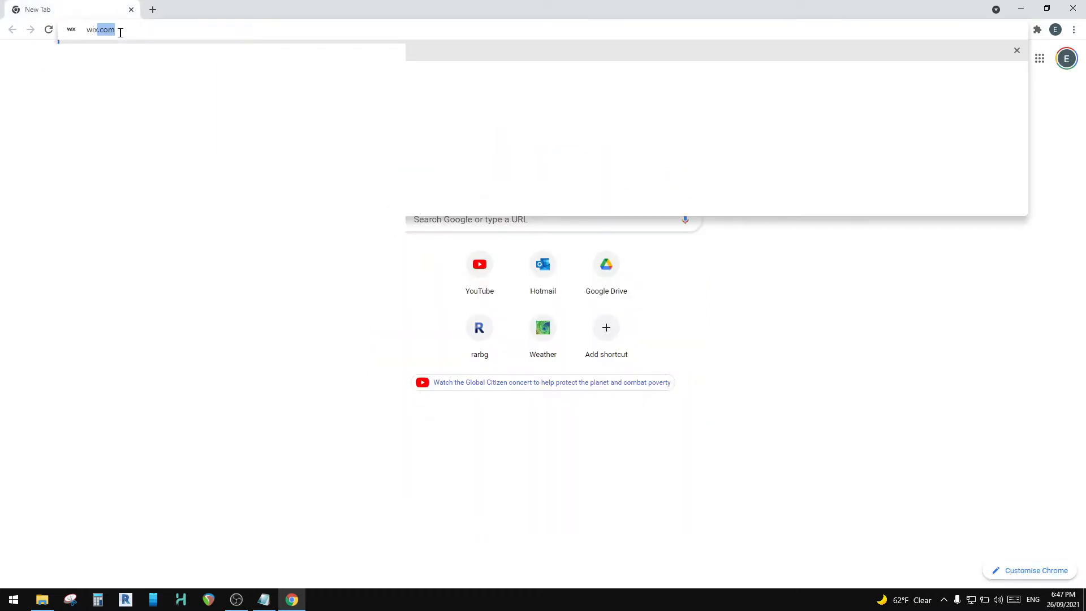
{"action": "key", "text": "Return"}
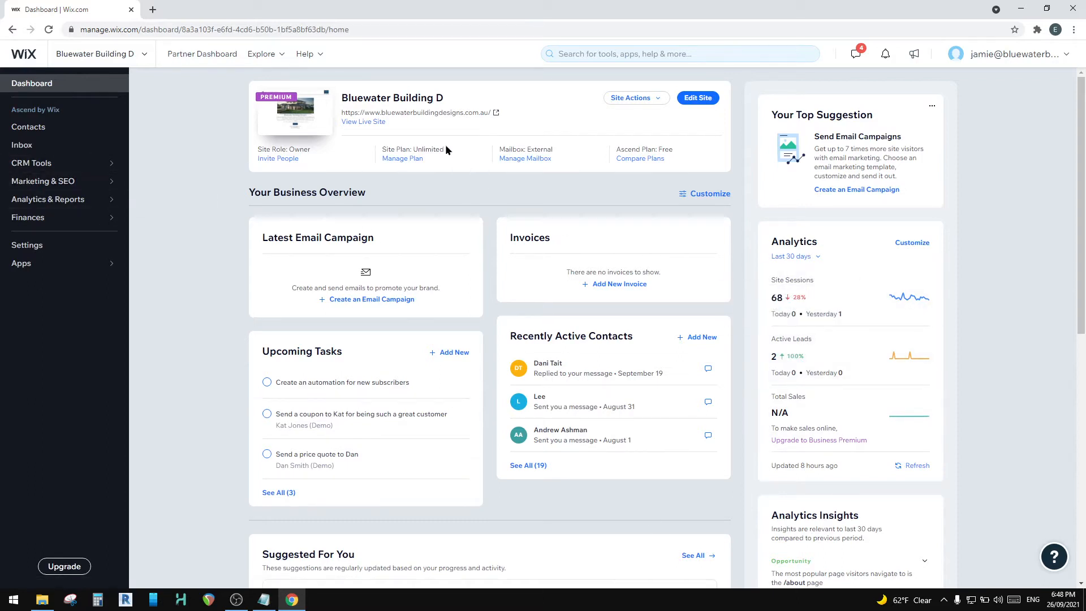
{"action": "mouse_move", "coordinate": [77, 171]}
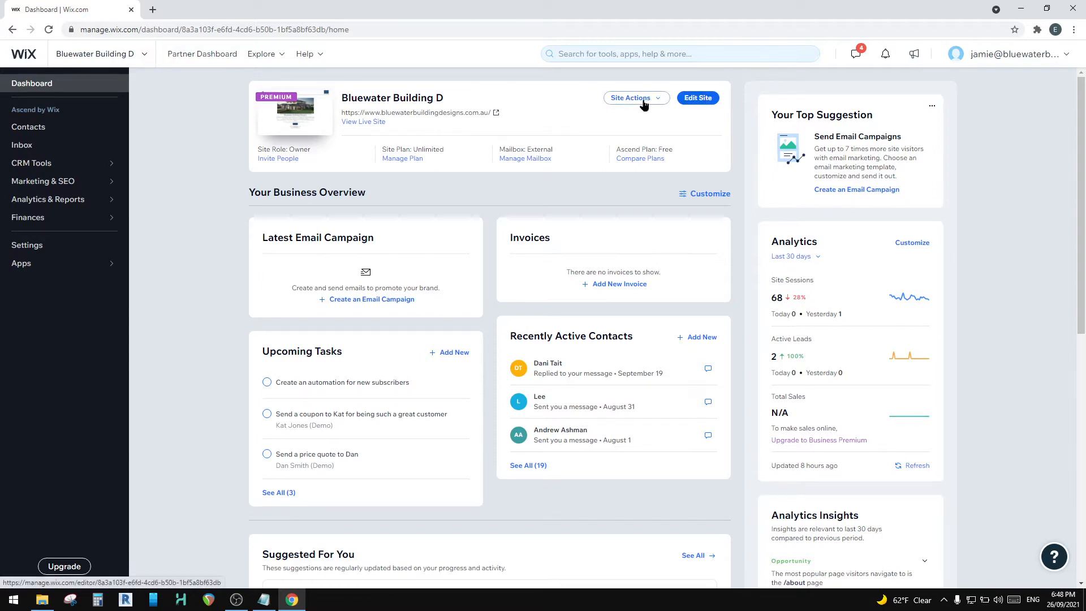
{"action": "left_click", "coordinate": [697, 100]}
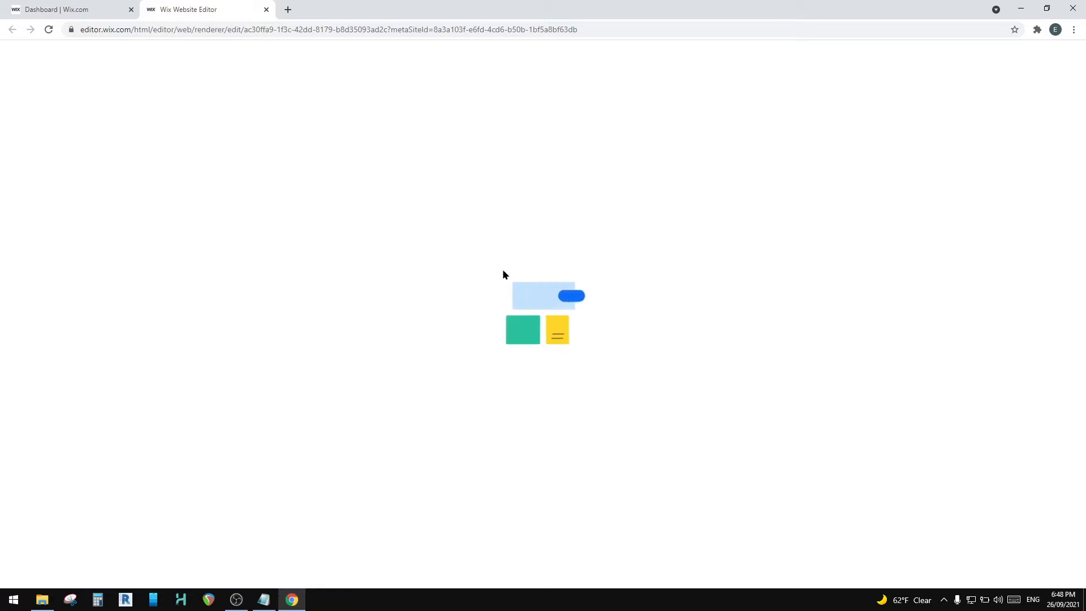
Step: Switch to File Explorer and open the enscape folder of the Tina Drive project in _Revit 2022
{"action": "left_click", "coordinate": [42, 600]}
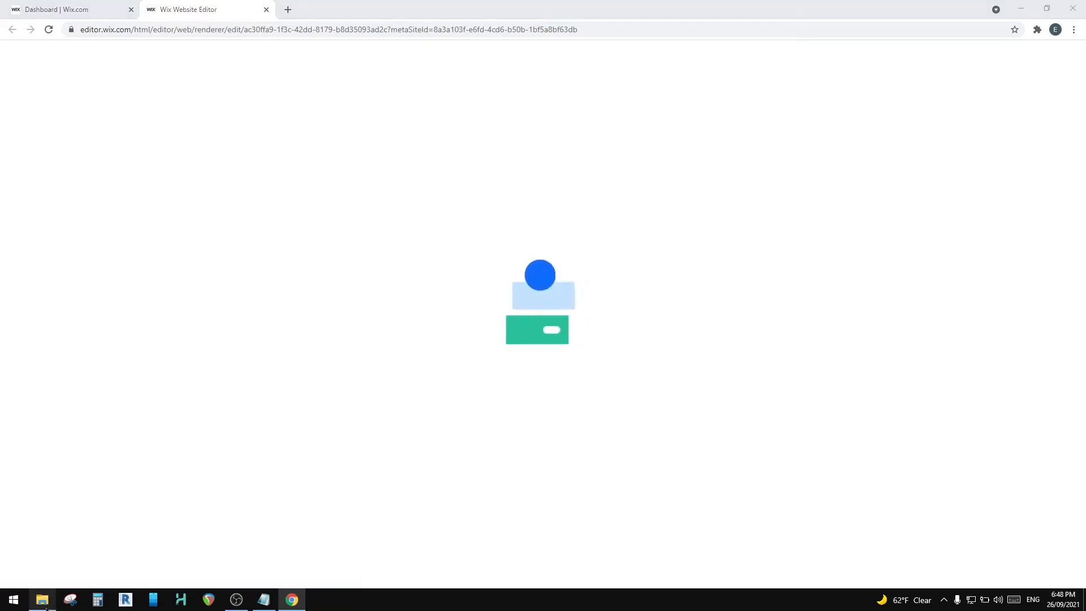
{"action": "left_click", "coordinate": [638, 218]}
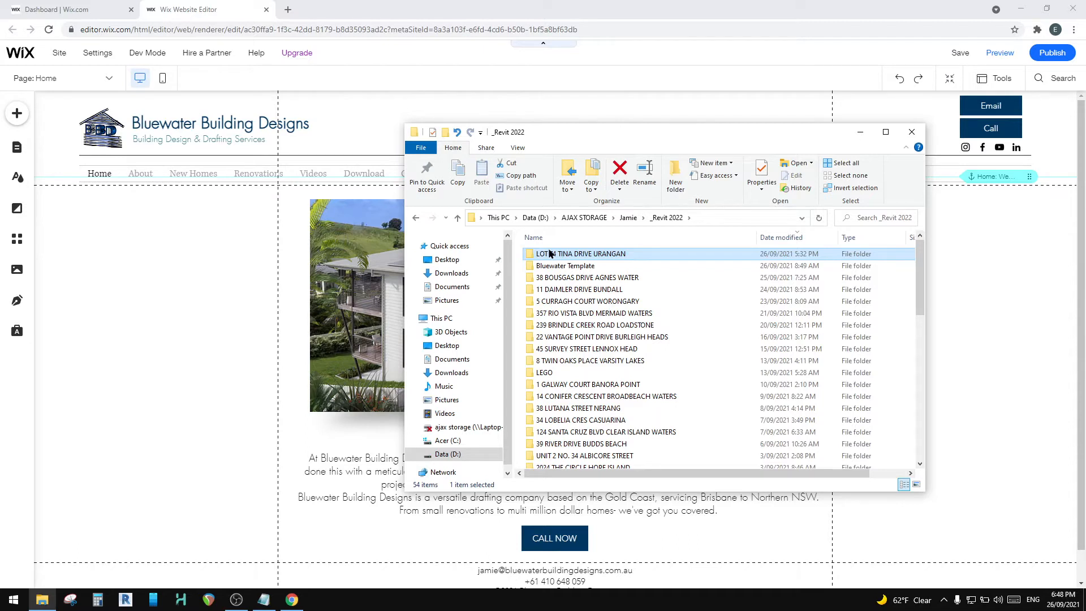
{"action": "double_click", "coordinate": [550, 254]}
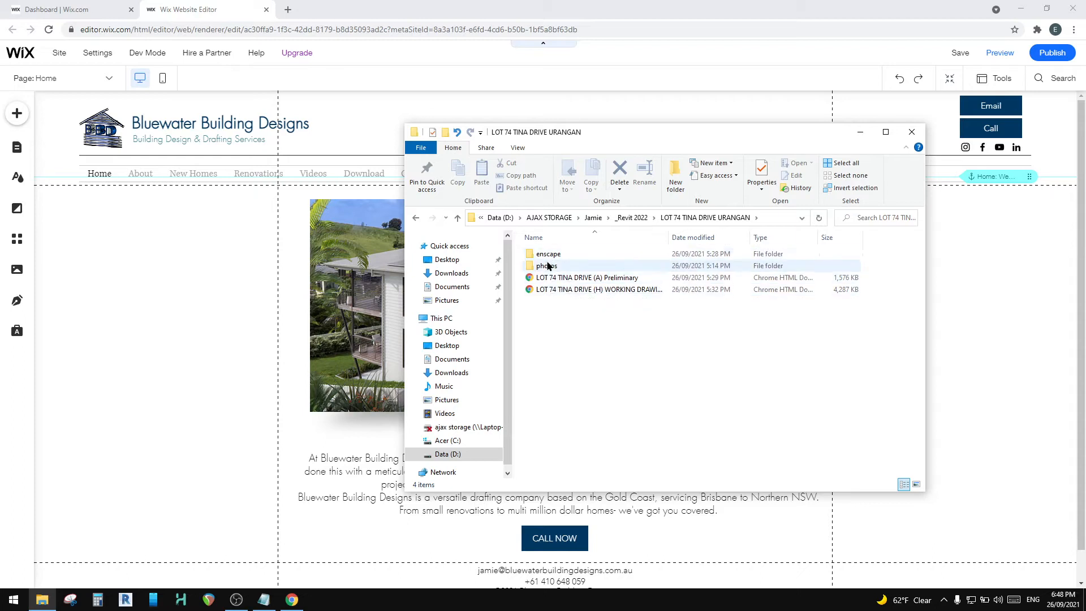
{"action": "double_click", "coordinate": [549, 257]}
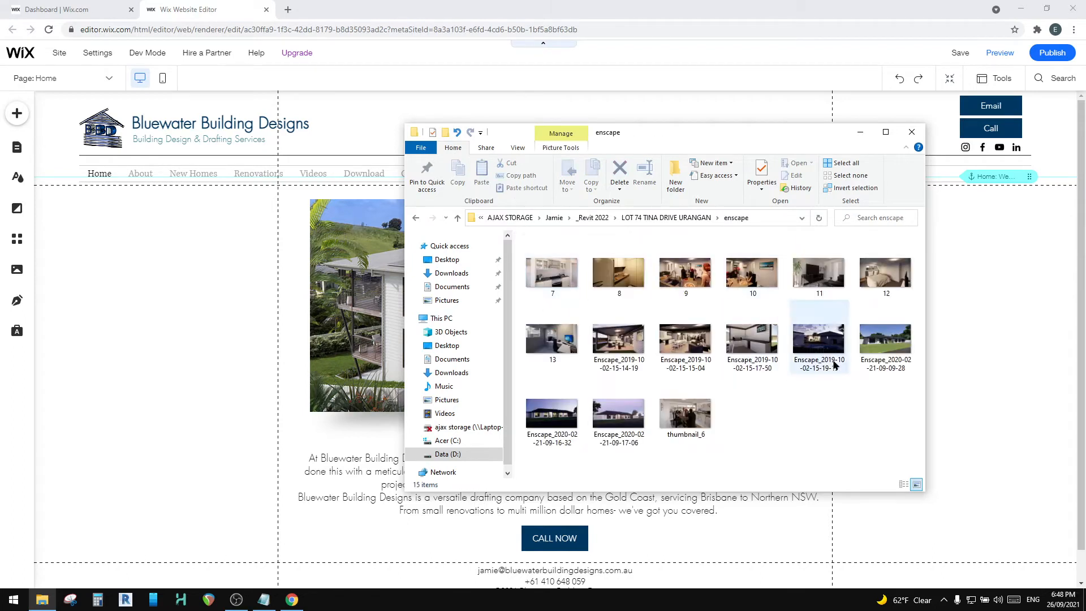
{"action": "double_click", "coordinate": [876, 339]}
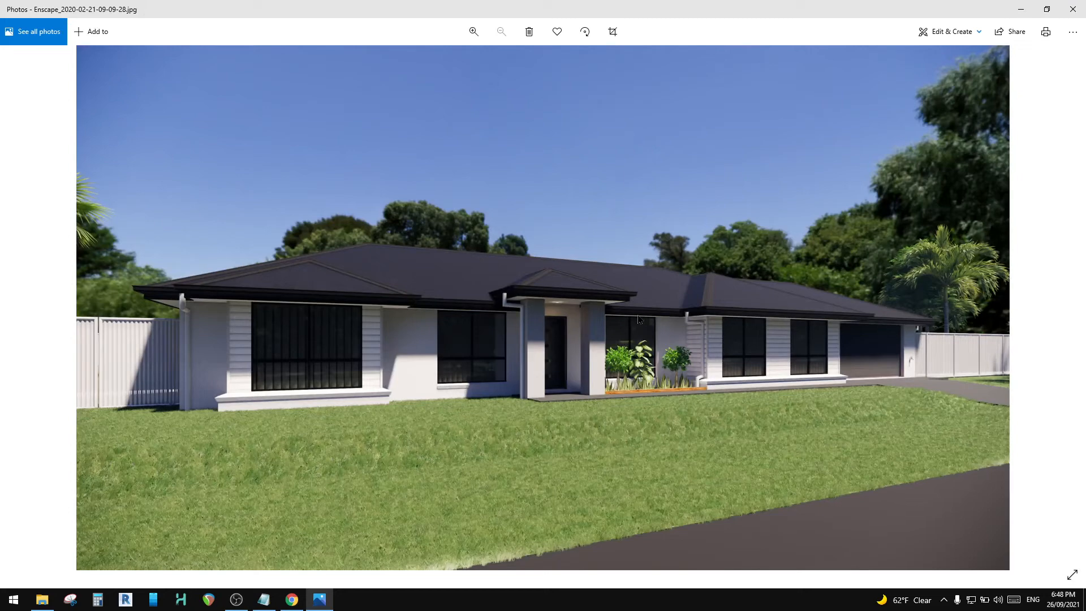
{"action": "left_click", "coordinate": [1073, 9]}
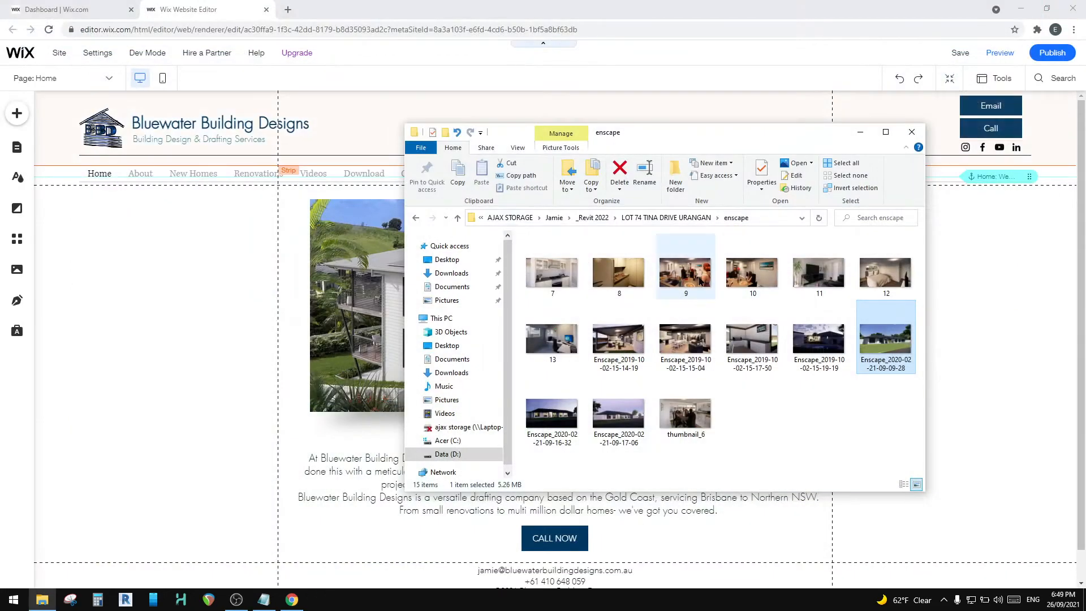
{"action": "double_click", "coordinate": [701, 276]}
{"action": "left_click", "coordinate": [1073, 5]}
{"action": "double_click", "coordinate": [619, 339]}
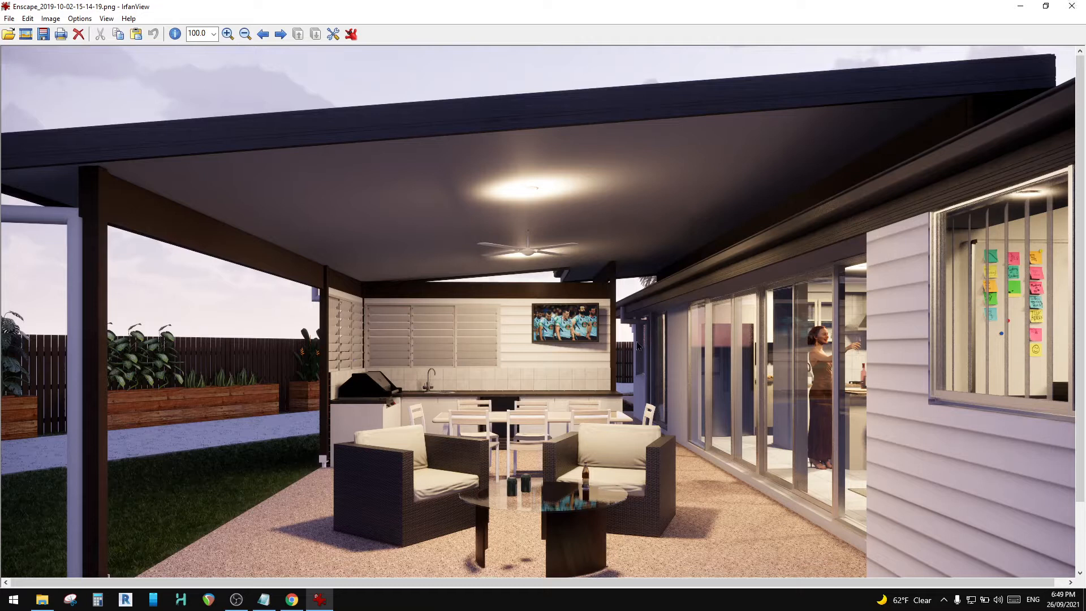
{"action": "left_click", "coordinate": [1072, 6]}
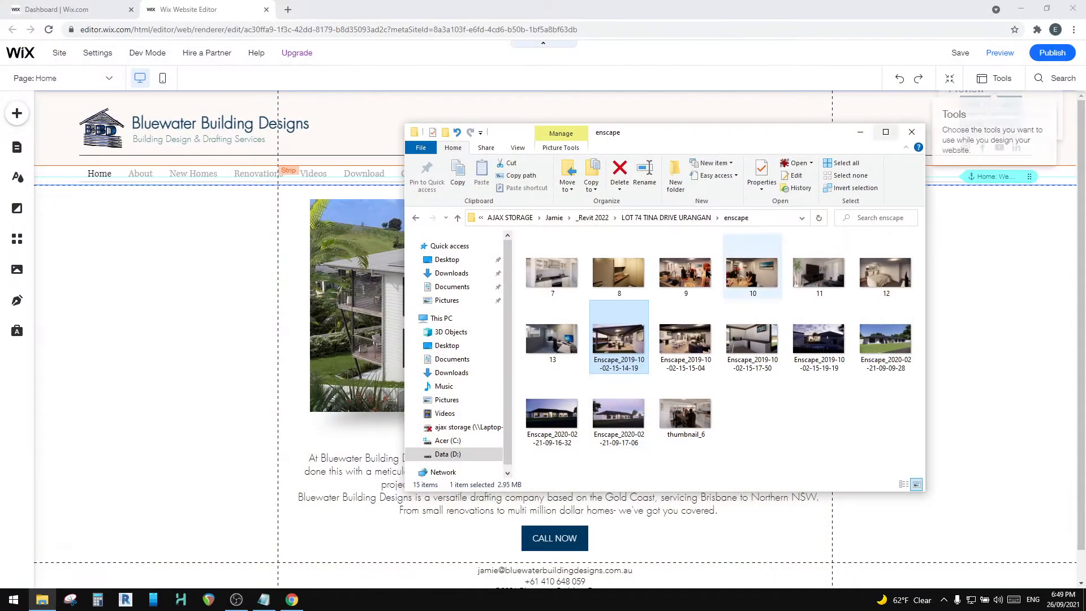
Step: Open the Tina Drive project's photos folder and view the street-front and patio construction photos
{"action": "left_click", "coordinate": [640, 217]}
{"action": "double_click", "coordinate": [547, 266]}
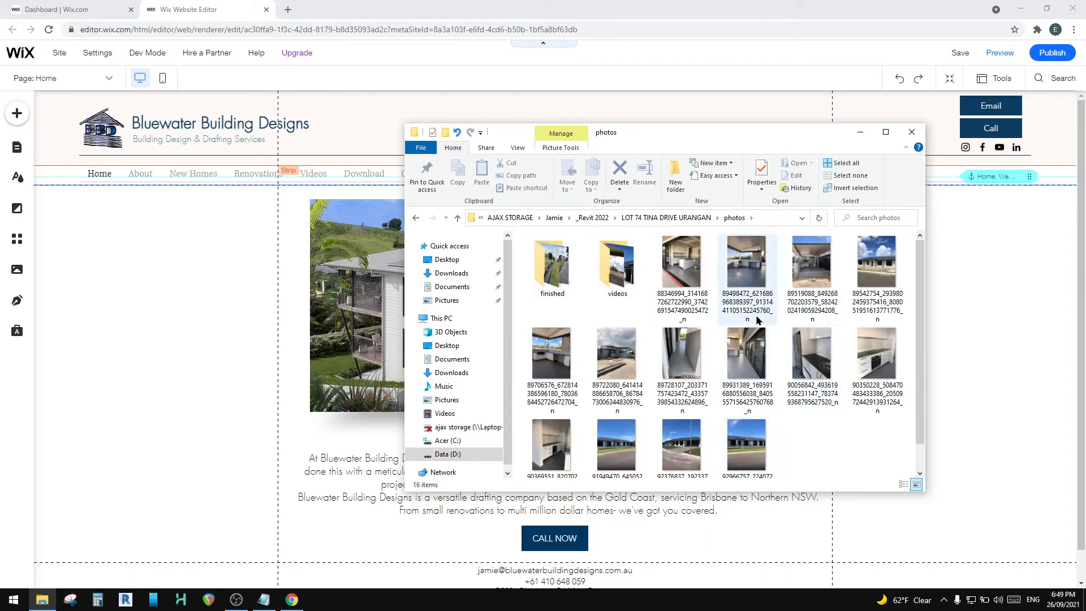
{"action": "double_click", "coordinate": [741, 433]}
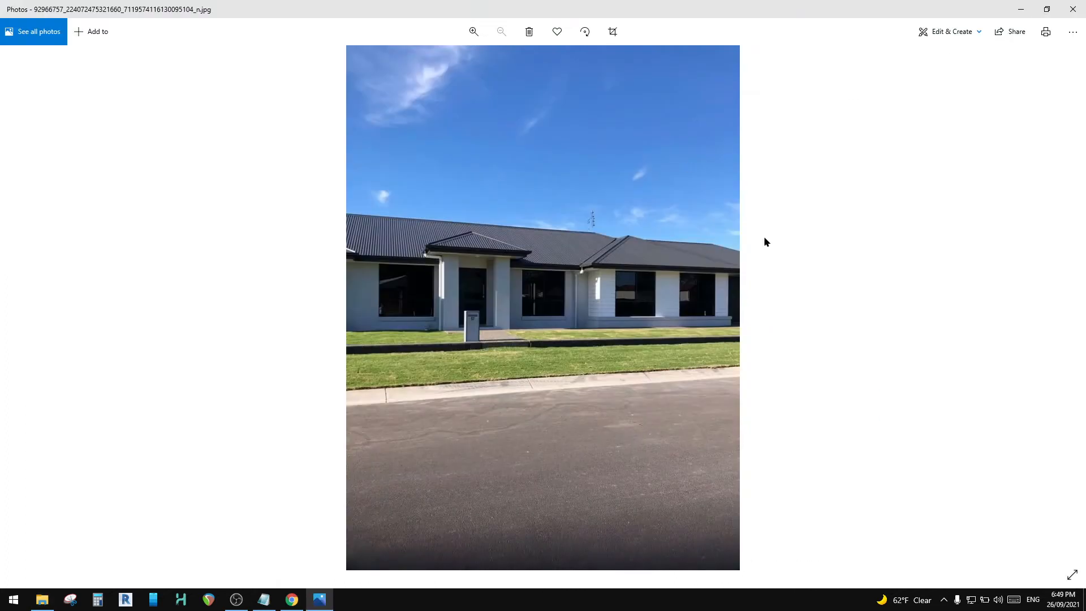
{"action": "left_click", "coordinate": [1072, 9]}
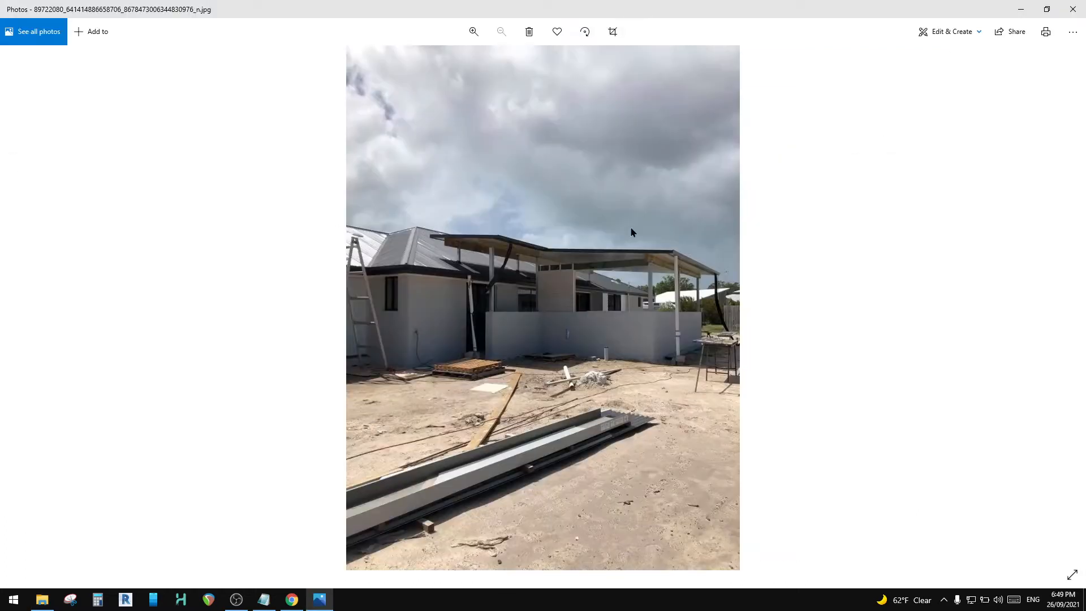
{"action": "left_click", "coordinate": [1079, 10]}
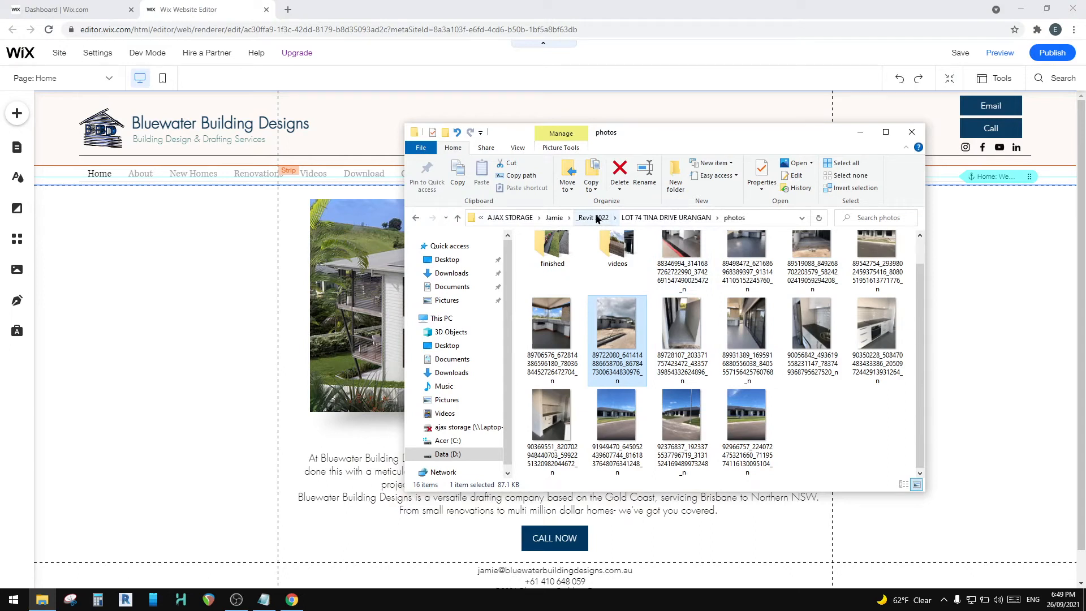
{"action": "left_click", "coordinate": [597, 219]}
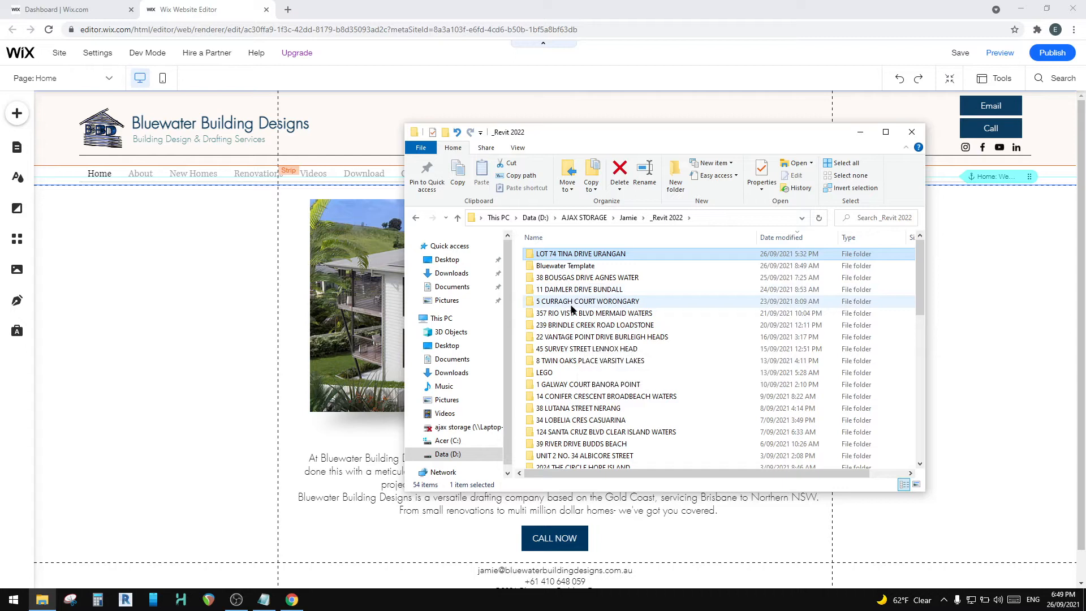
{"action": "double_click", "coordinate": [554, 254]}
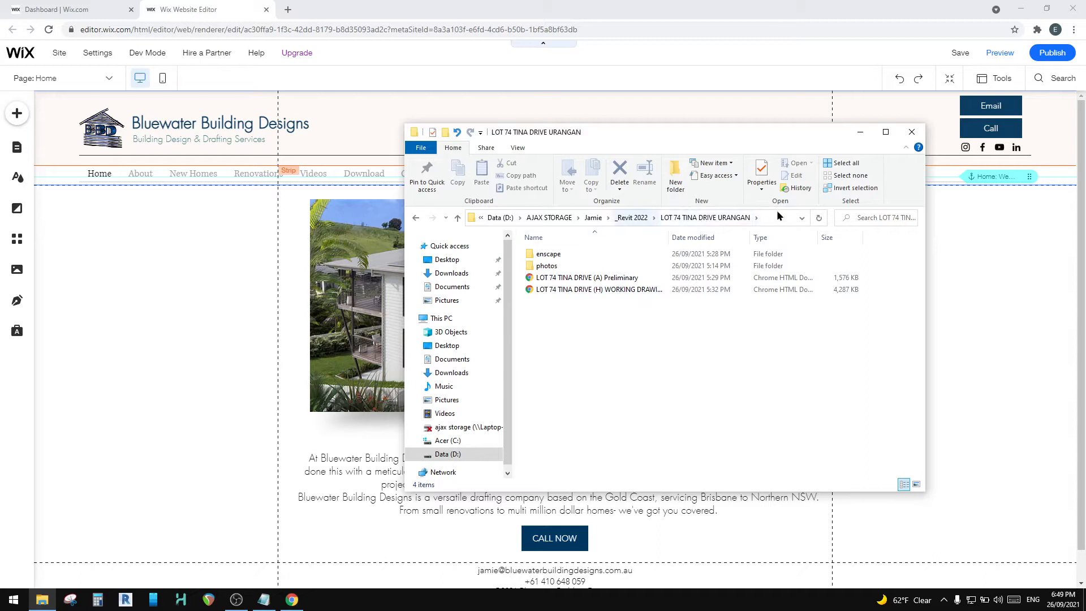
{"action": "double_click", "coordinate": [553, 256]}
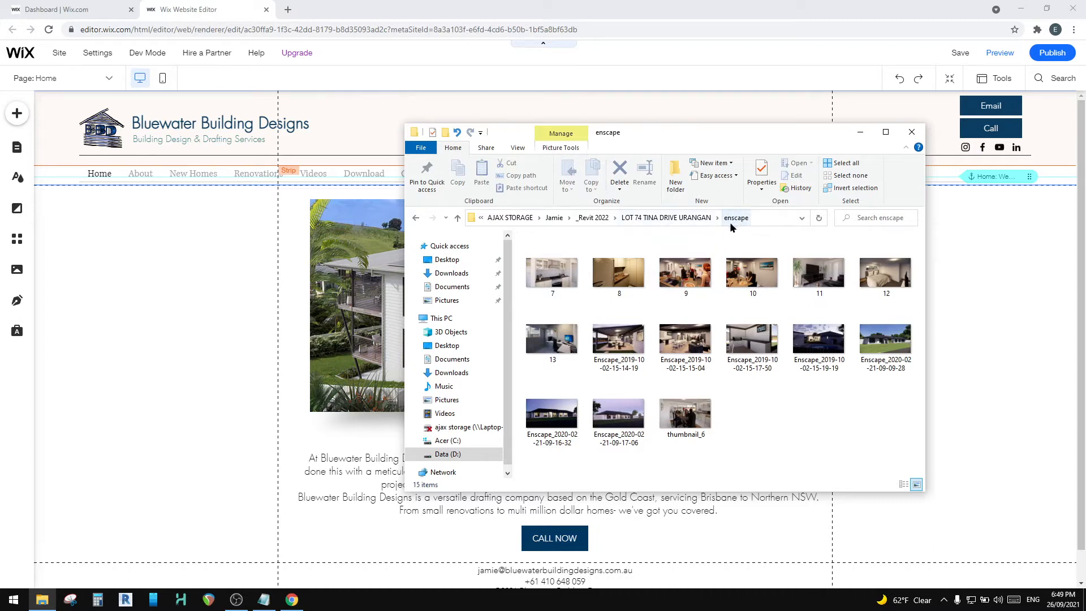
{"action": "left_click", "coordinate": [884, 345]}
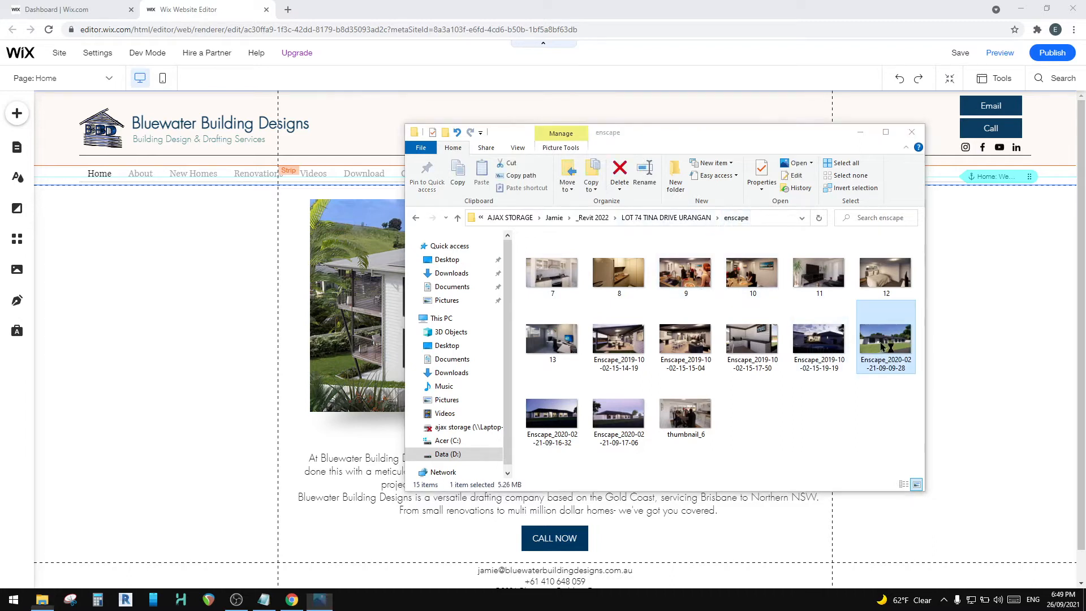
{"action": "double_click", "coordinate": [884, 346]}
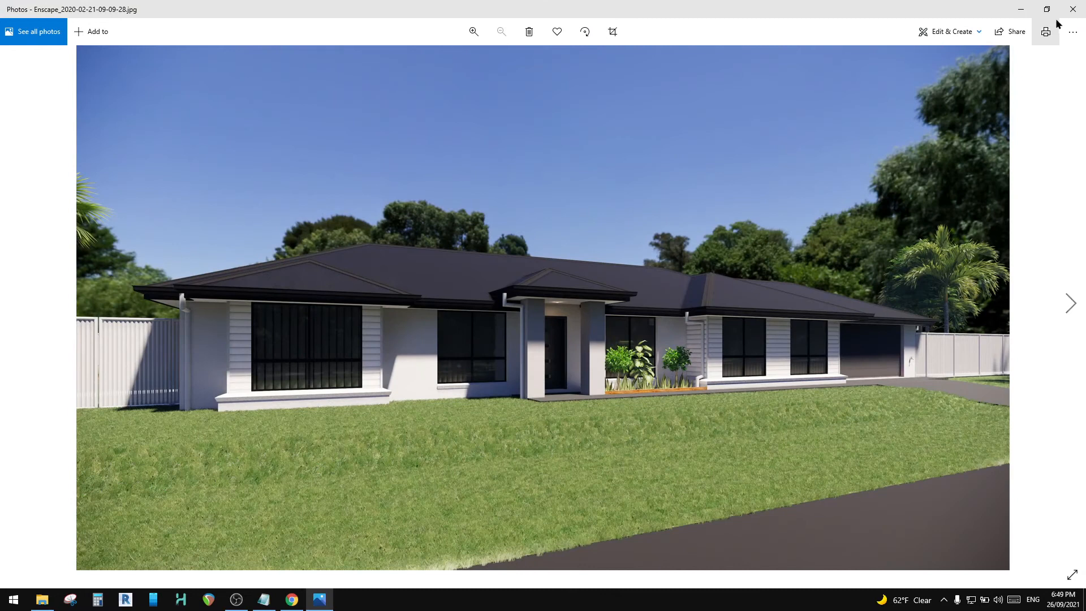
Step: Close the render, reopen the Tina Drive project's photos folder and look over its contents
{"action": "left_click", "coordinate": [1073, 9]}
{"action": "left_click", "coordinate": [681, 219]}
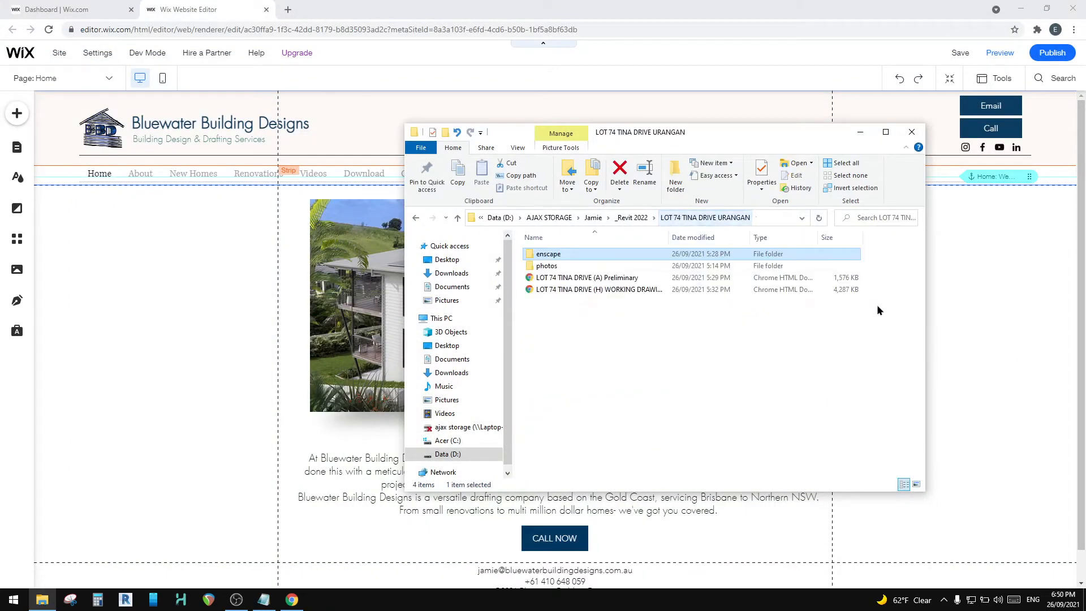
{"action": "double_click", "coordinate": [545, 266]}
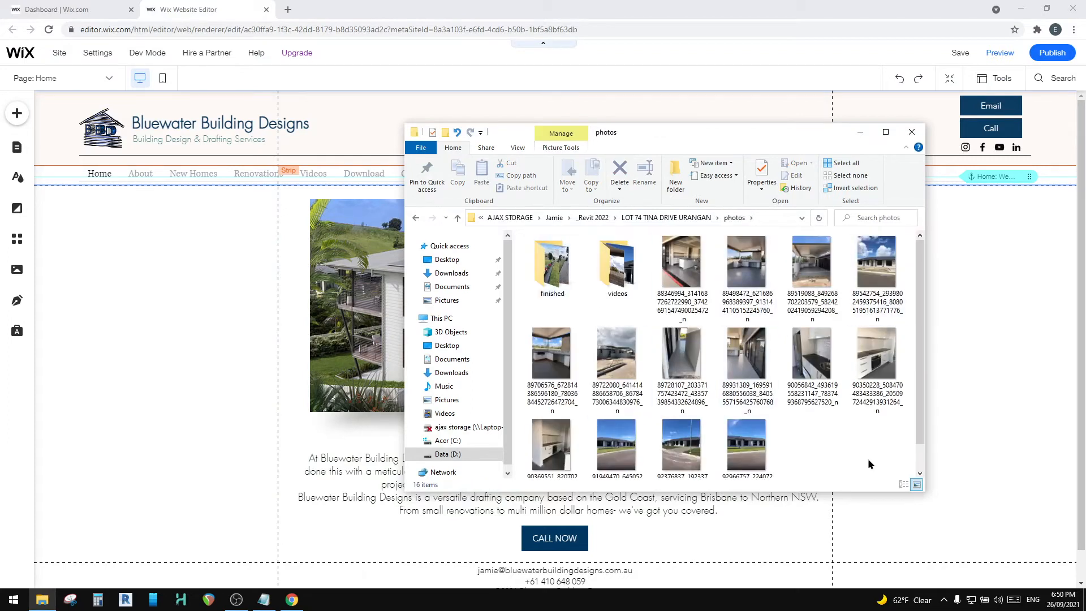
{"action": "left_click_drag", "start_coordinate": [831, 398], "coordinate": [643, 260]}
{"action": "left_click", "coordinate": [845, 452]}
{"action": "left_click_drag", "start_coordinate": [887, 456], "coordinate": [523, 235]}
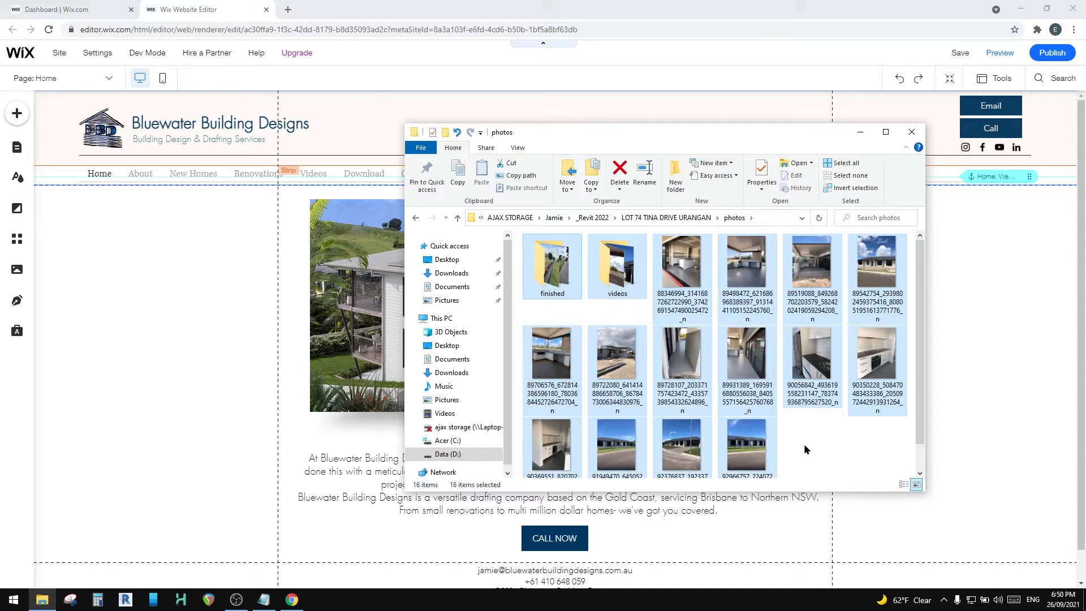
{"action": "left_click", "coordinate": [823, 469]}
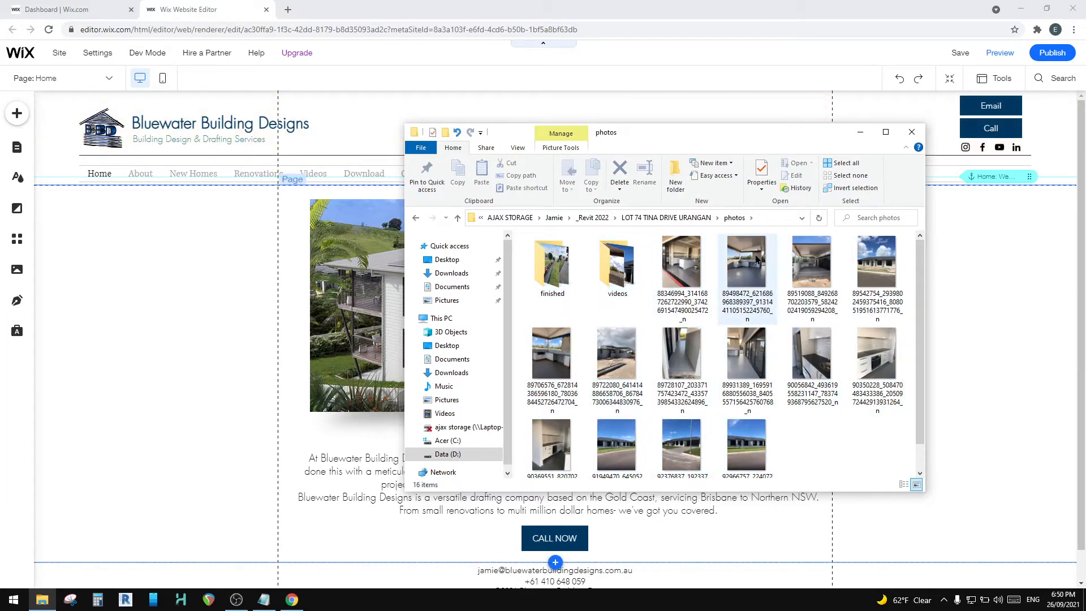
Step: View the construction photos in the photos folder, starting with the kitchen photo, and close the viewer
{"action": "double_click", "coordinate": [681, 261]}
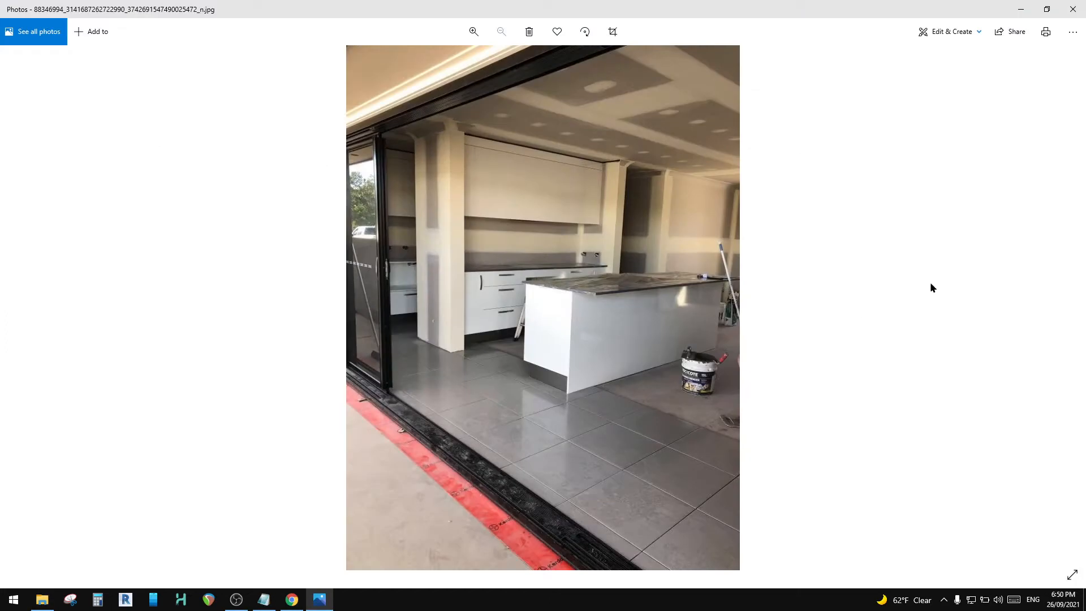
{"action": "left_click", "coordinate": [1072, 303]}
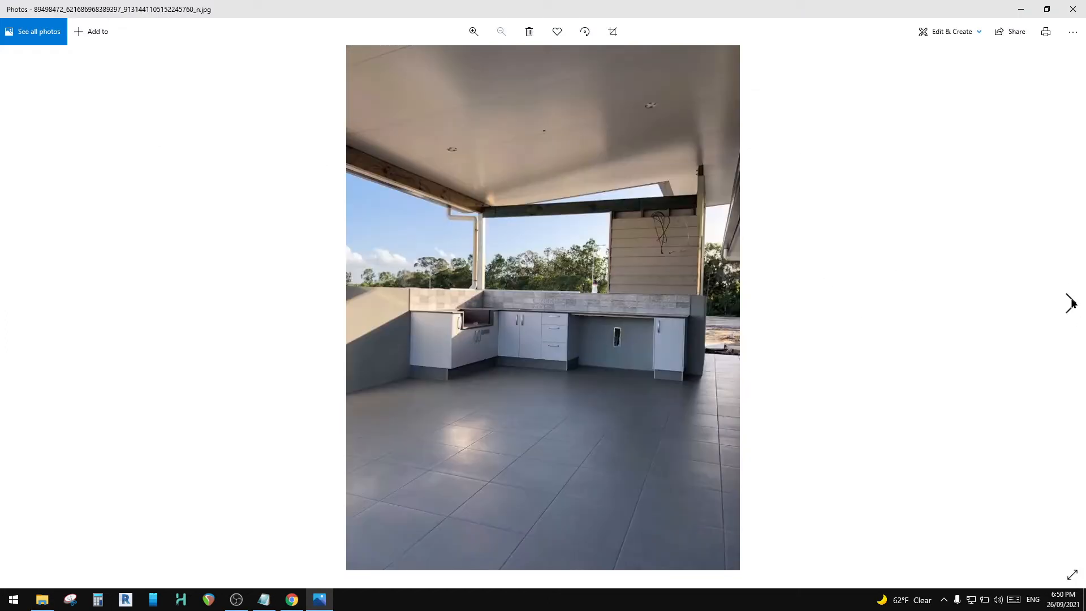
{"action": "left_click", "coordinate": [1071, 303]}
{"action": "left_click", "coordinate": [1072, 304]}
{"action": "left_click", "coordinate": [1073, 9]}
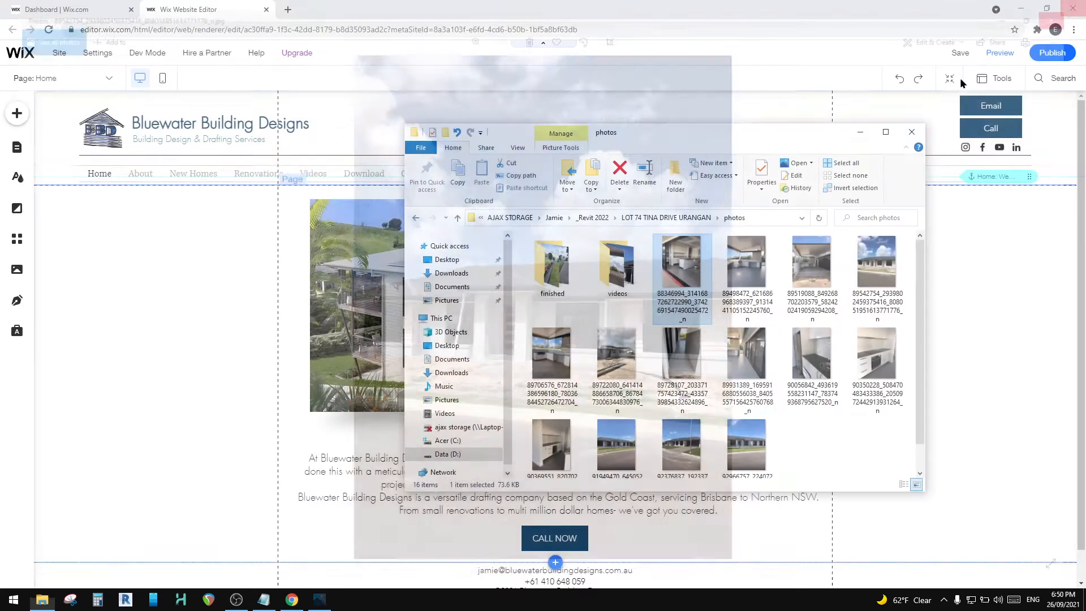
Step: Open the finished folder, view its front garden photos, and return to the Wix editor
{"action": "double_click", "coordinate": [564, 263]}
{"action": "double_click", "coordinate": [551, 266]}
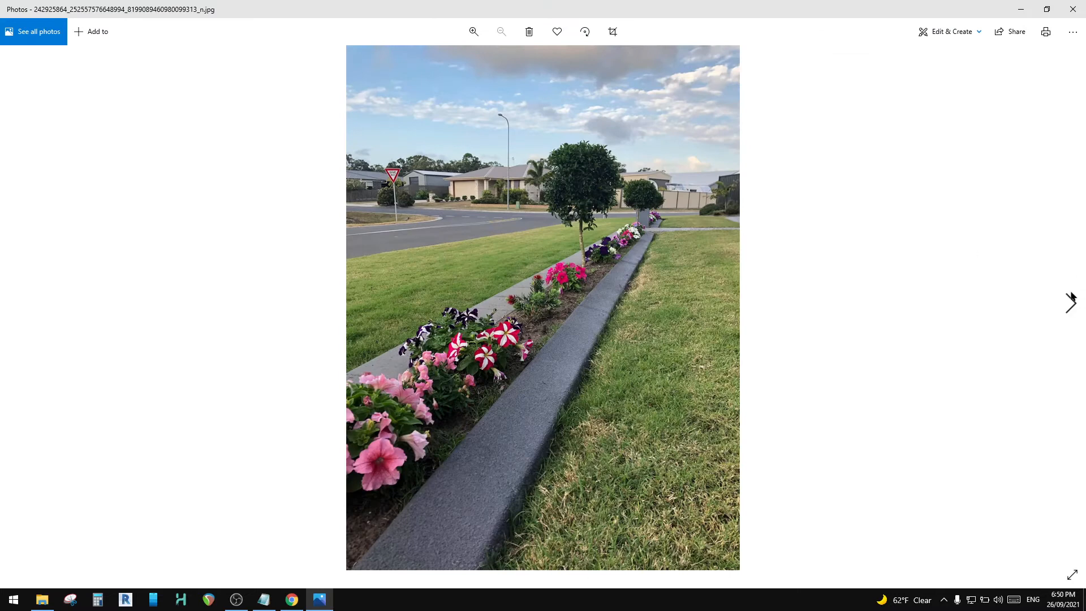
{"action": "left_click", "coordinate": [1072, 300]}
{"action": "left_click", "coordinate": [1071, 303]}
{"action": "left_click", "coordinate": [1071, 302]}
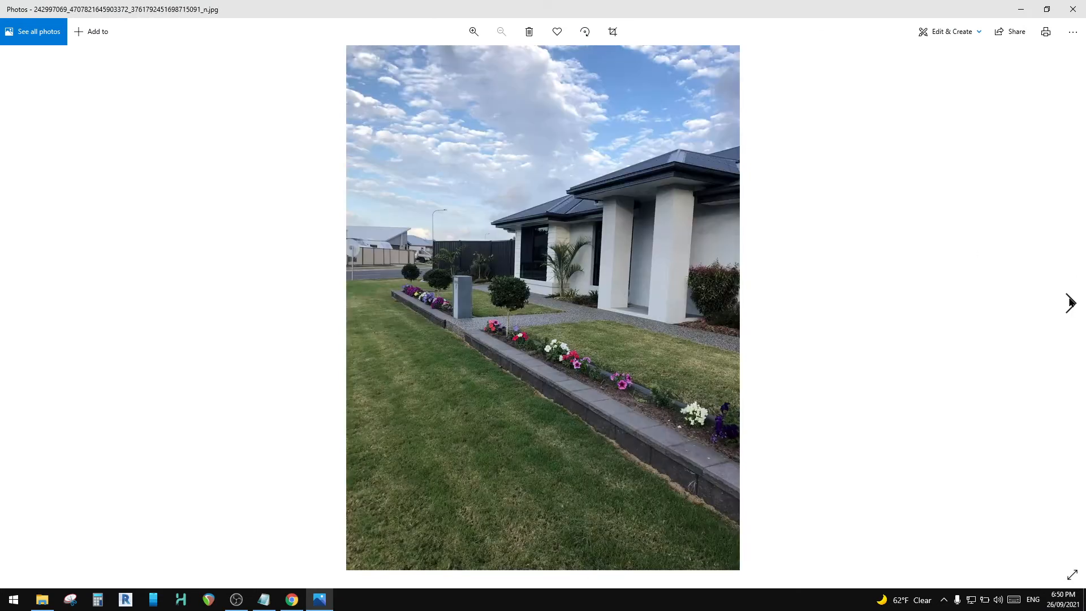
{"action": "left_click", "coordinate": [1070, 302]}
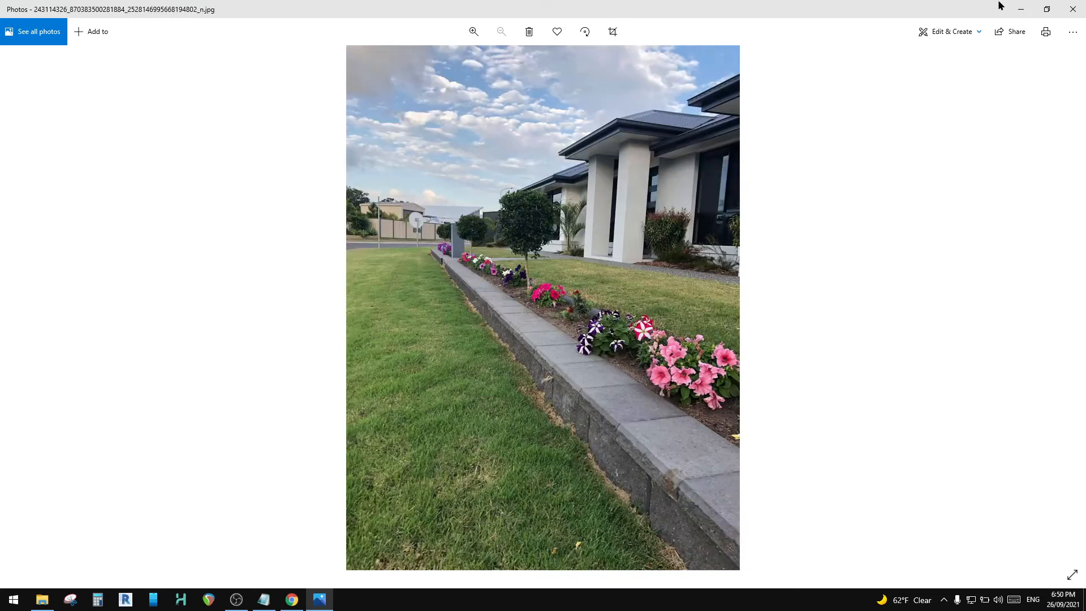
{"action": "left_click", "coordinate": [1073, 9]}
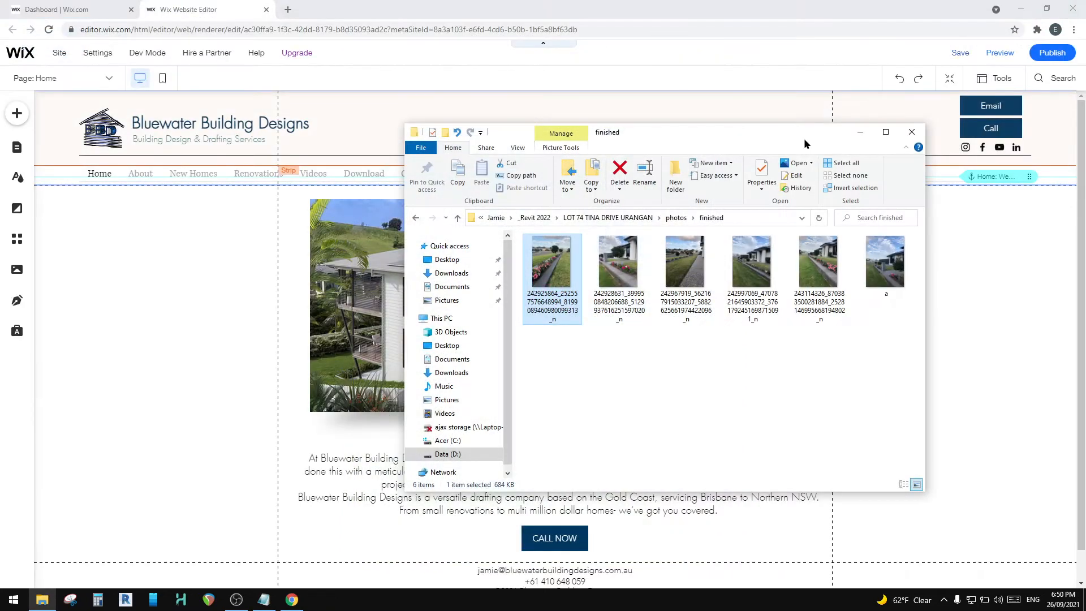
{"action": "left_click", "coordinate": [617, 218]}
{"action": "left_click", "coordinate": [221, 6]}
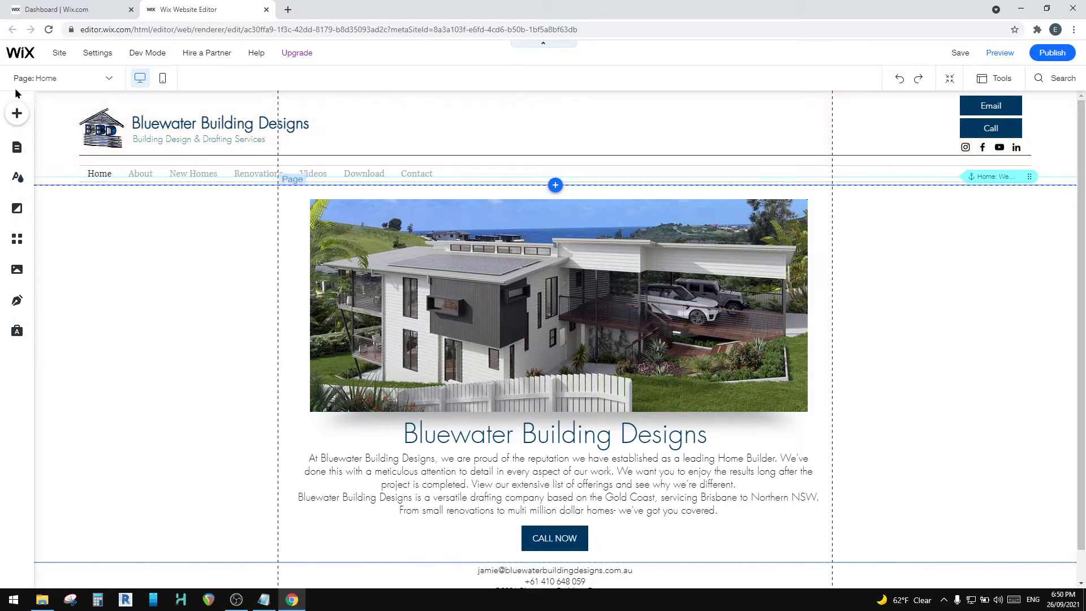
Step: Show the hidden "At Bluewater Building D..." text on the Home page's mobile version and save the site
{"action": "left_click", "coordinate": [162, 80]}
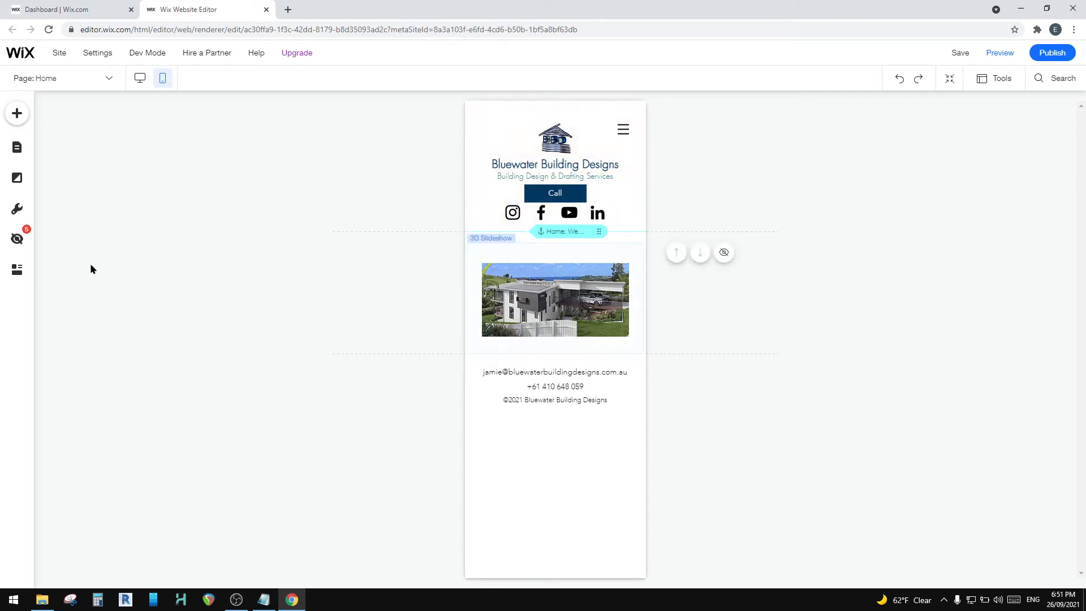
{"action": "left_click", "coordinate": [17, 242]}
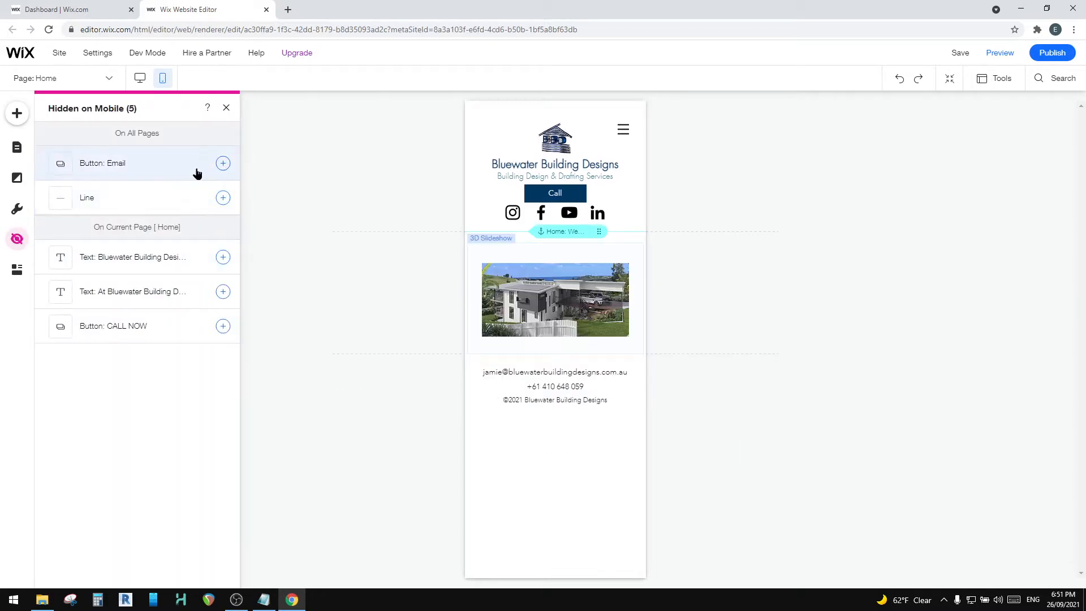
{"action": "left_click", "coordinate": [224, 165]}
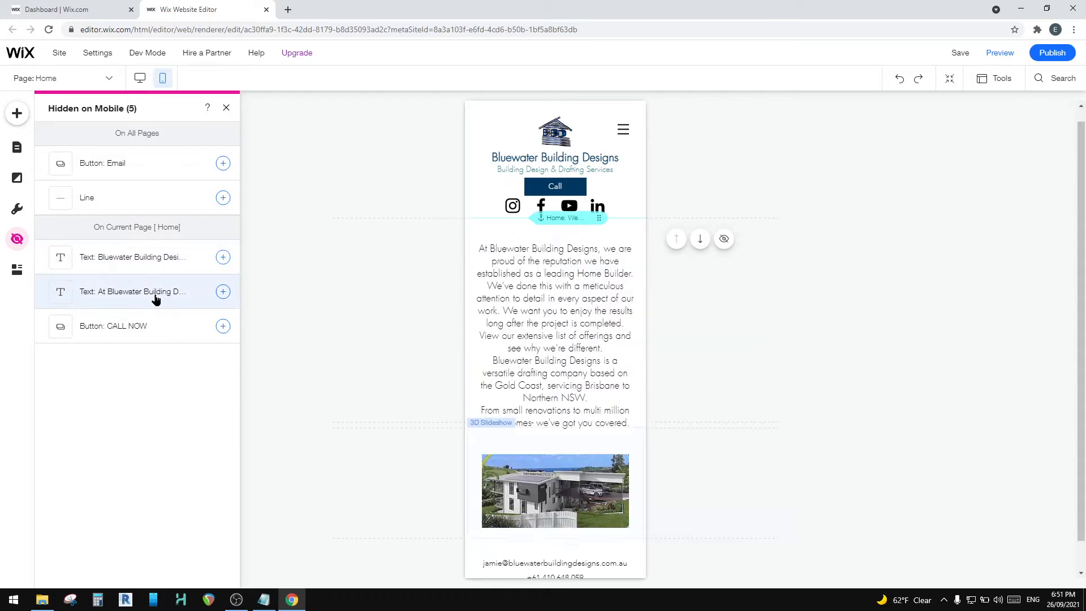
{"action": "left_click", "coordinate": [222, 292]}
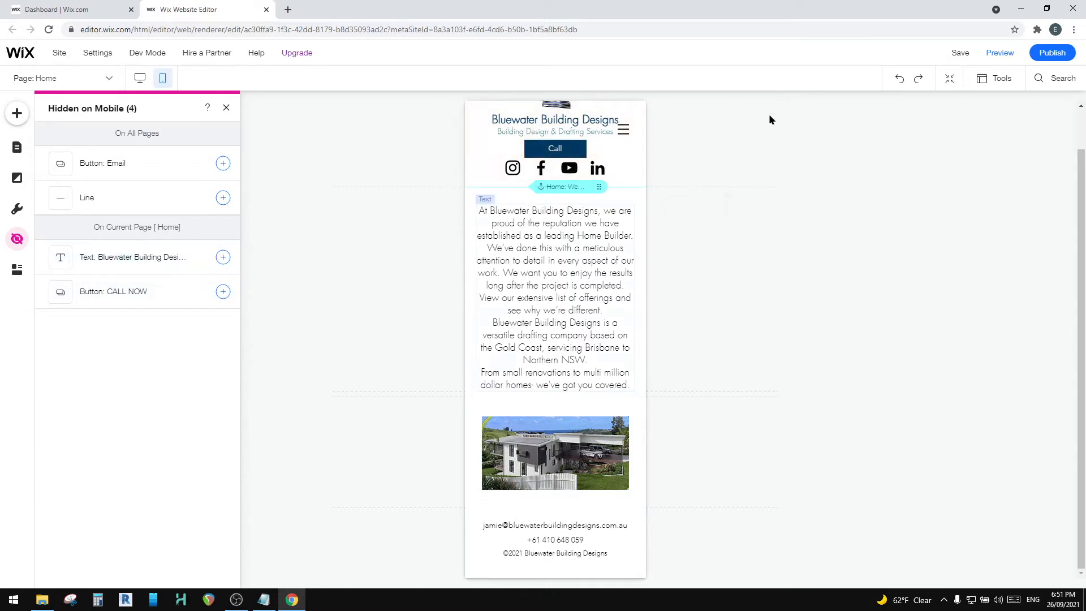
{"action": "left_click", "coordinate": [226, 109]}
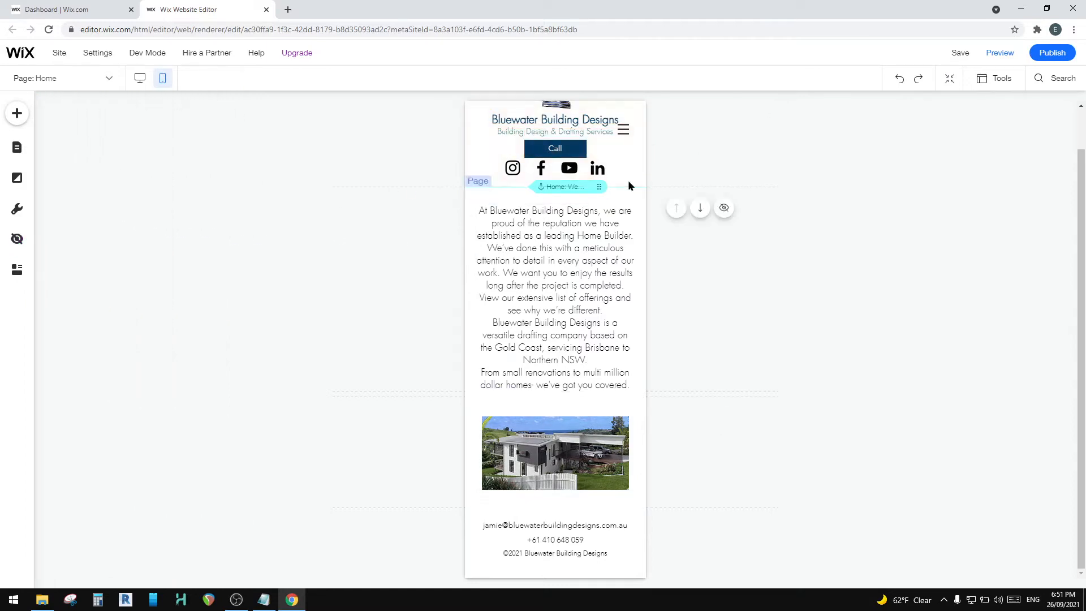
{"action": "left_click", "coordinate": [958, 54]}
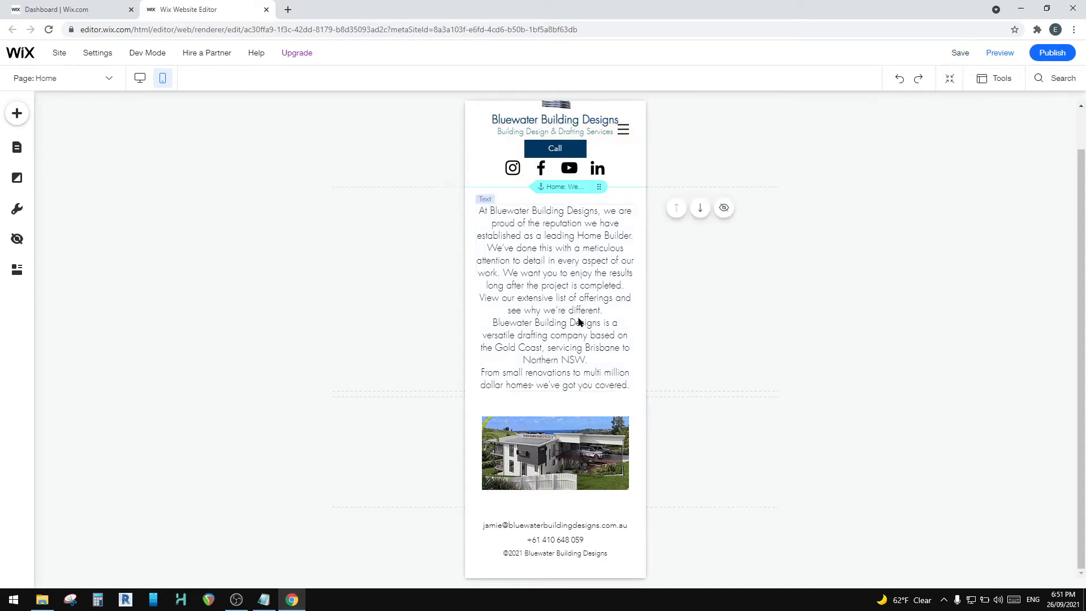
Step: Compare the Home page's desktop and mobile versions, finishing in the desktop version
{"action": "left_click", "coordinate": [141, 79]}
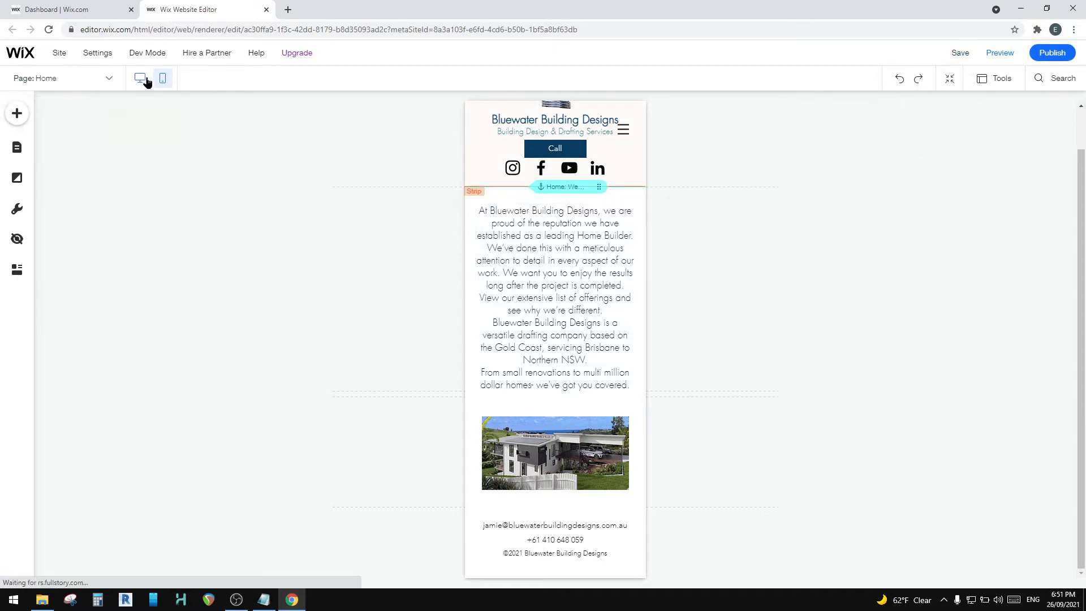
{"action": "left_click", "coordinate": [162, 79]}
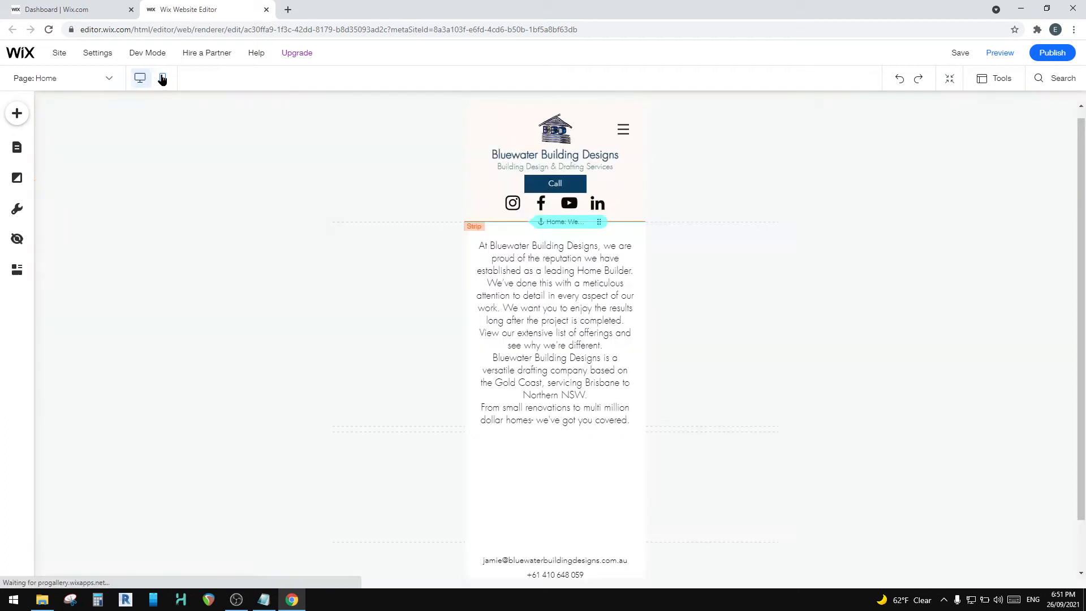
{"action": "left_click", "coordinate": [139, 79]}
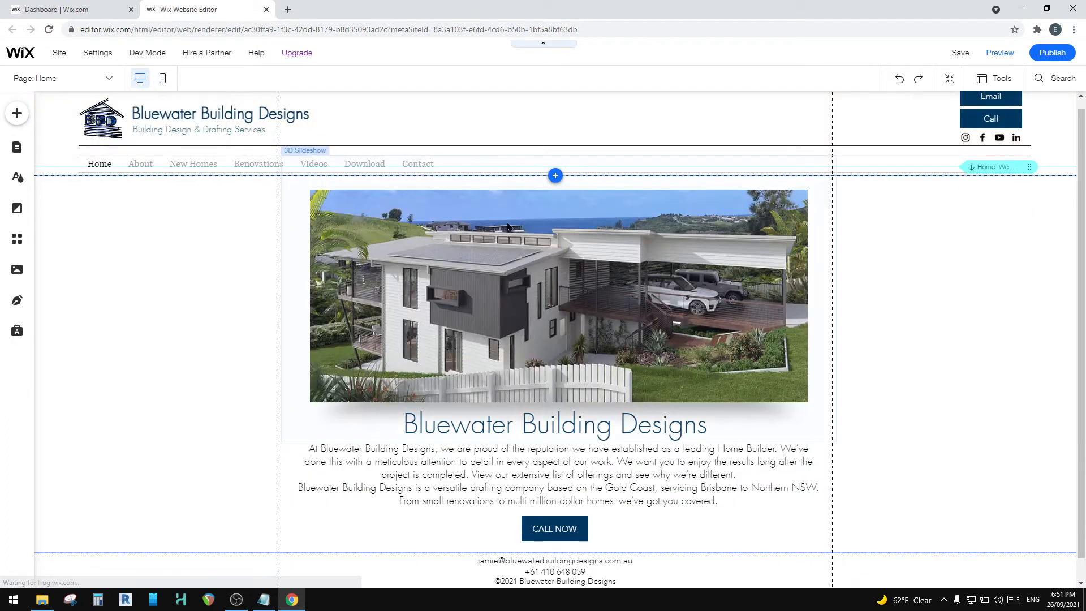
{"action": "left_click", "coordinate": [162, 80]}
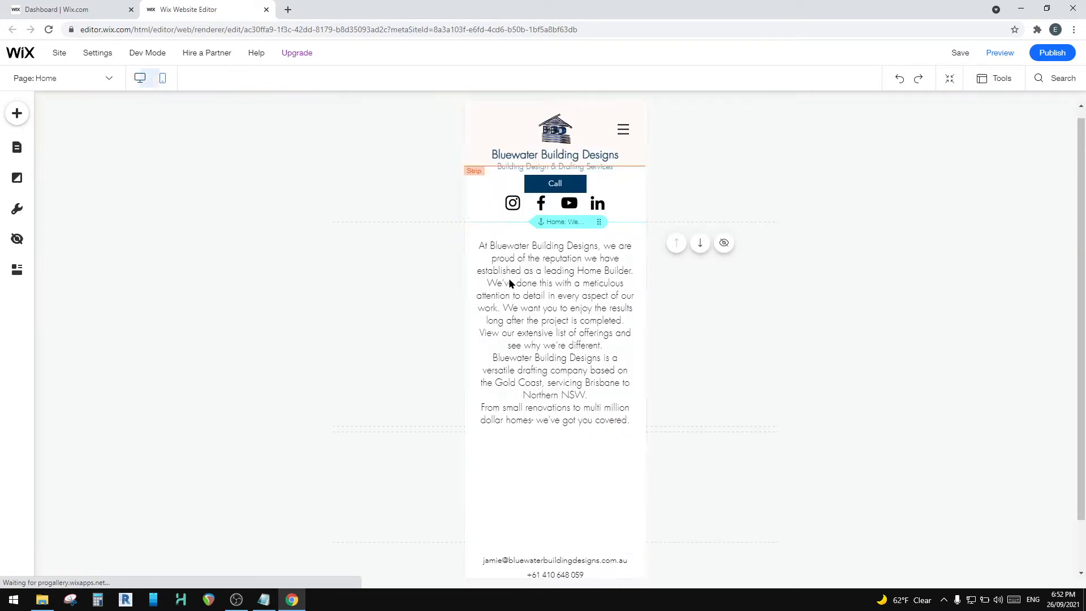
{"action": "left_click", "coordinate": [137, 79]}
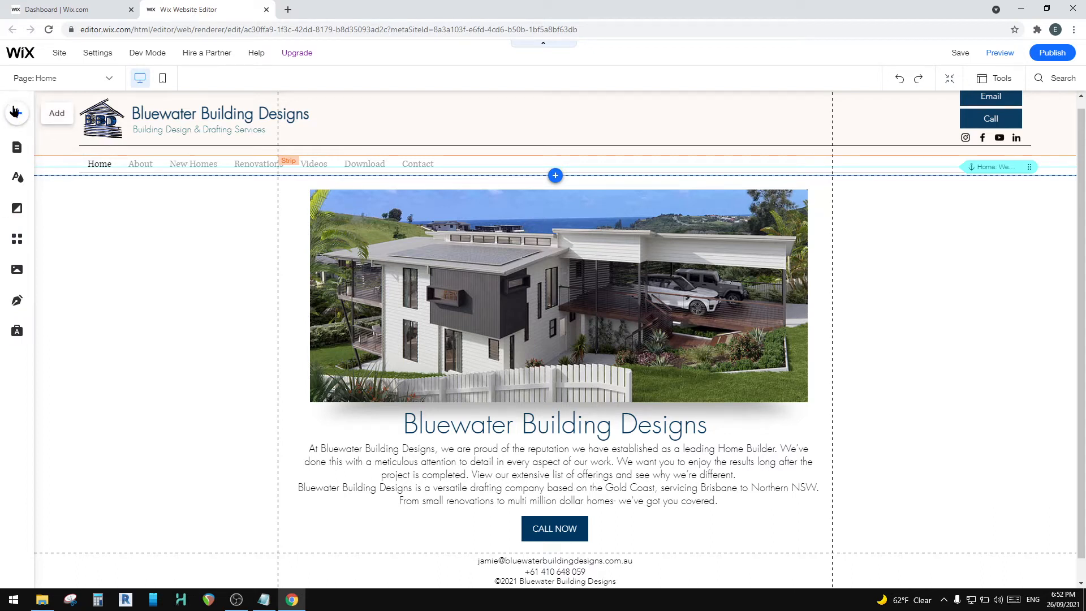
Step: Open the Site Pages list, and load bluewaterbuildingdesigns.com.au in a new tab to view its New Homes submenu
{"action": "left_click", "coordinate": [16, 149]}
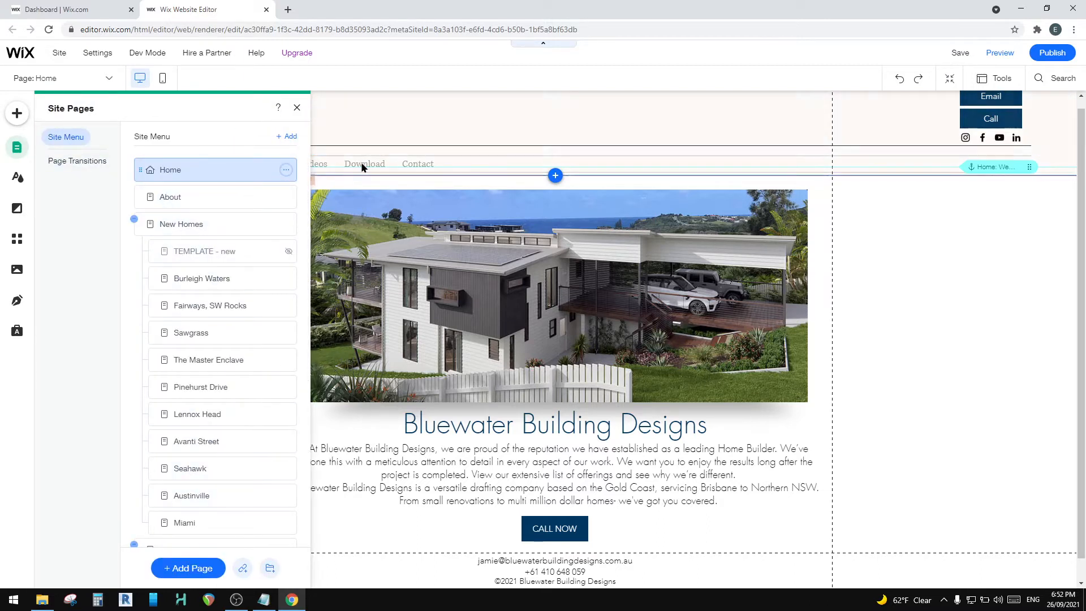
{"action": "left_click", "coordinate": [288, 9]}
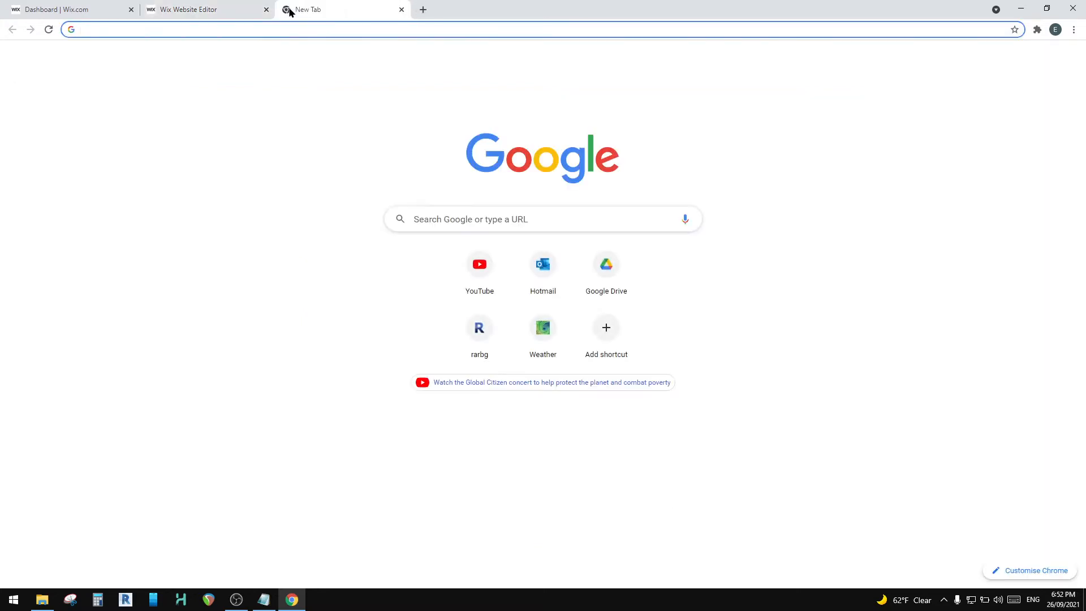
{"action": "type", "text": "bluewaterbuildingdesigns.com.au"}
{"action": "key", "text": "Return"}
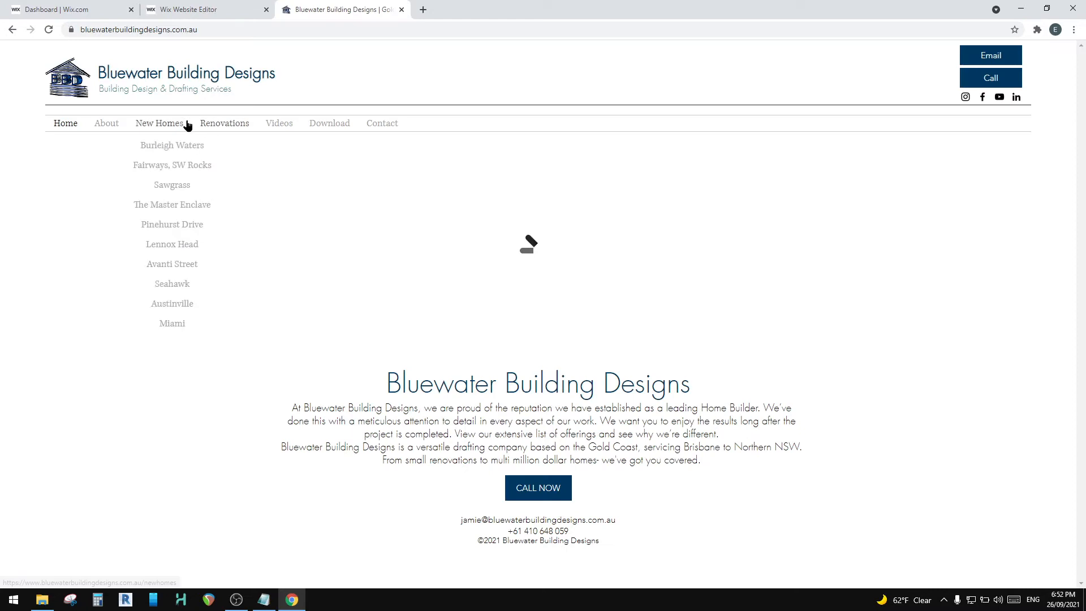
{"action": "mouse_move", "coordinate": [152, 125]}
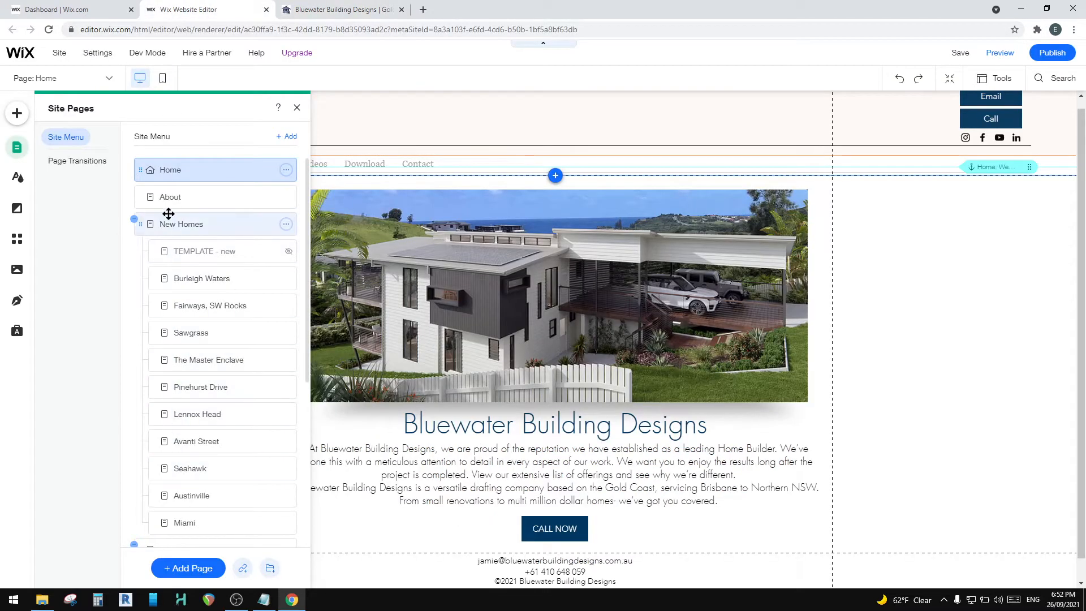
Step: Look through the New Homes and Renovations pages in the Wix editor's Site Menu
{"action": "scroll", "coordinate": [194, 399], "scroll_direction": "down", "scroll_amount": 1}
{"action": "scroll", "coordinate": [193, 399], "scroll_direction": "down", "scroll_amount": 4}
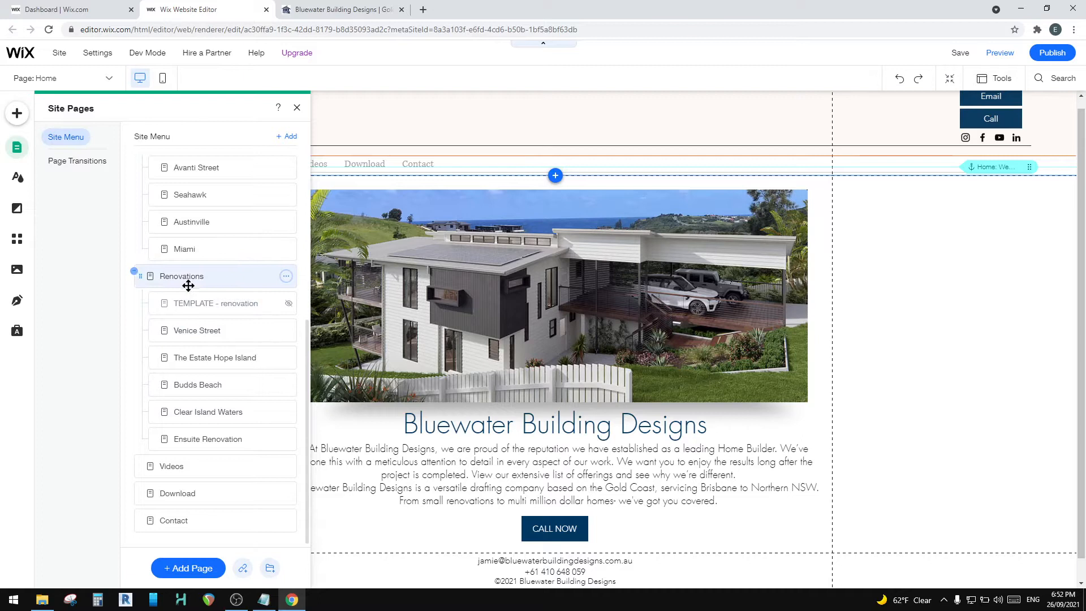
{"action": "scroll", "coordinate": [186, 286], "scroll_direction": "up", "scroll_amount": 3}
Step: View the live website's New Homes entries and open the Pinehurst Drive project page
{"action": "left_click", "coordinate": [328, 9]}
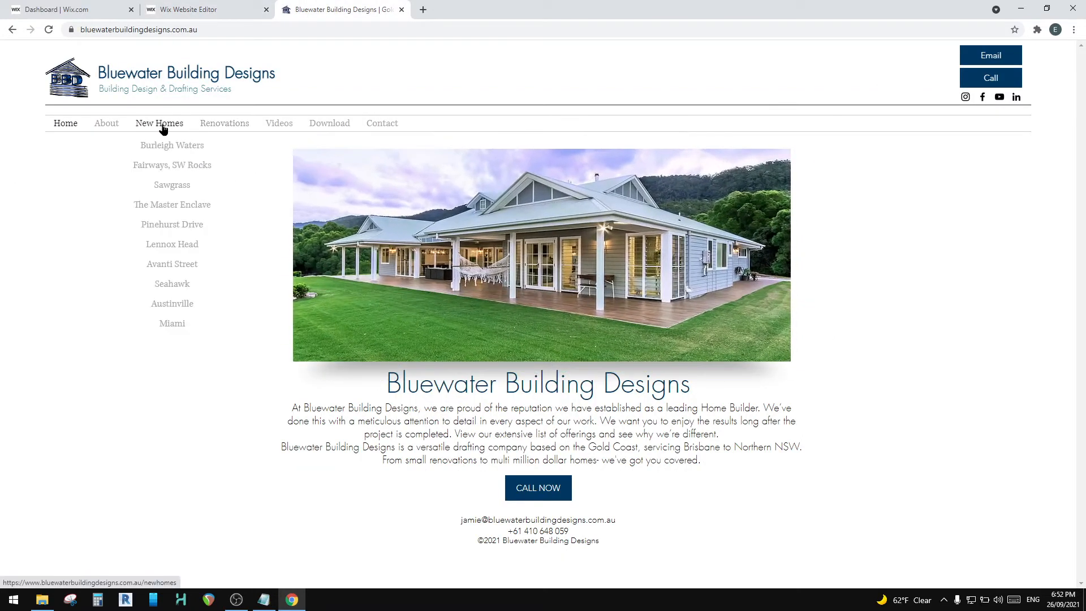
{"action": "mouse_move", "coordinate": [173, 130]}
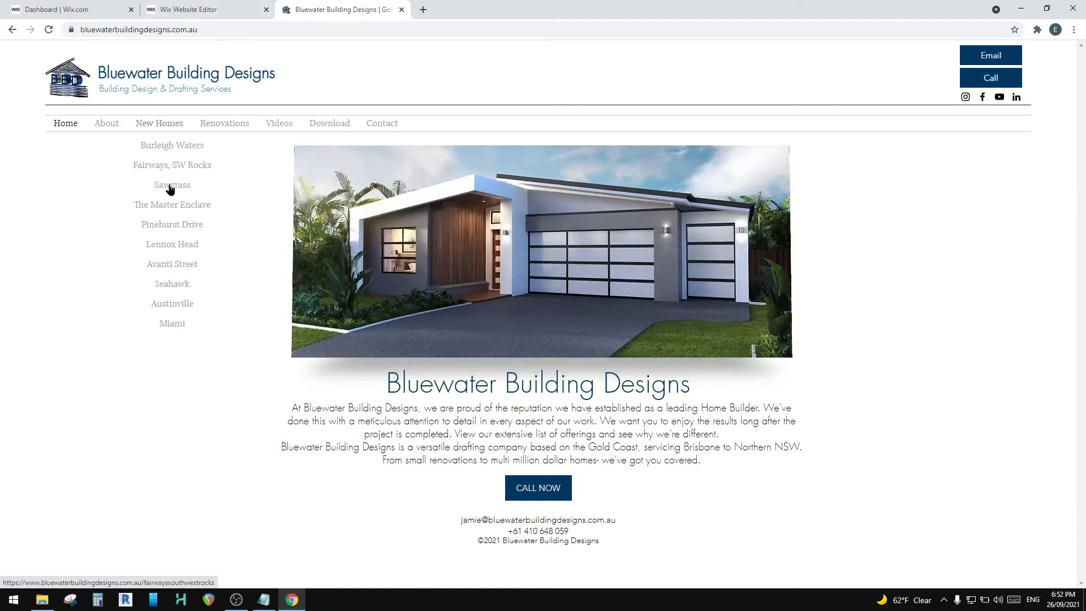
{"action": "left_click", "coordinate": [180, 224]}
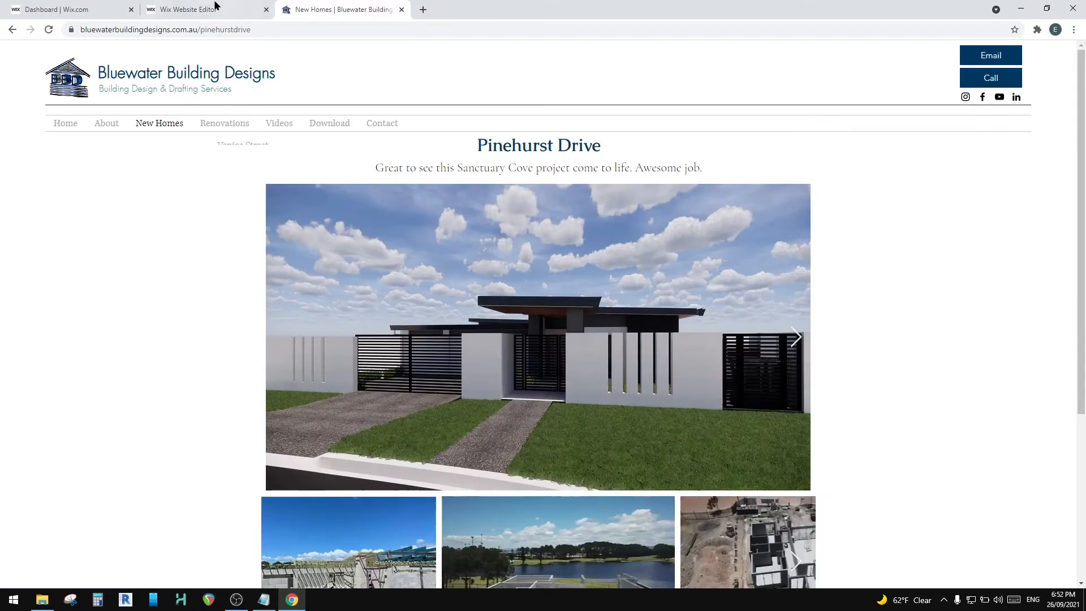
Step: Return to the Wix editor and examine the template pages under New Homes and Renovations
{"action": "left_click", "coordinate": [215, 6]}
{"action": "scroll", "coordinate": [221, 299], "scroll_direction": "up", "scroll_amount": 3}
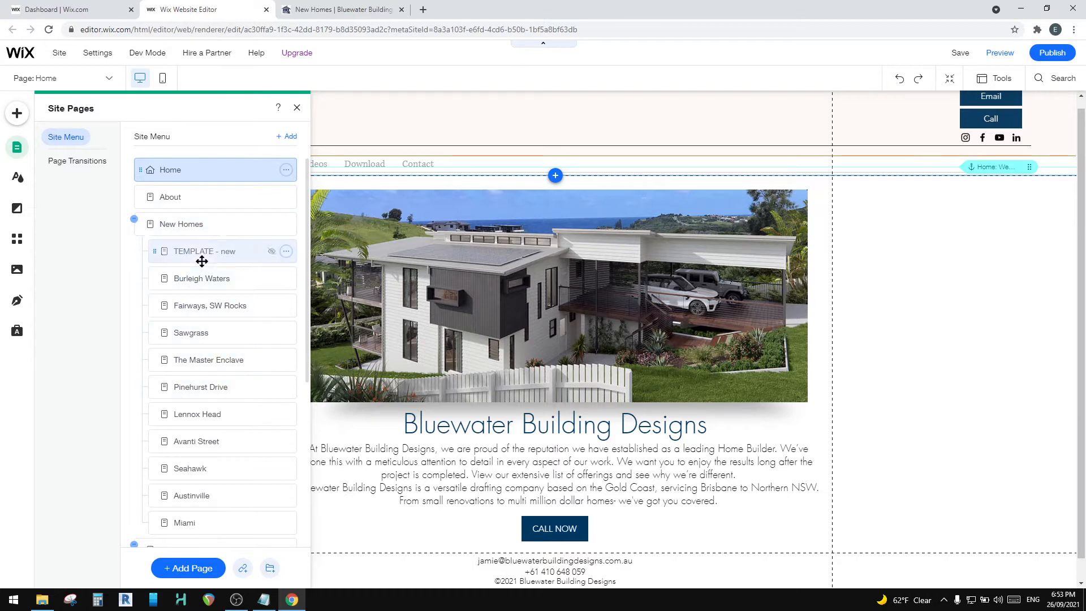
{"action": "scroll", "coordinate": [190, 395], "scroll_direction": "down", "scroll_amount": 2}
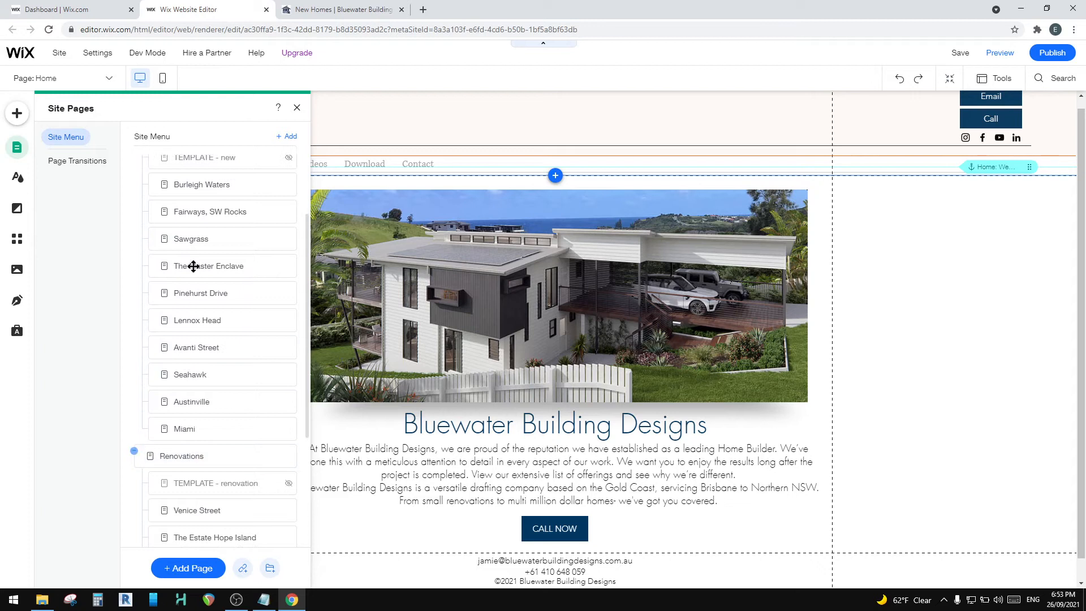
{"action": "scroll", "coordinate": [195, 260], "scroll_direction": "up", "scroll_amount": 2}
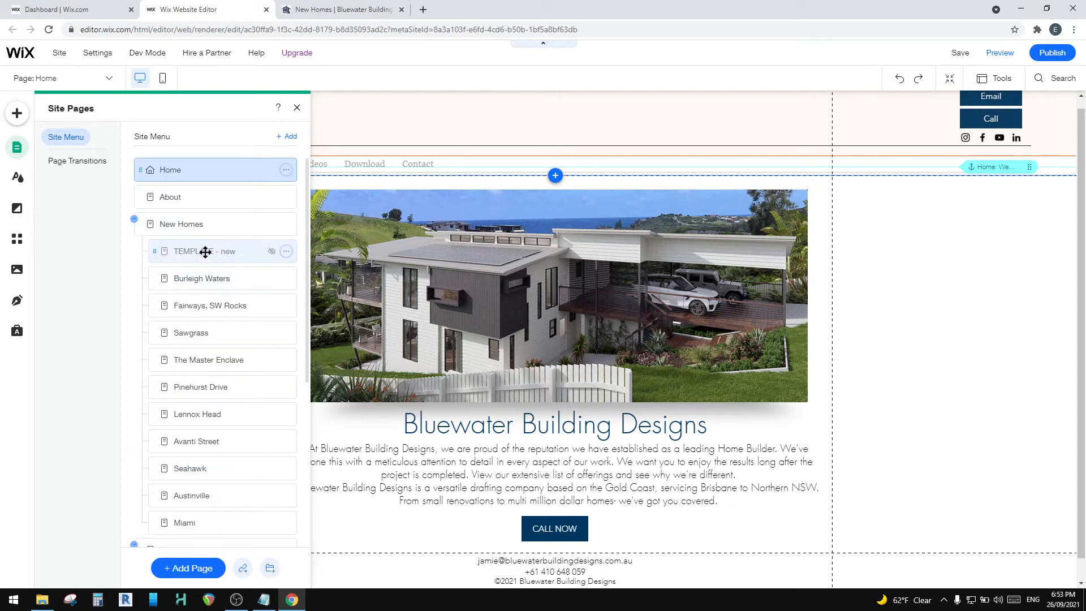
{"action": "scroll", "coordinate": [204, 362], "scroll_direction": "down", "scroll_amount": 4}
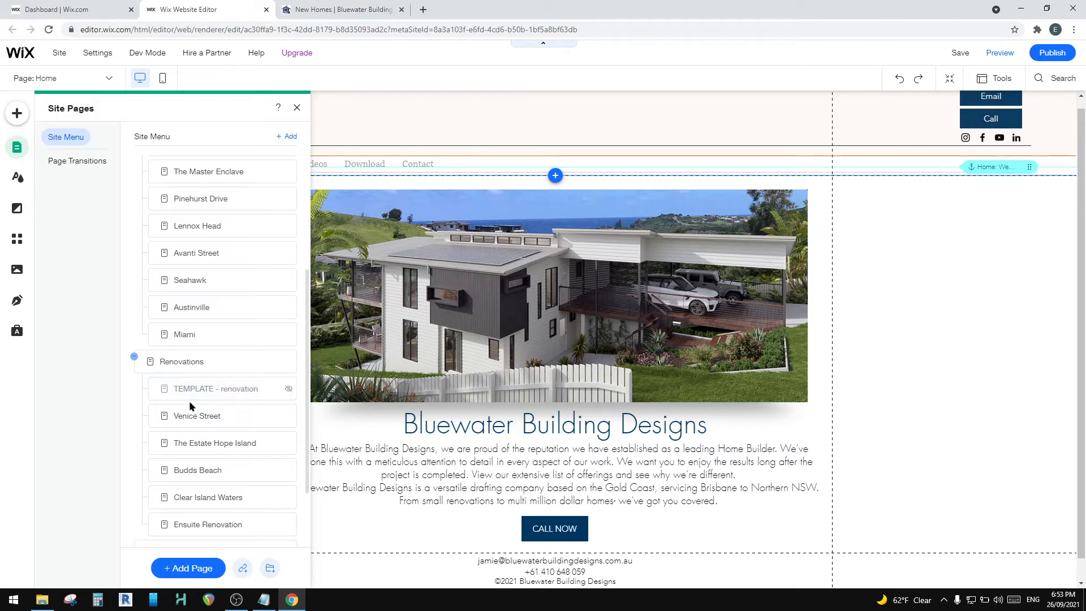
Step: Duplicate the TEMPLATE - new page under New Homes in the Site Menu
{"action": "scroll", "coordinate": [209, 266], "scroll_direction": "up", "scroll_amount": 2}
{"action": "scroll", "coordinate": [212, 377], "scroll_direction": "up", "scroll_amount": 2}
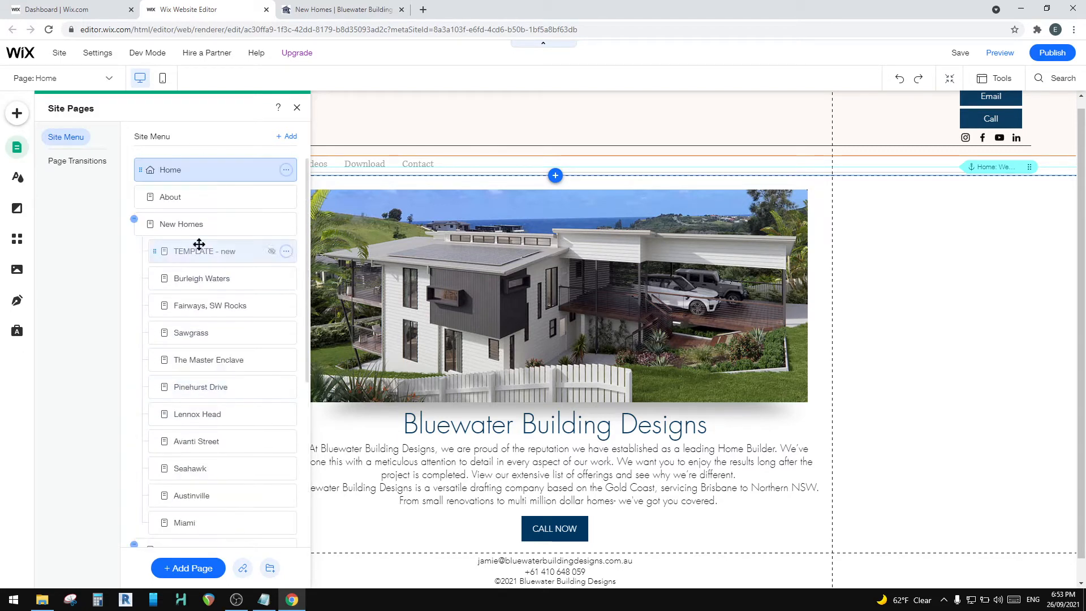
{"action": "left_click", "coordinate": [287, 252]}
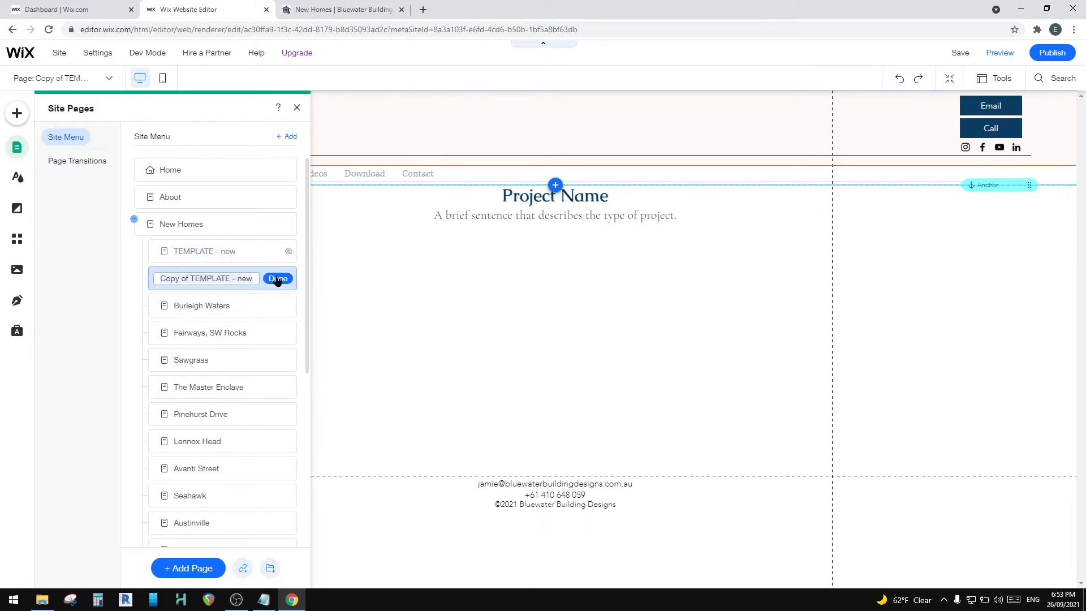
Step: Delete the Copy of TEMPLATE - new page from the Site Menu
{"action": "left_click", "coordinate": [230, 252]}
{"action": "left_click", "coordinate": [287, 279]}
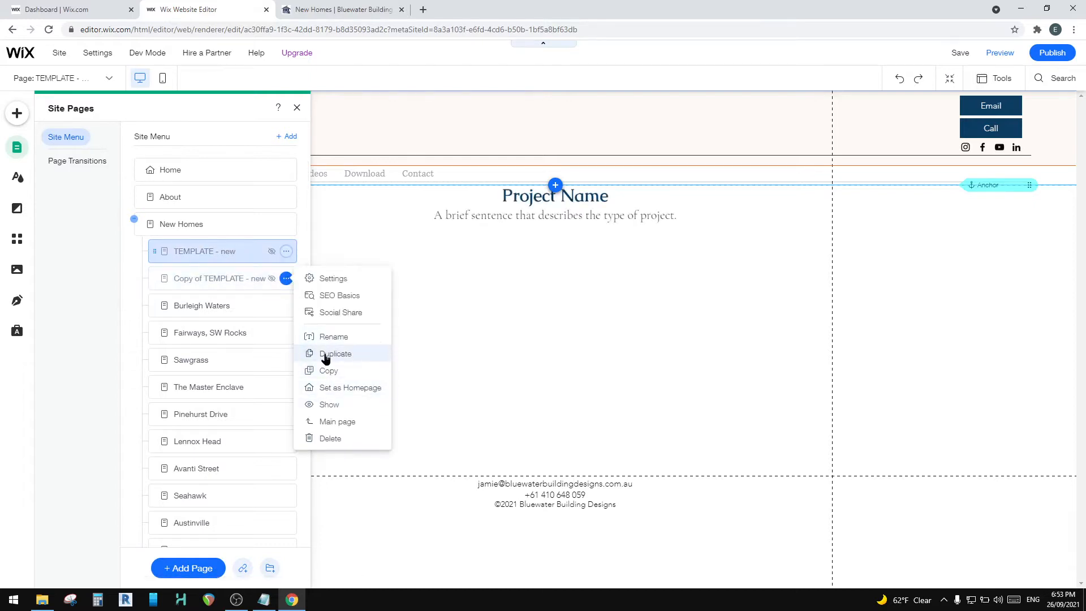
{"action": "left_click", "coordinate": [332, 439]}
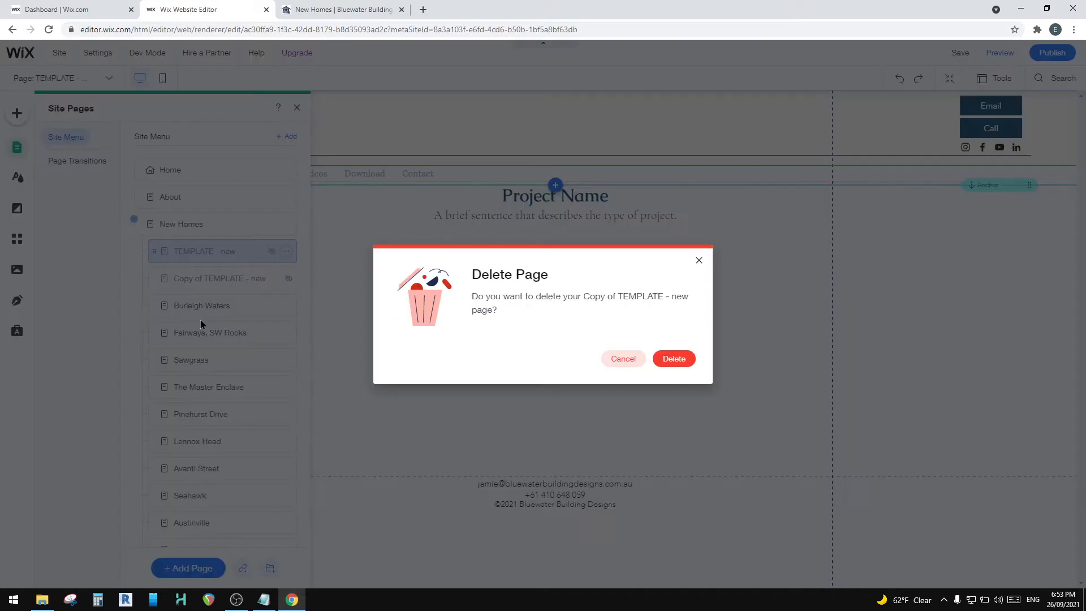
{"action": "left_click", "coordinate": [671, 358]}
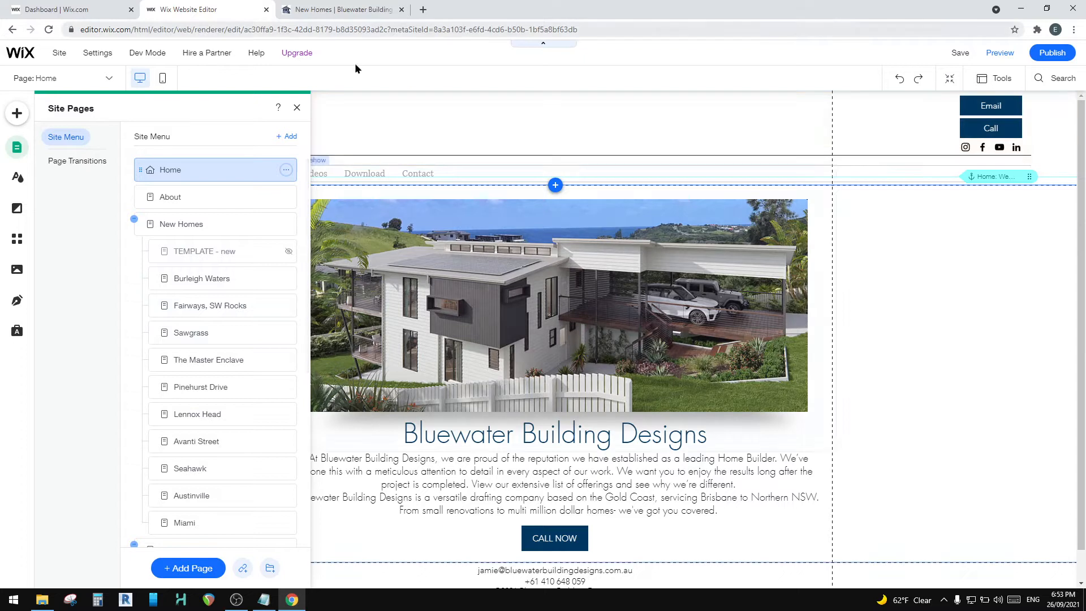
Step: Open the page settings of TEMPLATE - new, turn off Hide from menu, and close the settings
{"action": "left_click", "coordinate": [286, 251]}
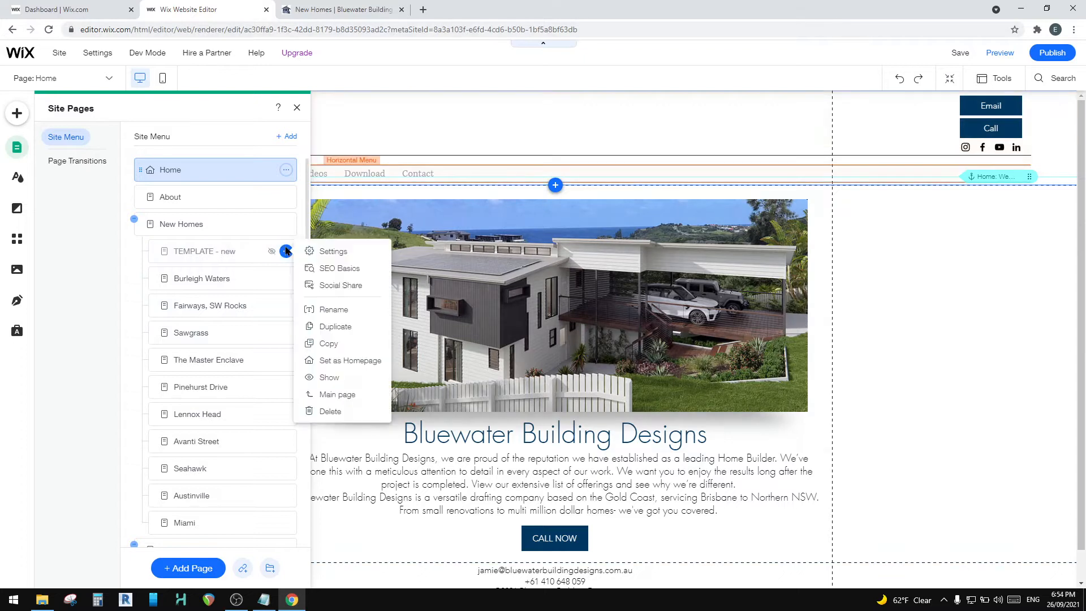
{"action": "left_click", "coordinate": [322, 248]}
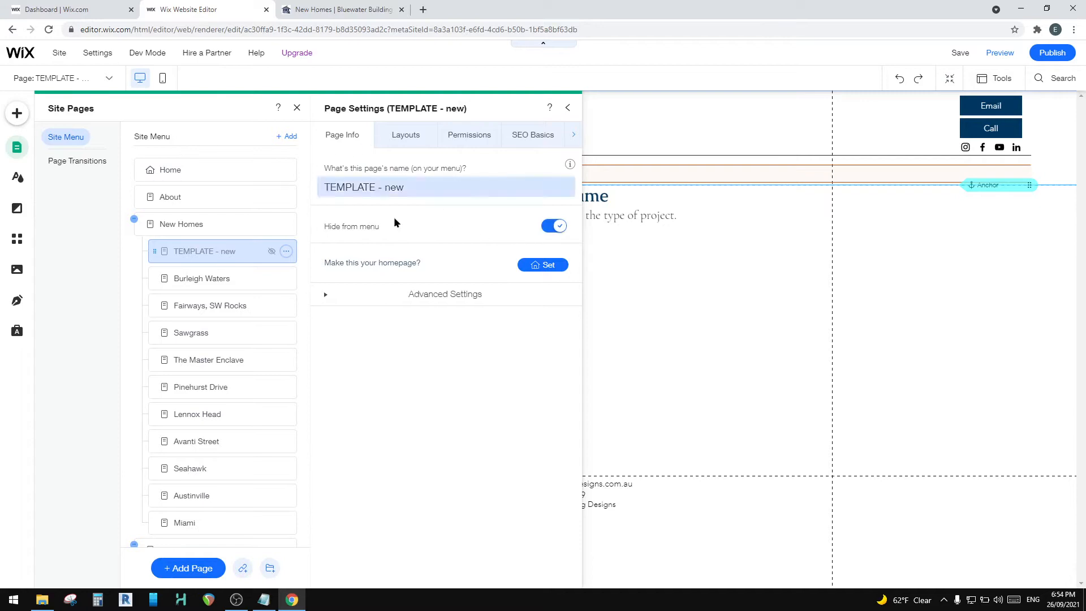
{"action": "left_click", "coordinate": [554, 226]}
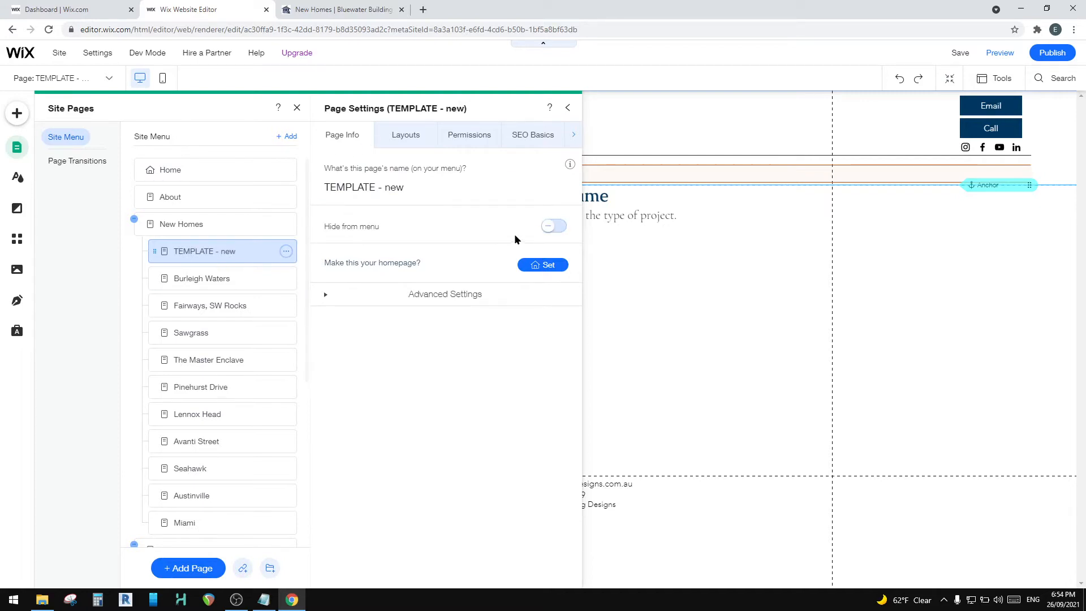
{"action": "left_click", "coordinate": [556, 226]}
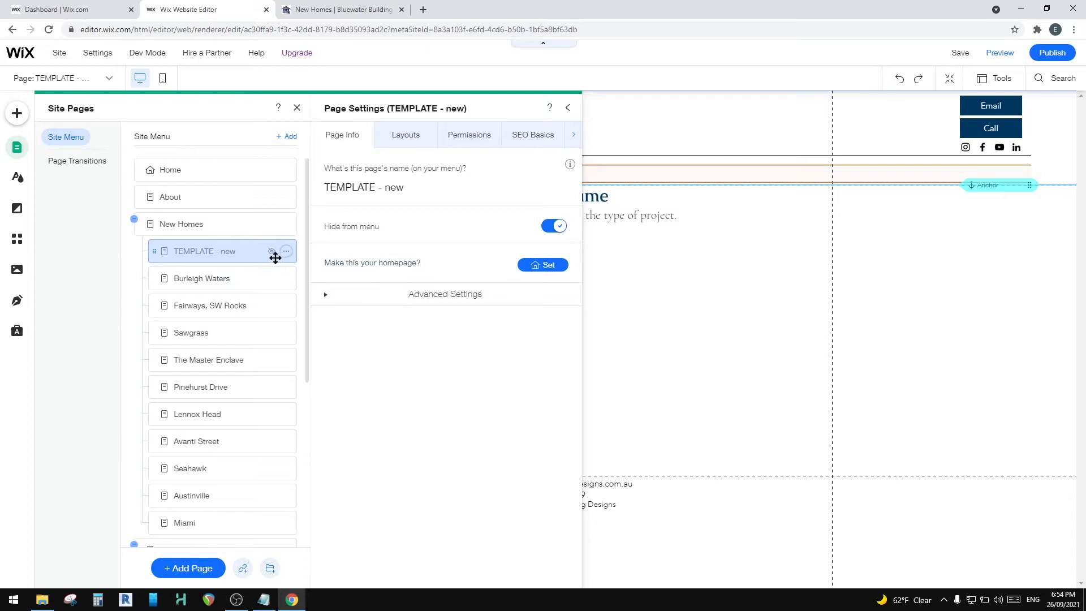
{"action": "left_click", "coordinate": [546, 226]}
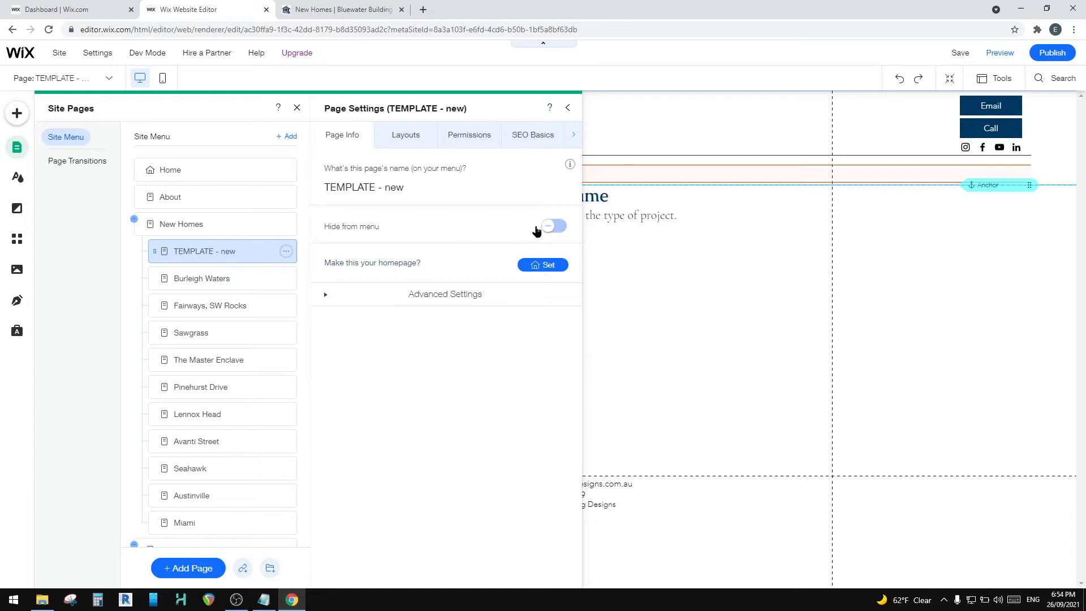
{"action": "left_click", "coordinate": [553, 227]}
{"action": "left_click", "coordinate": [544, 227]}
{"action": "left_click", "coordinate": [568, 108]}
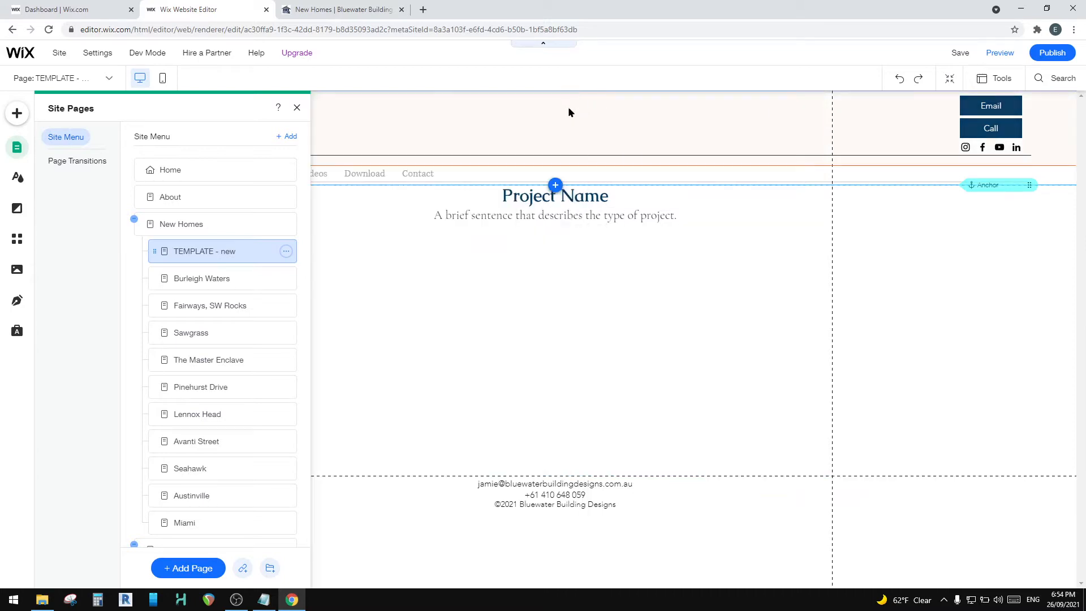
Step: Preview the site to check the New Homes submenu, and close the live website's browser tab
{"action": "left_click", "coordinate": [999, 53]}
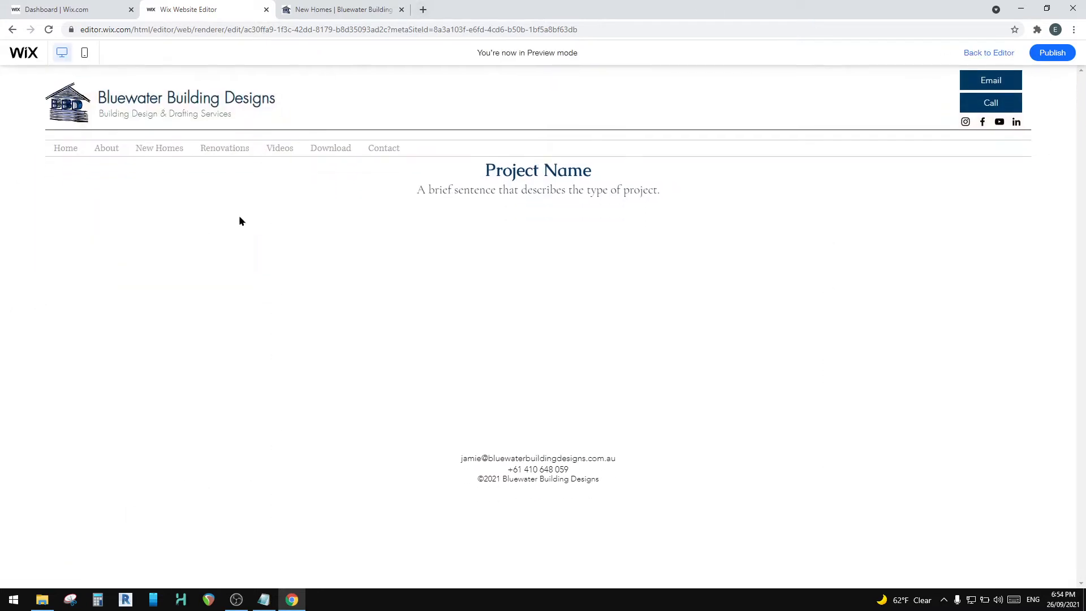
{"action": "mouse_move", "coordinate": [164, 149]}
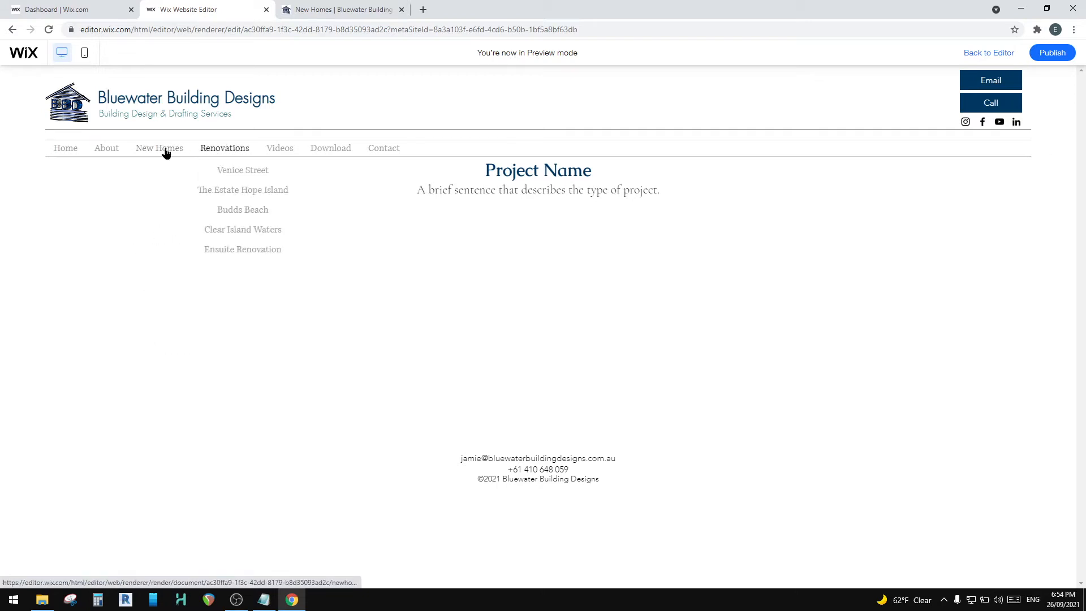
{"action": "left_click", "coordinate": [326, 9]}
{"action": "left_click", "coordinate": [215, 10]}
{"action": "left_click", "coordinate": [401, 10]}
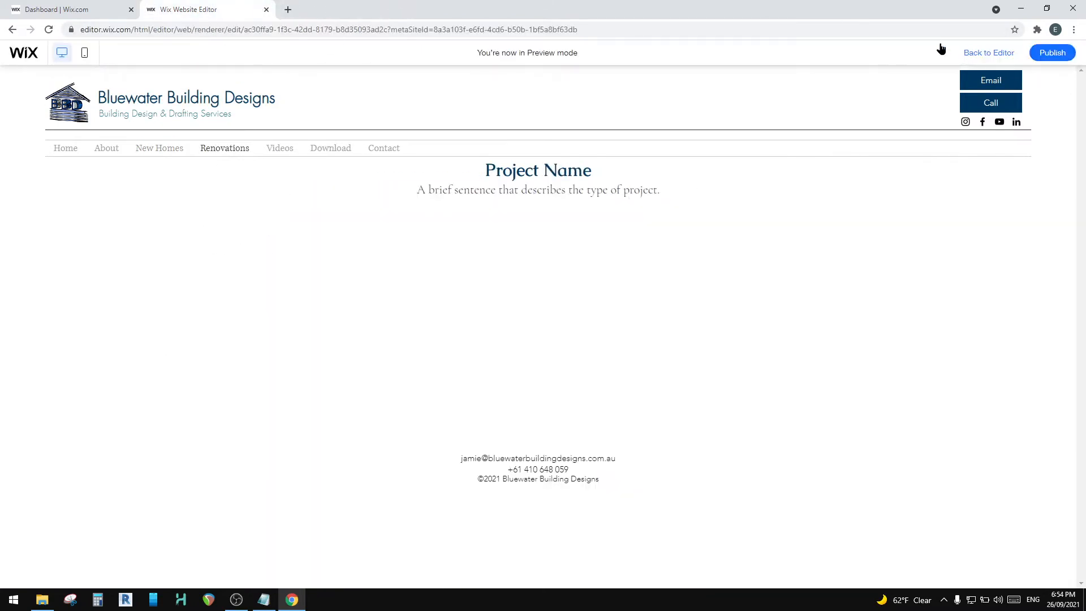
Step: Return to the editor and turn Hide from menu back on in the TEMPLATE - new page settings
{"action": "left_click", "coordinate": [968, 54]}
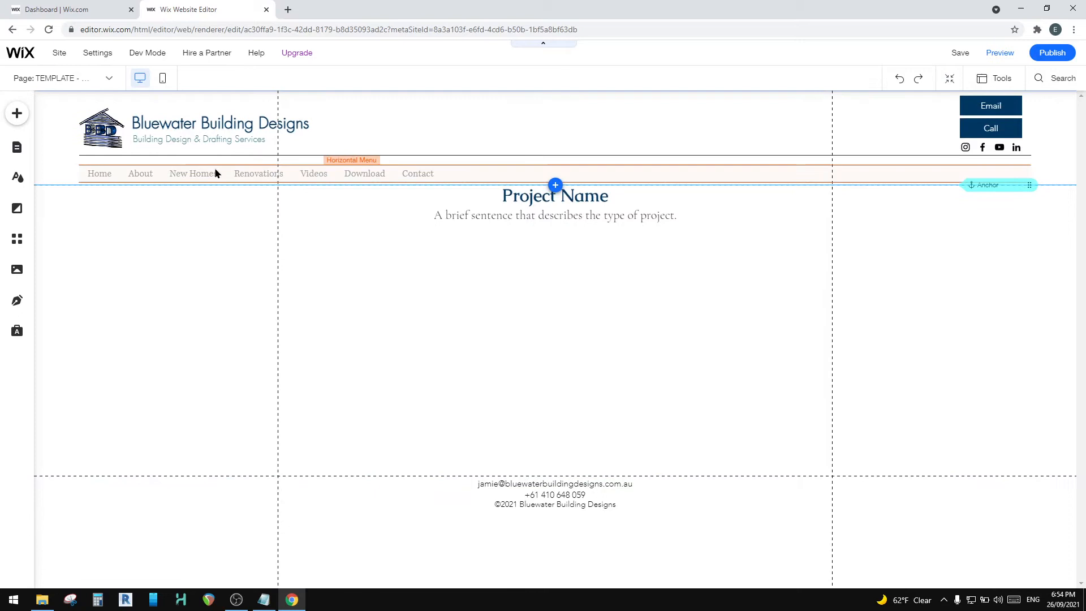
{"action": "left_click", "coordinate": [17, 148]}
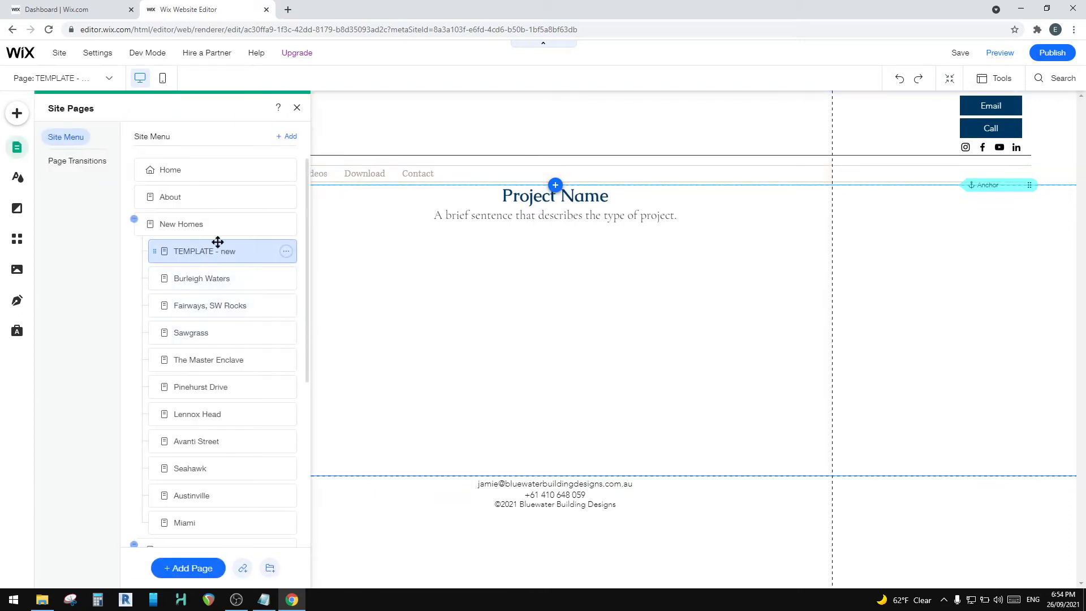
{"action": "left_click", "coordinate": [286, 251]}
{"action": "left_click", "coordinate": [328, 252]}
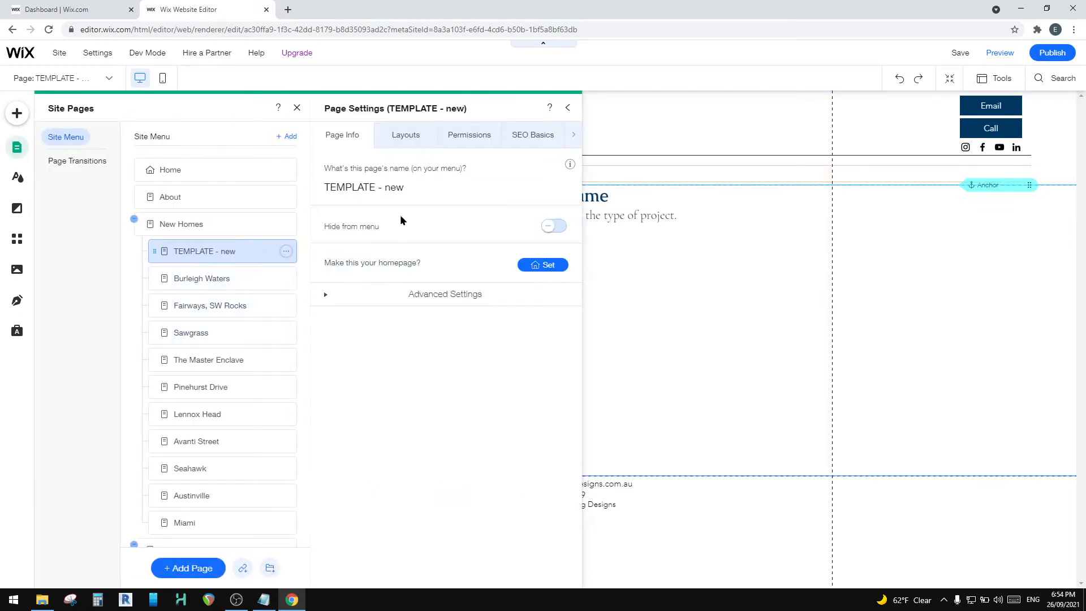
{"action": "left_click", "coordinate": [555, 227]}
Step: Turn on Hide from menu in the Pinehurst Drive page settings
{"action": "scroll", "coordinate": [220, 351], "scroll_direction": "down", "scroll_amount": 3}
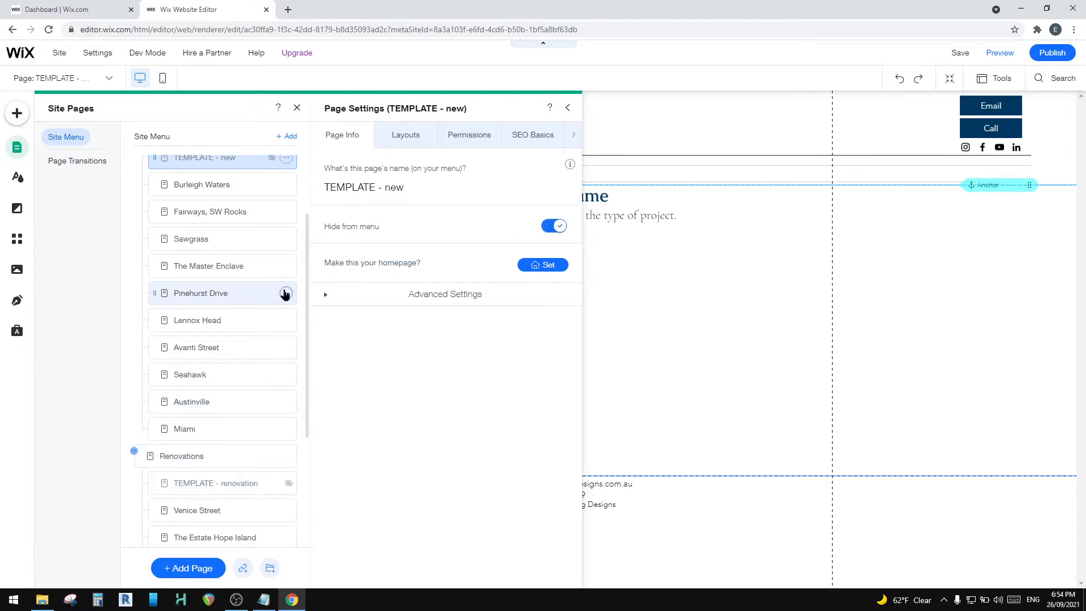
{"action": "left_click", "coordinate": [285, 294]}
{"action": "left_click", "coordinate": [245, 302]}
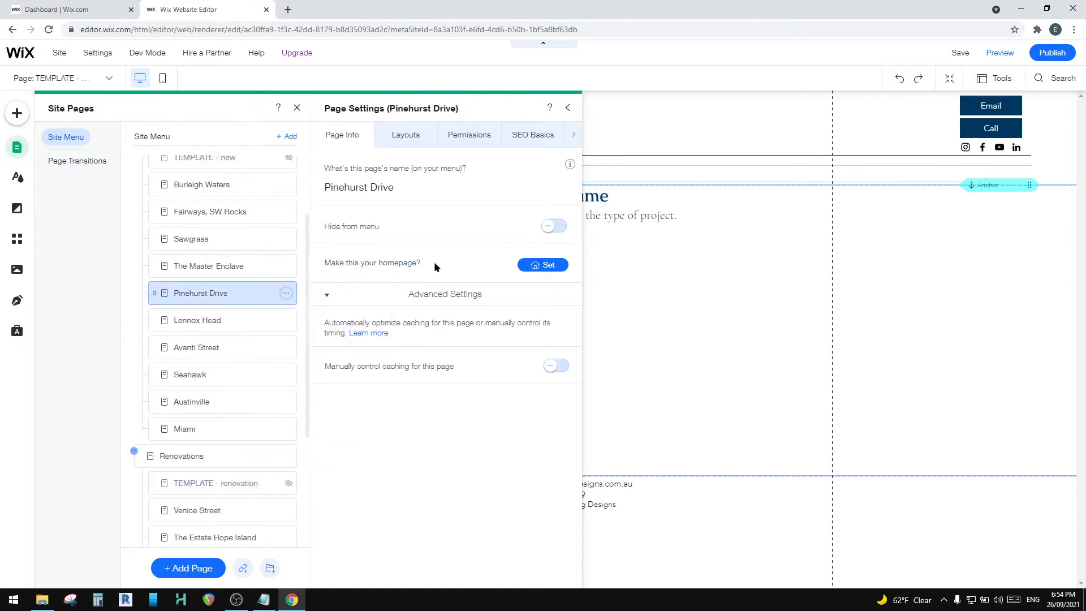
{"action": "left_click", "coordinate": [562, 227]}
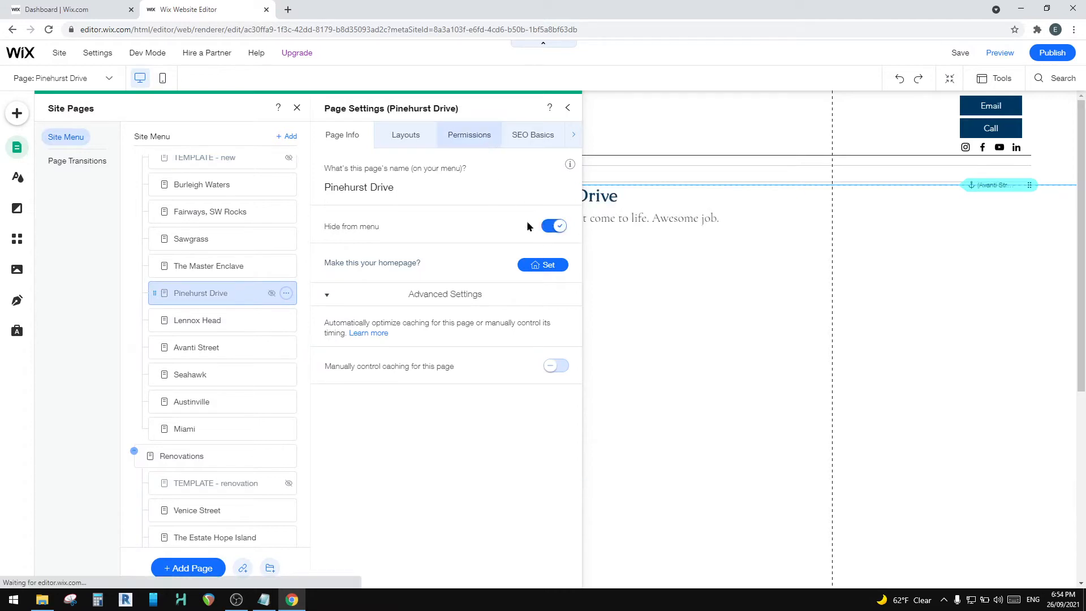
Step: Preview the site to check the New Homes submenu, and open Pinehurst Drive from the New Homes page
{"action": "left_click", "coordinate": [1000, 53]}
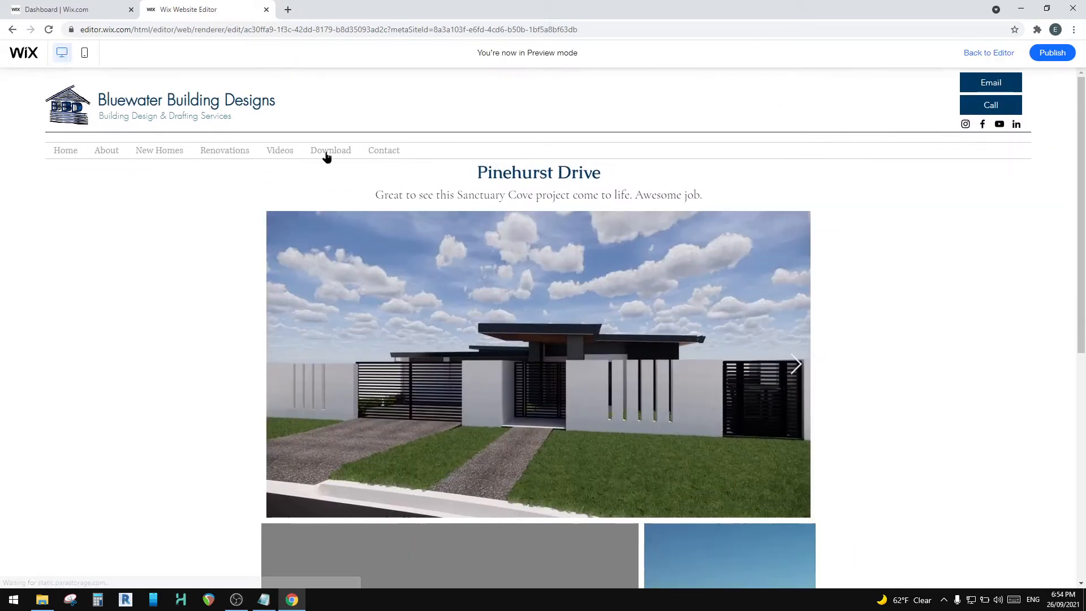
{"action": "mouse_move", "coordinate": [225, 151]}
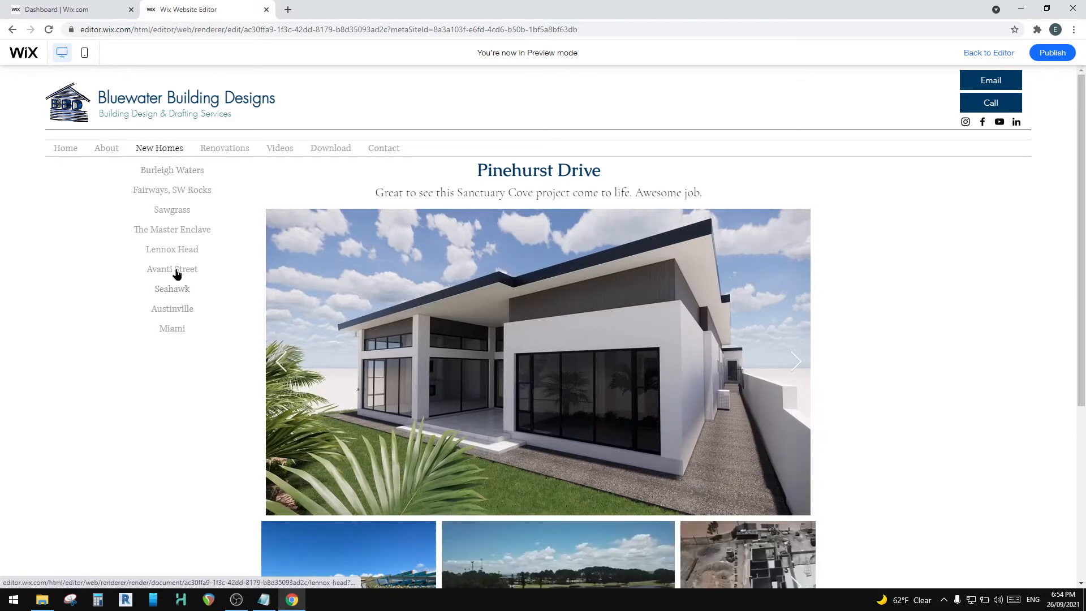
{"action": "left_click", "coordinate": [165, 149]}
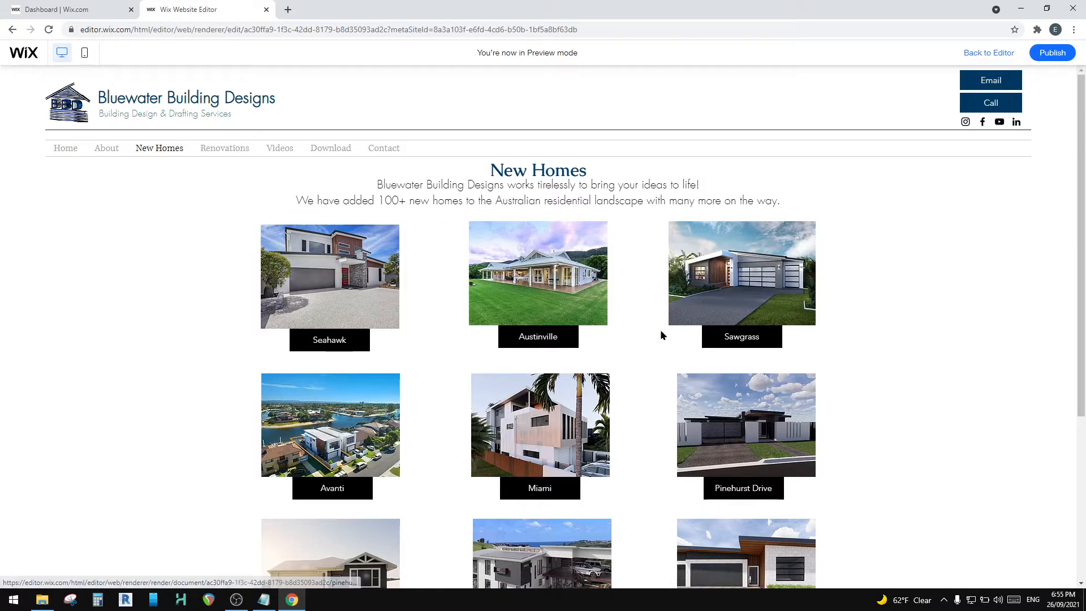
{"action": "left_click", "coordinate": [759, 430]}
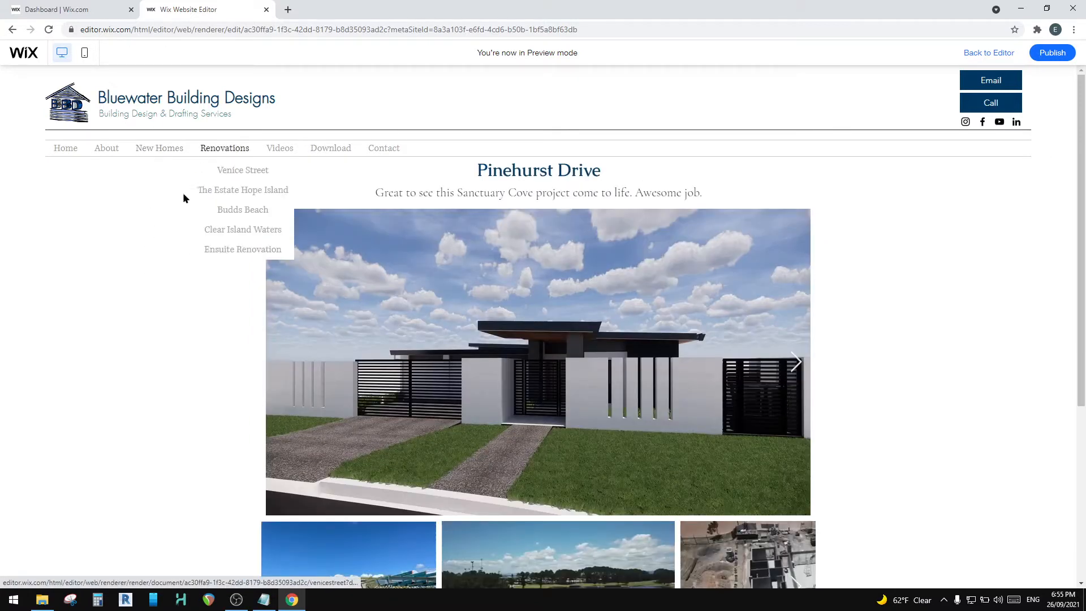
{"action": "mouse_move", "coordinate": [172, 147]}
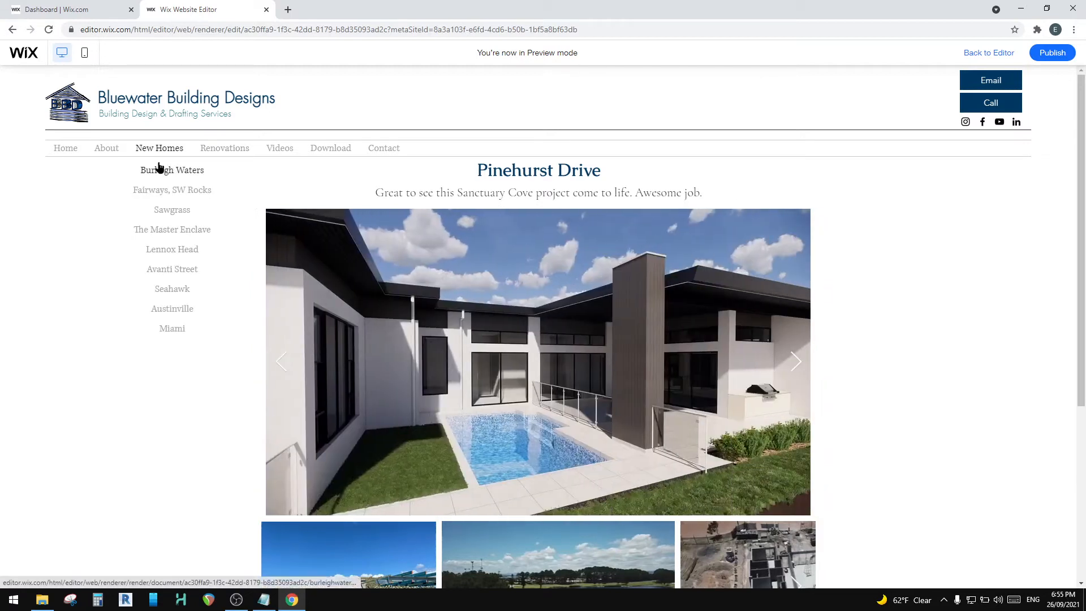
Step: Load bluewaterbuildingdesigns.com.au/newtemplate in a new tab to view the hidden template page, and close the tab
{"action": "left_click", "coordinate": [288, 9]}
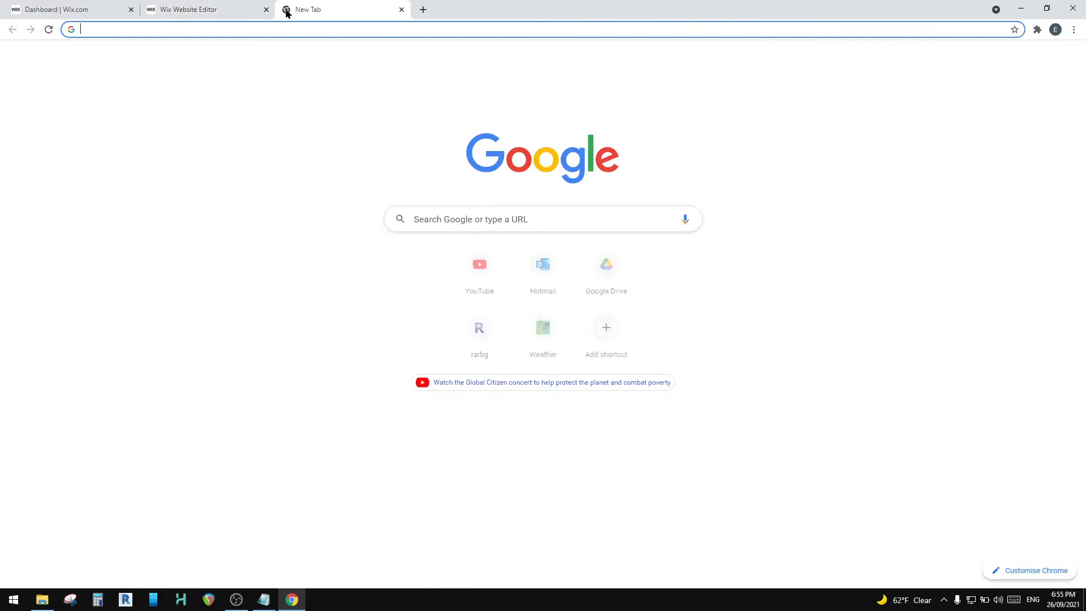
{"action": "type", "text": "bl"}
{"action": "key", "text": "Return"}
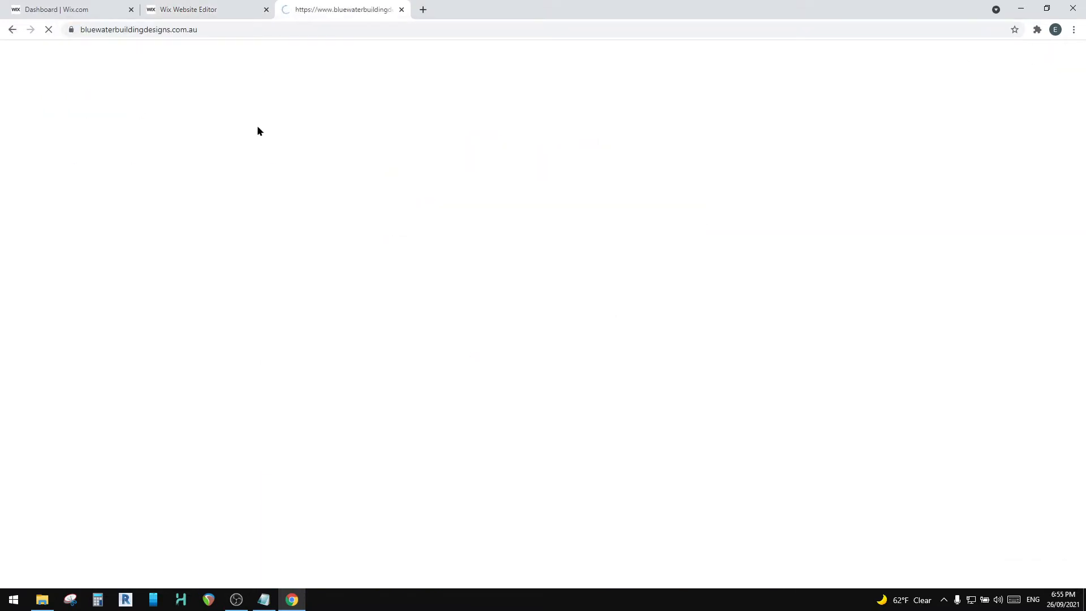
{"action": "left_click", "coordinate": [232, 29]}
{"action": "key", "text": "End"}
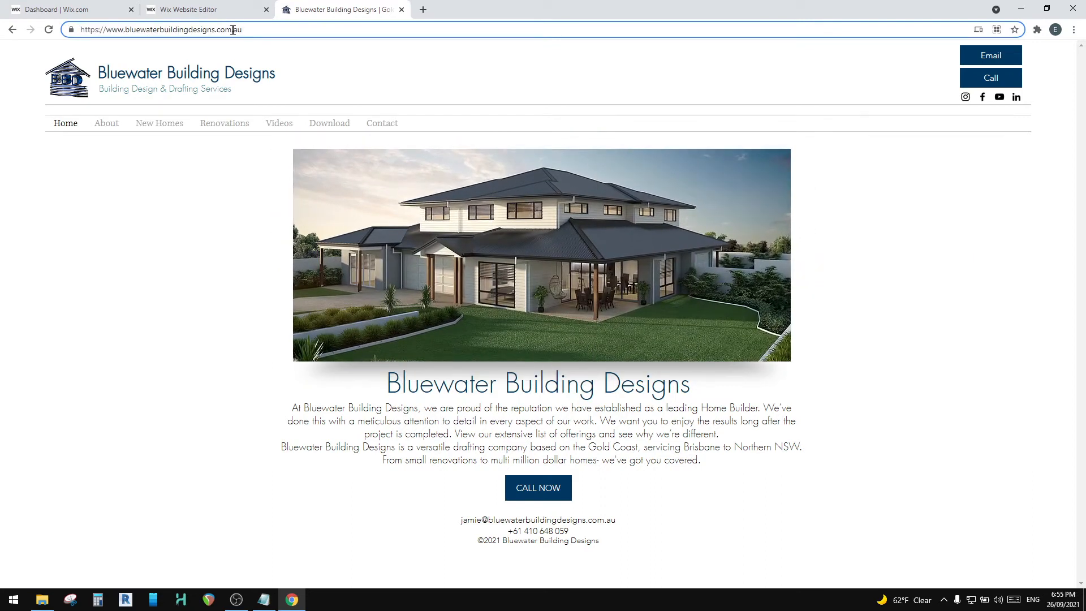
{"action": "type", "text": "newtemplate"}
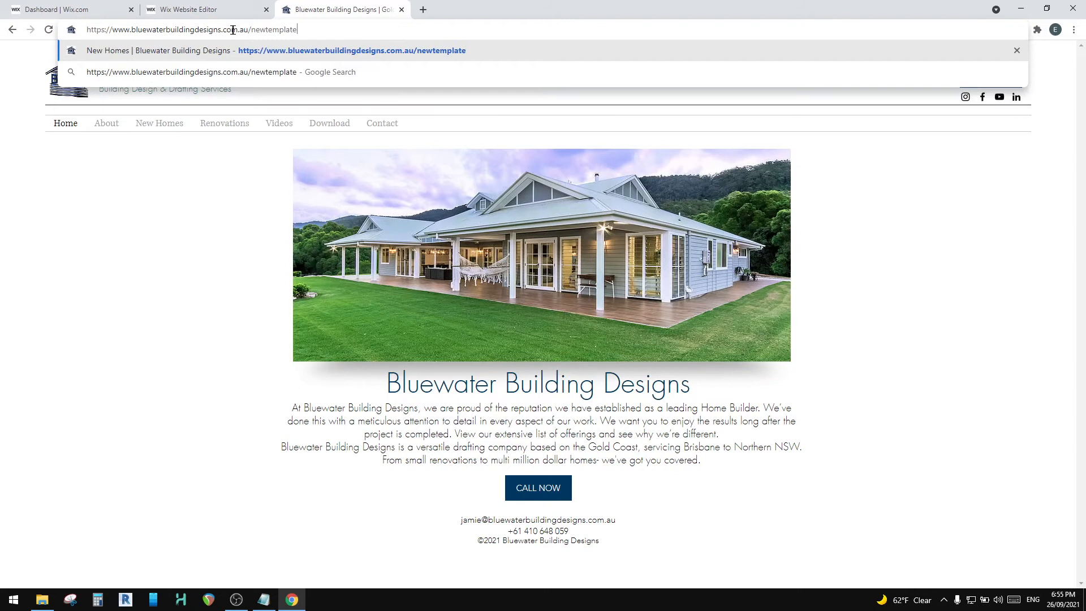
{"action": "key", "text": "Return"}
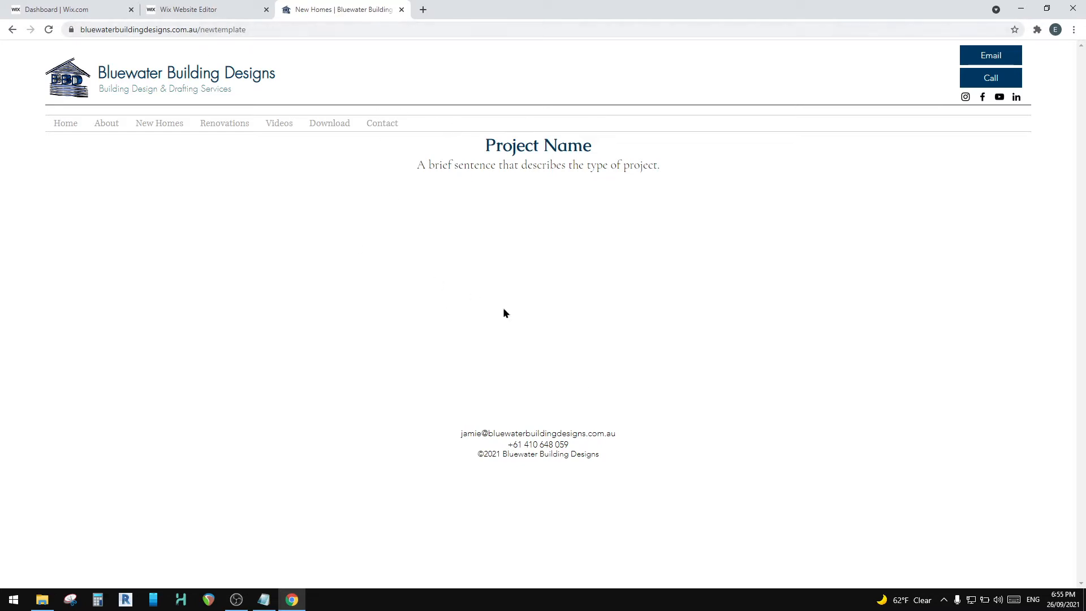
{"action": "left_click", "coordinate": [402, 10]}
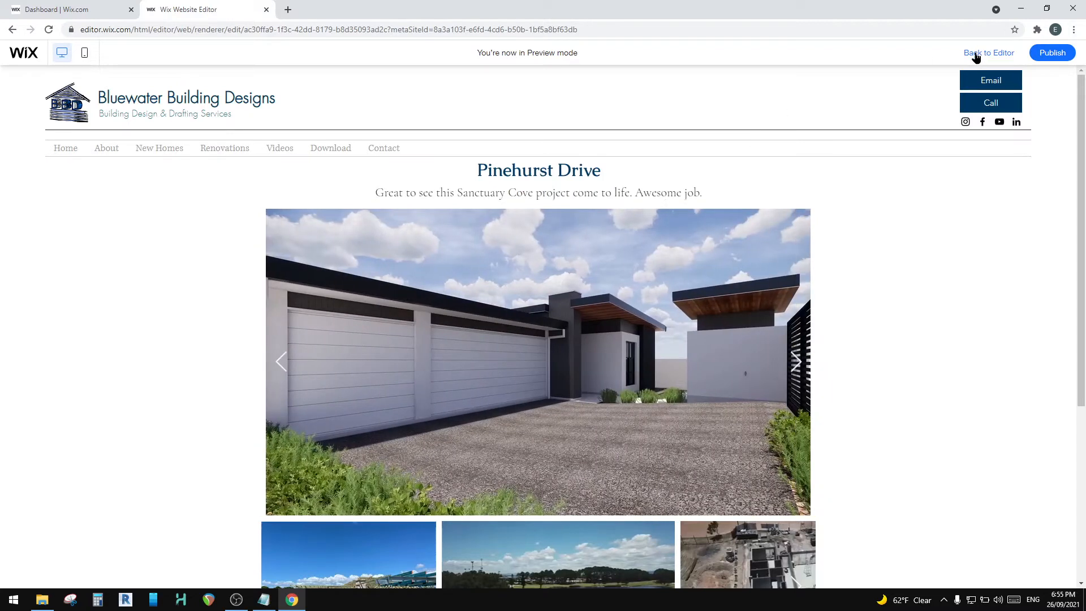
Step: Return to the editor's Site Pages list, and bring up the project folder in File Explorer and the project note in Notepad
{"action": "left_click", "coordinate": [976, 54]}
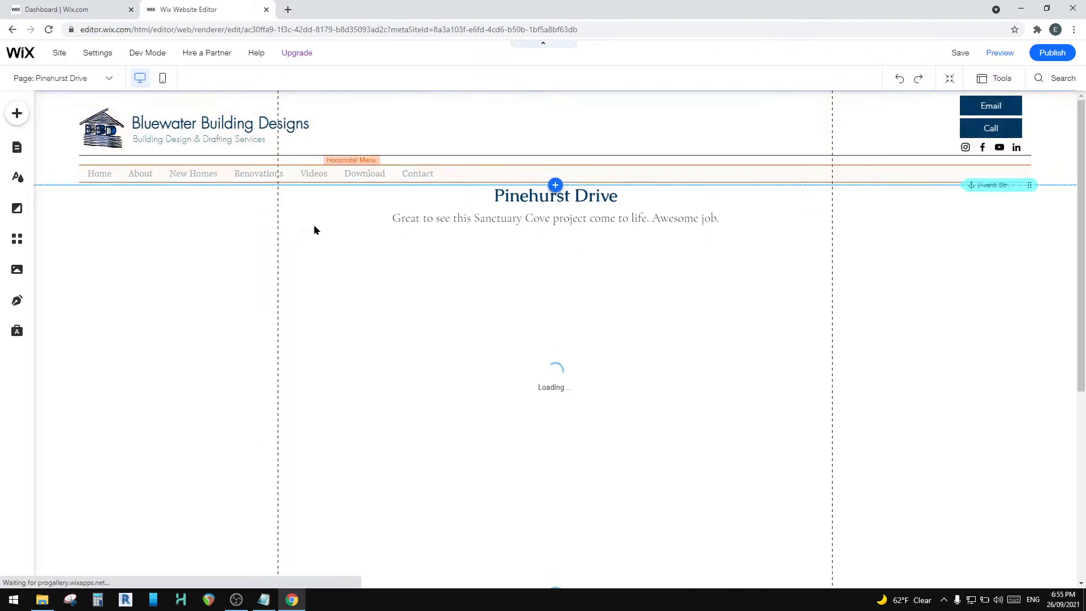
{"action": "left_click", "coordinate": [17, 147]}
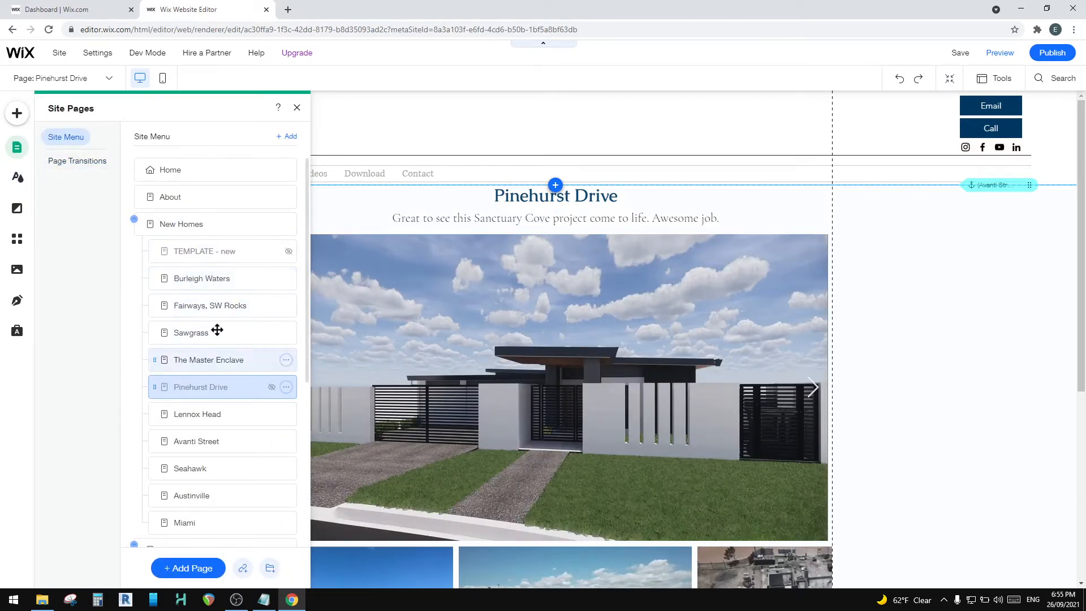
{"action": "left_click", "coordinate": [42, 599]}
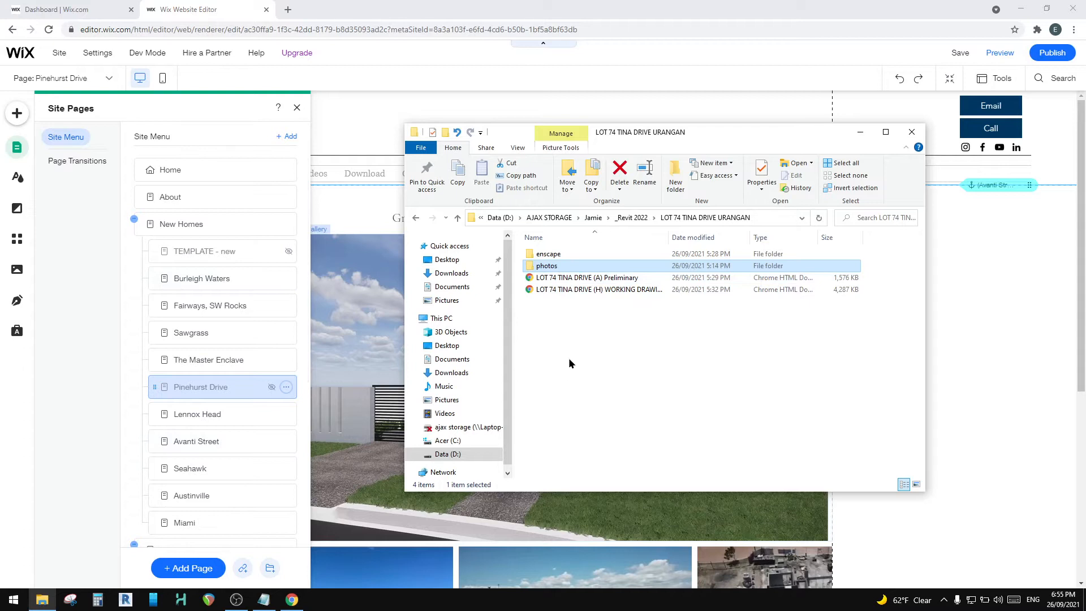
{"action": "left_click", "coordinate": [264, 600]}
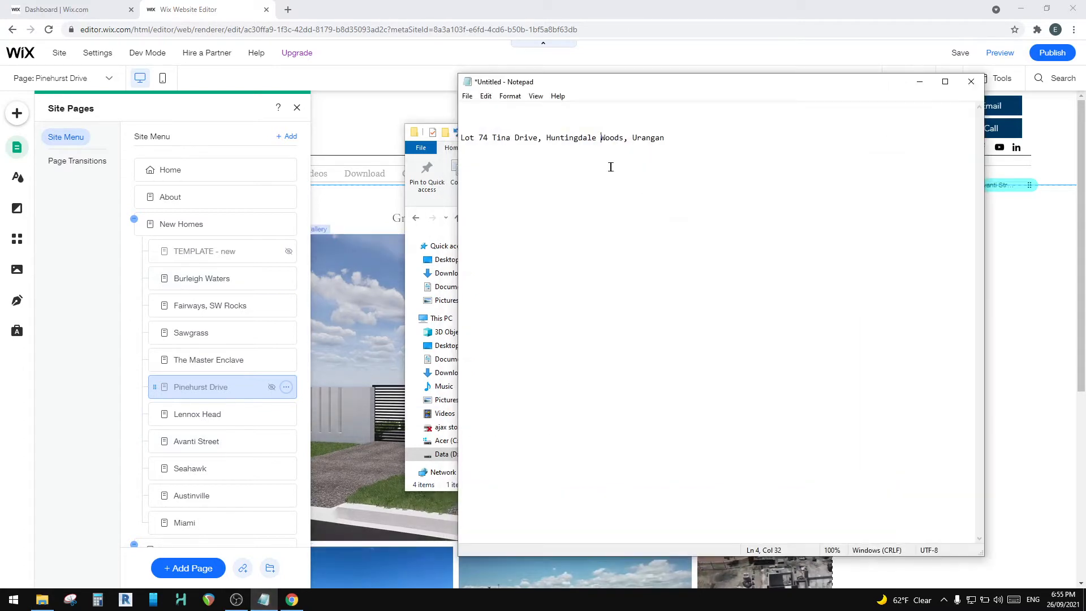
Step: Copy the words Huntingdale Woods from the project address in the Notepad note
{"action": "left_click_drag", "start_coordinate": [546, 138], "coordinate": [625, 137]}
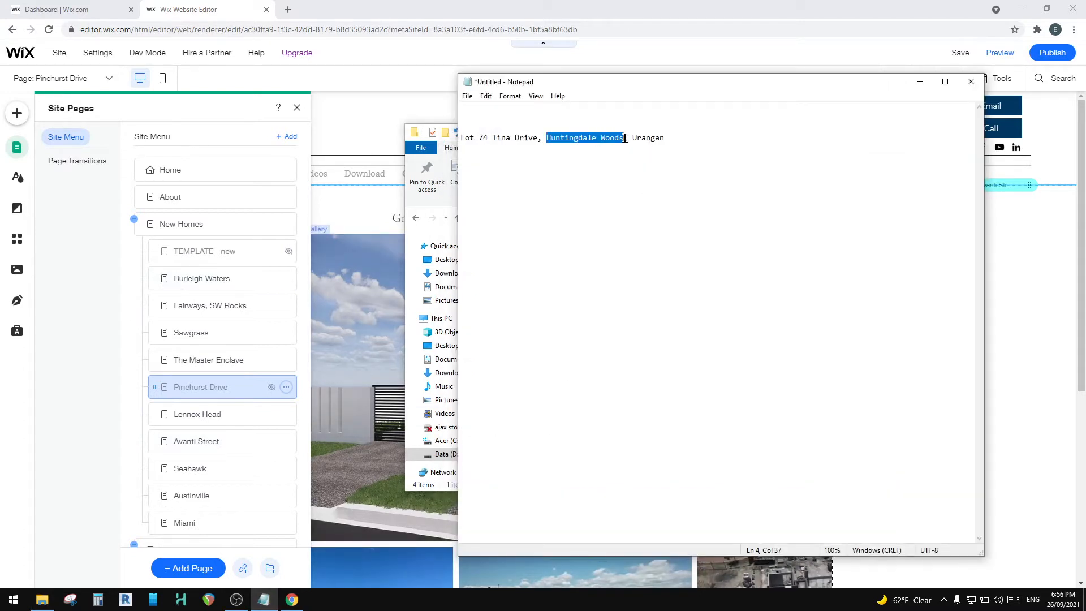
{"action": "left_click", "coordinate": [686, 148]}
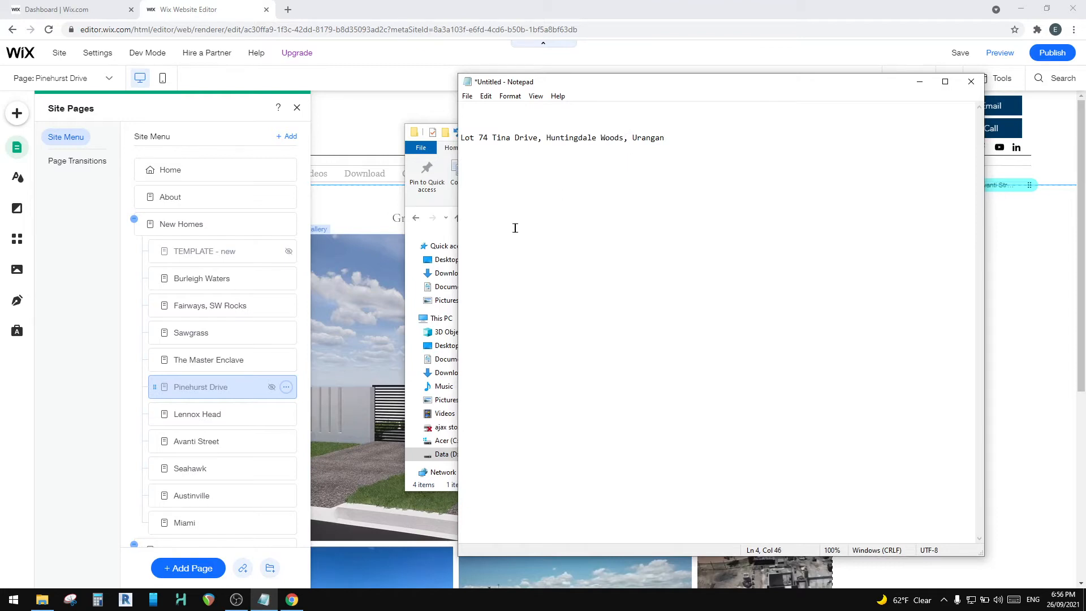
{"action": "left_click_drag", "start_coordinate": [546, 137], "coordinate": [625, 138]}
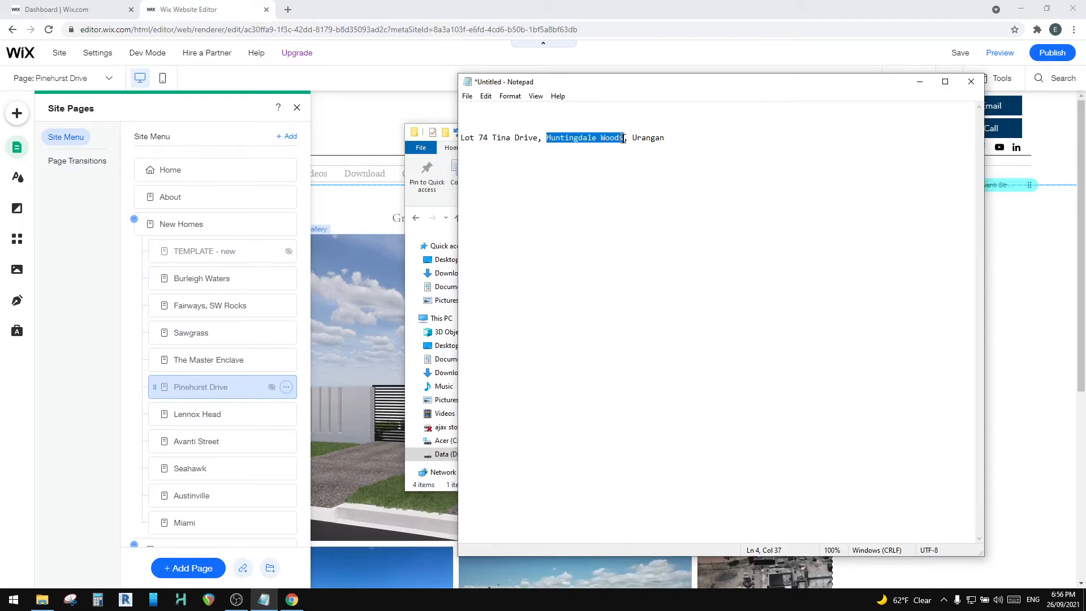
{"action": "right_click", "coordinate": [601, 140]}
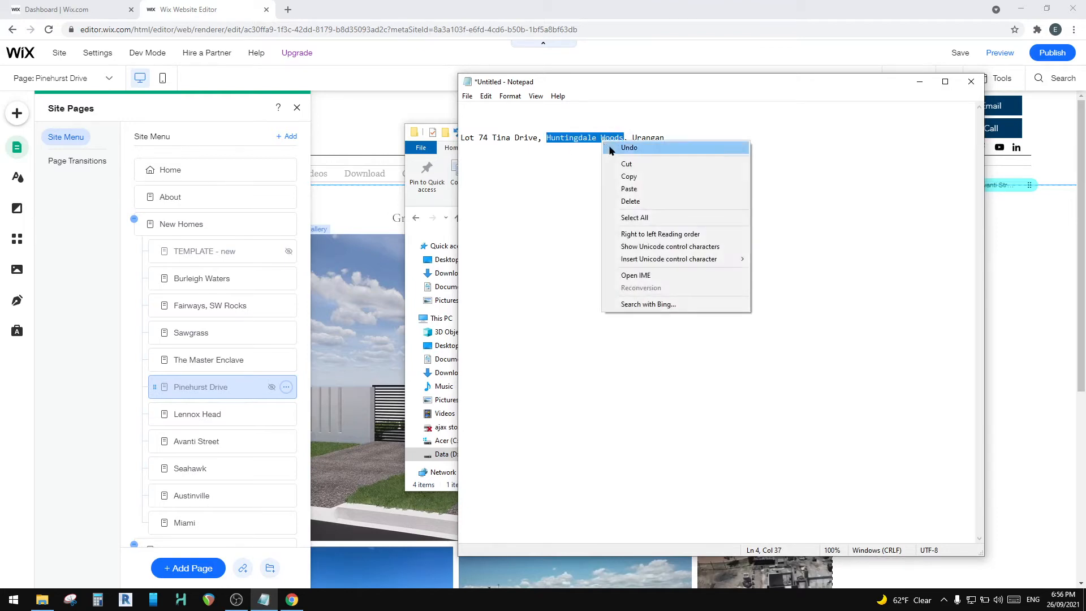
{"action": "left_click", "coordinate": [630, 177]}
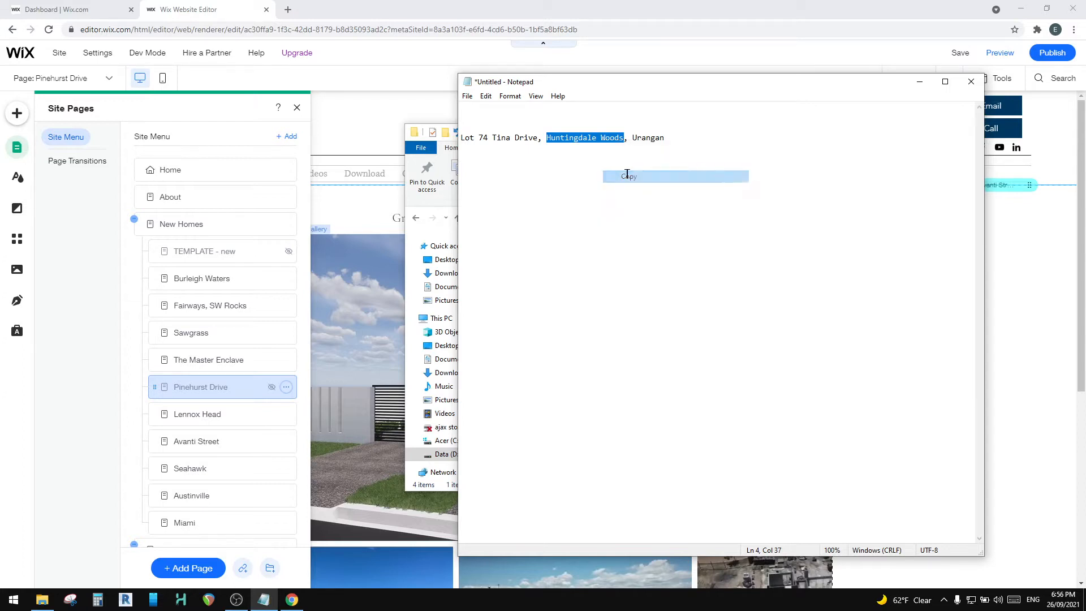
{"action": "left_click", "coordinate": [564, 203]}
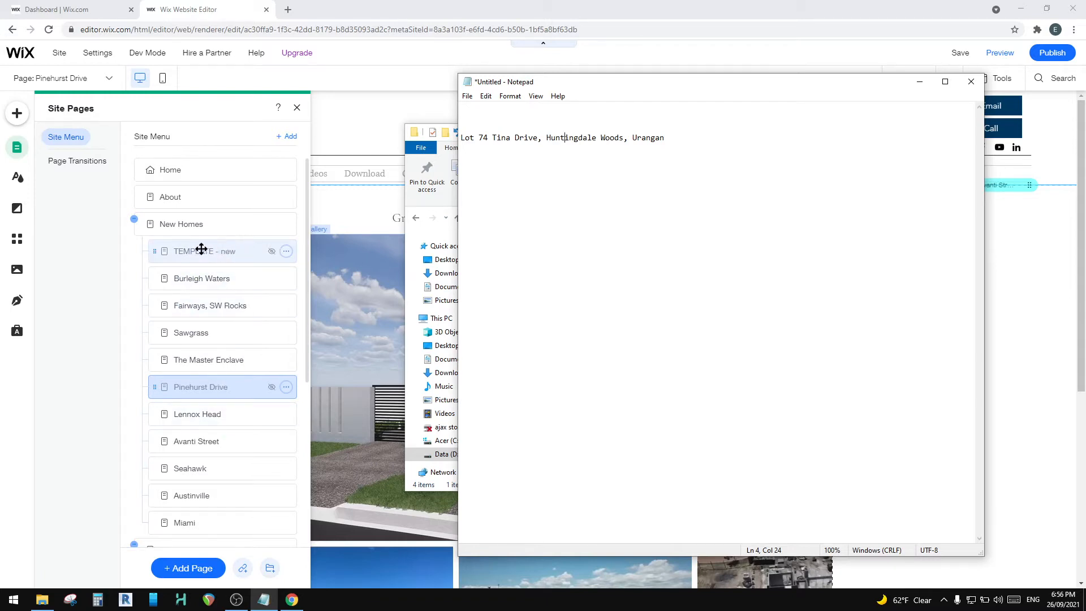
Step: Switch to the Wix editor, duplicate the TEMPLATE - new page, and name the copy Huntingdale Woods
{"action": "left_click", "coordinate": [286, 251]}
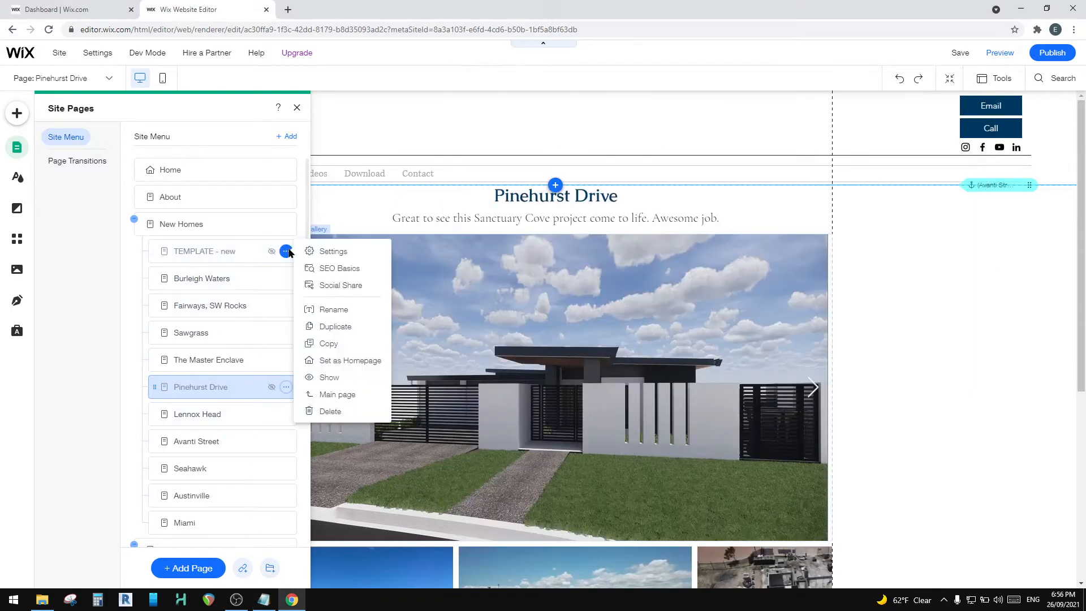
{"action": "left_click", "coordinate": [346, 326]}
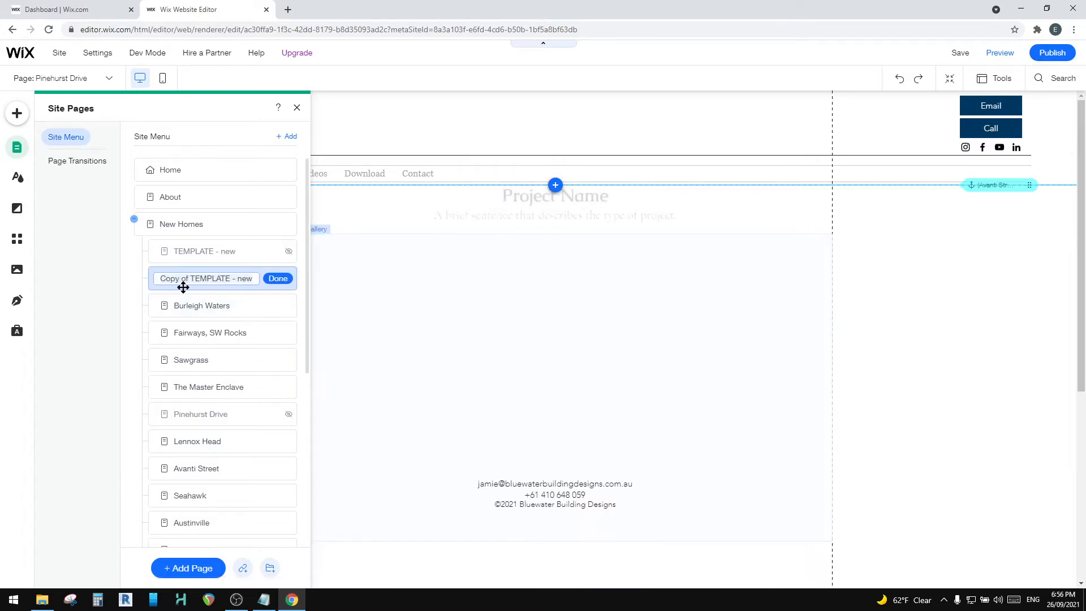
{"action": "key", "text": "ctrl+v"}
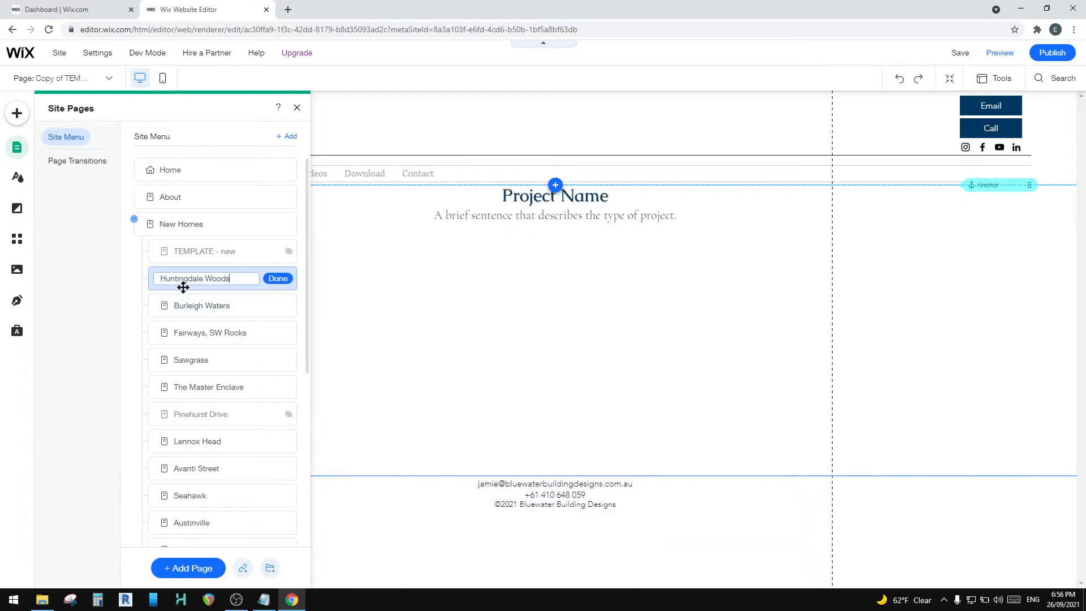
{"action": "left_click", "coordinate": [278, 281]}
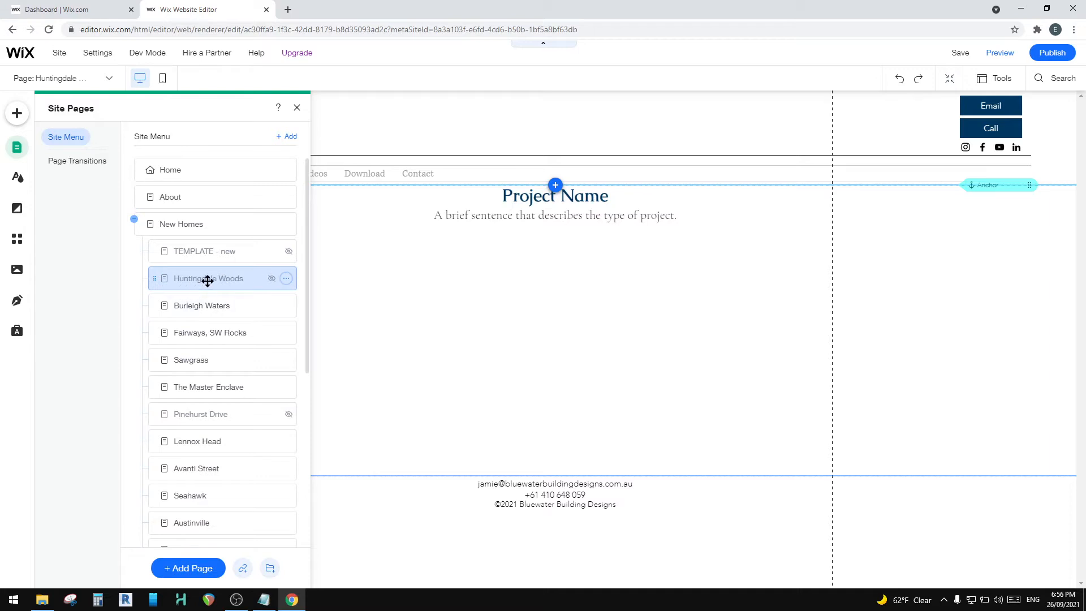
Step: Turn off Hide from menu in the Huntingdale Woods page settings, and close the settings
{"action": "left_click", "coordinate": [287, 279]}
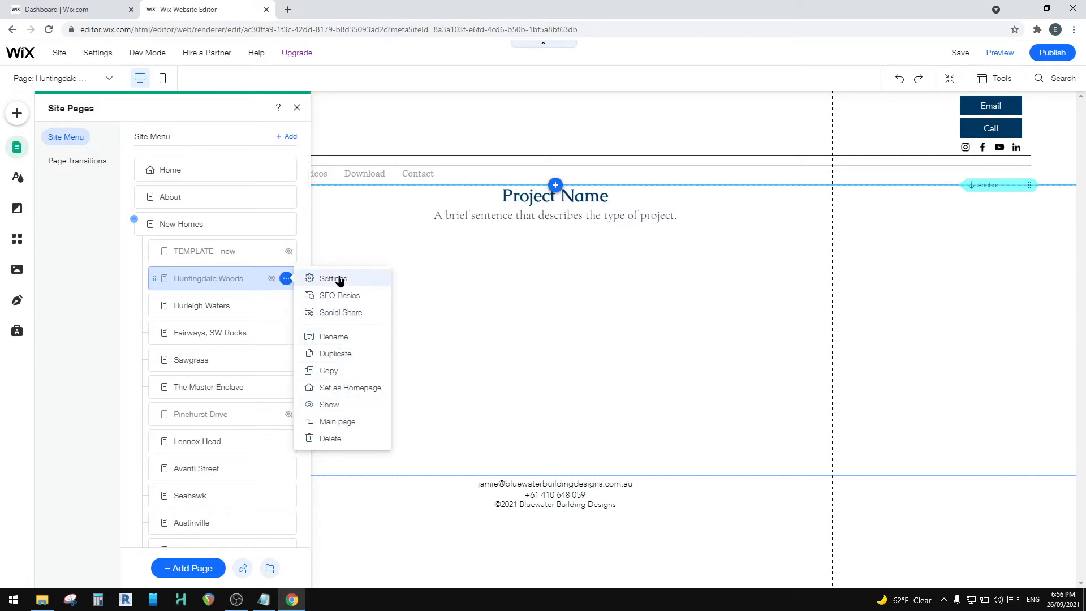
{"action": "left_click", "coordinate": [334, 278]}
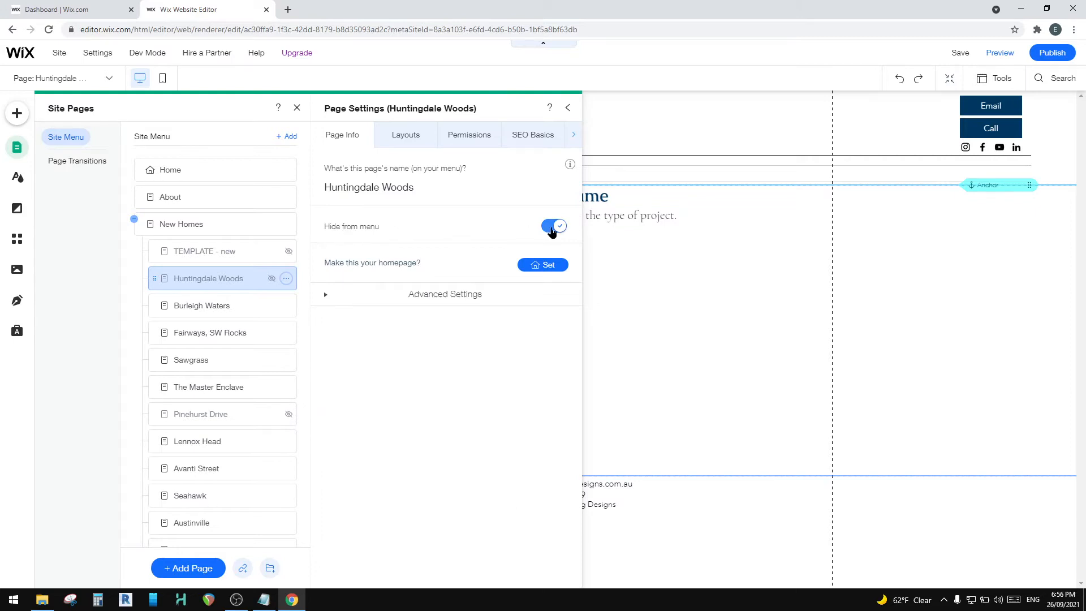
{"action": "left_click", "coordinate": [552, 229]}
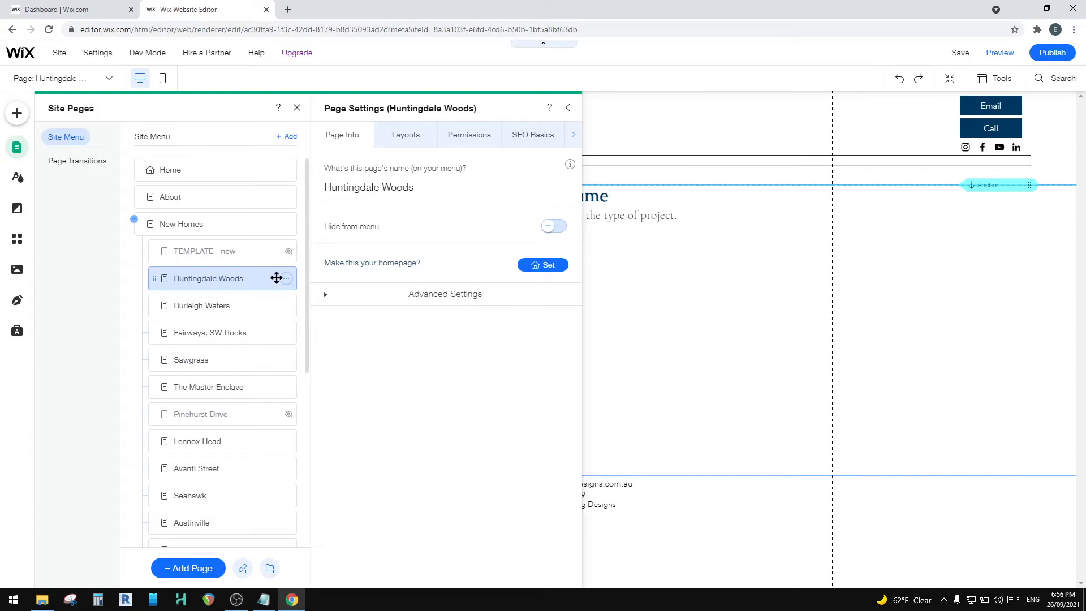
{"action": "left_click", "coordinate": [568, 109]}
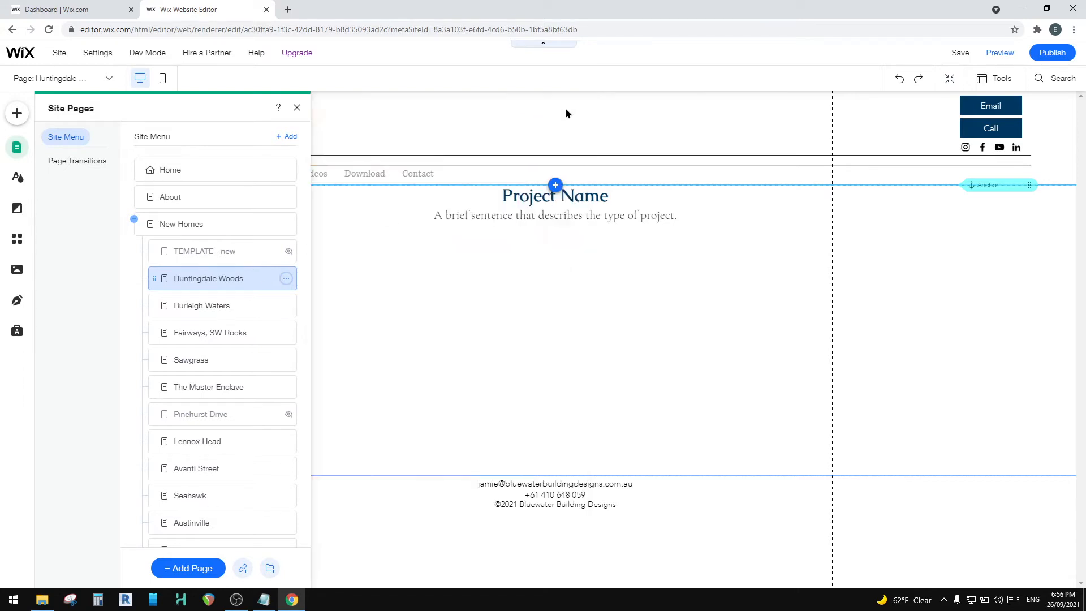
Step: Preview the site to check the New Homes submenu, and return to the editor
{"action": "left_click", "coordinate": [999, 53]}
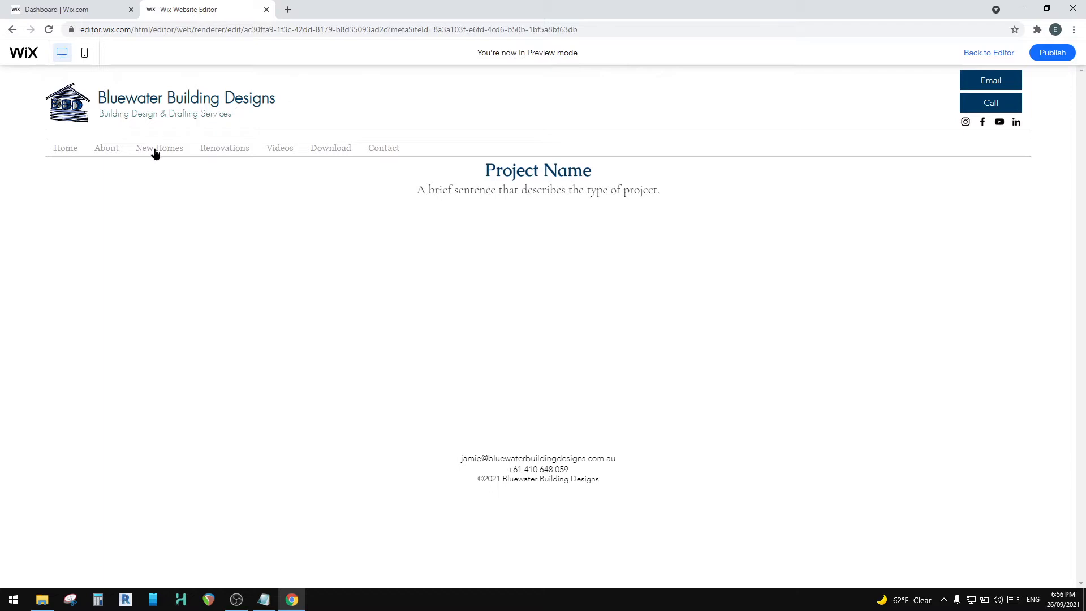
{"action": "mouse_move", "coordinate": [163, 150]}
{"action": "left_click", "coordinate": [991, 53]}
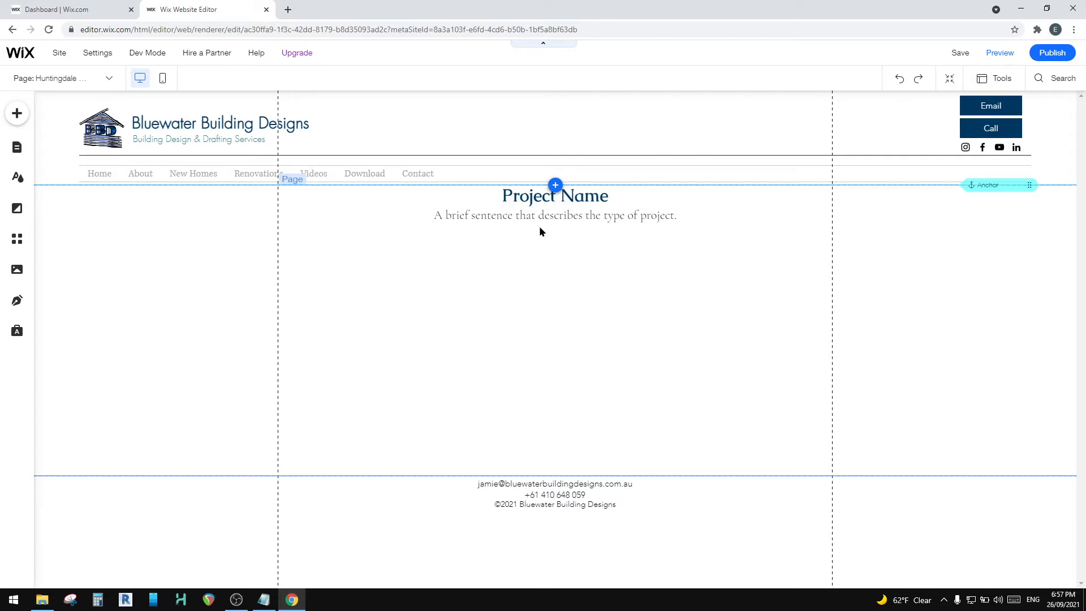
Step: Replace the Project Name heading on the new page with the copied text Huntingdale Woods
{"action": "left_click", "coordinate": [529, 196]}
{"action": "double_click", "coordinate": [530, 196]}
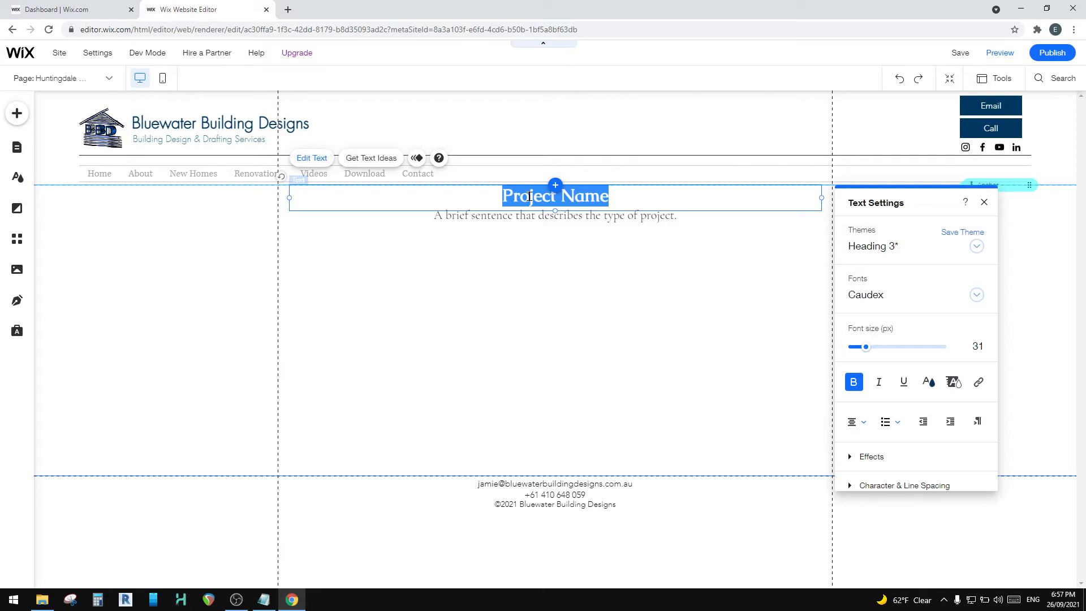
{"action": "key", "text": "ctrl+v"}
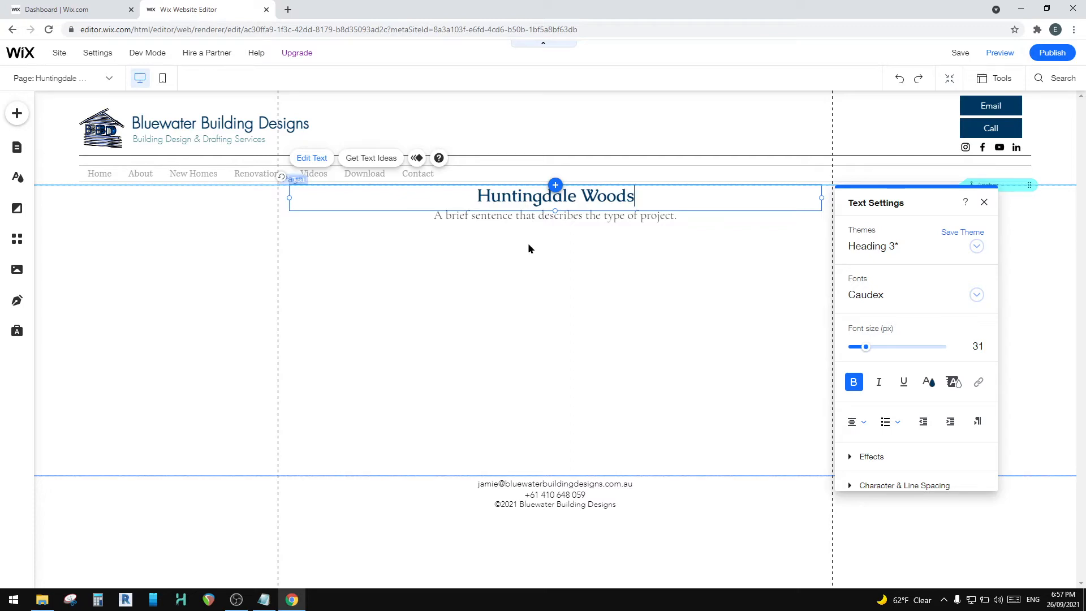
Step: Replace the placeholder sentence under the heading with "A newly completed build with very happy clients."
{"action": "left_click", "coordinate": [498, 216]}
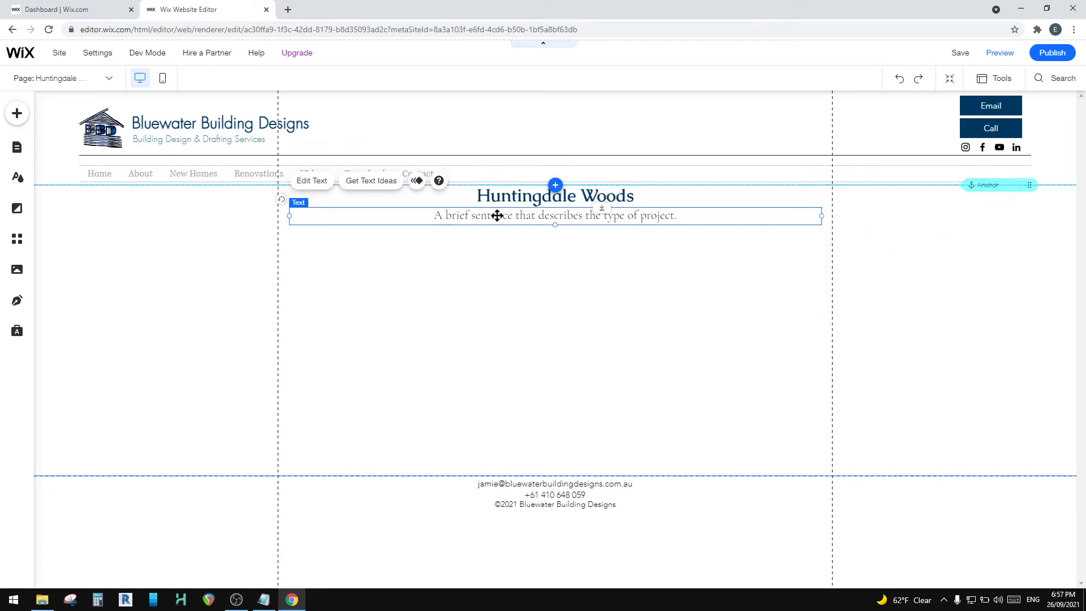
{"action": "double_click", "coordinate": [497, 215]}
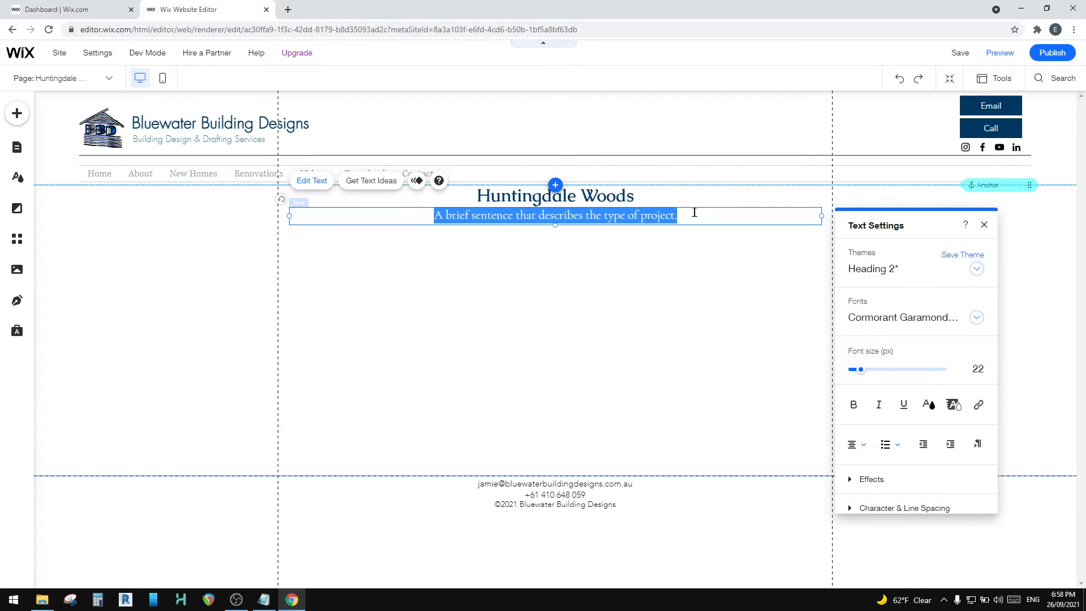
{"action": "key", "text": "BackSpace"}
{"action": "type", "text": "A new"}
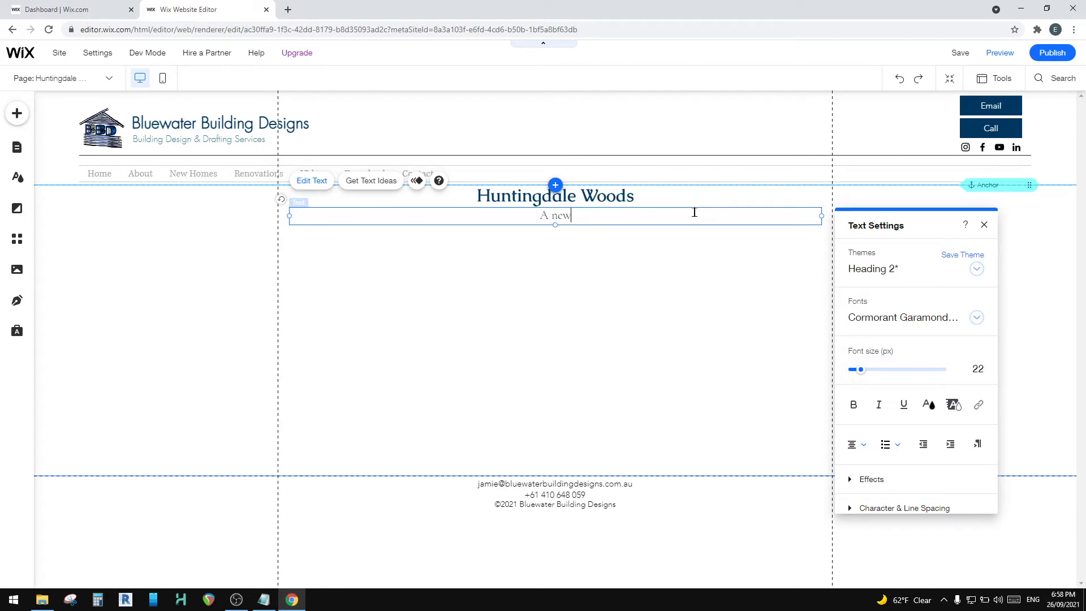
{"action": "type", "text": "ly completed build wit"}
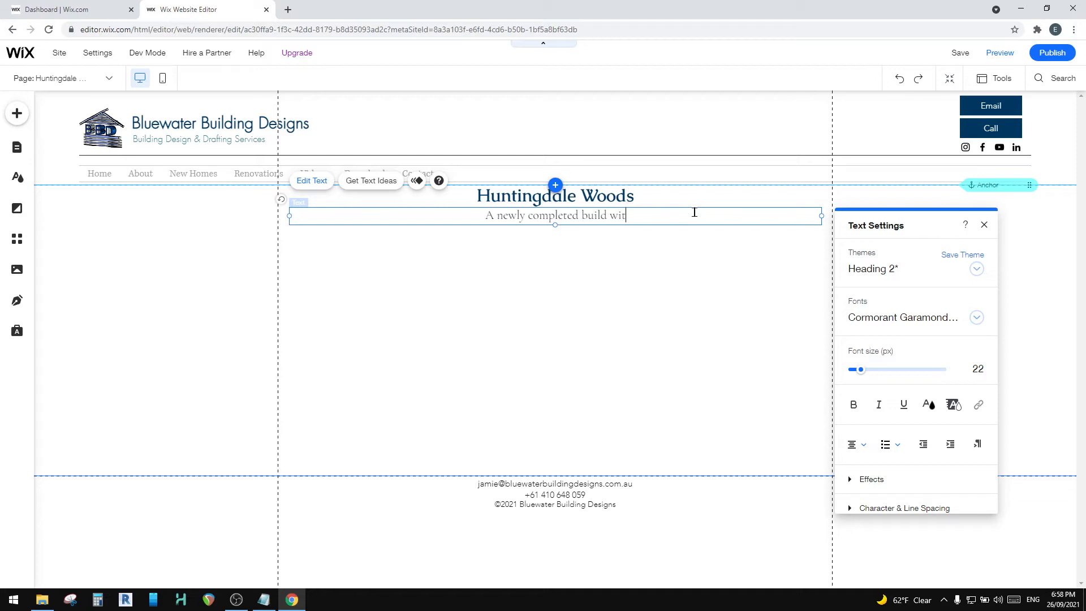
{"action": "type", "text": "h very "}
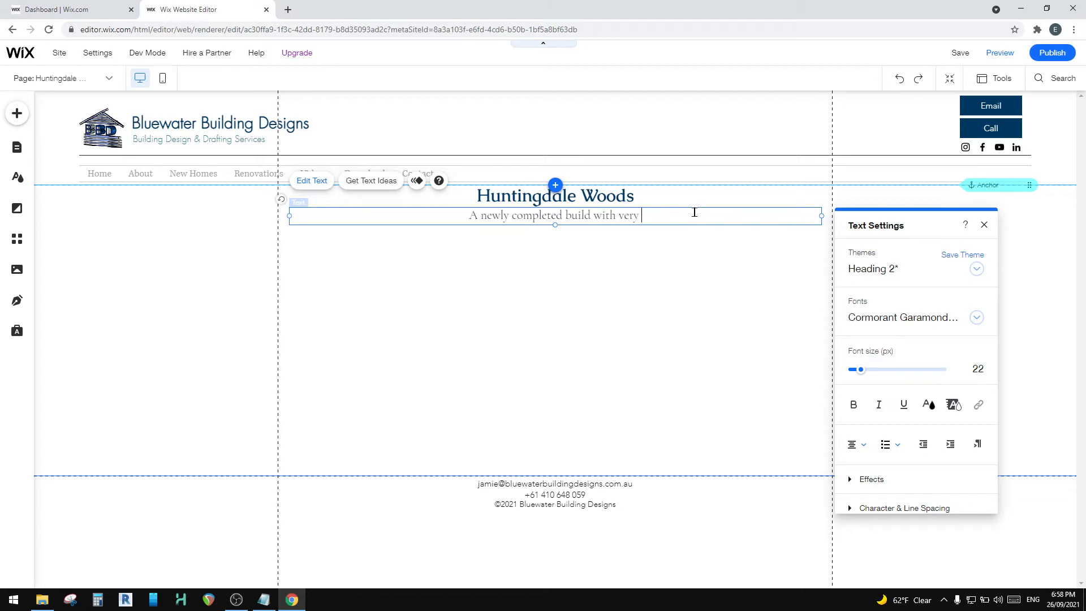
{"action": "type", "text": "happy clie"}
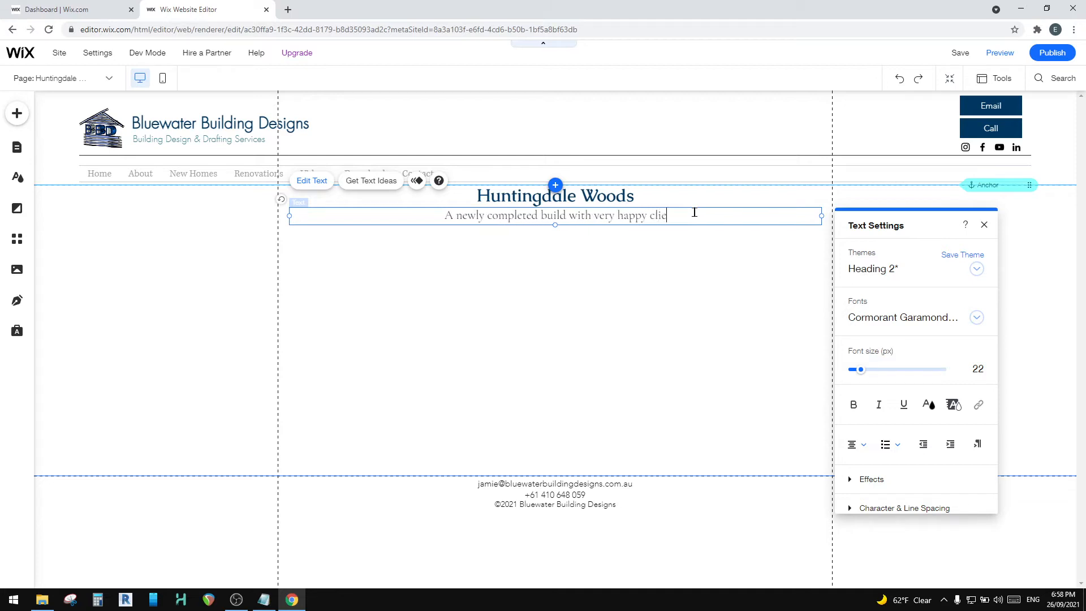
{"action": "type", "text": "nts."}
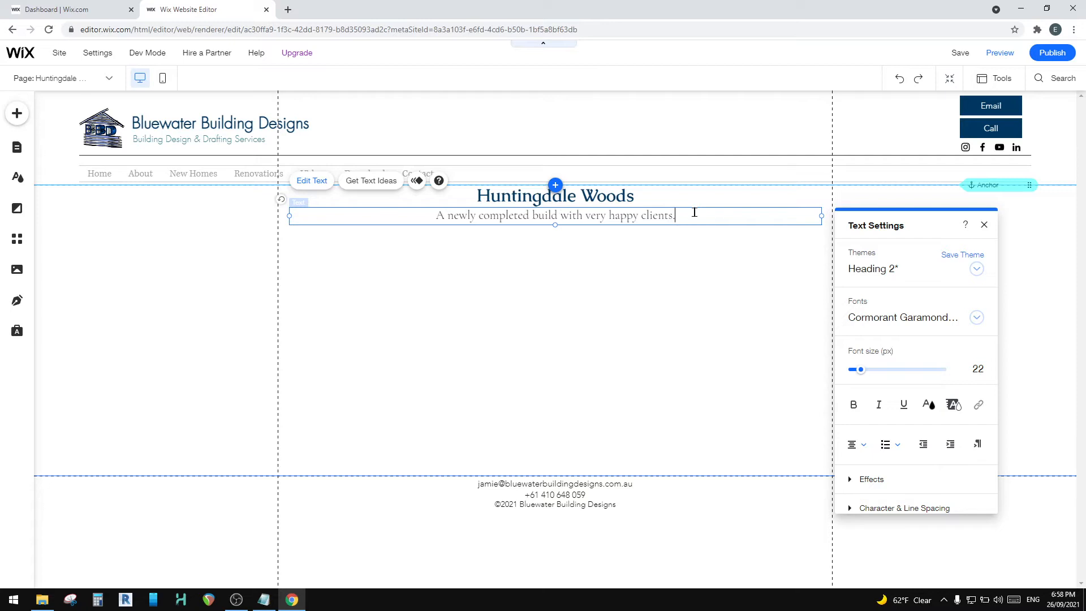
{"action": "left_click", "coordinate": [562, 277]}
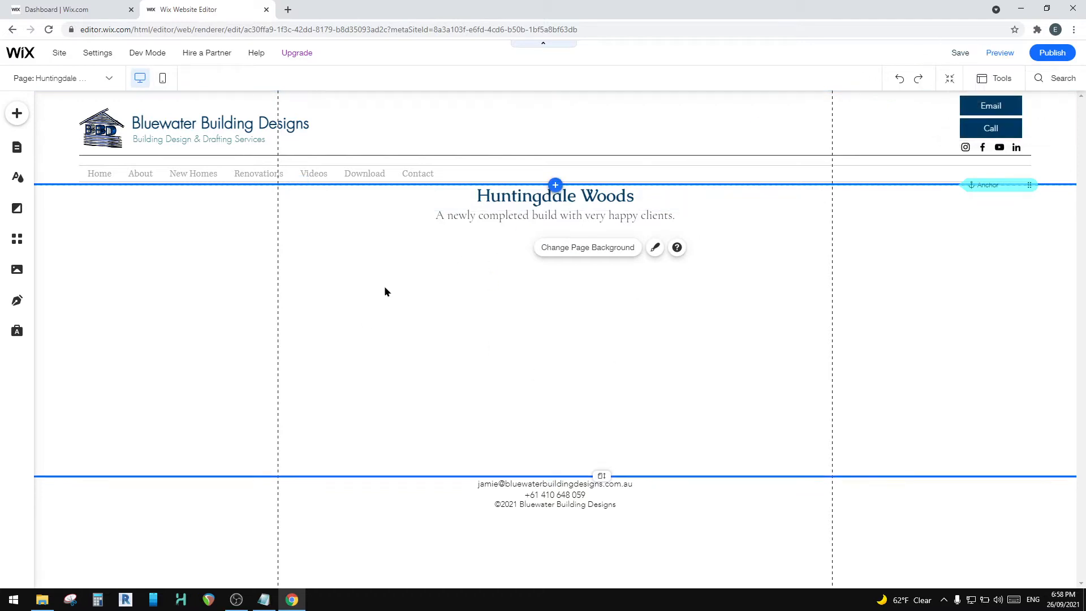
Step: Look through the categories of elements that can be added to the page, including Text, Image, Button, Interactive and Gallery
{"action": "left_click", "coordinate": [16, 115]}
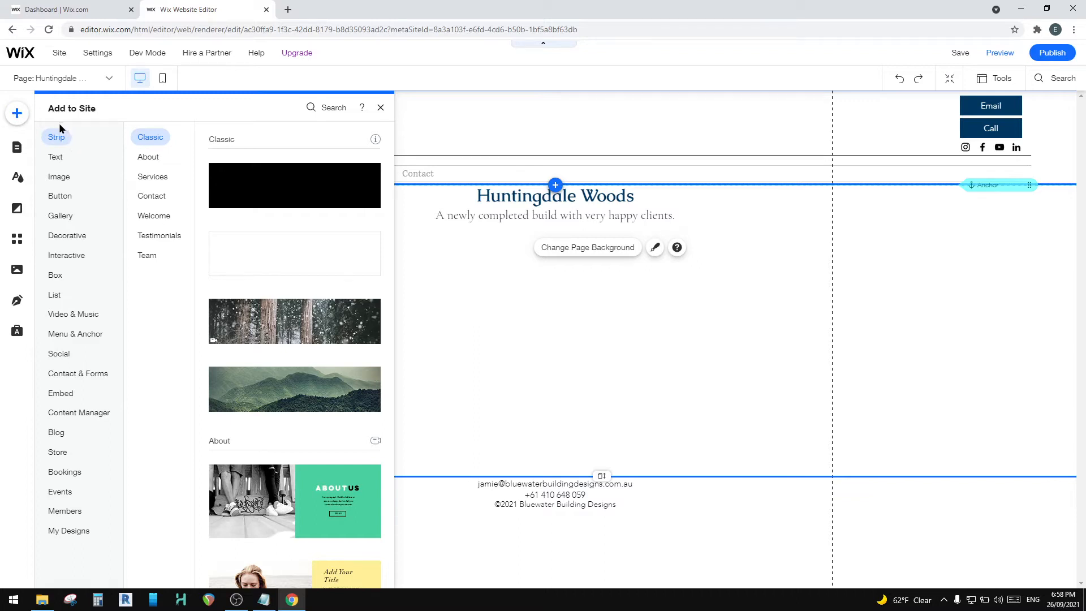
{"action": "left_click", "coordinate": [70, 204]}
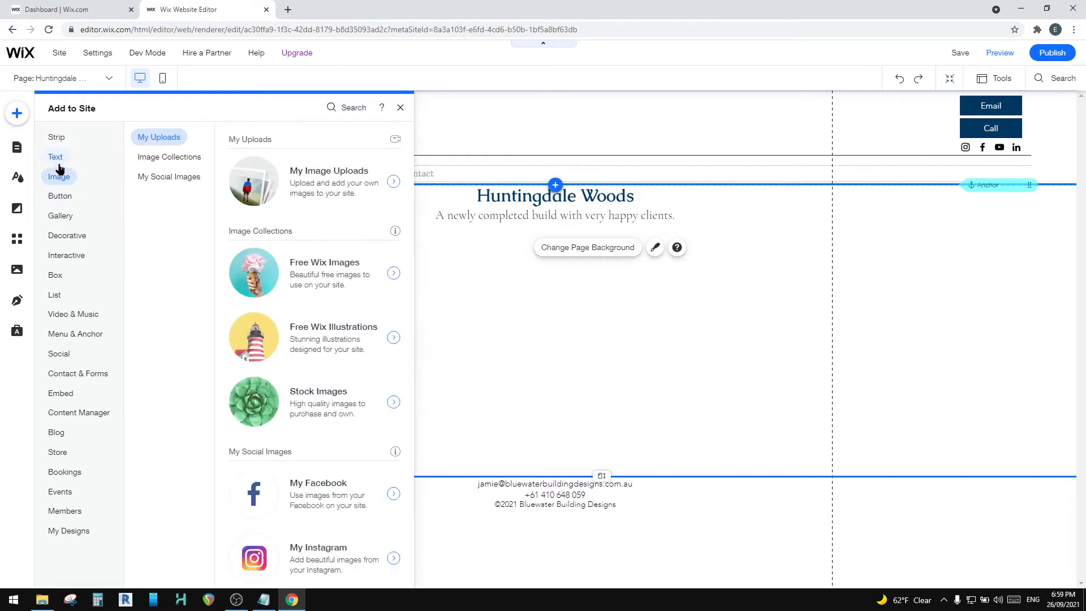
{"action": "mouse_move", "coordinate": [59, 139]}
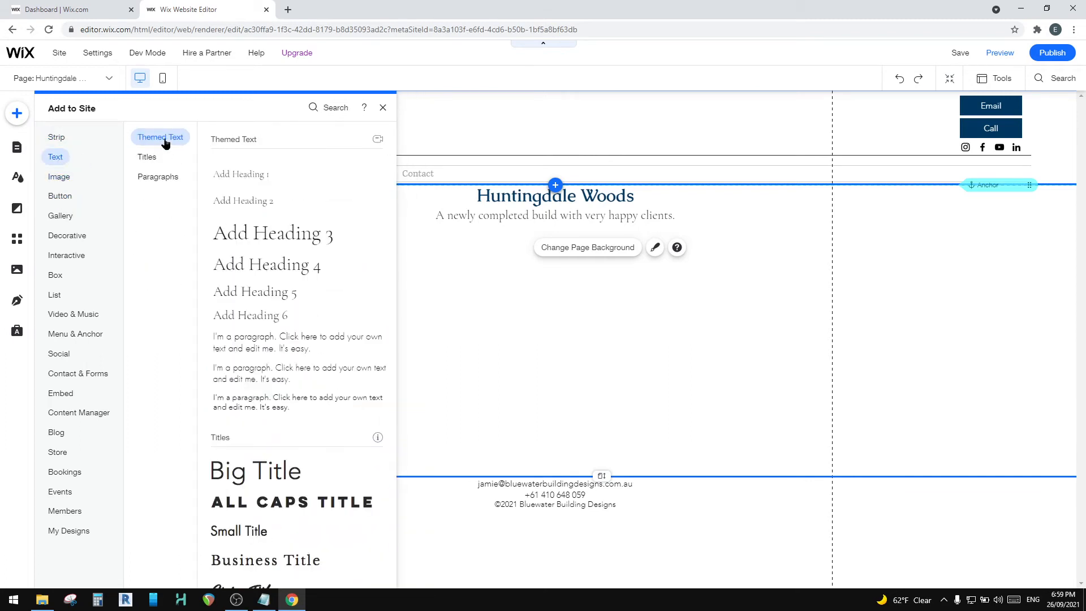
{"action": "mouse_move", "coordinate": [69, 236]}
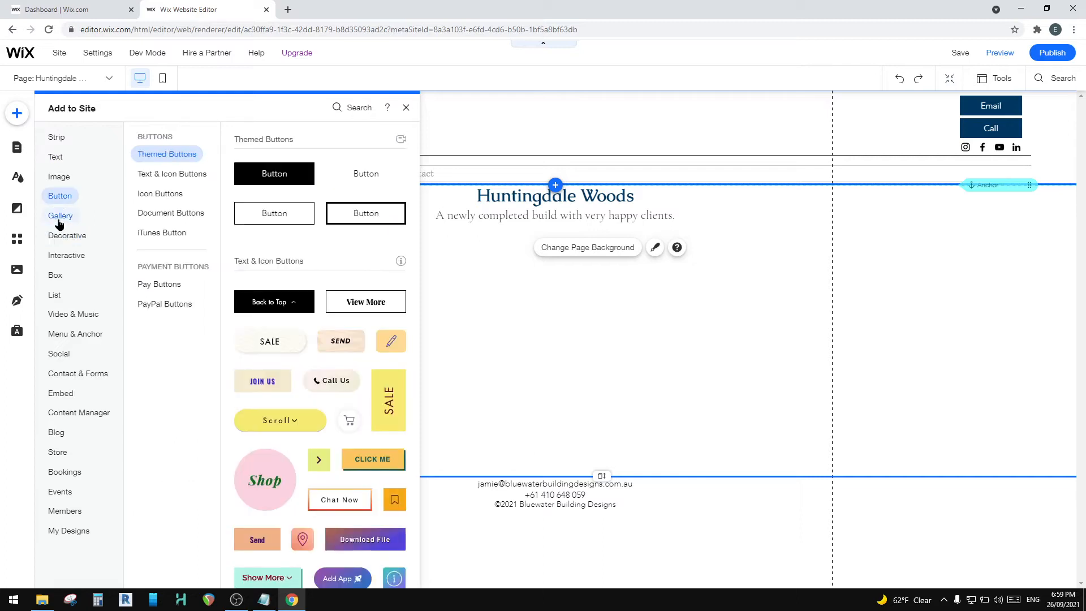
{"action": "mouse_move", "coordinate": [62, 258]}
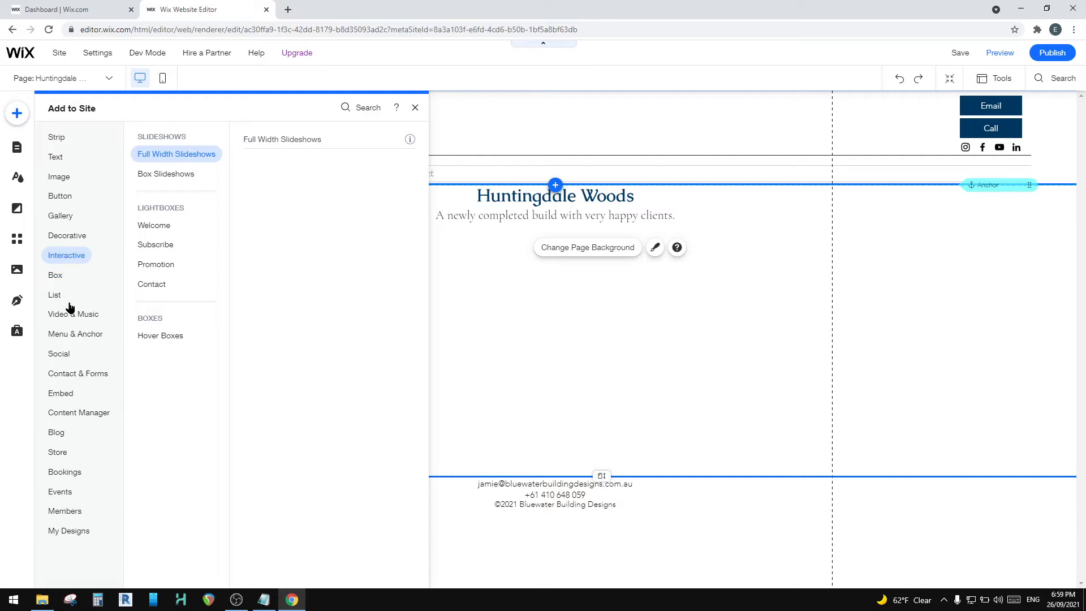
{"action": "mouse_move", "coordinate": [60, 177]}
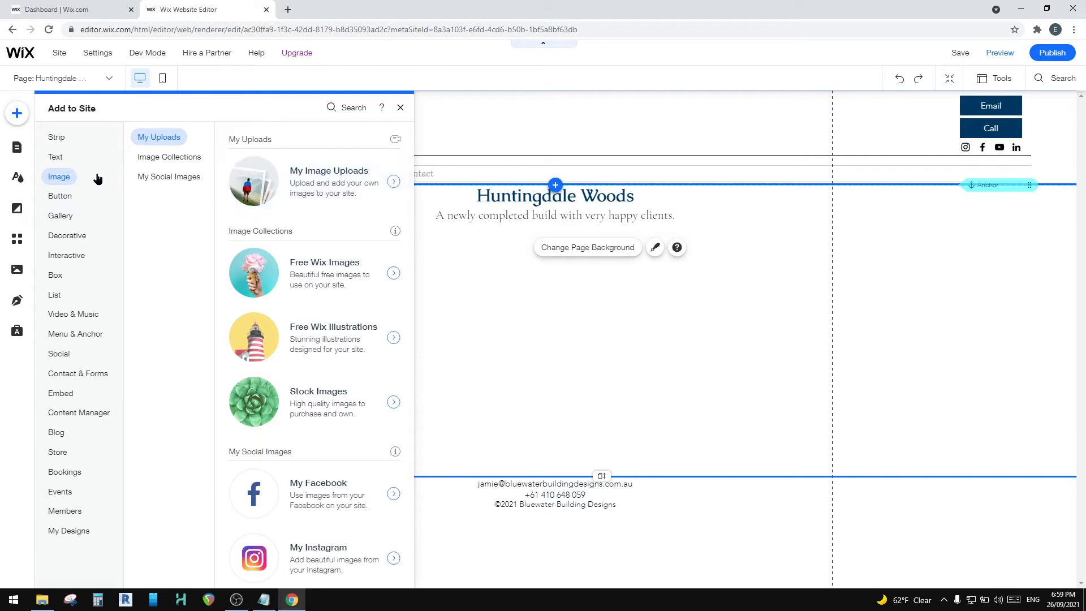
{"action": "mouse_move", "coordinate": [55, 220]}
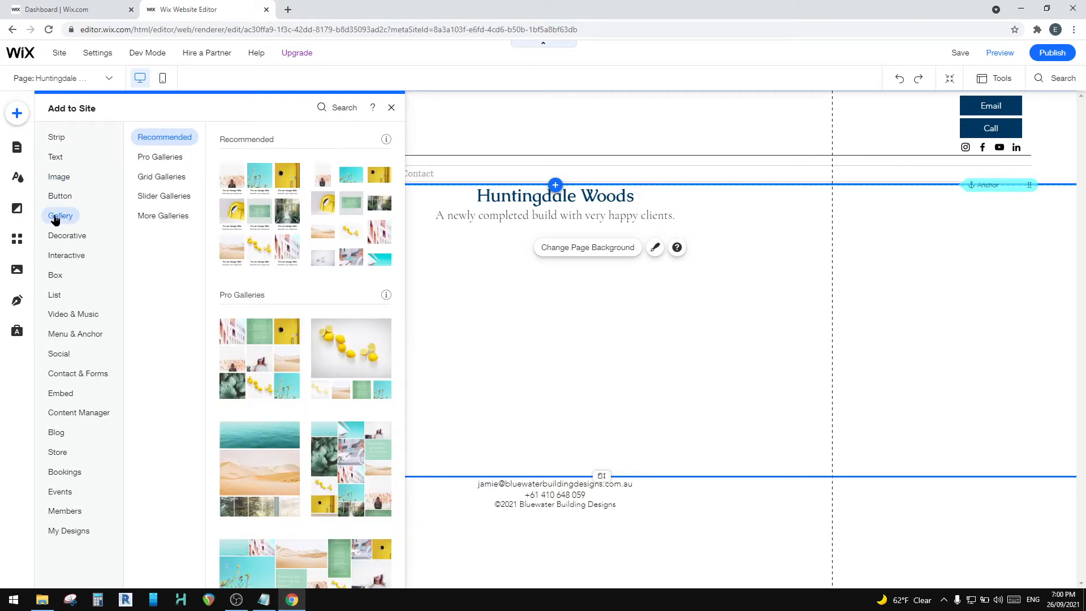
Step: Add the Showcase layout from the Pro Galleries to the Huntingdale Woods page
{"action": "left_click", "coordinate": [167, 157]}
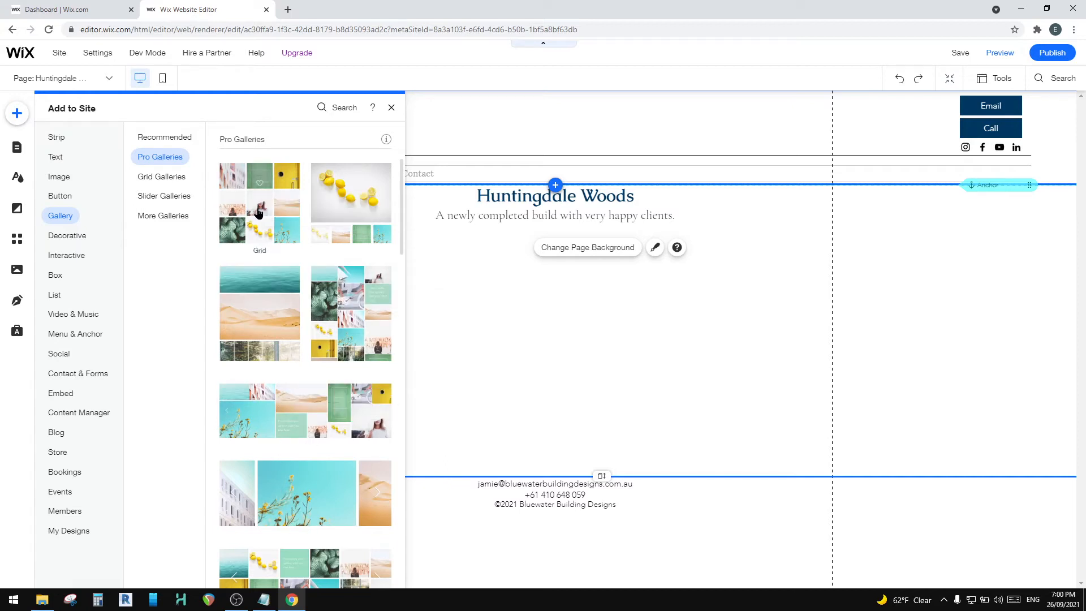
{"action": "scroll", "coordinate": [283, 351], "scroll_direction": "down", "scroll_amount": 5}
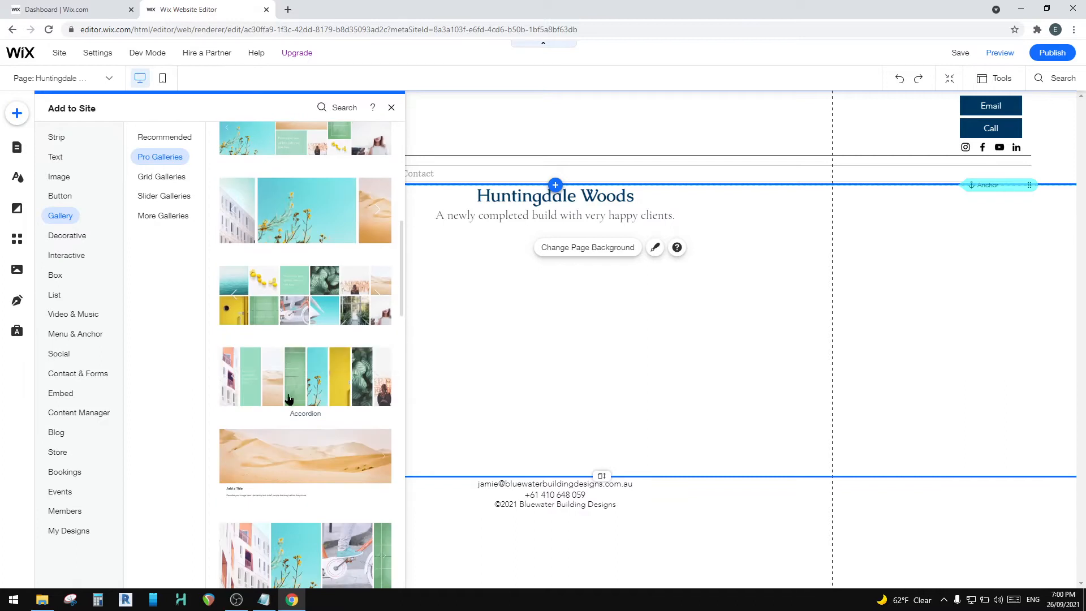
{"action": "scroll", "coordinate": [290, 473], "scroll_direction": "down", "scroll_amount": 3}
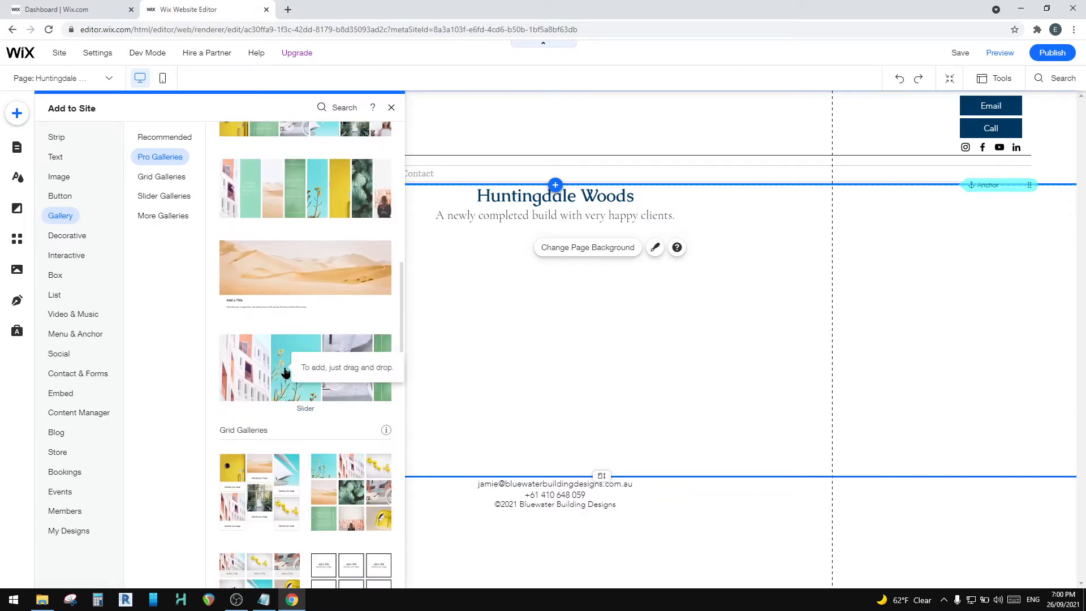
{"action": "scroll", "coordinate": [286, 372], "scroll_direction": "up", "scroll_amount": 3}
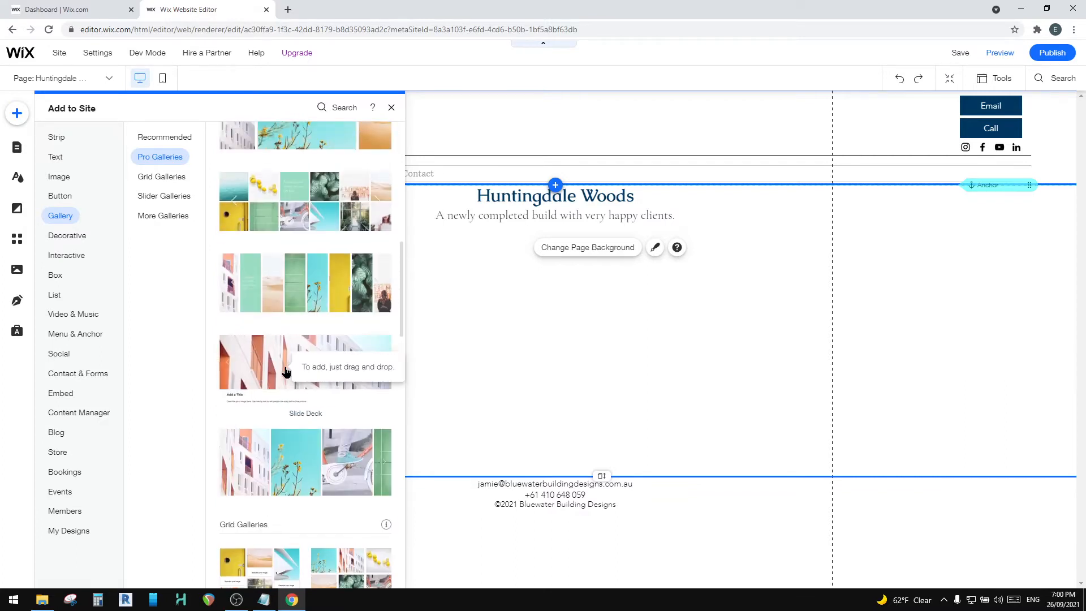
{"action": "scroll", "coordinate": [286, 372], "scroll_direction": "up", "scroll_amount": 5}
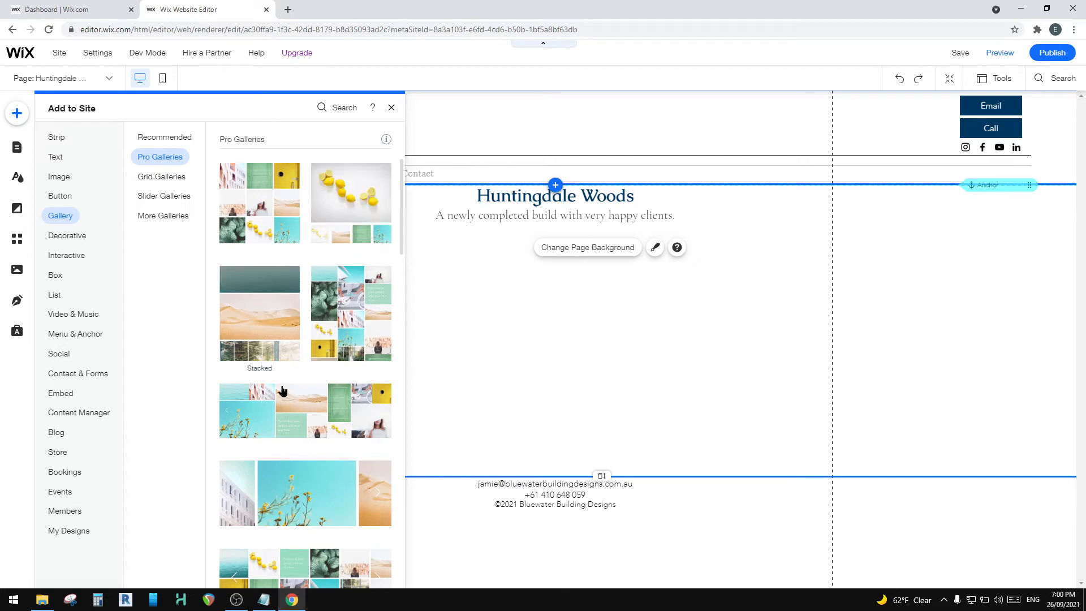
{"action": "scroll", "coordinate": [278, 403], "scroll_direction": "down", "scroll_amount": 2}
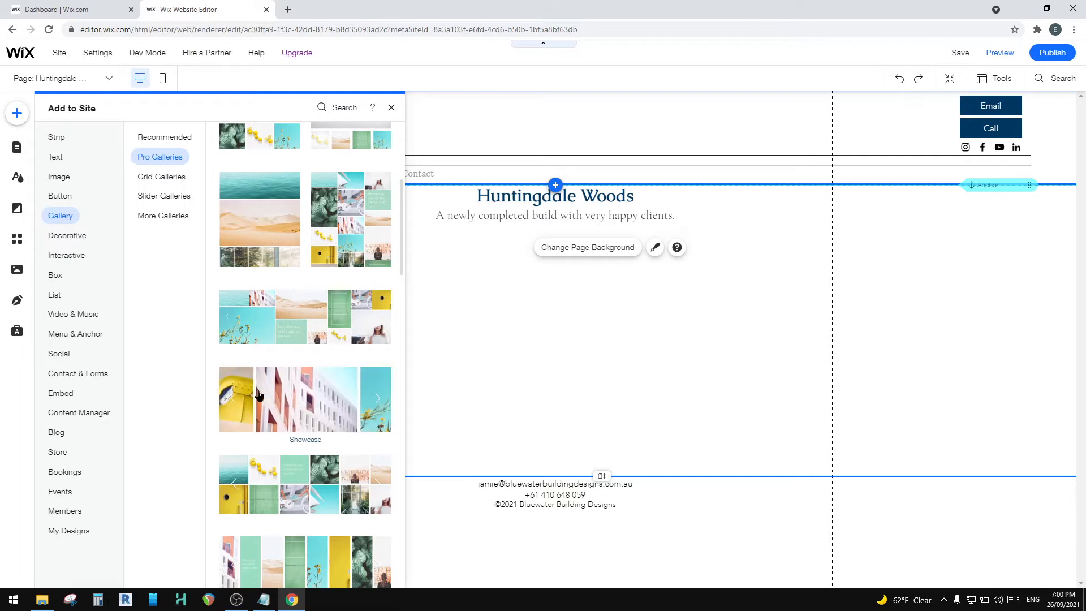
{"action": "left_click", "coordinate": [285, 392]}
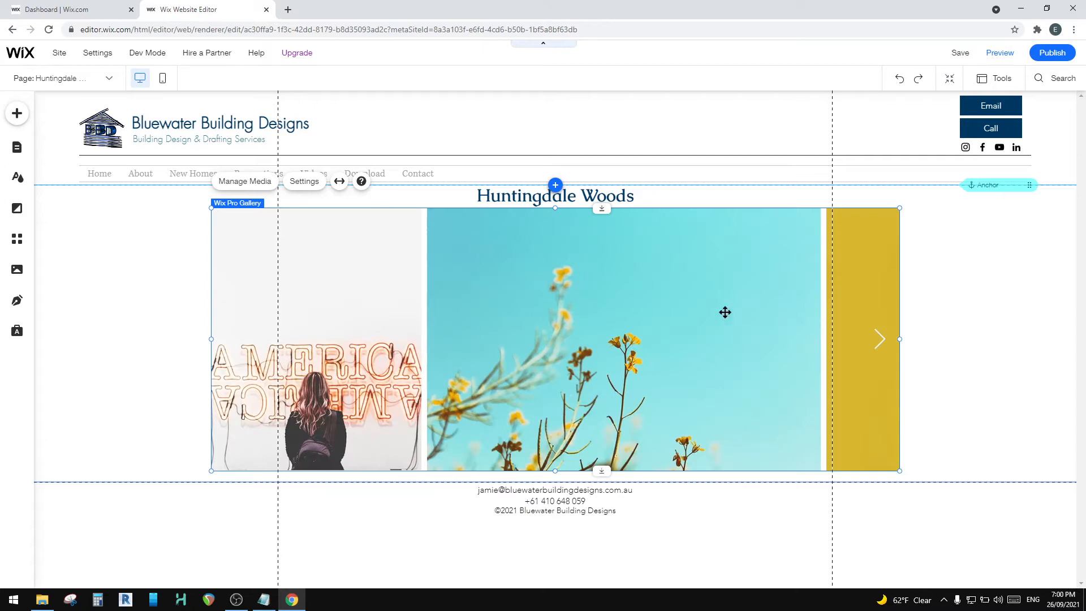
Step: Lower the footer to lengthen the page, and move the gallery down so the description above it is uncovered
{"action": "left_click", "coordinate": [659, 476]}
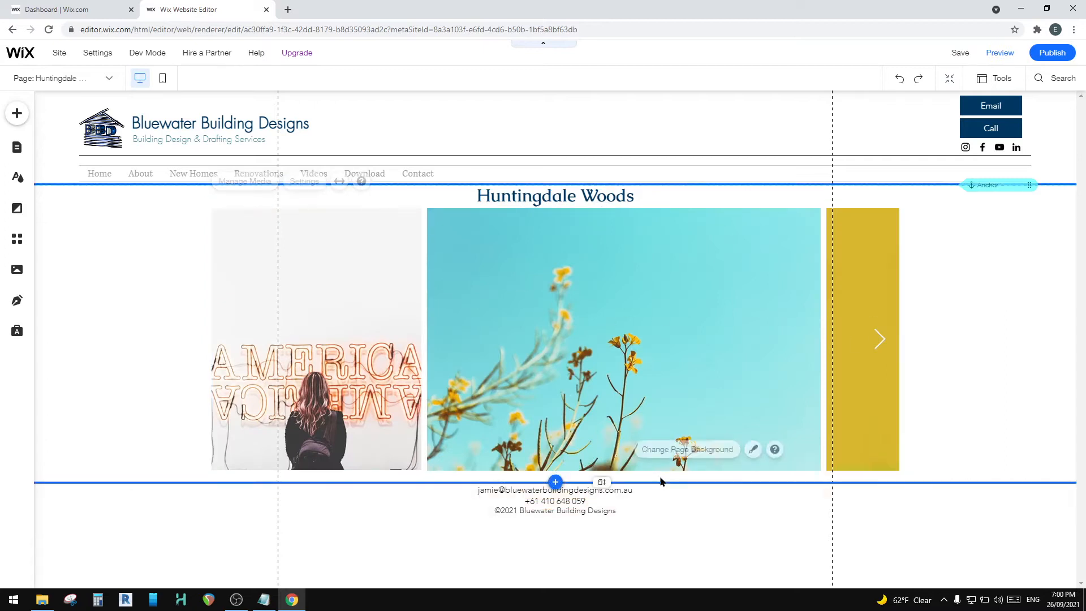
{"action": "left_click", "coordinate": [609, 523]}
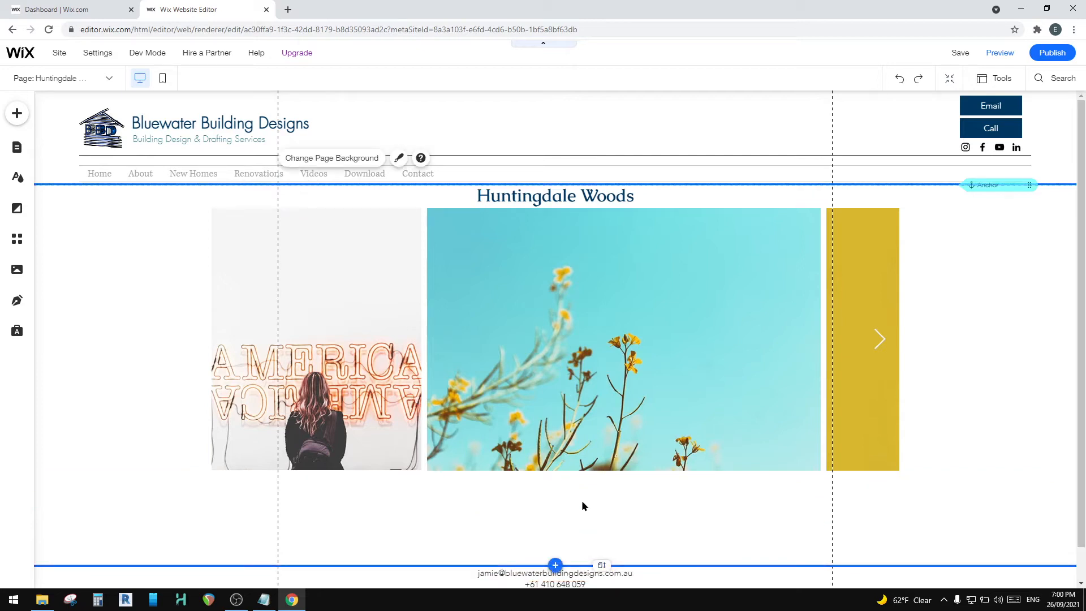
{"action": "scroll", "coordinate": [576, 517], "scroll_direction": "down", "scroll_amount": 1}
{"action": "left_click", "coordinate": [602, 389]}
{"action": "left_click_drag", "start_coordinate": [602, 389], "coordinate": [542, 324]}
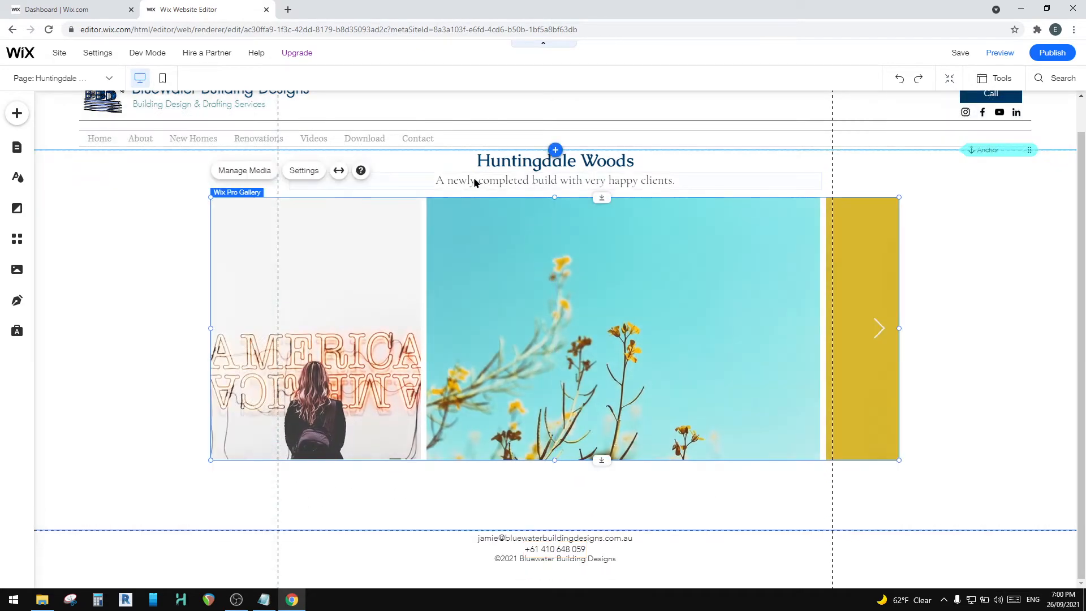
{"action": "mouse_move", "coordinate": [540, 271]}
{"action": "left_mouse_down"}
{"action": "mouse_move", "coordinate": [531, 281]}
{"action": "mouse_move", "coordinate": [541, 284]}
{"action": "mouse_move", "coordinate": [536, 273]}
{"action": "left_mouse_up"}
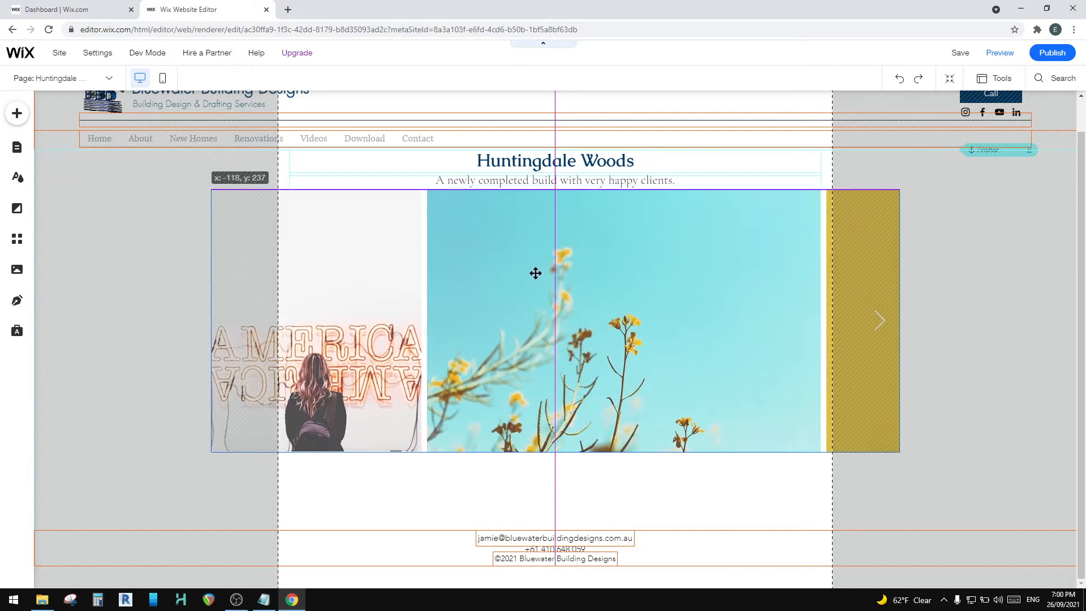
Step: Fit the gallery's width between the two vertical page gridlines
{"action": "left_click_drag", "start_coordinate": [536, 274], "coordinate": [603, 289]}
{"action": "mouse_move", "coordinate": [331, 260]}
{"action": "left_mouse_down"}
{"action": "mouse_move", "coordinate": [368, 259]}
{"action": "mouse_move", "coordinate": [325, 255]}
{"action": "mouse_move", "coordinate": [328, 286]}
{"action": "mouse_move", "coordinate": [323, 245]}
{"action": "mouse_move", "coordinate": [322, 257]}
{"action": "left_mouse_up"}
{"action": "left_click_drag", "start_coordinate": [966, 333], "coordinate": [835, 344]}
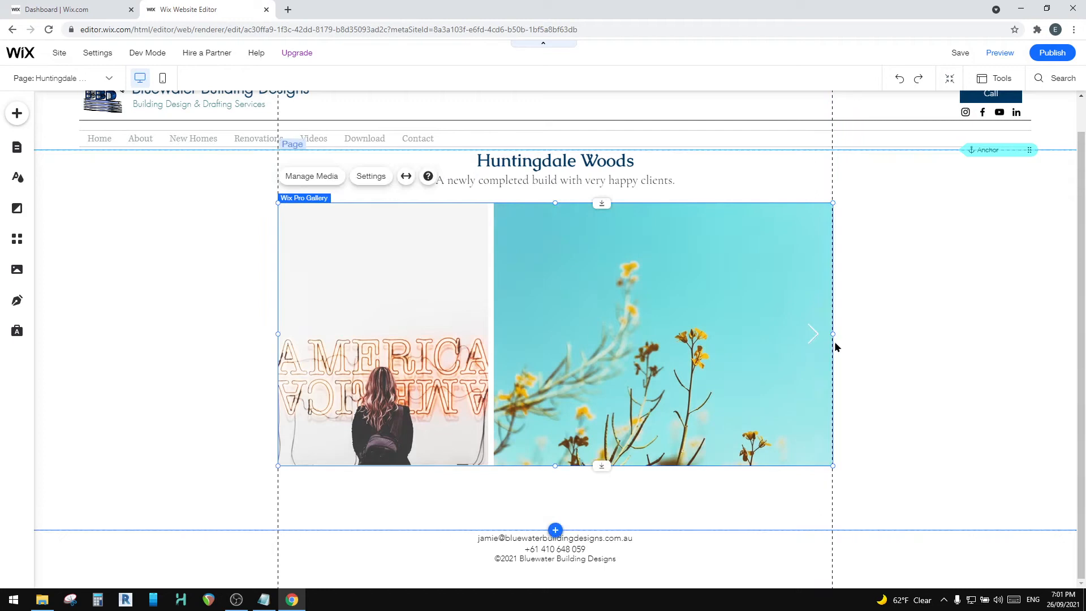
Step: Reduce the gallery's height and place it just below the description with a small gap
{"action": "mouse_move", "coordinate": [580, 306]}
{"action": "left_mouse_down"}
{"action": "mouse_move", "coordinate": [575, 283]}
{"action": "mouse_move", "coordinate": [581, 289]}
{"action": "left_mouse_up"}
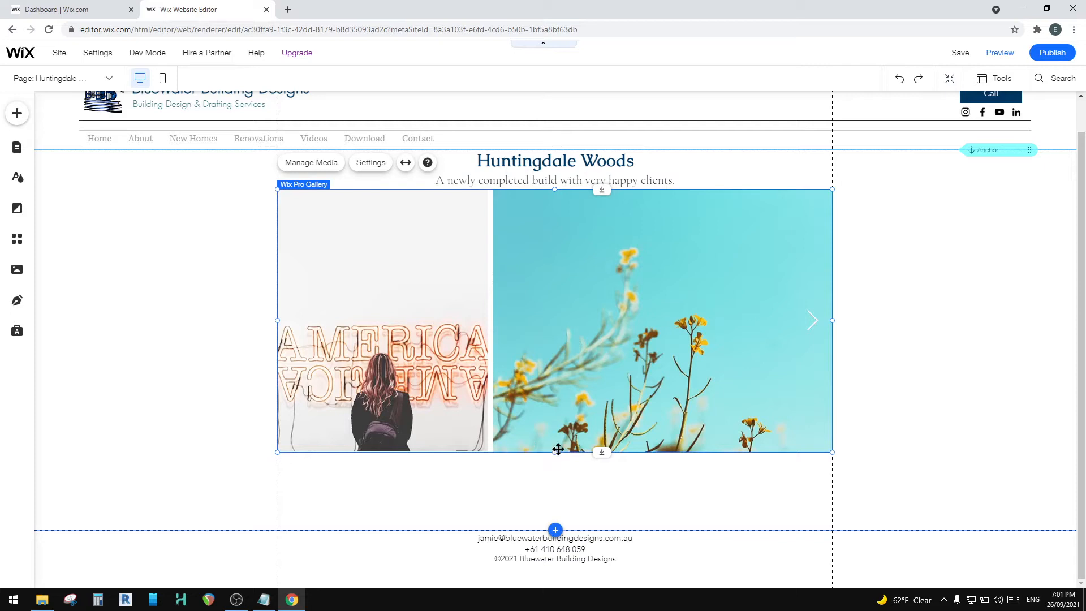
{"action": "left_click_drag", "start_coordinate": [558, 449], "coordinate": [552, 394]}
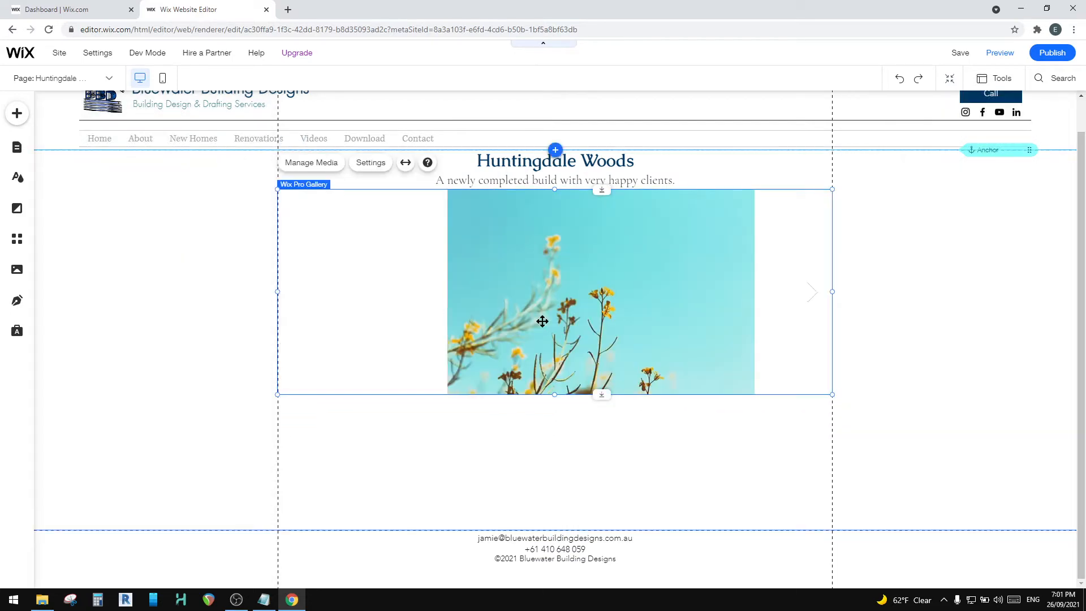
{"action": "left_click_drag", "start_coordinate": [485, 295], "coordinate": [512, 275]}
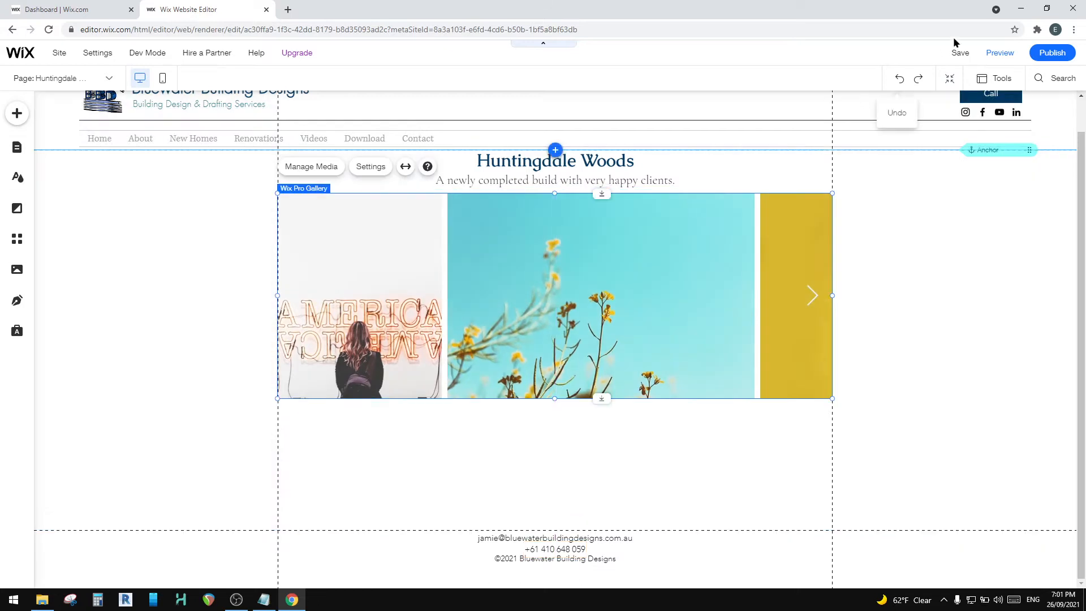
Step: Preview the page, browse several enlarged gallery images, close the enlarged view and return to the editor
{"action": "left_click", "coordinate": [999, 59]}
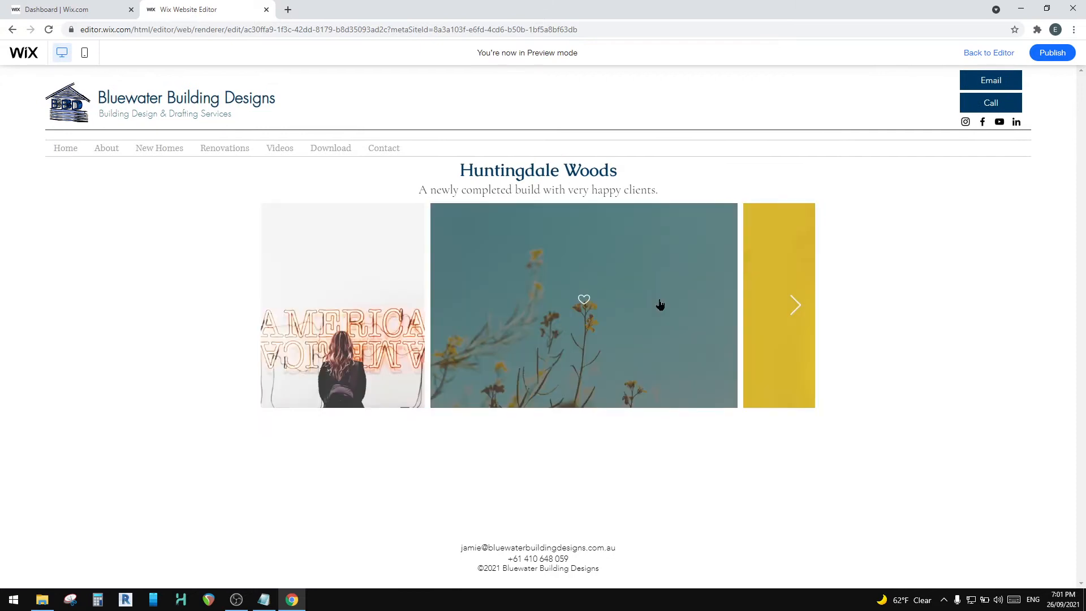
{"action": "left_click", "coordinate": [799, 308]}
{"action": "left_click", "coordinate": [735, 327]}
{"action": "left_click", "coordinate": [735, 327]}
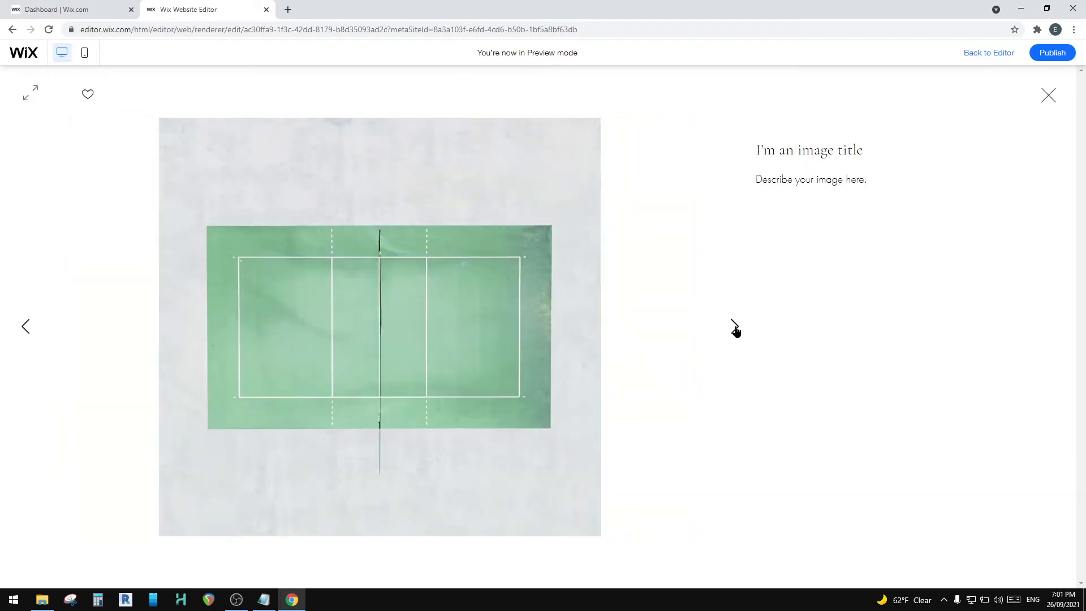
{"action": "left_click", "coordinate": [735, 327]}
{"action": "left_click", "coordinate": [735, 327]}
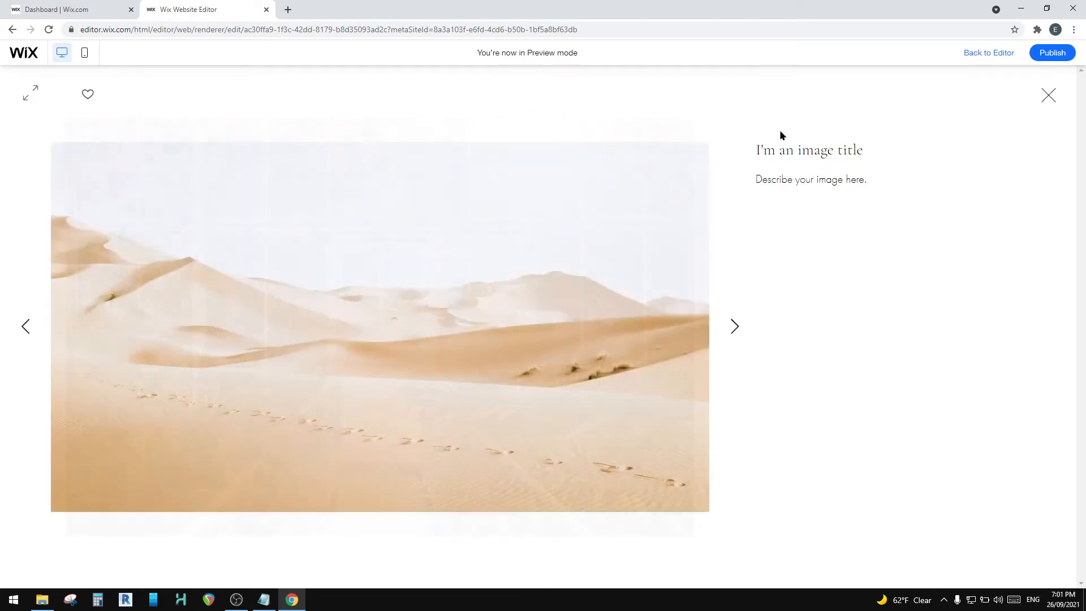
{"action": "mouse_move", "coordinate": [1053, 54]}
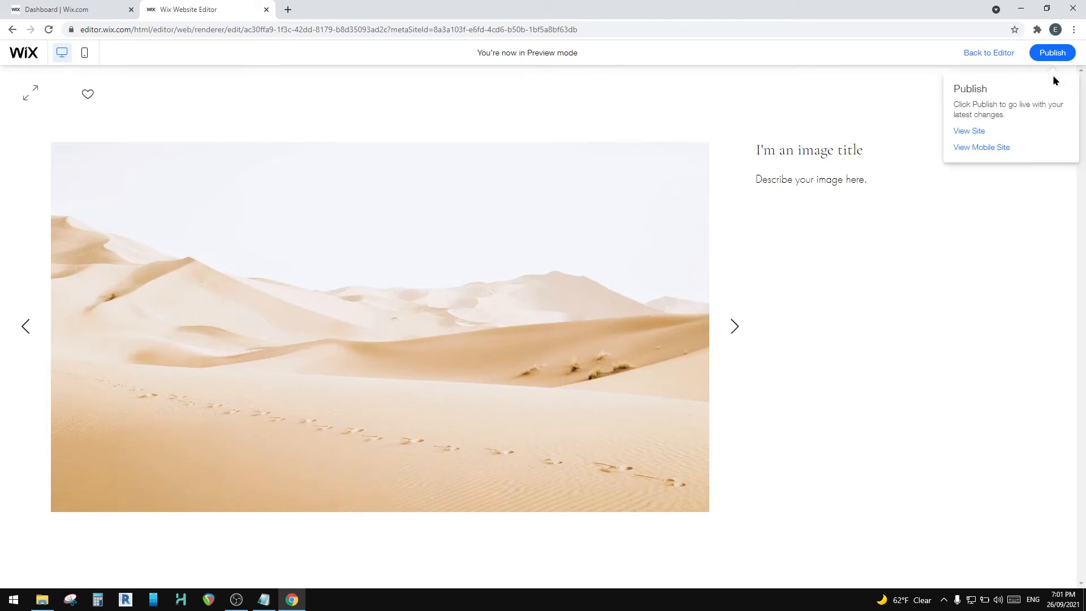
{"action": "left_click", "coordinate": [1034, 102]}
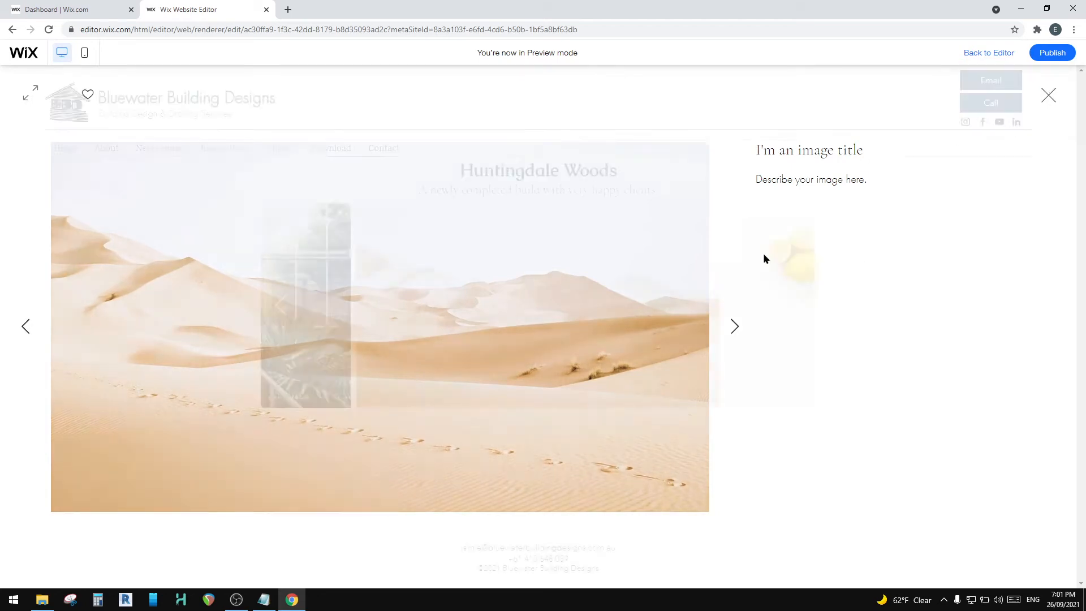
{"action": "mouse_move", "coordinate": [1053, 52]}
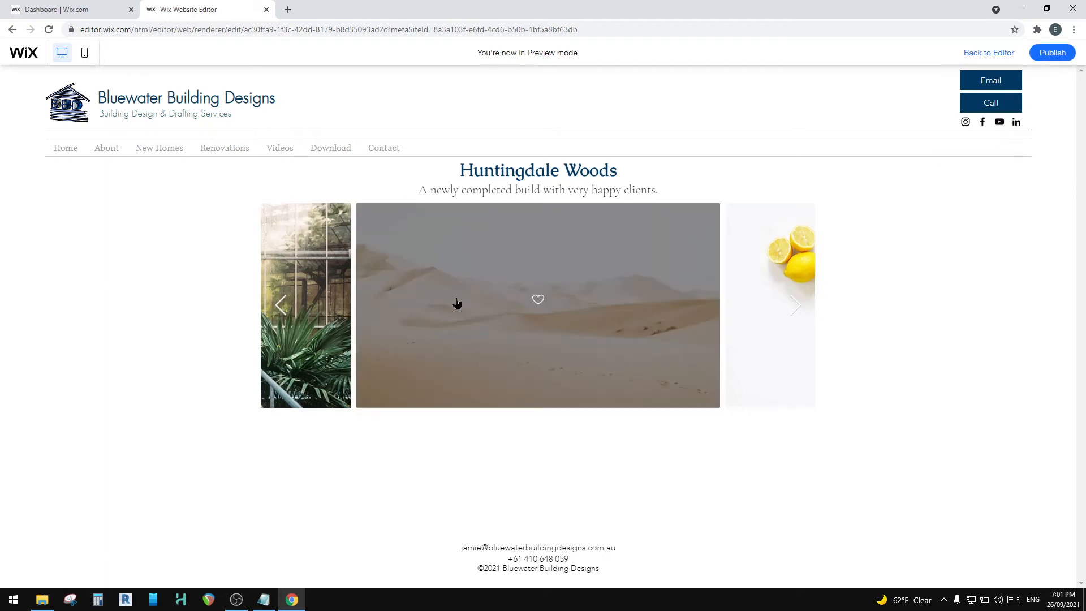
{"action": "left_click", "coordinate": [997, 53]}
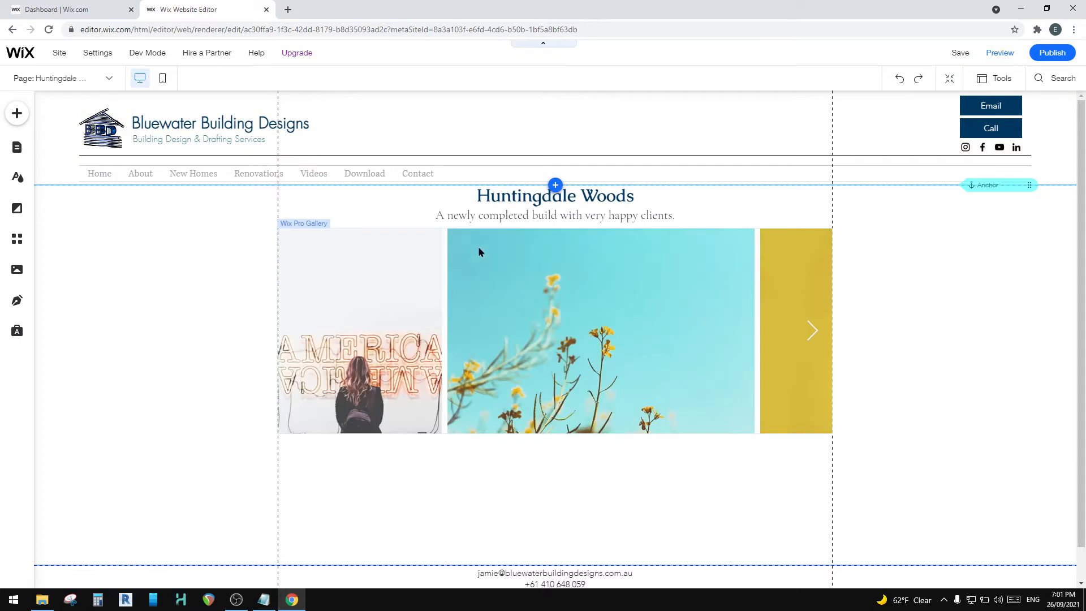
Step: Open the gallery's media organizer to view its placeholder images, and close it unchanged
{"action": "left_click", "coordinate": [379, 306]}
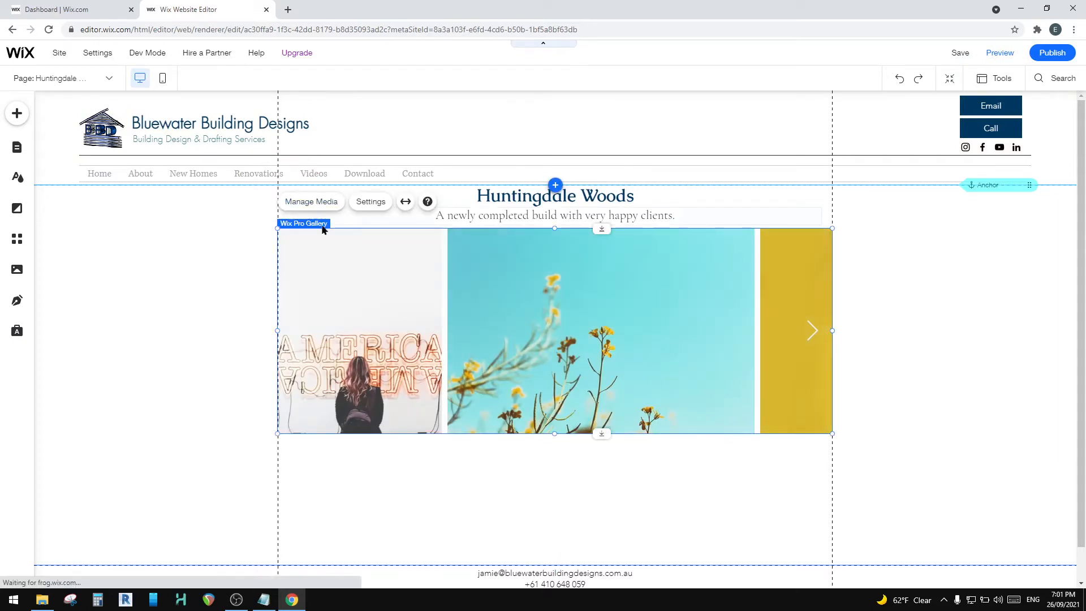
{"action": "left_click", "coordinate": [284, 204]}
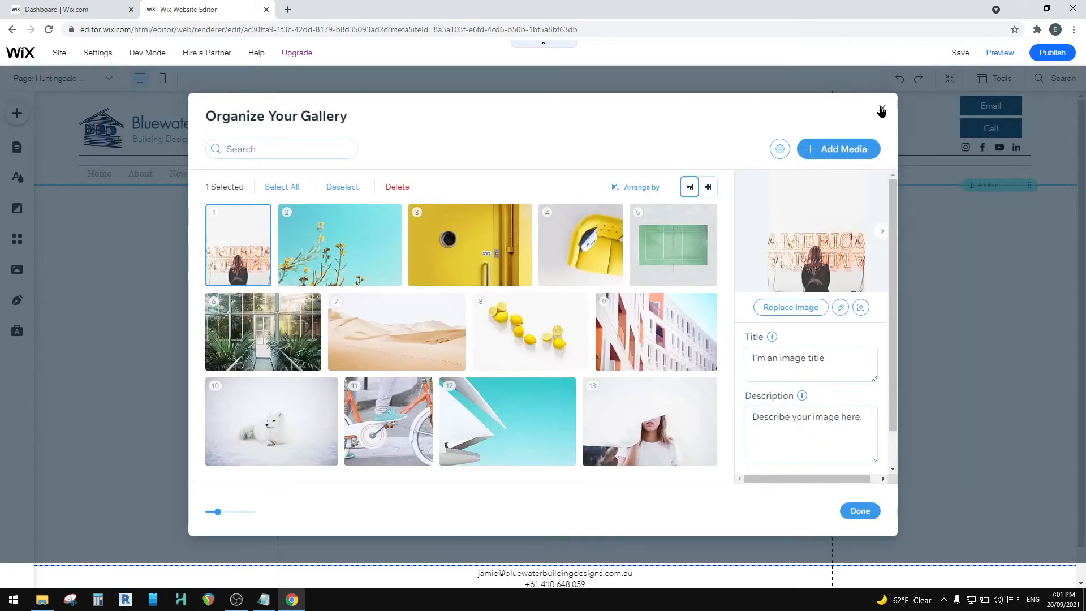
{"action": "left_click", "coordinate": [881, 110]}
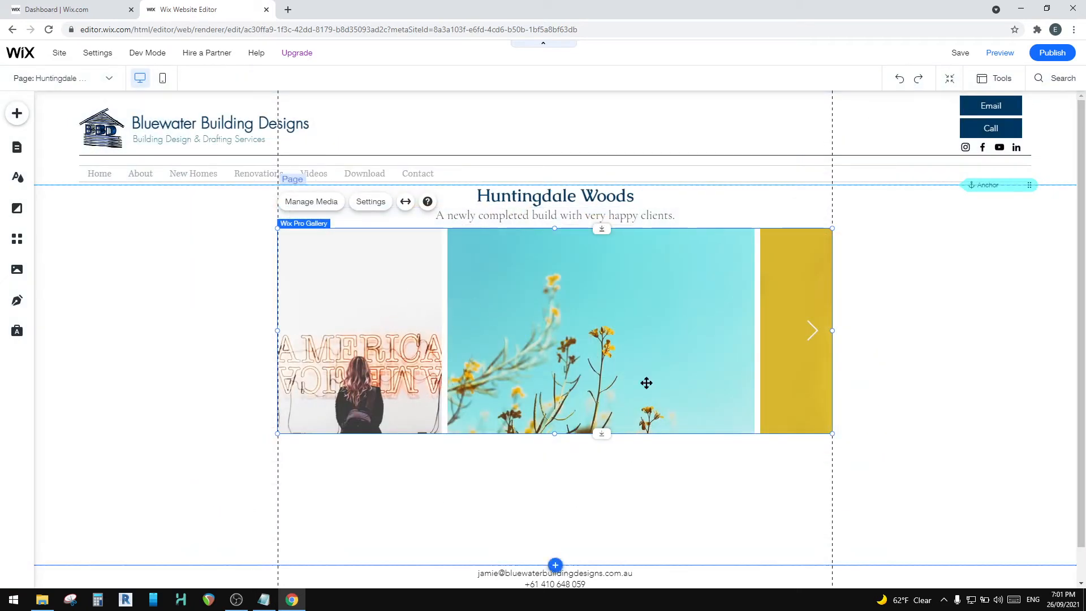
Step: Open the text settings of the Huntingdale Woods heading to view its formatting, and close them unchanged
{"action": "left_click", "coordinate": [502, 209]}
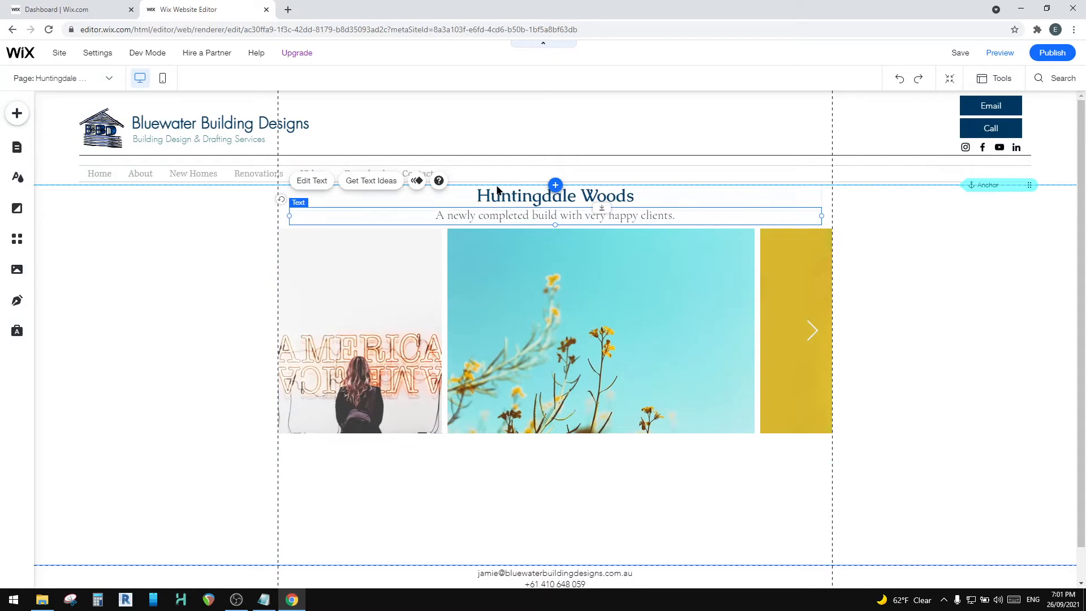
{"action": "left_click", "coordinate": [498, 193]}
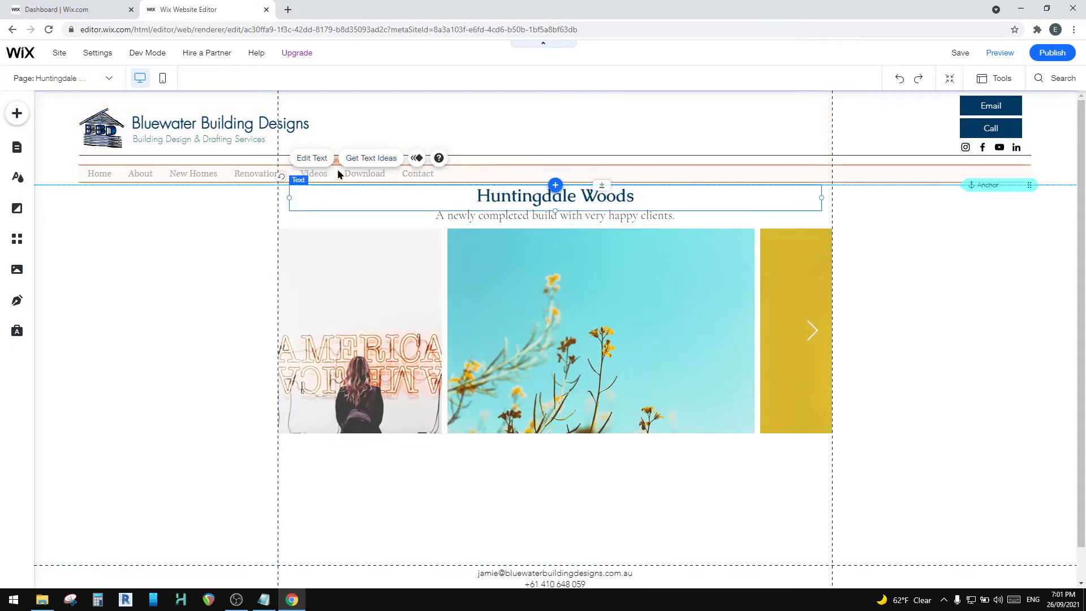
{"action": "left_click", "coordinate": [308, 160]}
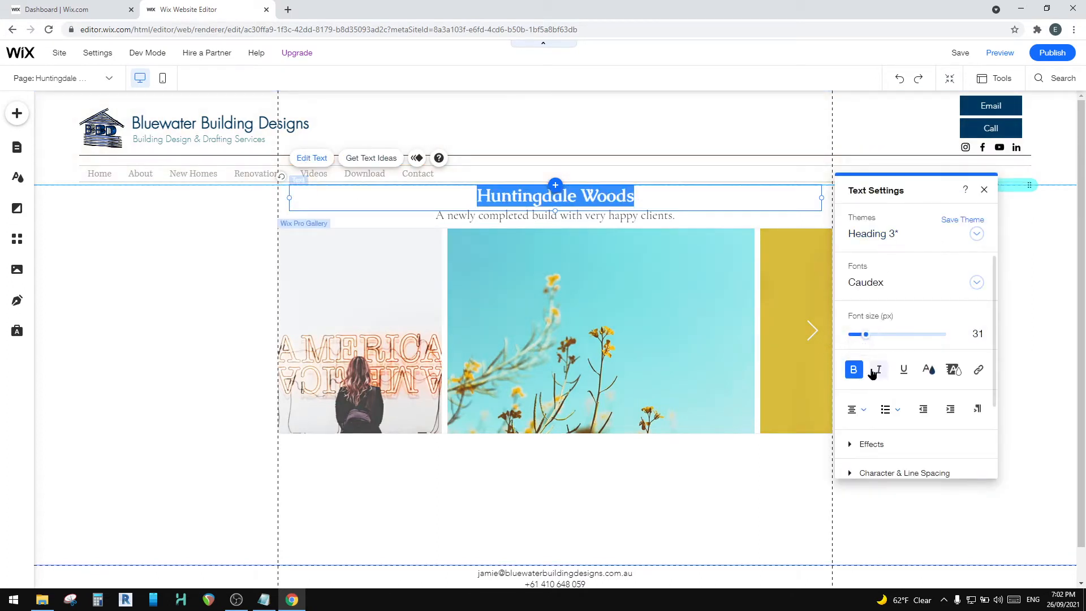
{"action": "left_click", "coordinate": [984, 190]}
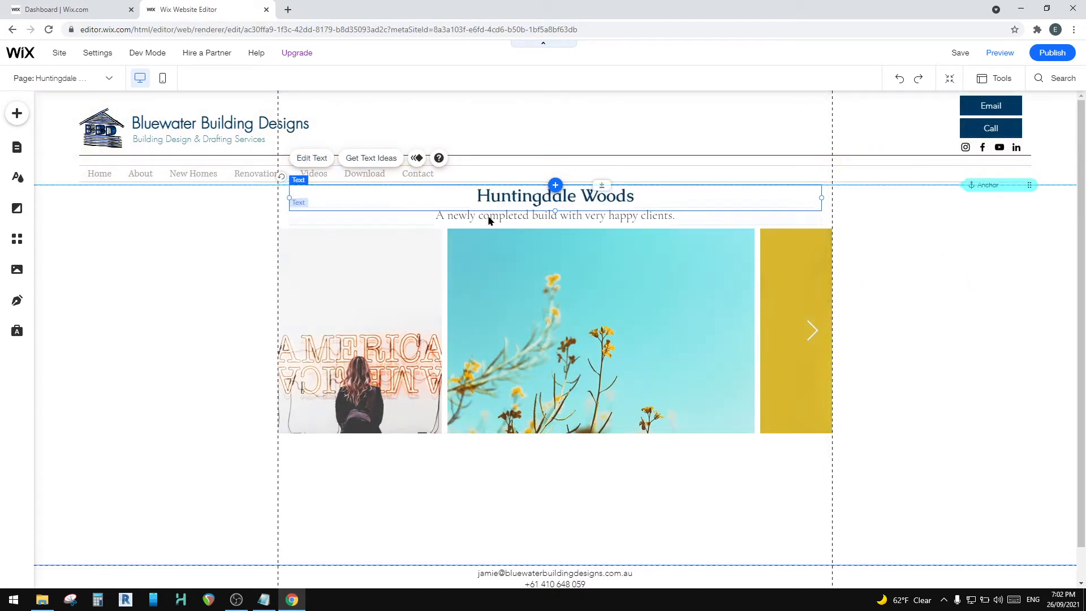
Step: Review the gallery's layout choices and its click and social settings, and close the gallery settings unchanged
{"action": "left_click", "coordinate": [426, 262]}
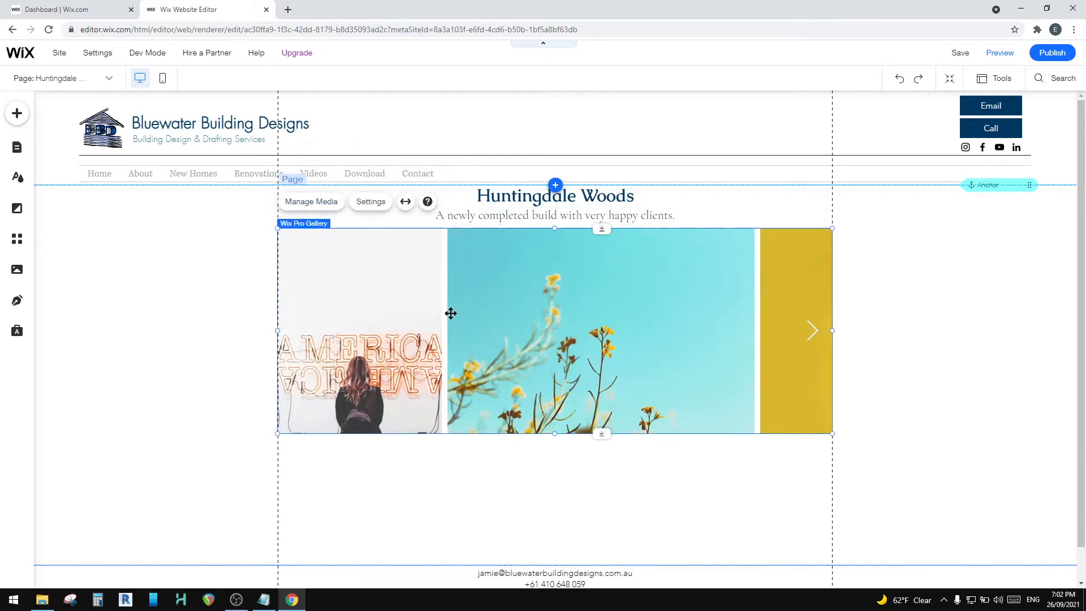
{"action": "left_click", "coordinate": [366, 205]}
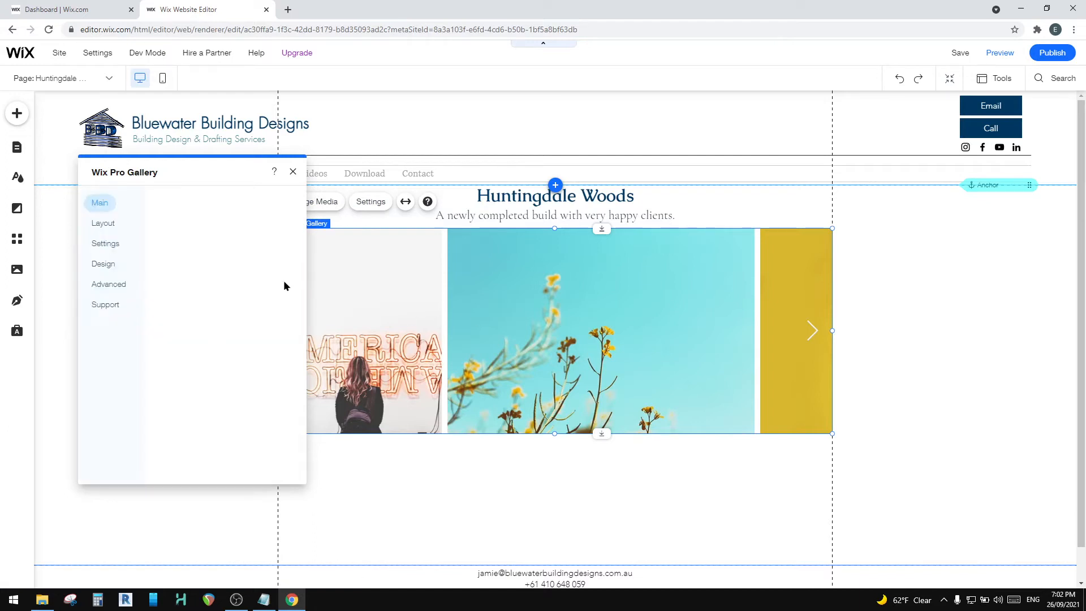
{"action": "left_click", "coordinate": [103, 223]}
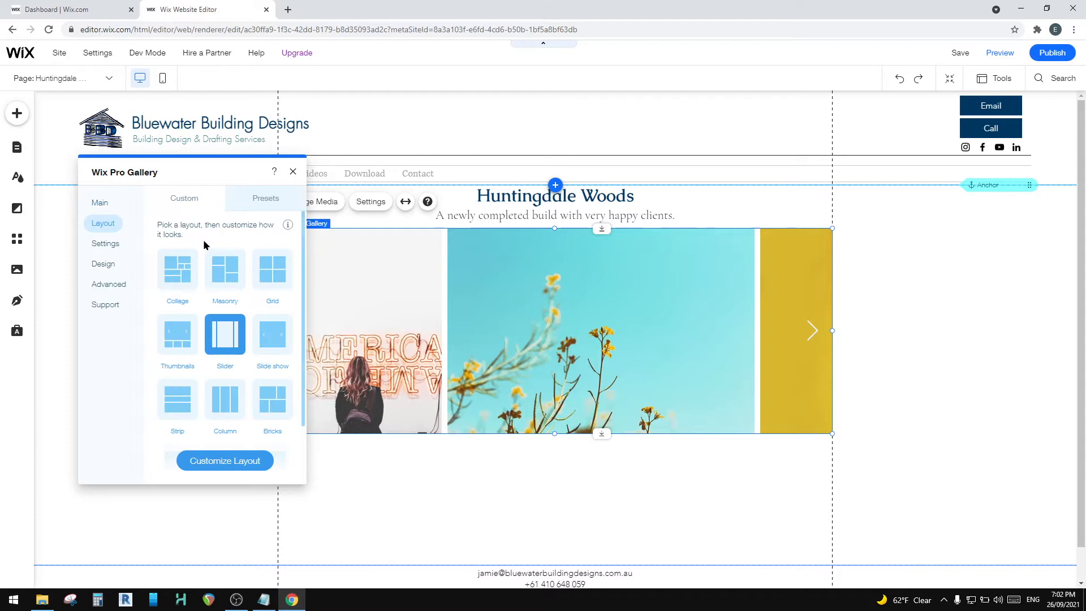
{"action": "left_click", "coordinate": [105, 244]}
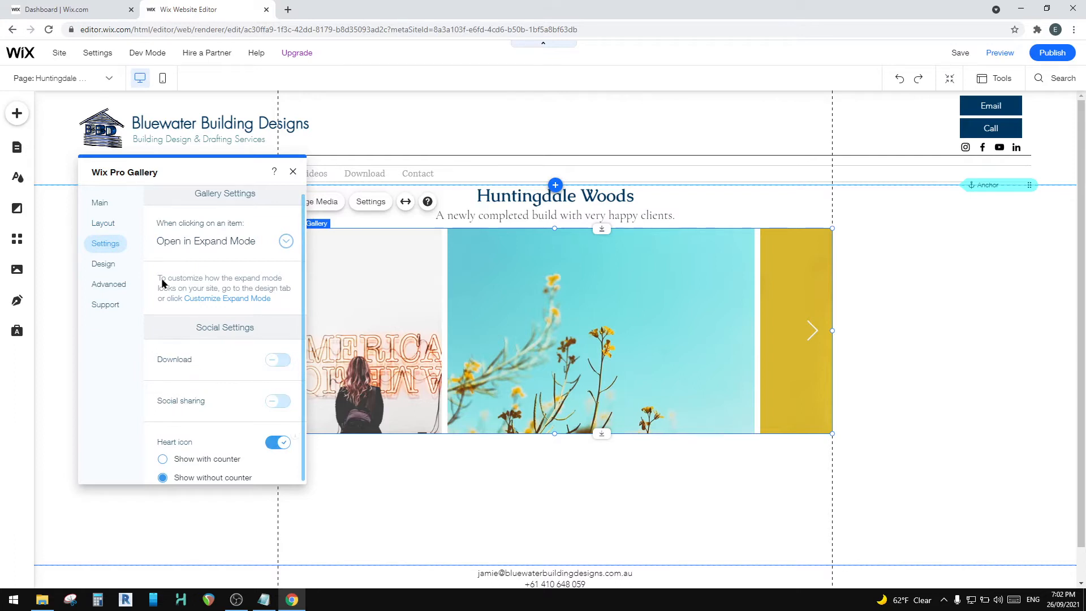
{"action": "left_click", "coordinate": [293, 174]}
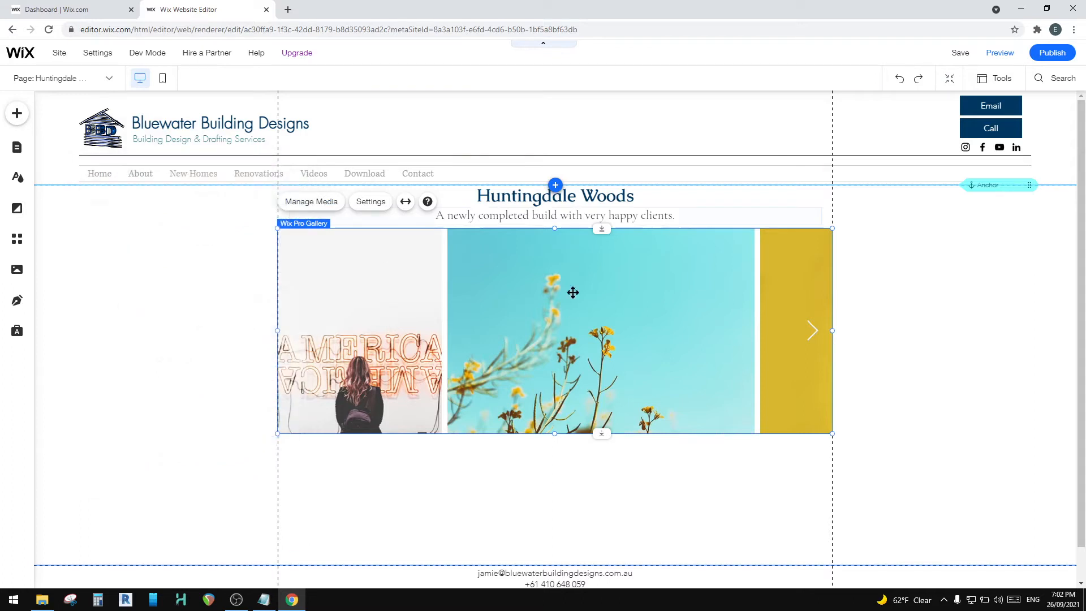
Step: Delete all the placeholder images from the gallery in its media organizer
{"action": "left_click", "coordinate": [312, 203]}
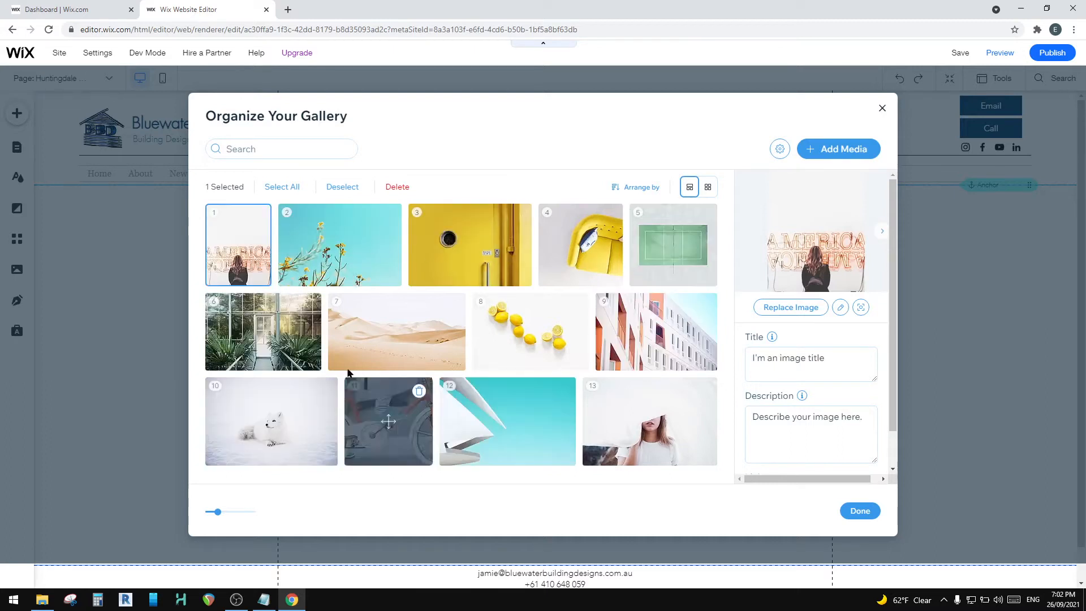
{"action": "left_click", "coordinate": [274, 188]}
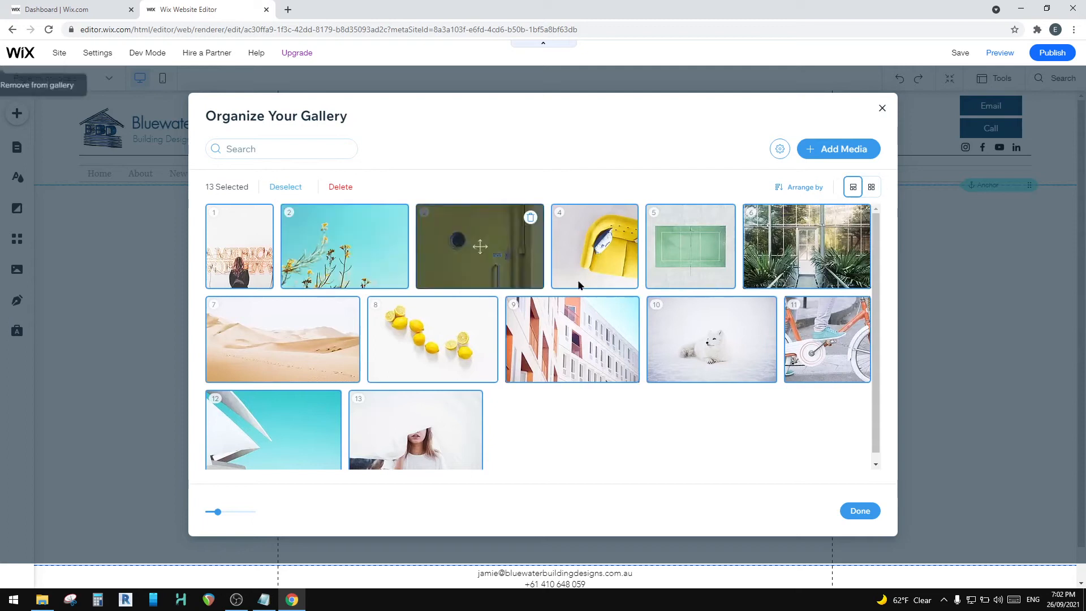
{"action": "left_click", "coordinate": [341, 187]}
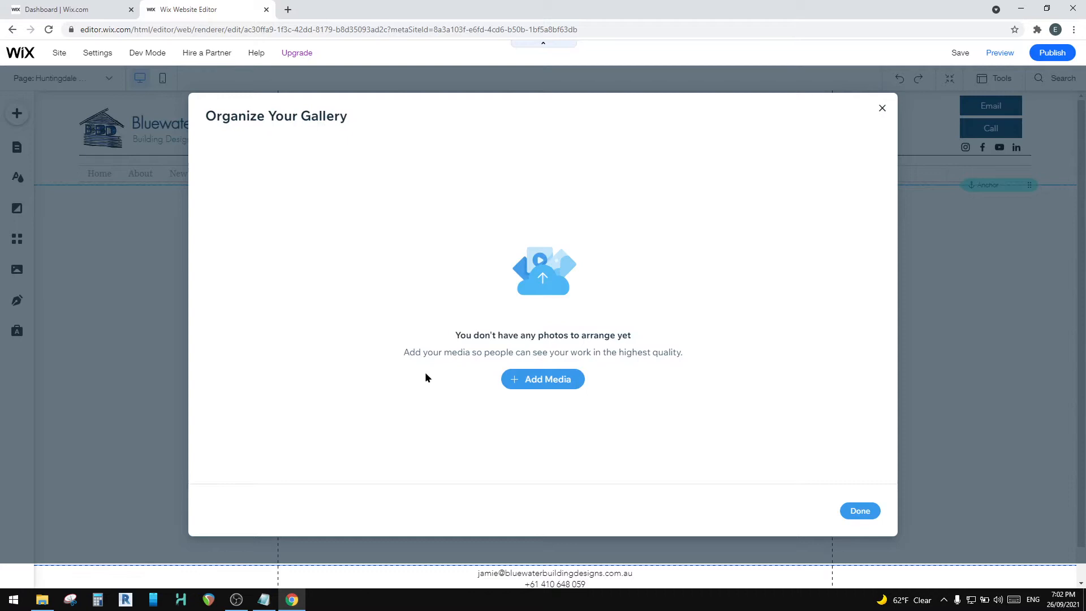
Step: Browse the site's media folders, view the images in the SUNNINGDALE folder, and close the media chooser without adding any
{"action": "left_click", "coordinate": [538, 379]}
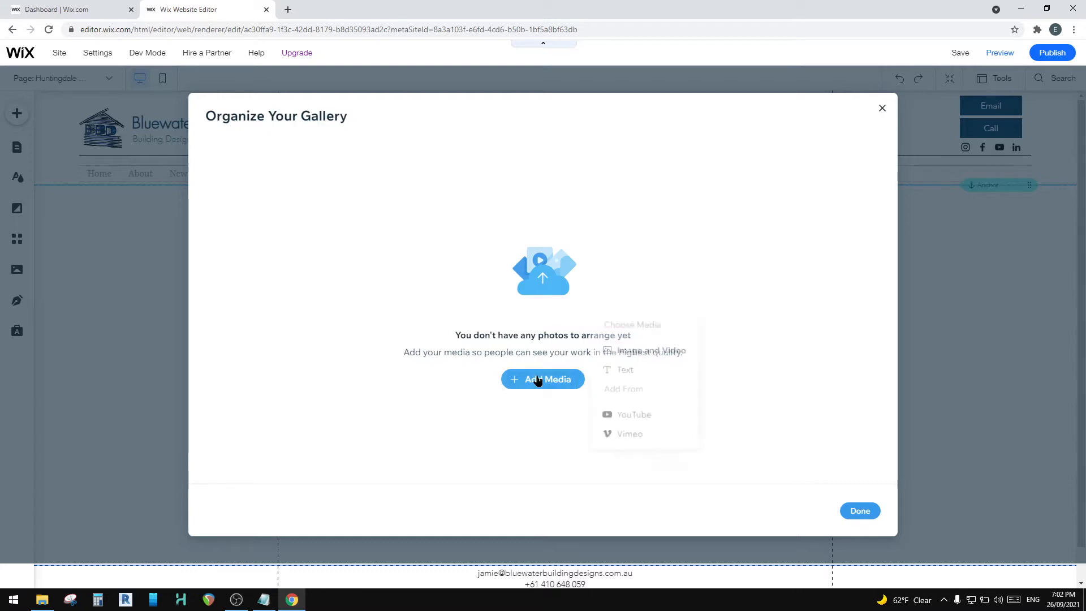
{"action": "left_click", "coordinate": [664, 353]}
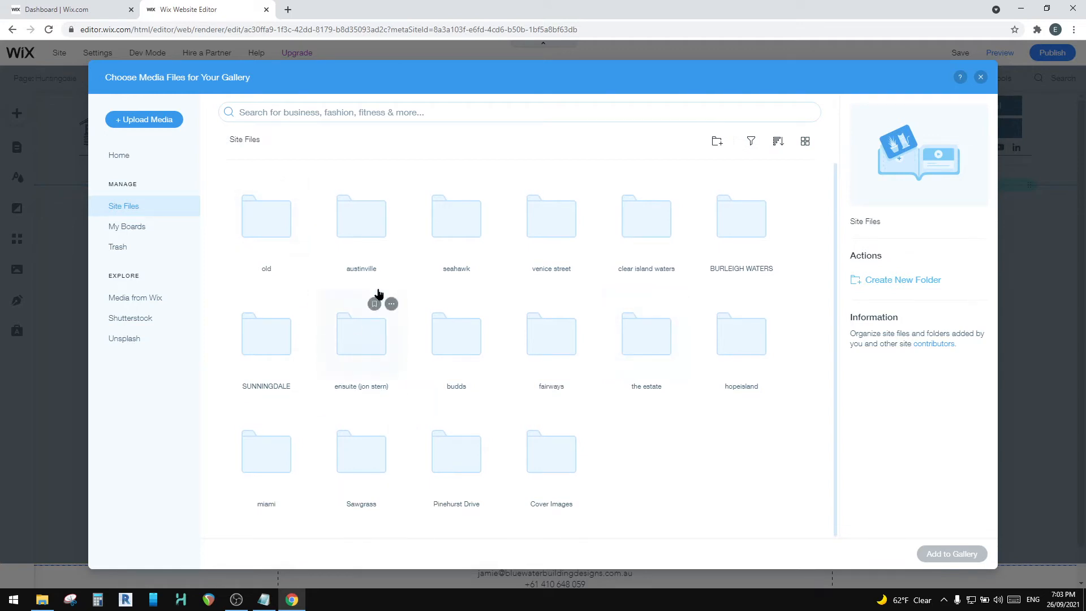
{"action": "left_click", "coordinate": [565, 230]}
{"action": "left_click", "coordinate": [373, 221]}
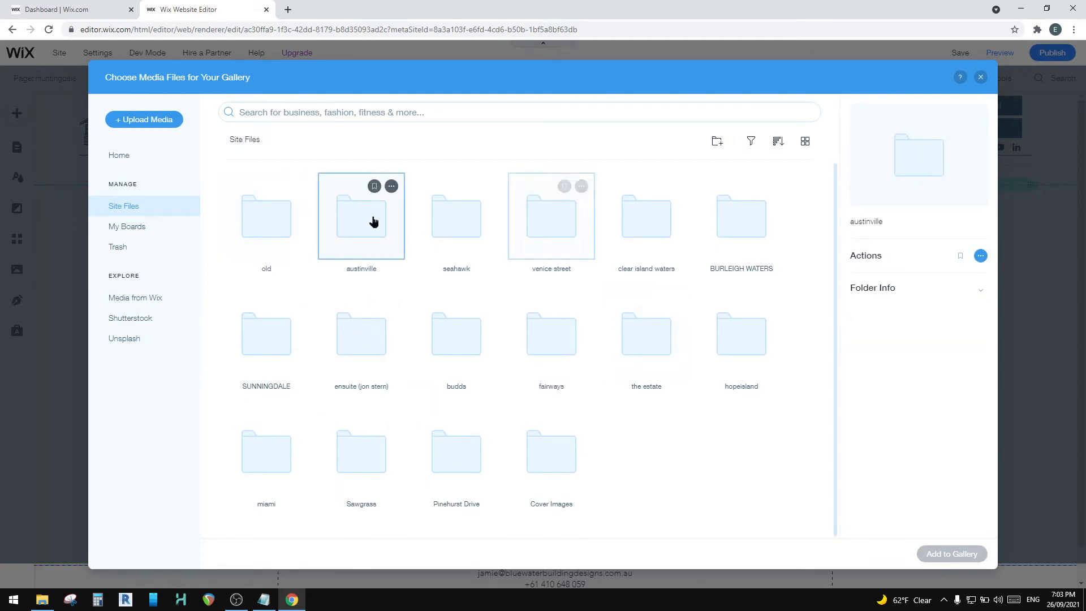
{"action": "double_click", "coordinate": [260, 346]}
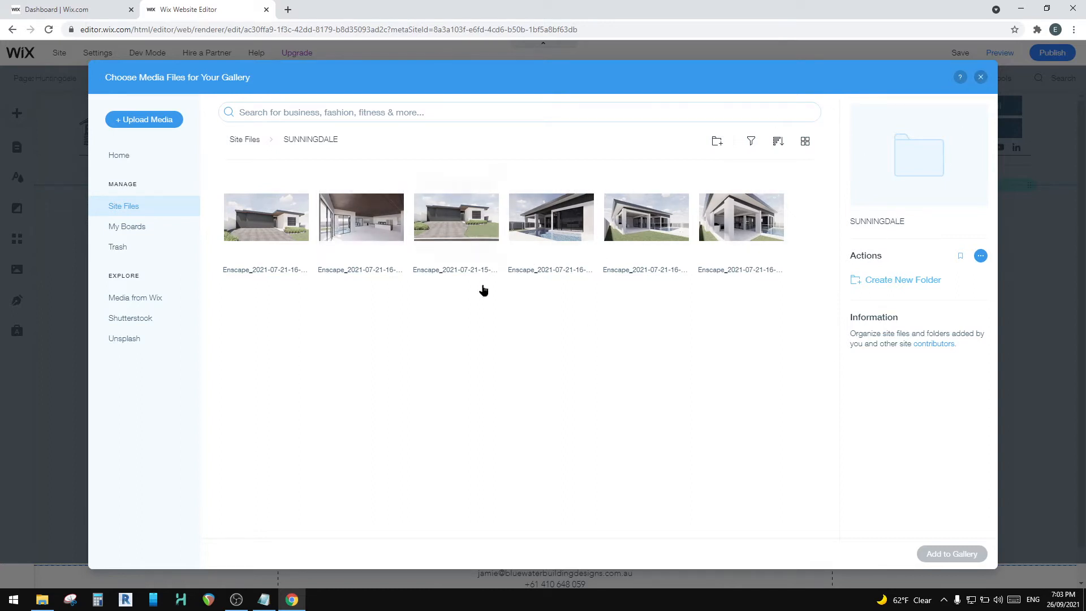
{"action": "left_click", "coordinate": [983, 79]}
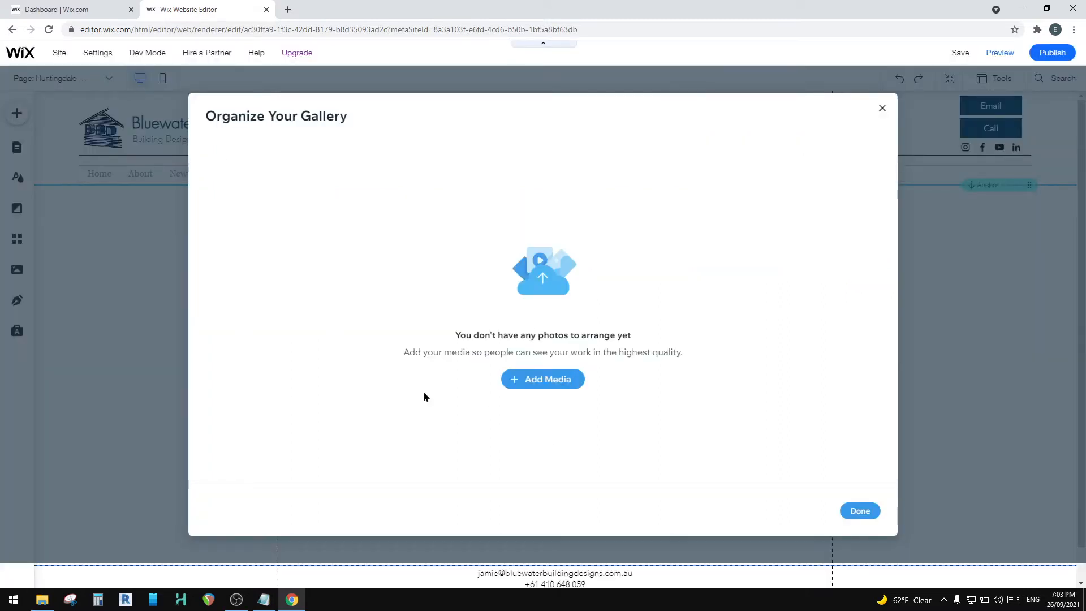
Step: Reopen the image and video chooser, create a Huntingdale Woods folder in Site Files, and open it
{"action": "left_click", "coordinate": [534, 381]}
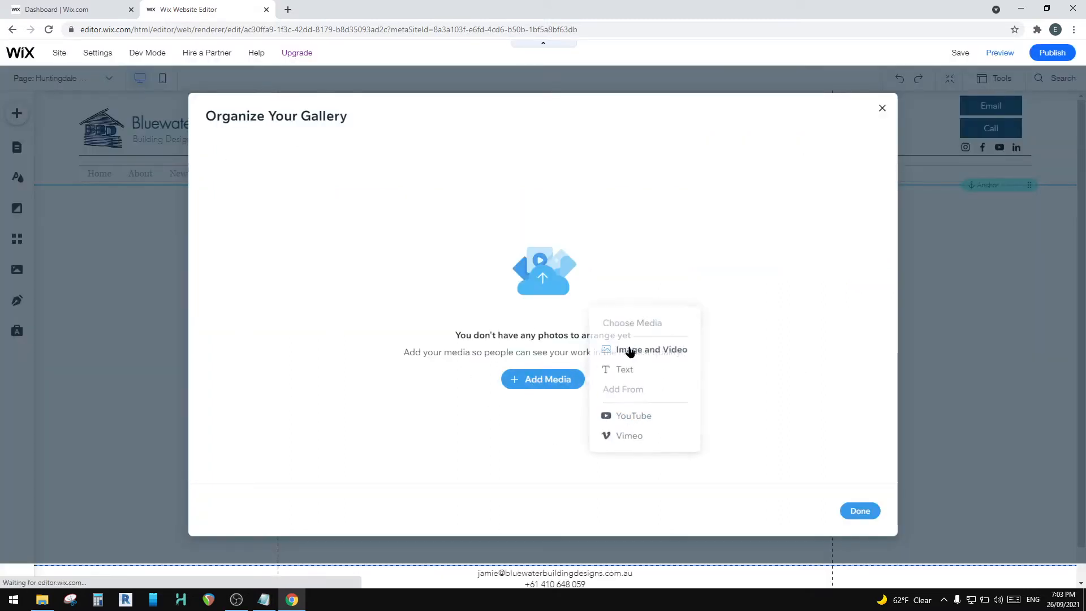
{"action": "left_click", "coordinate": [629, 351]}
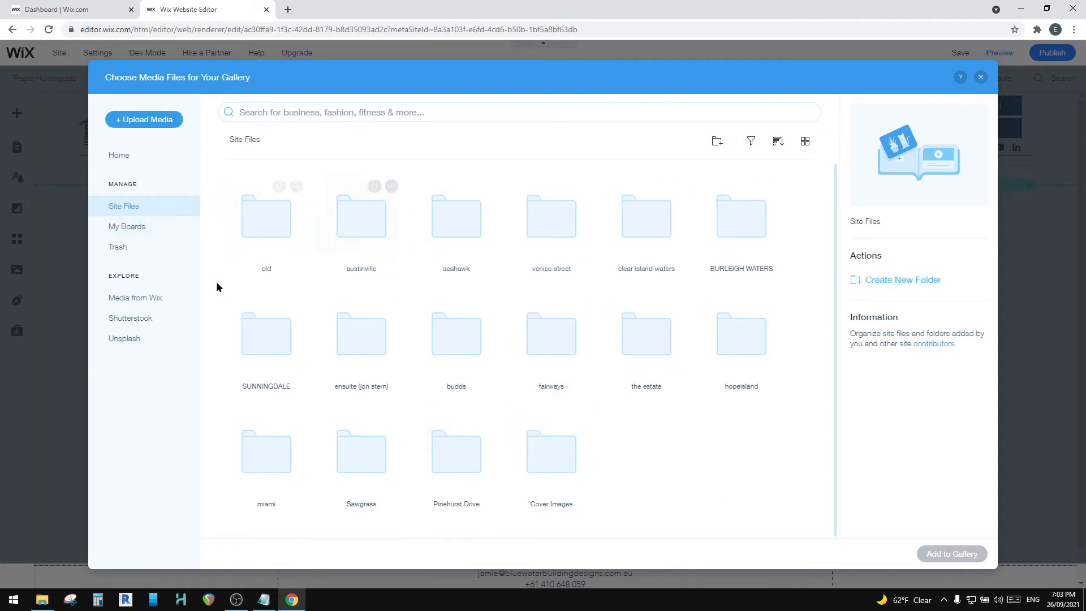
{"action": "left_click", "coordinate": [717, 141]}
{"action": "type", "text": "Huntingdale Woods"}
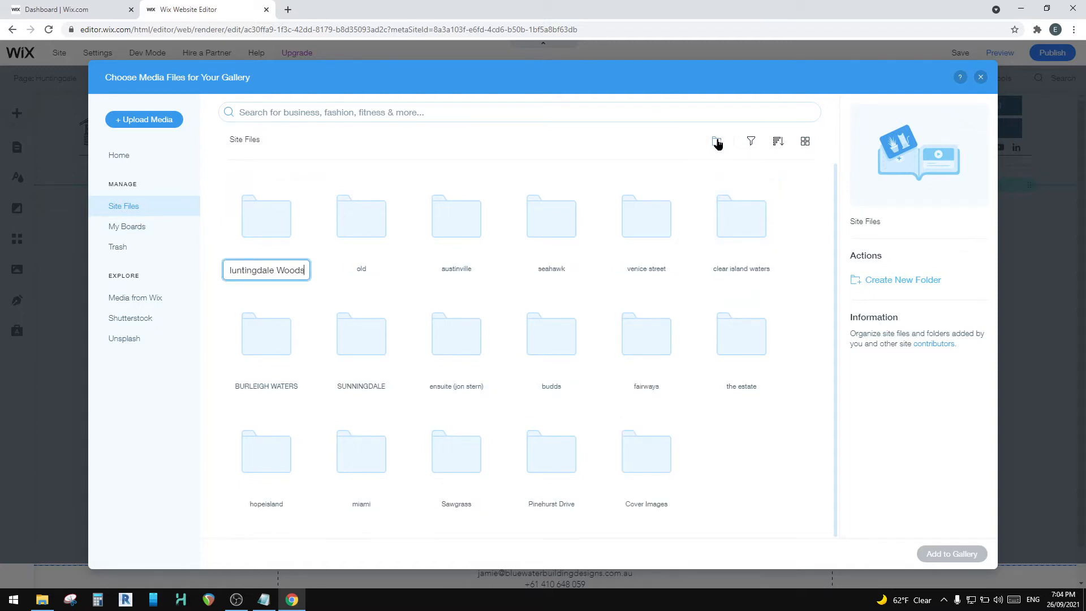
{"action": "left_click", "coordinate": [264, 224]}
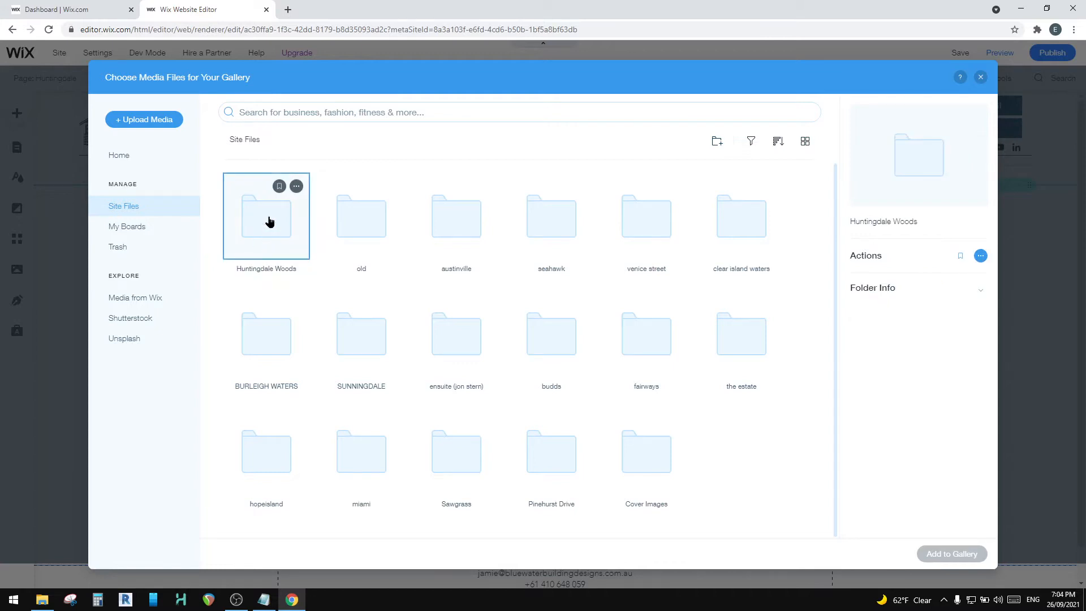
{"action": "double_click", "coordinate": [269, 221]}
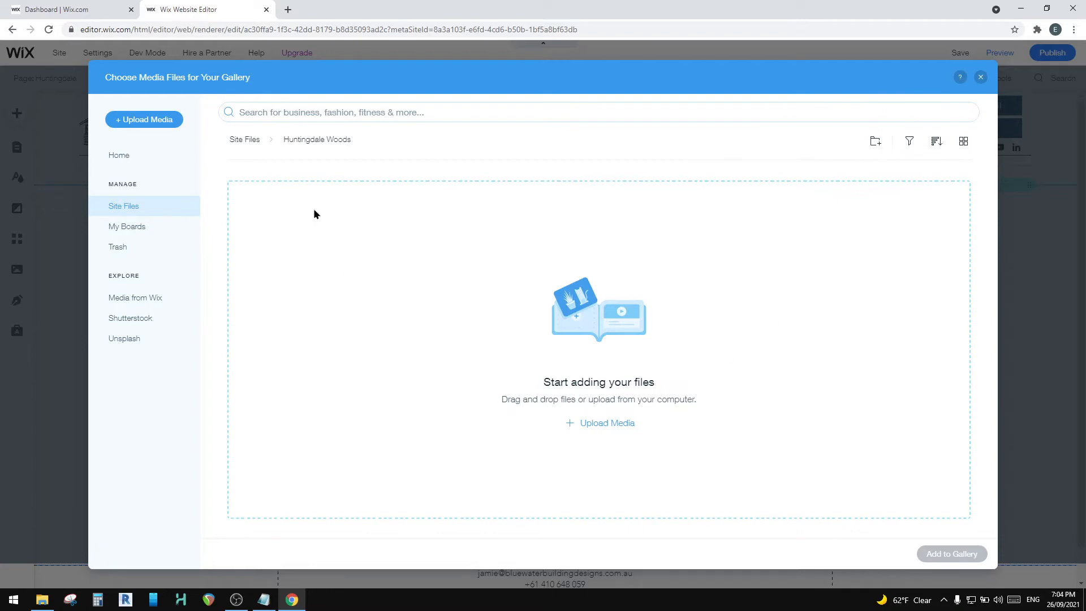
Step: Open the media upload window, switch to File Explorer, and open the enscape folder inside the most recently modified project folder
{"action": "left_click", "coordinate": [144, 120]}
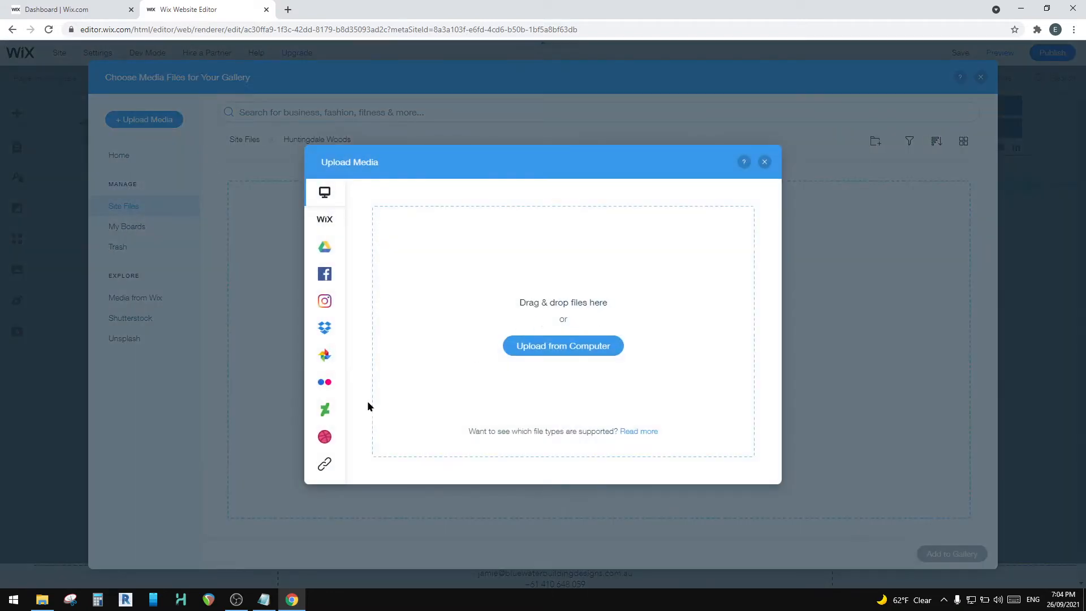
{"action": "left_click", "coordinate": [43, 599]}
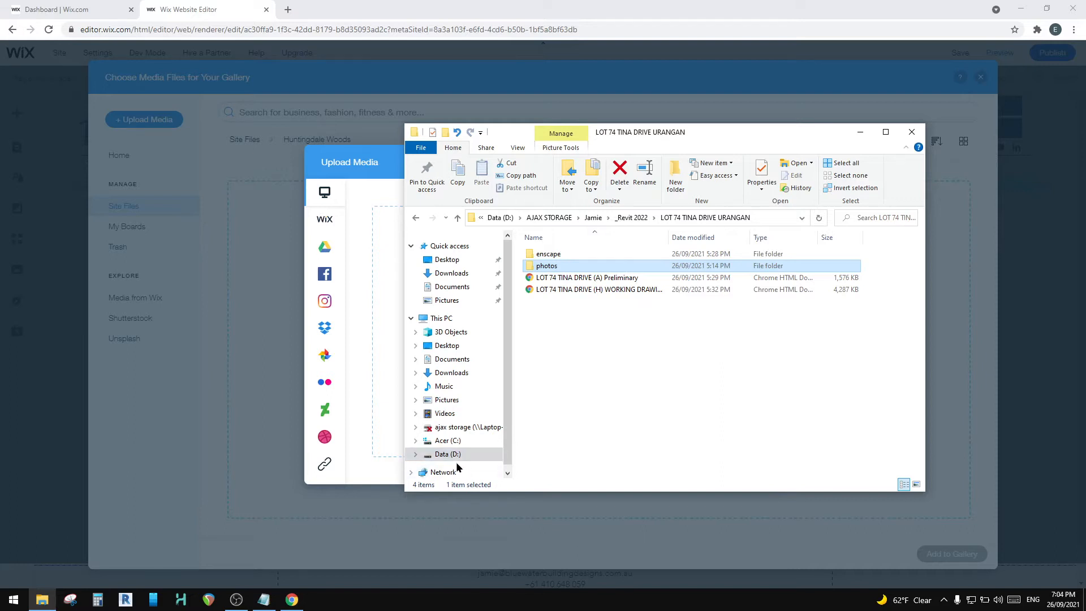
{"action": "left_click", "coordinate": [633, 221]}
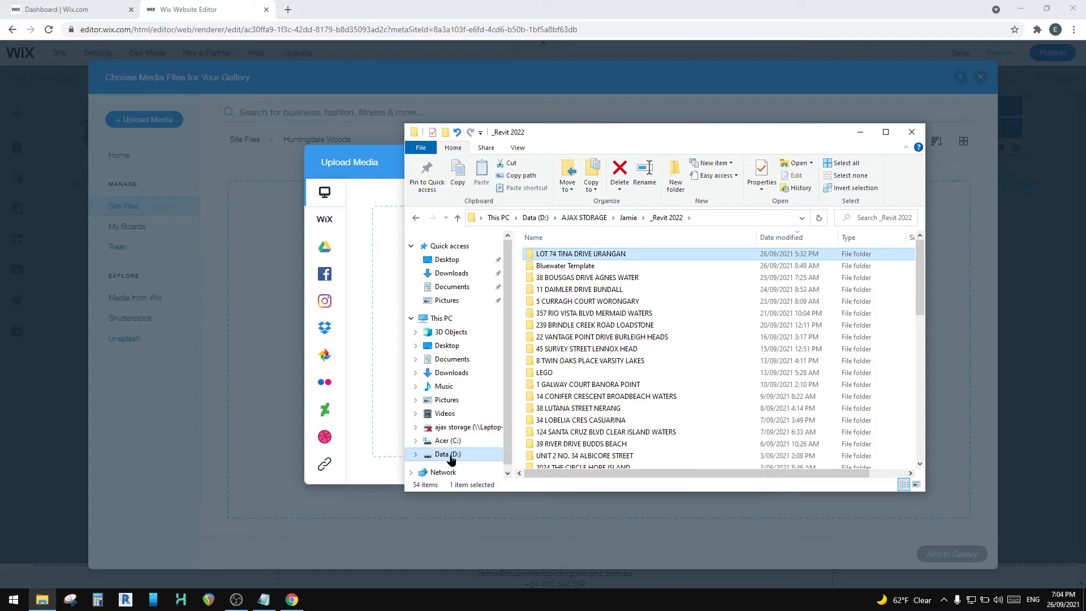
{"action": "left_click", "coordinate": [582, 237]}
{"action": "scroll", "coordinate": [589, 396], "scroll_direction": "up", "scroll_amount": 10}
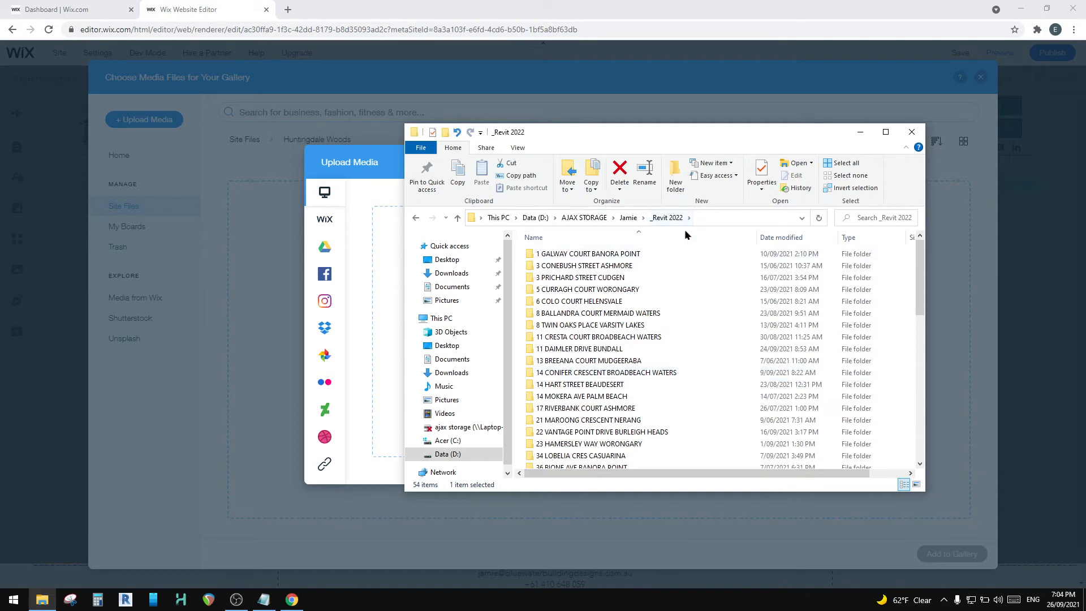
{"action": "left_click", "coordinate": [780, 235]}
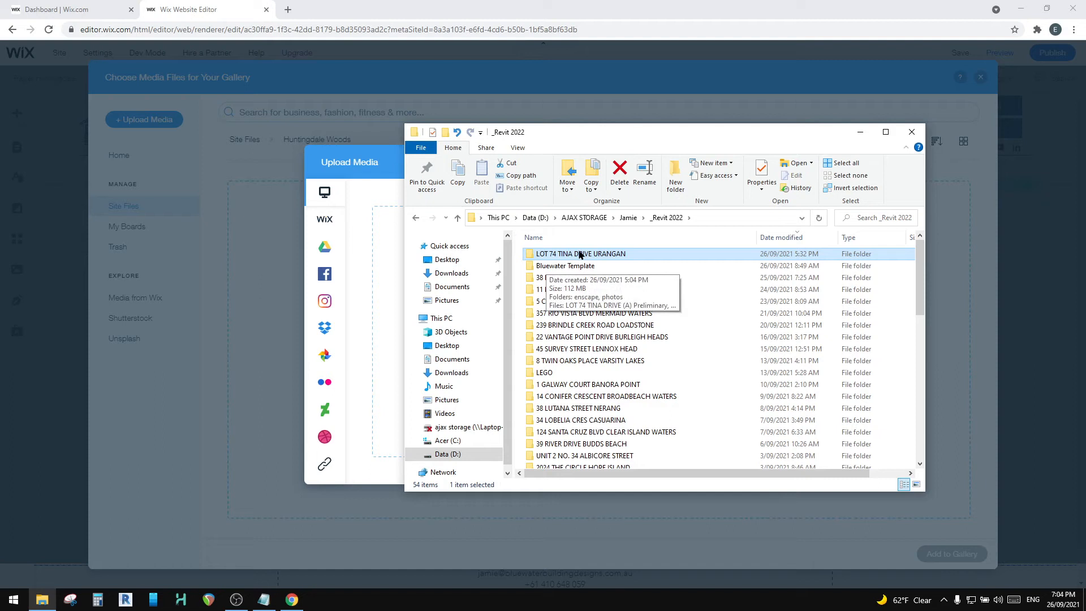
{"action": "double_click", "coordinate": [550, 256]}
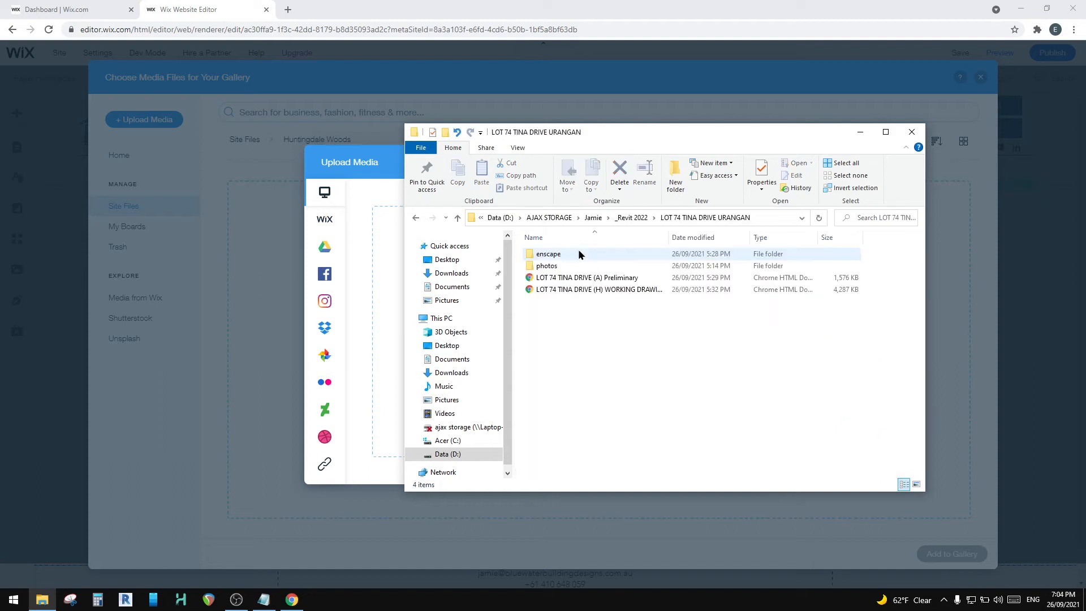
{"action": "double_click", "coordinate": [549, 255]}
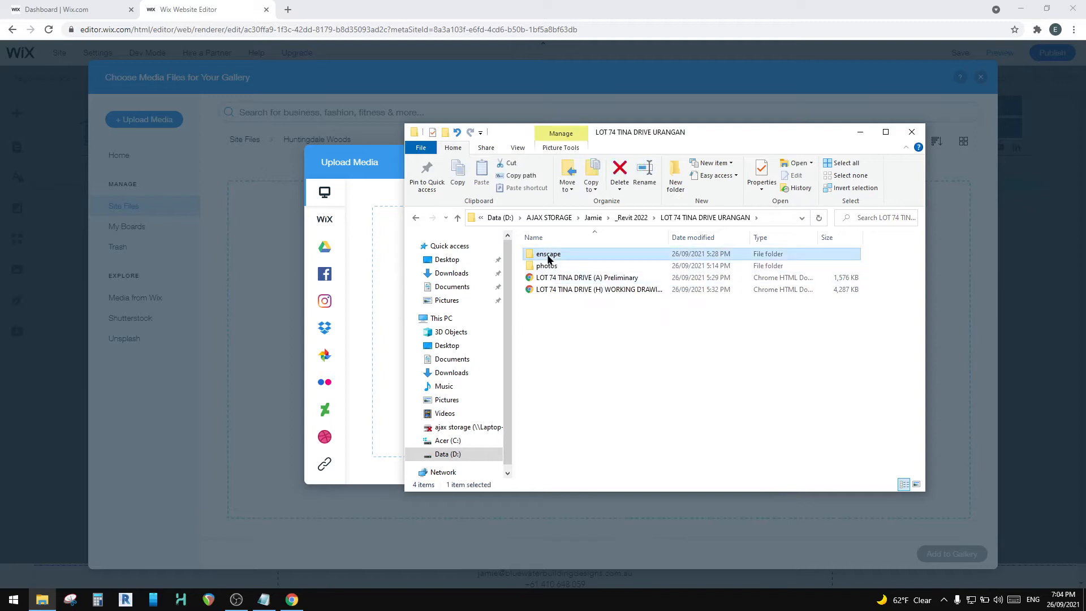
{"action": "left_click", "coordinate": [540, 280]}
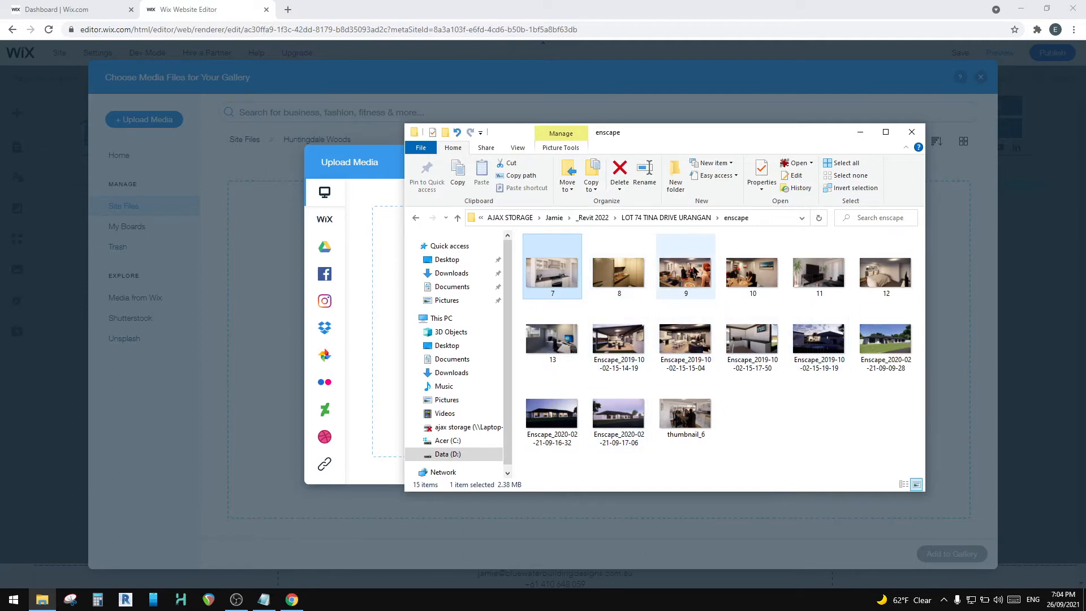
Step: Check the file size of image 9 in its file properties, and close them
{"action": "right_click", "coordinate": [695, 272]}
{"action": "left_click", "coordinate": [732, 573]}
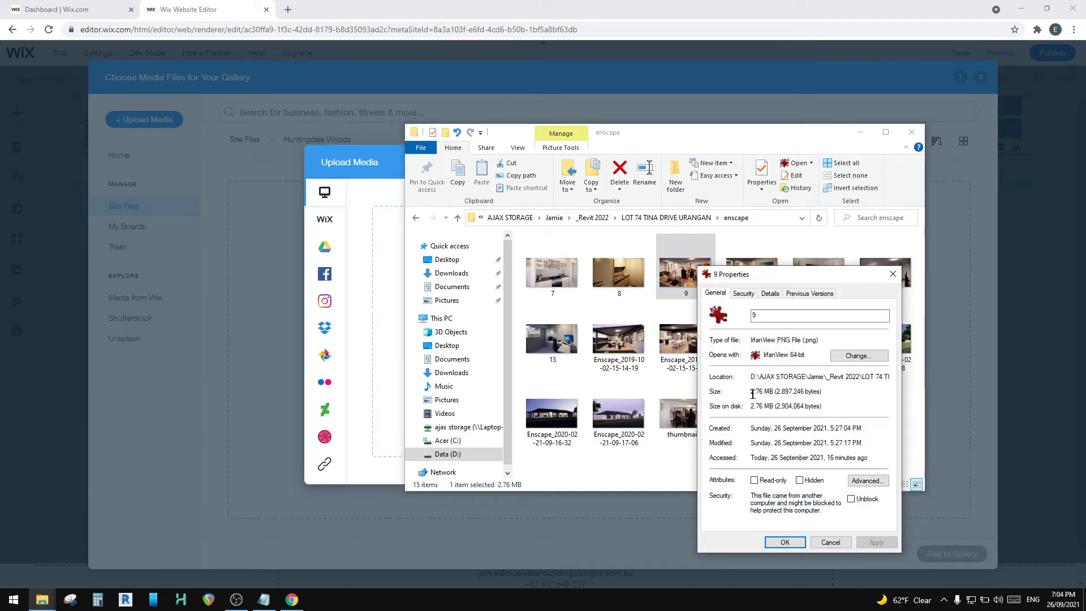
{"action": "left_click", "coordinate": [889, 275]}
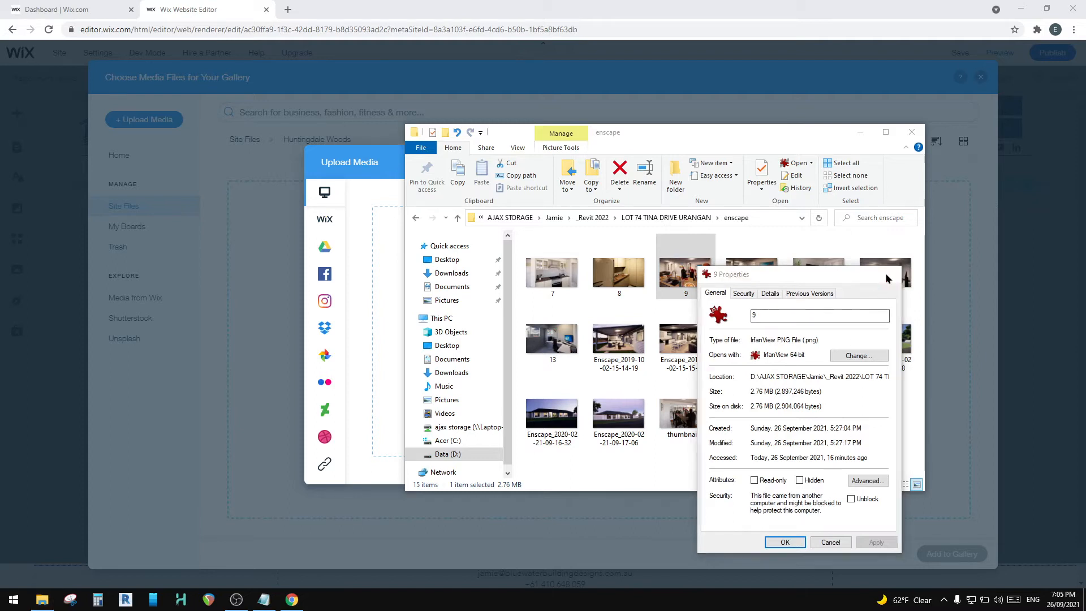
Step: Open the project's photos folder, check the first photo's file size in its properties, and close them
{"action": "left_click", "coordinate": [602, 280]}
{"action": "left_click", "coordinate": [638, 220]}
{"action": "double_click", "coordinate": [583, 265]}
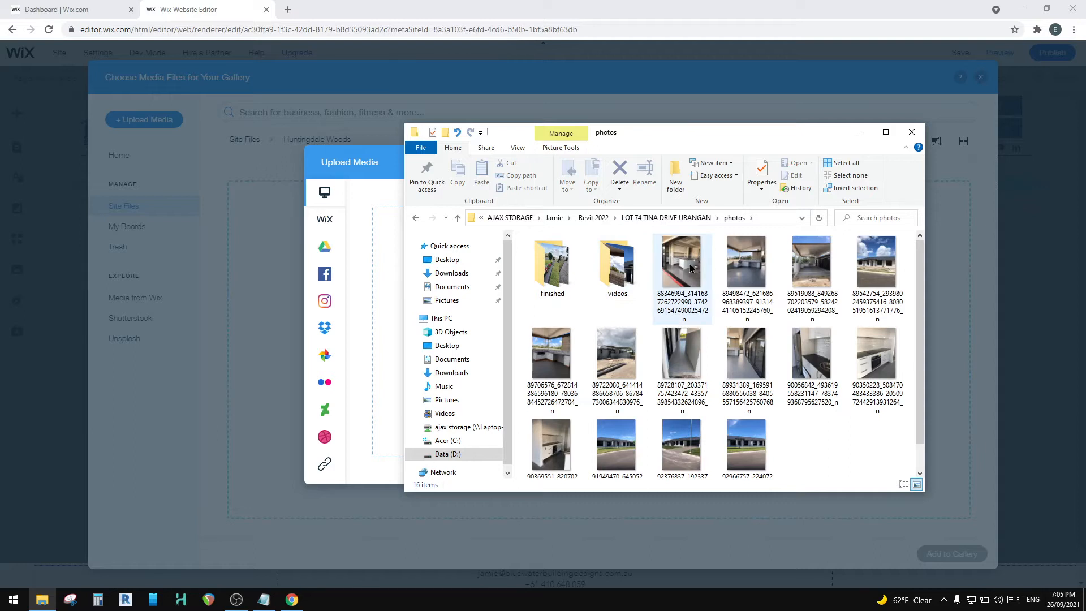
{"action": "right_click", "coordinate": [691, 268]}
{"action": "left_click", "coordinate": [755, 584]}
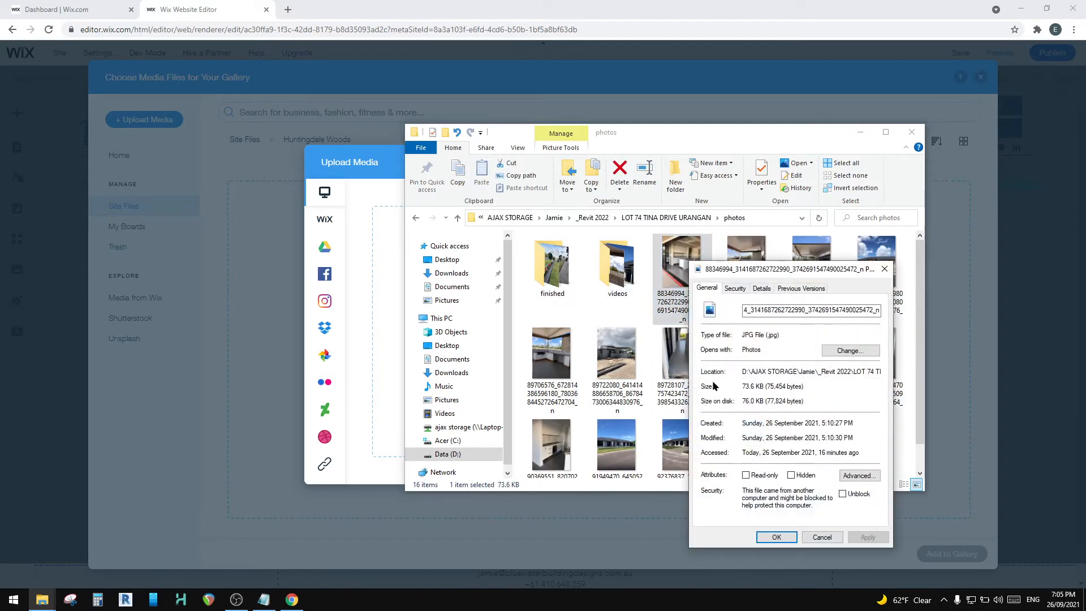
{"action": "left_click", "coordinate": [885, 268]}
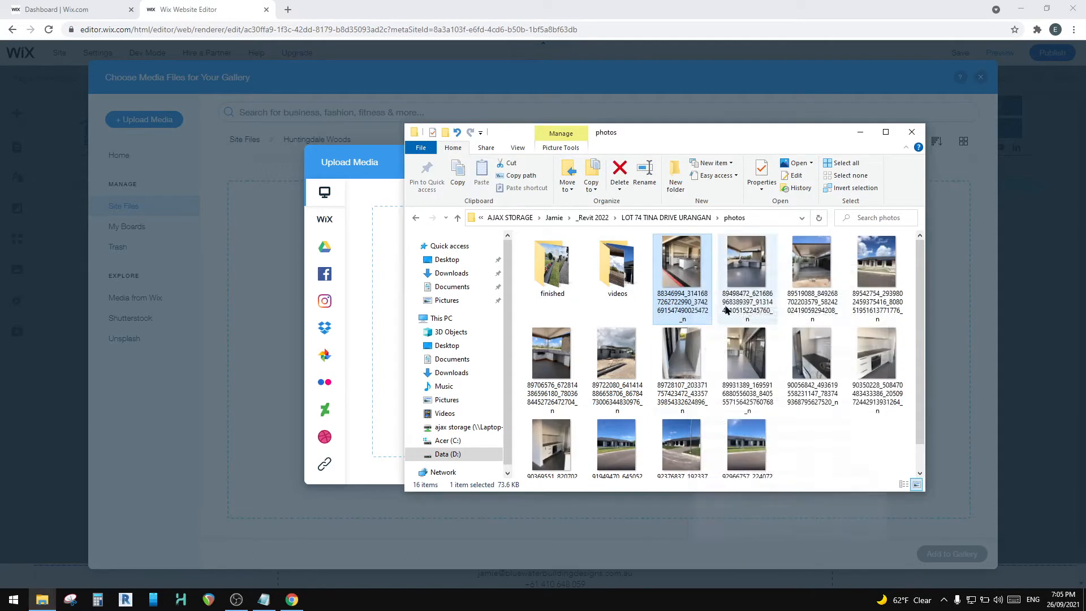
Step: Check the file size of the third photo in the second row in its file properties, and close them
{"action": "left_click", "coordinate": [676, 358]}
{"action": "right_click", "coordinate": [676, 359]}
{"action": "left_click", "coordinate": [710, 349]}
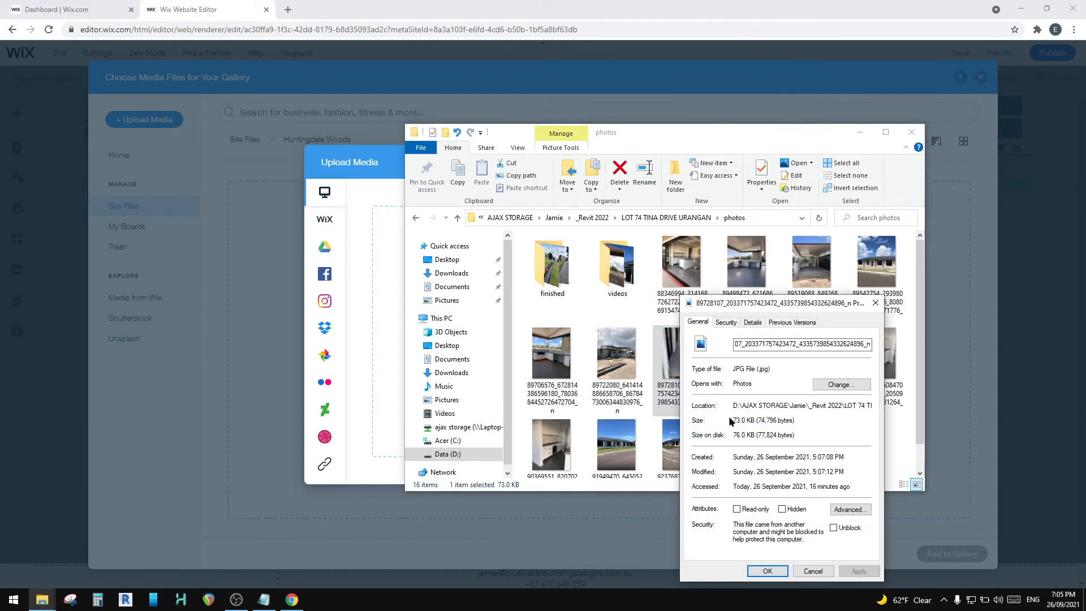
{"action": "left_click", "coordinate": [875, 302]}
{"action": "right_click", "coordinate": [760, 362]}
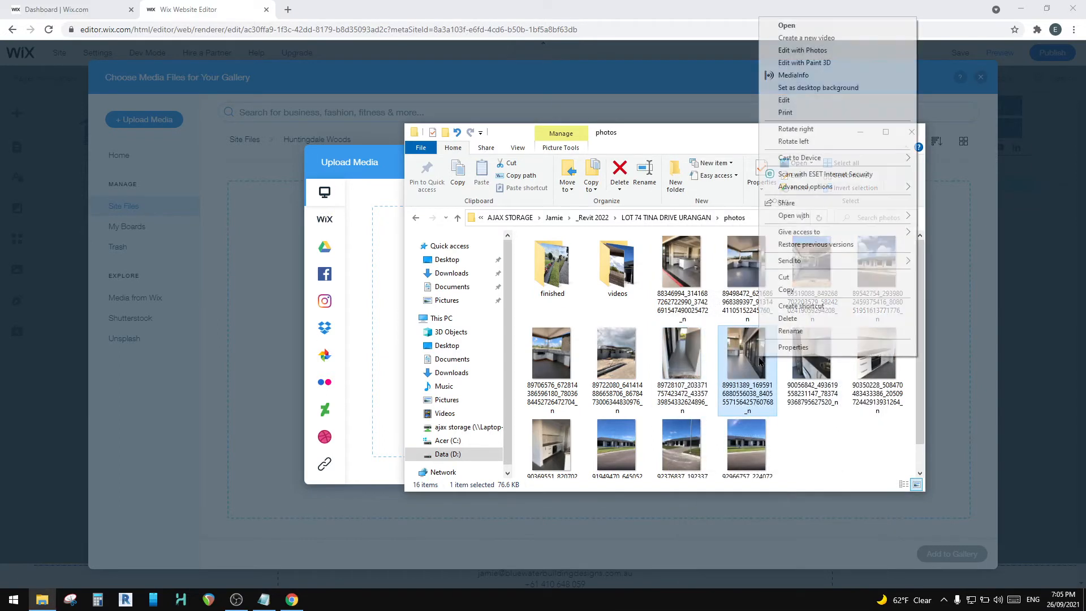
Step: Select all 14 photos in the photos folder and upload them to the Huntingdale Woods media folder
{"action": "left_click", "coordinate": [681, 263]}
{"action": "left_click_drag", "start_coordinate": [659, 136], "coordinate": [846, 79]}
{"action": "left_click", "coordinate": [597, 393], "text": "shift"}
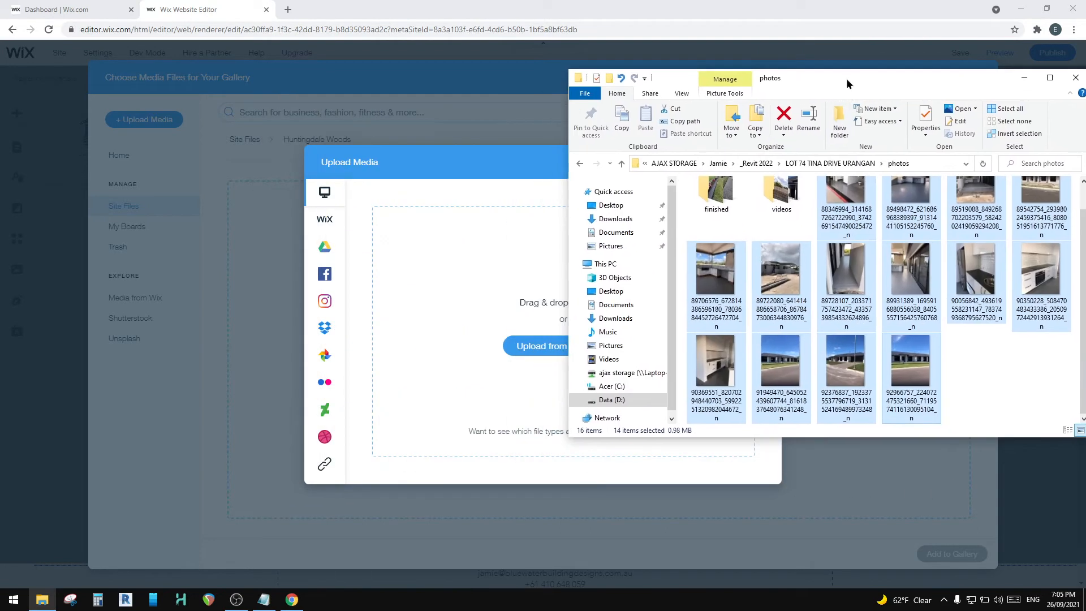
{"action": "left_click_drag", "start_coordinate": [701, 270], "coordinate": [476, 320]}
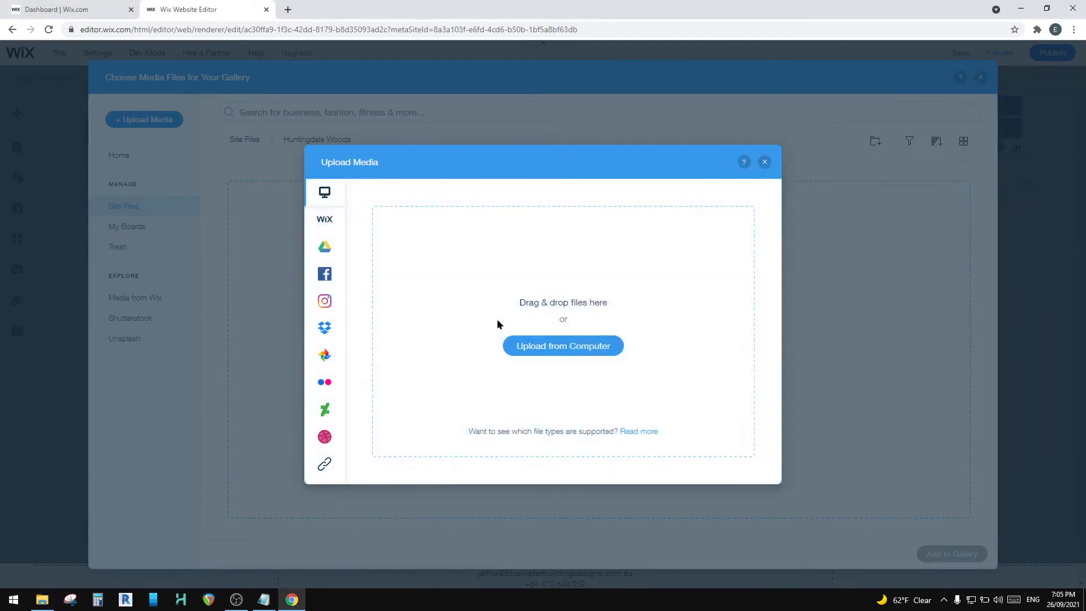
Step: Switch back to File Explorer, open the finished folder, check the first photo's file size in its properties, and close them
{"action": "left_click", "coordinate": [44, 601]}
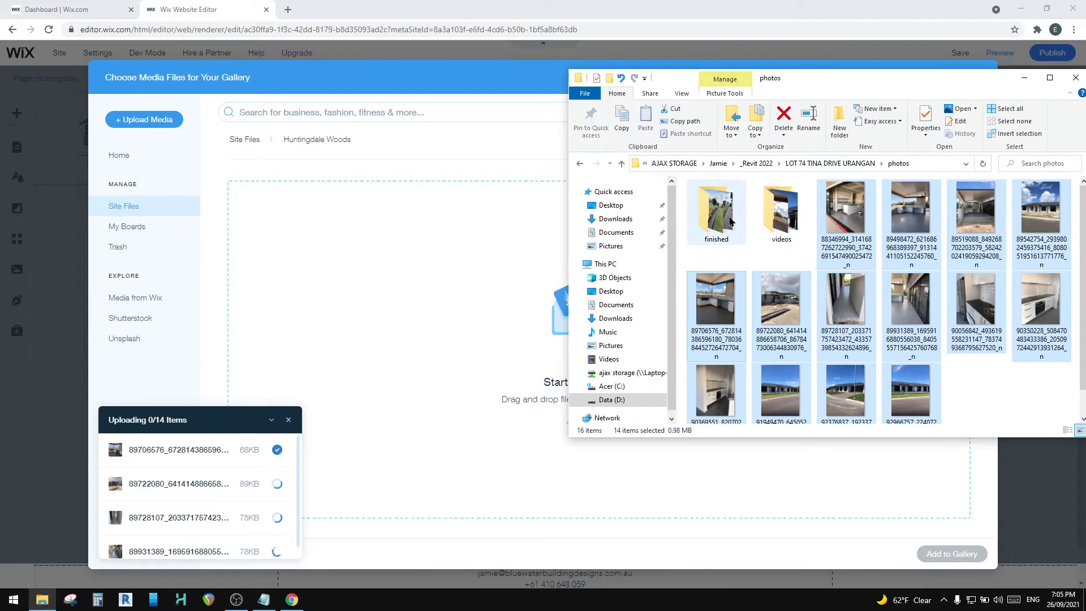
{"action": "double_click", "coordinate": [716, 209]}
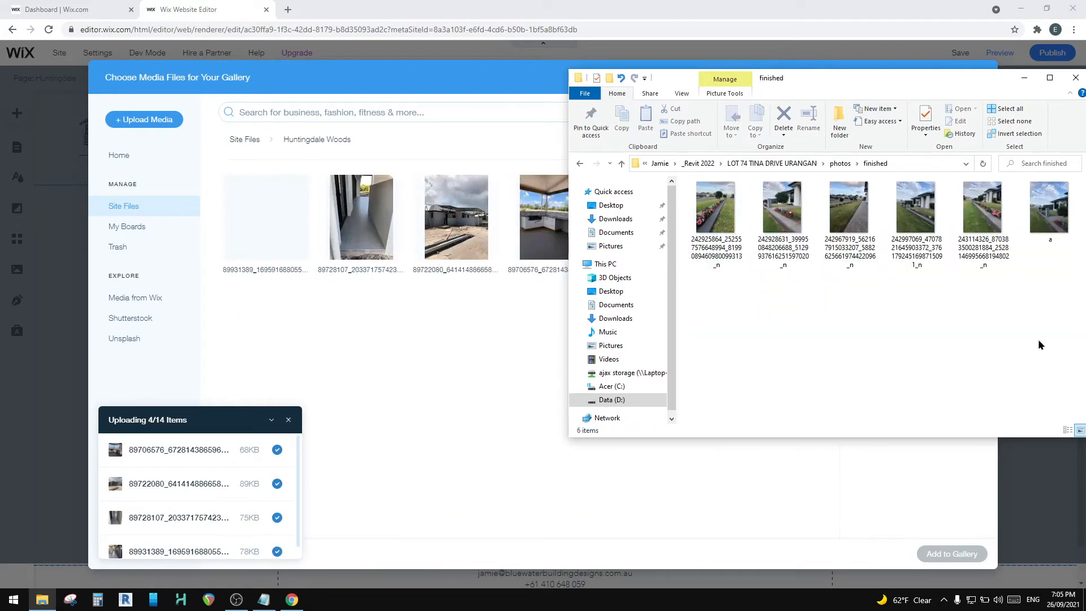
{"action": "right_click", "coordinate": [706, 206]}
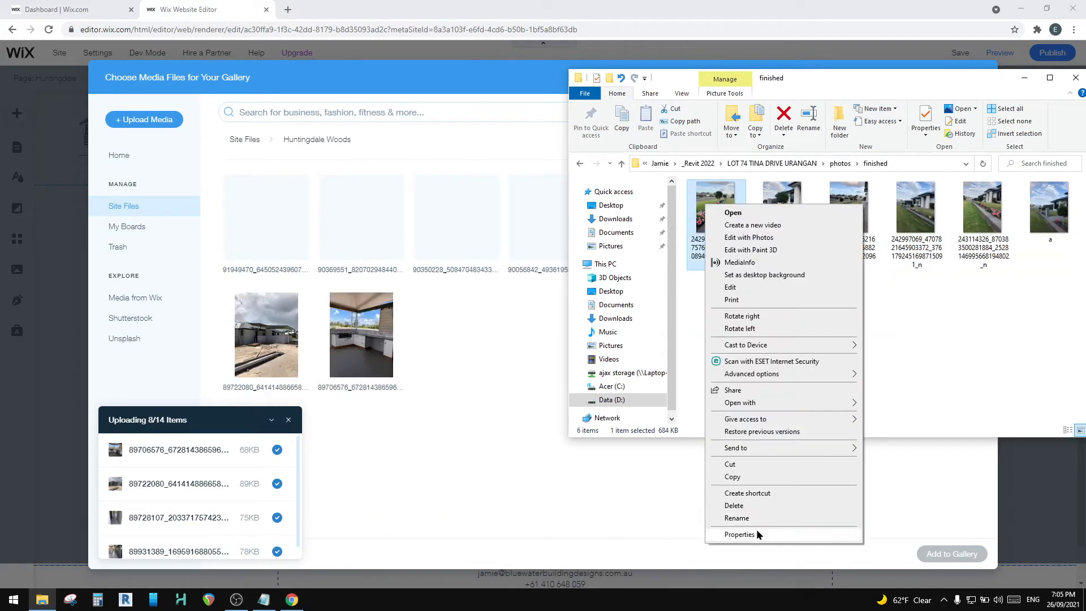
{"action": "left_click", "coordinate": [758, 534]}
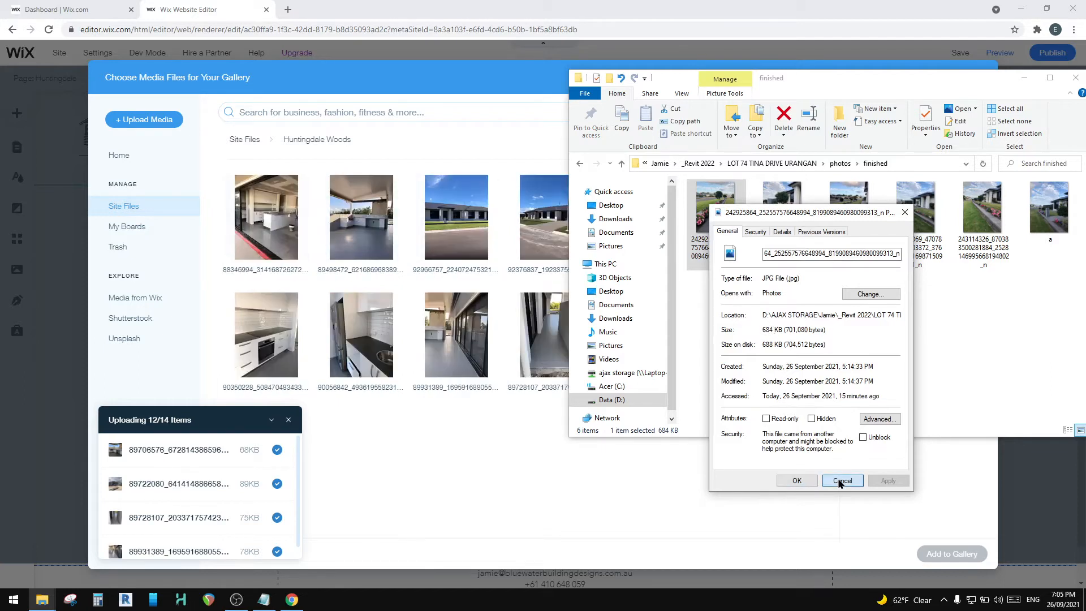
{"action": "left_click", "coordinate": [843, 481]}
Step: Check the fourth finished photo's file size in its properties, and close them
{"action": "left_click", "coordinate": [912, 214]}
{"action": "right_click", "coordinate": [909, 213]}
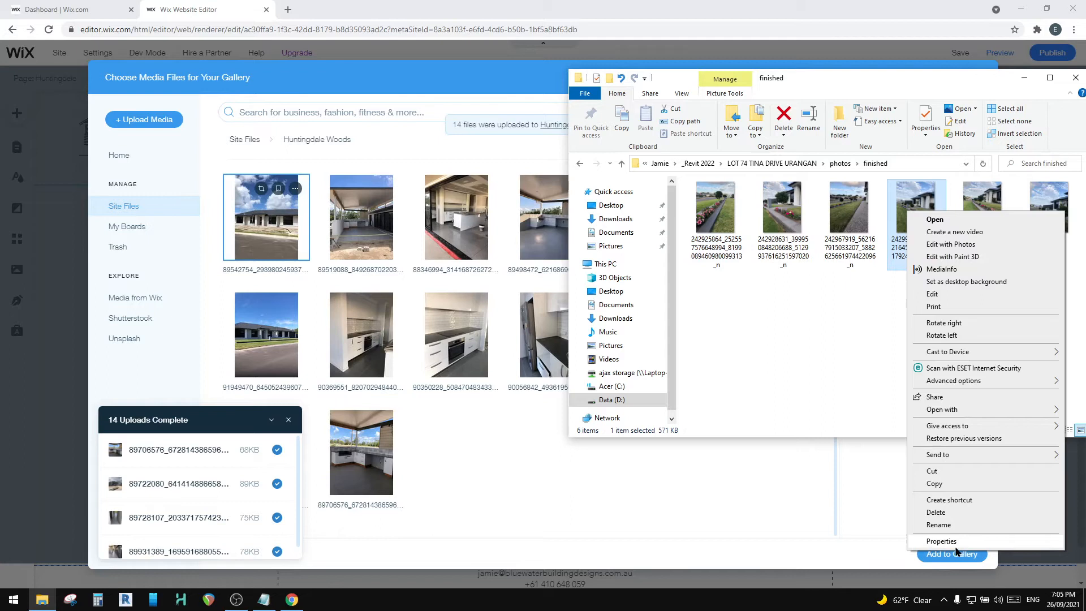
{"action": "left_click", "coordinate": [941, 541]}
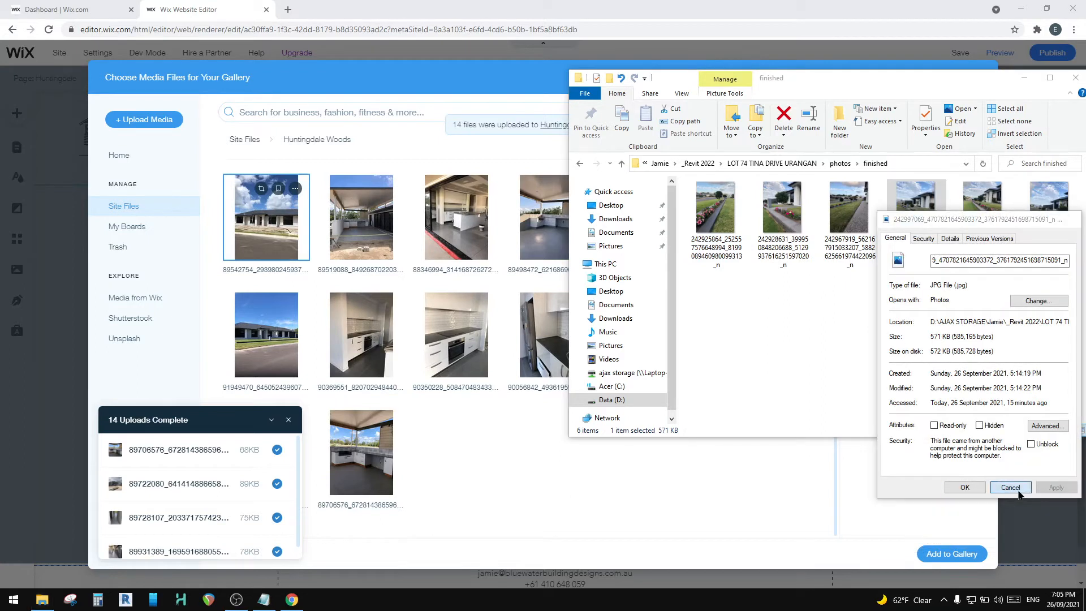
{"action": "left_click", "coordinate": [1011, 487]}
Step: Select all six photos in the finished folder and upload them to the Huntingdale Woods media folder
{"action": "left_click_drag", "start_coordinate": [1072, 329], "coordinate": [715, 189]}
{"action": "left_click_drag", "start_coordinate": [916, 226], "coordinate": [509, 443]}
{"action": "left_click", "coordinate": [146, 121]}
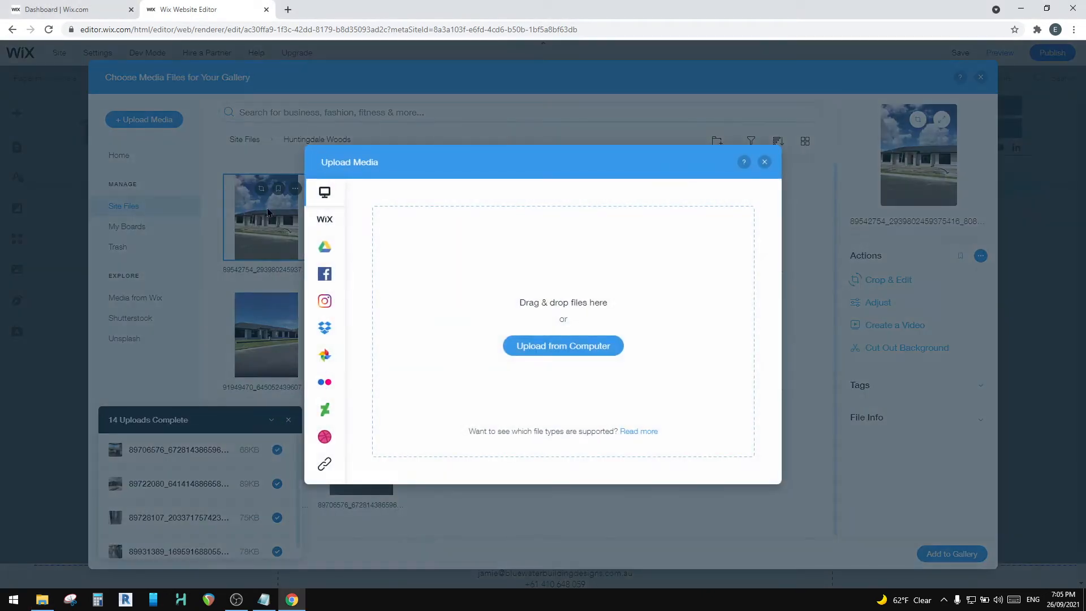
{"action": "left_click", "coordinate": [40, 599]}
{"action": "left_click_drag", "start_coordinate": [728, 227], "coordinate": [444, 313]}
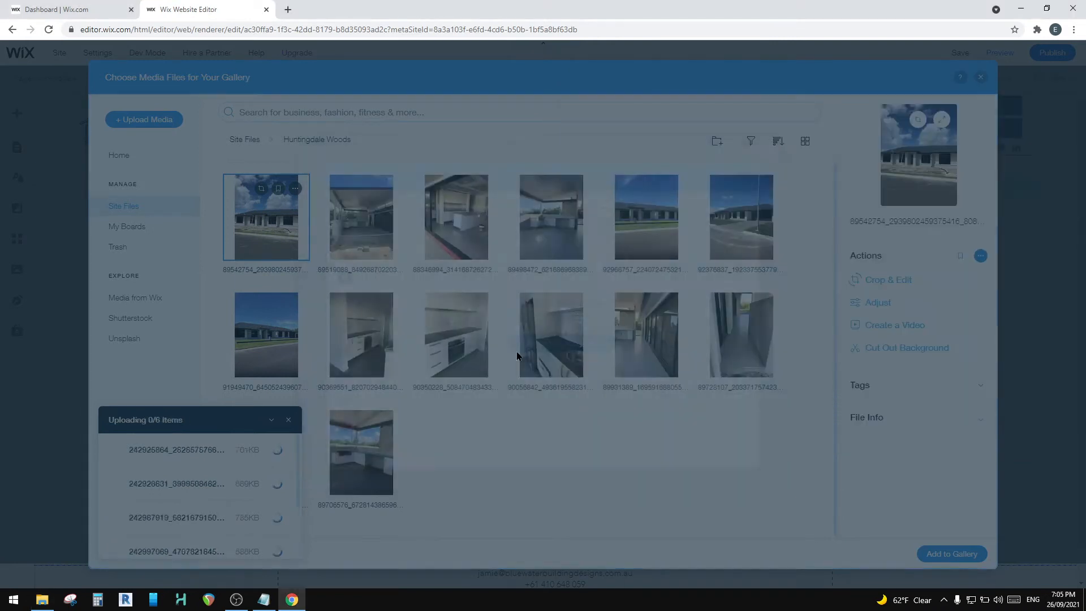
{"action": "scroll", "coordinate": [232, 483], "scroll_direction": "down", "scroll_amount": 2}
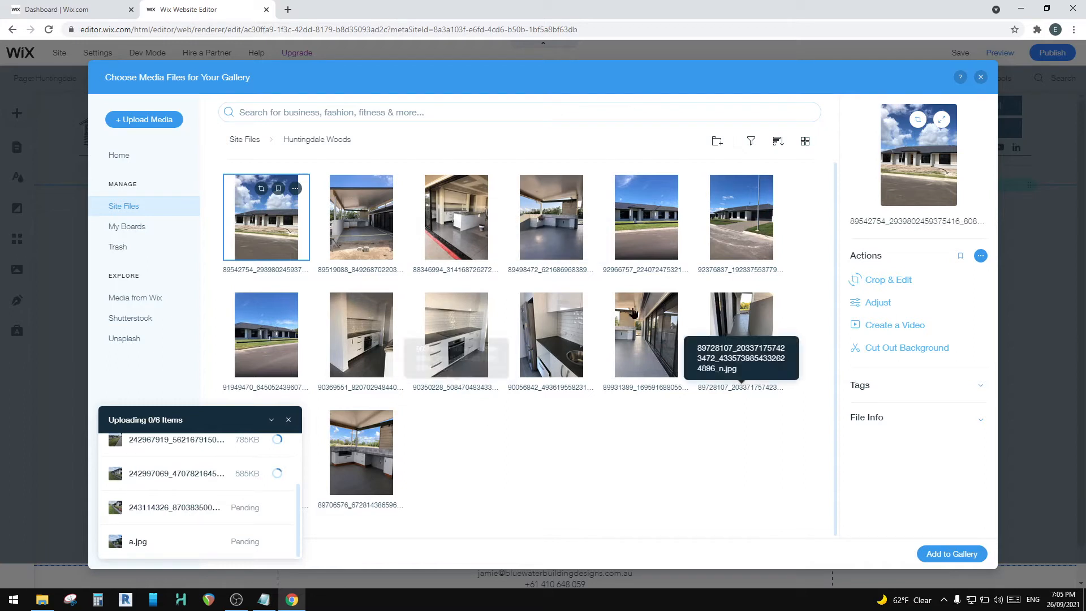
Step: Switch to File Explorer, go back up to the project folder, open its enscape folder, and select image 11
{"action": "left_click", "coordinate": [42, 600]}
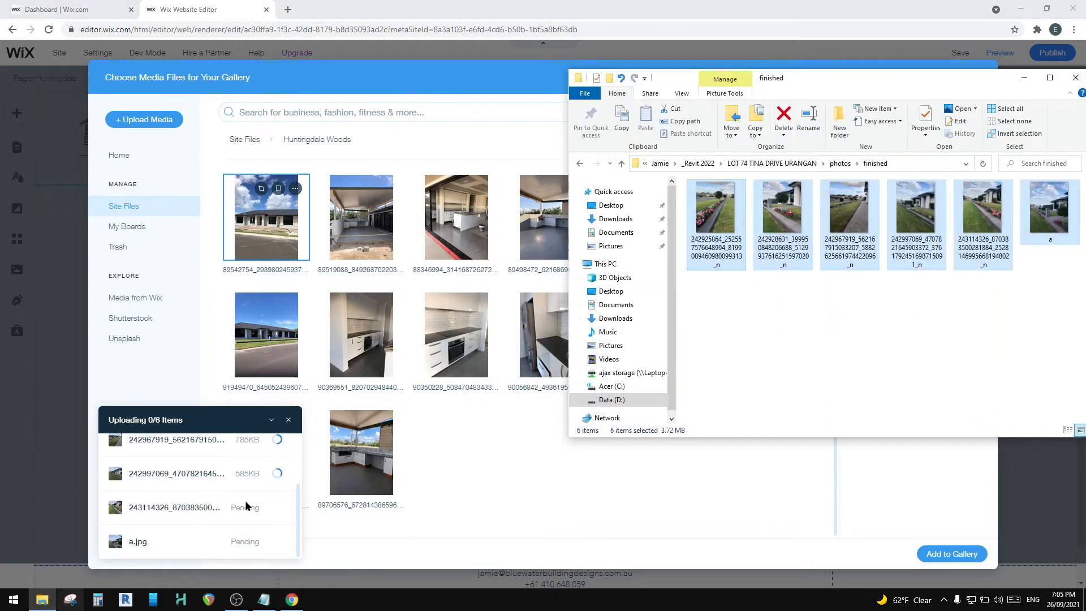
{"action": "left_click", "coordinate": [840, 163]}
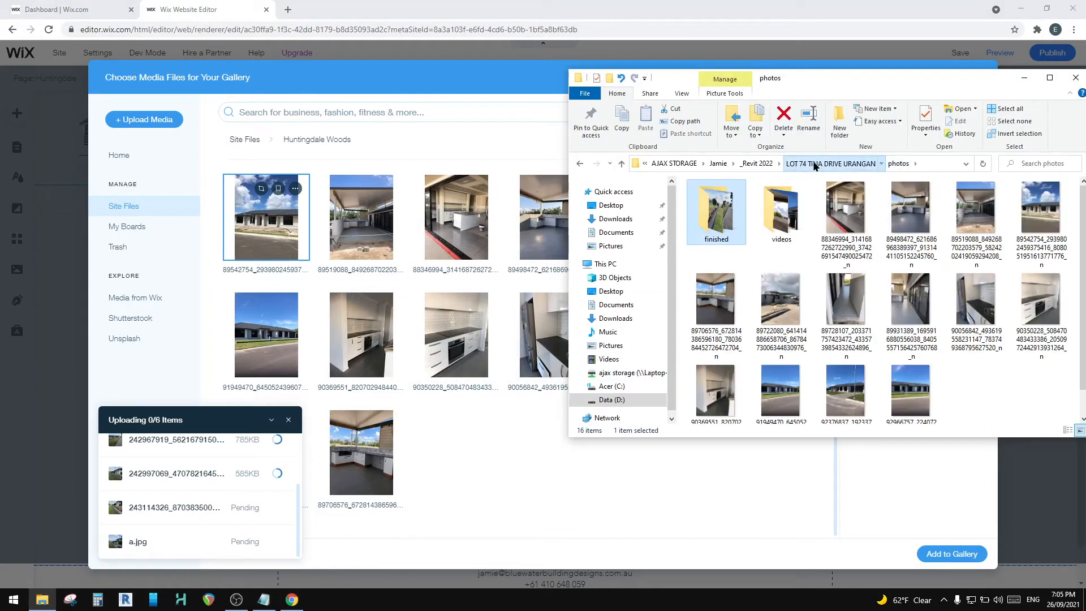
{"action": "left_click", "coordinate": [826, 163]}
{"action": "double_click", "coordinate": [712, 199]}
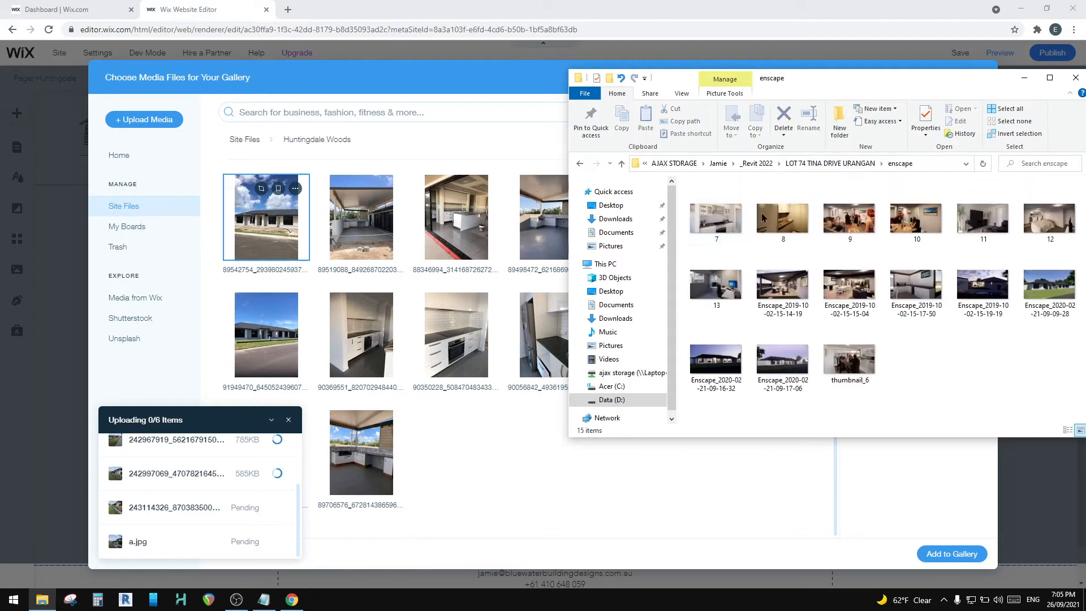
{"action": "left_click", "coordinate": [976, 212]}
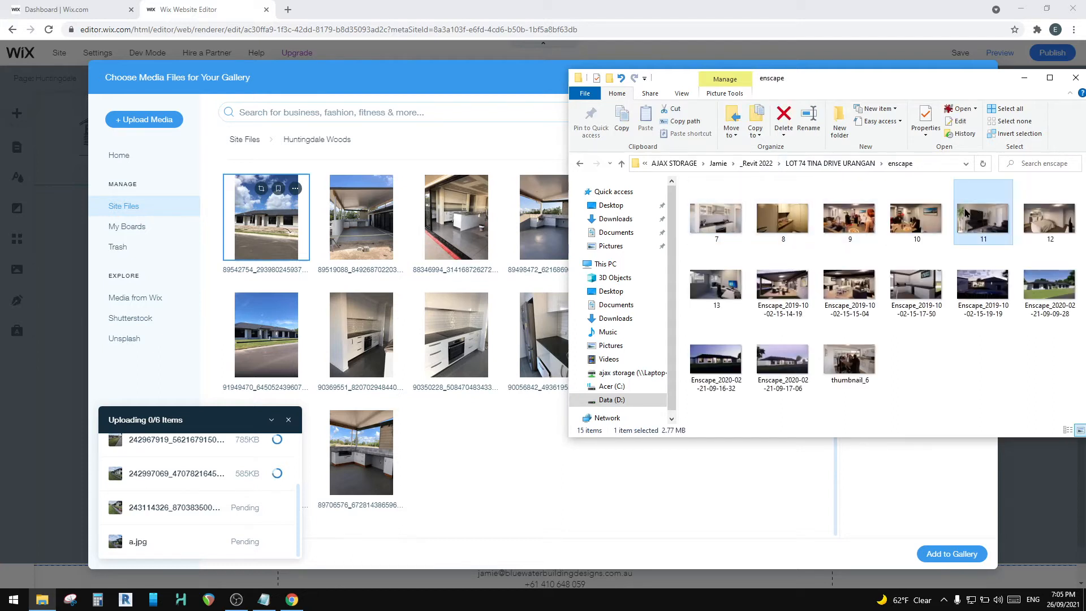
Step: Check the file size of image 7 in its file properties, and close them
{"action": "right_click", "coordinate": [706, 225]}
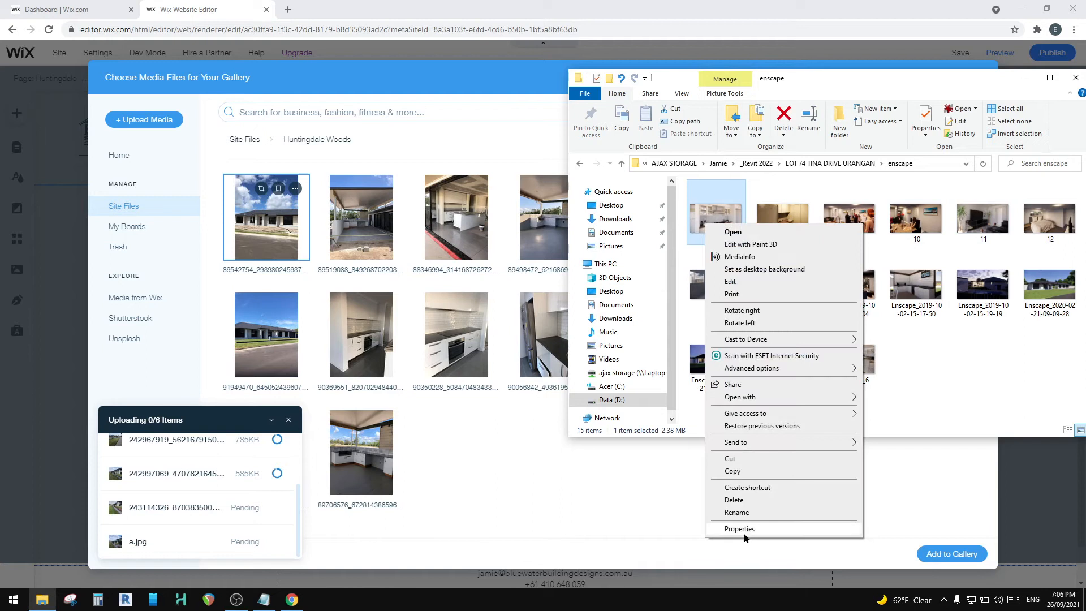
{"action": "left_click", "coordinate": [740, 529]}
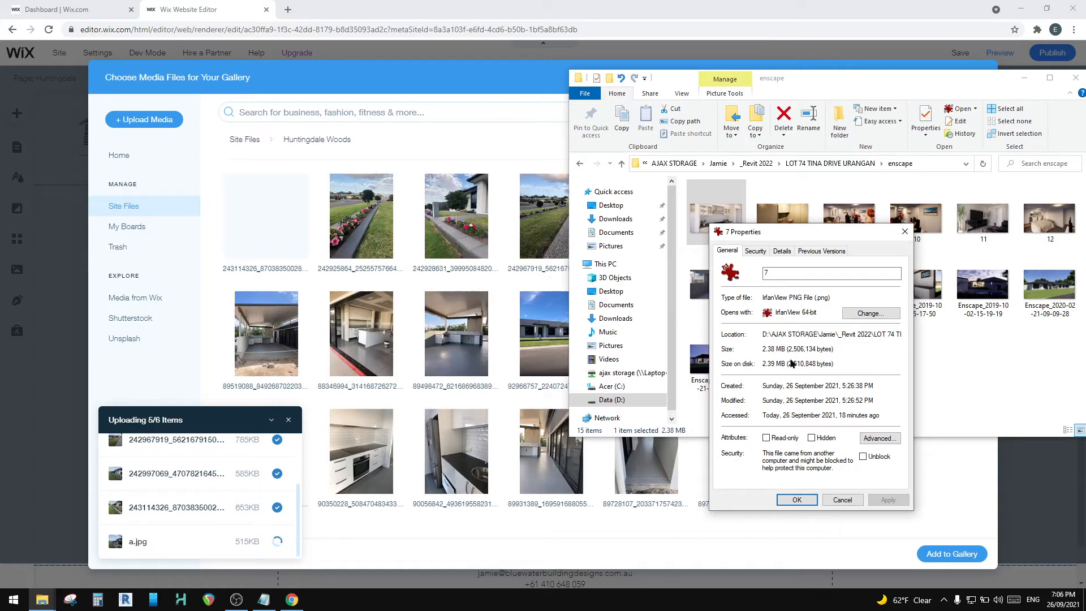
{"action": "left_click", "coordinate": [837, 504]}
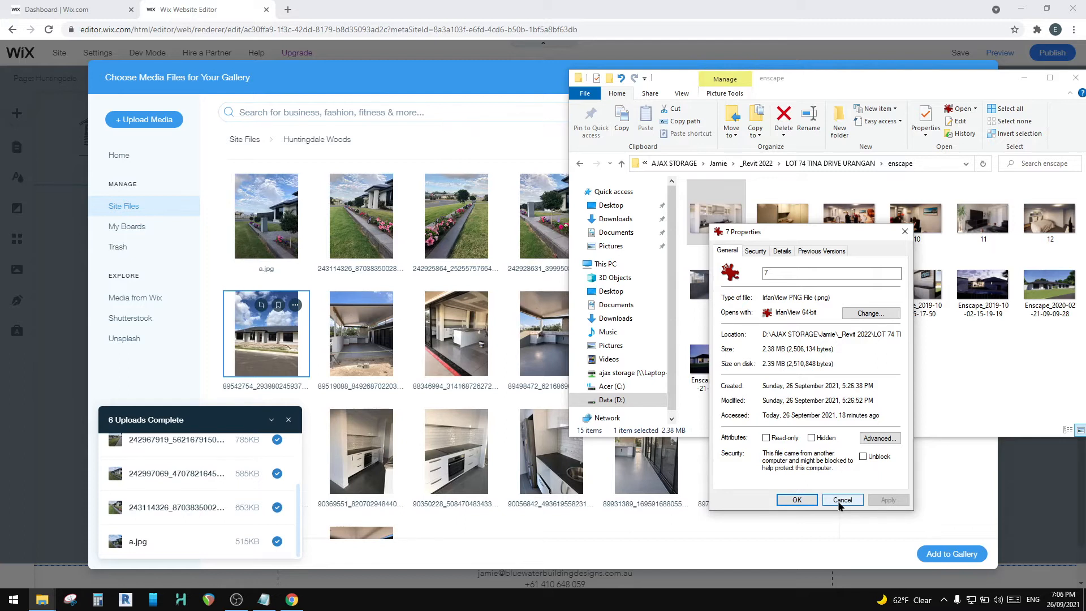
{"action": "left_click", "coordinate": [840, 504]}
{"action": "left_click", "coordinate": [912, 392]}
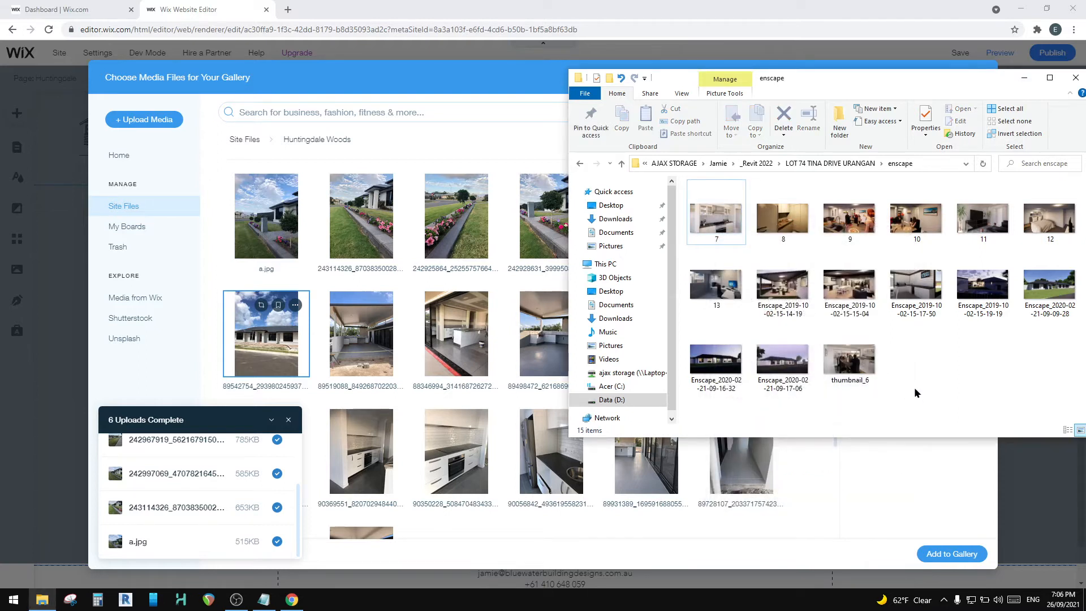
Step: Create a new folder named web inside the enscape folder
{"action": "left_click_drag", "start_coordinate": [860, 73], "coordinate": [634, 72]}
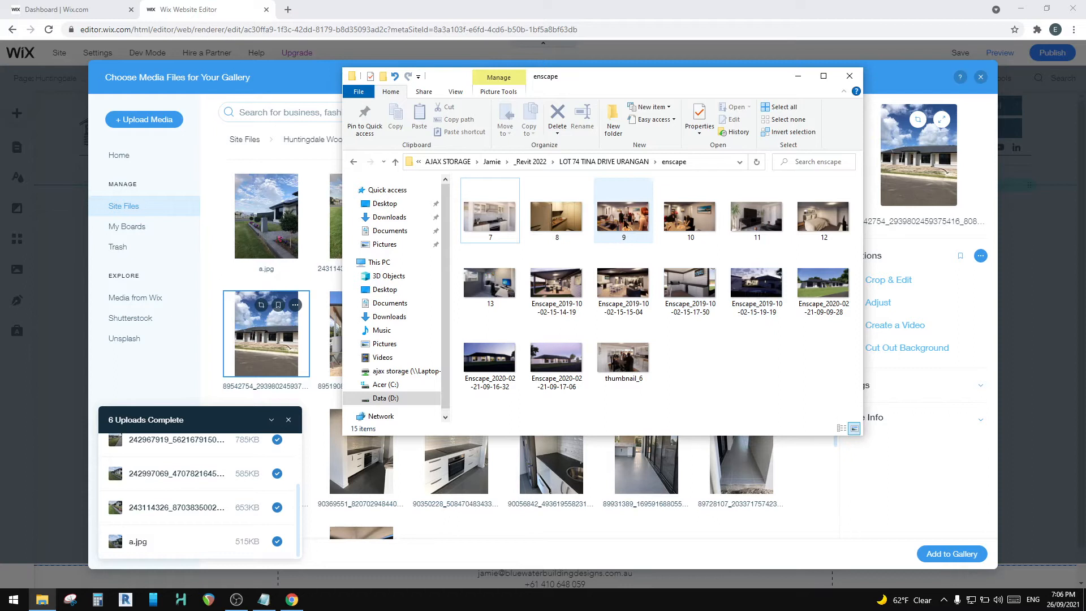
{"action": "right_click", "coordinate": [693, 352]}
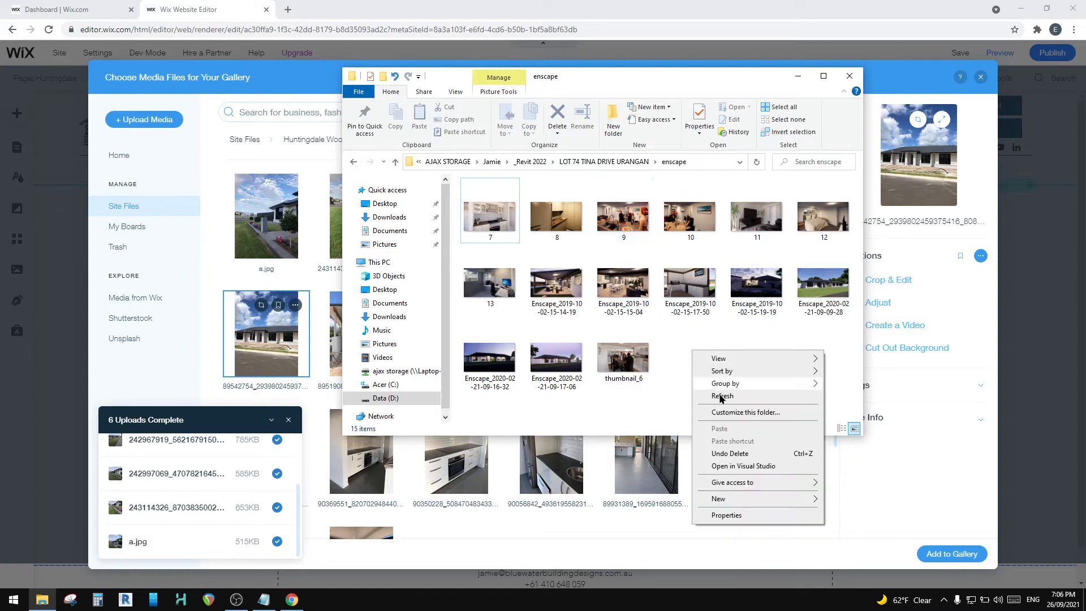
{"action": "left_click", "coordinate": [579, 292]}
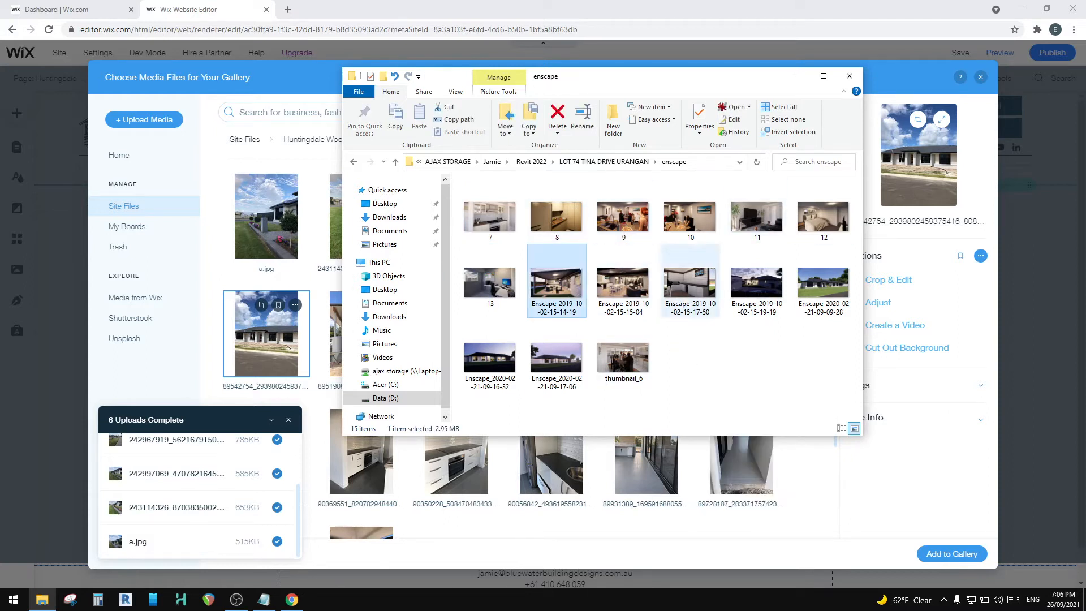
{"action": "right_click", "coordinate": [686, 352]}
{"action": "mouse_move", "coordinate": [755, 500]}
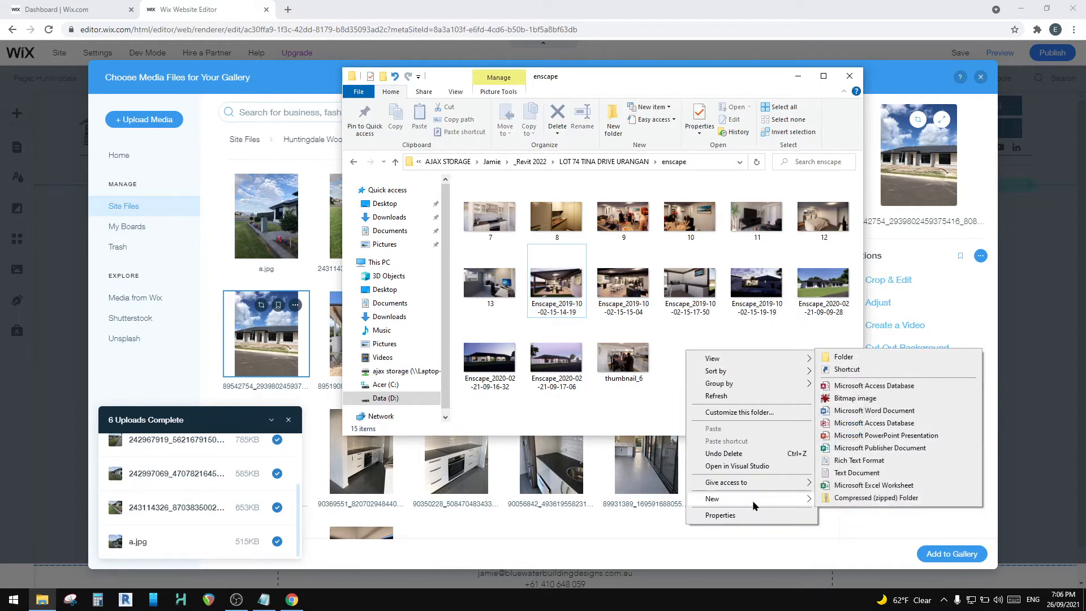
{"action": "left_click", "coordinate": [883, 363]}
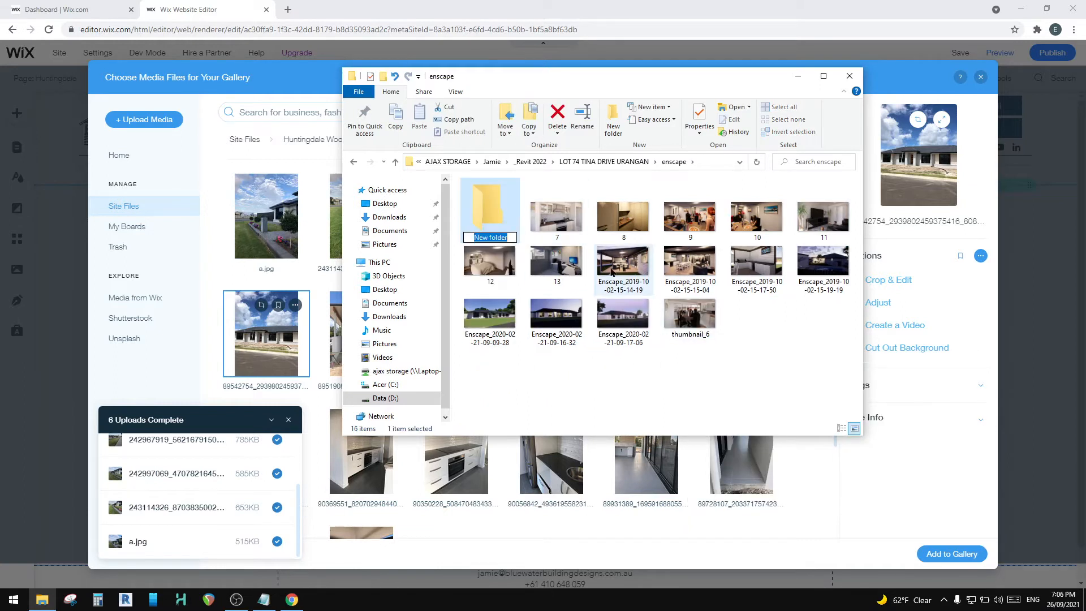
{"action": "type", "text": "web"}
{"action": "key", "text": "Return"}
{"action": "left_click", "coordinate": [554, 234]}
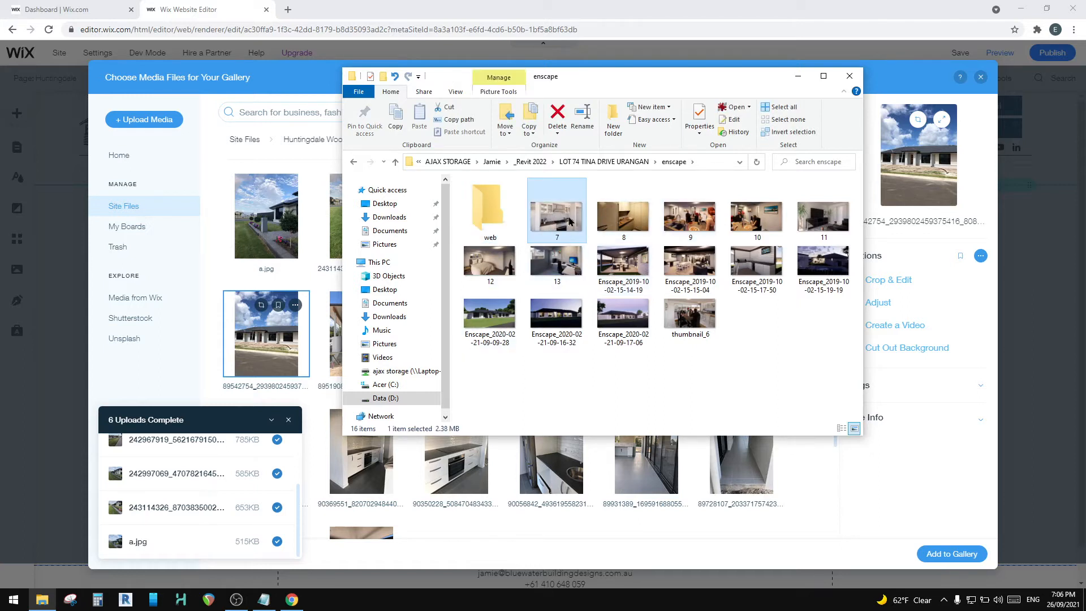
{"action": "double_click", "coordinate": [682, 215]}
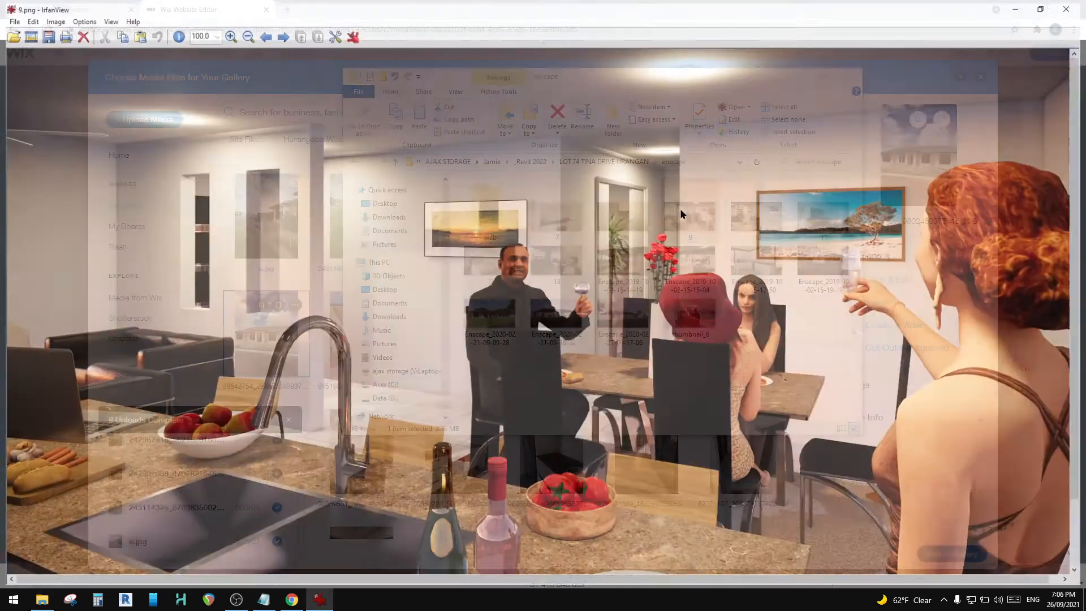
{"action": "left_click", "coordinate": [1083, 5]}
{"action": "double_click", "coordinate": [744, 211]}
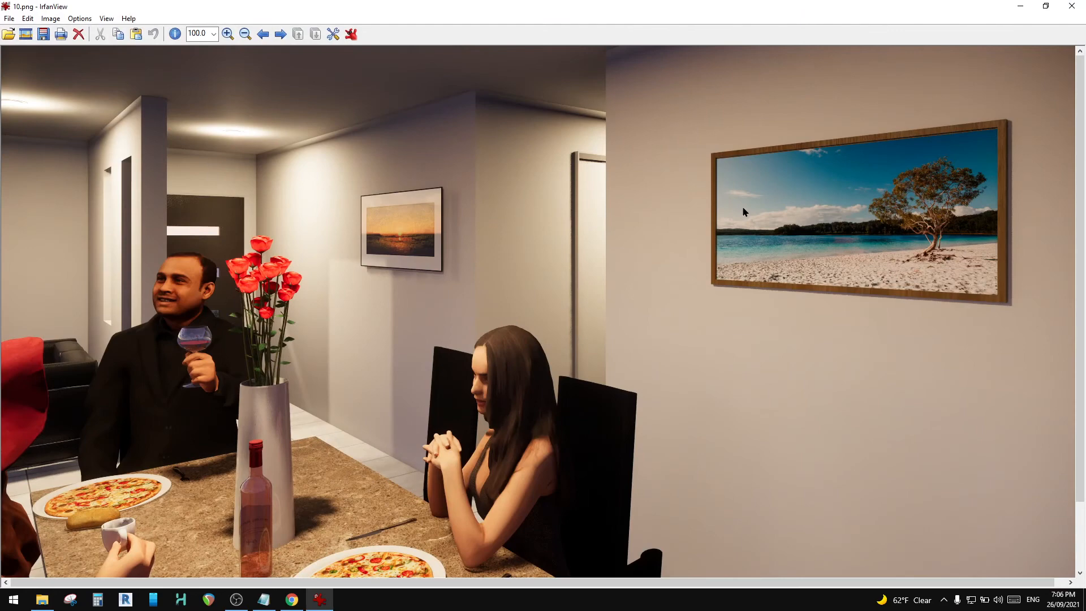
{"action": "left_click", "coordinate": [1072, 6]}
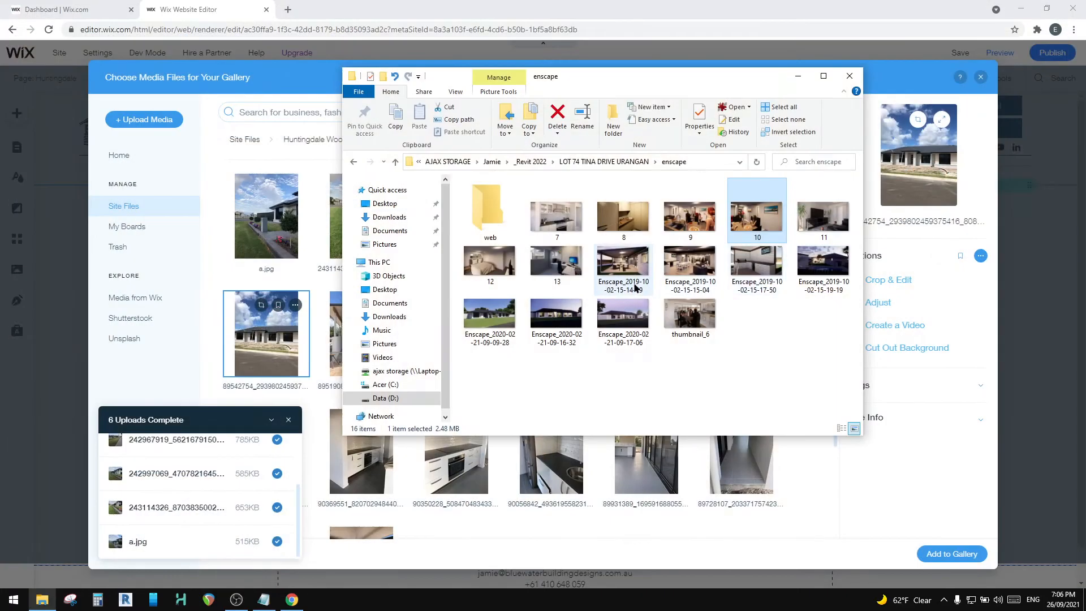
{"action": "double_click", "coordinate": [621, 267]}
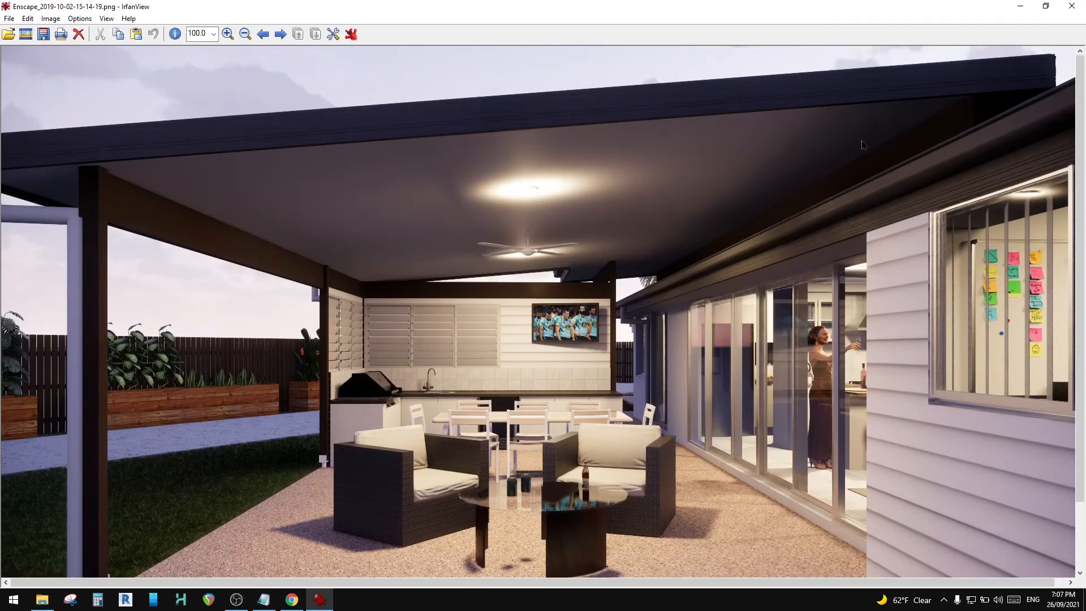
{"action": "left_click", "coordinate": [1079, 10]}
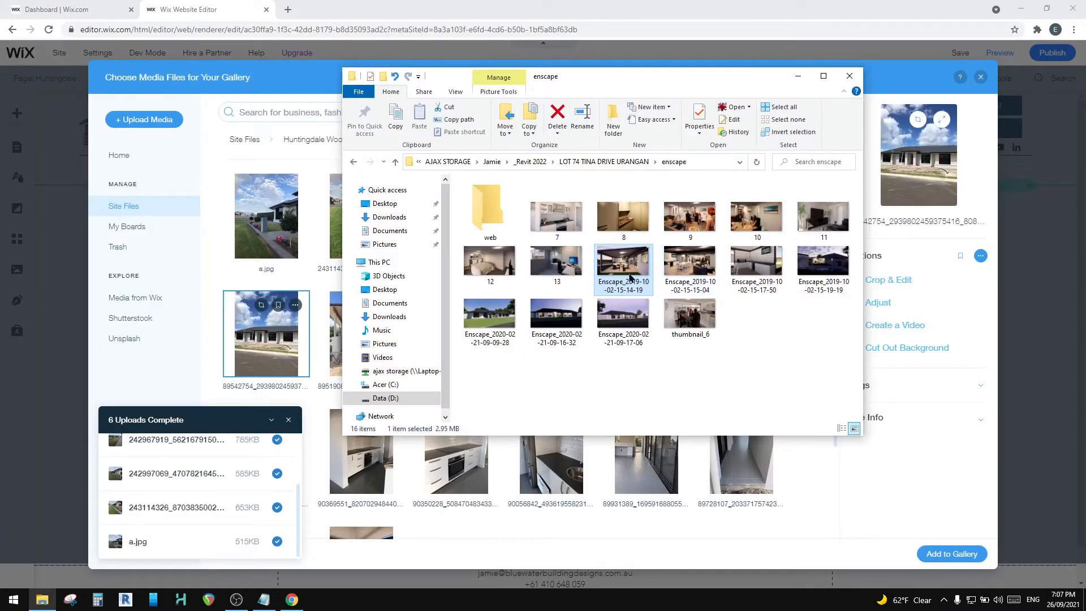
{"action": "right_click", "coordinate": [629, 268]}
{"action": "left_click", "coordinate": [653, 322]}
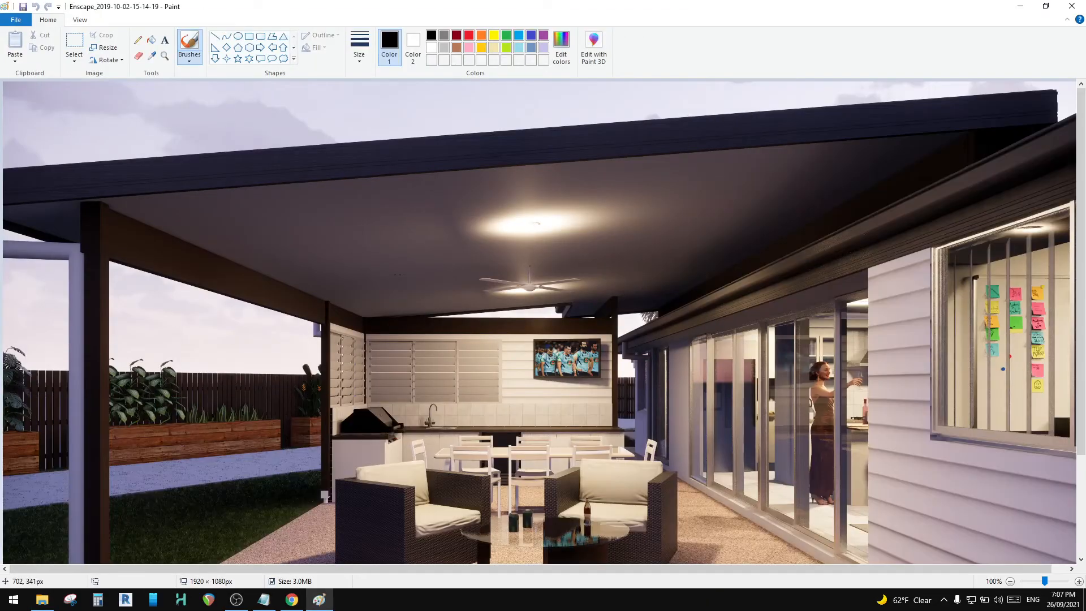
{"action": "scroll", "coordinate": [390, 282], "scroll_direction": "down", "scroll_amount": 1, "text": "ctrl"}
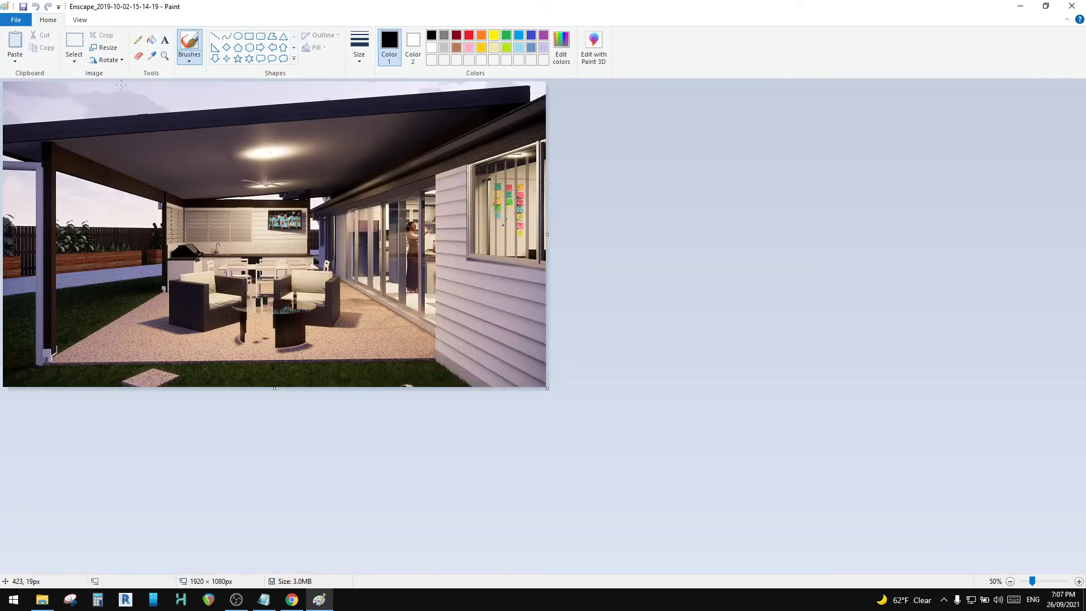
{"action": "left_click", "coordinate": [104, 48]}
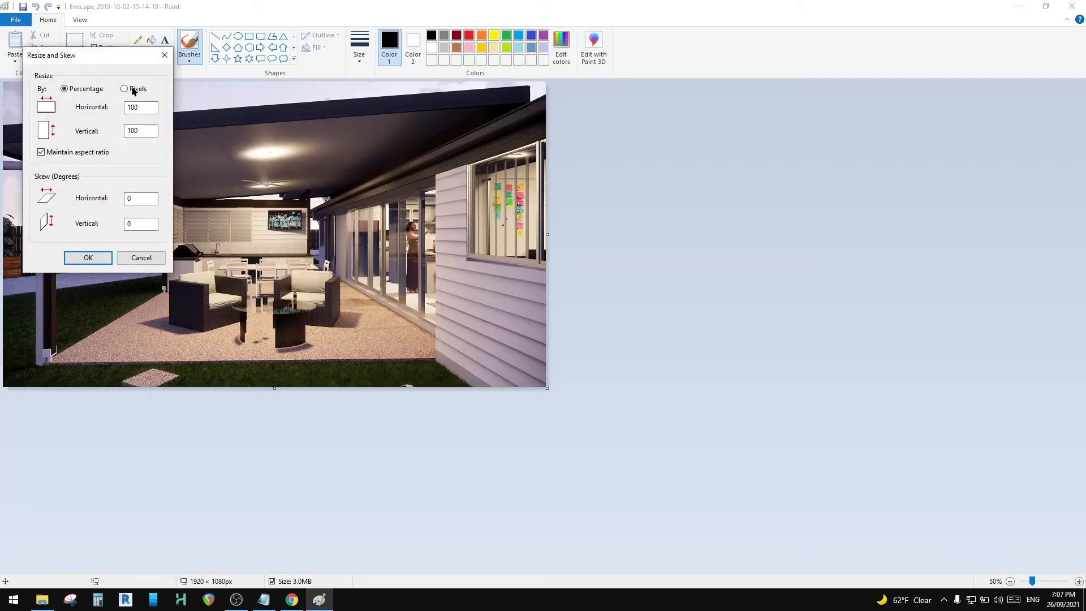
{"action": "double_click", "coordinate": [140, 129]}
{"action": "type", "text": "480"}
{"action": "double_click", "coordinate": [140, 128]}
{"action": "type", "text": "30480"}
{"action": "left_click", "coordinate": [99, 263]}
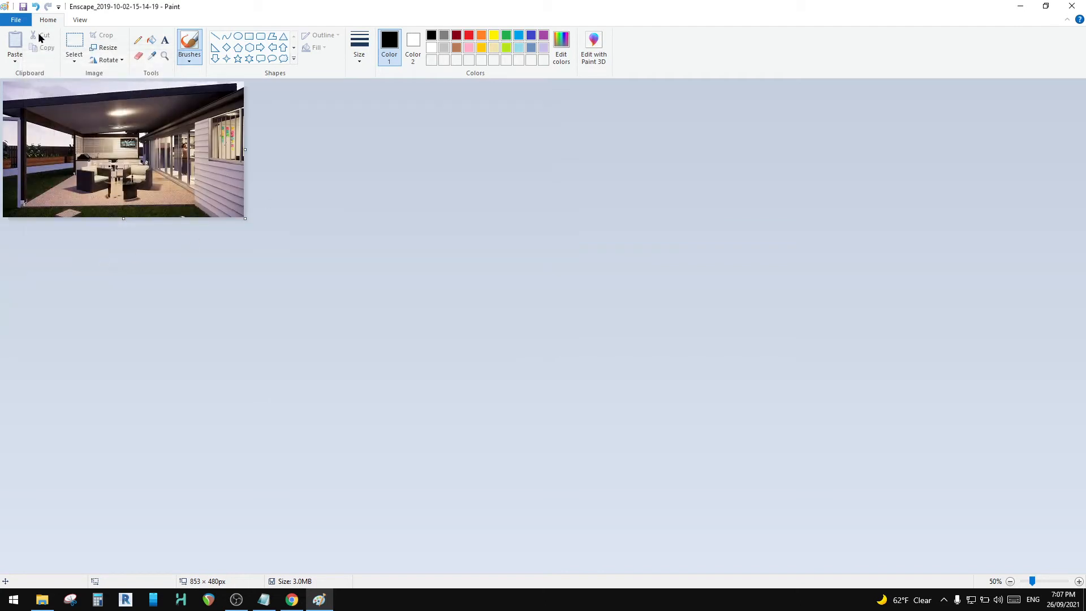
Step: Undo and redo the resize for comparison, and inspect the reduced patio render's quality at different magnifications
{"action": "left_click", "coordinate": [35, 7]}
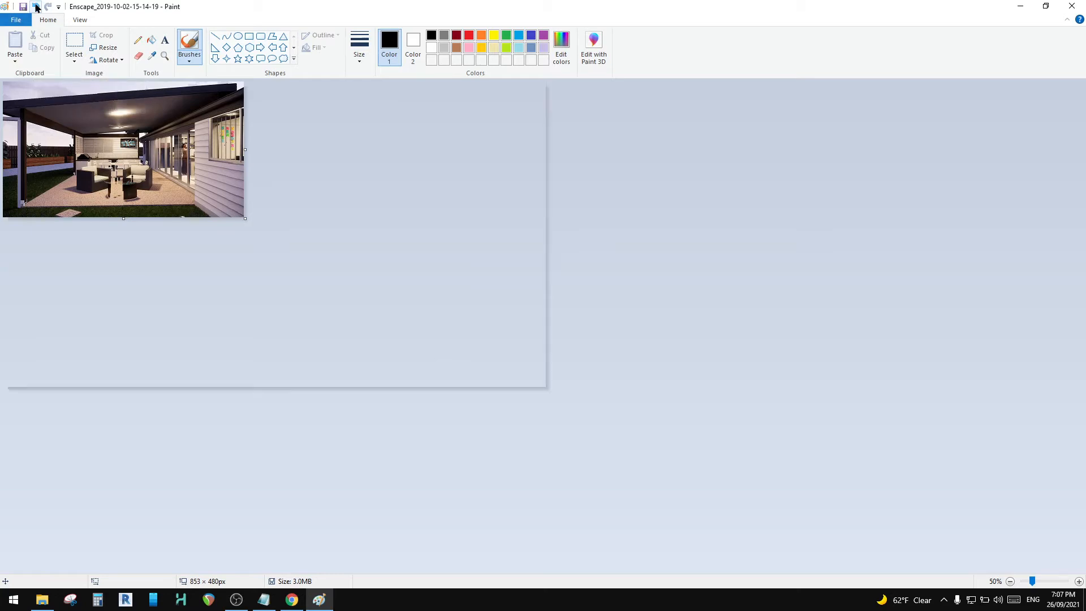
{"action": "left_click", "coordinate": [48, 7]}
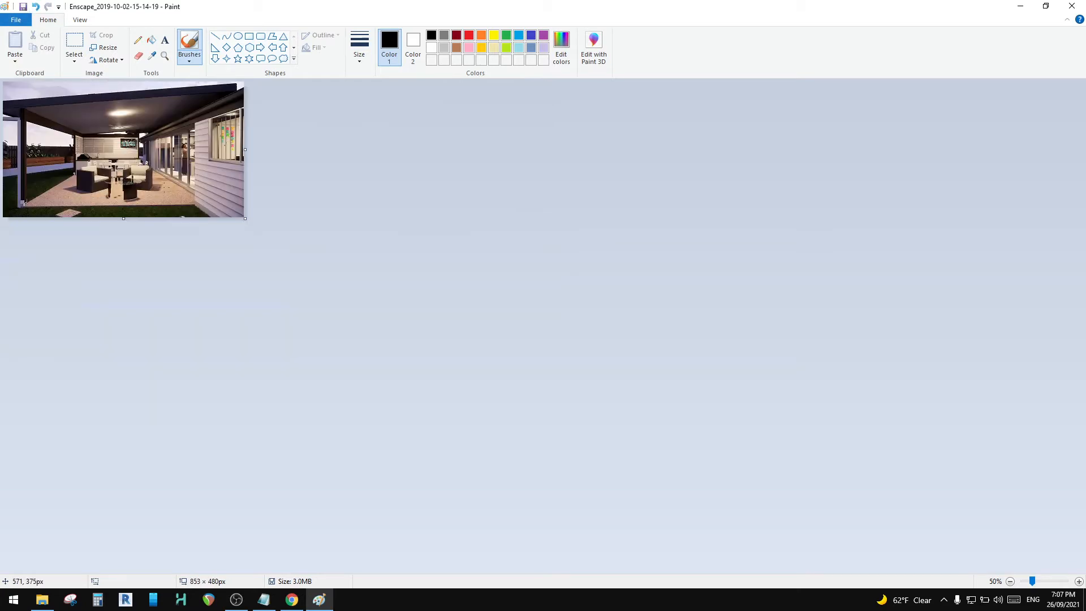
{"action": "scroll", "coordinate": [164, 188], "scroll_direction": "up", "scroll_amount": 2}
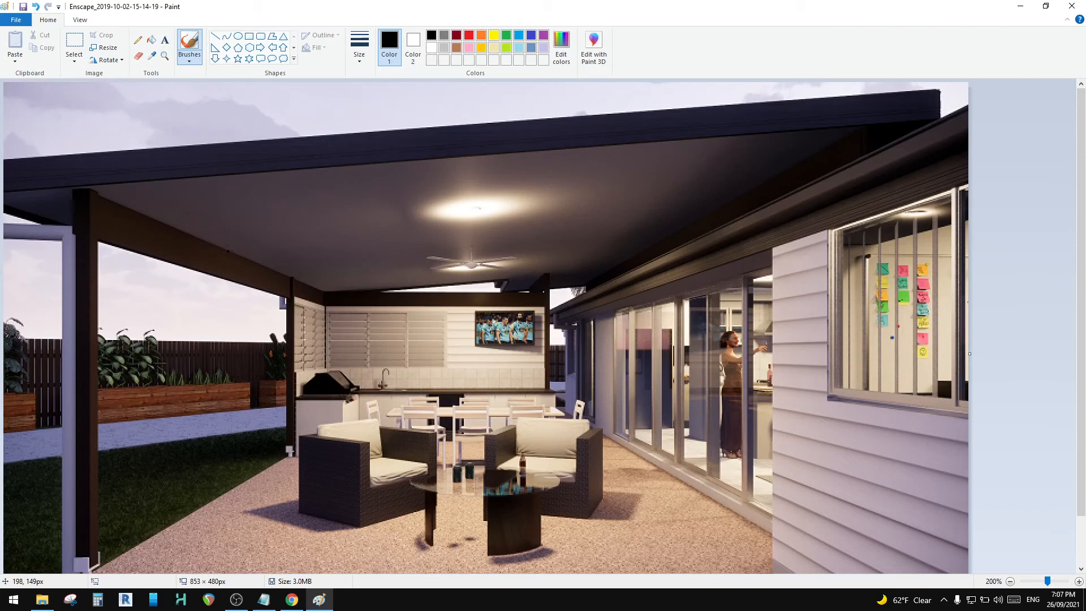
{"action": "scroll", "coordinate": [227, 251], "scroll_direction": "up", "scroll_amount": 1}
{"action": "scroll", "coordinate": [501, 368], "scroll_direction": "down", "scroll_amount": 1}
{"action": "scroll", "coordinate": [506, 369], "scroll_direction": "down", "scroll_amount": 1}
{"action": "scroll", "coordinate": [506, 368], "scroll_direction": "up", "scroll_amount": 1}
{"action": "scroll", "coordinate": [566, 312], "scroll_direction": "down", "scroll_amount": 1}
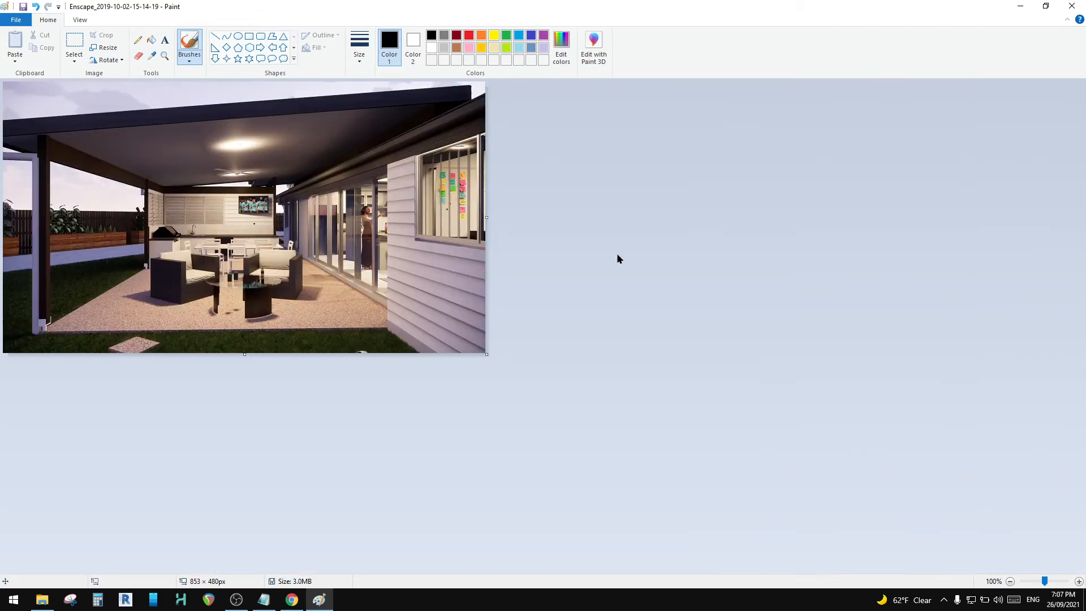
{"action": "left_click", "coordinate": [7, 21]}
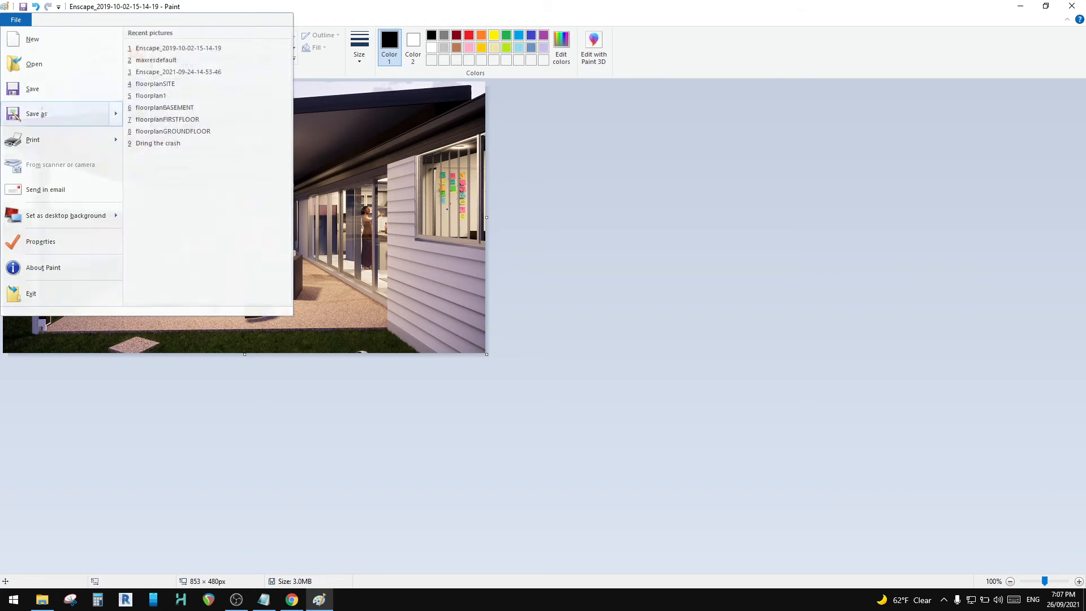
{"action": "left_click", "coordinate": [28, 111]}
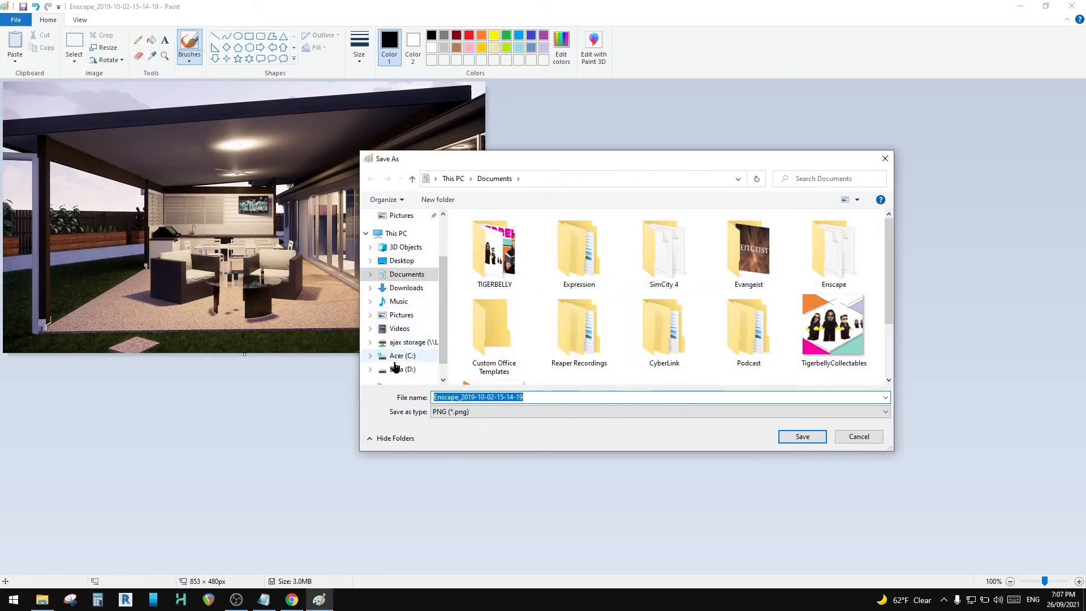
{"action": "left_click", "coordinate": [405, 368]}
{"action": "double_click", "coordinate": [482, 268]}
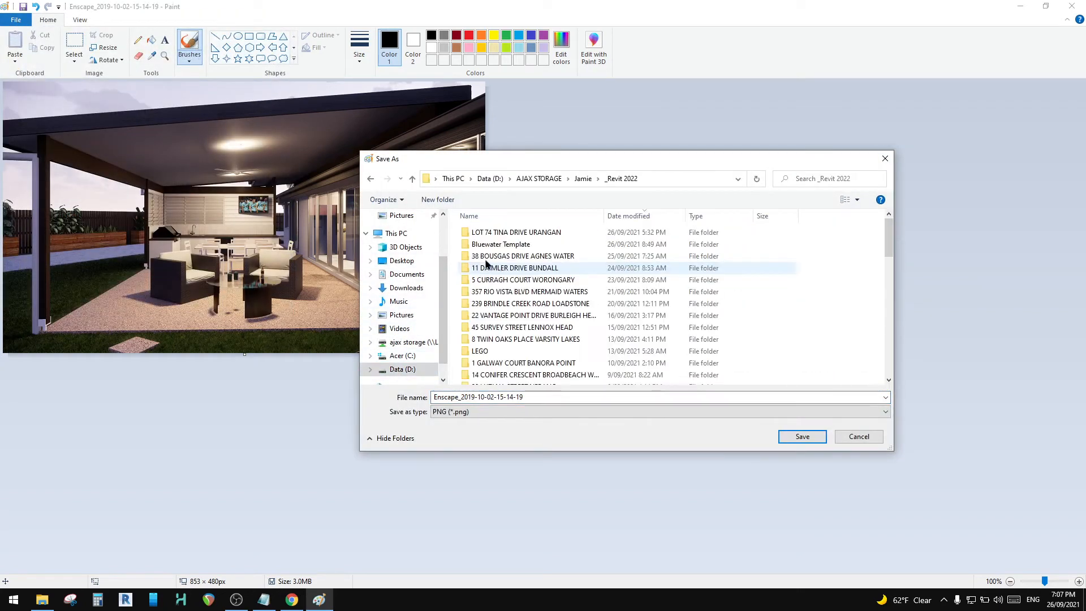
{"action": "double_click", "coordinate": [487, 232]}
{"action": "double_click", "coordinate": [484, 233]}
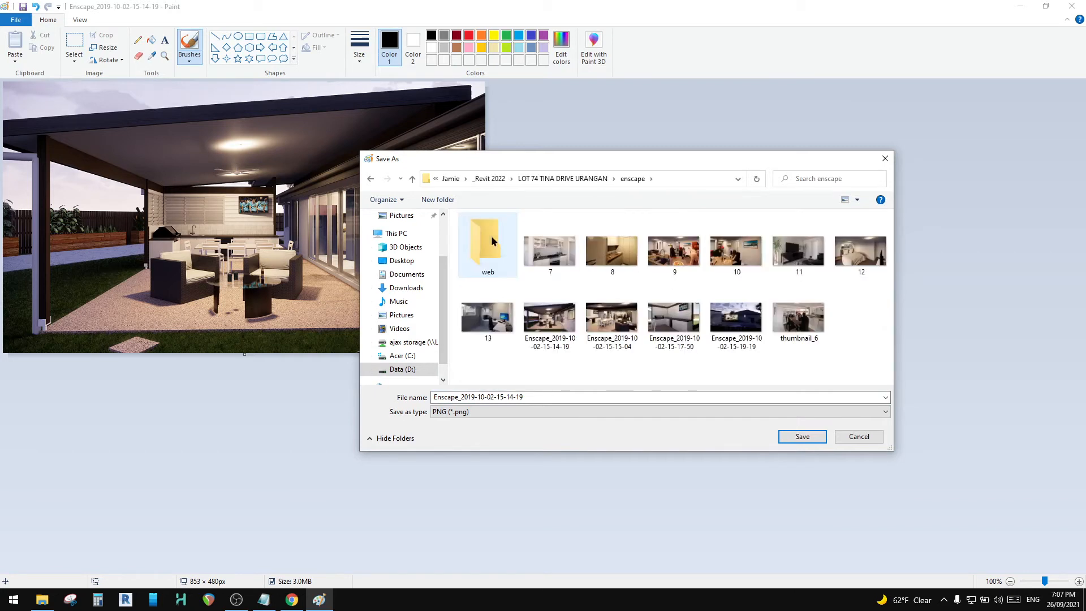
{"action": "double_click", "coordinate": [488, 246]}
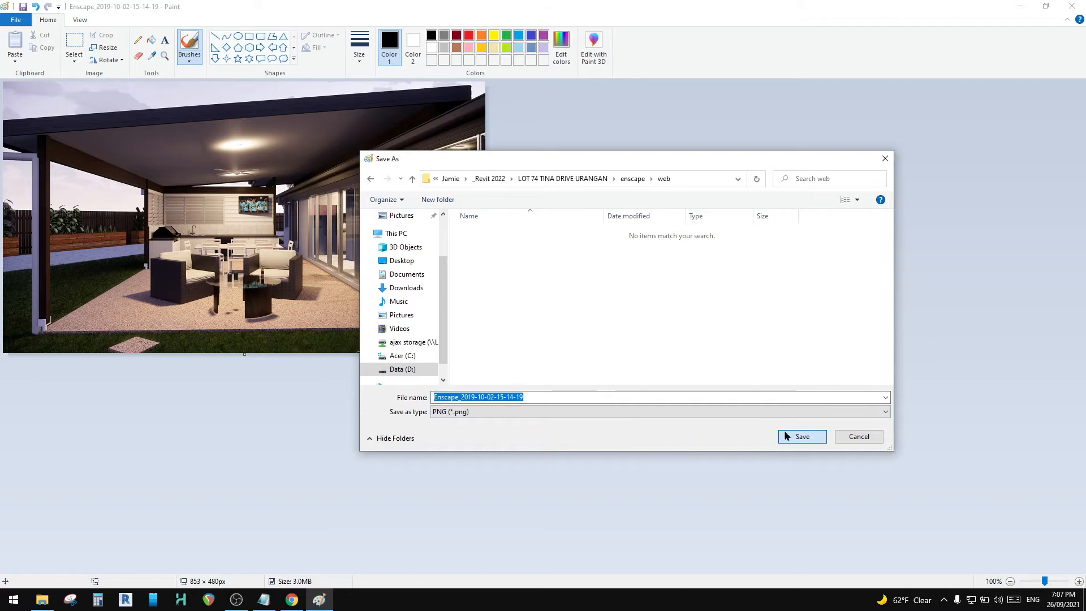
{"action": "key", "text": "Return"}
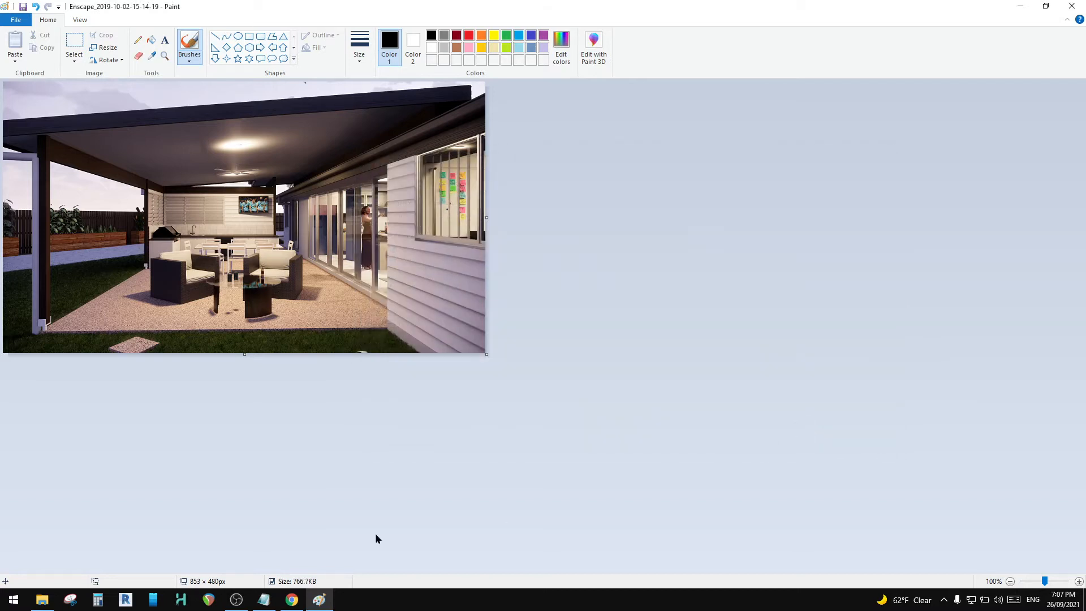
Step: Switch to File Explorer and check the file size of the reduced render in the web folder through its properties
{"action": "left_click", "coordinate": [42, 600]}
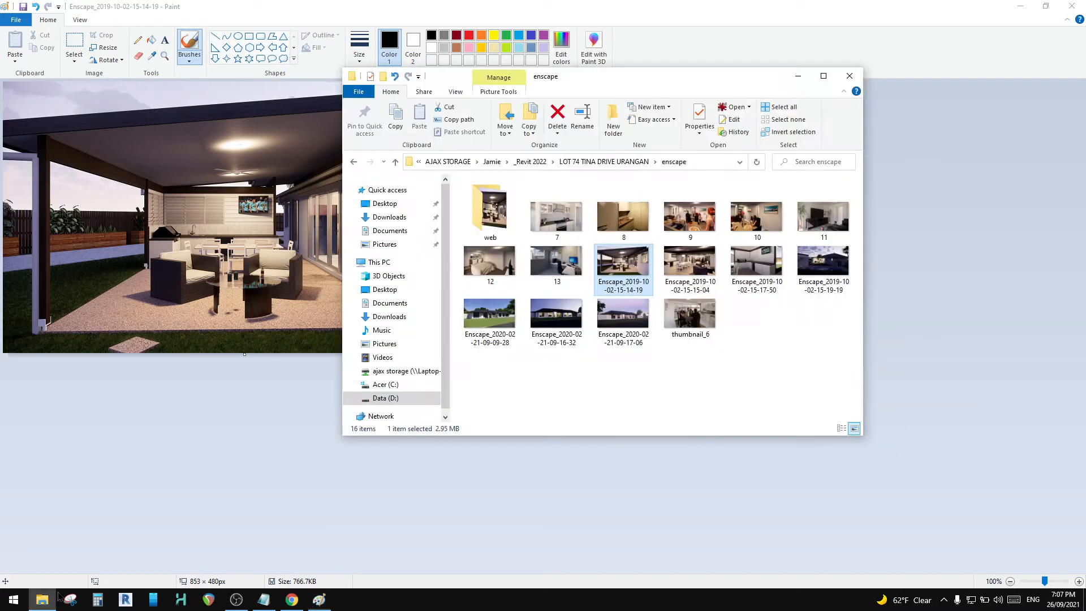
{"action": "double_click", "coordinate": [480, 211]}
{"action": "right_click", "coordinate": [496, 215]}
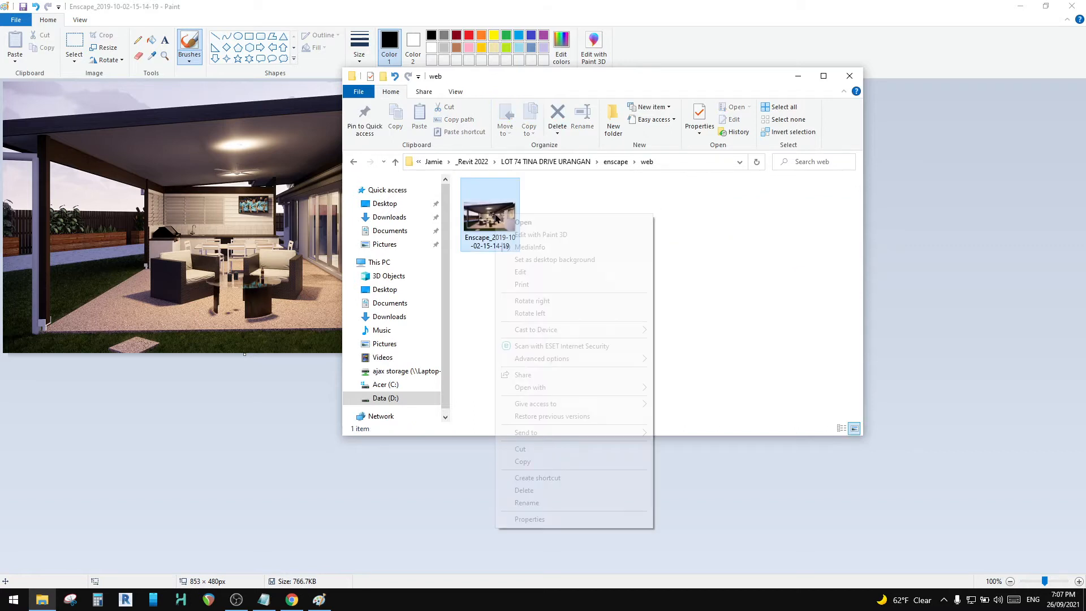
{"action": "left_click", "coordinate": [575, 519]}
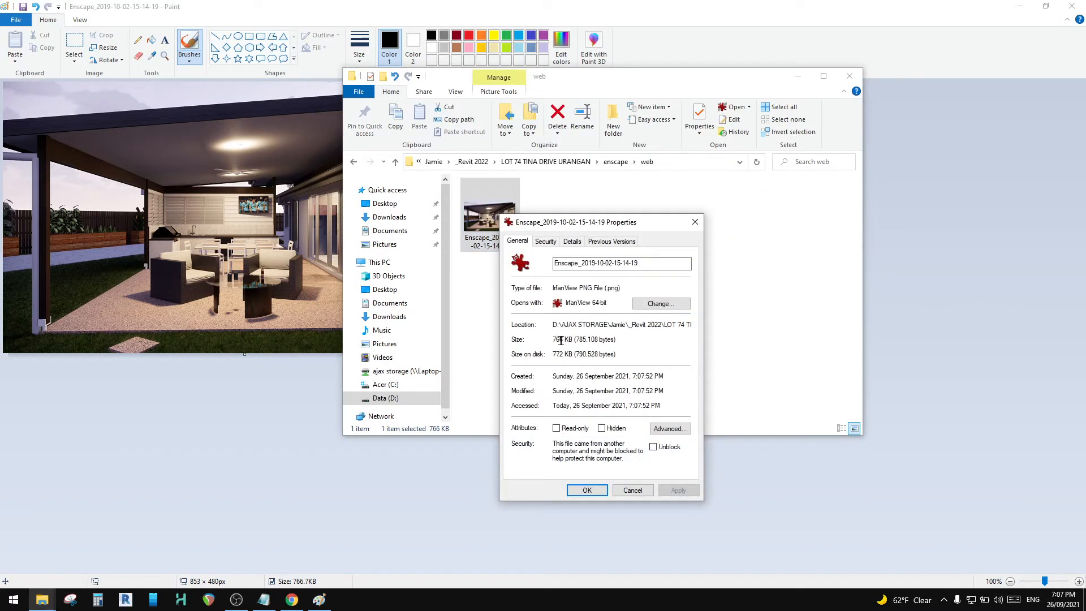
{"action": "left_click", "coordinate": [695, 221]}
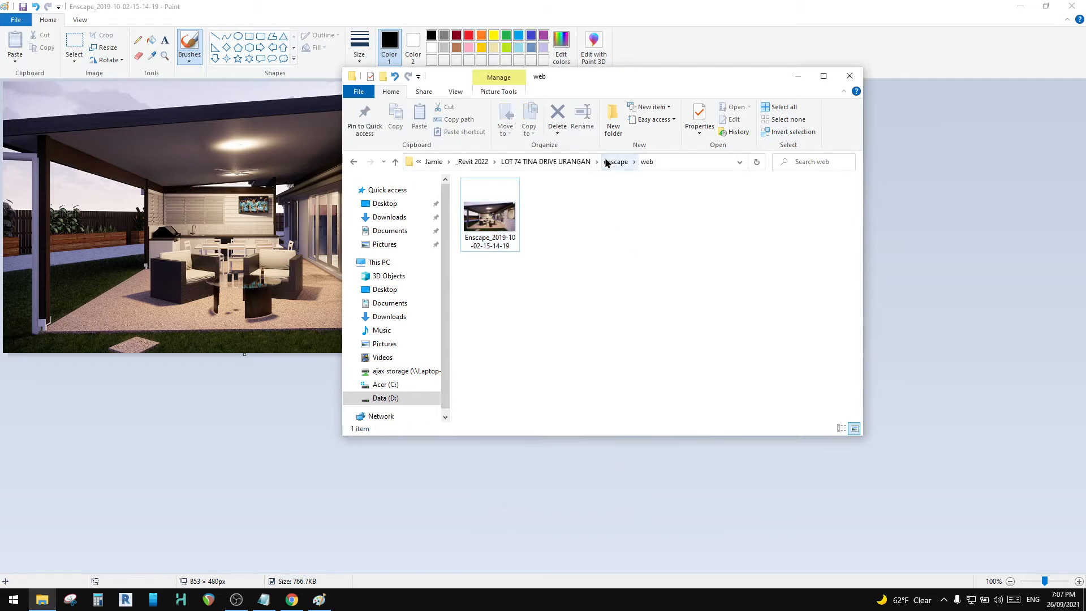
{"action": "left_click", "coordinate": [606, 163]}
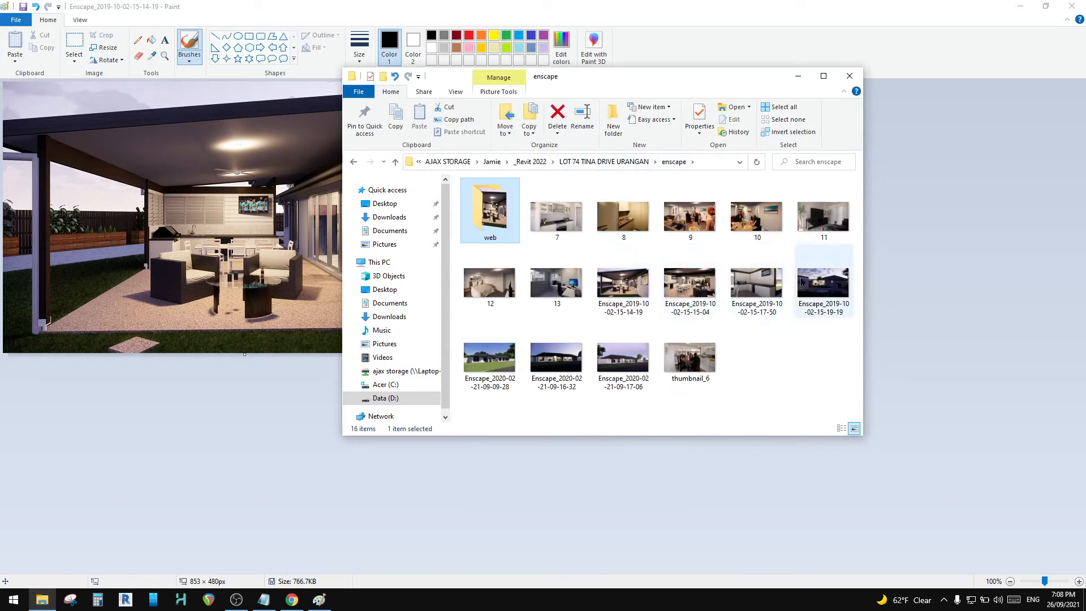
{"action": "right_click", "coordinate": [492, 367]}
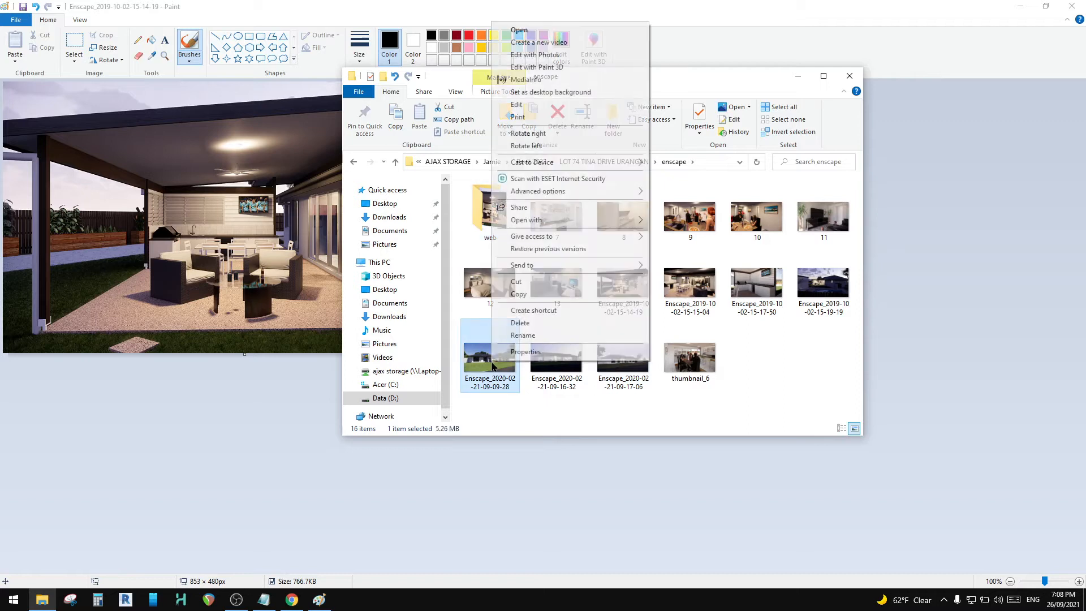
{"action": "left_click", "coordinate": [583, 105]}
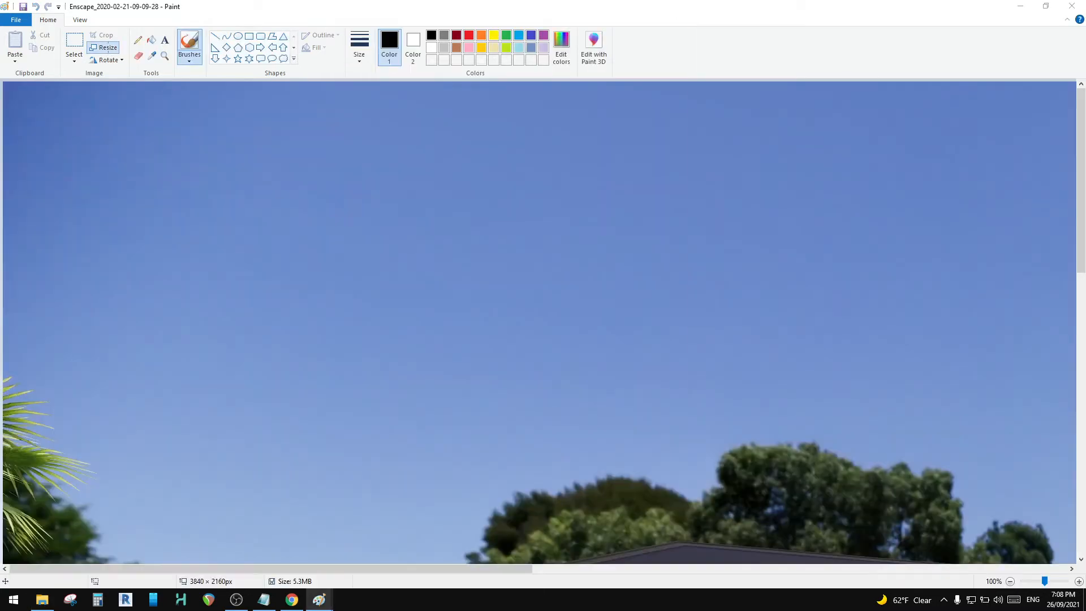
{"action": "left_click", "coordinate": [105, 48]}
{"action": "left_click", "coordinate": [131, 90]}
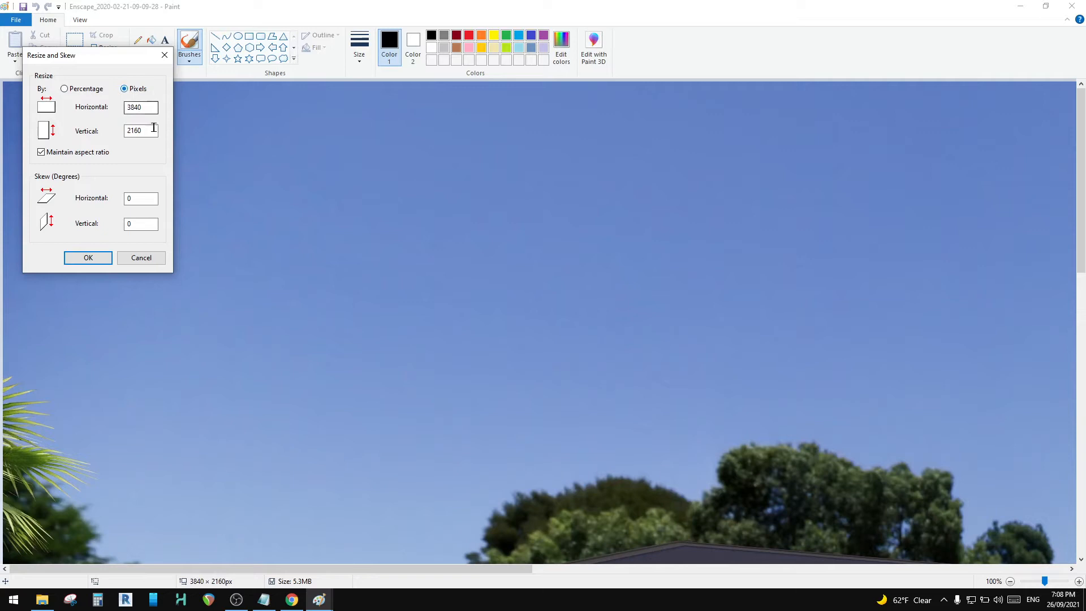
{"action": "left_click_drag", "start_coordinate": [152, 130], "coordinate": [94, 128]}
{"action": "type", "text": "4"}
{"action": "left_click", "coordinate": [97, 257]}
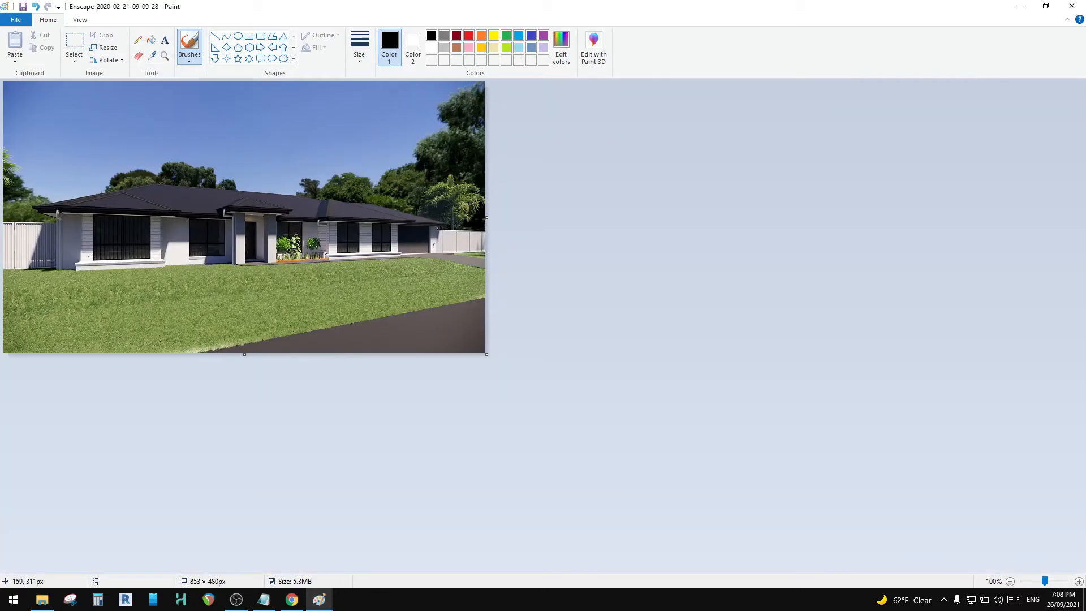
Step: Save the resized daytime exterior render as a JPEG copy in the web folder and close its Paint window
{"action": "left_click", "coordinate": [17, 20]}
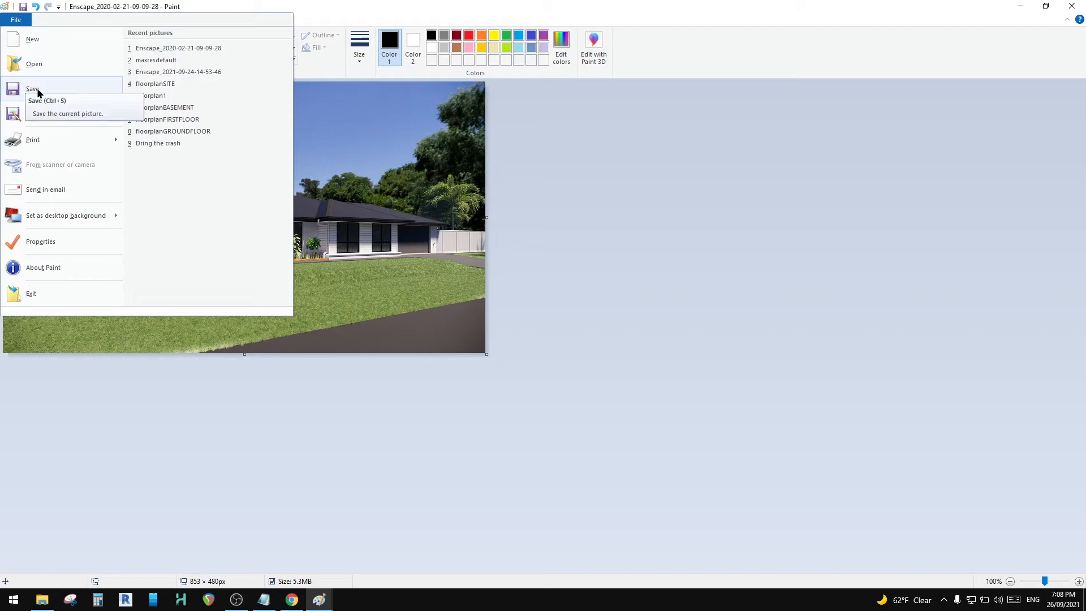
{"action": "left_click", "coordinate": [36, 114]}
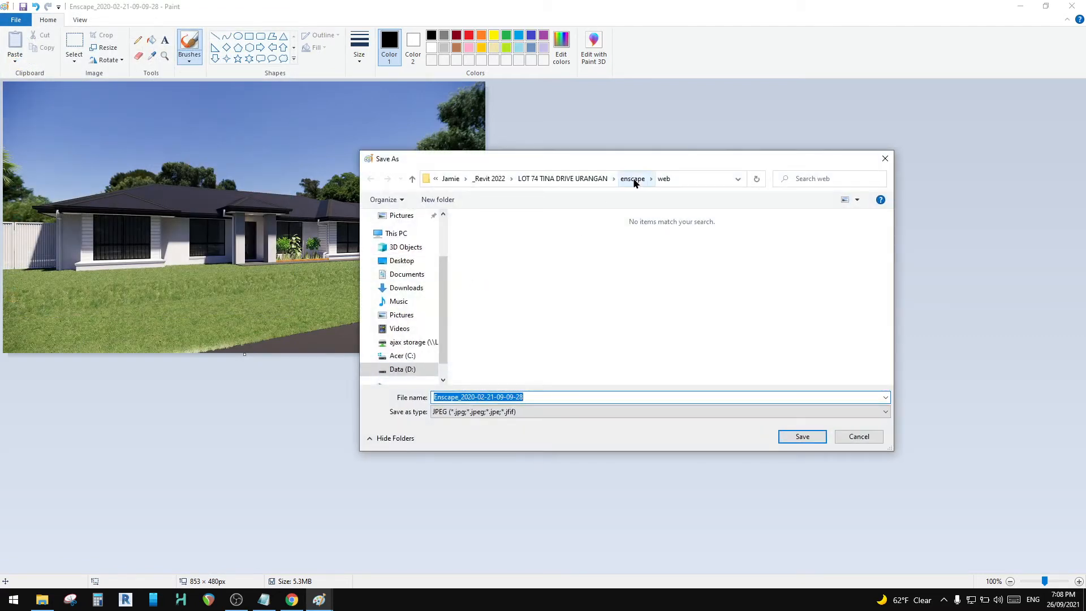
{"action": "left_click", "coordinate": [814, 437]}
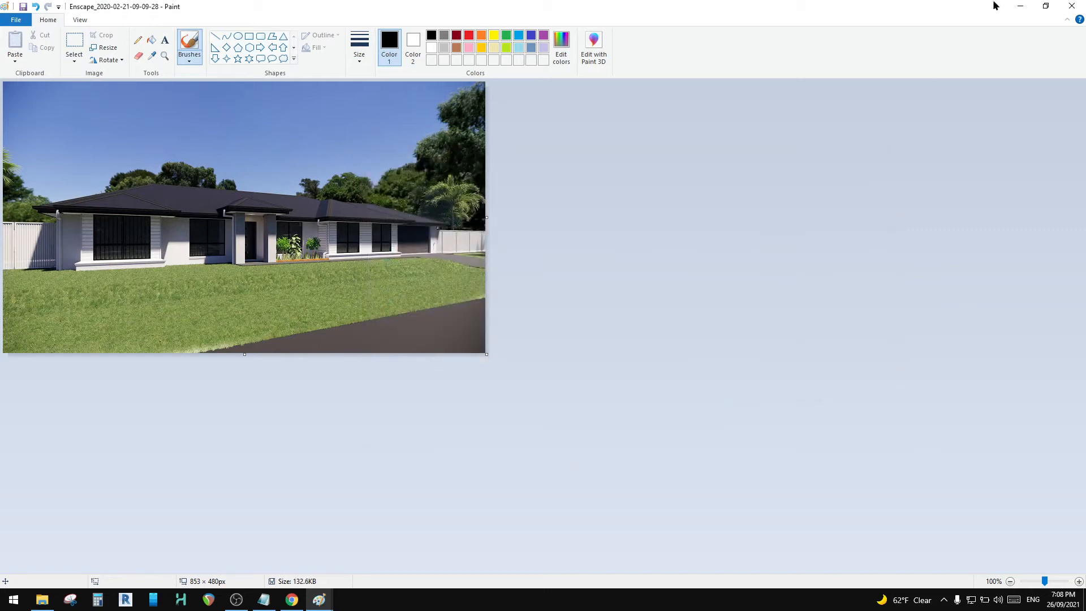
{"action": "left_click", "coordinate": [1083, 11]}
{"action": "double_click", "coordinate": [623, 362]}
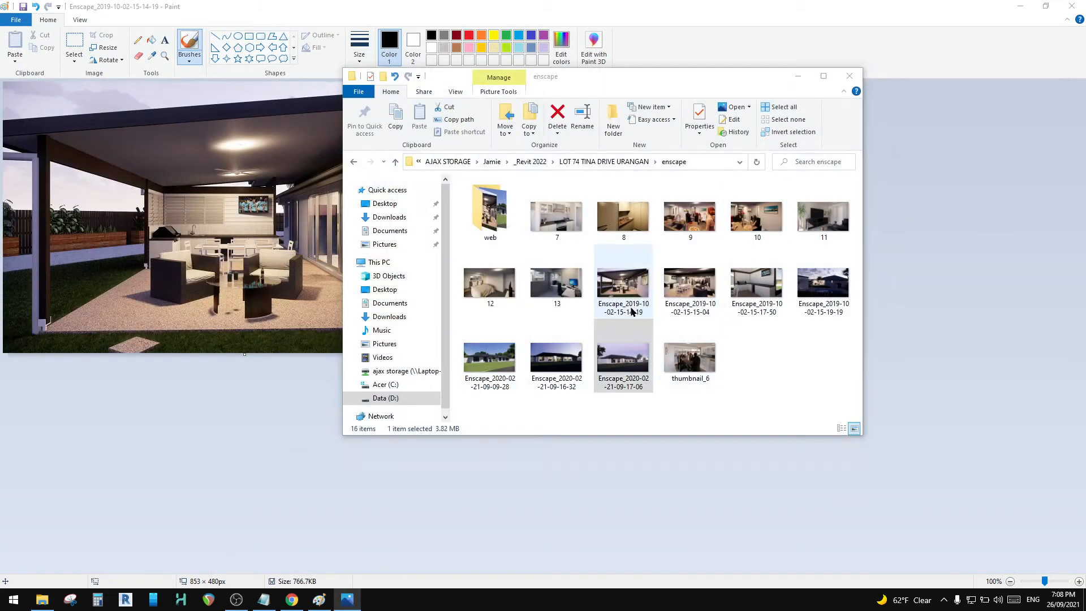
{"action": "left_click", "coordinate": [1082, 10]}
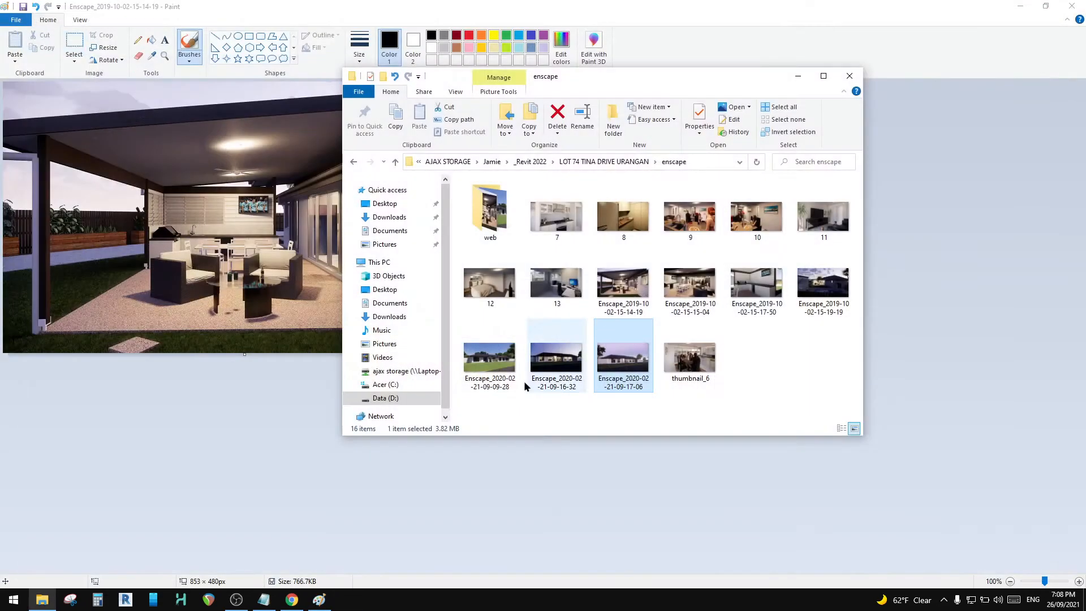
{"action": "right_click", "coordinate": [614, 360]}
{"action": "left_click", "coordinate": [636, 97]}
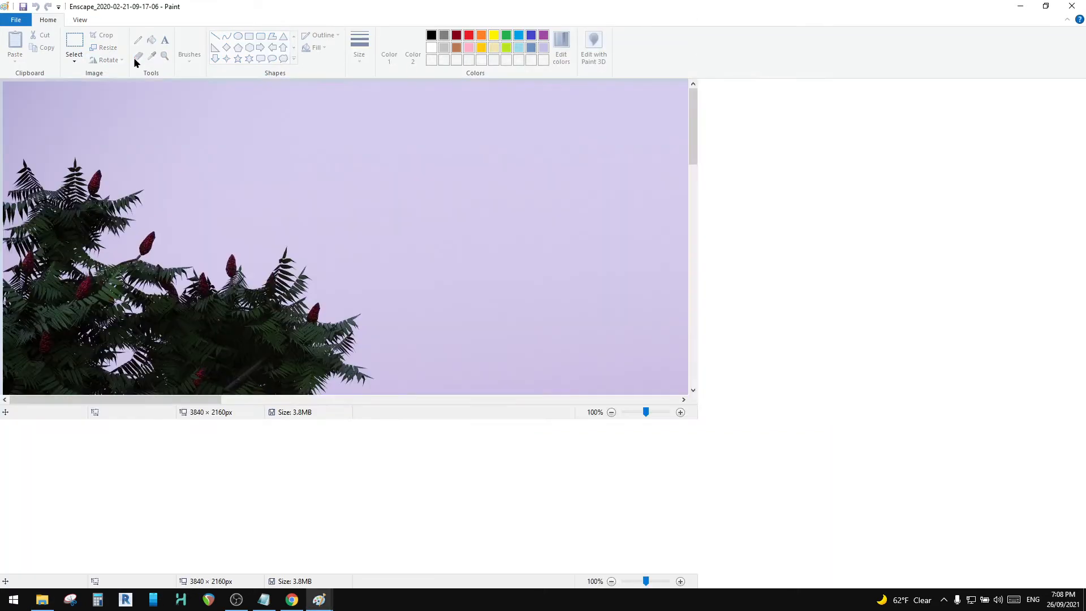
{"action": "left_click", "coordinate": [106, 48]}
{"action": "left_click", "coordinate": [124, 89]}
{"action": "left_click_drag", "start_coordinate": [140, 131], "coordinate": [76, 128]}
{"action": "type", "text": "480"}
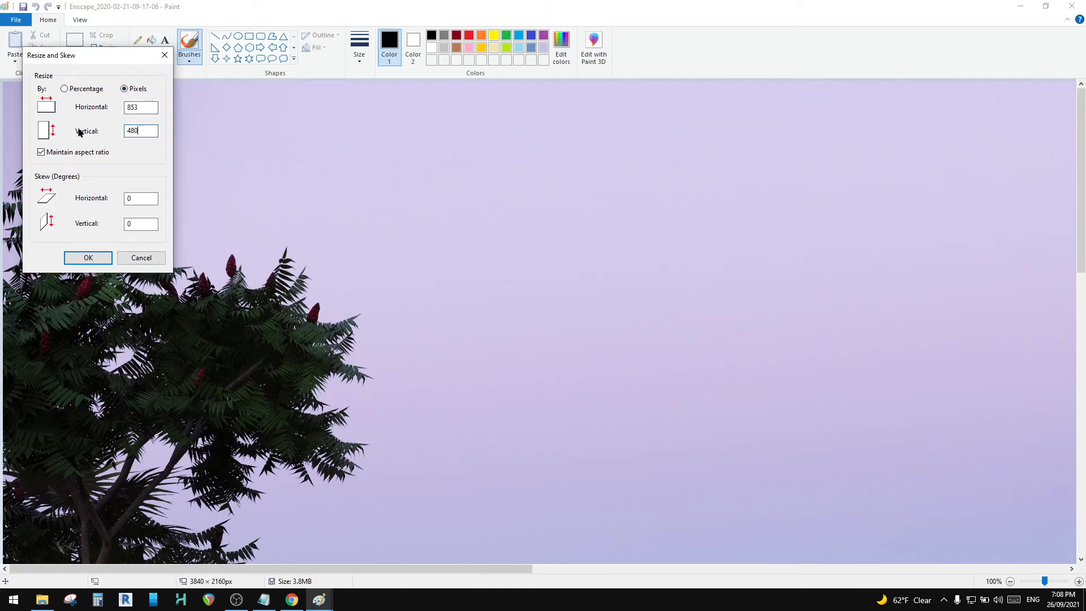
{"action": "left_click", "coordinate": [90, 258]}
Step: Save the resized dusk exterior render as a JPEG copy in the web folder under its existing name
{"action": "left_click", "coordinate": [17, 23]}
{"action": "left_click", "coordinate": [43, 119]}
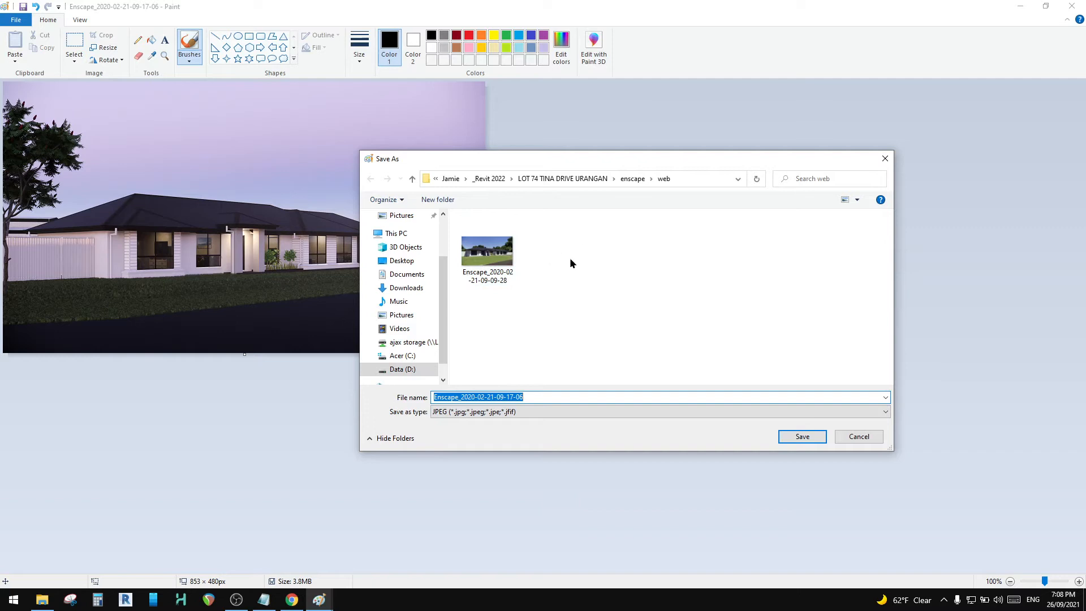
{"action": "left_click", "coordinate": [808, 436]}
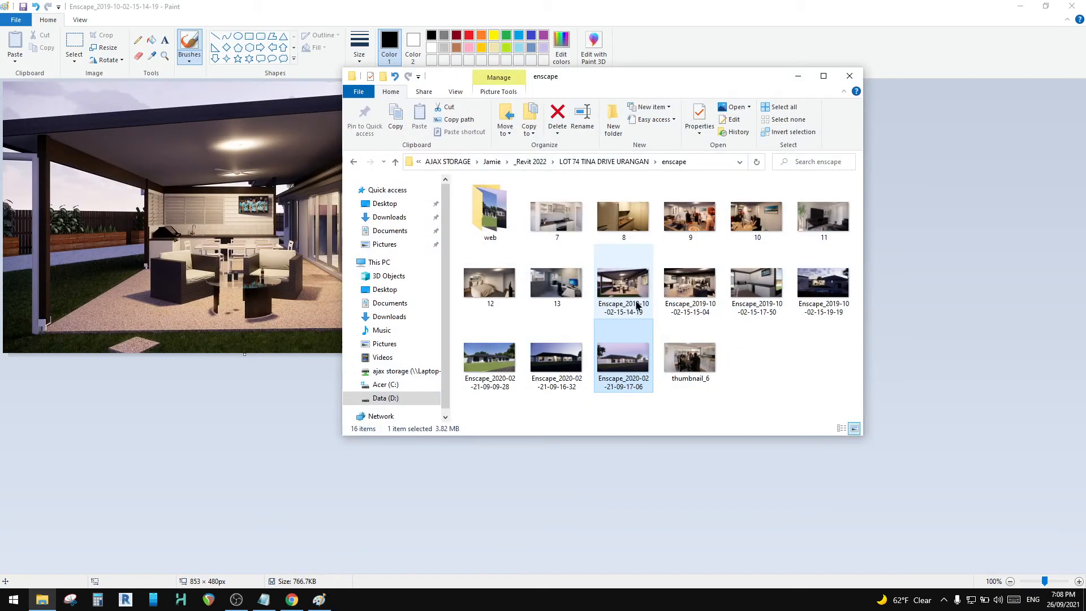
Step: Preview the thumbnail_6 render from the enscape folder in the image viewer
{"action": "right_click", "coordinate": [495, 272]}
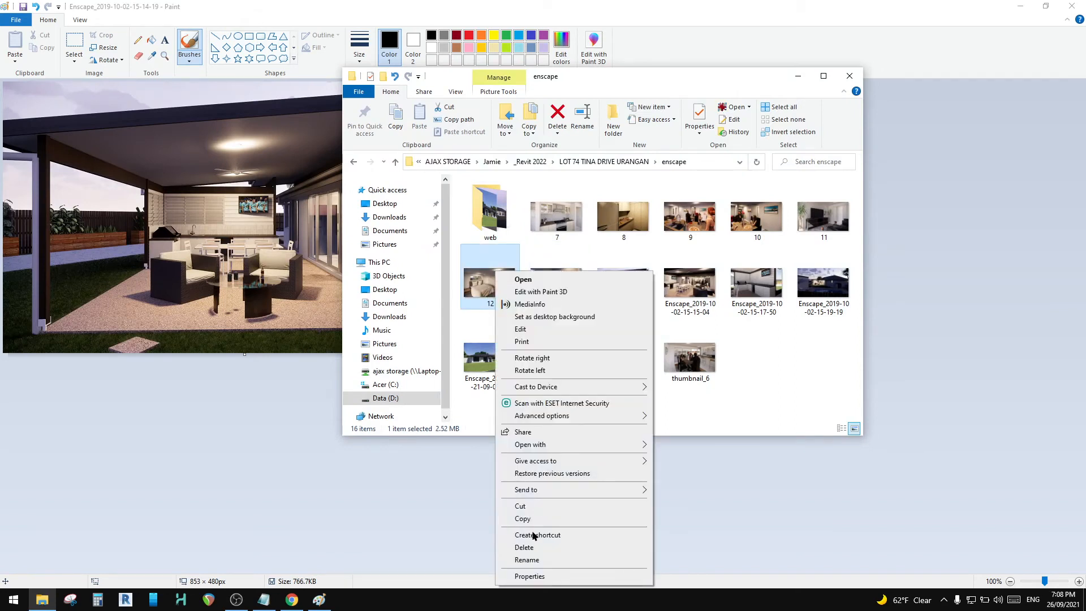
{"action": "left_click", "coordinate": [465, 378]}
{"action": "left_click", "coordinate": [684, 353]}
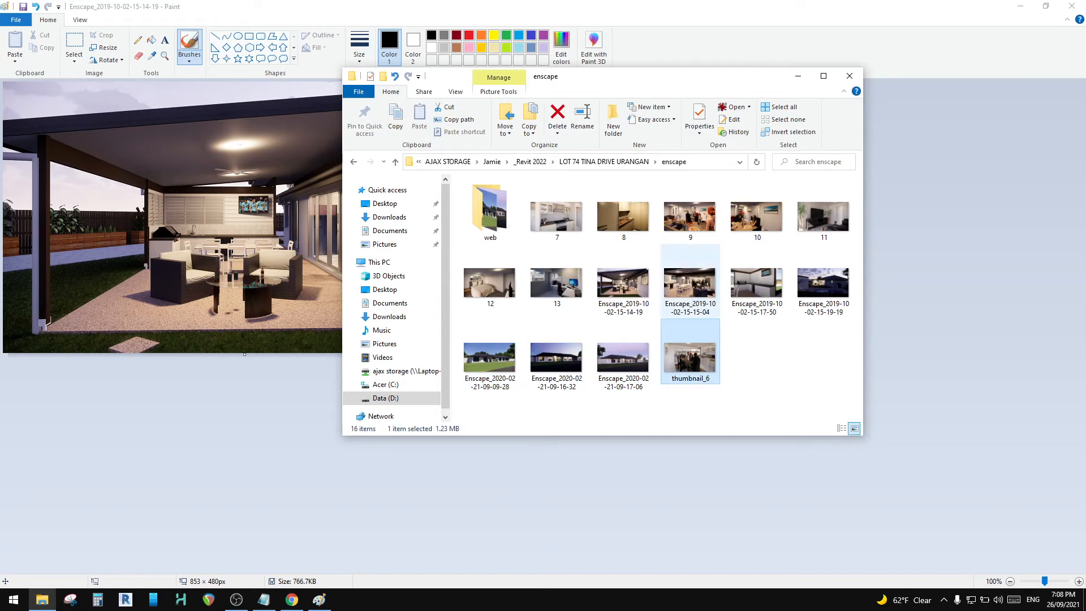
{"action": "double_click", "coordinate": [701, 368]}
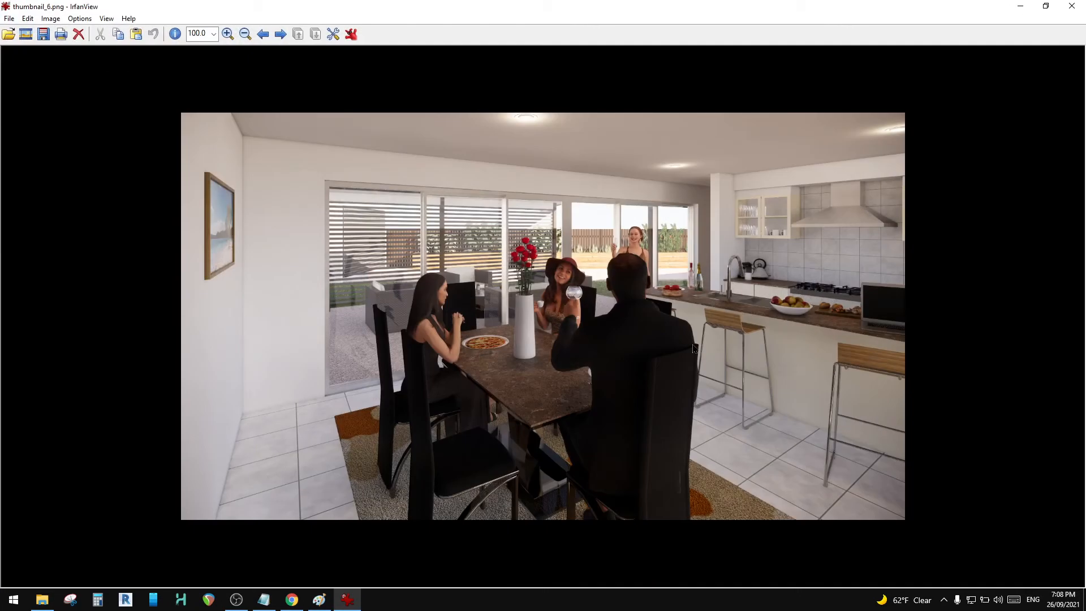
{"action": "left_click", "coordinate": [1072, 5]}
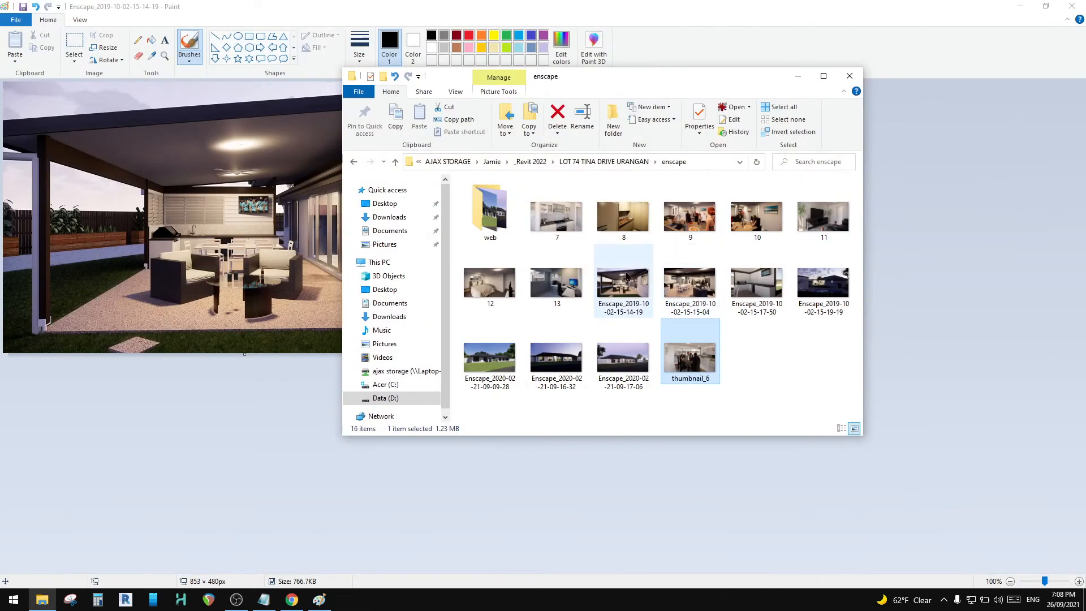
{"action": "double_click", "coordinate": [692, 290]}
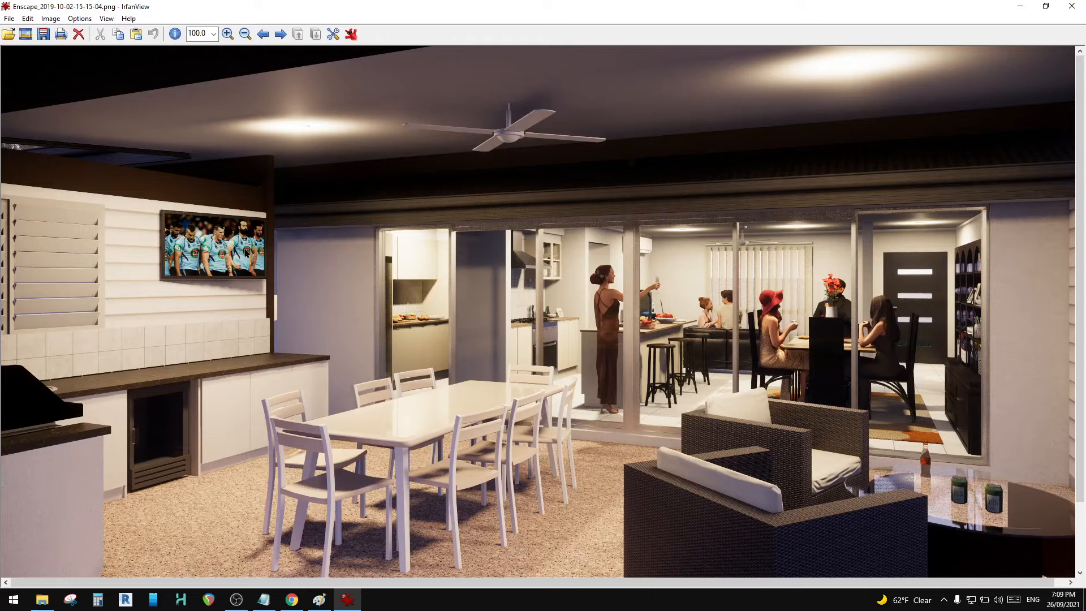
{"action": "left_click", "coordinate": [1072, 6]}
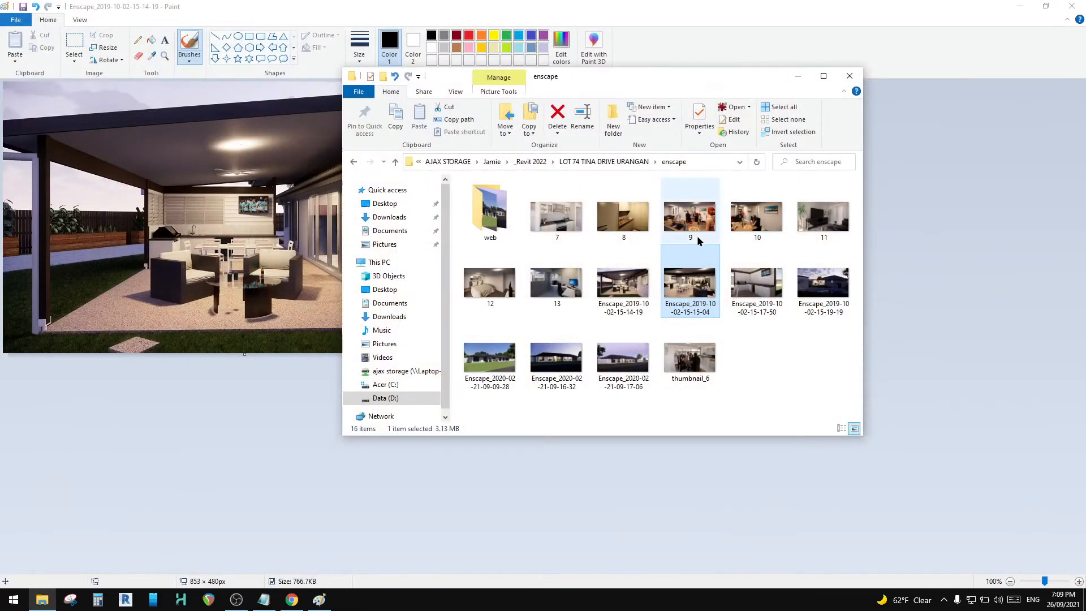
{"action": "right_click", "coordinate": [688, 287]}
{"action": "left_click", "coordinate": [733, 340]}
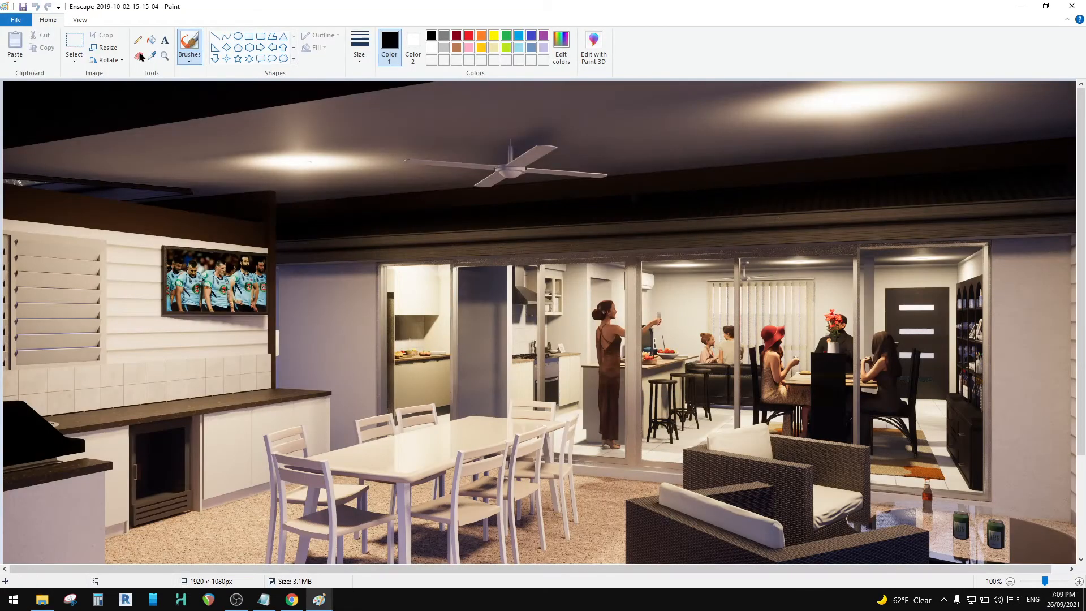
{"action": "left_click", "coordinate": [105, 47]}
{"action": "left_click", "coordinate": [139, 92]}
{"action": "left_click_drag", "start_coordinate": [152, 131], "coordinate": [116, 130]}
{"action": "type", "text": "480"}
{"action": "key", "text": "Return"}
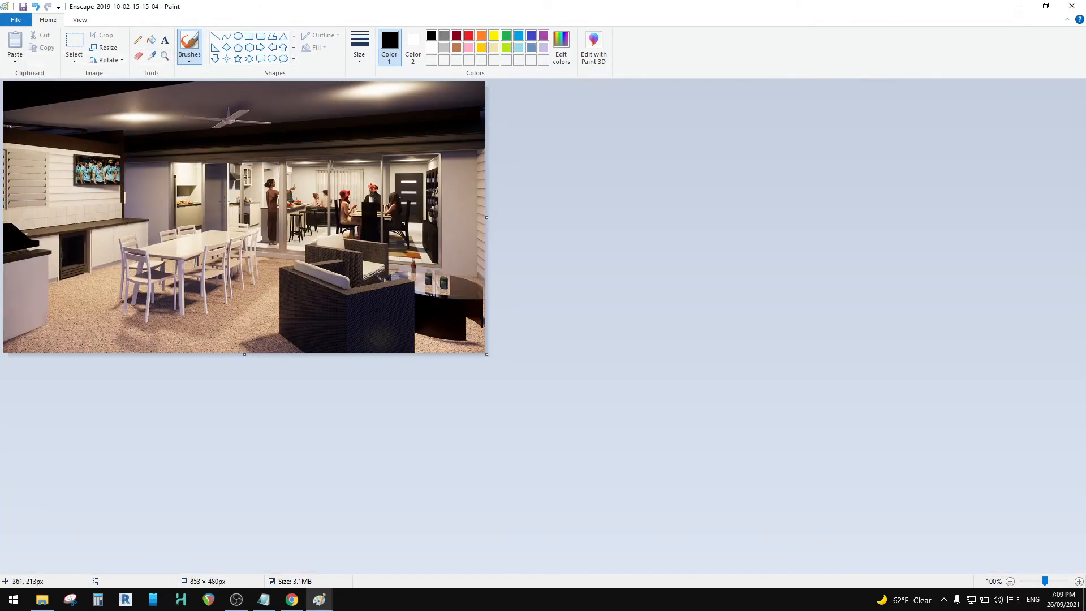
{"action": "left_click", "coordinate": [16, 19]}
{"action": "left_click", "coordinate": [58, 112]}
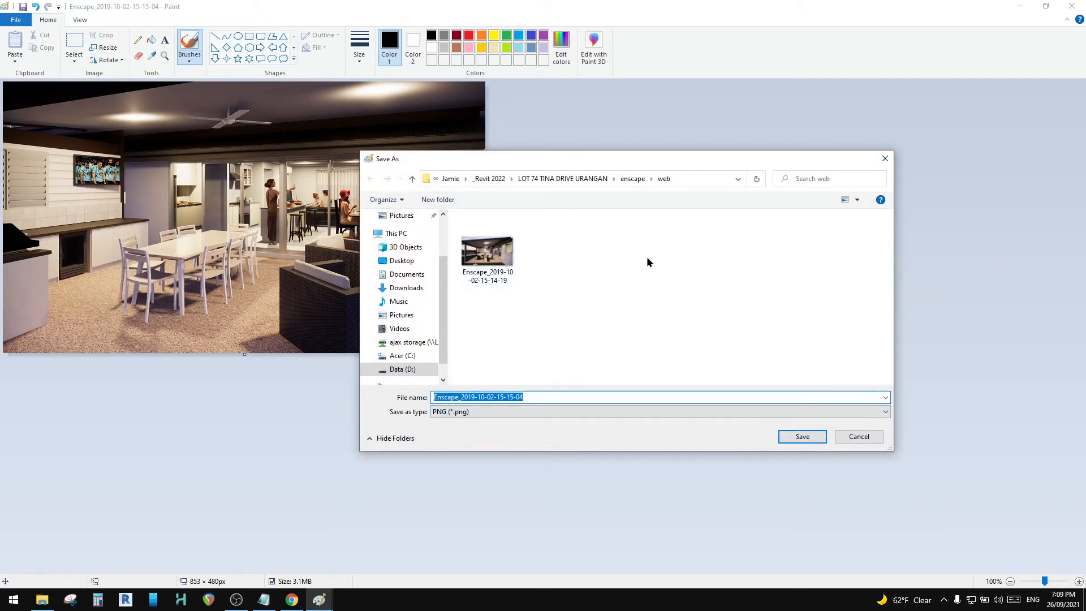
{"action": "left_click", "coordinate": [804, 435]}
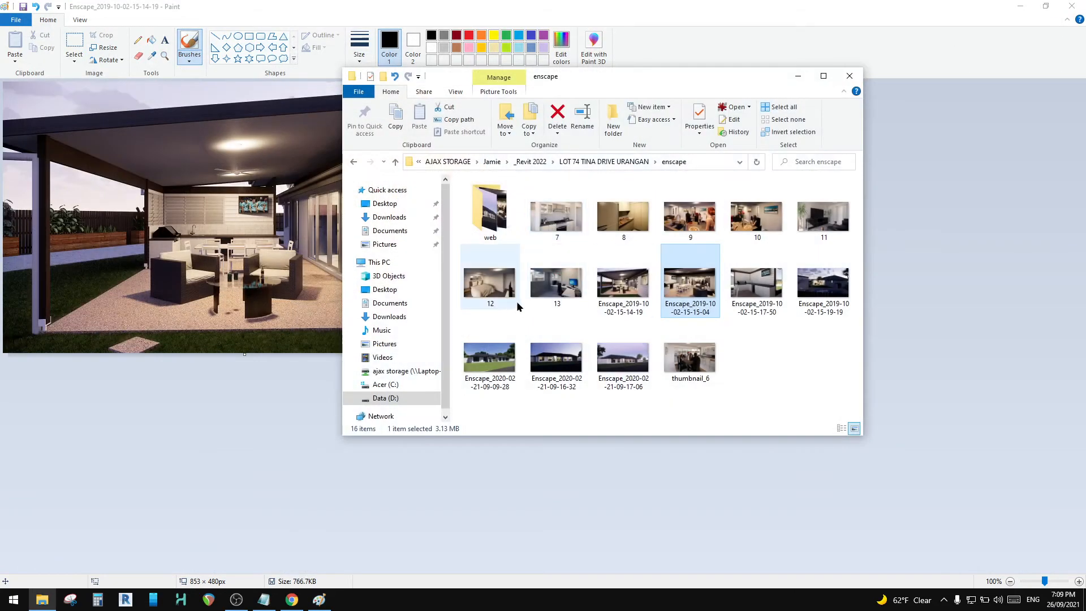
Step: Preview the home office render 13 from the enscape folder and open it in Paint for editing
{"action": "double_click", "coordinate": [544, 292]}
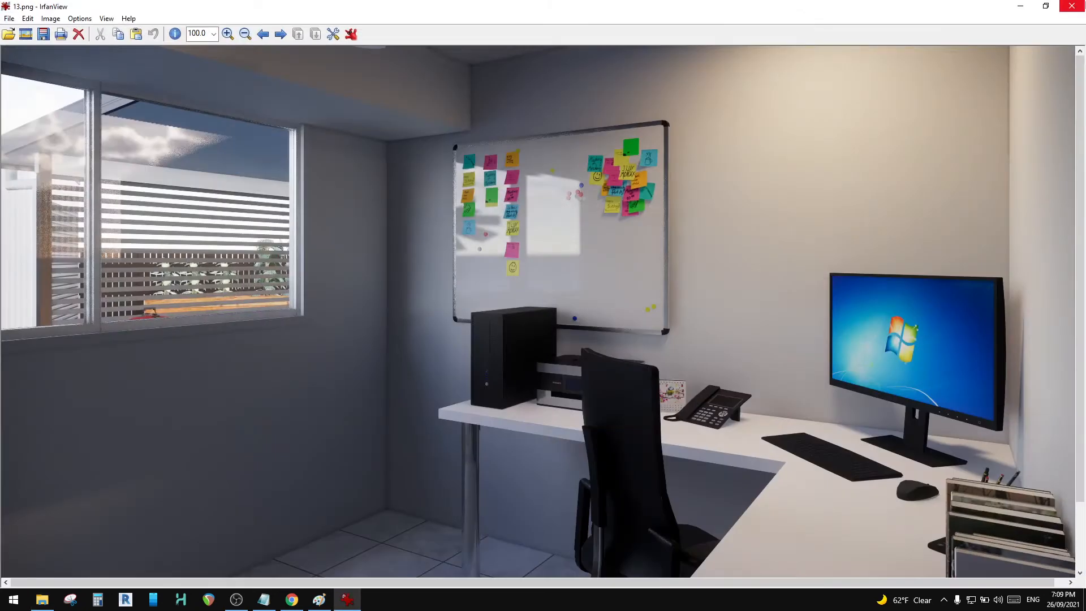
{"action": "left_click", "coordinate": [1075, 7]}
{"action": "right_click", "coordinate": [565, 265]}
{"action": "left_click", "coordinate": [588, 323]}
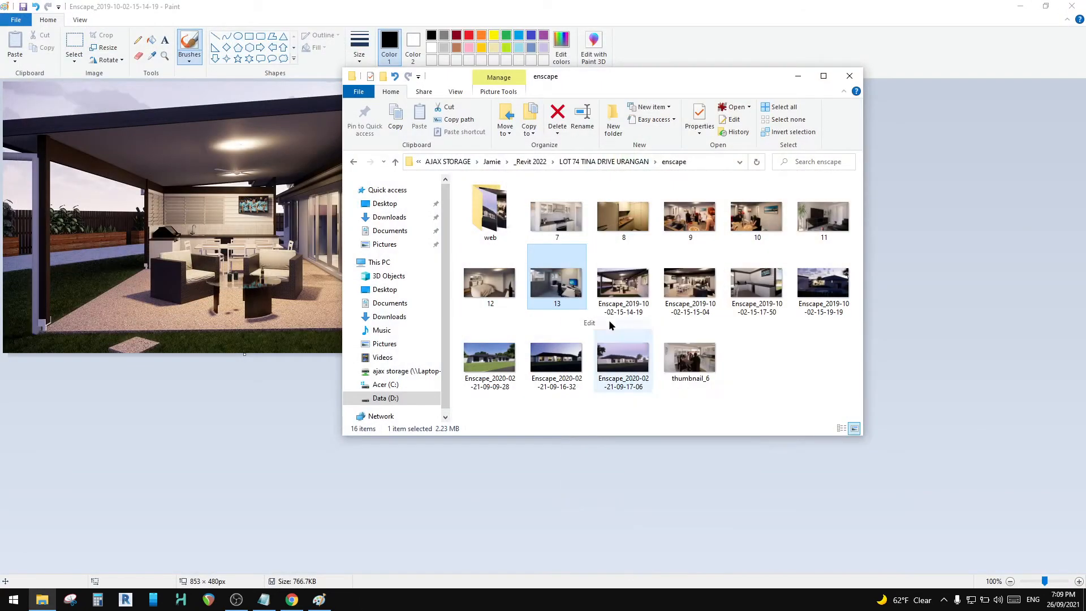
Step: Resize render 13 proportionally to 480 pixels high and save a PNG copy in the web folder under its existing name
{"action": "left_click", "coordinate": [104, 48]}
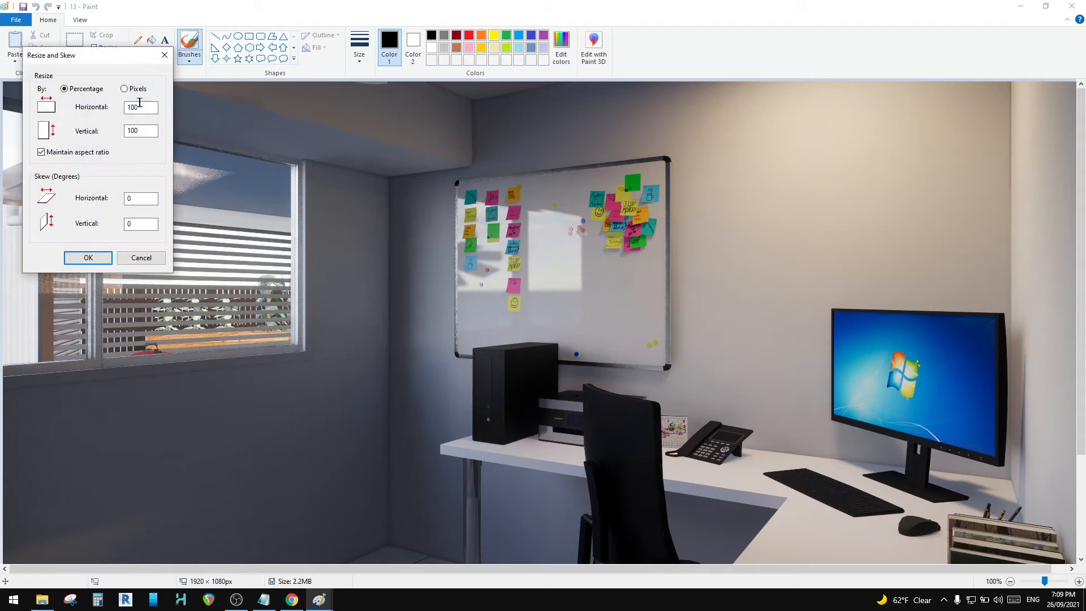
{"action": "double_click", "coordinate": [149, 135]}
{"action": "type", "text": "4"}
{"action": "left_click", "coordinate": [87, 257]}
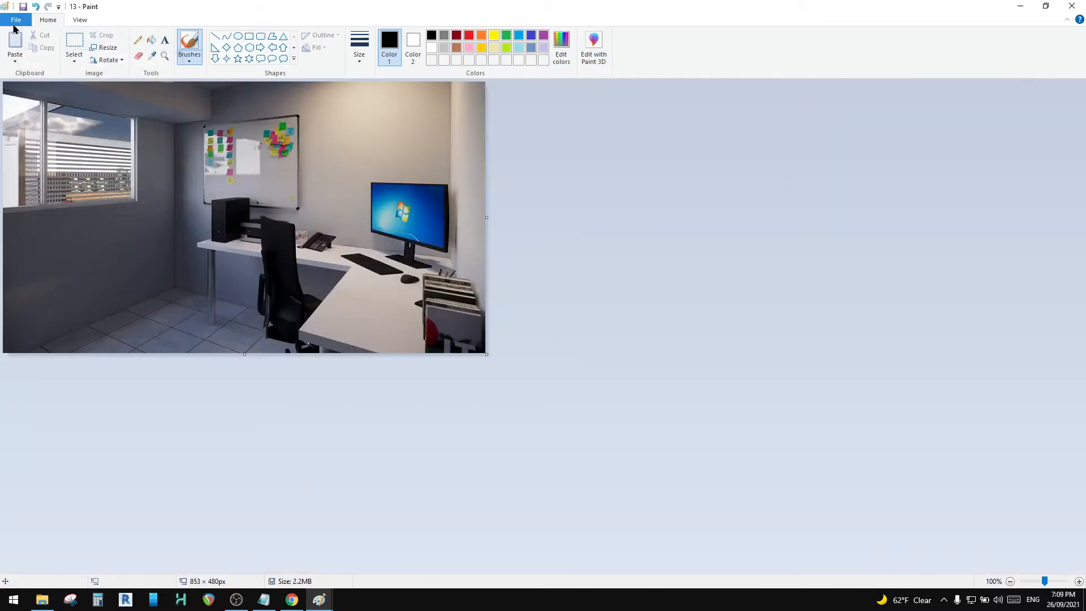
{"action": "left_click", "coordinate": [16, 19]}
{"action": "left_click", "coordinate": [35, 114]}
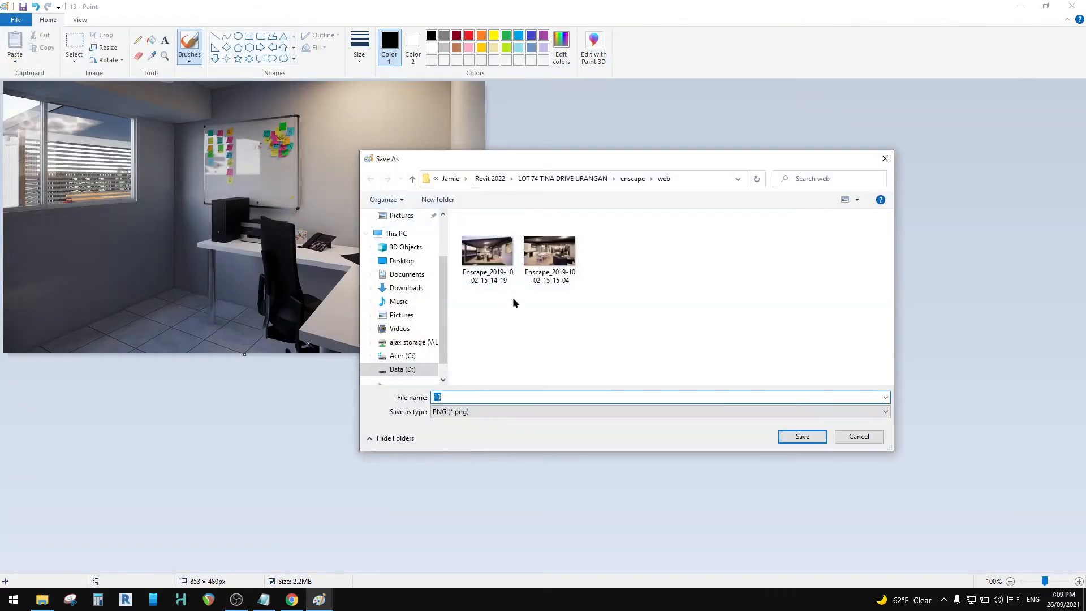
{"action": "left_click", "coordinate": [798, 436]}
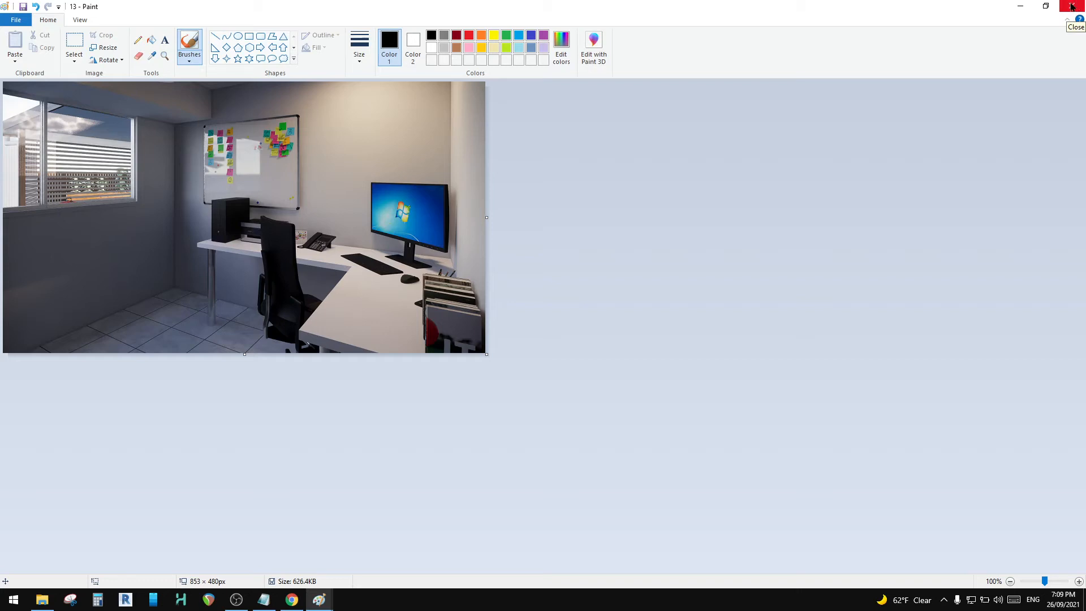
Step: Close Paint, check the file properties of the resized render 13 in the web folder, and return to the enscape folder
{"action": "left_click", "coordinate": [1071, 7]}
{"action": "left_click", "coordinate": [1071, 7]}
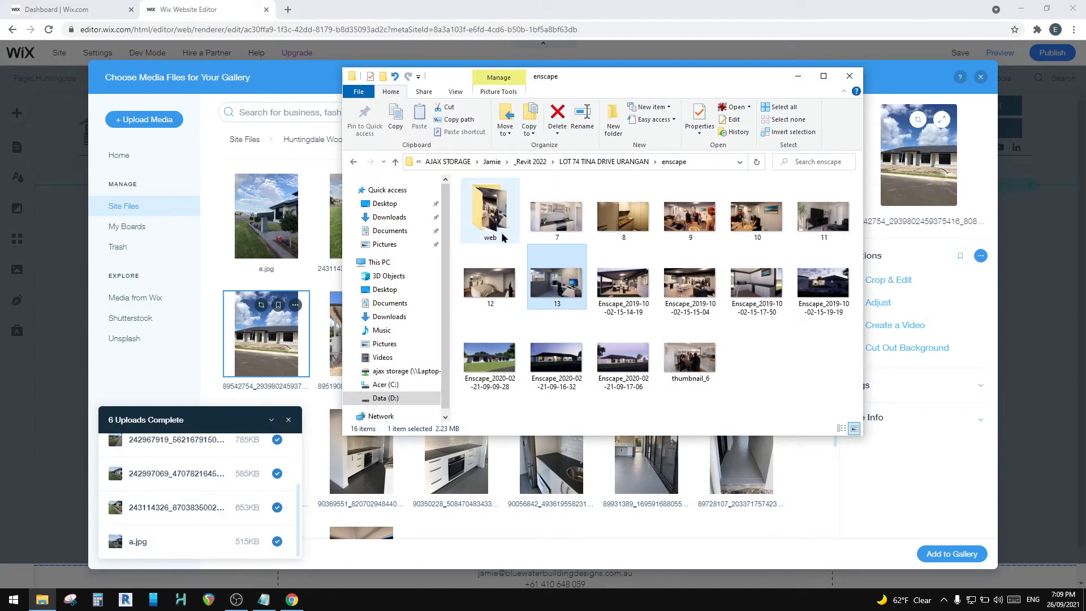
{"action": "double_click", "coordinate": [491, 215]}
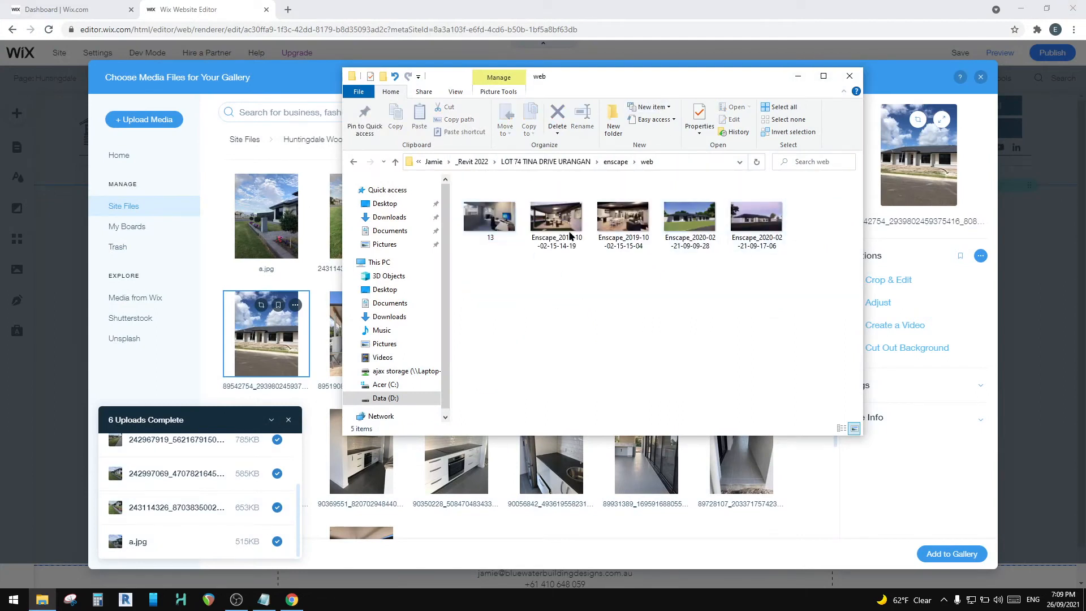
{"action": "right_click", "coordinate": [505, 218]}
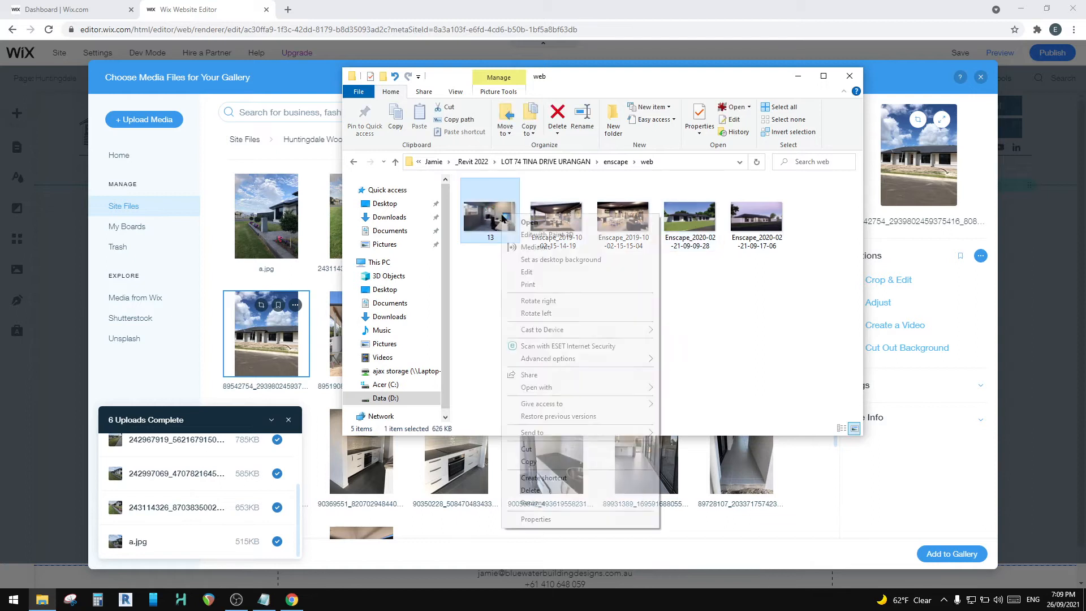
{"action": "left_click", "coordinate": [551, 517]}
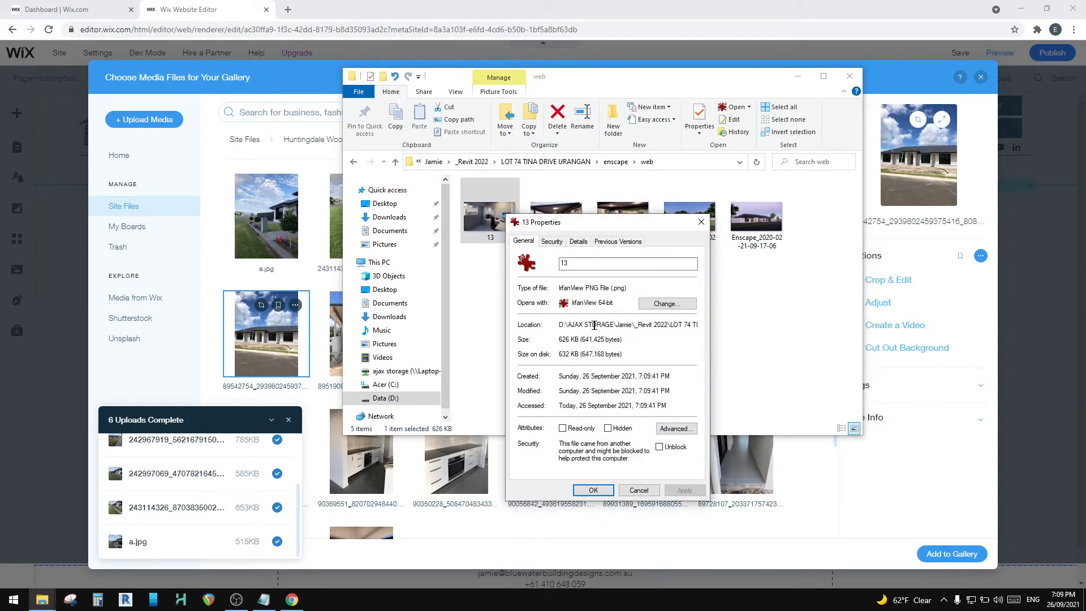
{"action": "left_click", "coordinate": [702, 222]}
{"action": "left_click", "coordinate": [612, 162]}
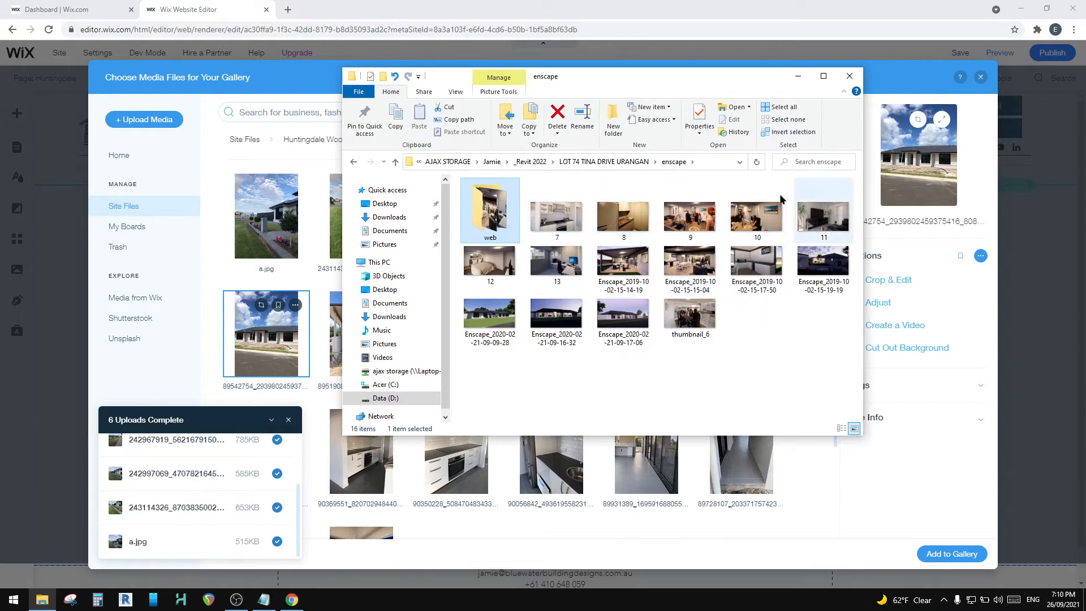
Step: Preview the living room render 11 from the enscape folder at full view and close the preview
{"action": "double_click", "coordinate": [823, 218]}
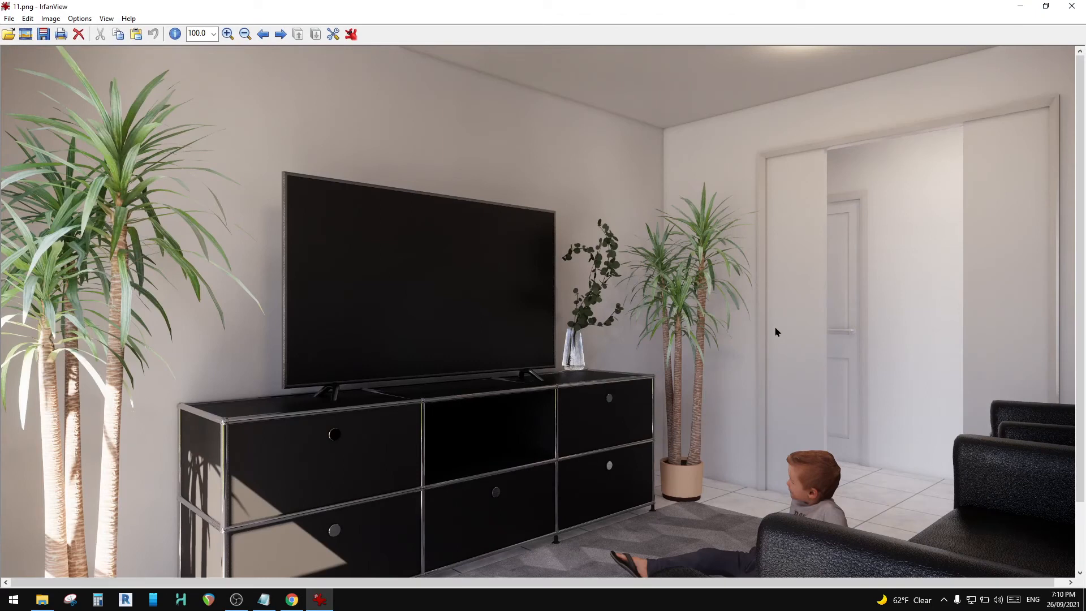
{"action": "scroll", "coordinate": [738, 309], "scroll_direction": "down", "scroll_amount": 1}
{"action": "scroll", "coordinate": [716, 301], "scroll_direction": "down", "scroll_amount": 2}
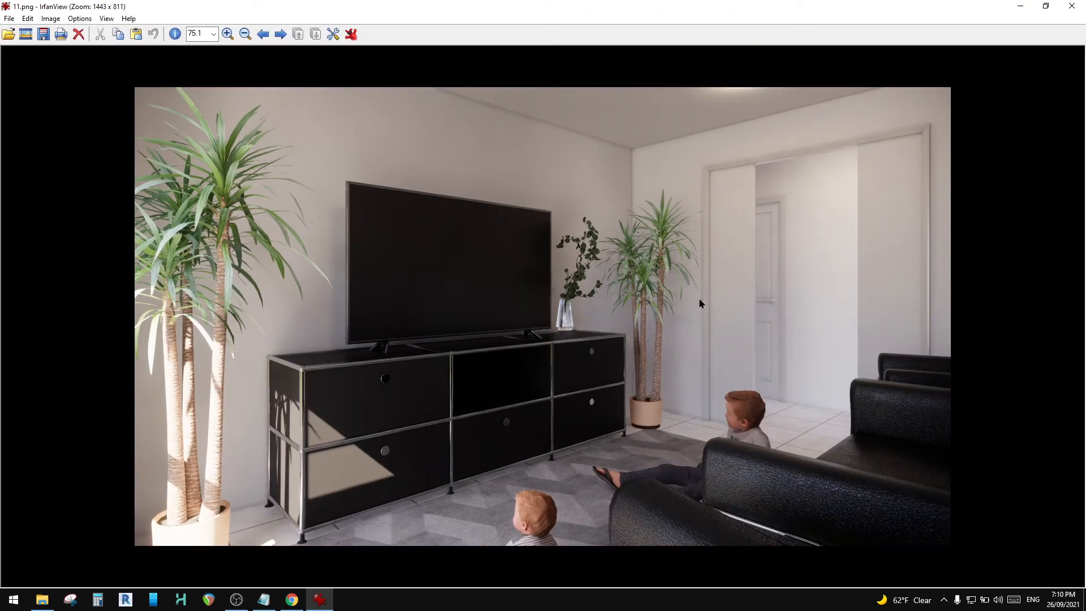
{"action": "left_click", "coordinate": [1074, 9]}
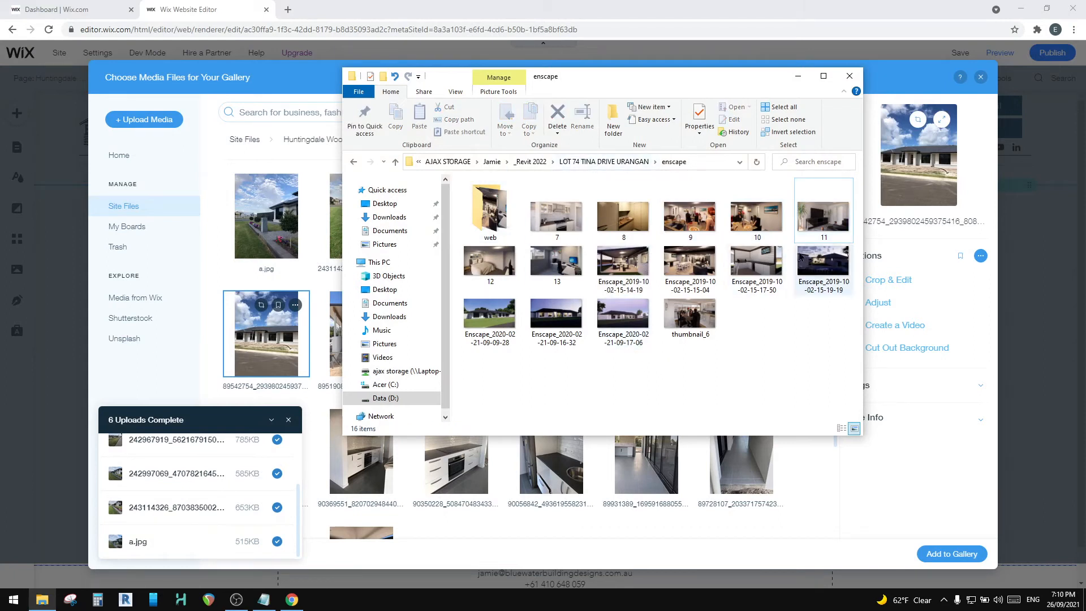
Step: Upload all five resized renders from the web folder into the Huntingdale Woods folder of the site's media files
{"action": "double_click", "coordinate": [490, 214]}
{"action": "left_click_drag", "start_coordinate": [815, 303], "coordinate": [479, 211]}
{"action": "left_click", "coordinate": [146, 120]}
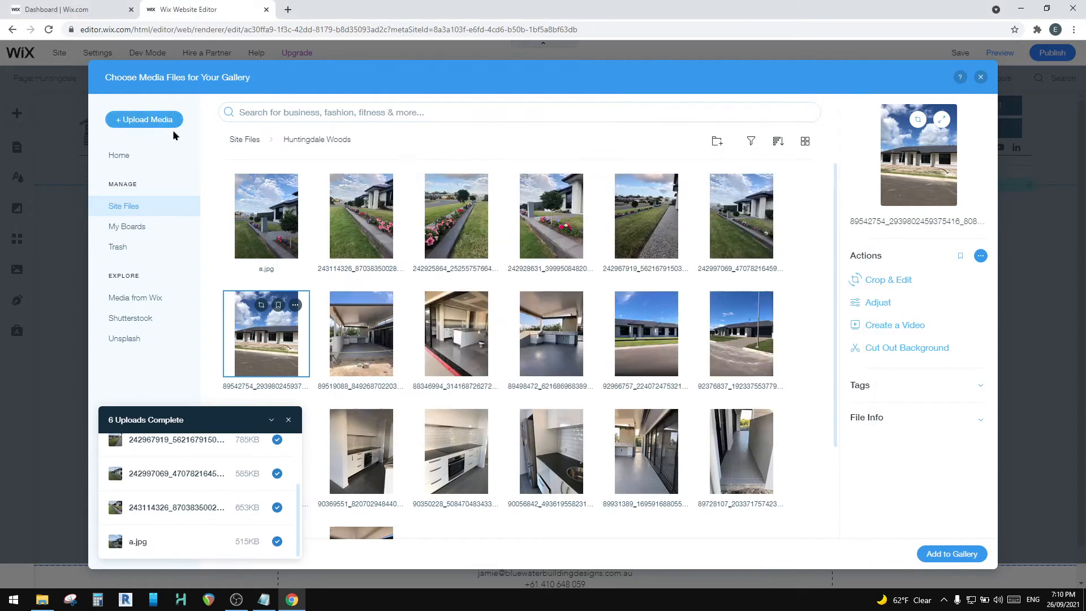
{"action": "key", "text": "alt+Tab"}
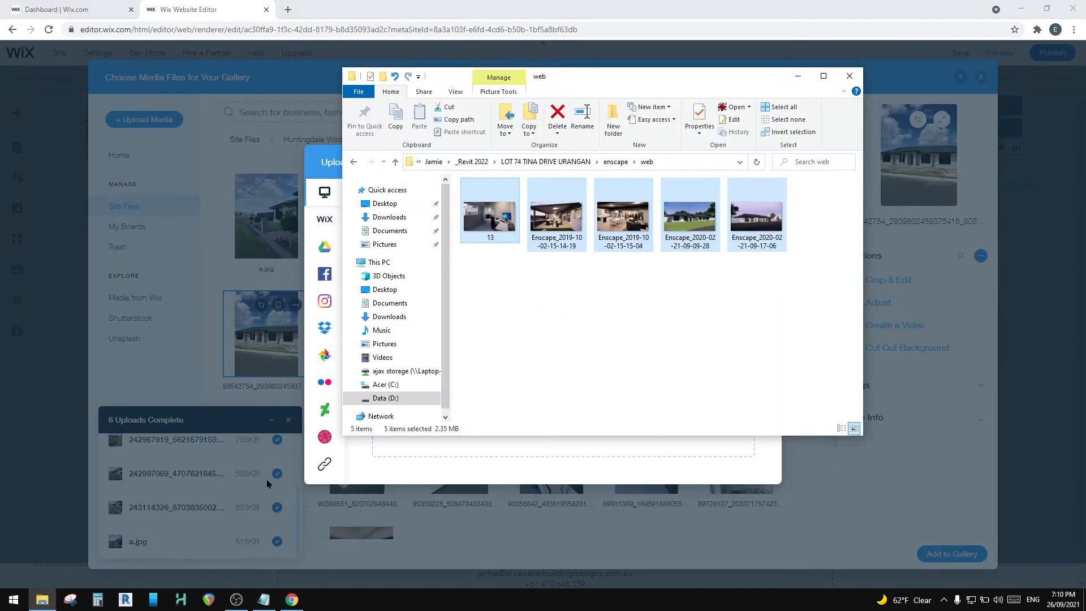
{"action": "left_click_drag", "start_coordinate": [566, 88], "coordinate": [770, 59]}
{"action": "left_click_drag", "start_coordinate": [706, 188], "coordinate": [449, 299]}
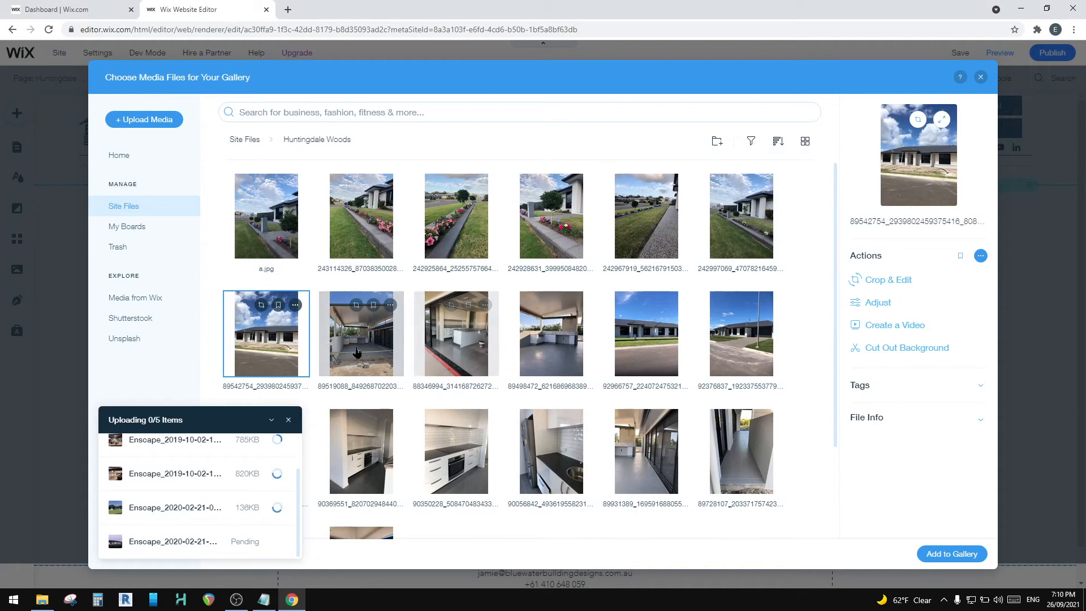
Step: Look through the project photos and newly uploaded renders in the Huntingdale Woods media folder
{"action": "scroll", "coordinate": [703, 352], "scroll_direction": "down", "scroll_amount": 2}
{"action": "scroll", "coordinate": [382, 365], "scroll_direction": "up", "scroll_amount": 2}
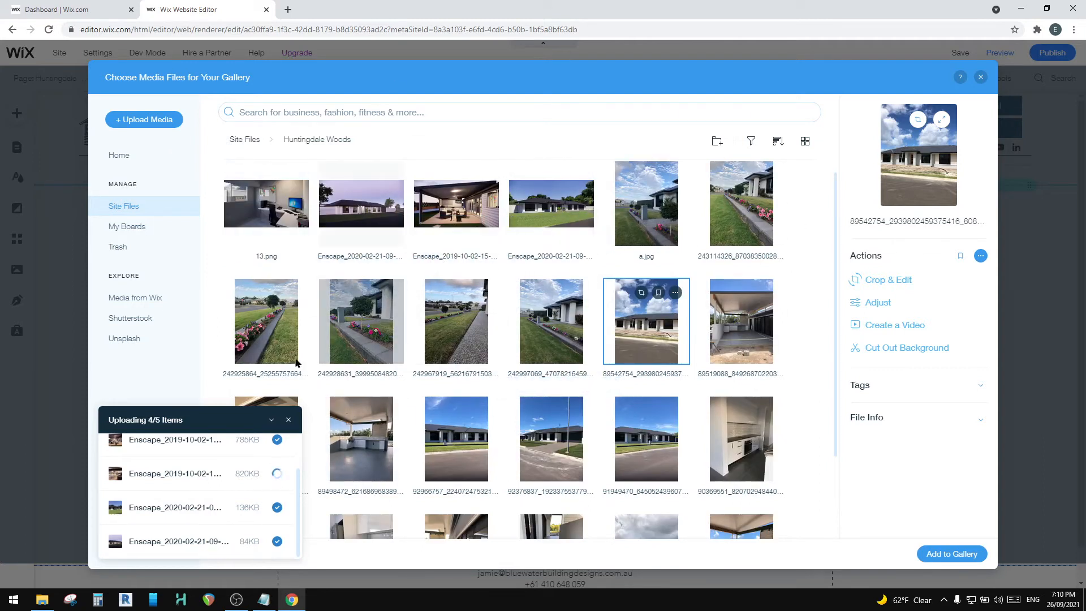
{"action": "scroll", "coordinate": [221, 487], "scroll_direction": "up", "scroll_amount": 1}
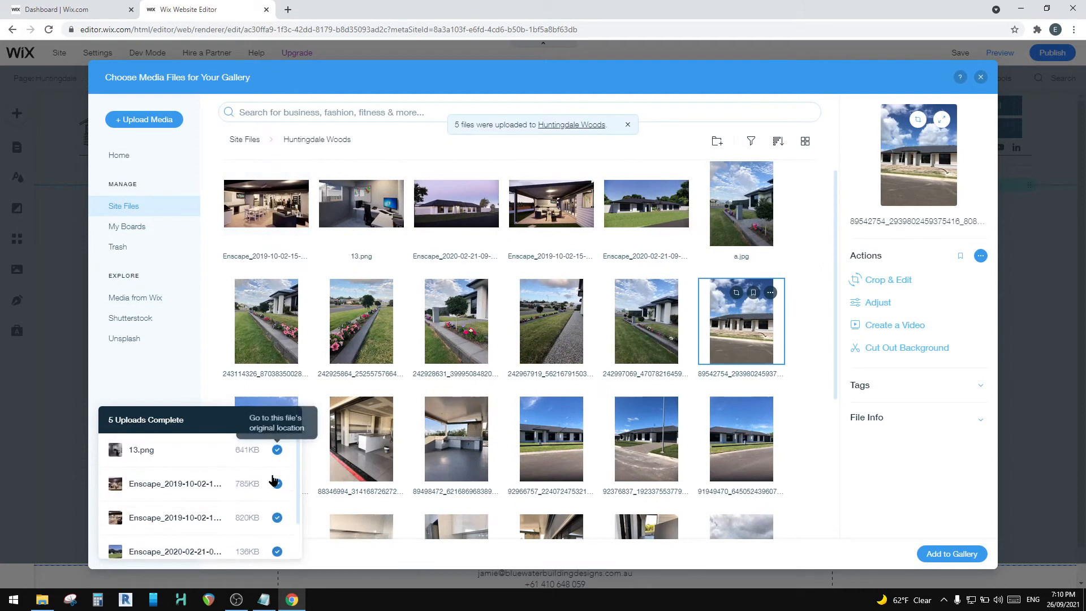
{"action": "scroll", "coordinate": [249, 498], "scroll_direction": "down", "scroll_amount": 2}
{"action": "scroll", "coordinate": [151, 470], "scroll_direction": "up", "scroll_amount": 1}
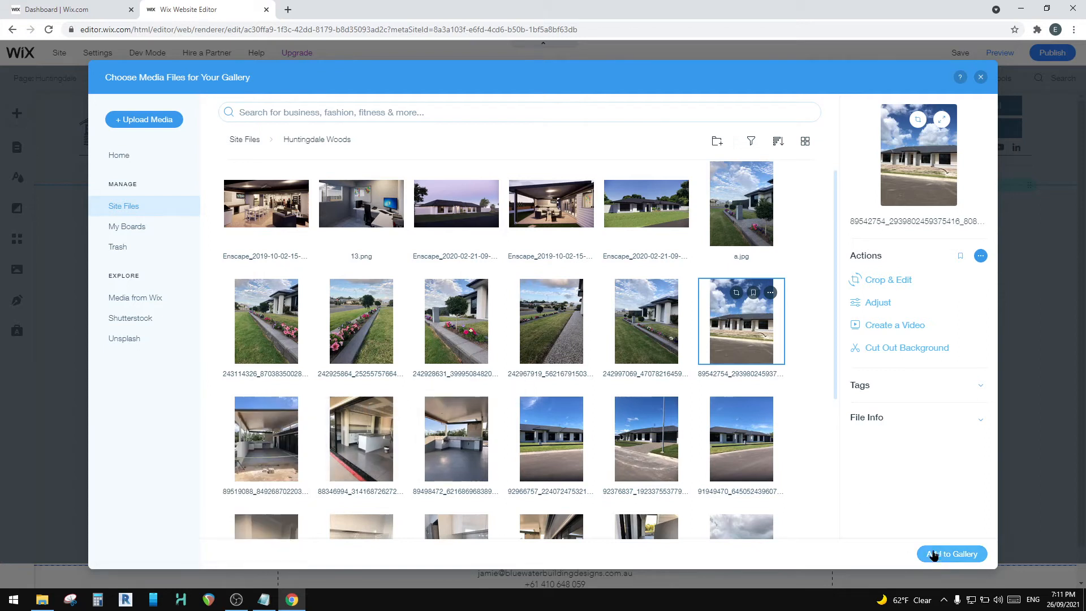
{"action": "scroll", "coordinate": [368, 283], "scroll_direction": "up", "scroll_amount": 1}
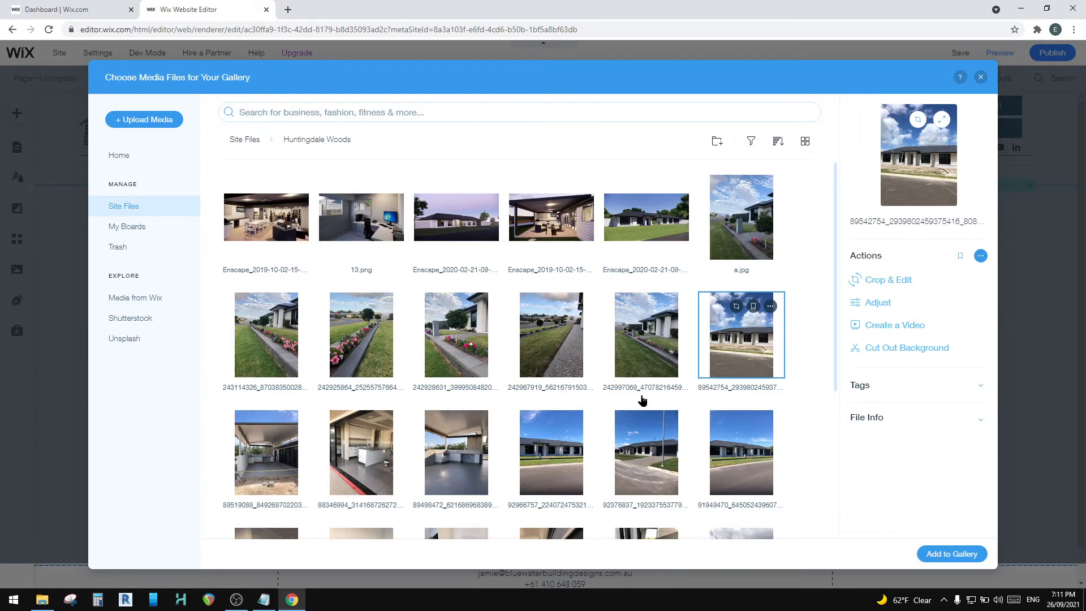
{"action": "scroll", "coordinate": [368, 295], "scroll_direction": "down", "scroll_amount": 3}
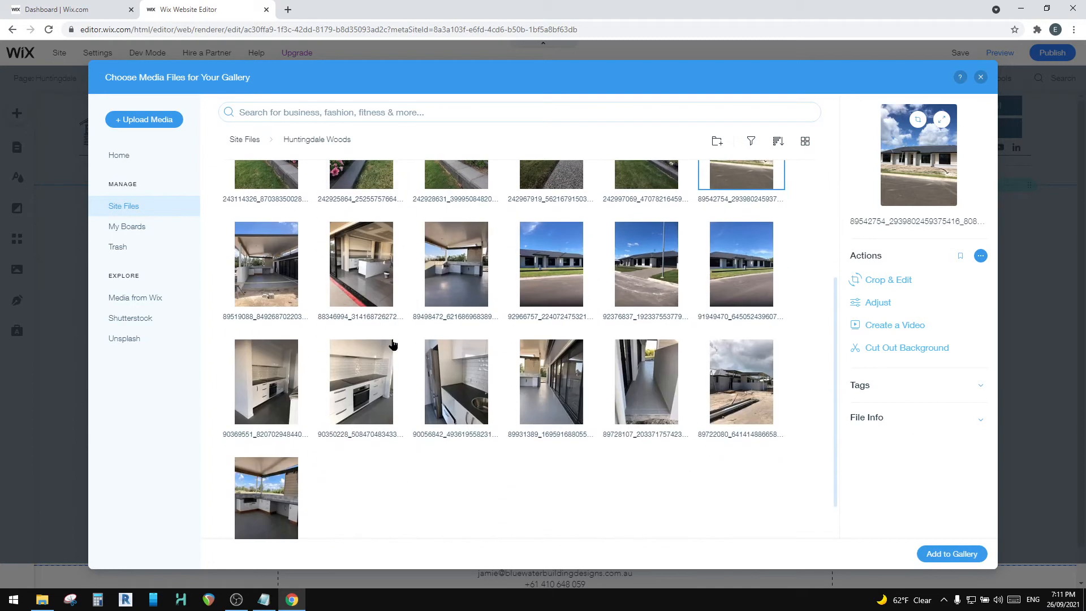
{"action": "scroll", "coordinate": [396, 368], "scroll_direction": "up", "scroll_amount": 2}
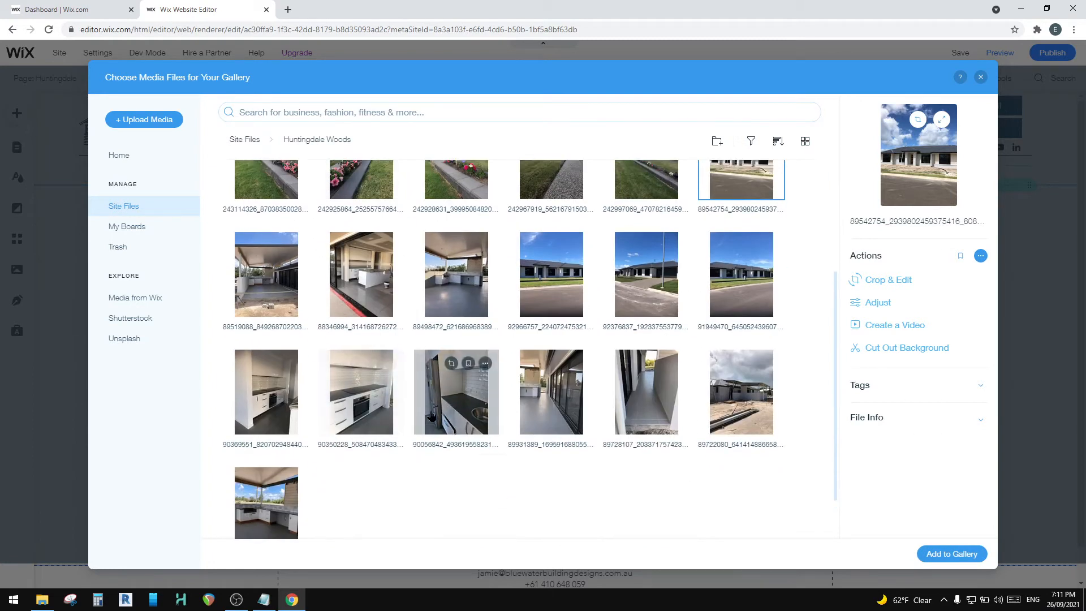
{"action": "scroll", "coordinate": [432, 416], "scroll_direction": "up", "scroll_amount": 2}
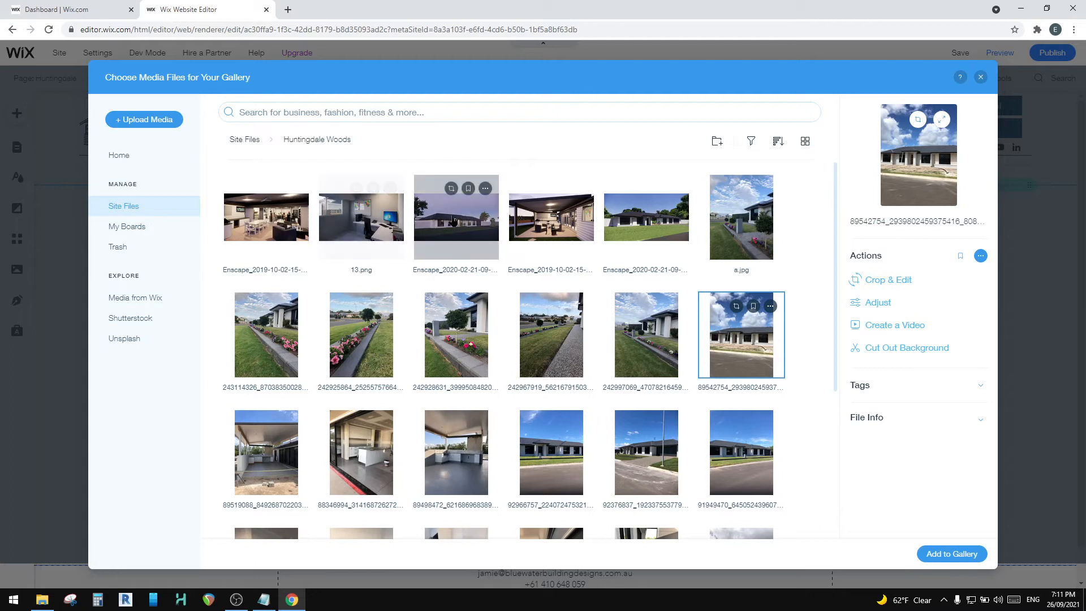
Step: Select the four uploaded Enscape renders and 13.png in the Huntingdale Woods folder and add them to the gallery
{"action": "left_click", "coordinate": [270, 221]}
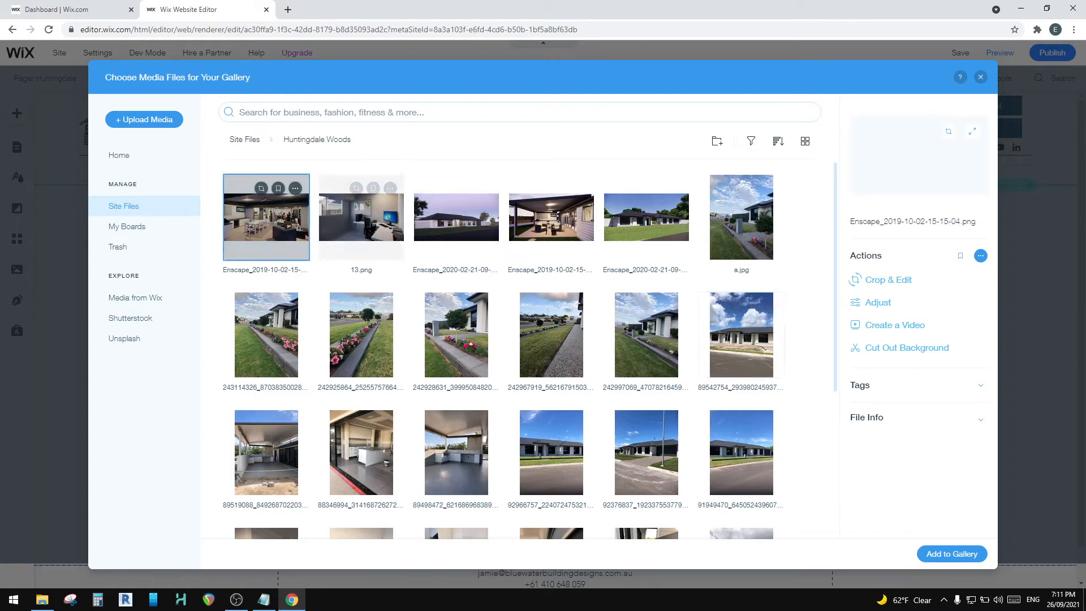
{"action": "left_click", "coordinate": [379, 224], "text": "ctrl"}
{"action": "left_click", "coordinate": [456, 220], "text": "ctrl"}
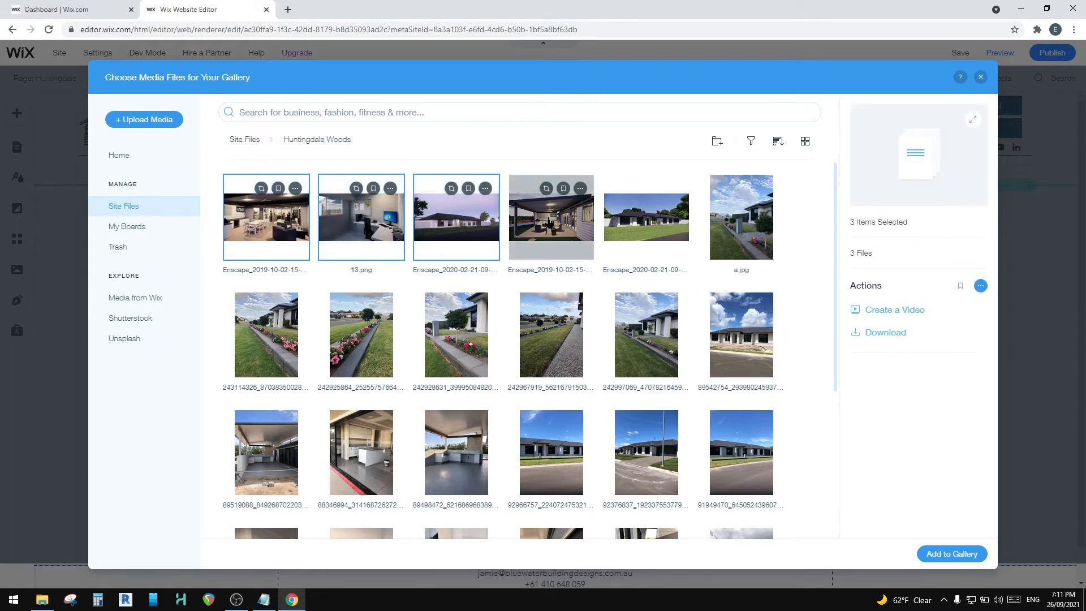
{"action": "left_click", "coordinate": [549, 222], "text": "ctrl"}
{"action": "left_click", "coordinate": [646, 220], "text": "ctrl"}
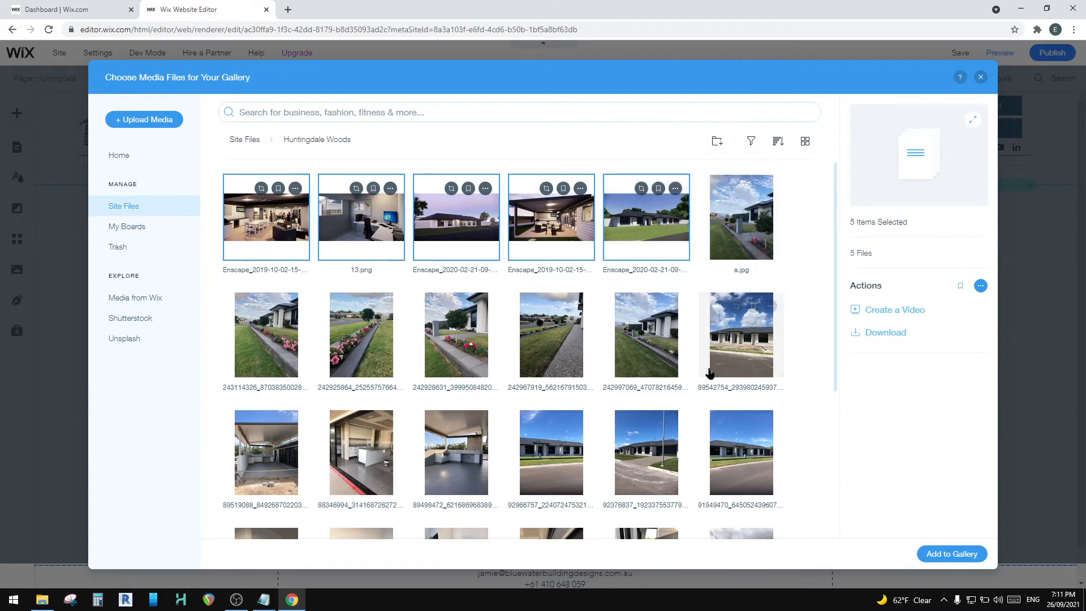
{"action": "scroll", "coordinate": [707, 340], "scroll_direction": "down", "scroll_amount": 2}
{"action": "scroll", "coordinate": [540, 365], "scroll_direction": "down", "scroll_amount": 2}
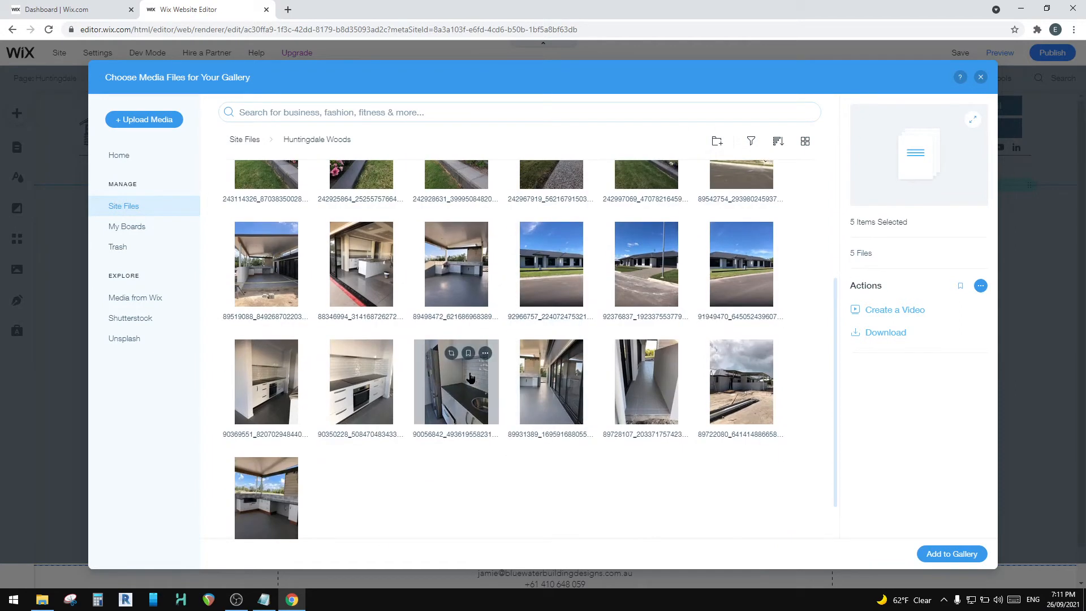
{"action": "scroll", "coordinate": [509, 373], "scroll_direction": "up", "scroll_amount": 4}
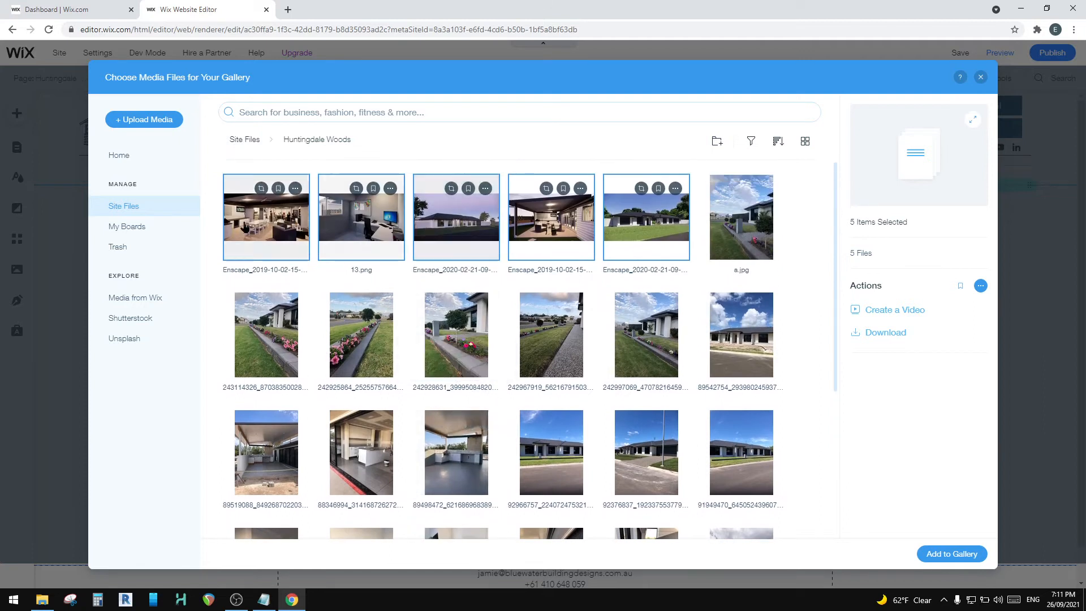
{"action": "scroll", "coordinate": [653, 226], "scroll_direction": "down", "scroll_amount": 4}
{"action": "scroll", "coordinate": [679, 221], "scroll_direction": "up", "scroll_amount": 4}
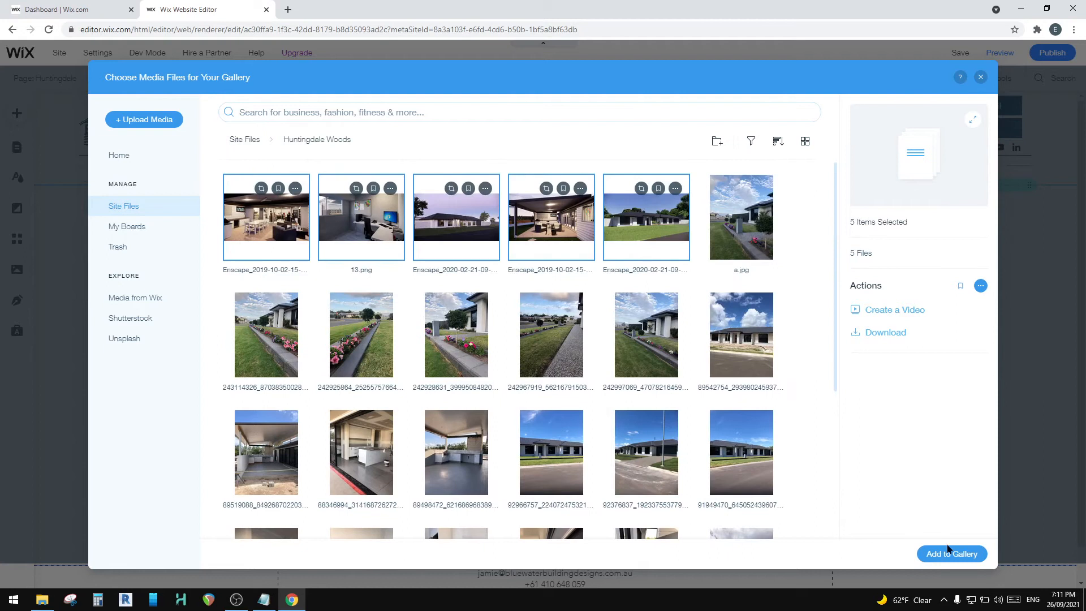
{"action": "left_click", "coordinate": [950, 555]}
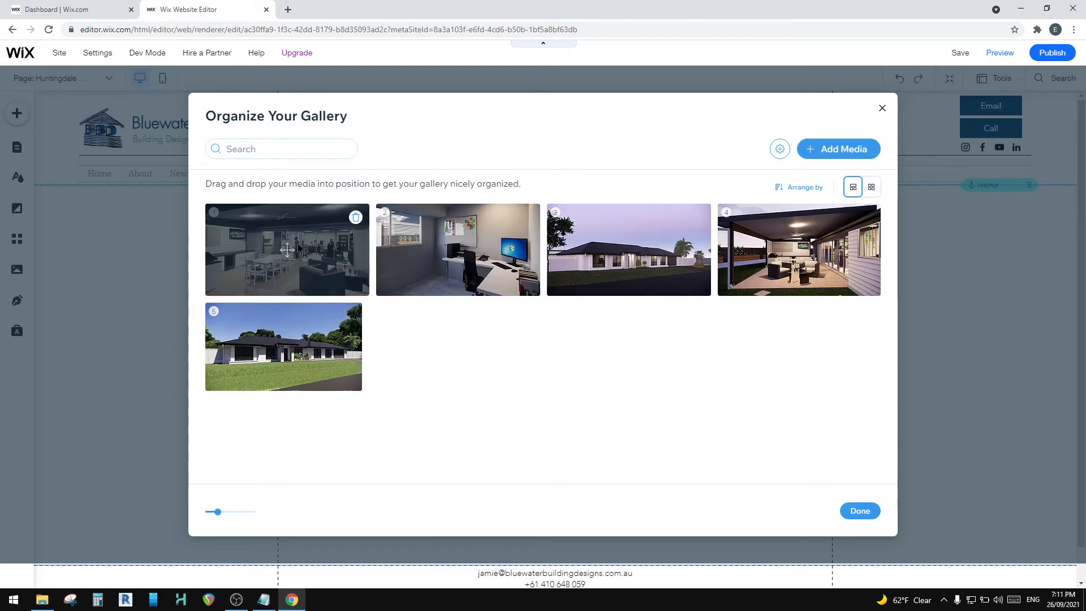
Step: Reorder the gallery with the daytime exterior first, the indoor dining render second and the home office last, and finish organizing
{"action": "left_click_drag", "start_coordinate": [628, 242], "coordinate": [498, 249]}
{"action": "left_click_drag", "start_coordinate": [330, 310], "coordinate": [396, 254]}
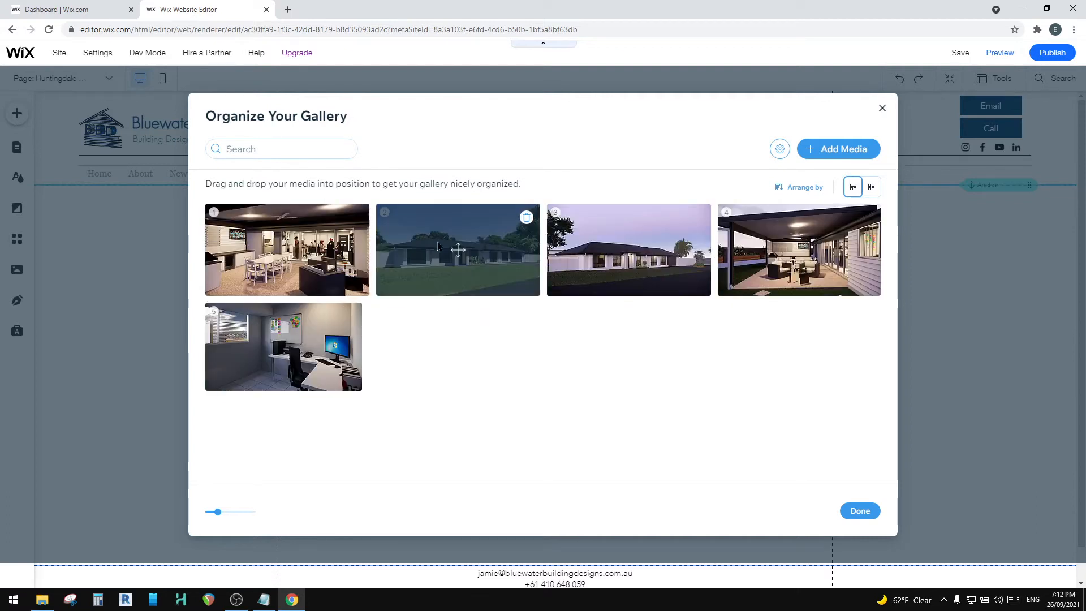
{"action": "left_click_drag", "start_coordinate": [501, 252], "coordinate": [339, 251]}
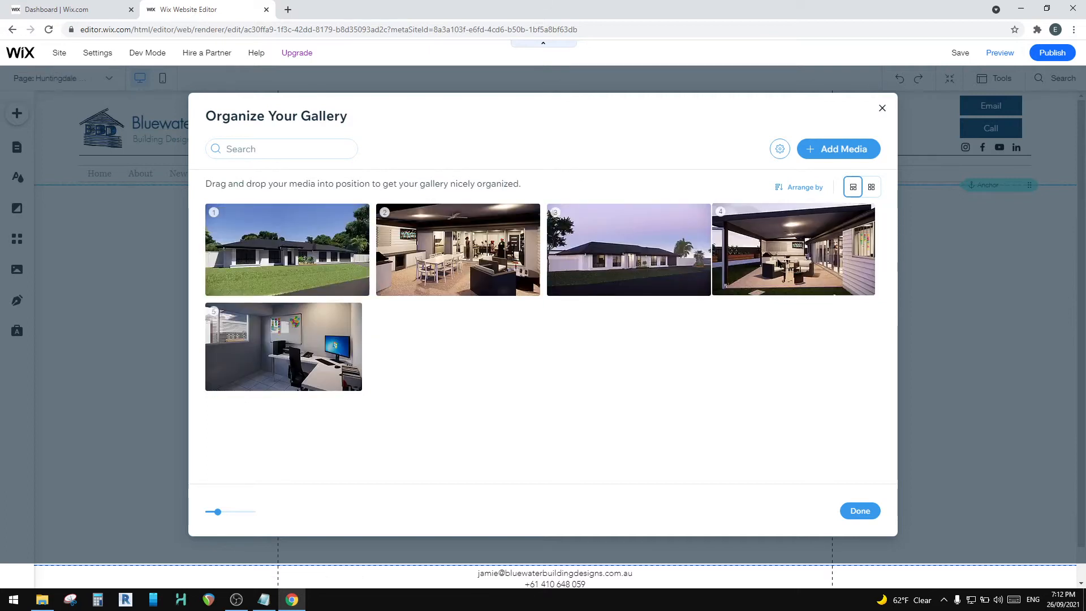
{"action": "left_click_drag", "start_coordinate": [281, 355], "coordinate": [448, 331]}
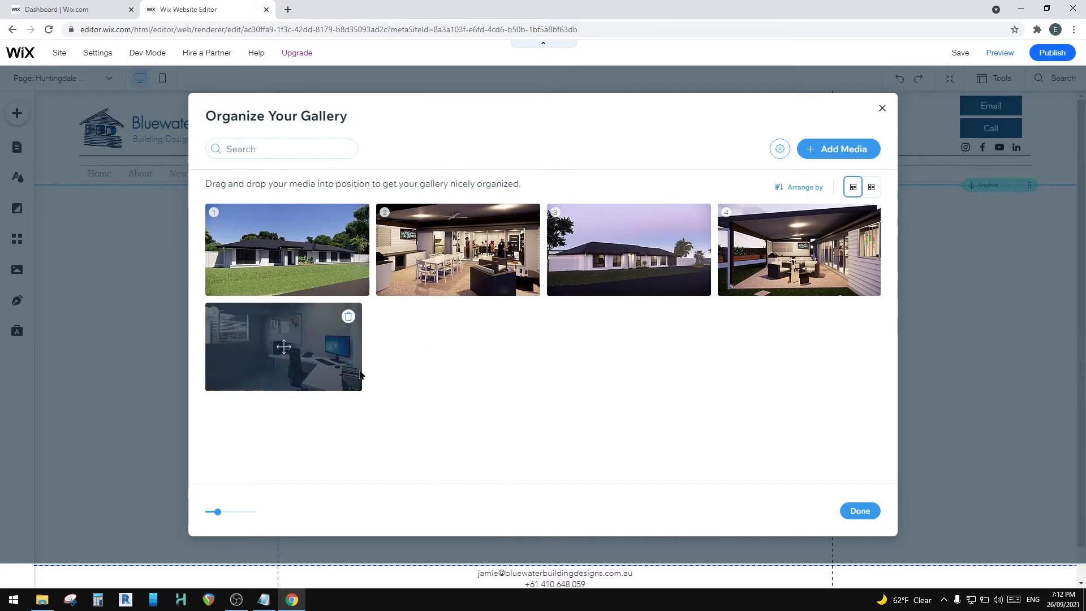
{"action": "left_click", "coordinate": [857, 512]}
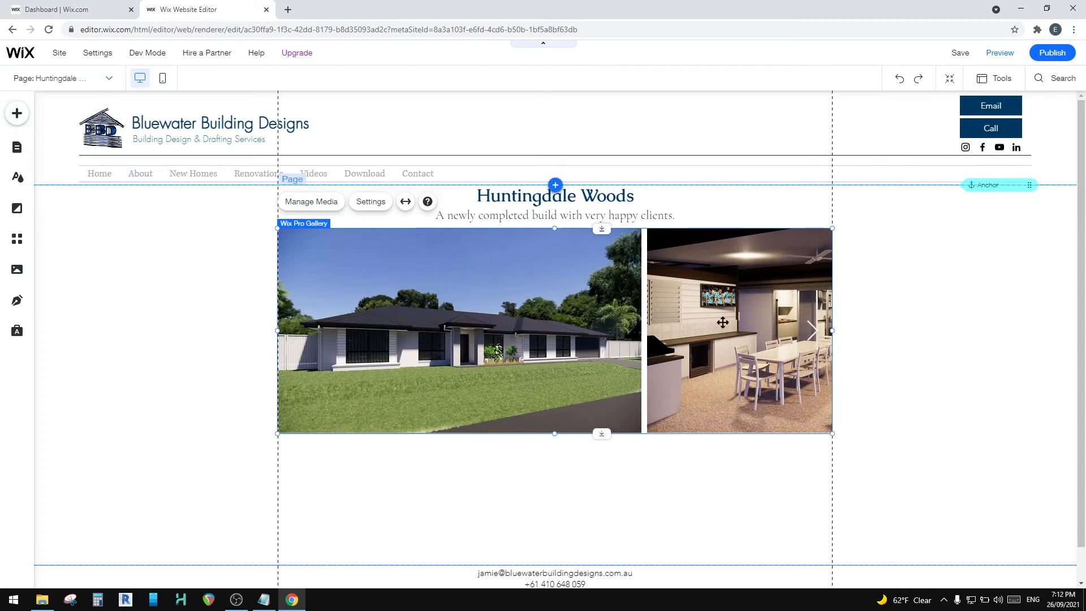
Step: Try the Thumbnails layout on the Huntingdale Woods gallery and switch it to the Collage layout
{"action": "left_click", "coordinate": [369, 202]}
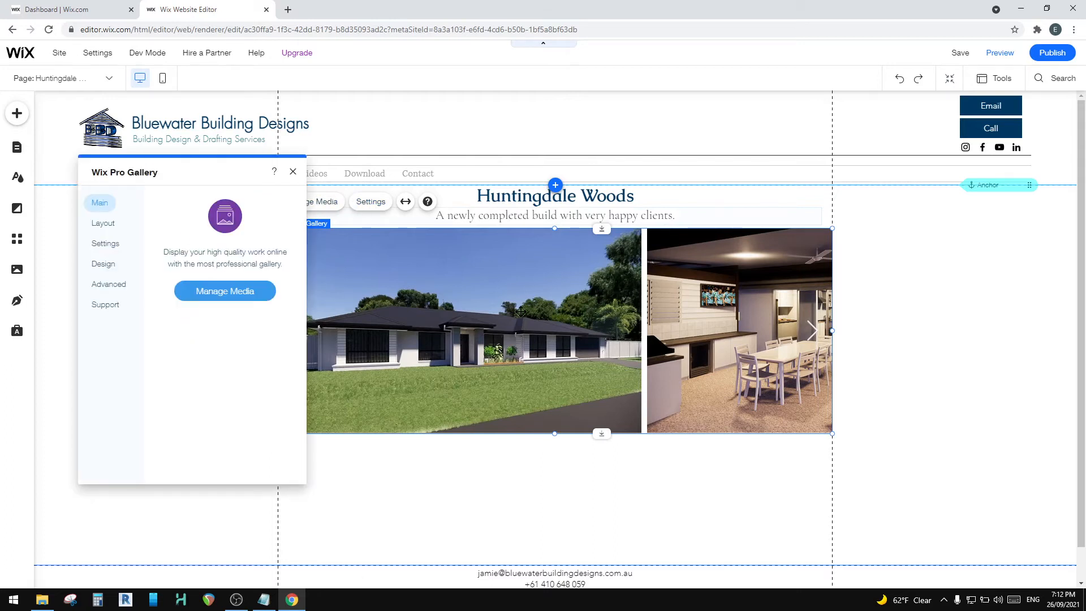
{"action": "left_click", "coordinate": [95, 222]}
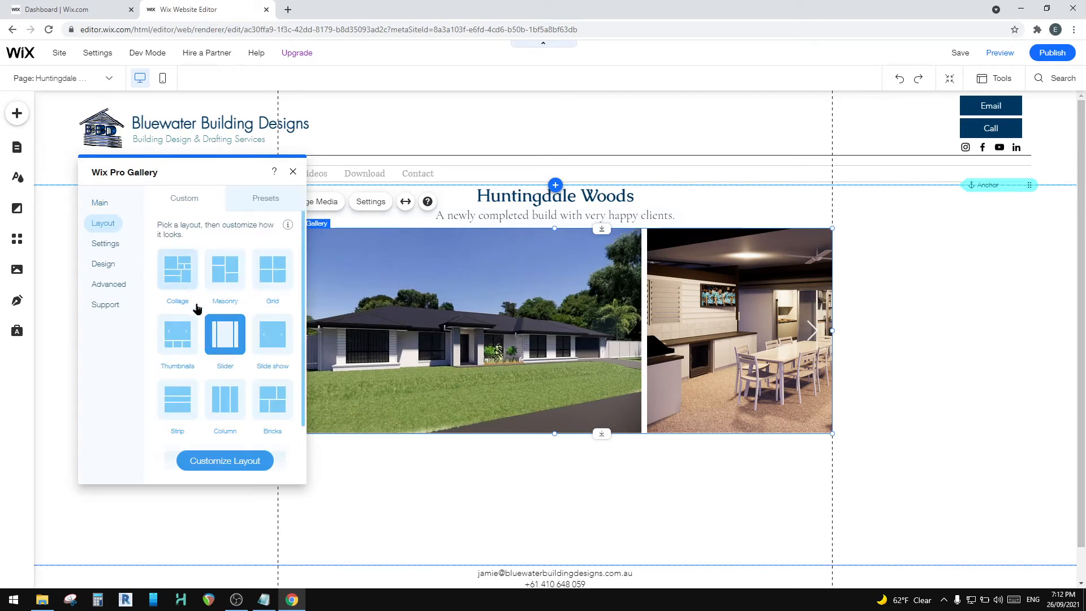
{"action": "scroll", "coordinate": [226, 323], "scroll_direction": "down", "scroll_amount": 2}
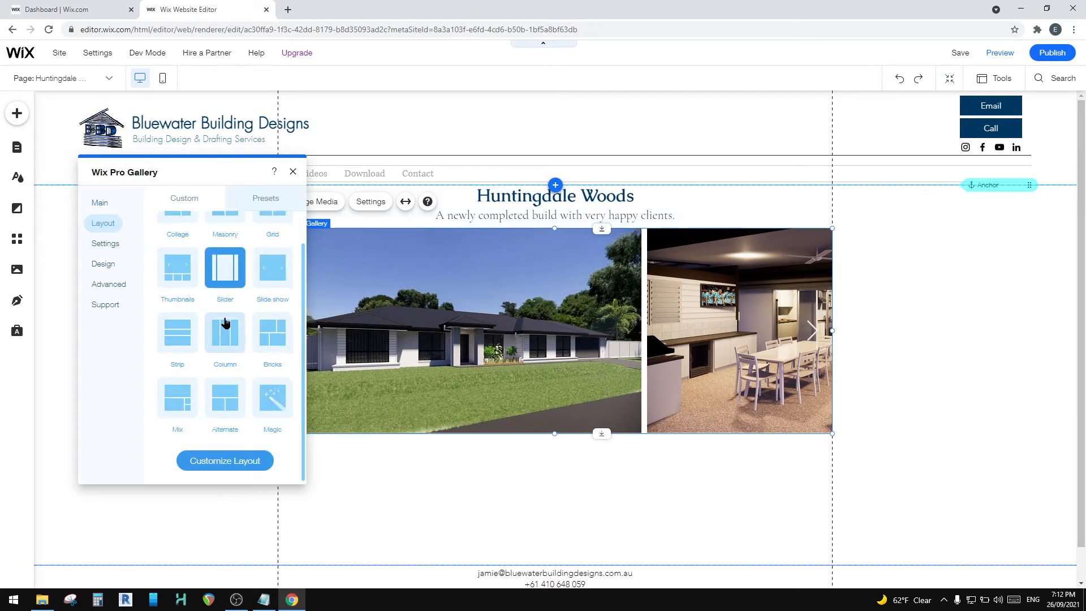
{"action": "left_click", "coordinate": [176, 263]}
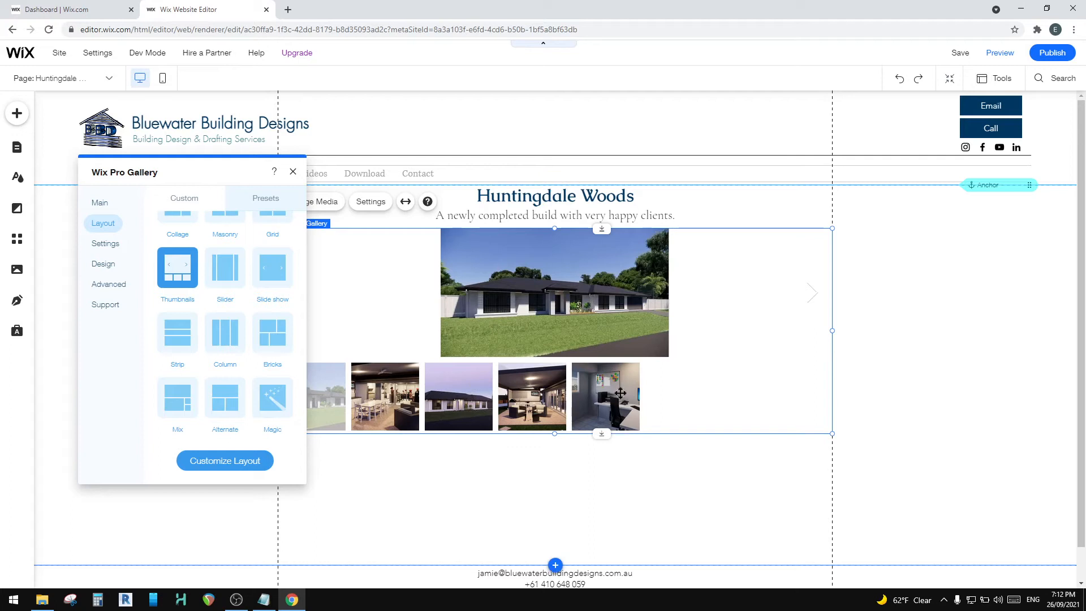
{"action": "scroll", "coordinate": [221, 391], "scroll_direction": "up", "scroll_amount": 2}
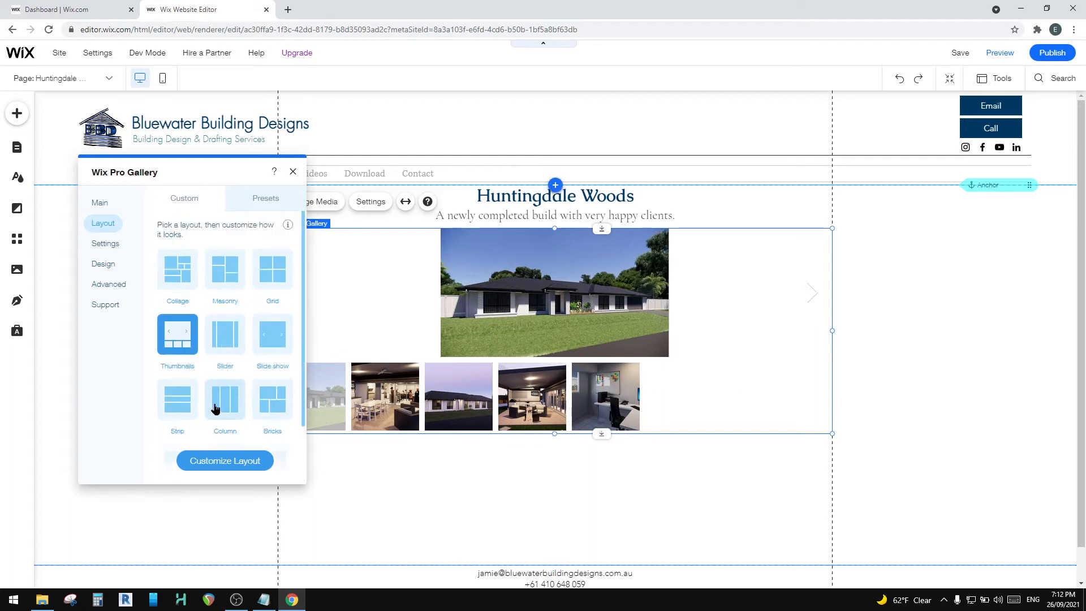
{"action": "left_click", "coordinate": [181, 266]}
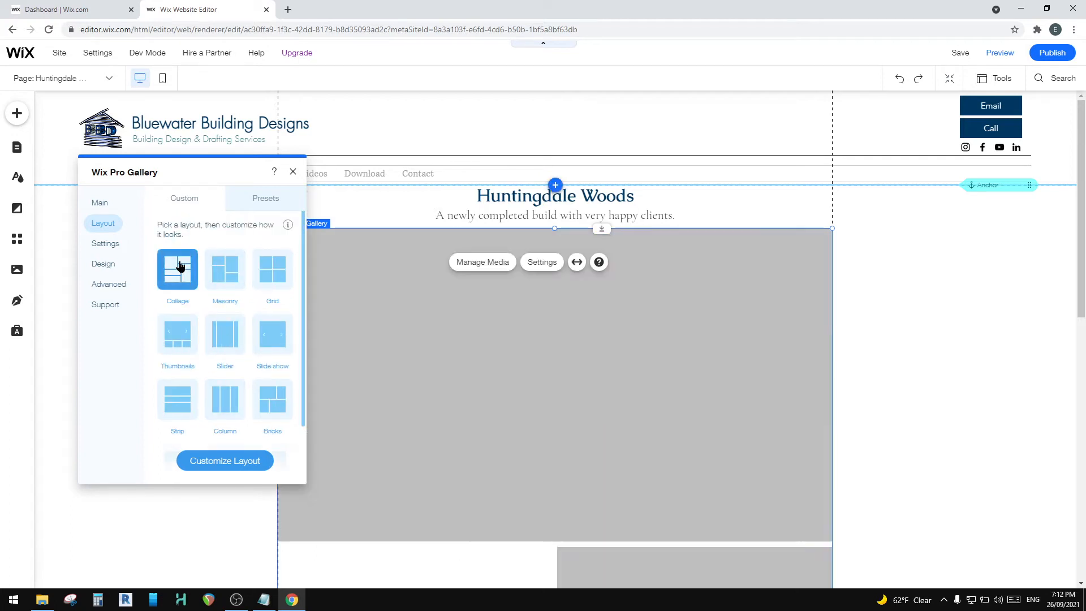
Step: Review how the Collage layout arranges the five renders and check the empty areas beside the lower ones
{"action": "scroll", "coordinate": [500, 349], "scroll_direction": "down", "scroll_amount": 5}
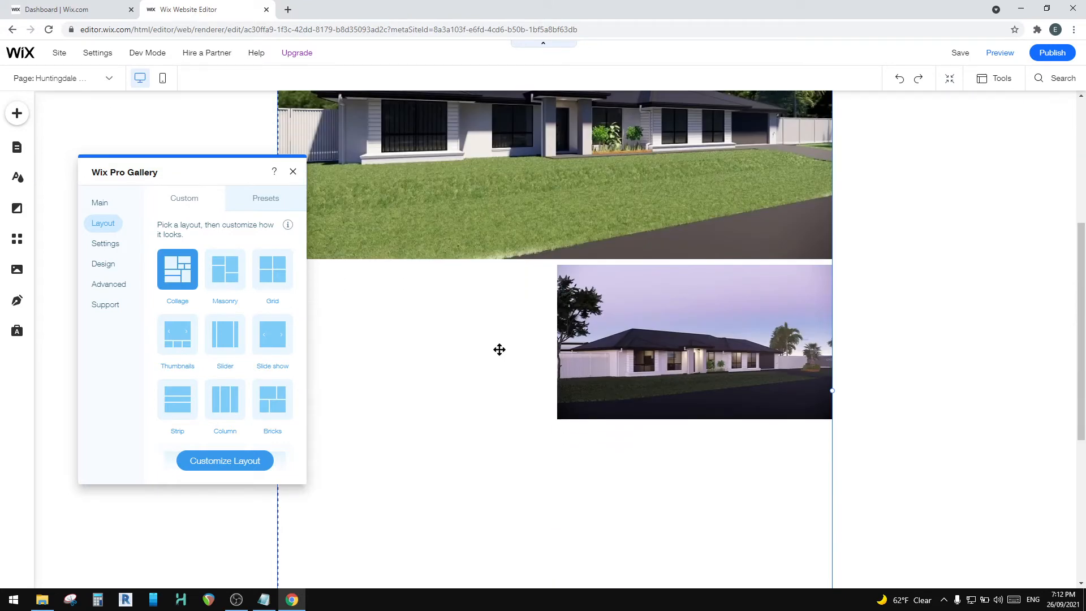
{"action": "scroll", "coordinate": [473, 338], "scroll_direction": "down", "scroll_amount": 2}
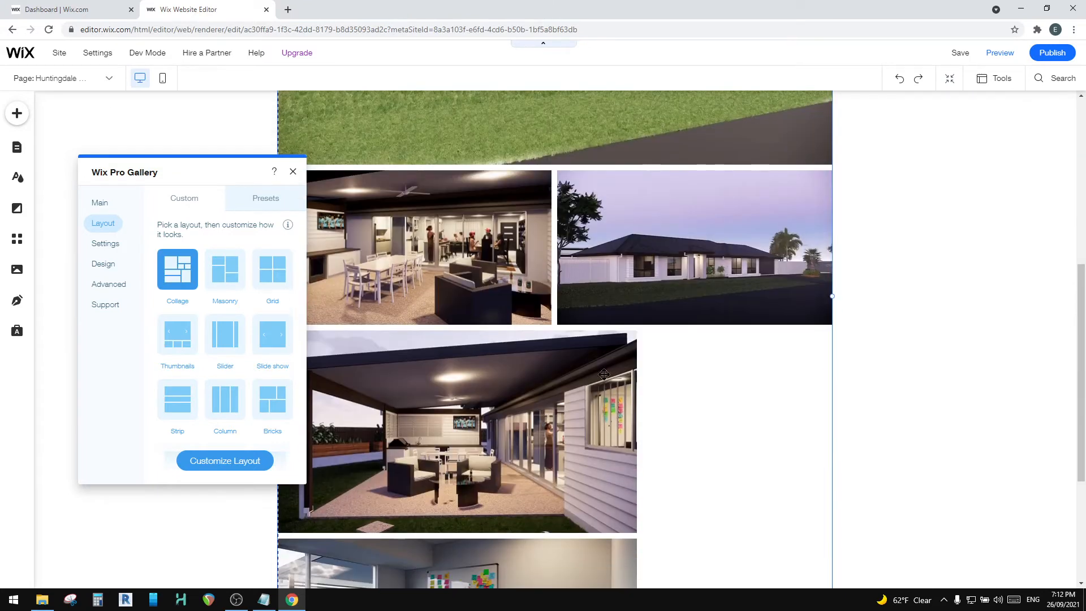
{"action": "scroll", "coordinate": [620, 396], "scroll_direction": "down", "scroll_amount": 4}
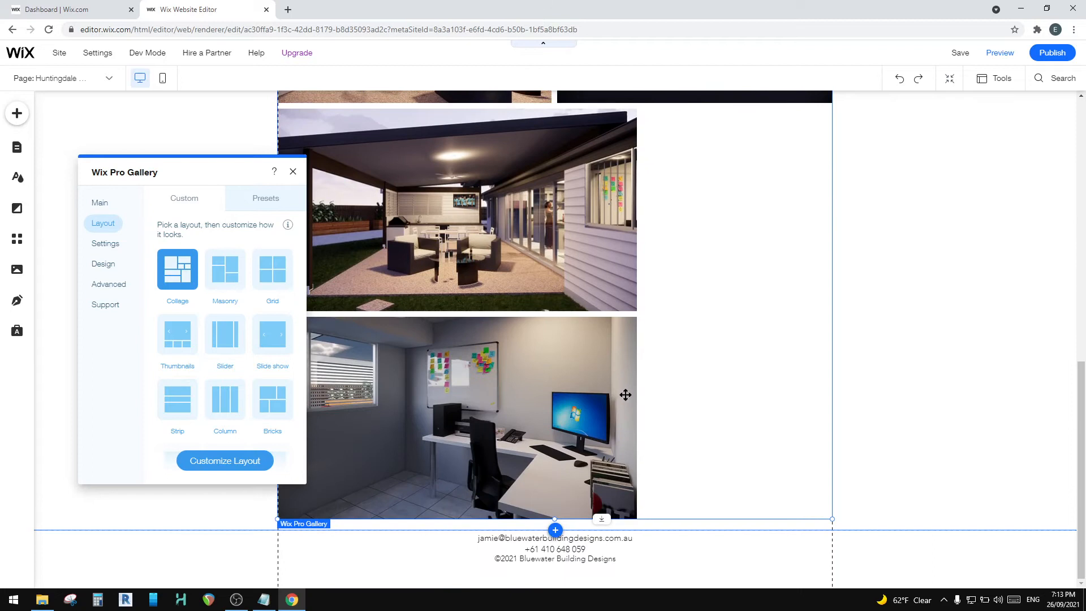
{"action": "scroll", "coordinate": [726, 359], "scroll_direction": "up", "scroll_amount": 3}
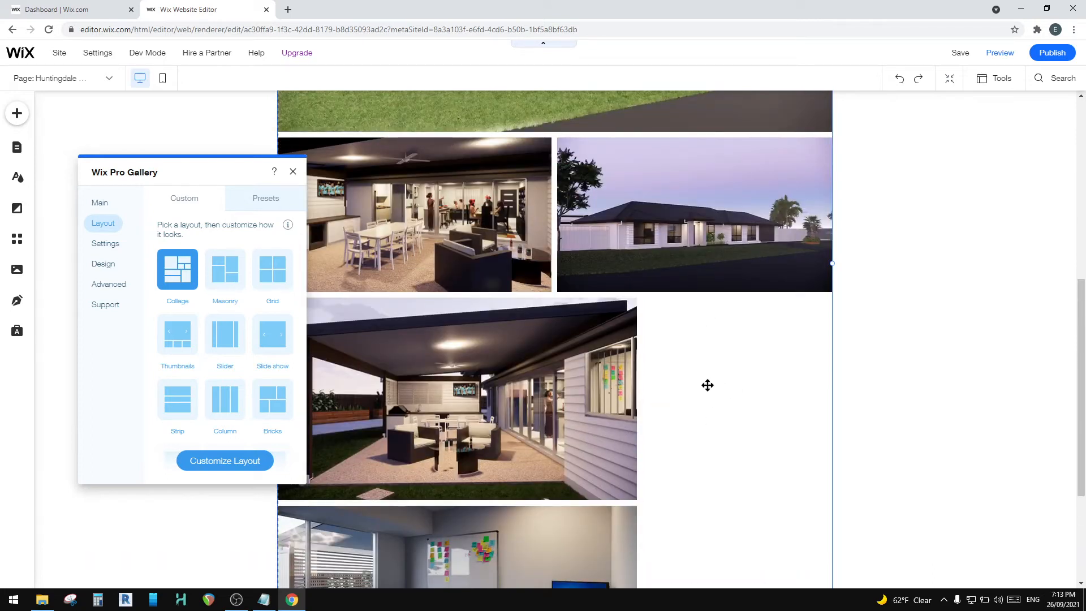
{"action": "scroll", "coordinate": [701, 457], "scroll_direction": "up", "scroll_amount": 5}
{"action": "scroll", "coordinate": [701, 457], "scroll_direction": "down", "scroll_amount": 5}
{"action": "scroll", "coordinate": [701, 457], "scroll_direction": "down", "scroll_amount": 3}
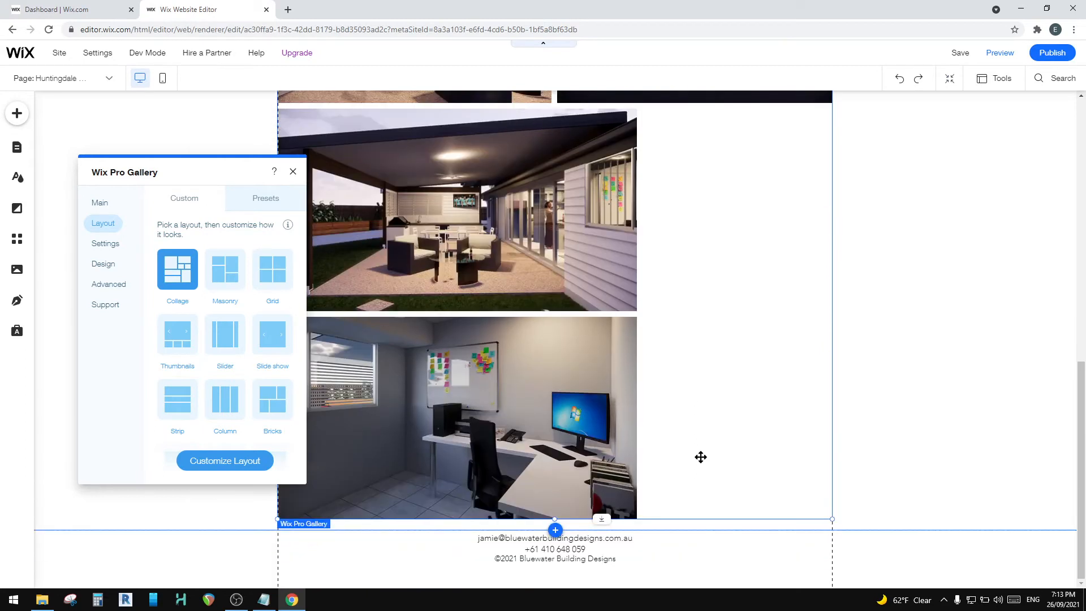
{"action": "scroll", "coordinate": [671, 441], "scroll_direction": "up", "scroll_amount": 3}
{"action": "scroll", "coordinate": [671, 440], "scroll_direction": "down", "scroll_amount": 3}
{"action": "scroll", "coordinate": [734, 338], "scroll_direction": "up", "scroll_amount": 1}
{"action": "scroll", "coordinate": [735, 337], "scroll_direction": "up", "scroll_amount": 2}
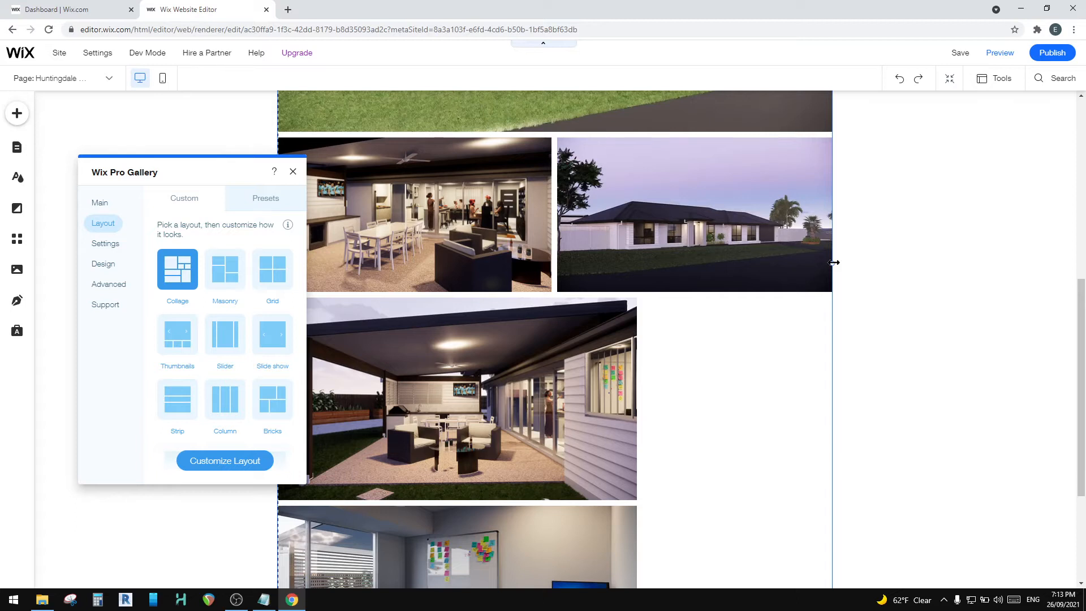
Step: Narrow the gallery from its right edge to about four fifths of its width so each collage row fills it
{"action": "left_click_drag", "start_coordinate": [834, 263], "coordinate": [720, 253]}
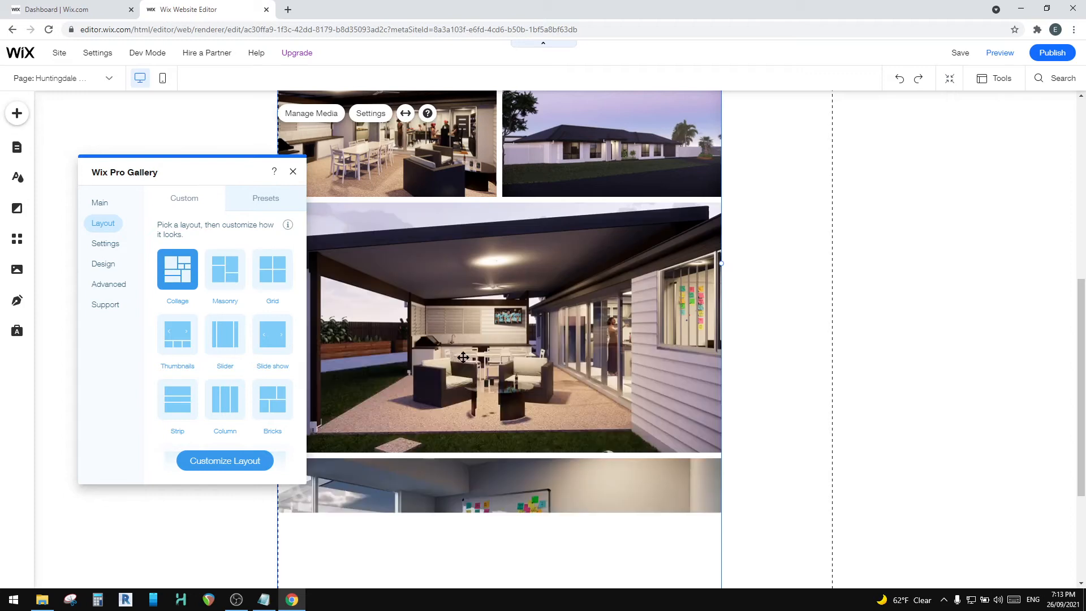
{"action": "scroll", "coordinate": [463, 356], "scroll_direction": "down", "scroll_amount": 3}
{"action": "scroll", "coordinate": [470, 373], "scroll_direction": "up", "scroll_amount": 5}
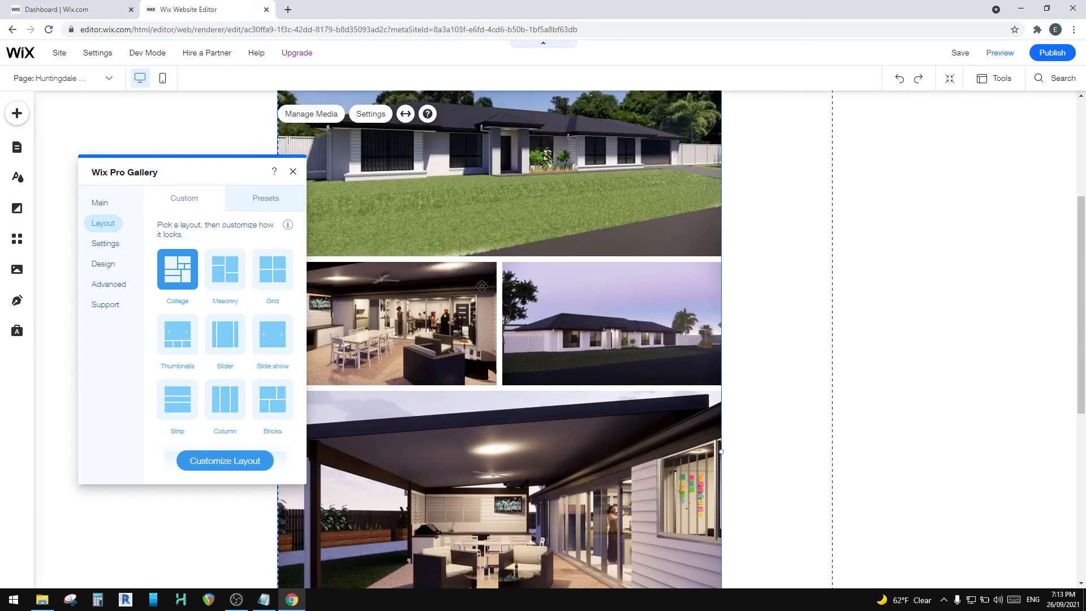
{"action": "scroll", "coordinate": [492, 415], "scroll_direction": "down", "scroll_amount": 3}
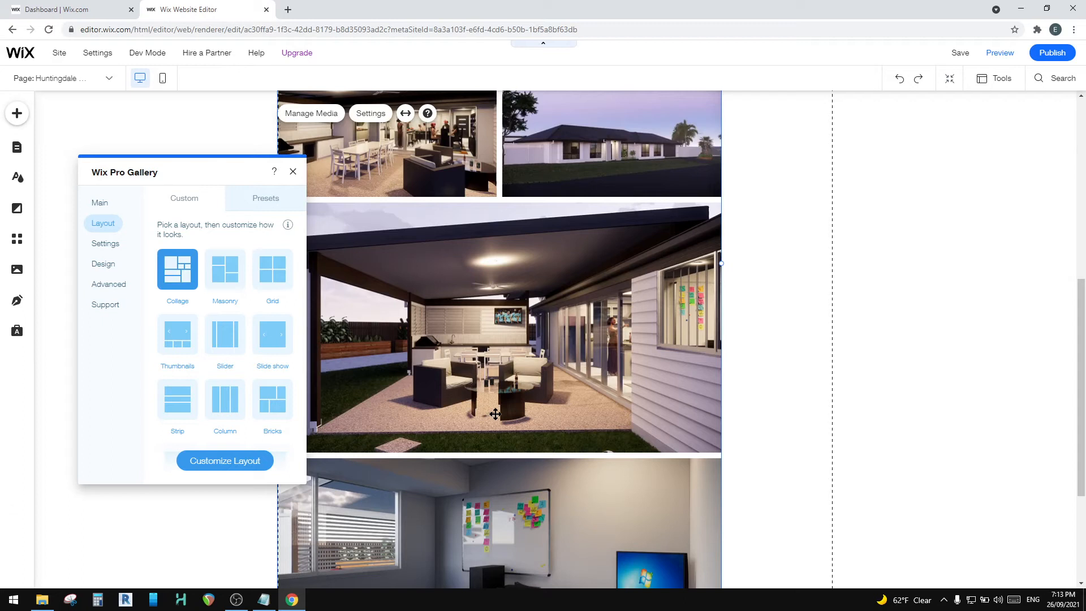
{"action": "scroll", "coordinate": [495, 415], "scroll_direction": "up", "scroll_amount": 5}
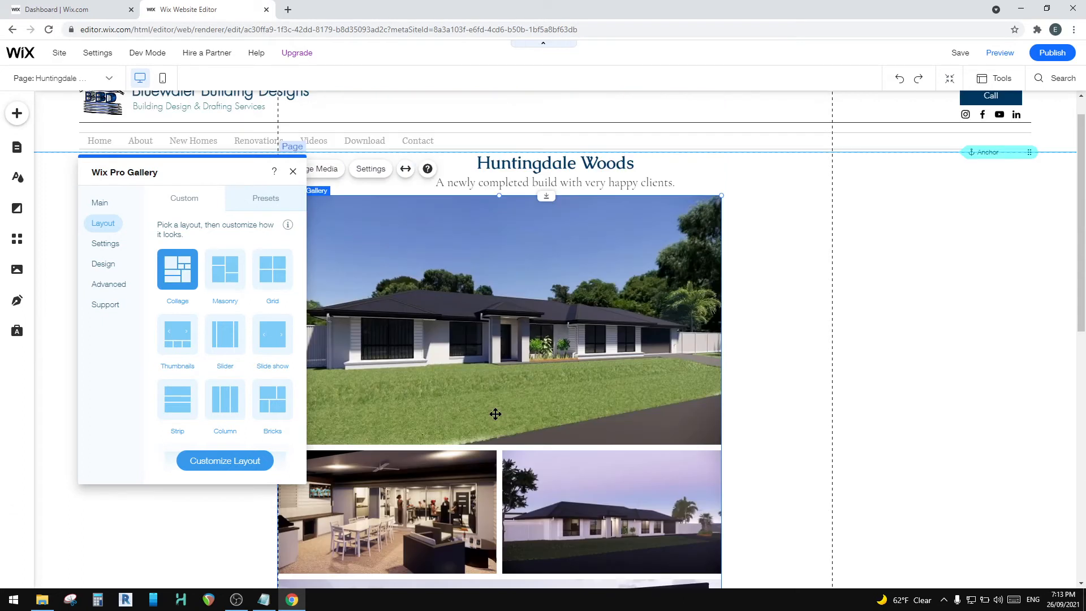
{"action": "scroll", "coordinate": [496, 414], "scroll_direction": "down", "scroll_amount": 5}
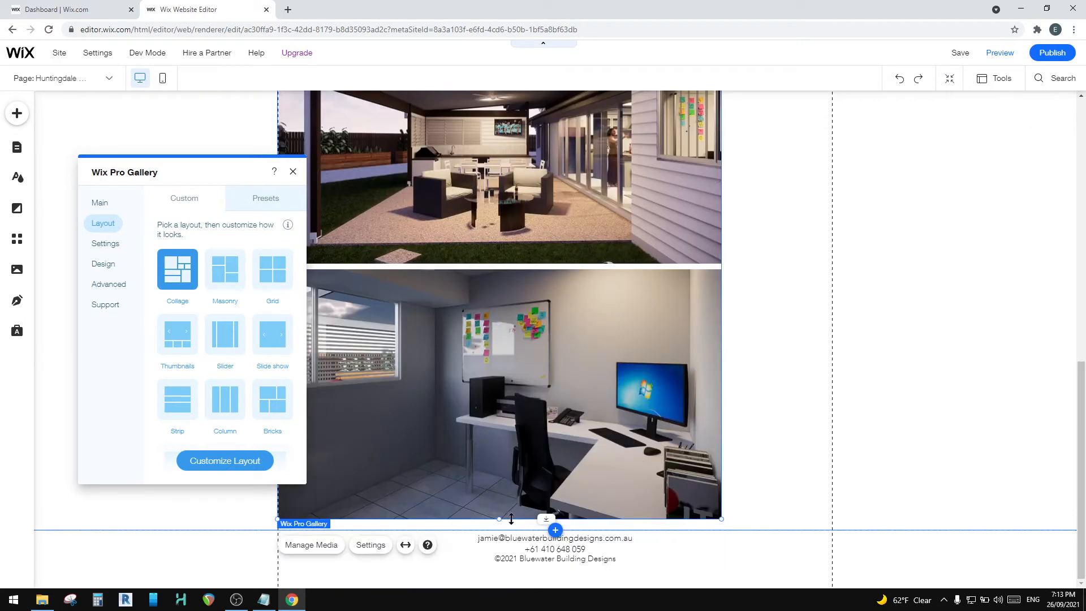
Step: Try to stretch the gallery's lower edge and reposition the gallery above the footer
{"action": "left_click_drag", "start_coordinate": [501, 520], "coordinate": [517, 563]}
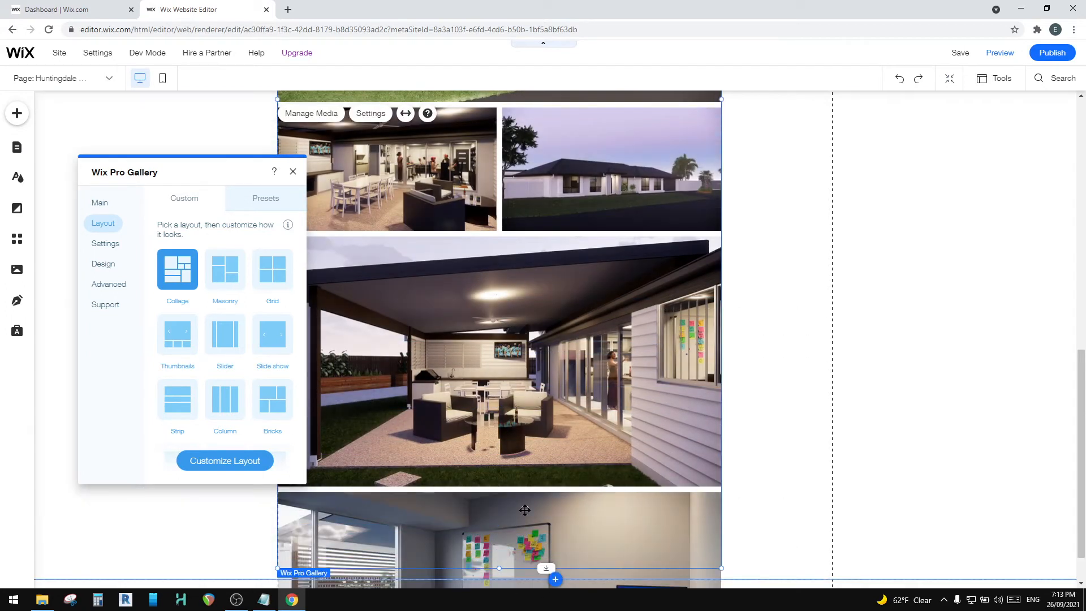
{"action": "scroll", "coordinate": [525, 510], "scroll_direction": "down", "scroll_amount": 5}
{"action": "left_click", "coordinate": [527, 438]}
{"action": "left_click_drag", "start_coordinate": [504, 525], "coordinate": [516, 342]}
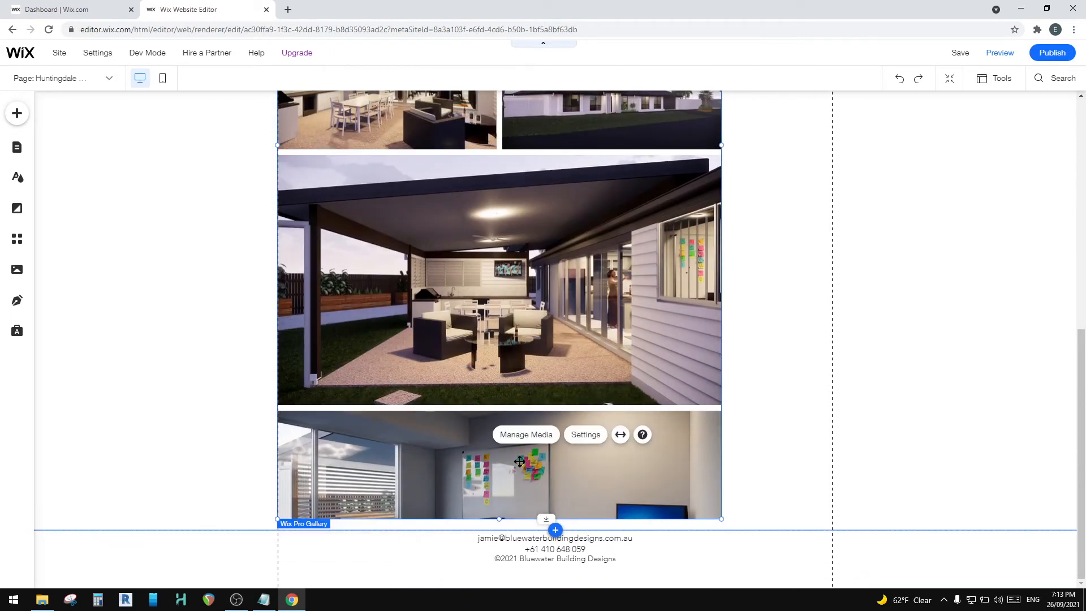
{"action": "left_click_drag", "start_coordinate": [647, 492], "coordinate": [643, 375]}
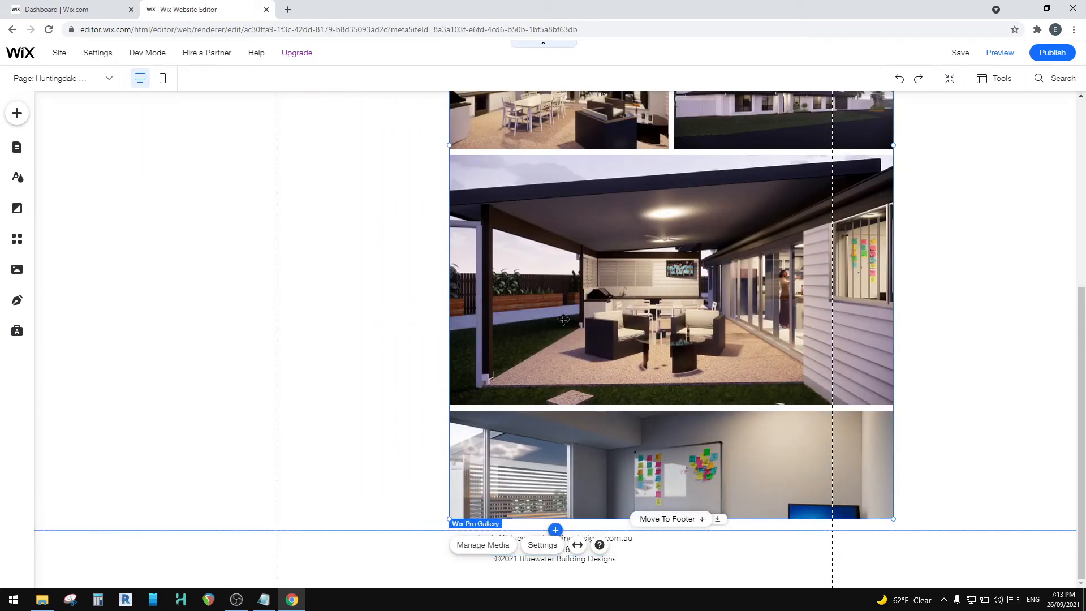
{"action": "left_click_drag", "start_coordinate": [445, 303], "coordinate": [444, 471]}
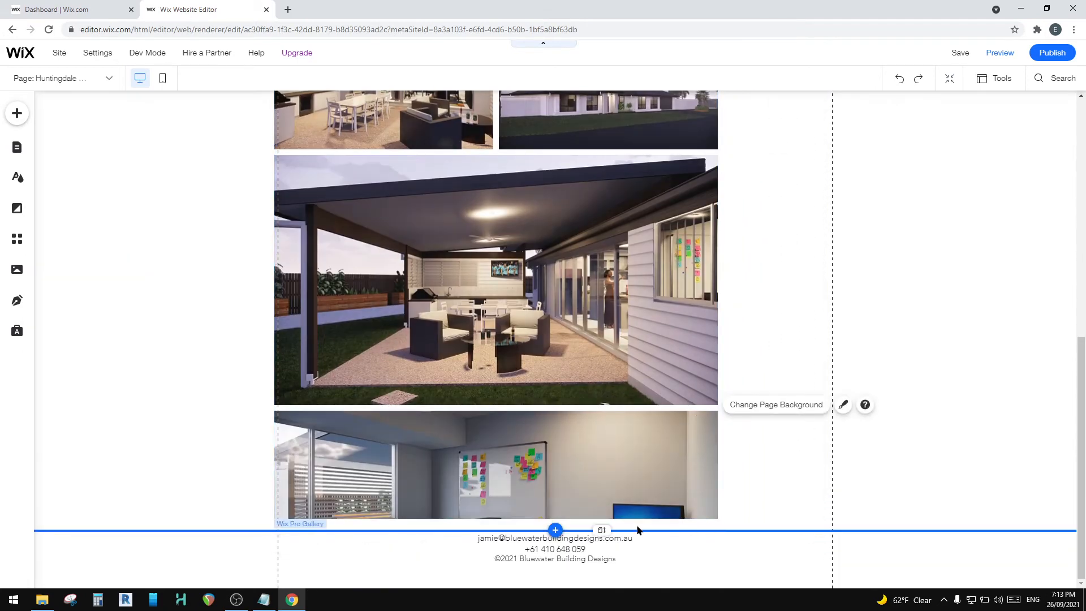
Step: Lower the footer to lengthen the page and extend the gallery downward until the whole home office render fits
{"action": "left_click_drag", "start_coordinate": [607, 531], "coordinate": [606, 581]}
{"action": "left_click", "coordinate": [626, 407]}
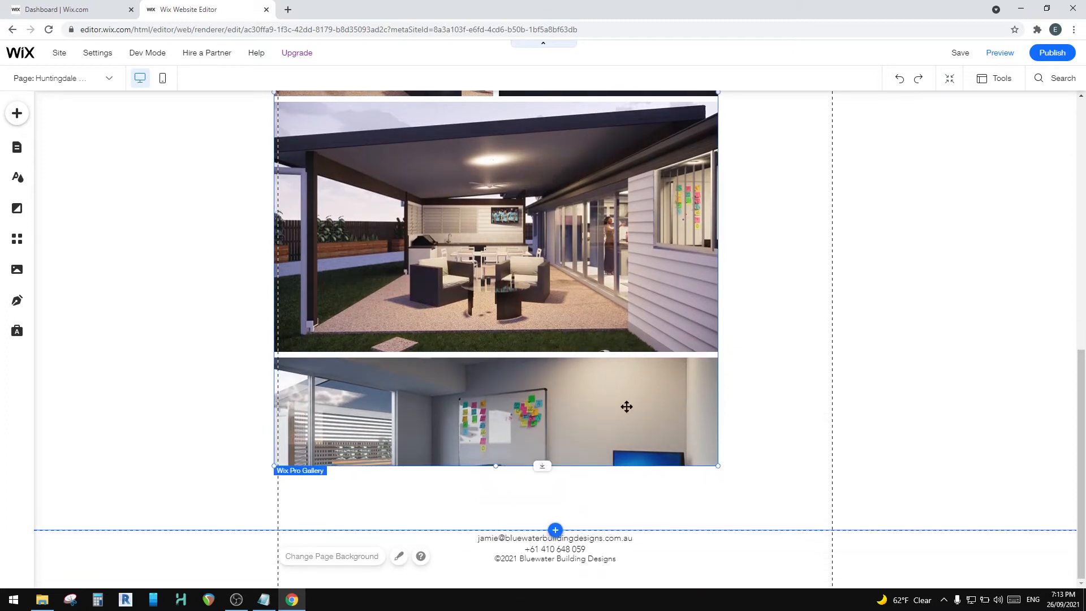
{"action": "left_click_drag", "start_coordinate": [545, 467], "coordinate": [547, 523]}
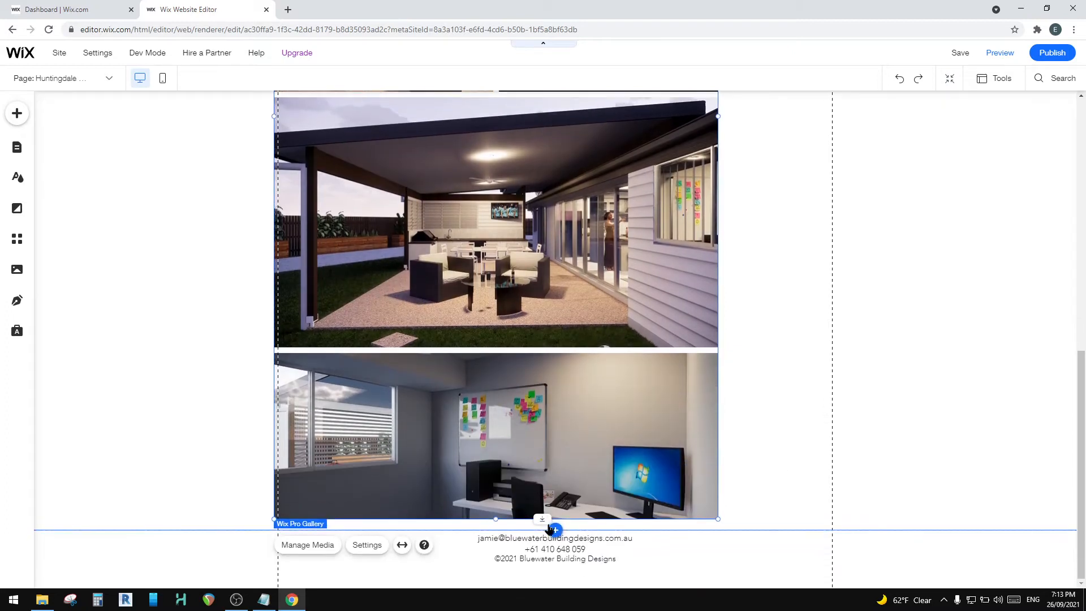
{"action": "left_click", "coordinate": [758, 529]}
{"action": "left_click_drag", "start_coordinate": [601, 531], "coordinate": [602, 583]}
{"action": "left_click", "coordinate": [626, 475]}
{"action": "left_click_drag", "start_coordinate": [542, 520], "coordinate": [556, 584]}
{"action": "scroll", "coordinate": [581, 488], "scroll_direction": "down", "scroll_amount": 2}
{"action": "left_click", "coordinate": [573, 434]}
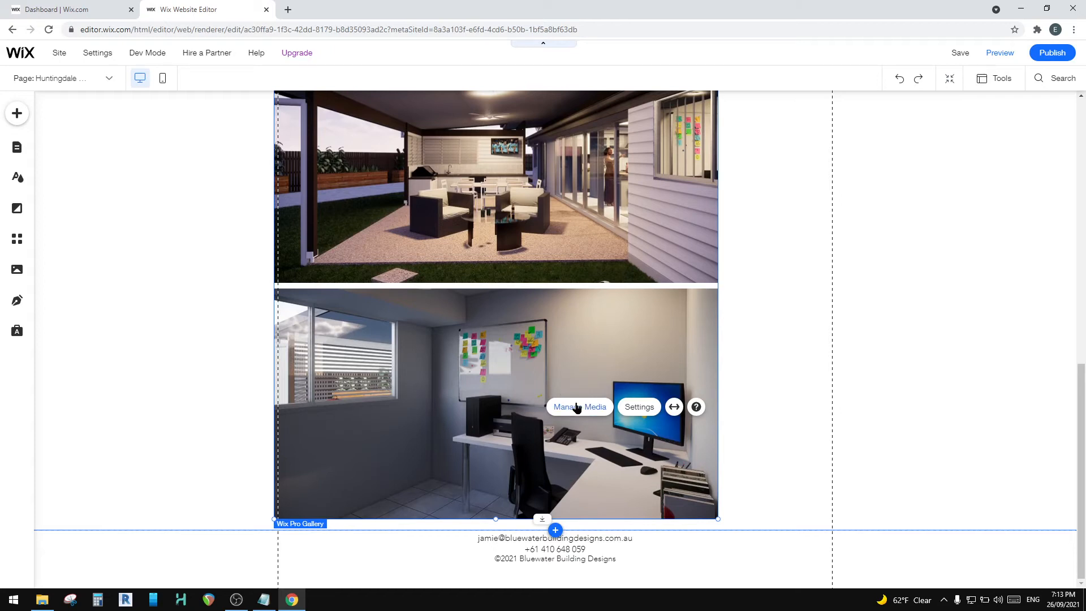
Step: Remove the home office render from the gallery and finish organizing it
{"action": "left_click", "coordinate": [590, 411]}
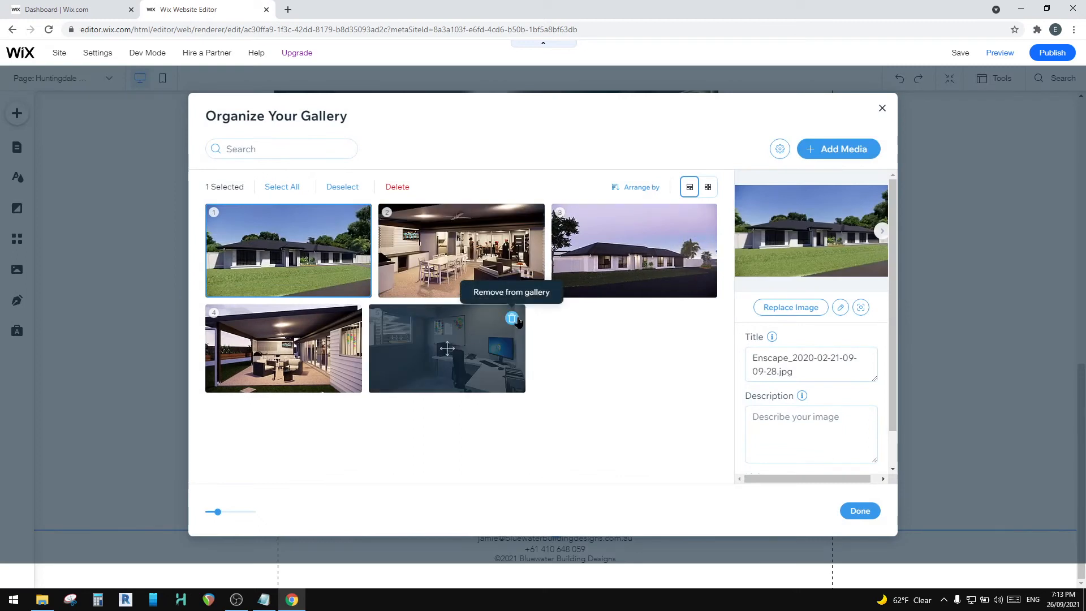
{"action": "left_click", "coordinate": [512, 319]}
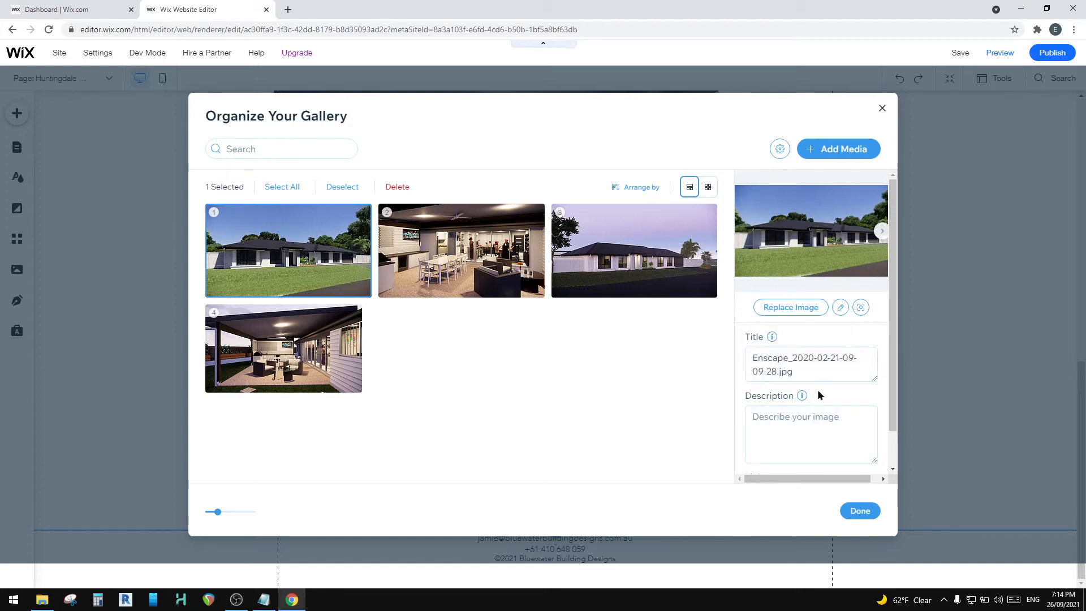
{"action": "mouse_move", "coordinate": [802, 396]}
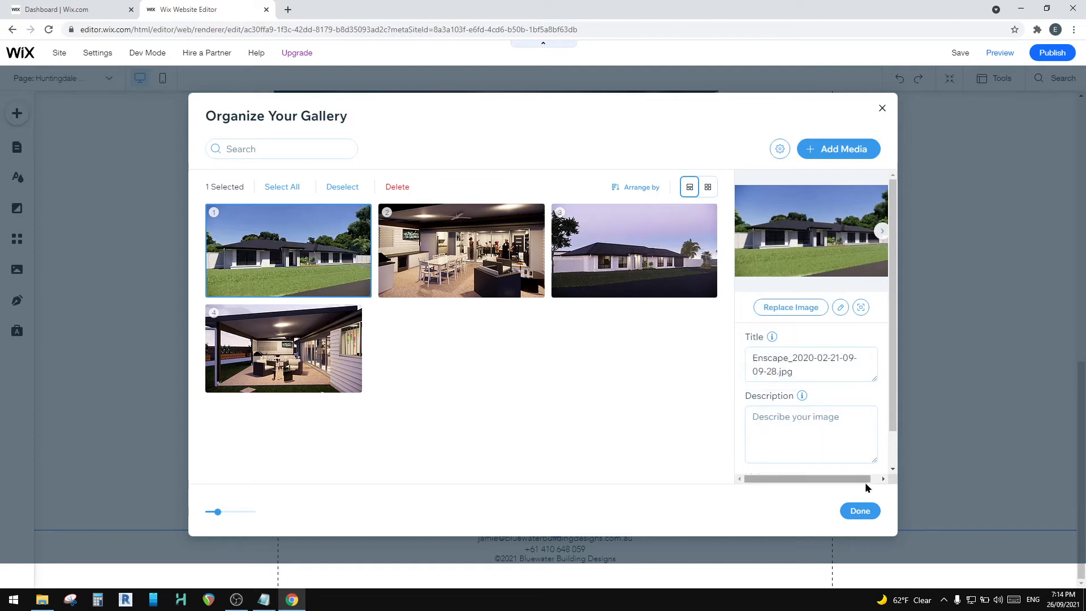
{"action": "left_click", "coordinate": [860, 511]}
Step: Centre the gallery horizontally on the page, directly beneath the project subtitle
{"action": "left_click_drag", "start_coordinate": [513, 202], "coordinate": [574, 262]}
{"action": "scroll", "coordinate": [671, 302], "scroll_direction": "up", "scroll_amount": 8}
{"action": "scroll", "coordinate": [572, 310], "scroll_direction": "up", "scroll_amount": 3}
{"action": "left_click_drag", "start_coordinate": [569, 371], "coordinate": [575, 288]}
{"action": "scroll", "coordinate": [615, 316], "scroll_direction": "down", "scroll_amount": 8}
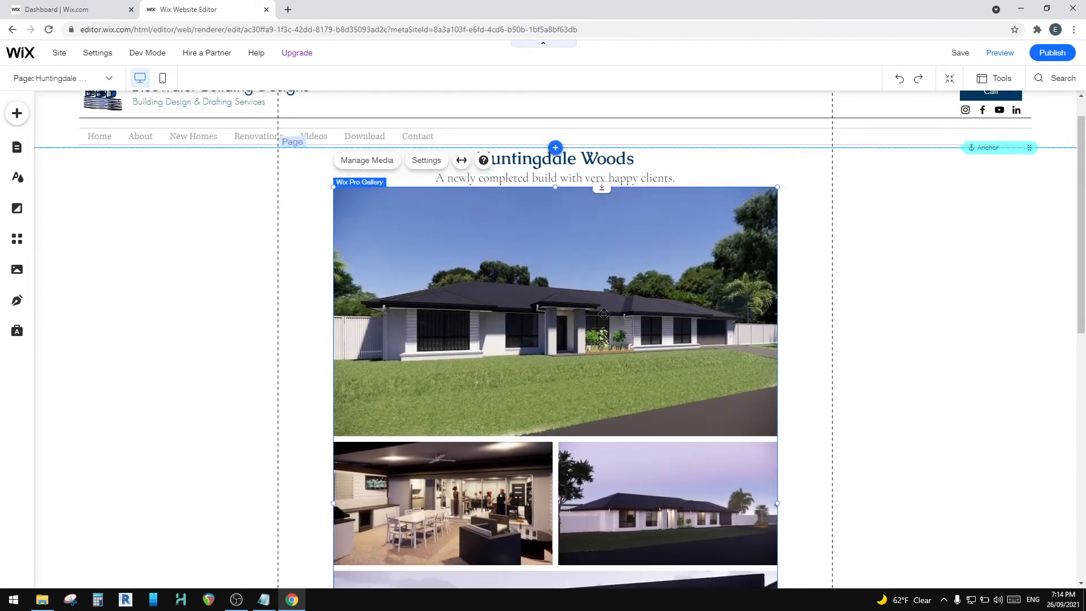
{"action": "scroll", "coordinate": [579, 369], "scroll_direction": "up", "scroll_amount": 6}
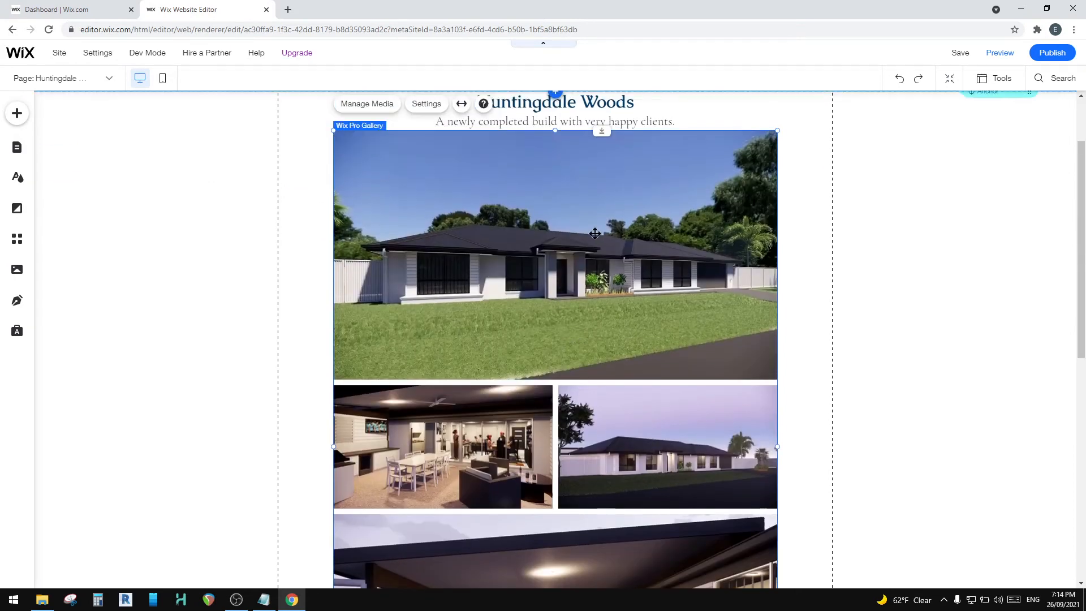
{"action": "scroll", "coordinate": [595, 234], "scroll_direction": "up", "scroll_amount": 2}
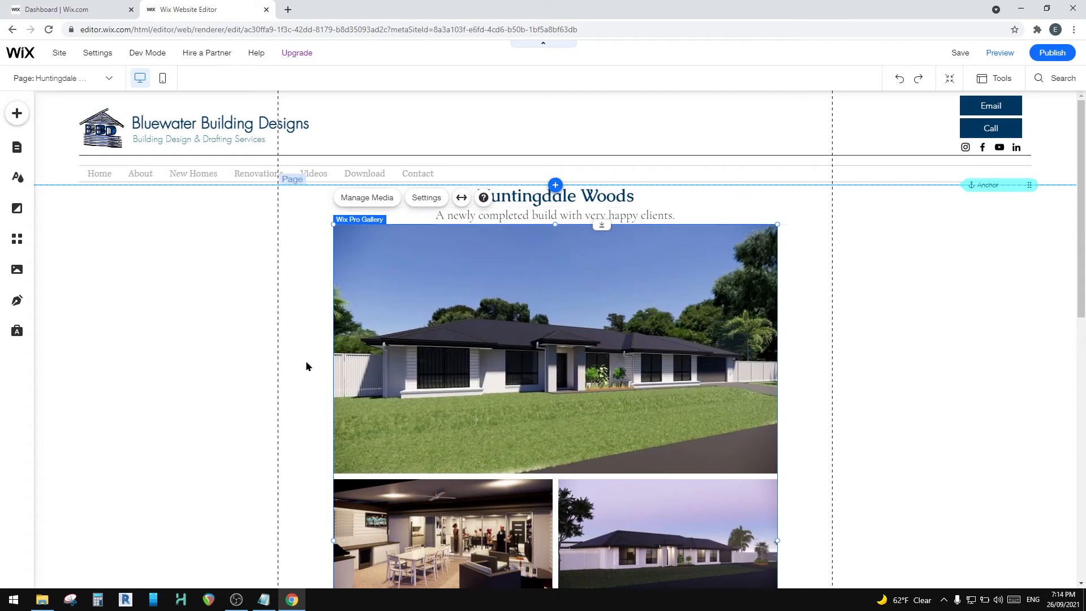
{"action": "mouse_move", "coordinate": [562, 302]}
{"action": "left_mouse_down"}
{"action": "mouse_move", "coordinate": [592, 305]}
{"action": "mouse_move", "coordinate": [561, 303]}
{"action": "left_mouse_up"}
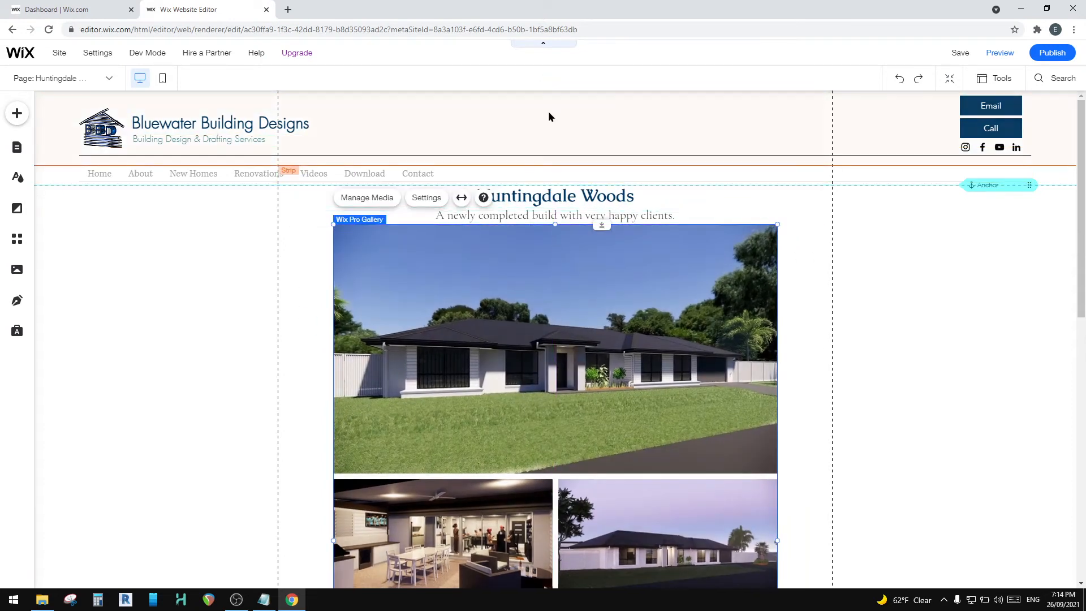
Step: Try a Slider (arrows) gallery in the empty space beneath the project renders and delete it
{"action": "scroll", "coordinate": [549, 363], "scroll_direction": "down", "scroll_amount": 10}
{"action": "left_click", "coordinate": [547, 362]}
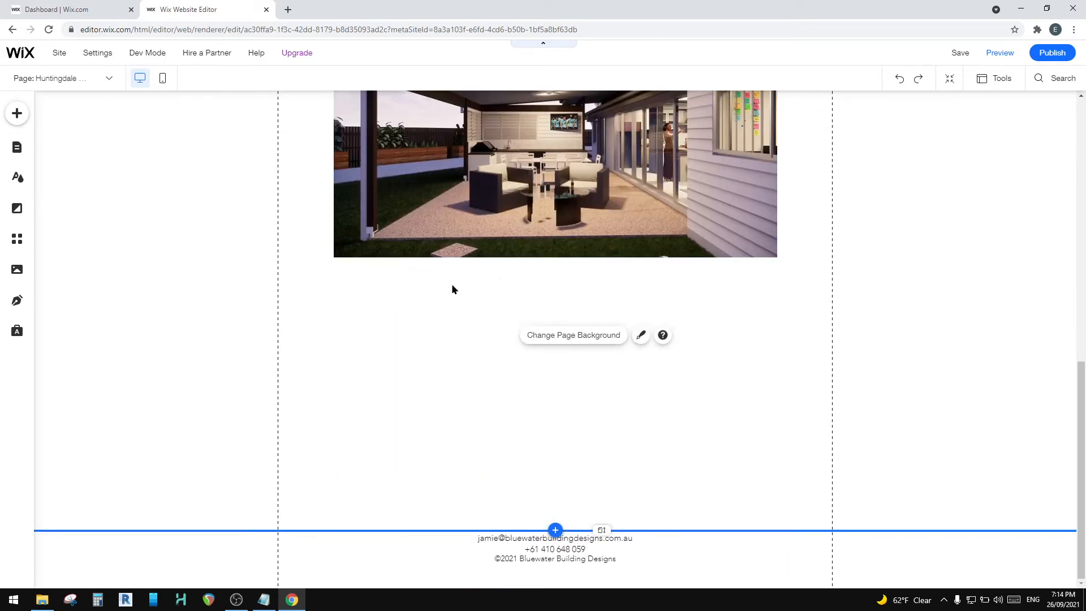
{"action": "left_click", "coordinate": [433, 280]}
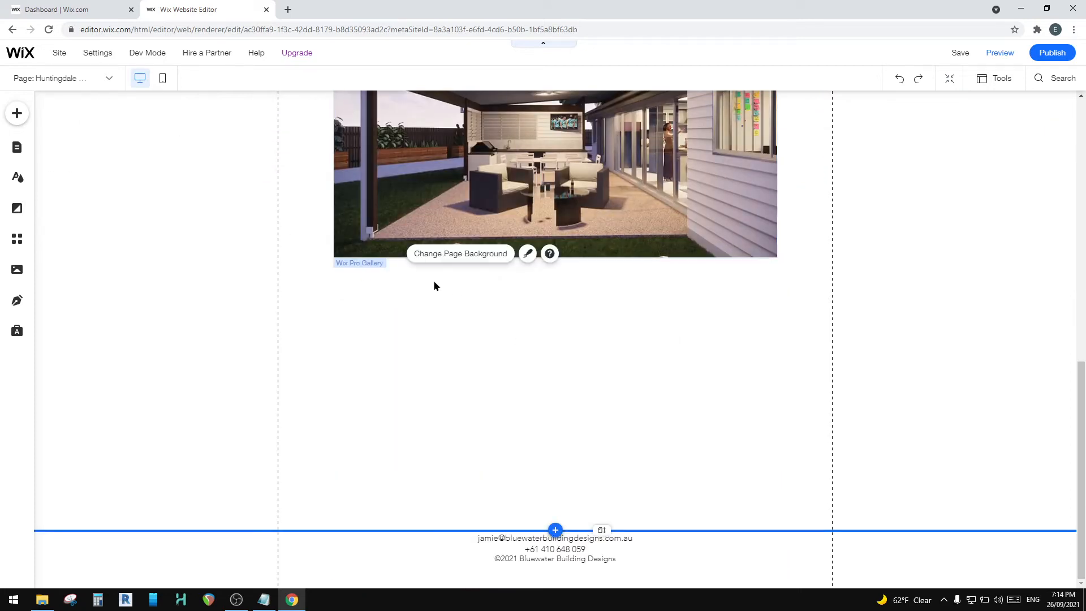
{"action": "left_click", "coordinate": [48, 130]}
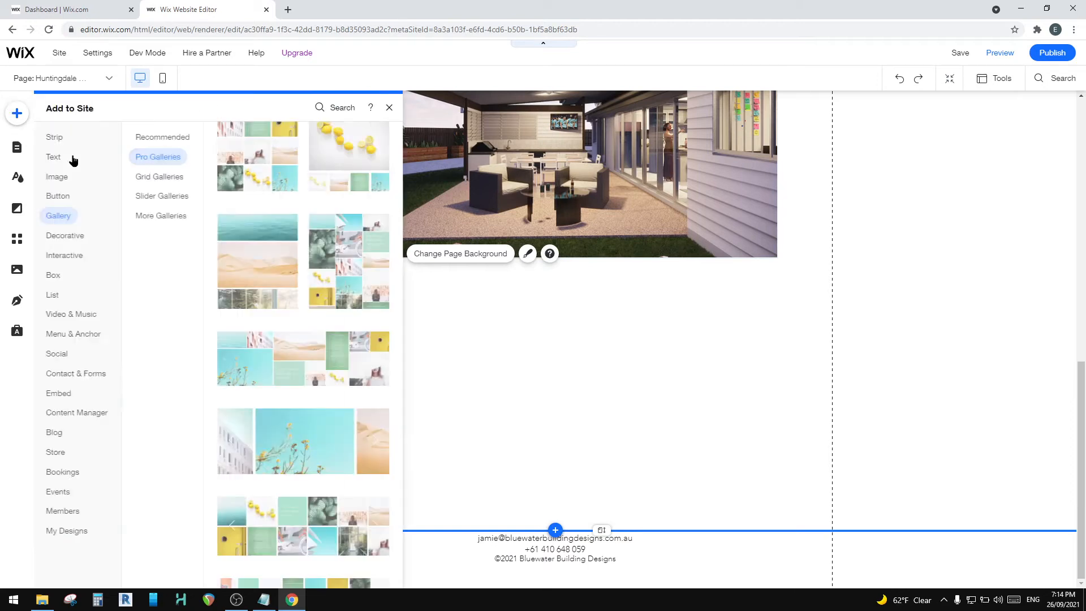
{"action": "left_click", "coordinate": [67, 195]}
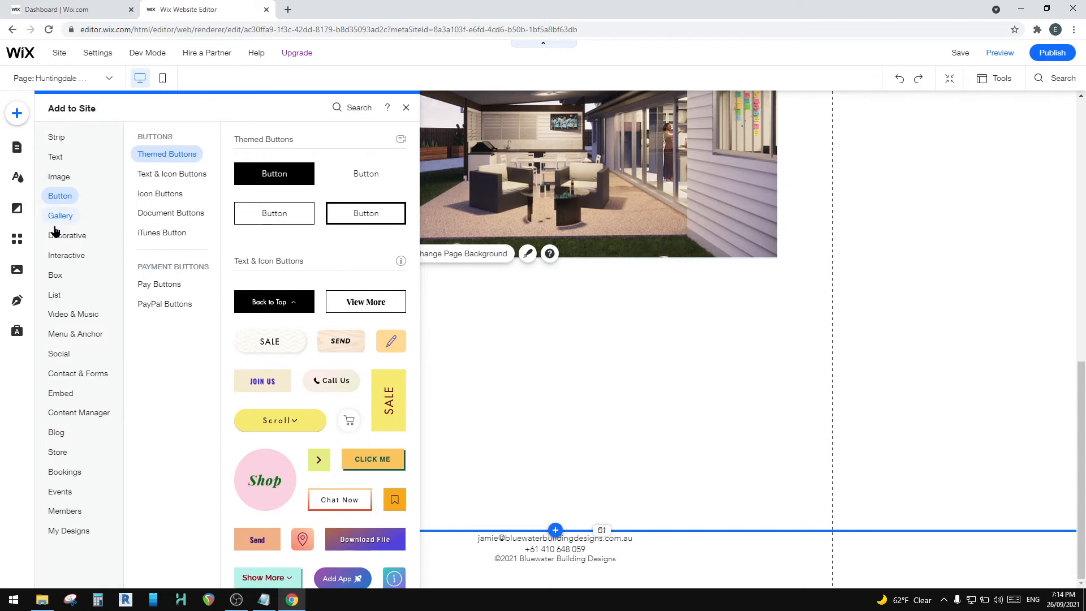
{"action": "left_click", "coordinate": [59, 220]}
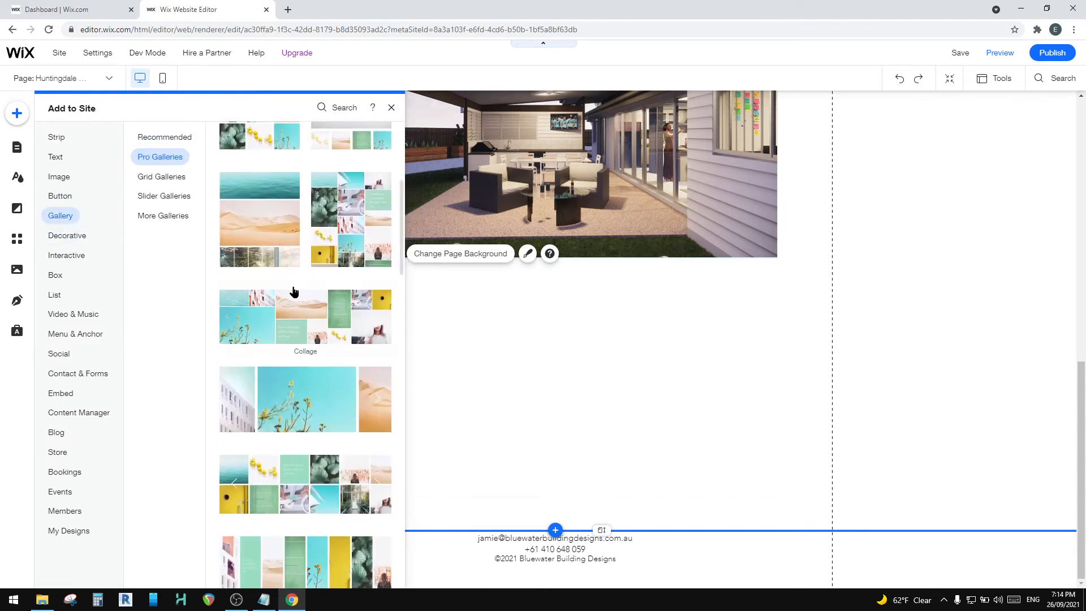
{"action": "left_click", "coordinate": [162, 197]}
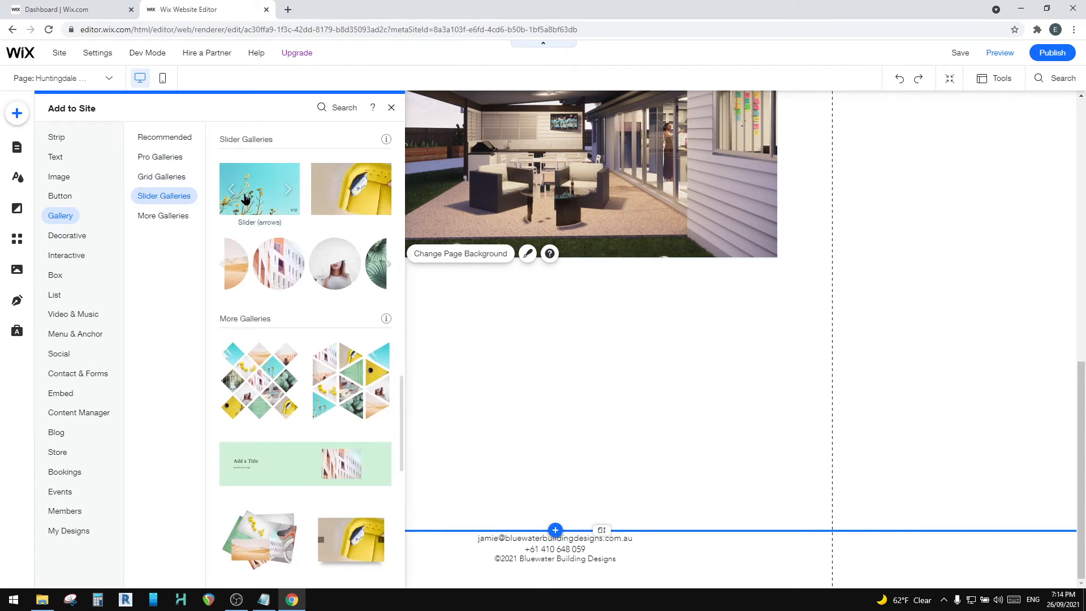
{"action": "scroll", "coordinate": [335, 378], "scroll_direction": "down", "scroll_amount": 5}
{"action": "scroll", "coordinate": [335, 379], "scroll_direction": "up", "scroll_amount": 7}
{"action": "left_click", "coordinate": [266, 270]}
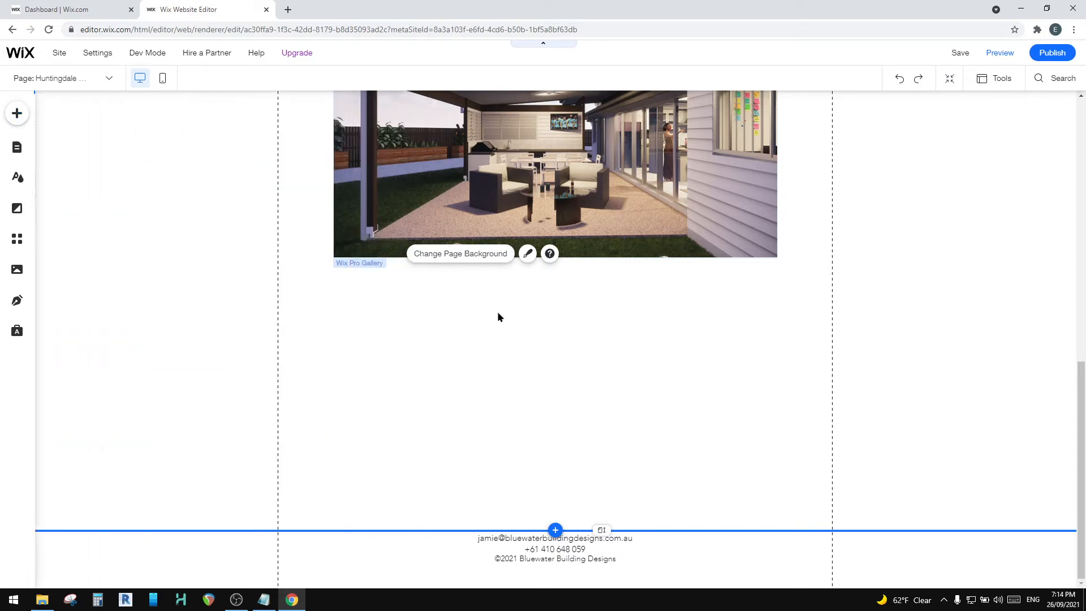
{"action": "left_click_drag", "start_coordinate": [528, 285], "coordinate": [529, 319]}
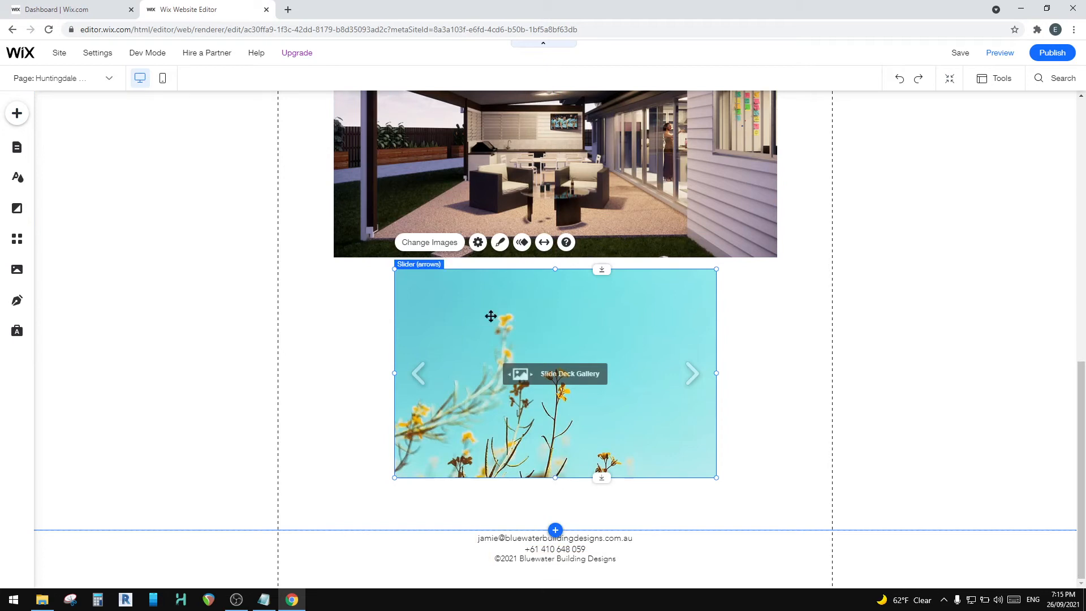
{"action": "key", "text": "Delete"}
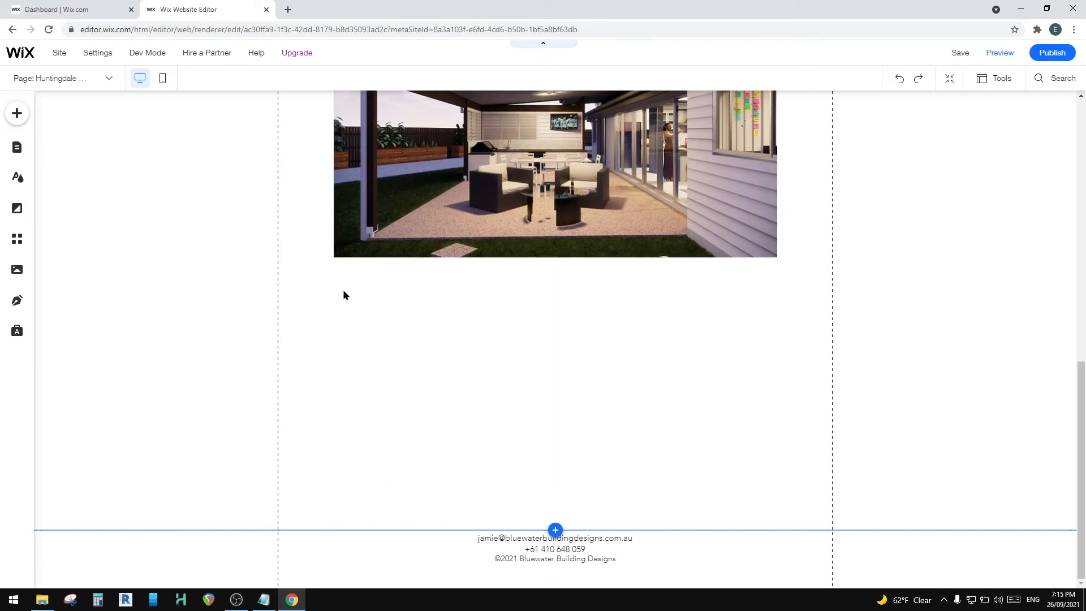
Step: Add an Accordion Pro Gallery to the page and position it directly beneath the patio render
{"action": "left_click", "coordinate": [16, 113]}
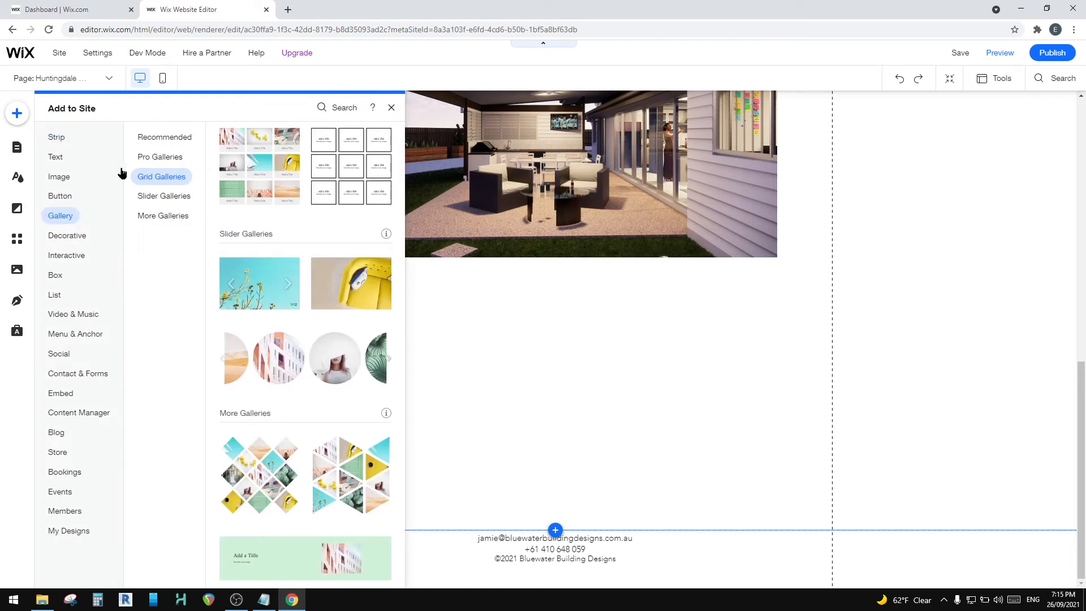
{"action": "left_click", "coordinate": [164, 215]}
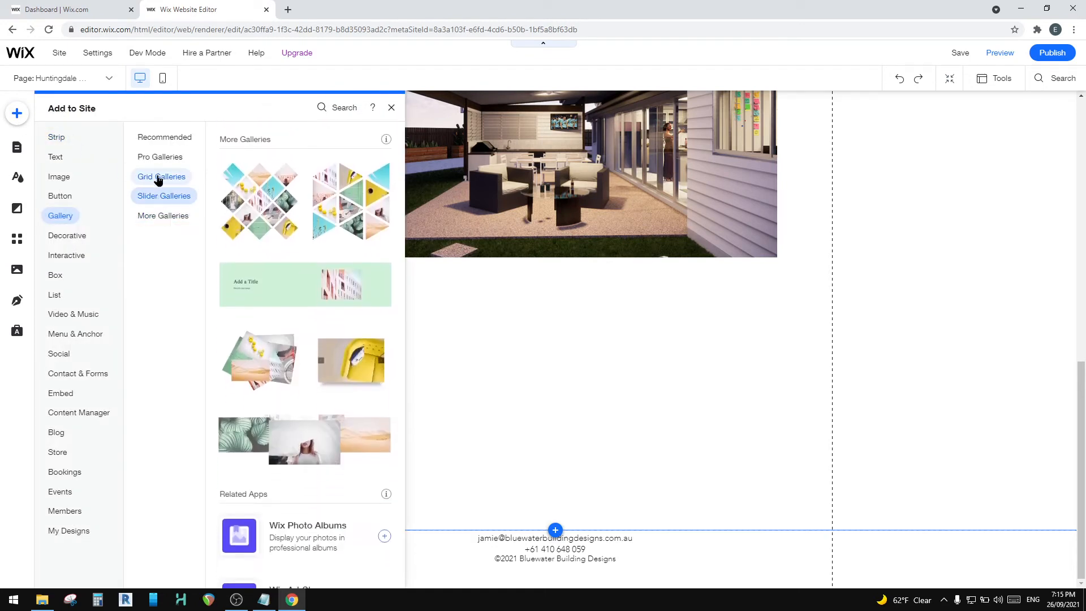
{"action": "left_click", "coordinate": [158, 178]}
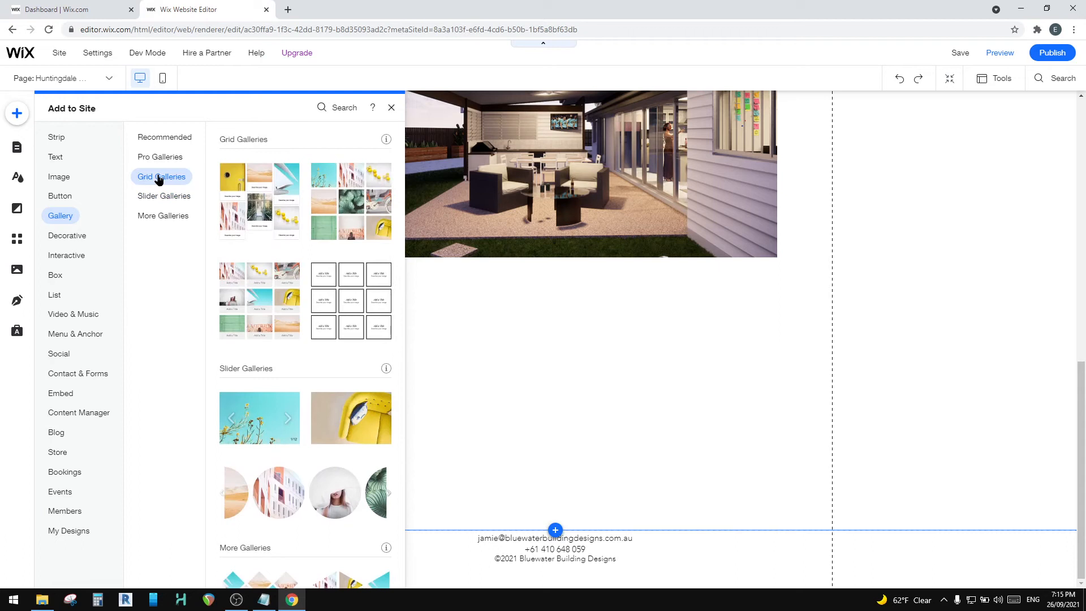
{"action": "left_click", "coordinate": [159, 157]}
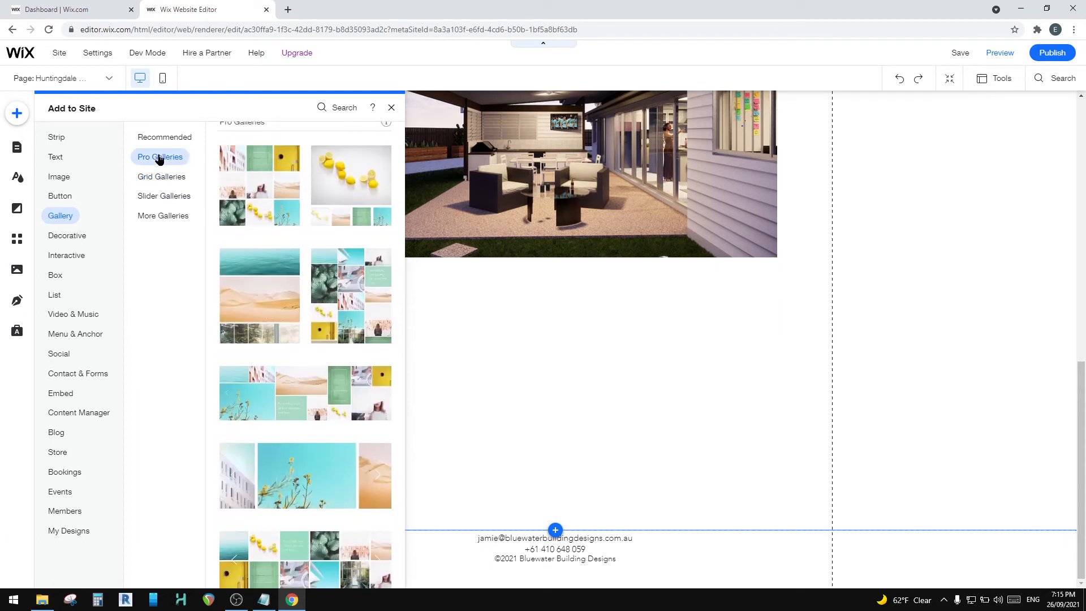
{"action": "scroll", "coordinate": [291, 340], "scroll_direction": "down", "scroll_amount": 3}
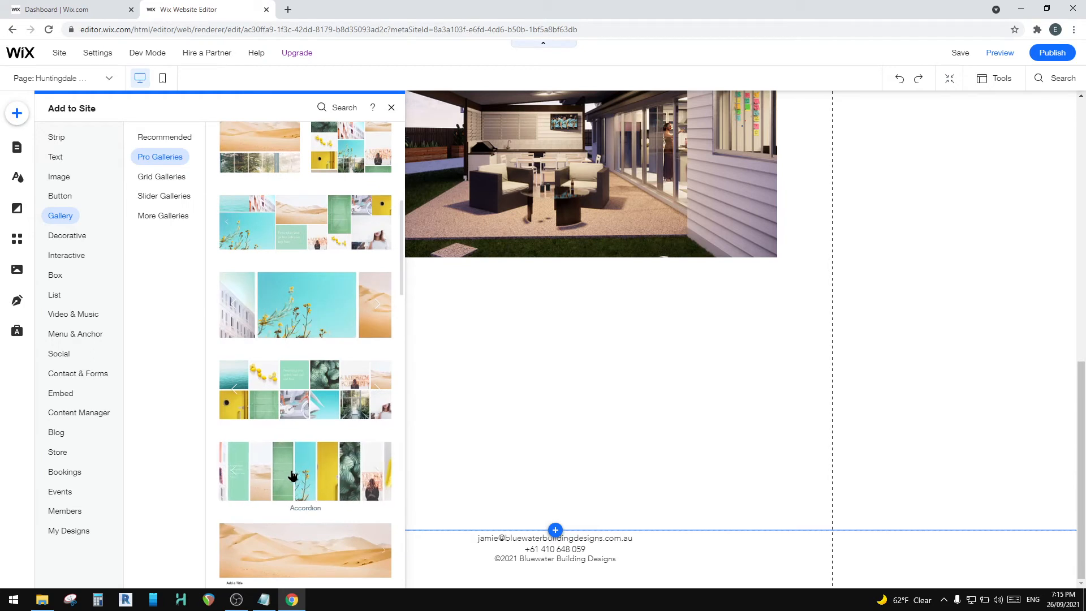
{"action": "left_click", "coordinate": [296, 474]}
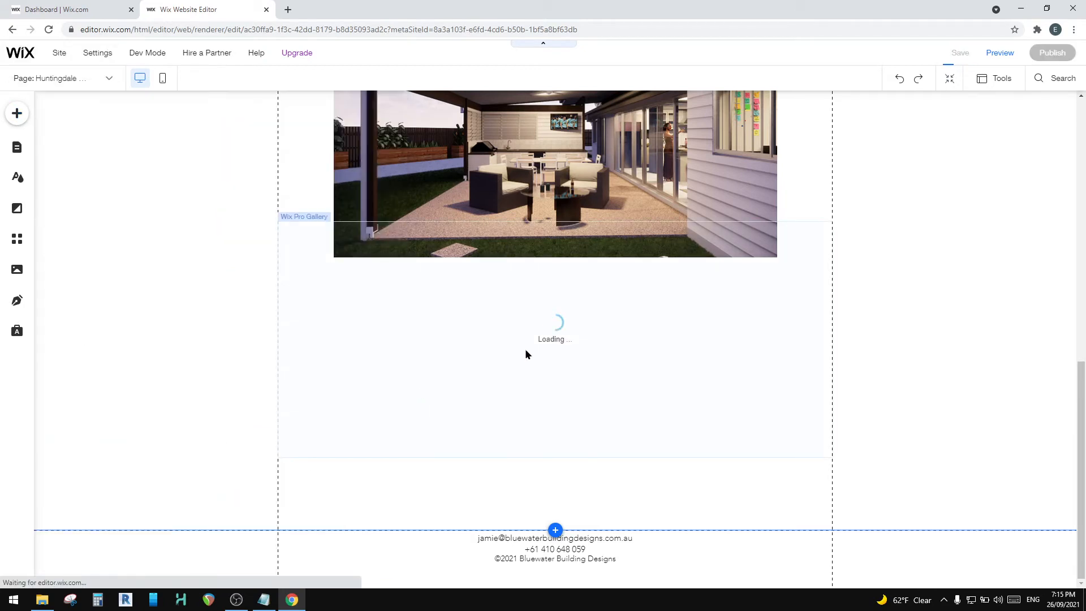
{"action": "left_click_drag", "start_coordinate": [523, 311], "coordinate": [521, 338]}
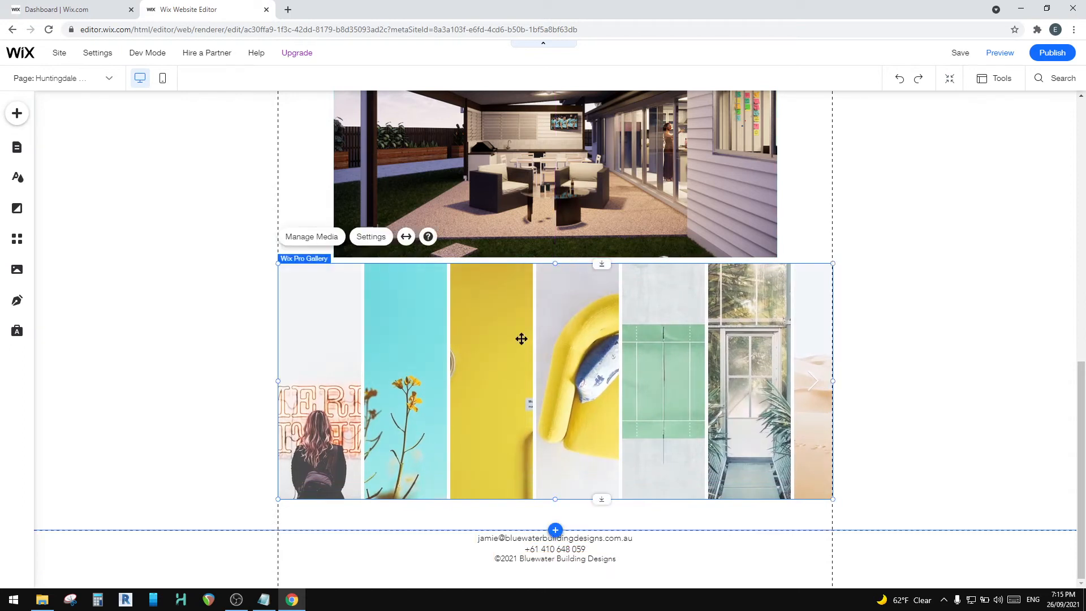
Step: Delete all the sample images from the Accordion gallery's media
{"action": "left_click", "coordinate": [322, 240]}
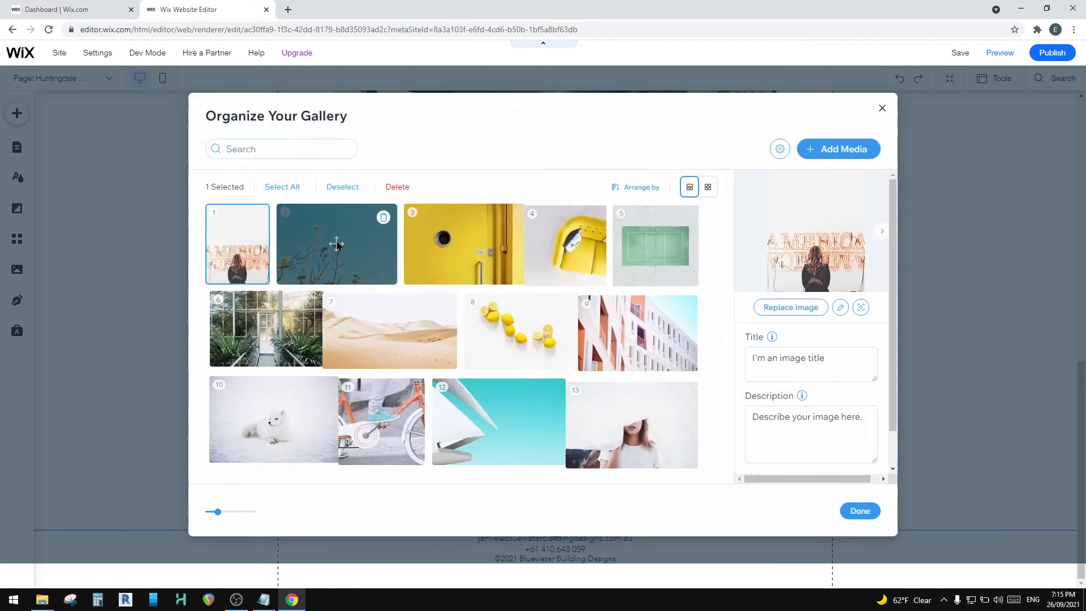
{"action": "left_click", "coordinate": [275, 187]}
{"action": "left_click", "coordinate": [341, 187]}
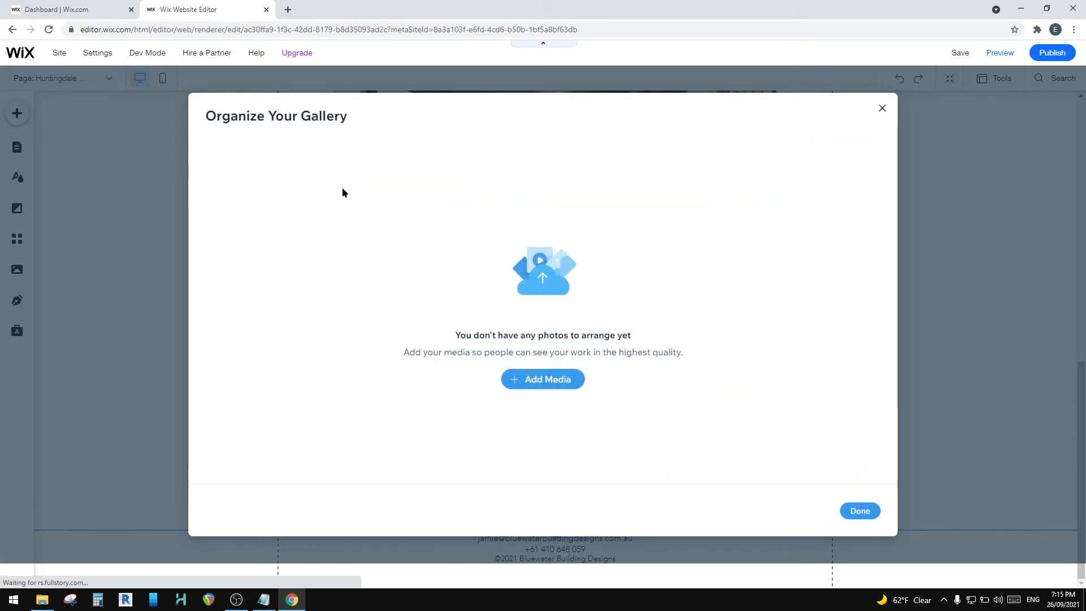
Step: Choose images from the Huntingdale Woods site folder, selecting the unfinished house front and the covered patio under construction
{"action": "left_click", "coordinate": [533, 385]}
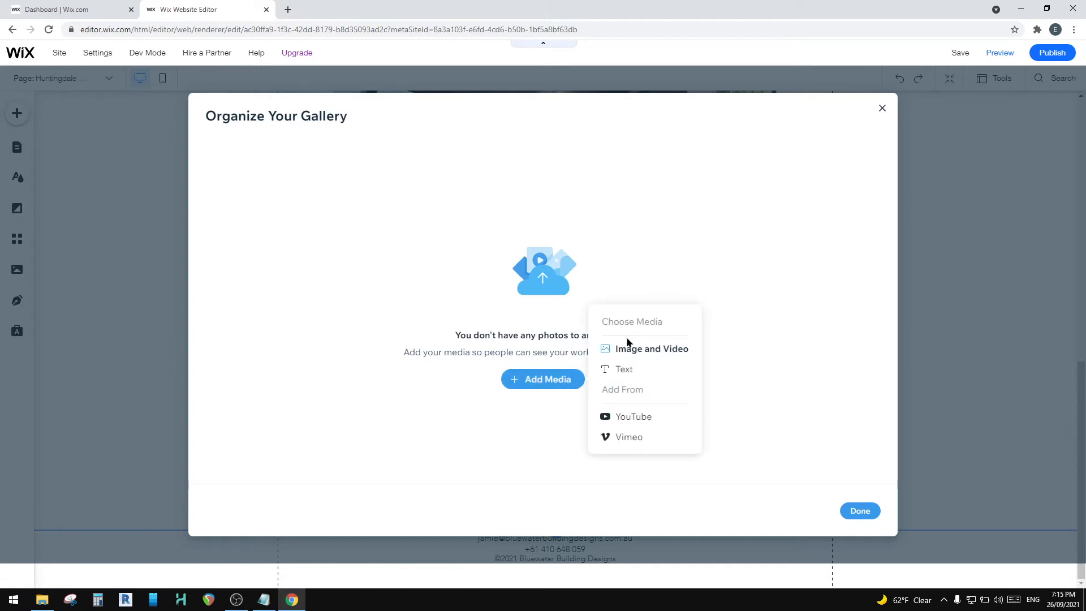
{"action": "left_click", "coordinate": [653, 354]}
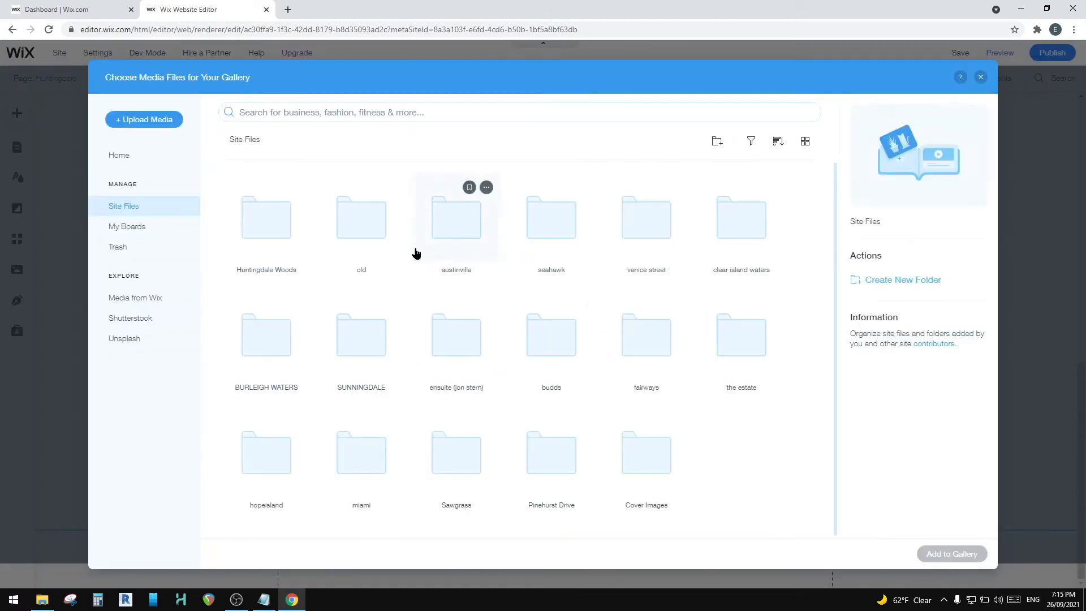
{"action": "double_click", "coordinate": [260, 219]}
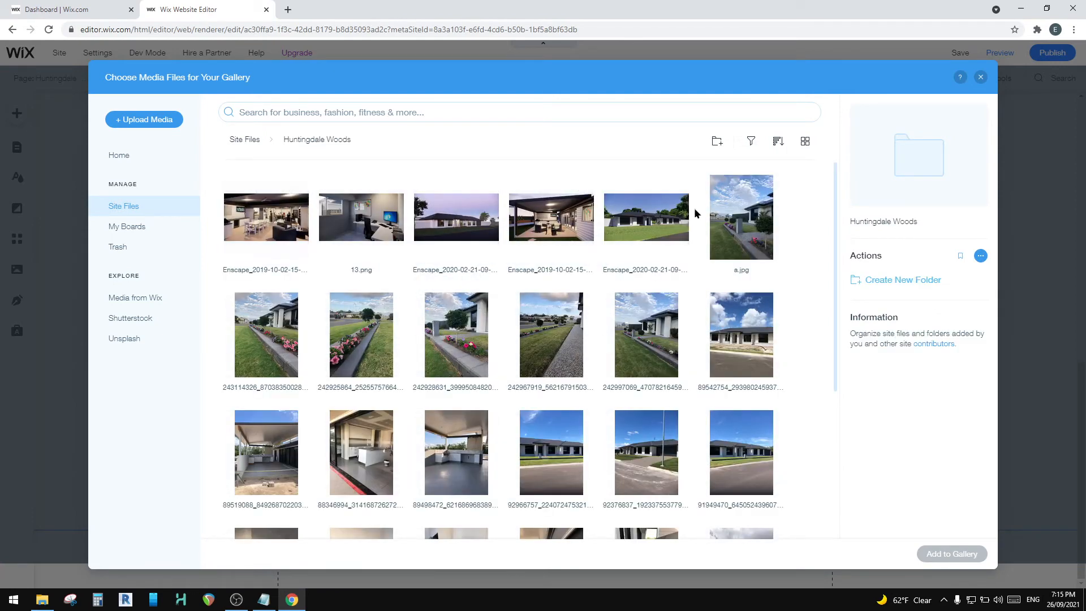
{"action": "scroll", "coordinate": [597, 313], "scroll_direction": "down", "scroll_amount": 2}
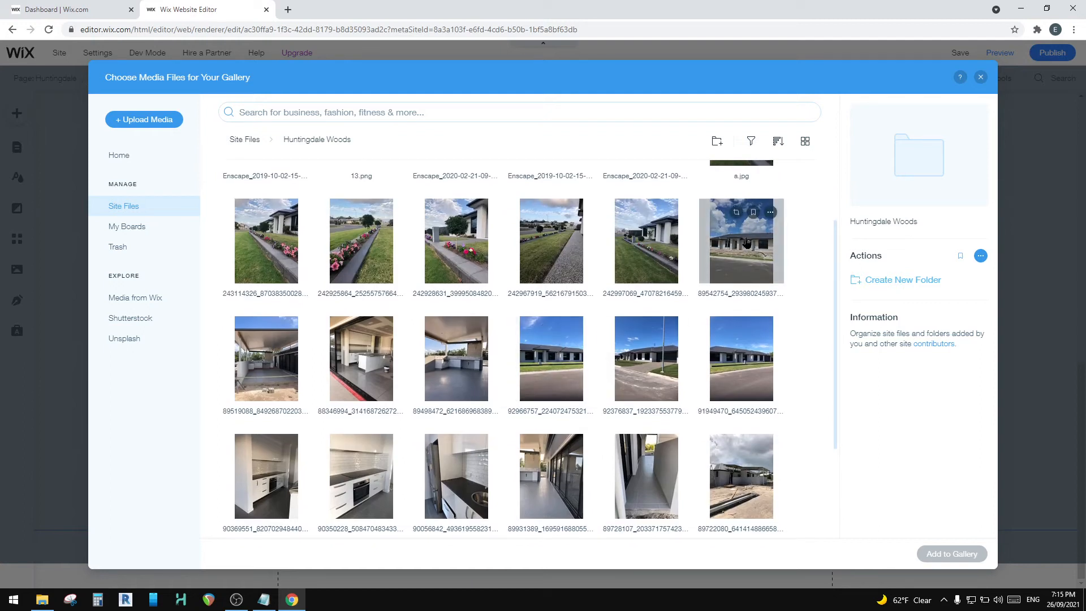
{"action": "left_click", "coordinate": [747, 242]}
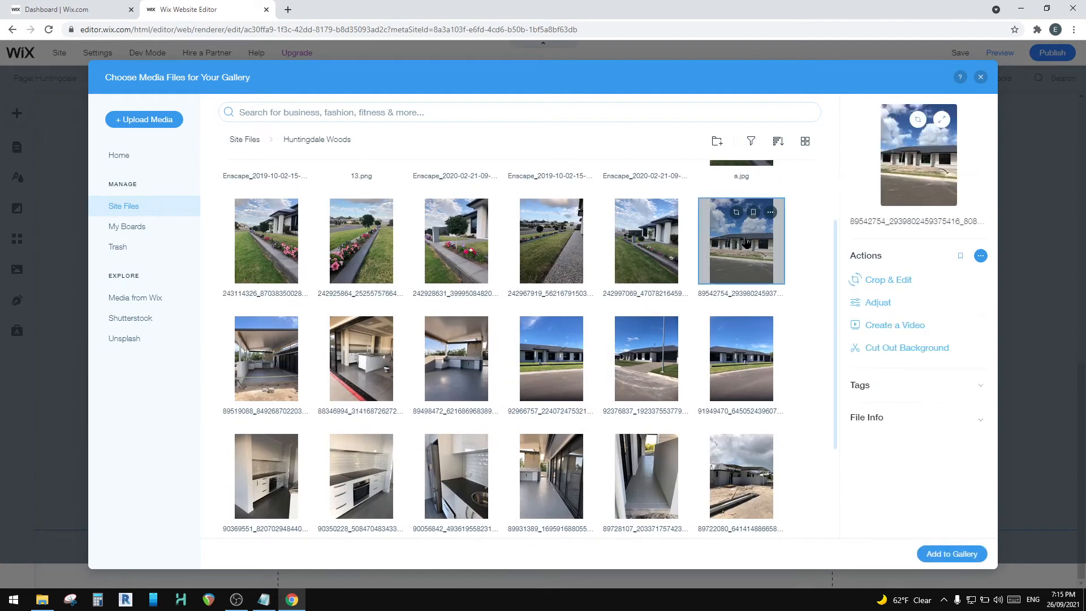
{"action": "left_click", "coordinate": [268, 349]}
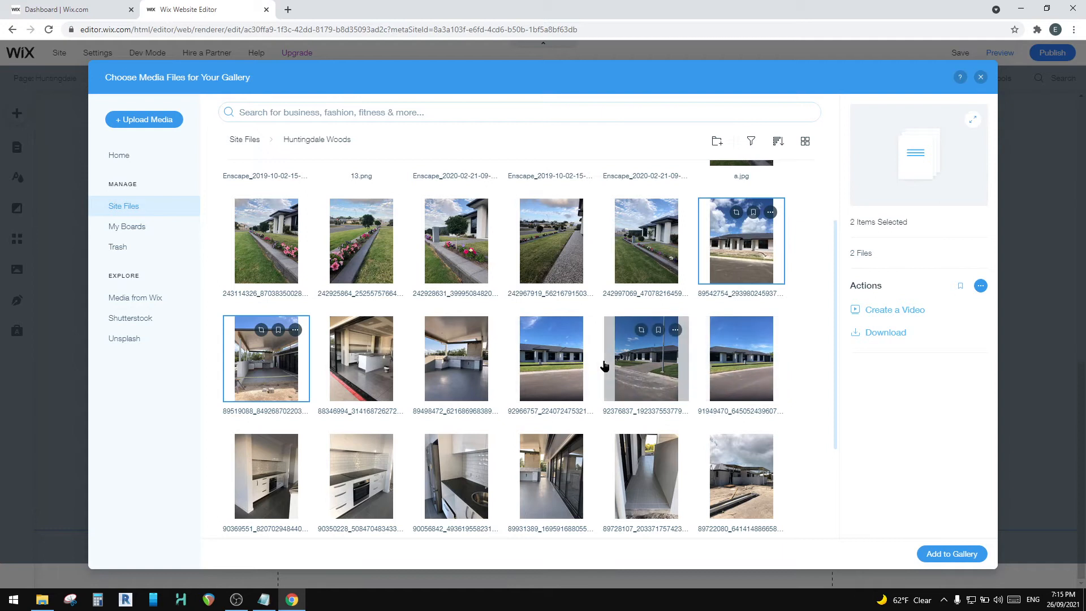
Step: Also select the outdoor kitchen, white kitchen cabinetry and muddy building site photos, and add all eight files to the gallery
{"action": "scroll", "coordinate": [509, 373], "scroll_direction": "up", "scroll_amount": 2}
{"action": "scroll", "coordinate": [290, 373], "scroll_direction": "down", "scroll_amount": 3}
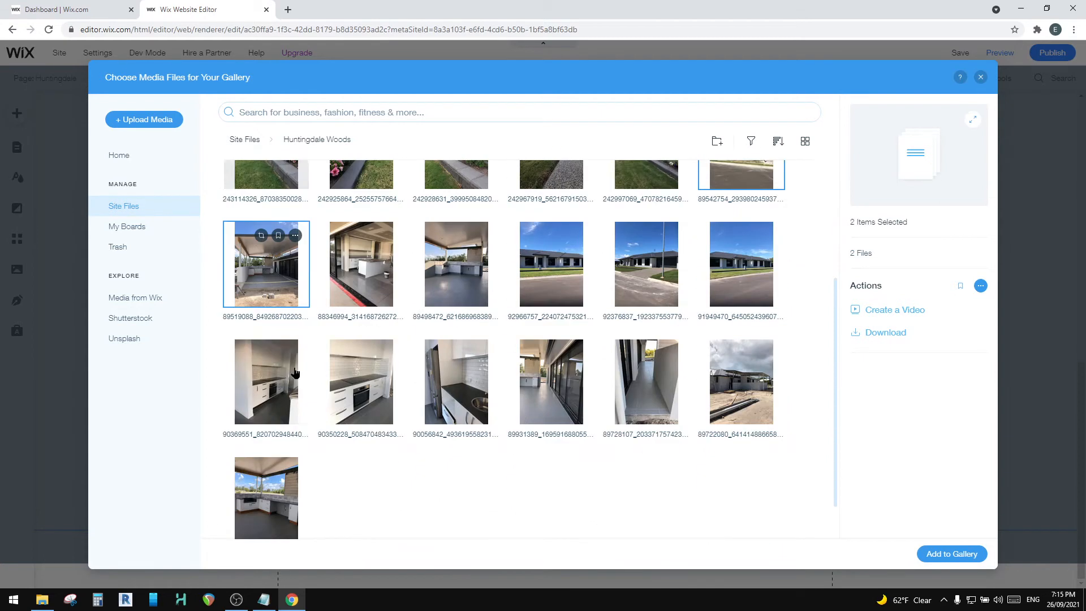
{"action": "scroll", "coordinate": [290, 374], "scroll_direction": "up", "scroll_amount": 3}
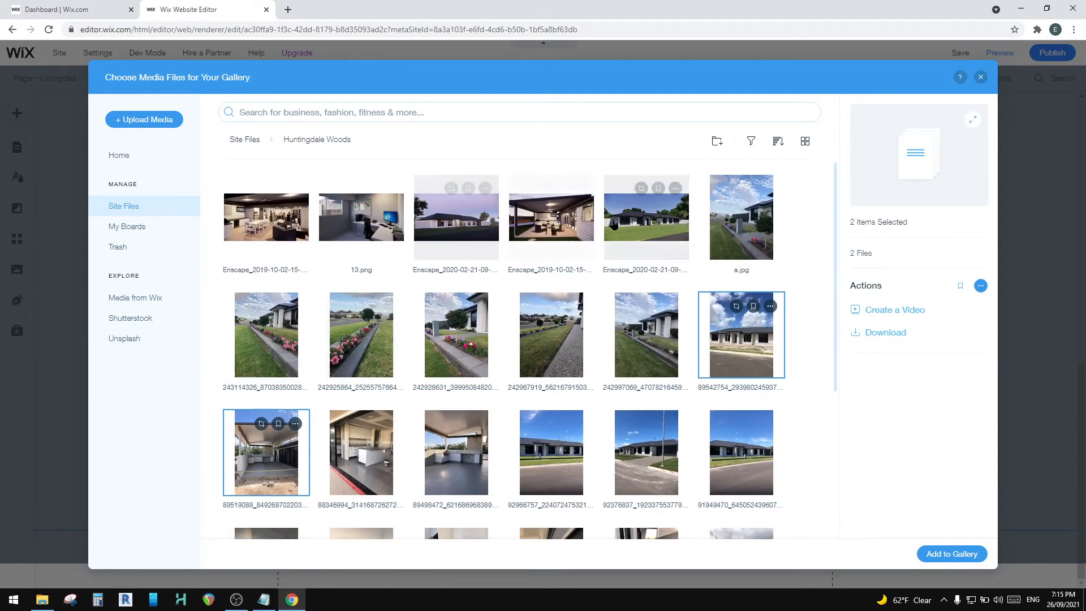
{"action": "left_click", "coordinate": [381, 465]}
{"action": "left_click", "coordinate": [452, 465]}
{"action": "scroll", "coordinate": [452, 465], "scroll_direction": "down", "scroll_amount": 3}
{"action": "left_click", "coordinate": [294, 386]}
{"action": "left_click", "coordinate": [374, 386]}
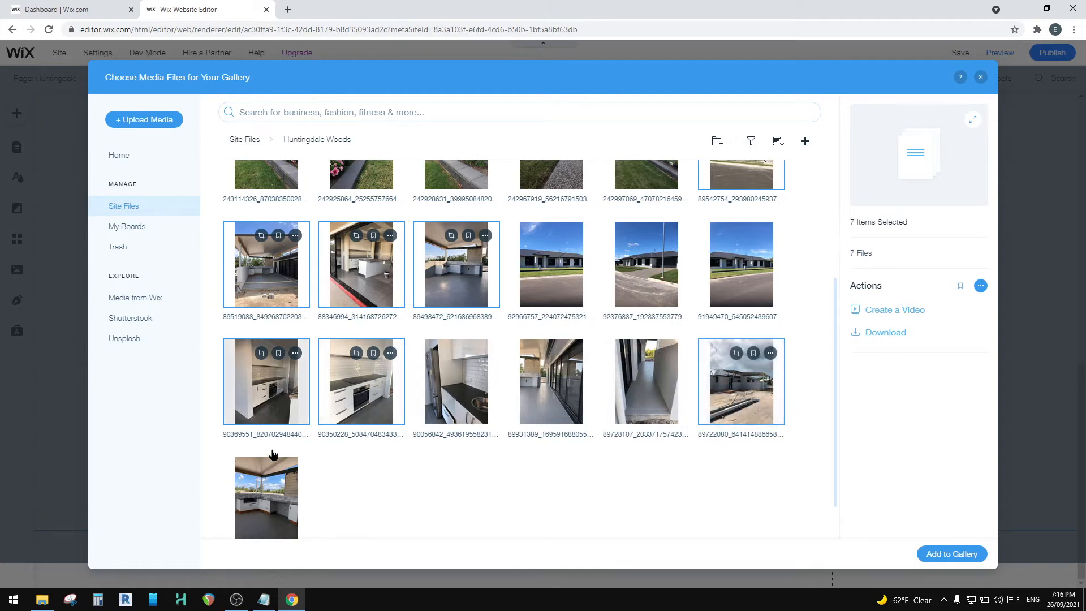
{"action": "left_click", "coordinate": [258, 504]}
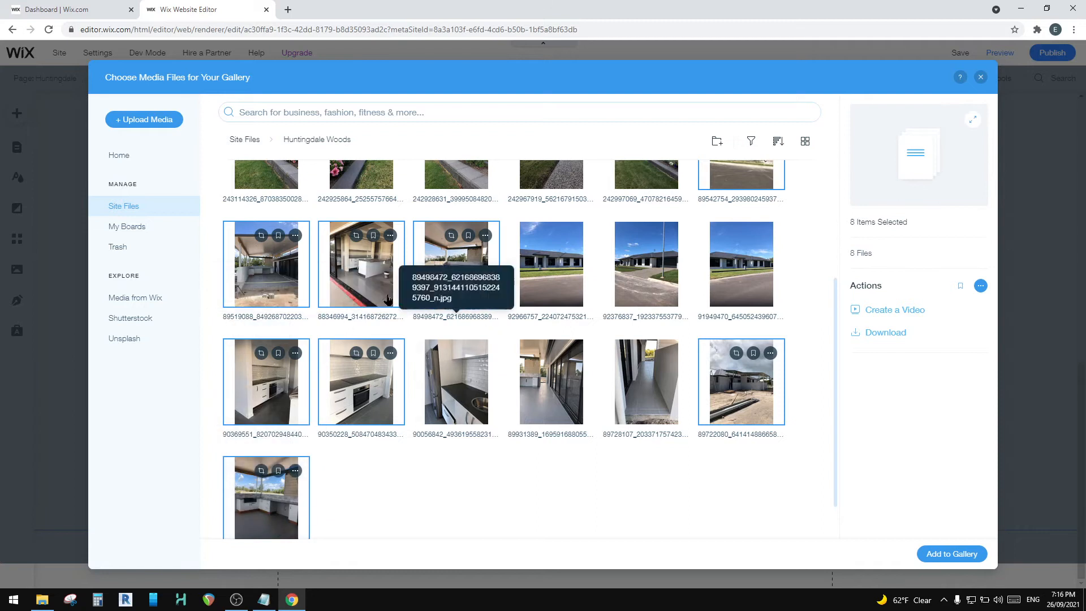
{"action": "left_click", "coordinate": [946, 554]}
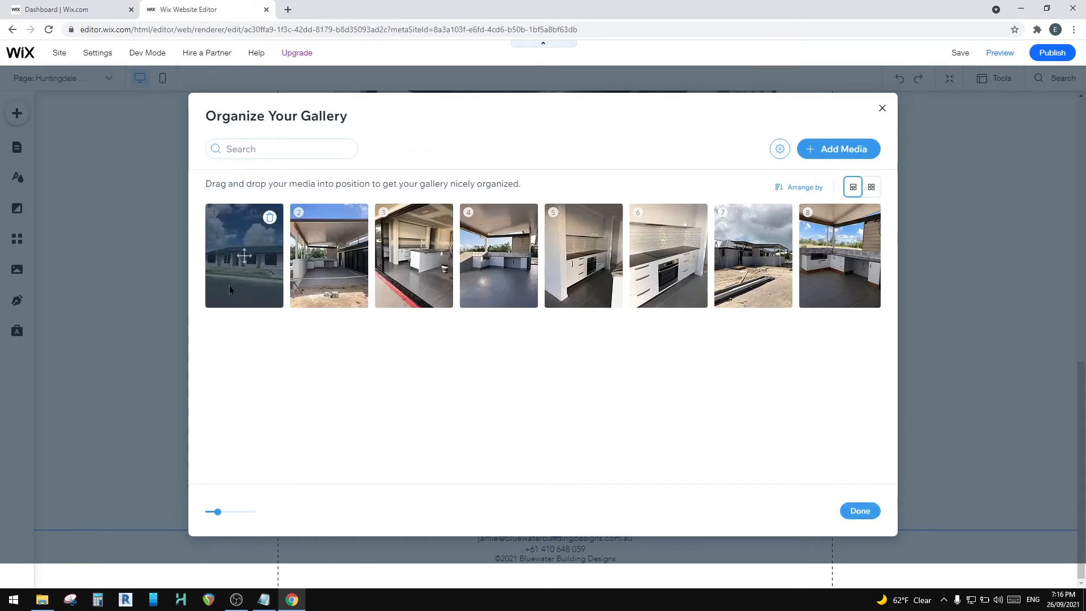
Step: Move the building site photo to position 6, ahead of the oven close-up, and finish organizing the gallery
{"action": "left_click_drag", "start_coordinate": [752, 255], "coordinate": [668, 254]}
{"action": "mouse_move", "coordinate": [416, 257]}
{"action": "left_mouse_down"}
{"action": "mouse_move", "coordinate": [489, 262]}
{"action": "mouse_move", "coordinate": [424, 252]}
{"action": "left_mouse_up"}
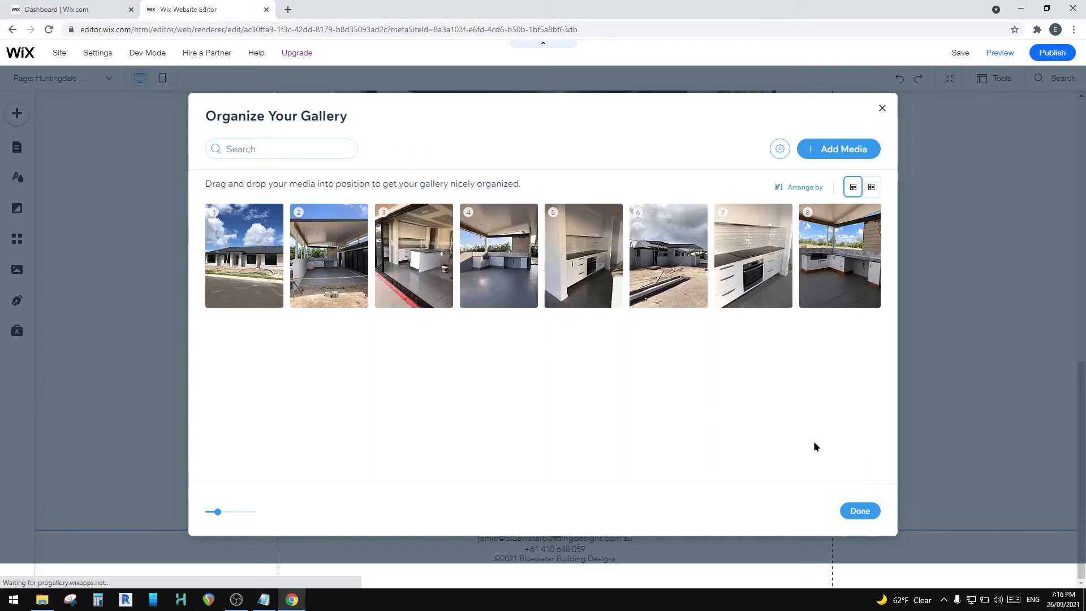
{"action": "left_click", "coordinate": [860, 512]}
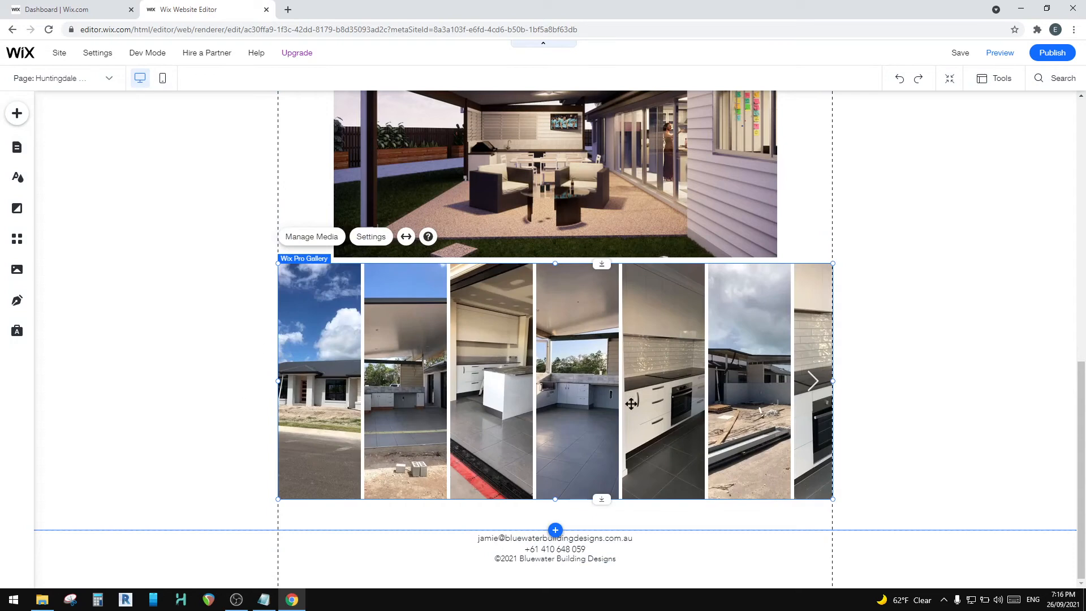
Step: Adjust the Accordion gallery's height so that its lower edge sits just above the footer
{"action": "left_click", "coordinate": [556, 507]}
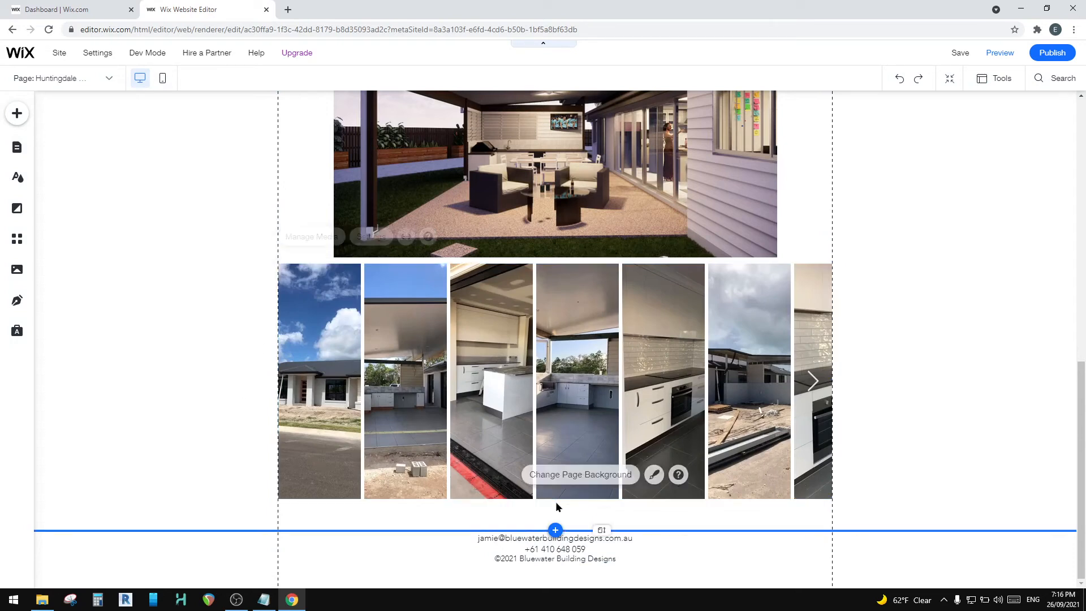
{"action": "left_click", "coordinate": [529, 386]}
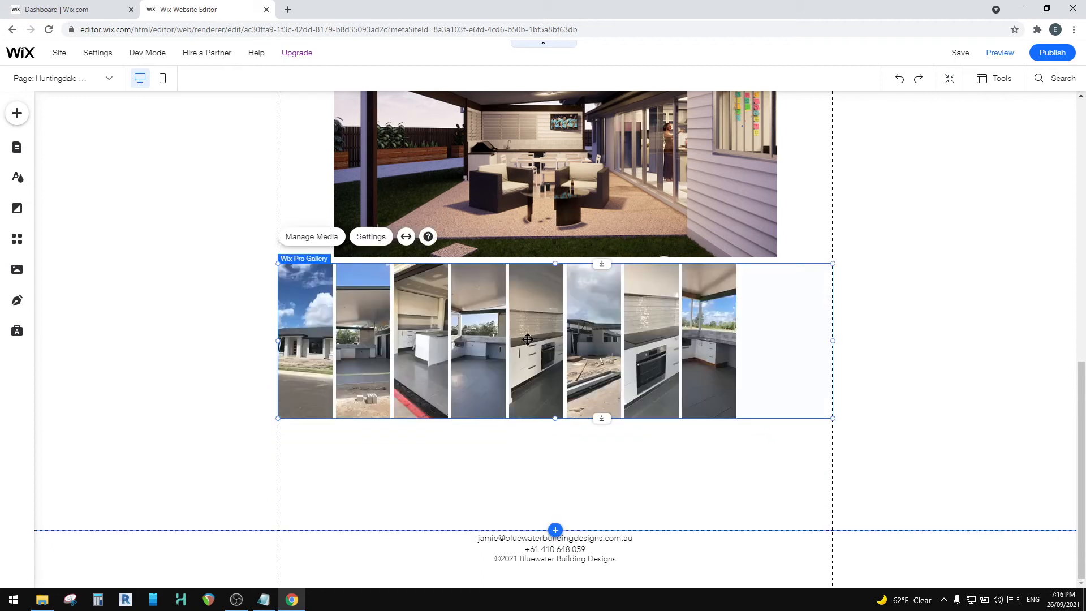
{"action": "left_click_drag", "start_coordinate": [552, 419], "coordinate": [560, 497]}
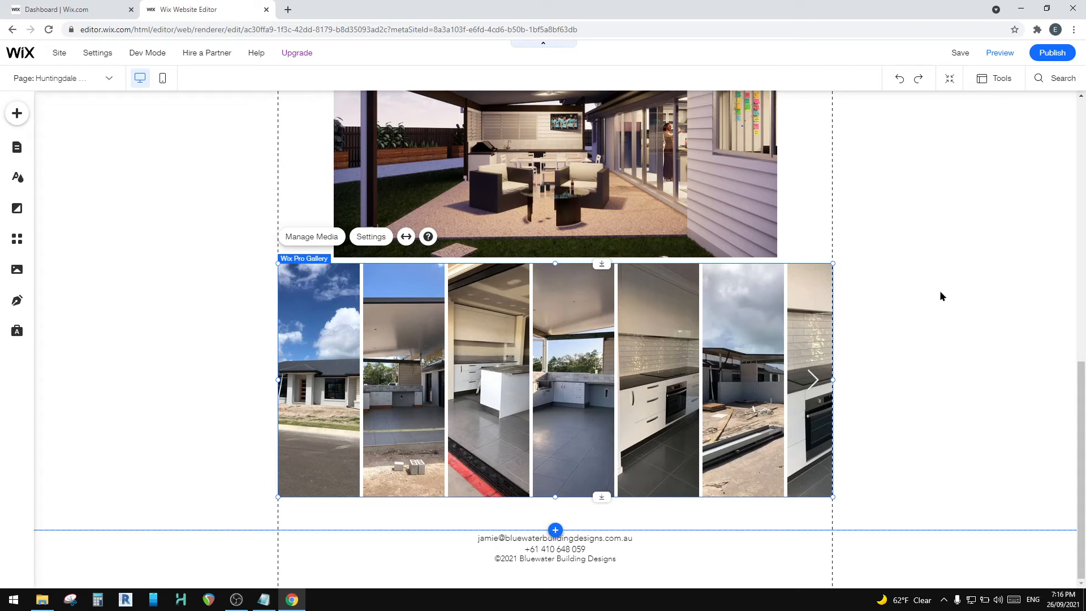
Step: Lower the footer to make more empty page space beneath the Accordion gallery
{"action": "left_click", "coordinate": [17, 115]}
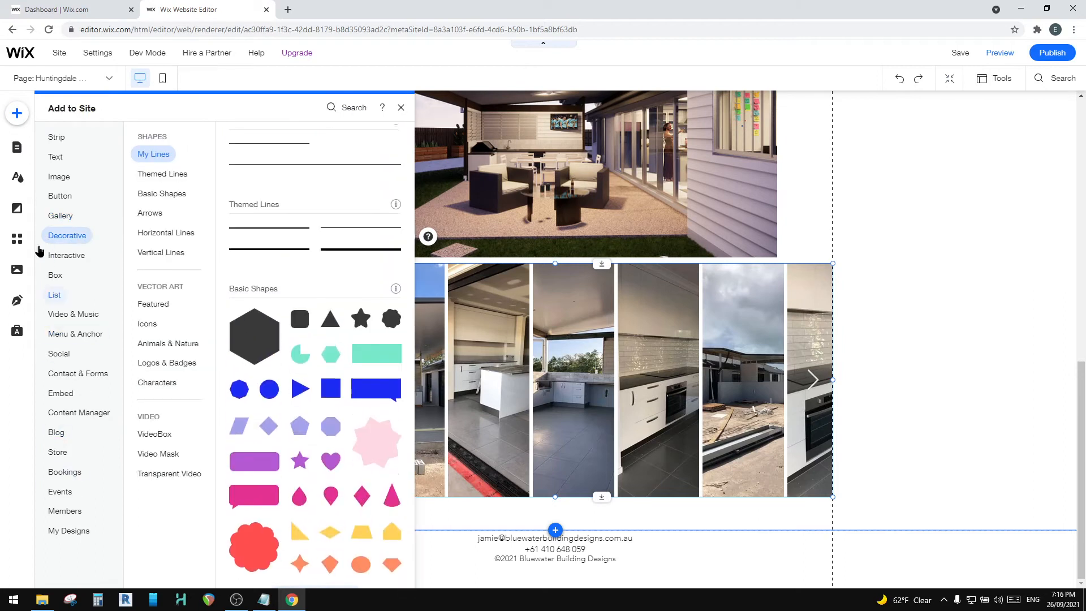
{"action": "left_click", "coordinate": [812, 204]}
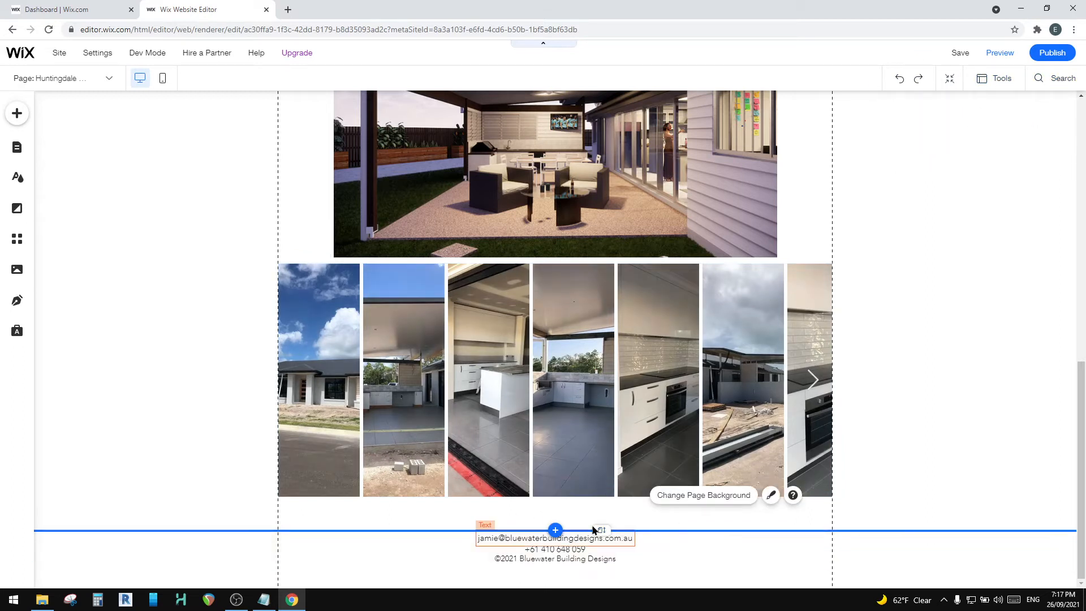
{"action": "left_click_drag", "start_coordinate": [604, 546], "coordinate": [609, 584]}
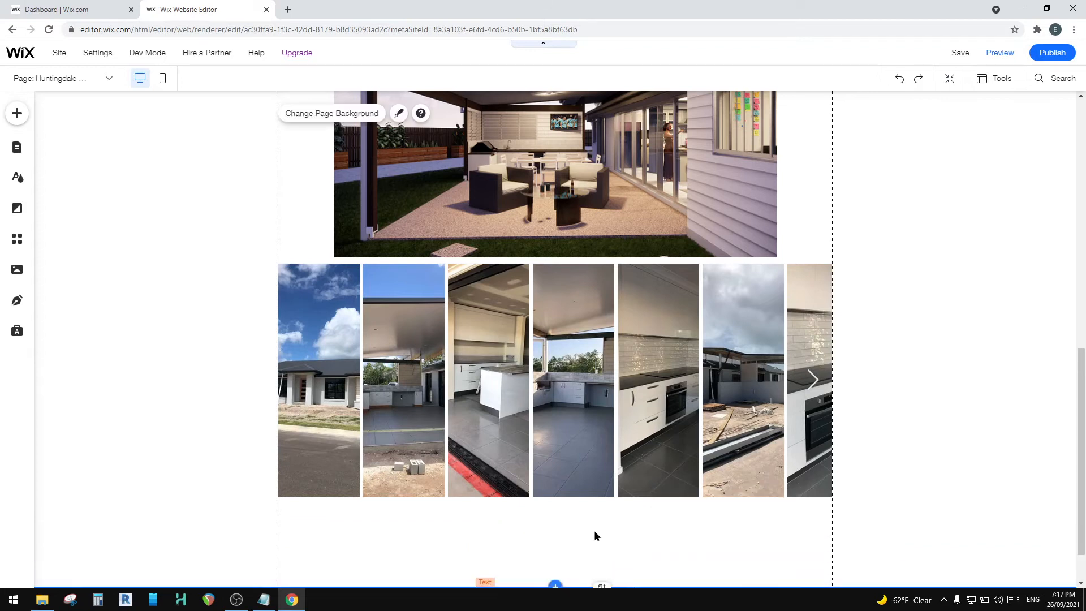
{"action": "scroll", "coordinate": [419, 473], "scroll_direction": "down", "scroll_amount": 1}
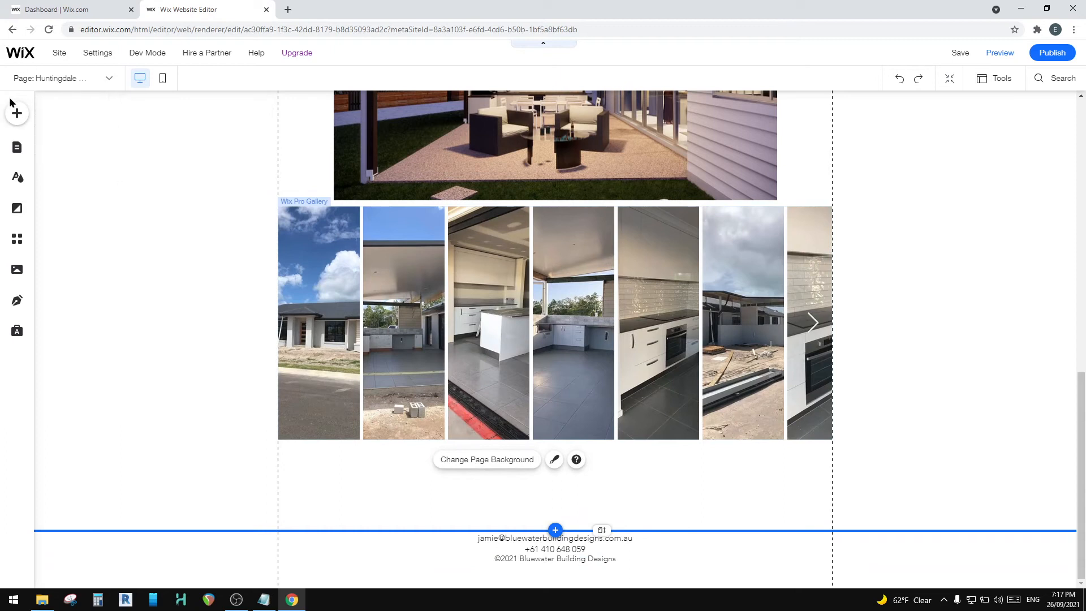
Step: Browse the Pro, Grid, Slider and More gallery layouts available for adding to the page
{"action": "left_click", "coordinate": [16, 113]}
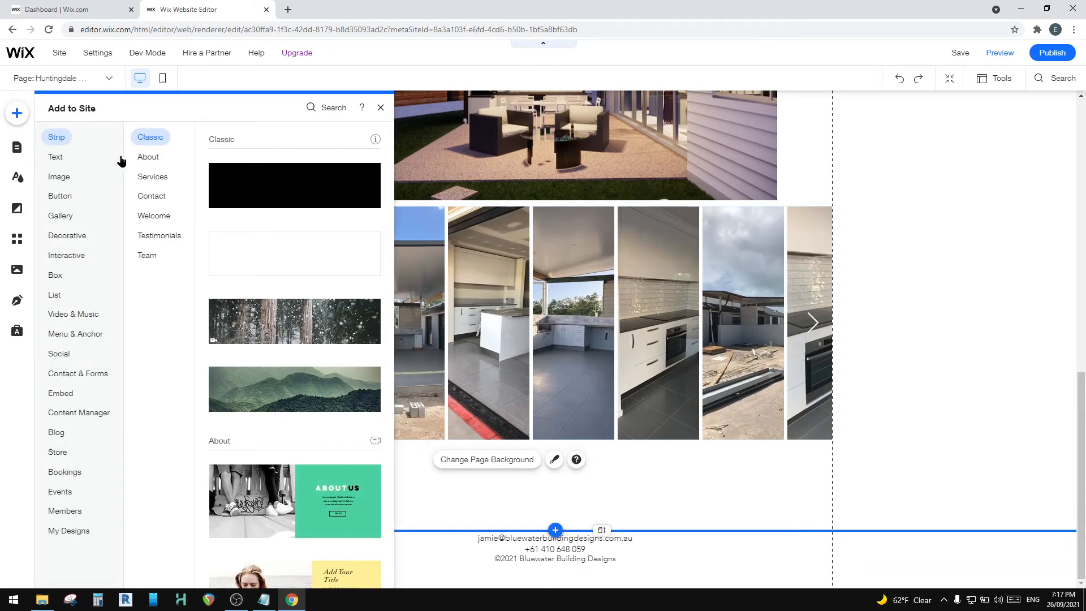
{"action": "mouse_move", "coordinate": [61, 216]}
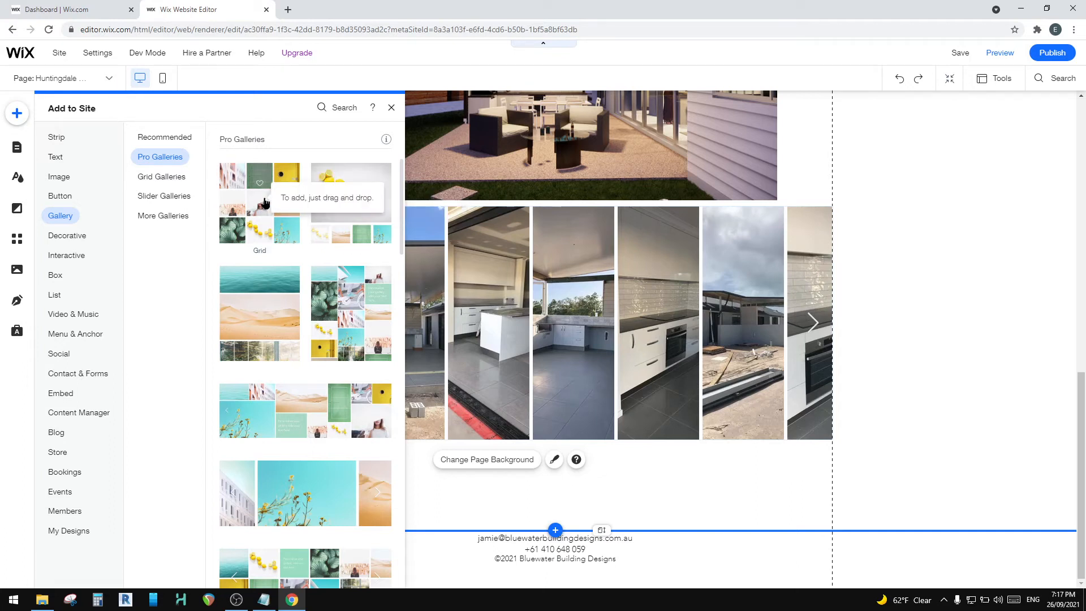
{"action": "scroll", "coordinate": [305, 362], "scroll_direction": "down", "scroll_amount": 5}
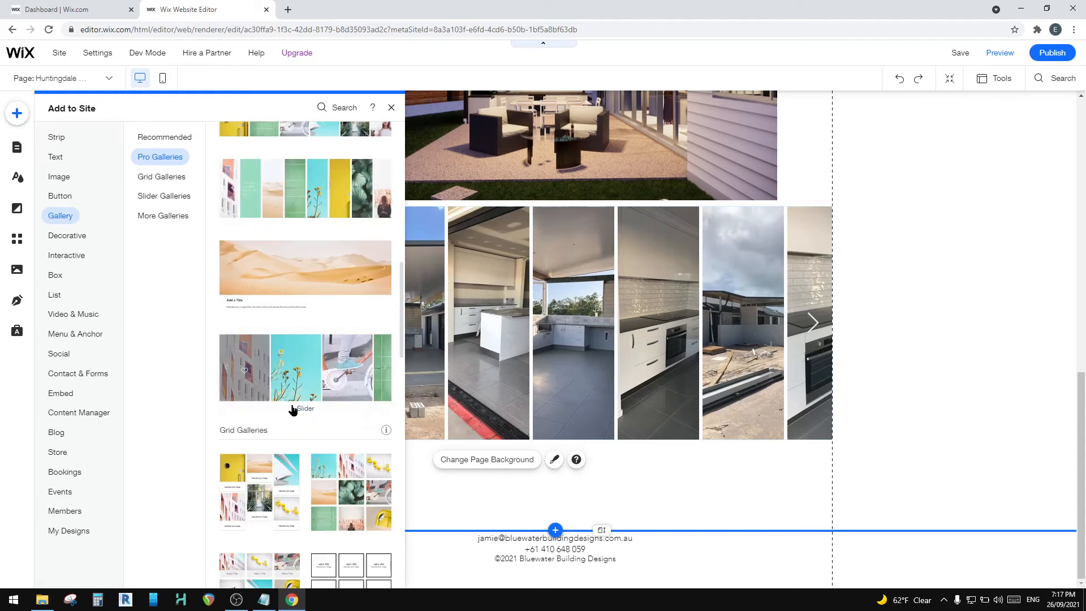
{"action": "scroll", "coordinate": [299, 407], "scroll_direction": "down", "scroll_amount": 2}
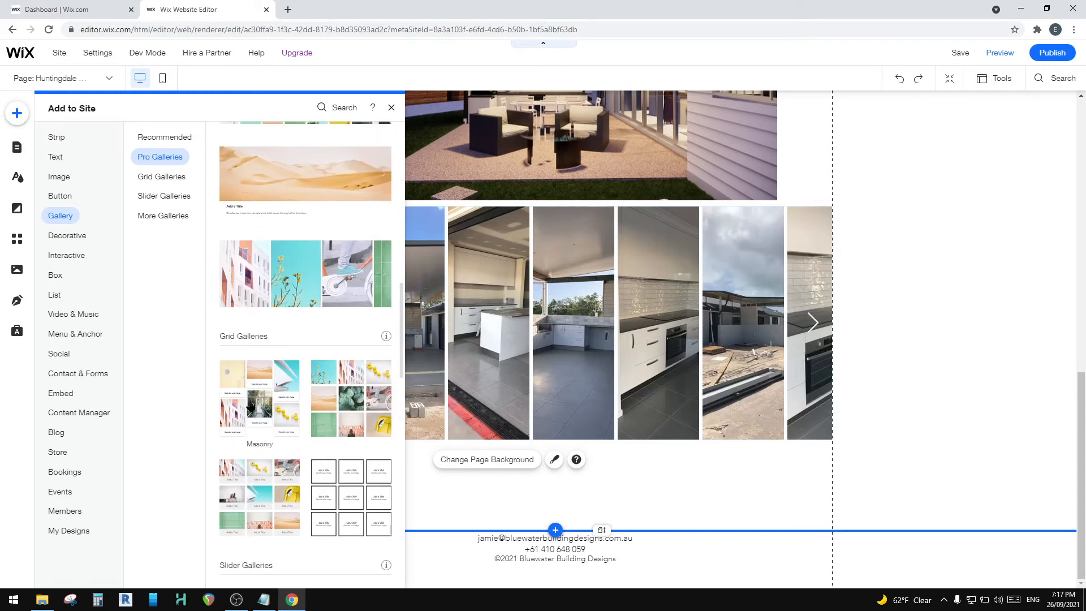
{"action": "scroll", "coordinate": [259, 400], "scroll_direction": "up", "scroll_amount": 6}
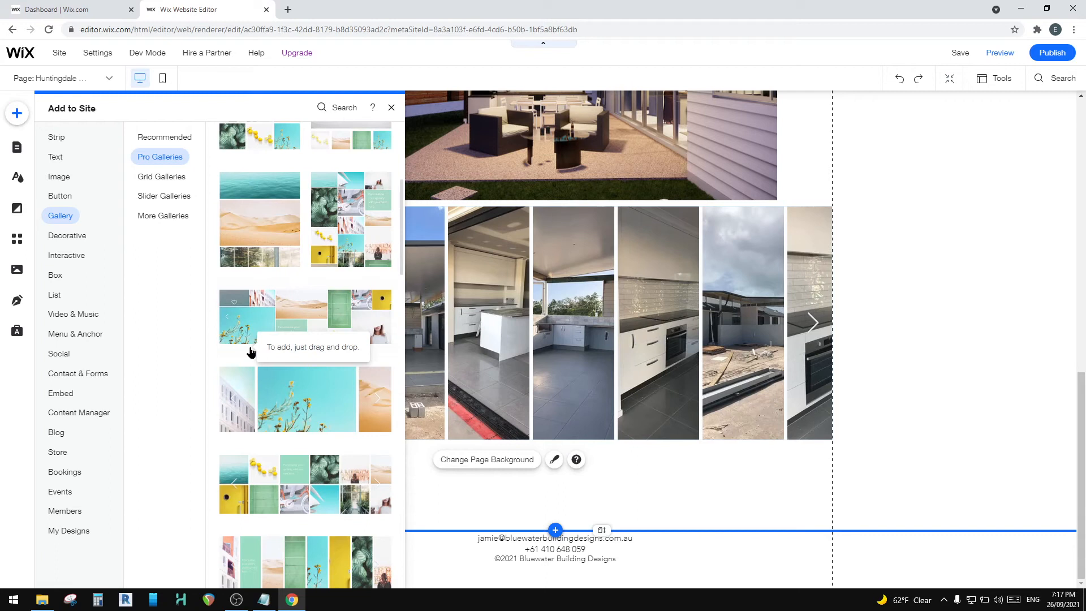
{"action": "scroll", "coordinate": [218, 171], "scroll_direction": "up", "scroll_amount": 5}
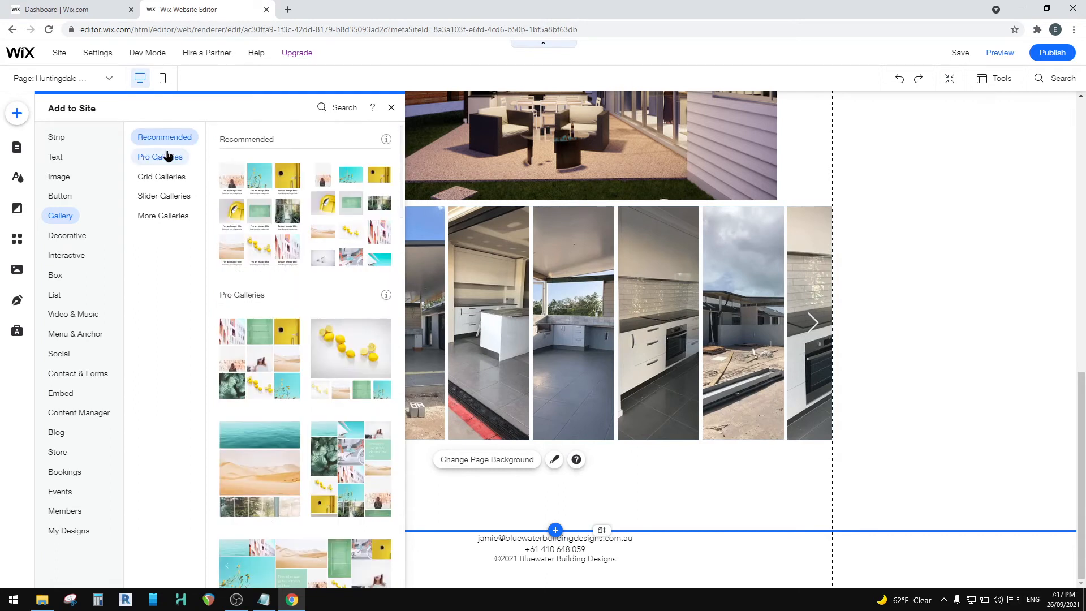
{"action": "left_click", "coordinate": [172, 182]}
{"action": "scroll", "coordinate": [259, 442], "scroll_direction": "down", "scroll_amount": 5}
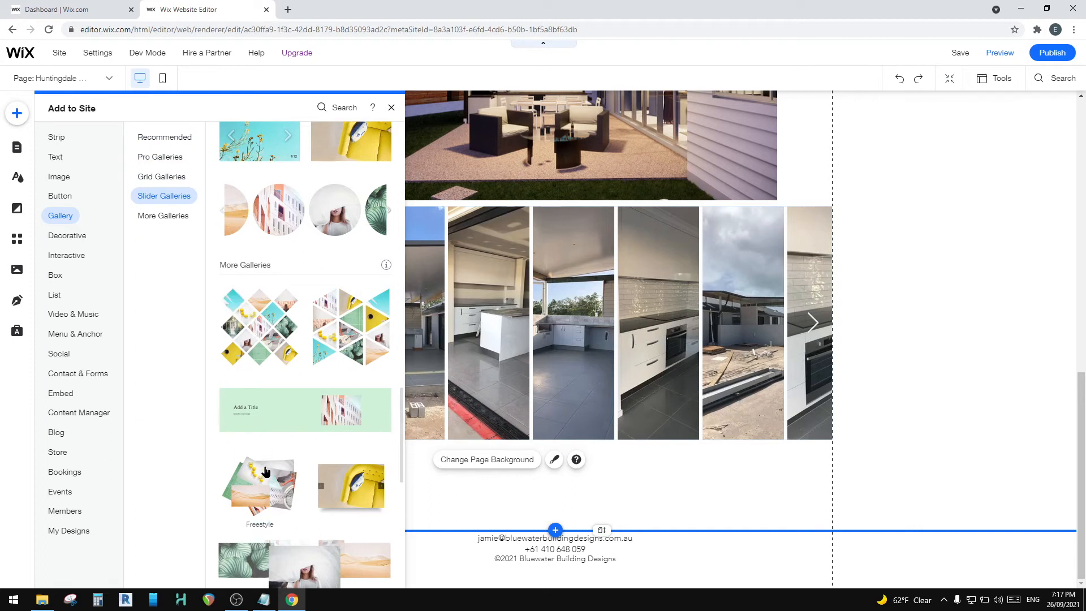
{"action": "scroll", "coordinate": [268, 481], "scroll_direction": "down", "scroll_amount": 3}
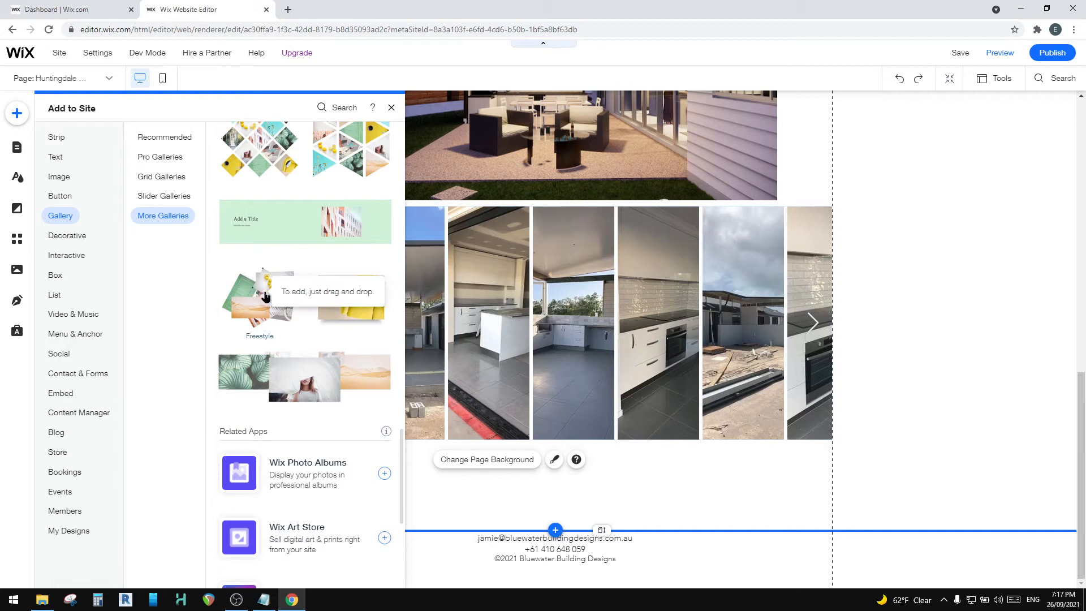
{"action": "scroll", "coordinate": [296, 378], "scroll_direction": "up", "scroll_amount": 5}
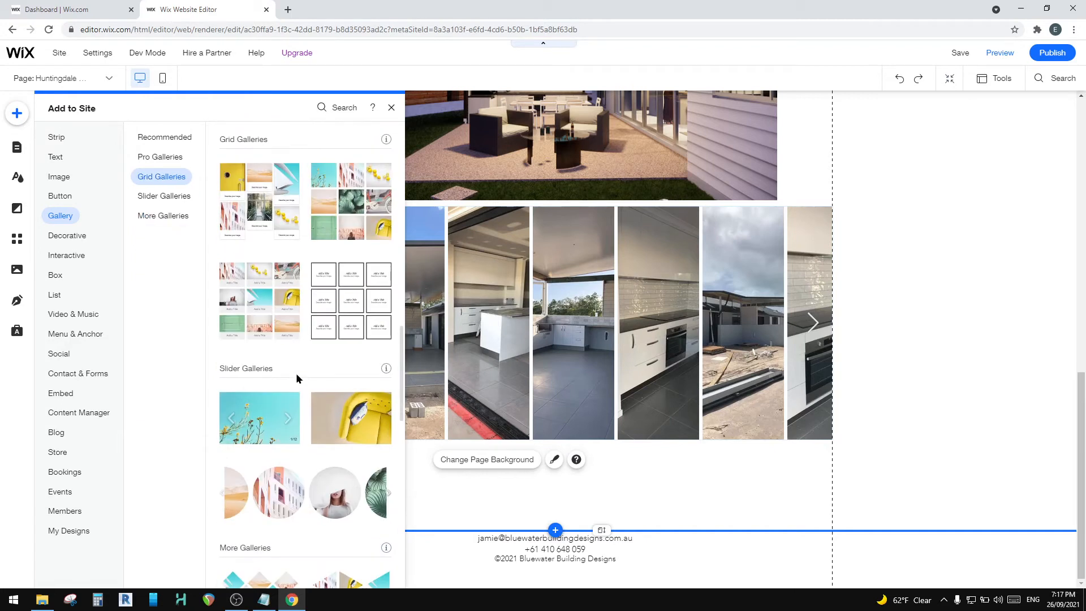
{"action": "scroll", "coordinate": [255, 255], "scroll_direction": "up", "scroll_amount": 5}
Step: Add a Pro Gallery with a two-column masonry-style layout to the page
{"action": "left_click", "coordinate": [56, 157]}
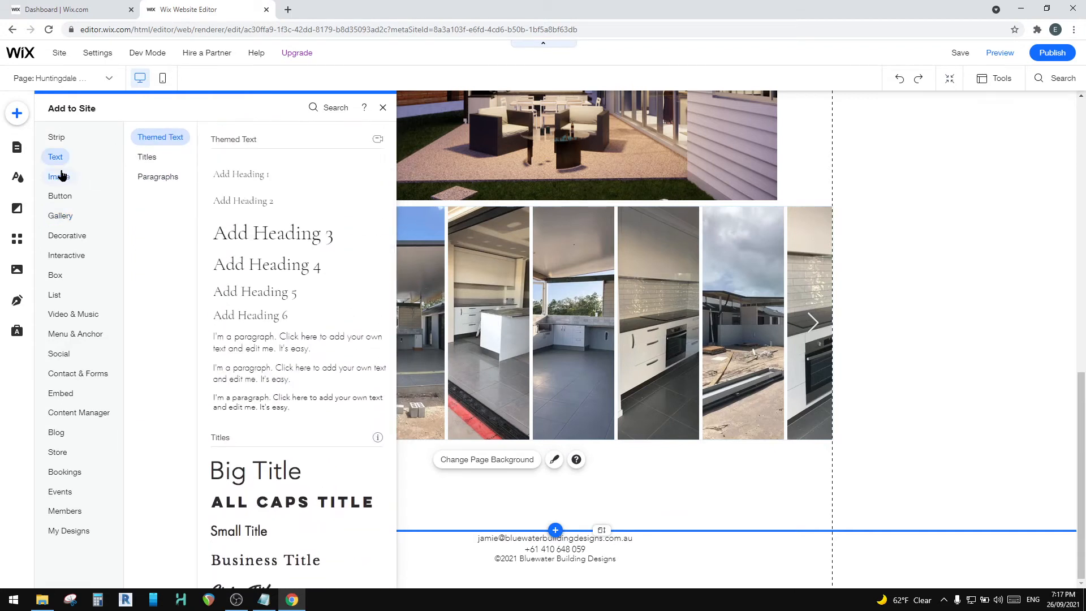
{"action": "left_click", "coordinate": [72, 182]}
{"action": "left_click", "coordinate": [60, 216]}
{"action": "left_click", "coordinate": [160, 156]}
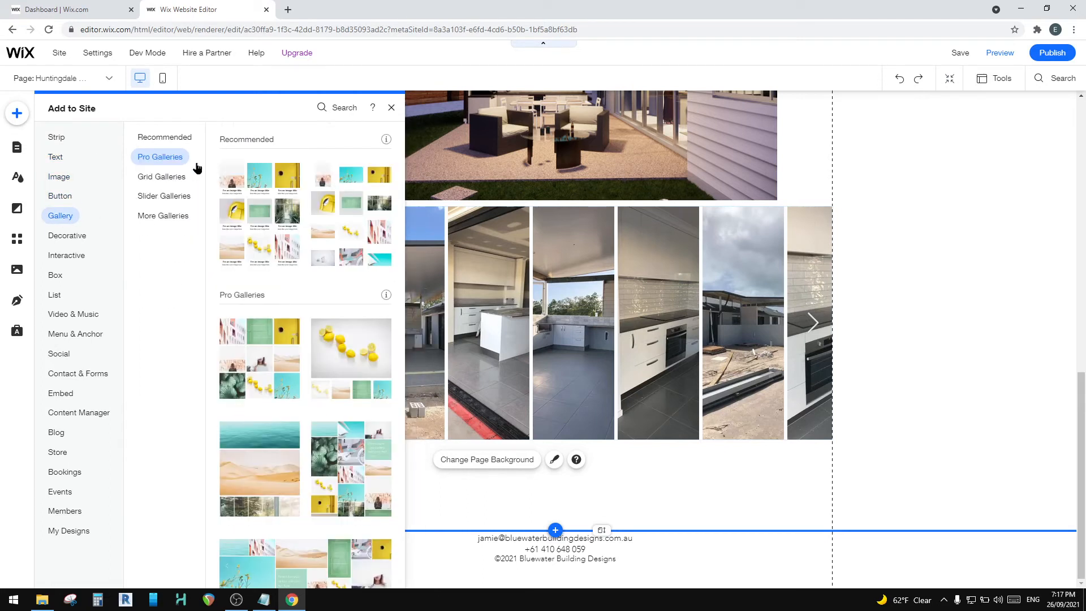
{"action": "left_click", "coordinate": [269, 292]}
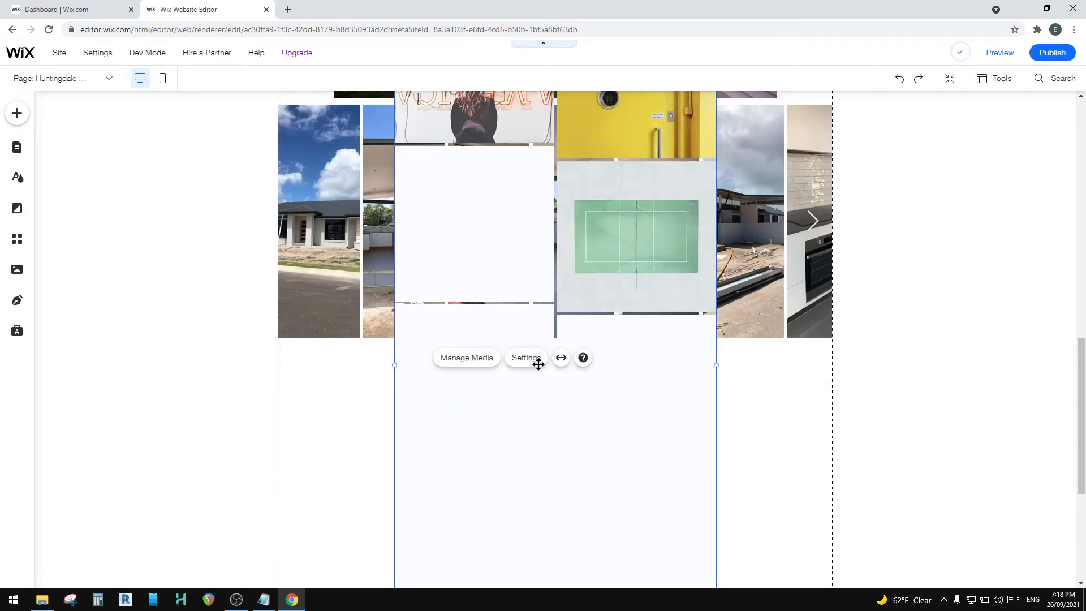
Step: Move the new two-column gallery down below the Accordion gallery, towards the footer
{"action": "scroll", "coordinate": [554, 490], "scroll_direction": "up", "scroll_amount": 7}
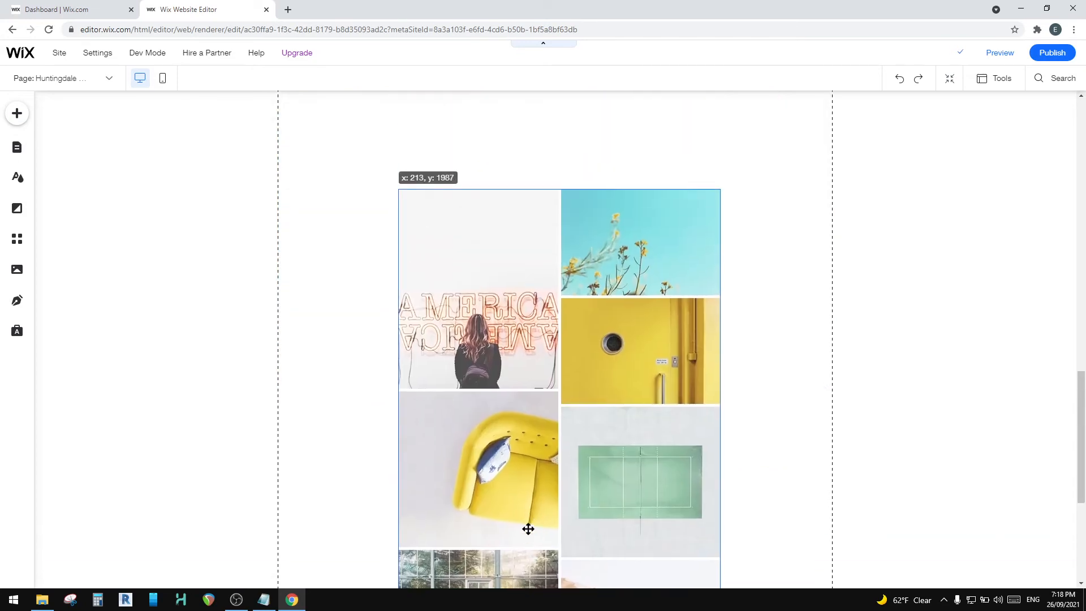
{"action": "scroll", "coordinate": [535, 510], "scroll_direction": "down", "scroll_amount": 9}
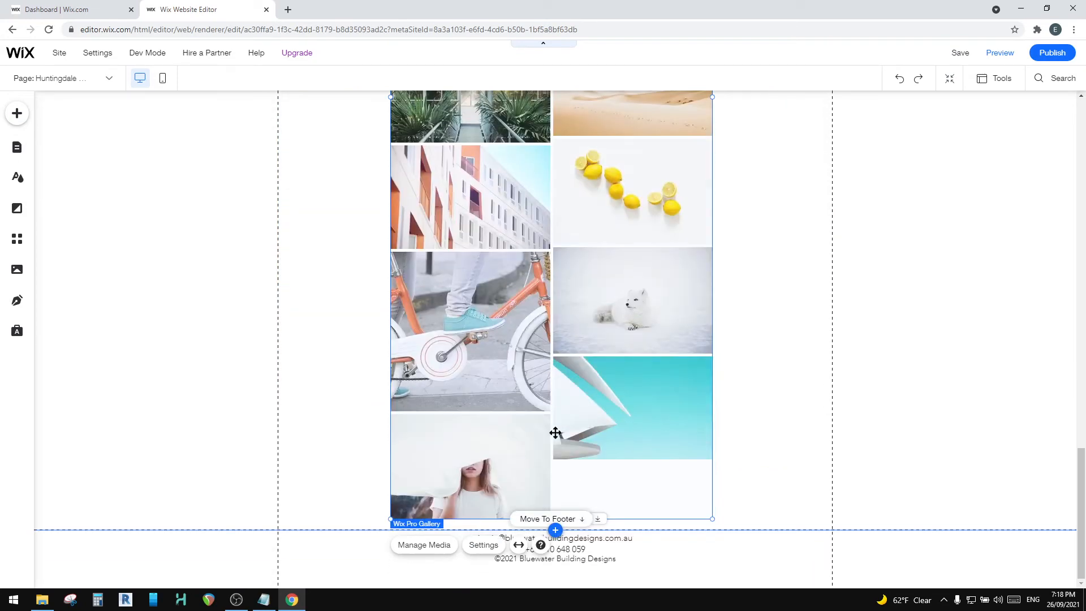
{"action": "left_click_drag", "start_coordinate": [619, 387], "coordinate": [625, 420]}
{"action": "left_click_drag", "start_coordinate": [628, 370], "coordinate": [711, 417]}
{"action": "scroll", "coordinate": [701, 410], "scroll_direction": "down", "scroll_amount": 2}
{"action": "left_click_drag", "start_coordinate": [619, 335], "coordinate": [623, 394]}
{"action": "scroll", "coordinate": [696, 425], "scroll_direction": "down", "scroll_amount": 2}
{"action": "left_click_drag", "start_coordinate": [615, 320], "coordinate": [612, 373]}
{"action": "scroll", "coordinate": [742, 415], "scroll_direction": "down", "scroll_amount": 2}
Step: Reposition the two-column gallery so it is horizontally centred just beneath the Accordion gallery
{"action": "left_click_drag", "start_coordinate": [569, 432], "coordinate": [570, 330]}
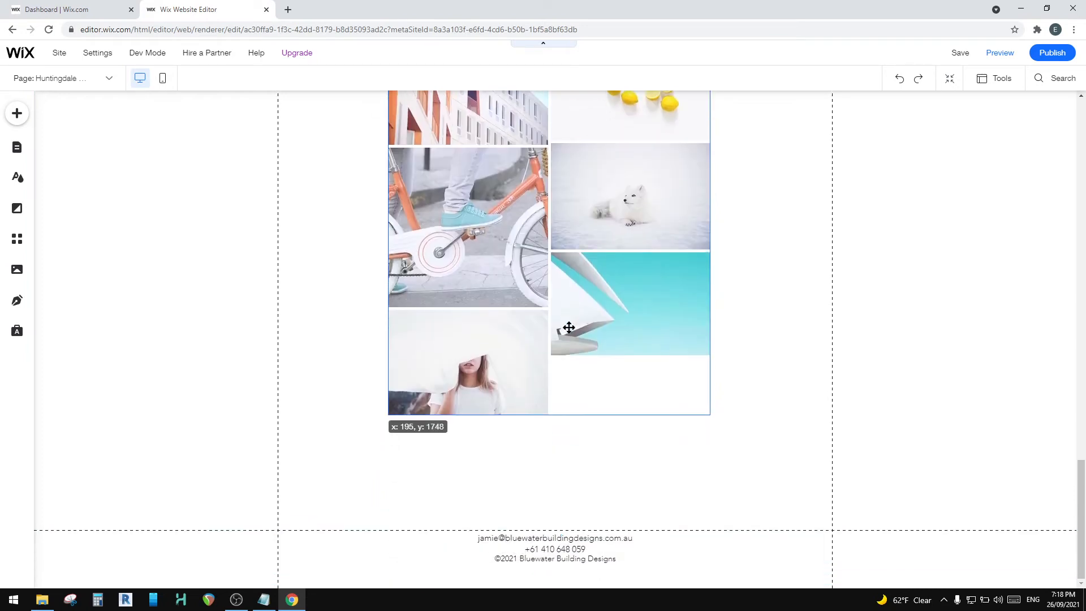
{"action": "left_click_drag", "start_coordinate": [631, 428], "coordinate": [628, 324]}
{"action": "scroll", "coordinate": [640, 482], "scroll_direction": "up", "scroll_amount": 1}
{"action": "scroll", "coordinate": [639, 481], "scroll_direction": "up", "scroll_amount": 15}
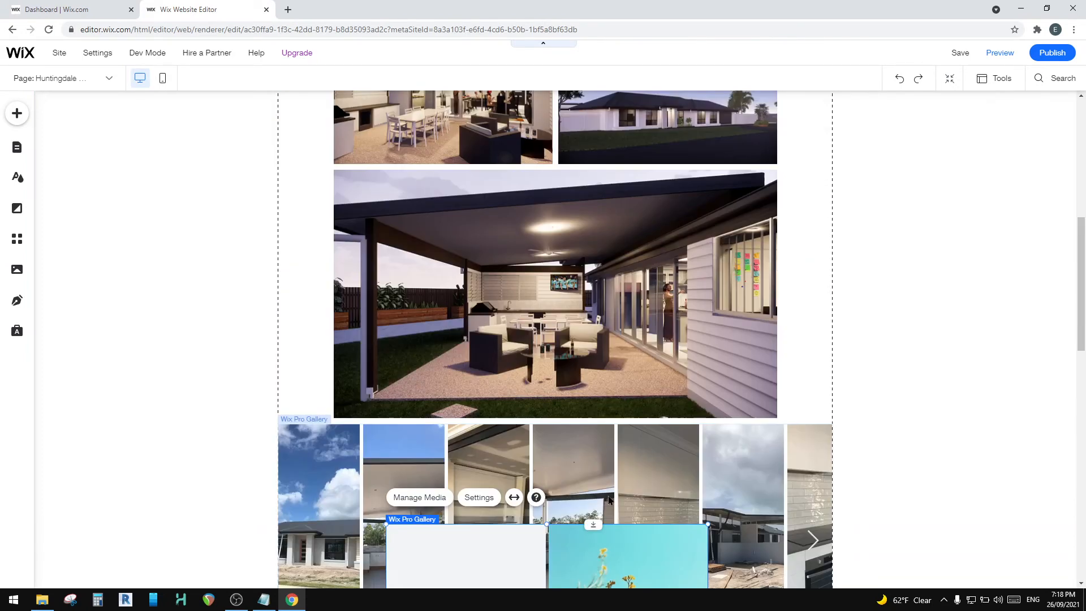
{"action": "scroll", "coordinate": [600, 481], "scroll_direction": "down", "scroll_amount": 8}
{"action": "left_click_drag", "start_coordinate": [552, 330], "coordinate": [558, 475]}
{"action": "scroll", "coordinate": [566, 420], "scroll_direction": "down", "scroll_amount": 5}
{"action": "scroll", "coordinate": [566, 421], "scroll_direction": "down", "scroll_amount": 2}
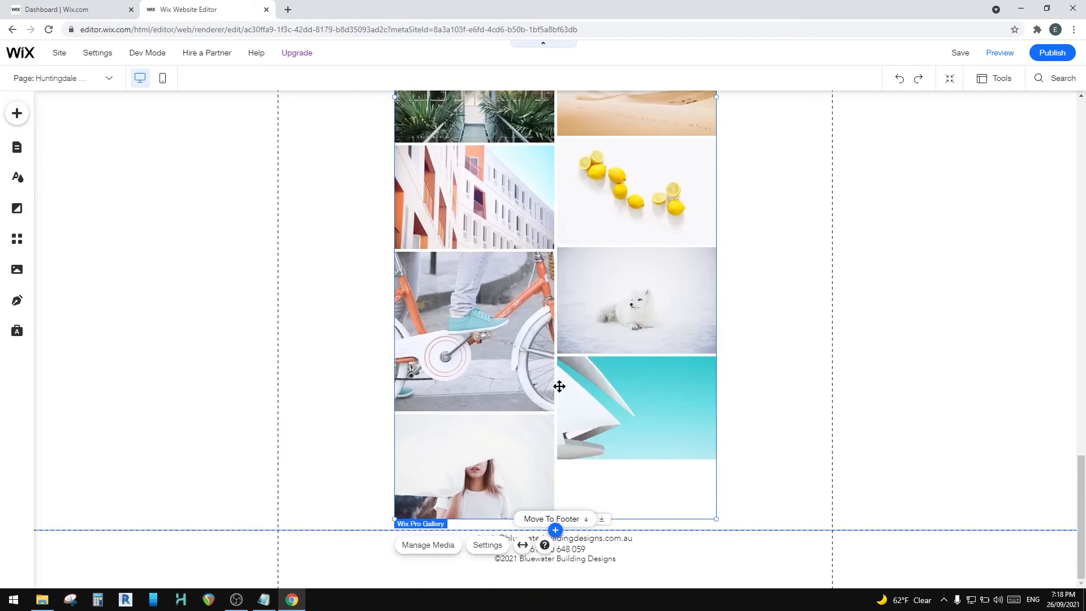
Step: Remove all the placeholder images from the two-column gallery and open the site files to add new ones
{"action": "scroll", "coordinate": [481, 351], "scroll_direction": "up", "scroll_amount": 10}
{"action": "left_click", "coordinate": [434, 310]}
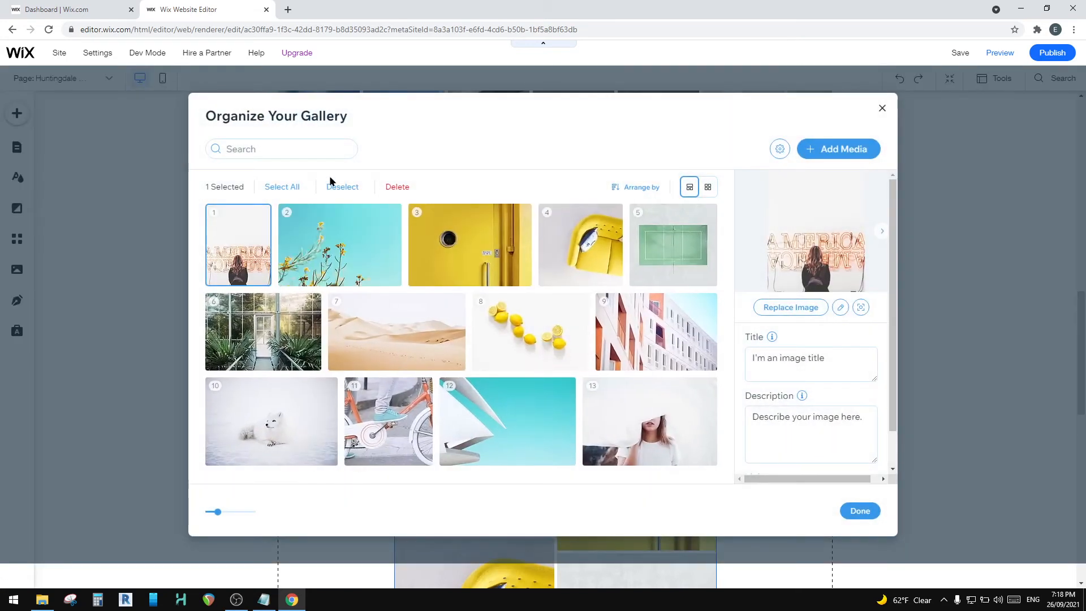
{"action": "left_click", "coordinate": [282, 187]}
{"action": "left_click", "coordinate": [338, 187]}
{"action": "left_click", "coordinate": [542, 384]}
{"action": "left_click", "coordinate": [645, 349]}
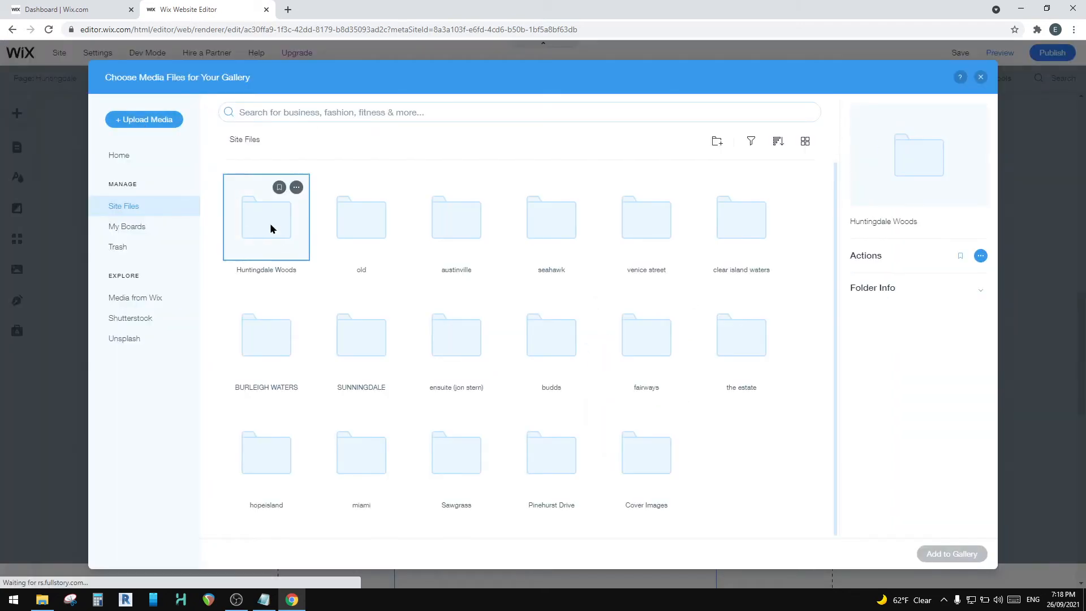
Step: Open the Huntingdale Woods folder and select the five garden photos in the row starting with 243114326
{"action": "double_click", "coordinate": [269, 225]}
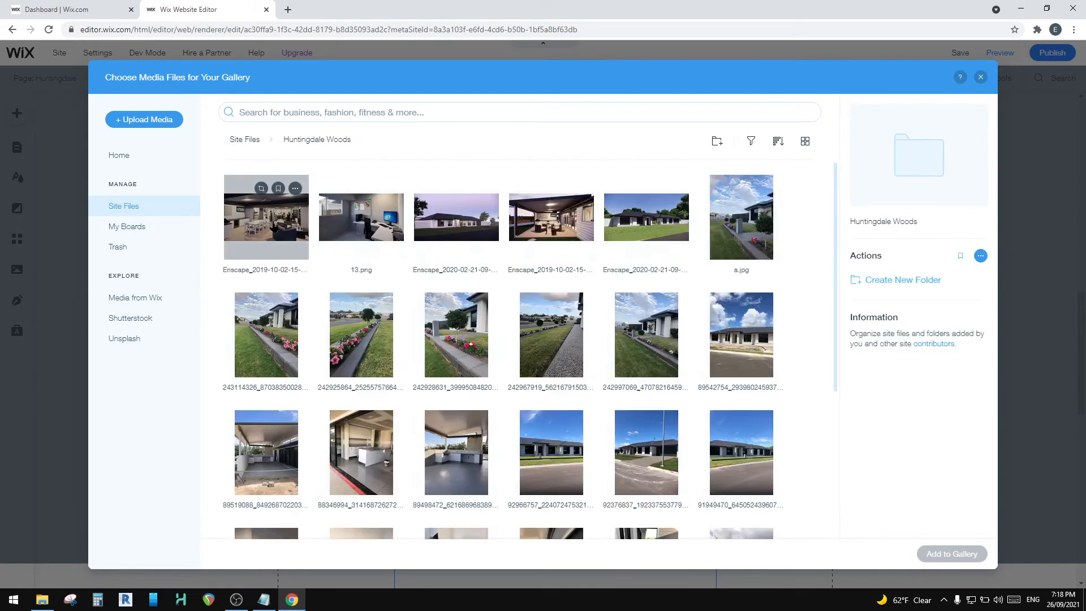
{"action": "left_click", "coordinate": [269, 337]}
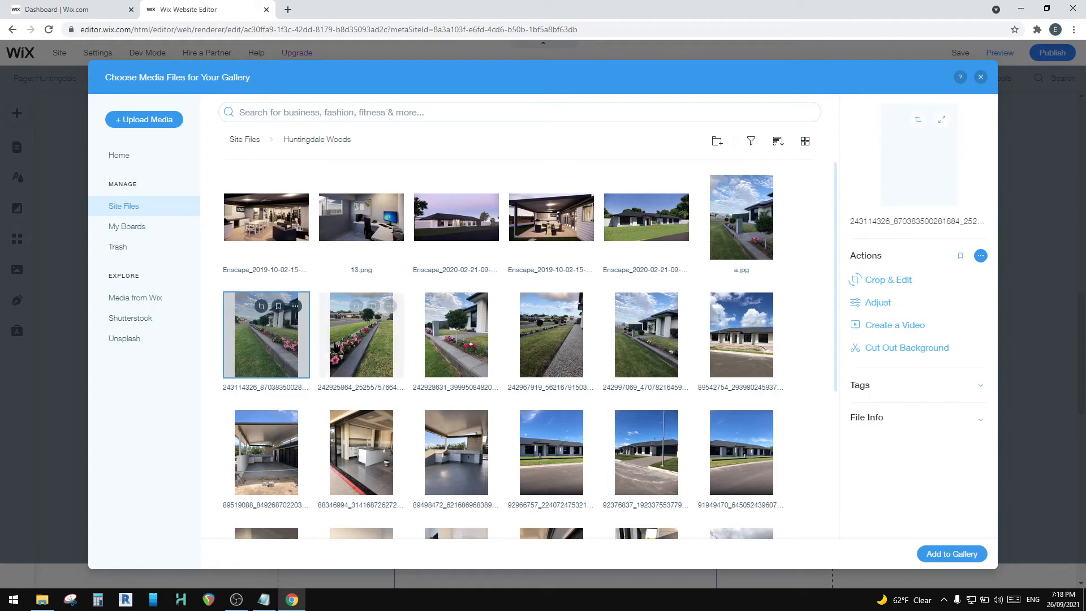
{"action": "left_click", "coordinate": [356, 343], "text": "ctrl"}
{"action": "left_click", "coordinate": [456, 340], "text": "ctrl"}
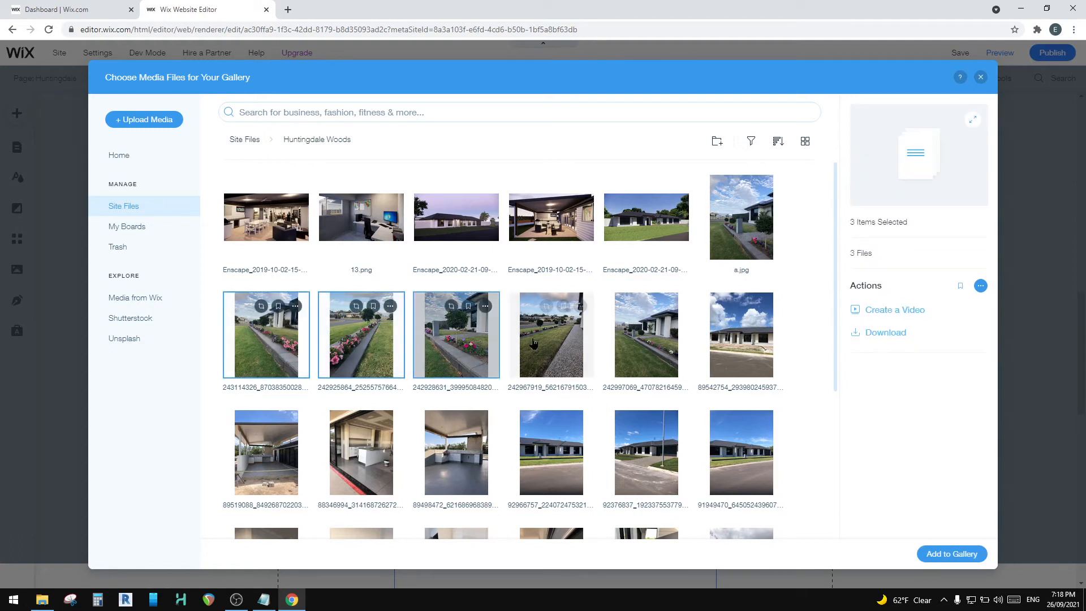
{"action": "left_click", "coordinate": [551, 339], "text": "ctrl"}
{"action": "left_click", "coordinate": [646, 342], "text": "ctrl"}
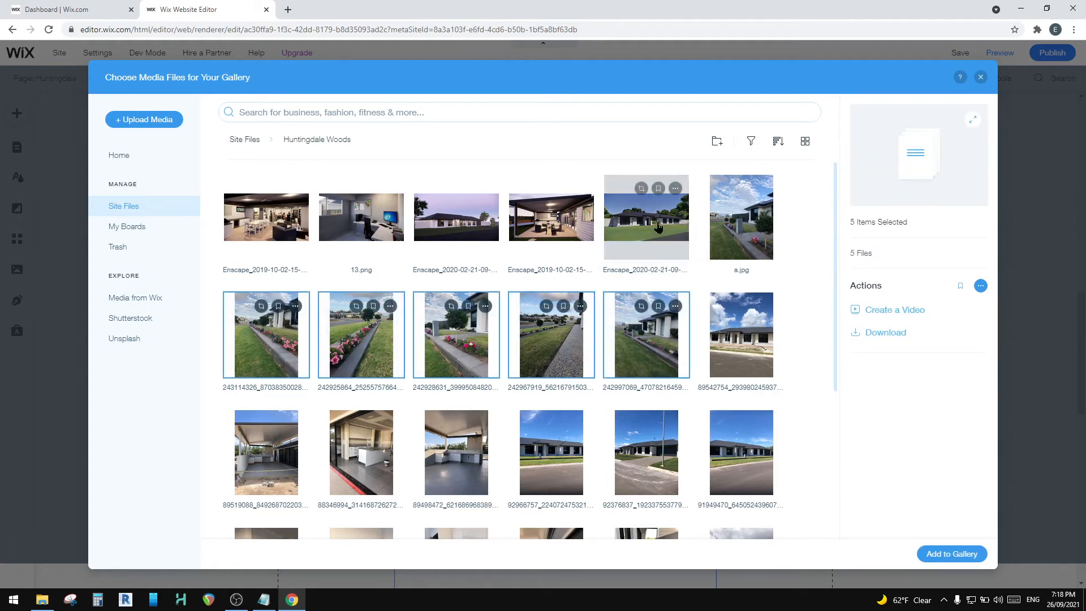
Step: Also select the daytime exterior render and the three finished street-front photos, and add all nine files to the gallery
{"action": "scroll", "coordinate": [659, 220], "scroll_direction": "down", "scroll_amount": 2}
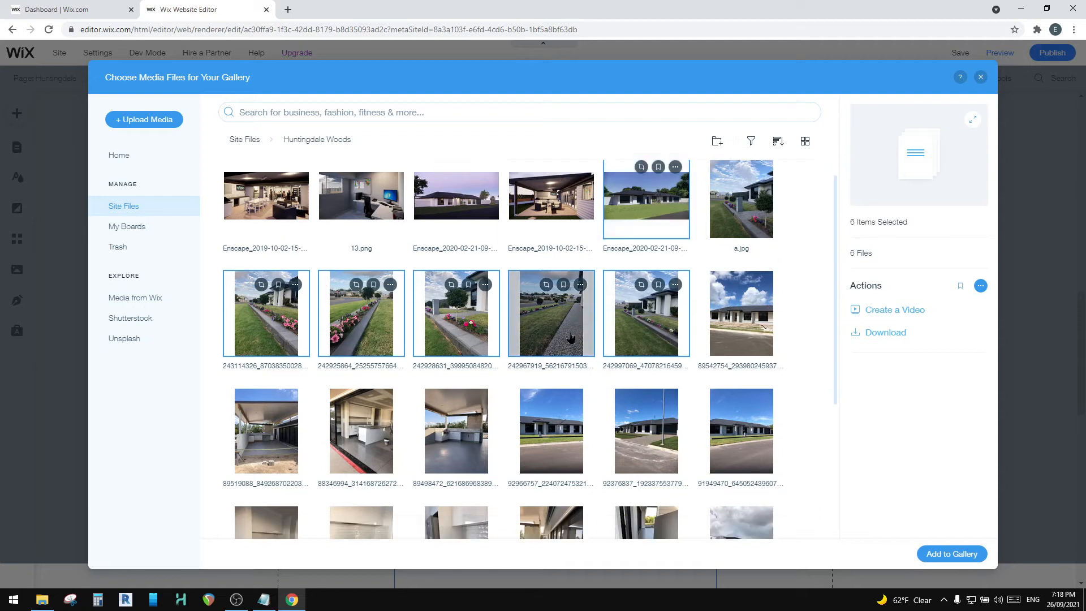
{"action": "left_click", "coordinate": [551, 362], "text": "ctrl"}
{"action": "left_click", "coordinate": [646, 362], "text": "ctrl"}
{"action": "left_click", "coordinate": [746, 367], "text": "ctrl"}
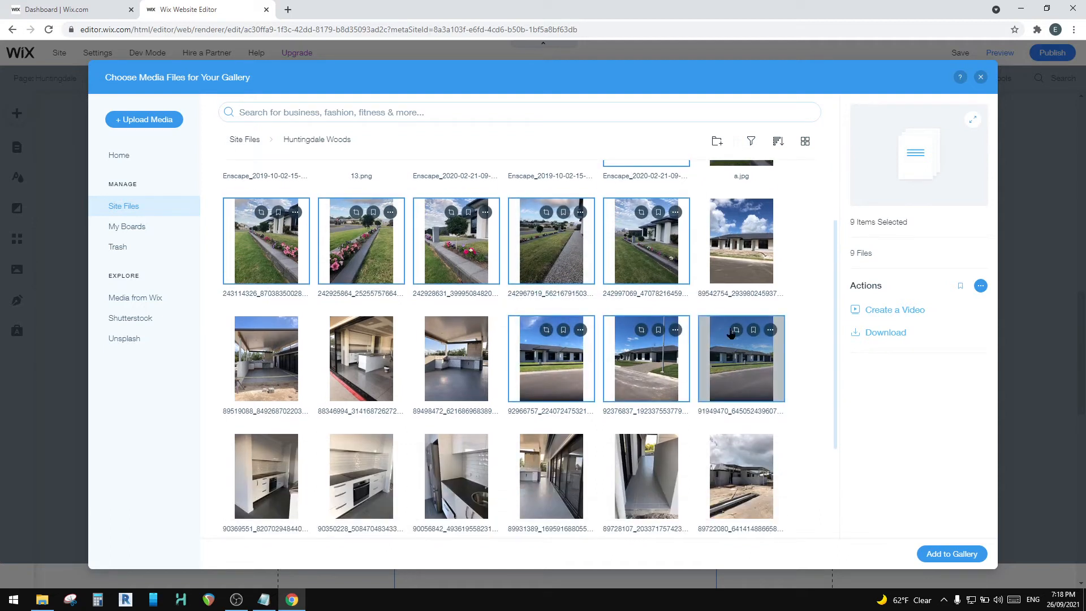
{"action": "scroll", "coordinate": [546, 334], "scroll_direction": "down", "scroll_amount": 2}
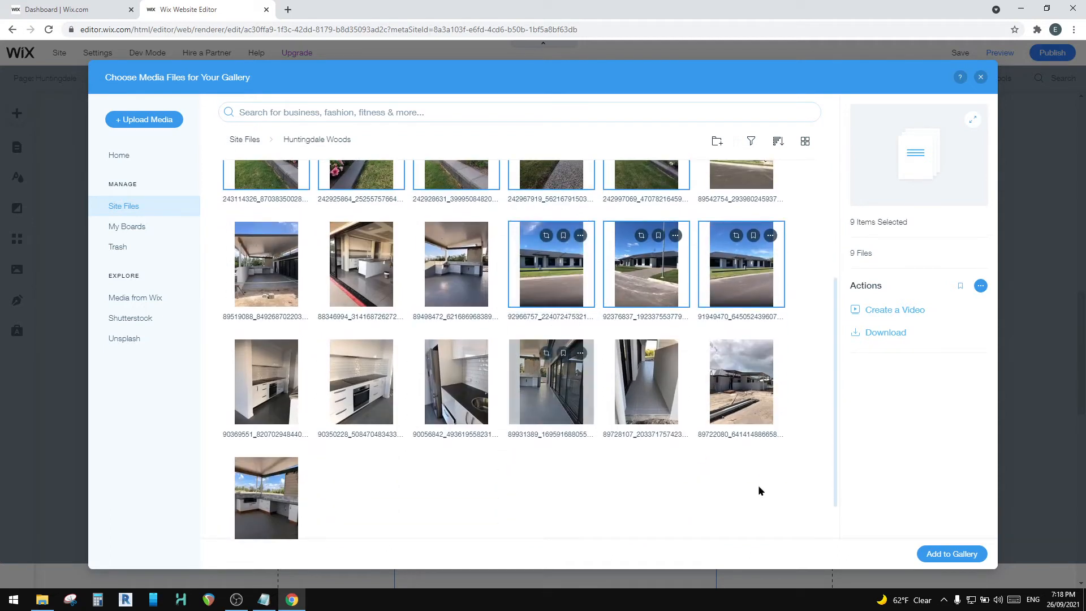
{"action": "left_click", "coordinate": [933, 554]}
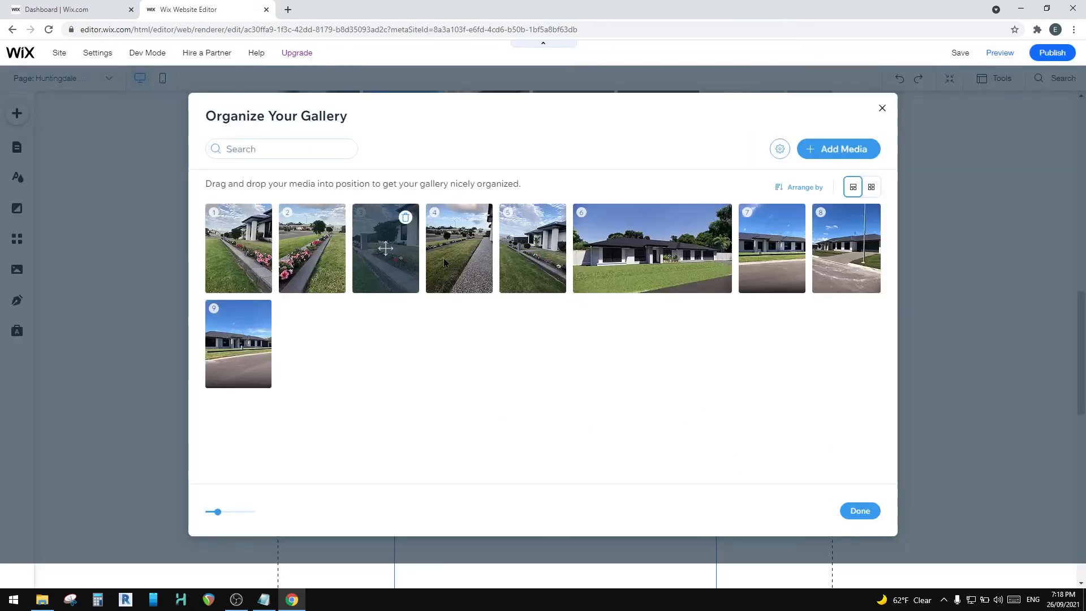
Step: Reorder the media with the exterior render first and the three street-front photos in positions 2 to 4, and finish organizing the gallery
{"action": "left_click_drag", "start_coordinate": [684, 263], "coordinate": [255, 249]}
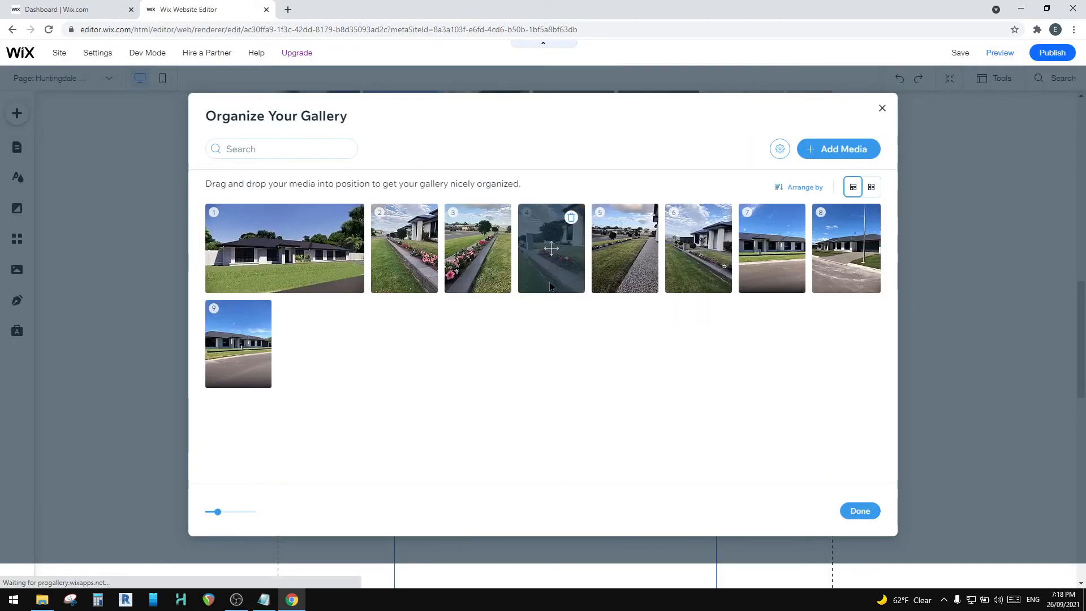
{"action": "left_click_drag", "start_coordinate": [776, 266], "coordinate": [419, 267]}
{"action": "left_click_drag", "start_coordinate": [247, 358], "coordinate": [578, 225]}
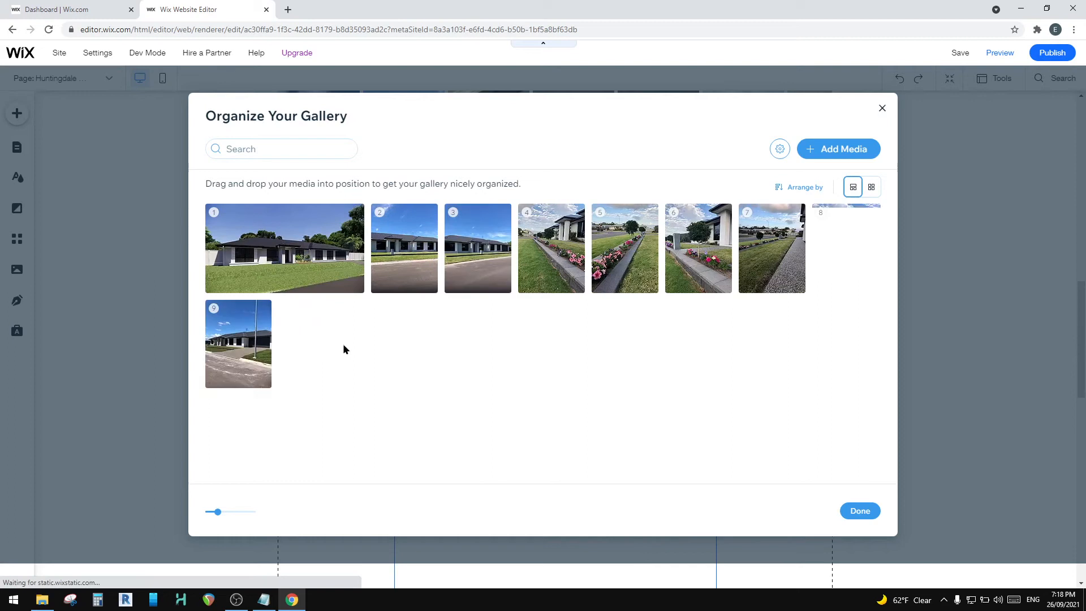
{"action": "left_click_drag", "start_coordinate": [236, 352], "coordinate": [481, 262]}
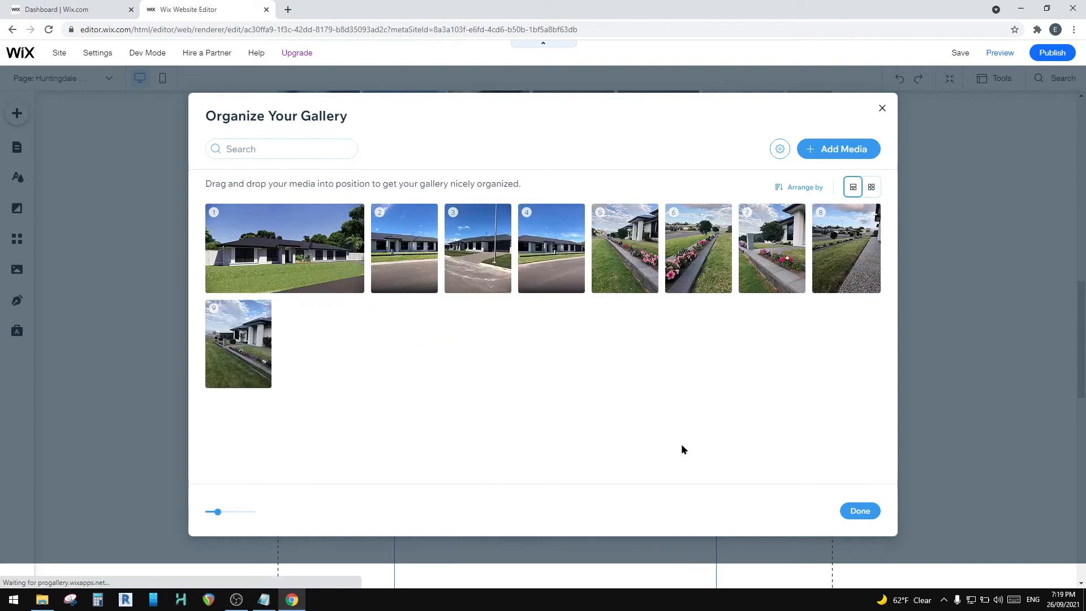
{"action": "left_click", "coordinate": [858, 512]}
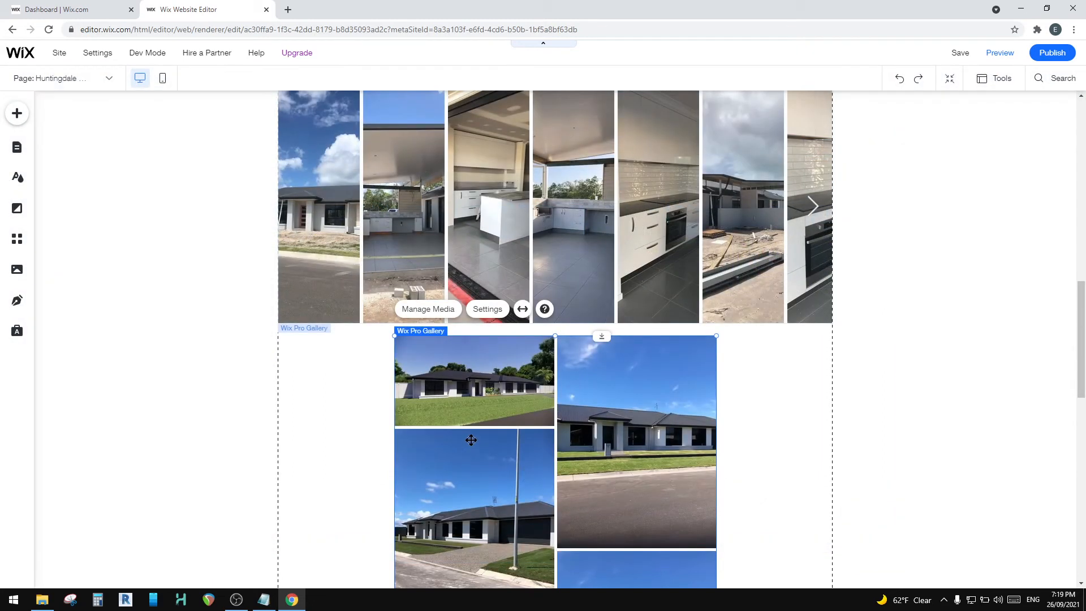
Step: Review the whole Huntingdale Woods page from header to footer, including the new gallery
{"action": "scroll", "coordinate": [472, 440], "scroll_direction": "down", "scroll_amount": 13}
{"action": "scroll", "coordinate": [478, 439], "scroll_direction": "up", "scroll_amount": 11}
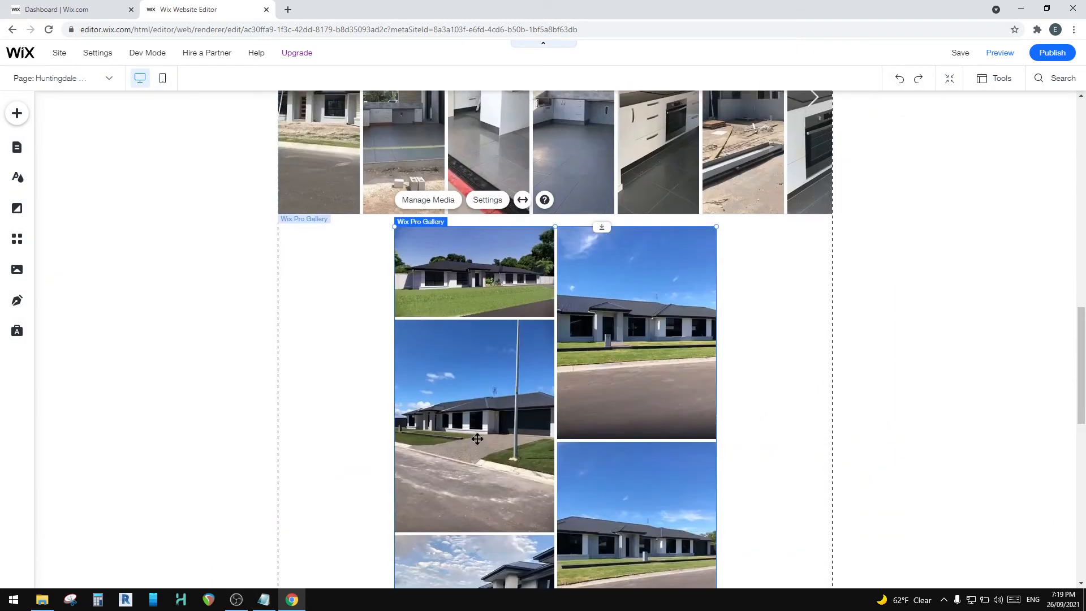
{"action": "scroll", "coordinate": [478, 439], "scroll_direction": "up", "scroll_amount": 5}
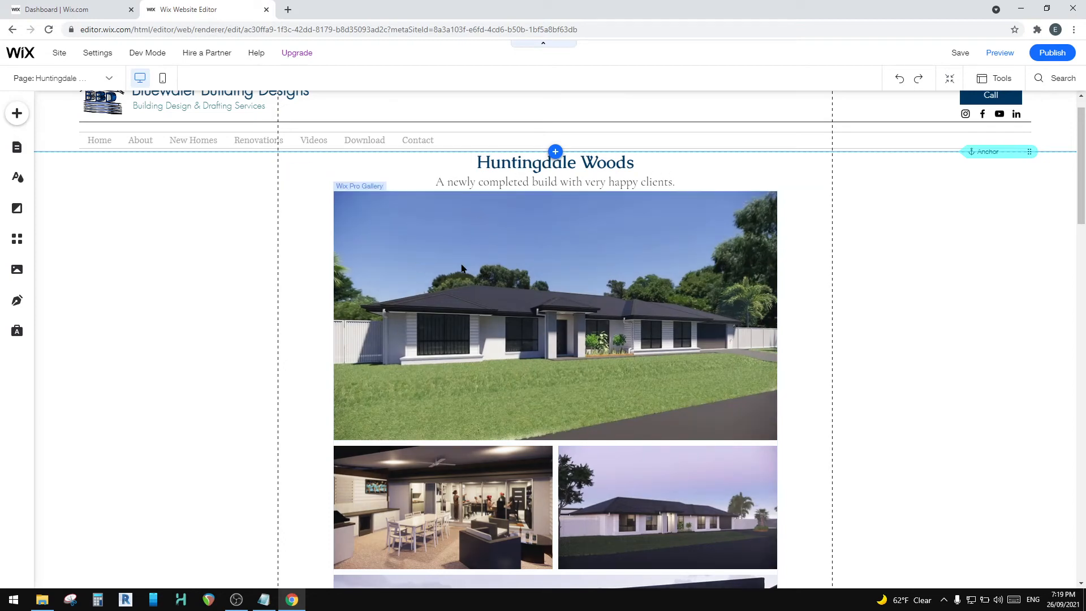
{"action": "scroll", "coordinate": [497, 277], "scroll_direction": "down", "scroll_amount": 20}
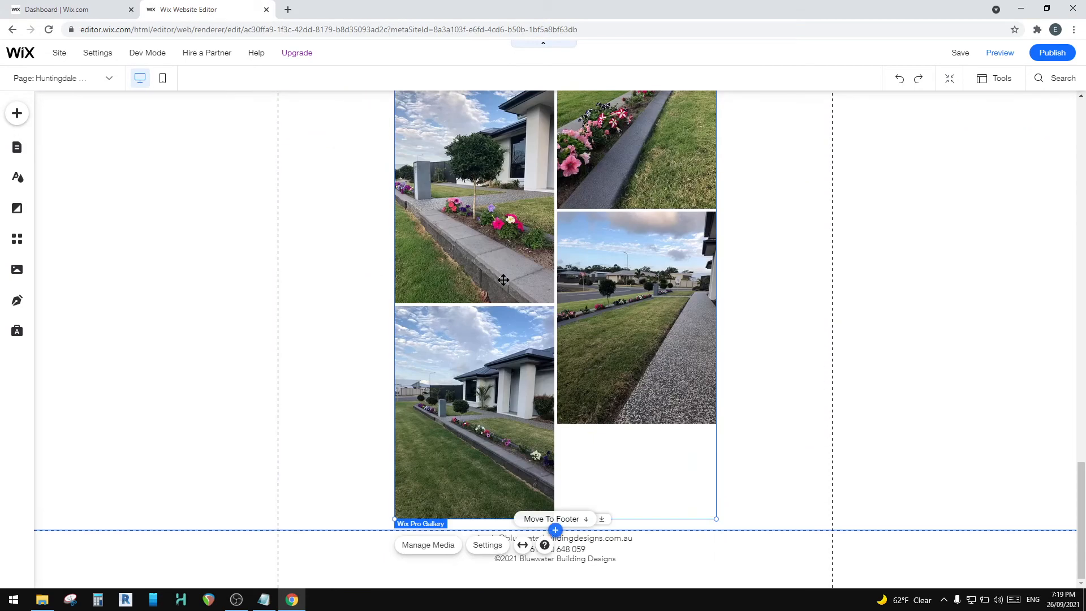
{"action": "scroll", "coordinate": [503, 279], "scroll_direction": "up", "scroll_amount": 20}
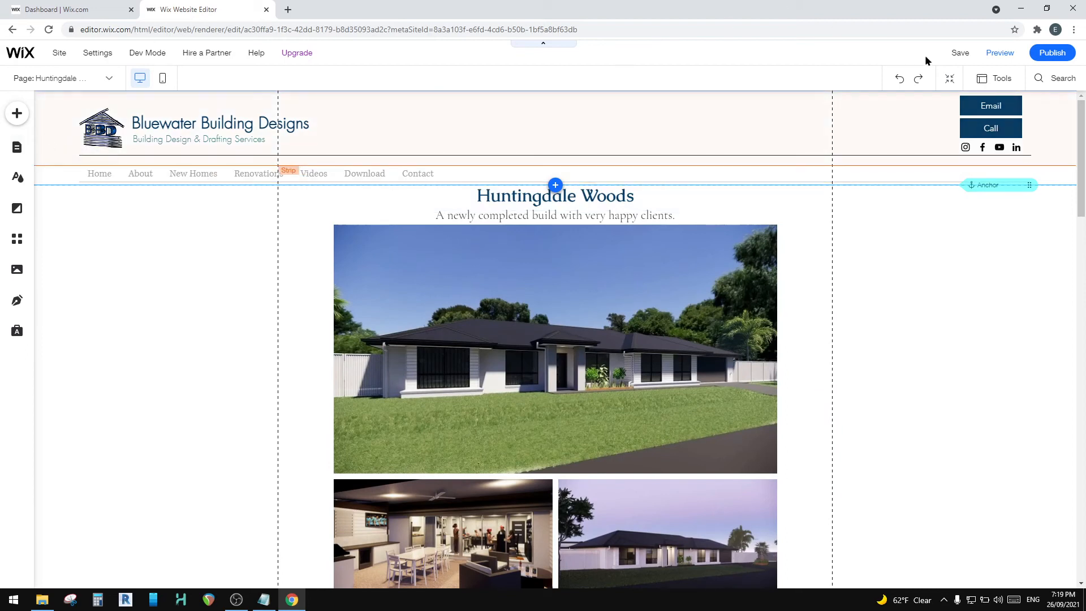
Step: Save the site and preview the full Huntingdale Woods page in its desktop version
{"action": "mouse_move", "coordinate": [956, 54]}
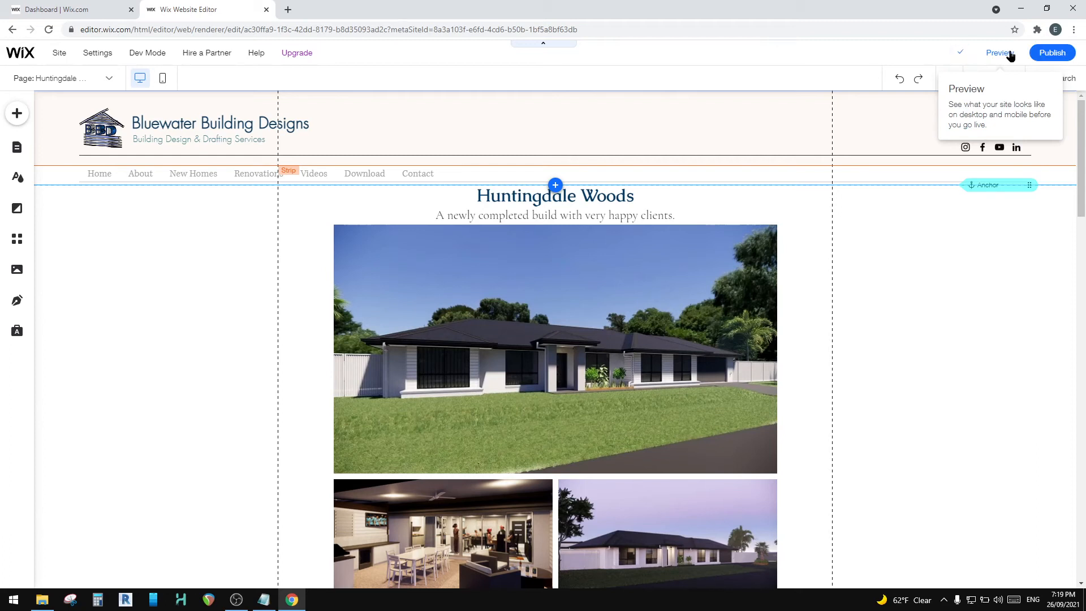
{"action": "left_click", "coordinate": [1010, 55]}
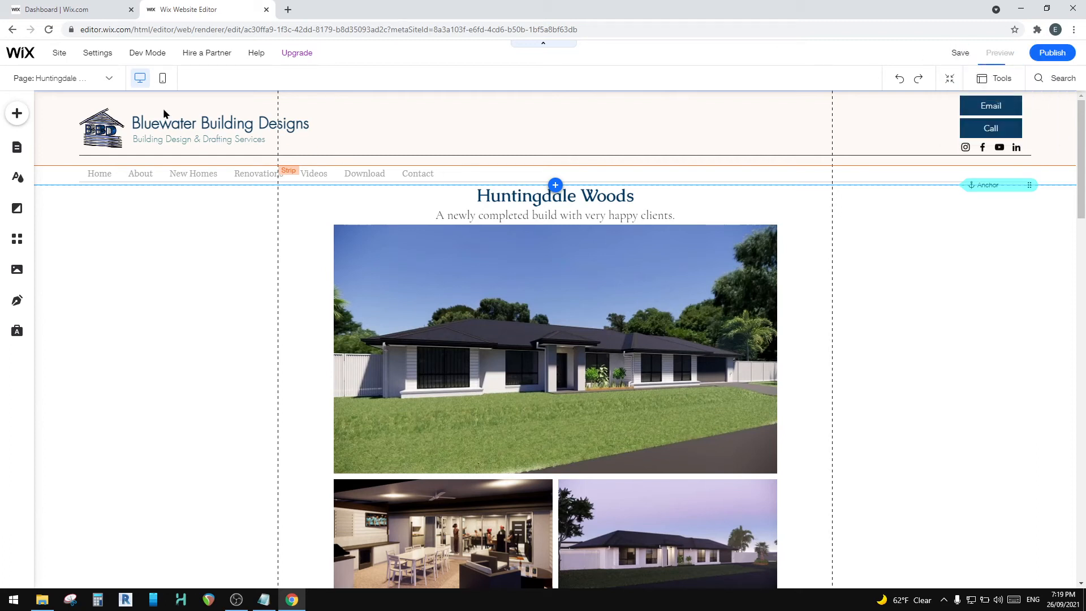
{"action": "left_click", "coordinate": [999, 54]}
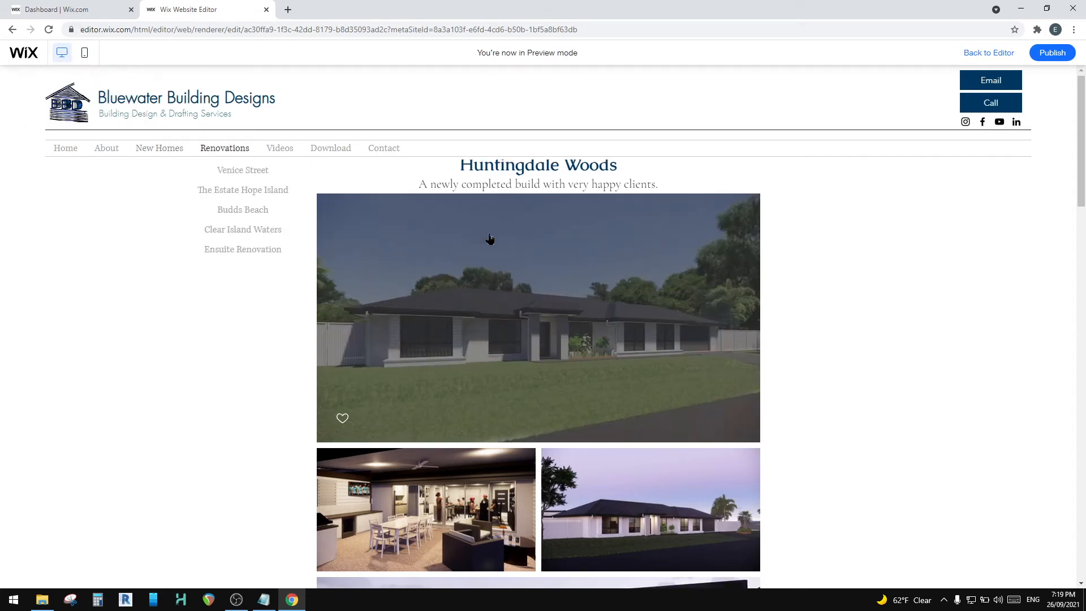
{"action": "scroll", "coordinate": [501, 286], "scroll_direction": "down", "scroll_amount": 10}
{"action": "scroll", "coordinate": [517, 407], "scroll_direction": "down", "scroll_amount": 5}
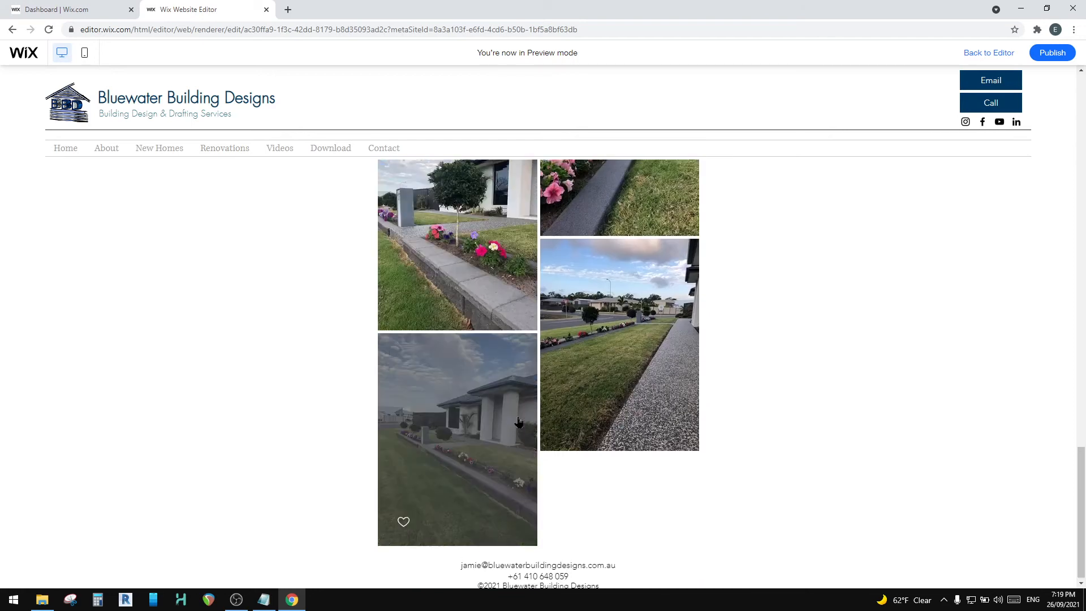
{"action": "scroll", "coordinate": [515, 405], "scroll_direction": "up", "scroll_amount": 20}
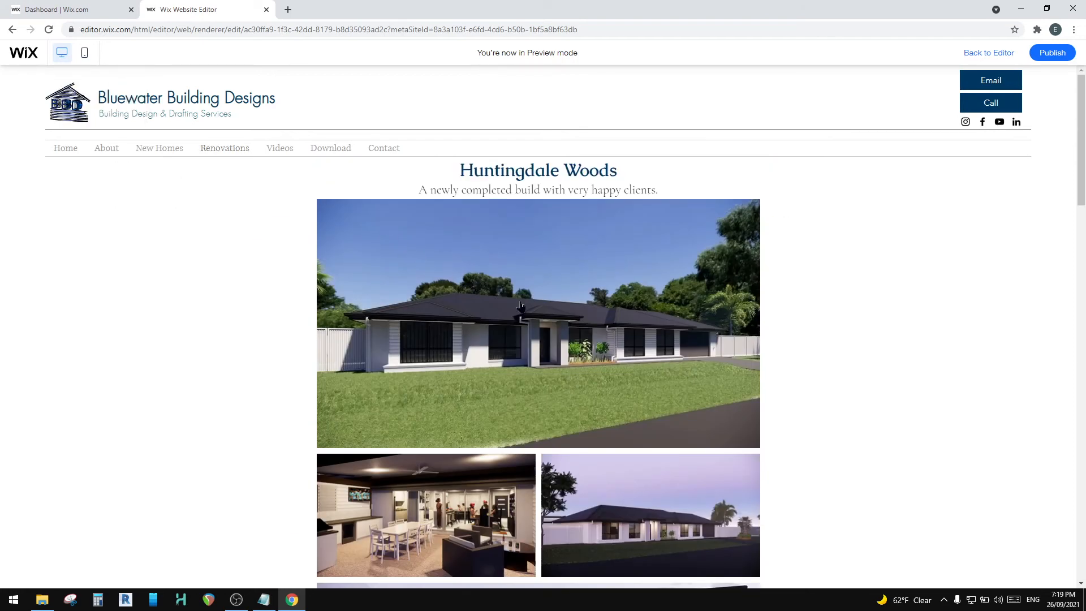
Step: Preview the page's mobile version, check the render collage and both photo galleries, and return to the editor
{"action": "left_click", "coordinate": [77, 55]}
{"action": "scroll", "coordinate": [544, 407], "scroll_direction": "down", "scroll_amount": 2}
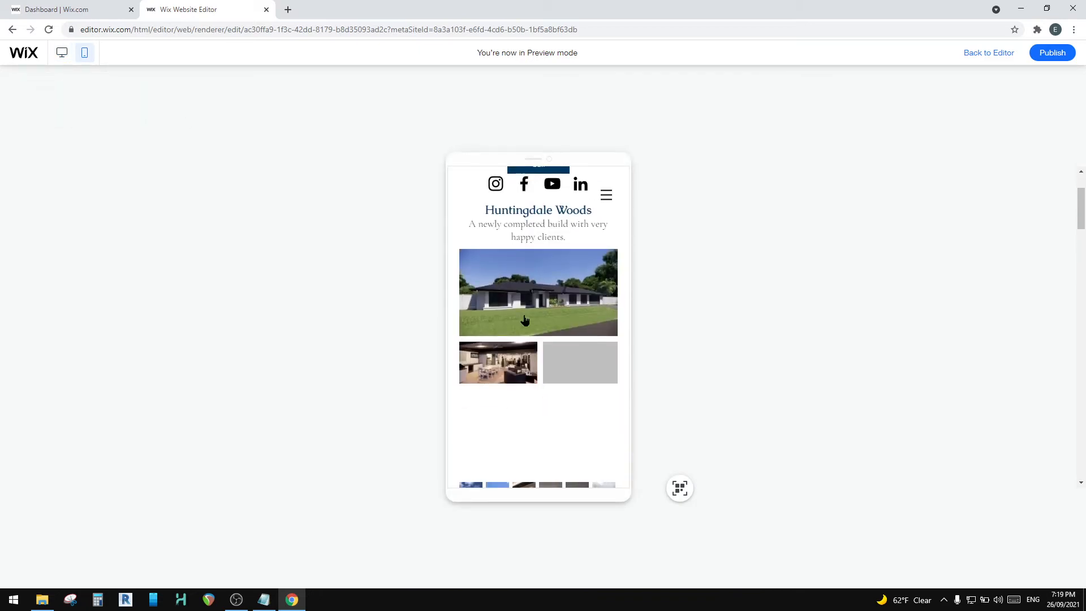
{"action": "scroll", "coordinate": [522, 311], "scroll_direction": "down", "scroll_amount": 2}
{"action": "scroll", "coordinate": [509, 332], "scroll_direction": "up", "scroll_amount": 2}
{"action": "scroll", "coordinate": [509, 332], "scroll_direction": "down", "scroll_amount": 2}
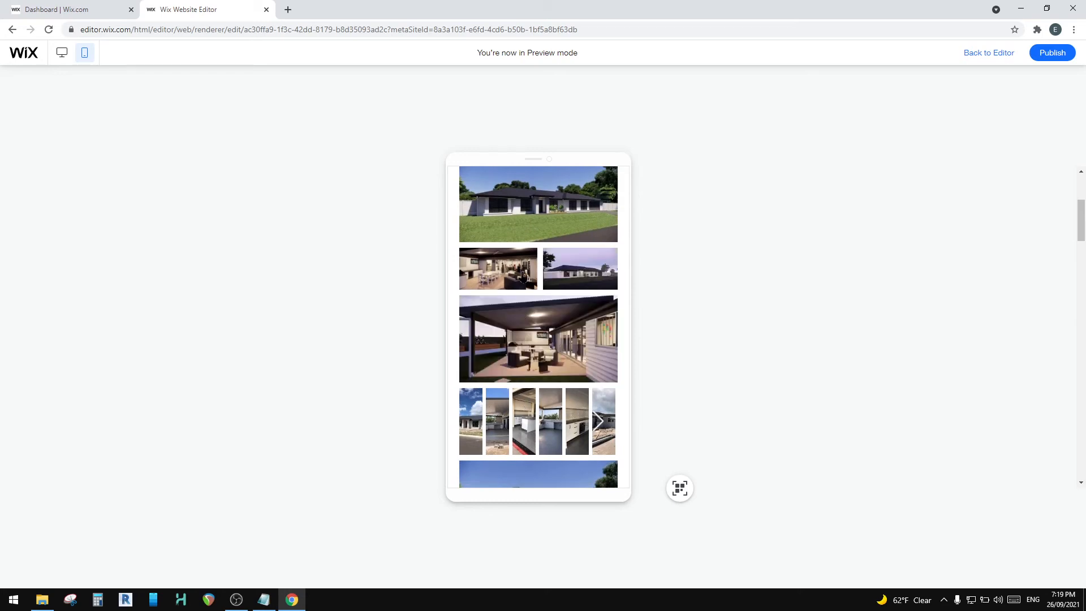
{"action": "scroll", "coordinate": [536, 226], "scroll_direction": "up", "scroll_amount": 4}
{"action": "scroll", "coordinate": [535, 224], "scroll_direction": "down", "scroll_amount": 15}
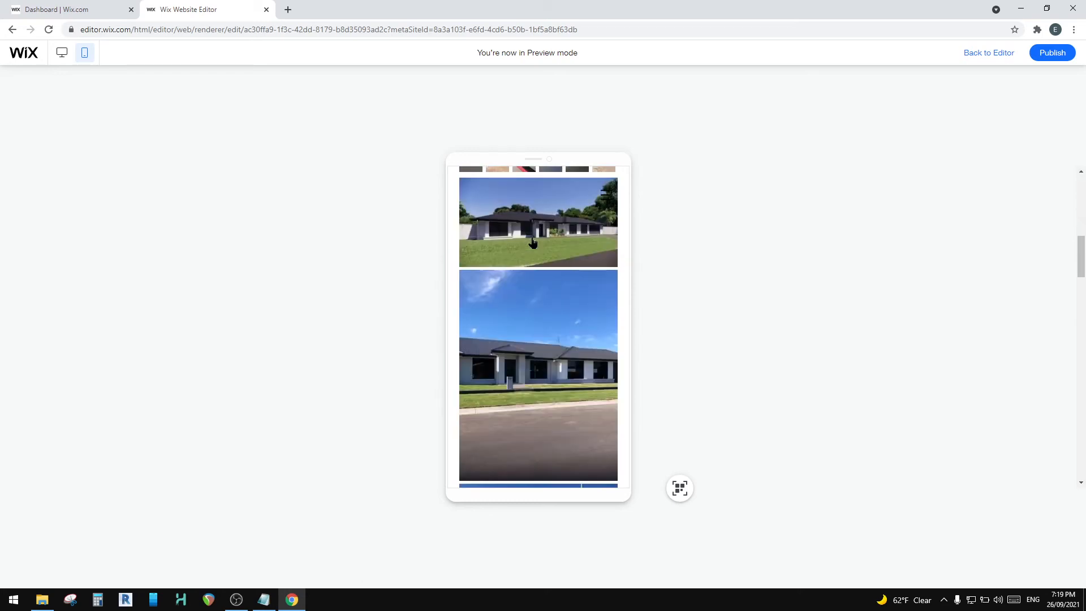
{"action": "scroll", "coordinate": [533, 243], "scroll_direction": "down", "scroll_amount": 10}
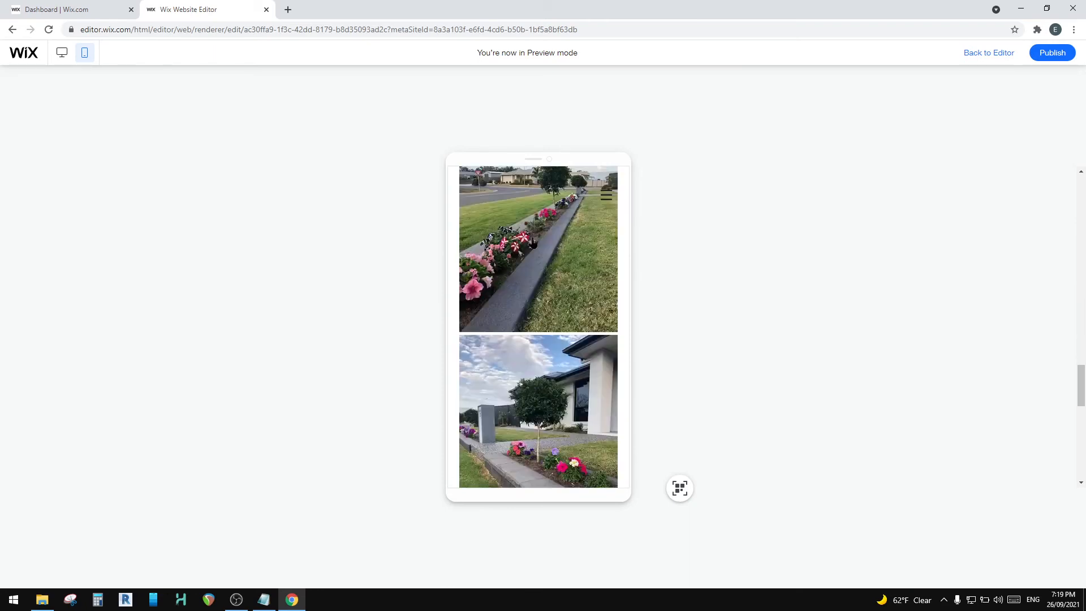
{"action": "scroll", "coordinate": [536, 278], "scroll_direction": "up", "scroll_amount": 20}
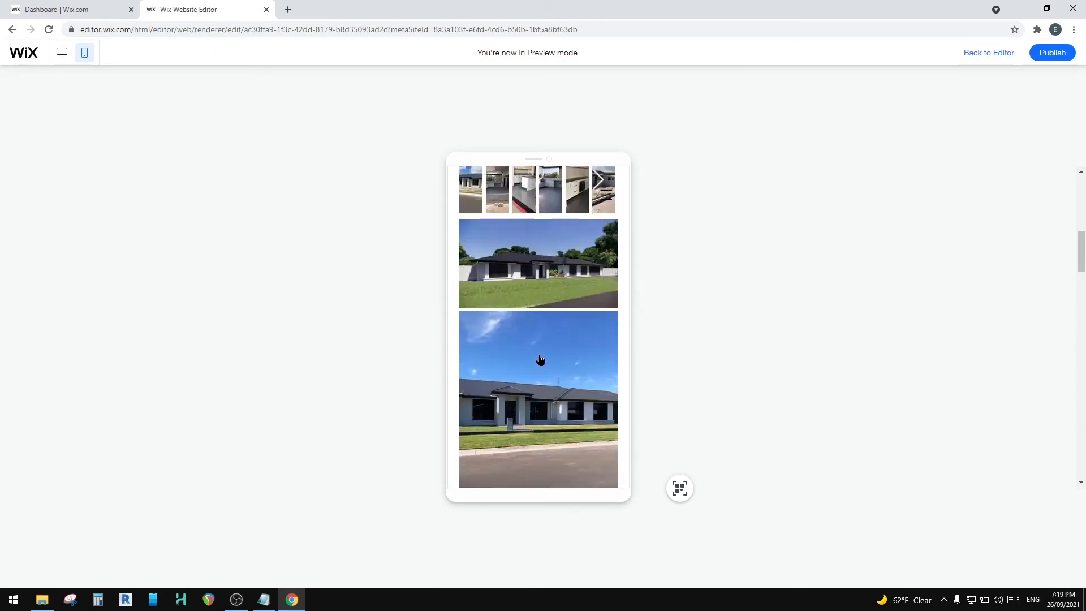
{"action": "scroll", "coordinate": [555, 344], "scroll_direction": "down", "scroll_amount": 10}
{"action": "scroll", "coordinate": [555, 344], "scroll_direction": "up", "scroll_amount": 5}
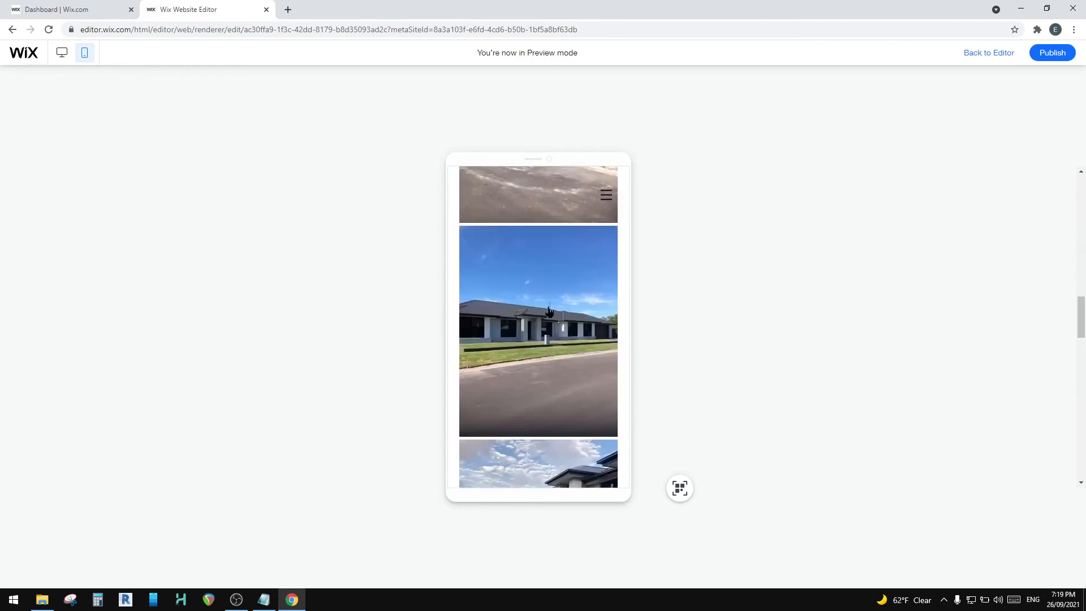
{"action": "left_click", "coordinate": [984, 54]}
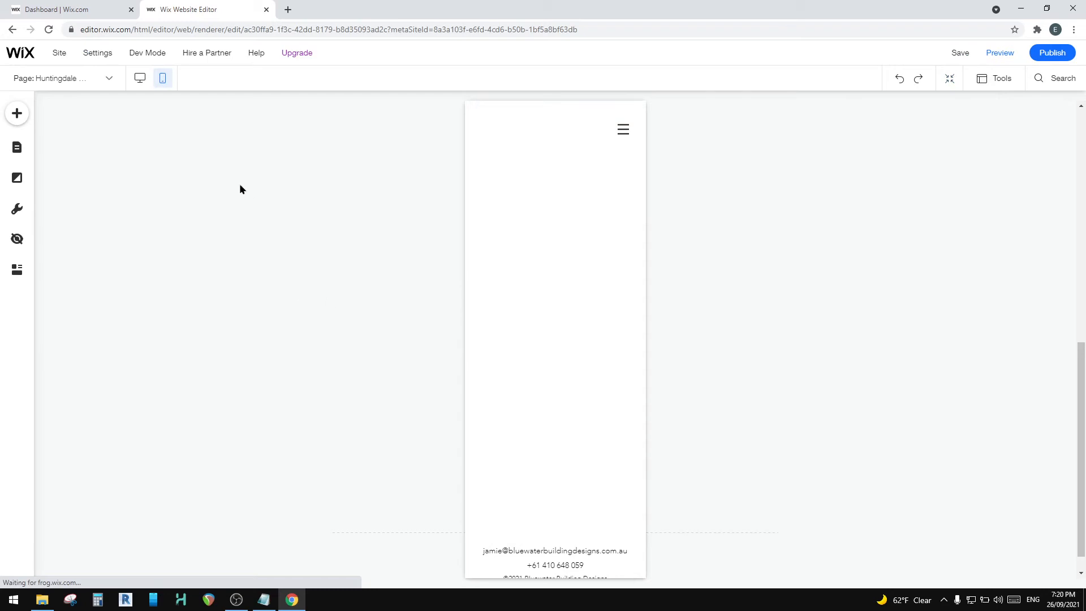
Step: Publish the site and open the live Huntingdale Woods page from New Homes on the published website
{"action": "mouse_move", "coordinate": [97, 52]}
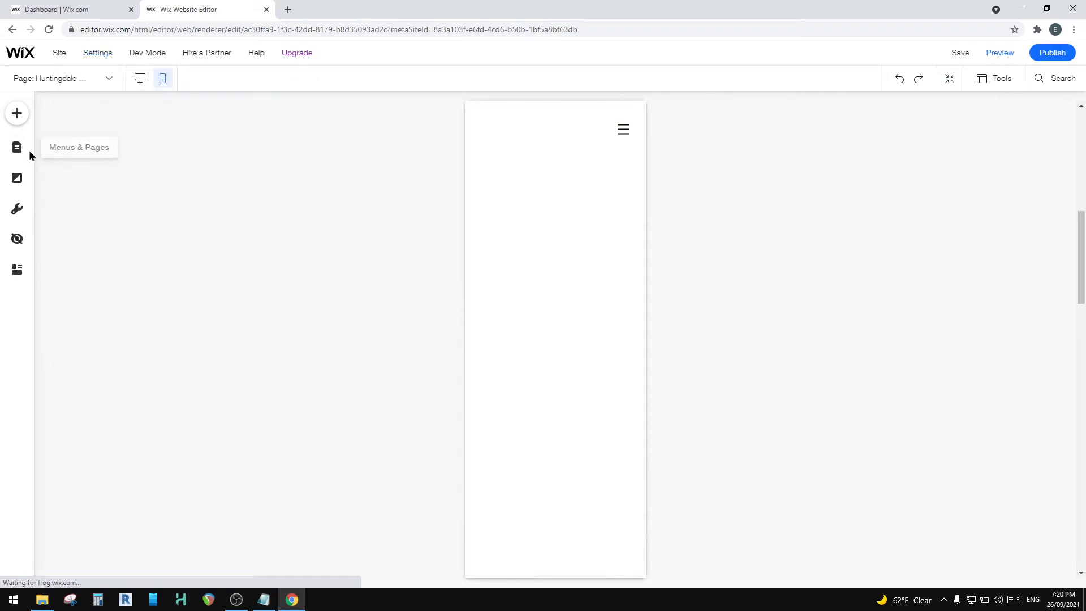
{"action": "left_click", "coordinate": [1049, 54]}
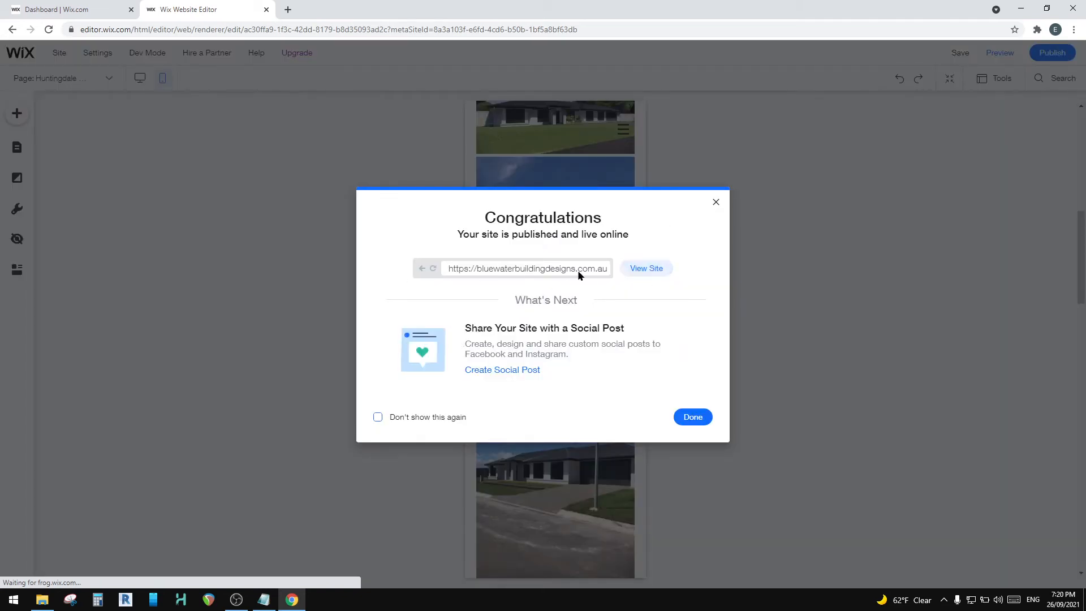
{"action": "left_click", "coordinate": [641, 268]}
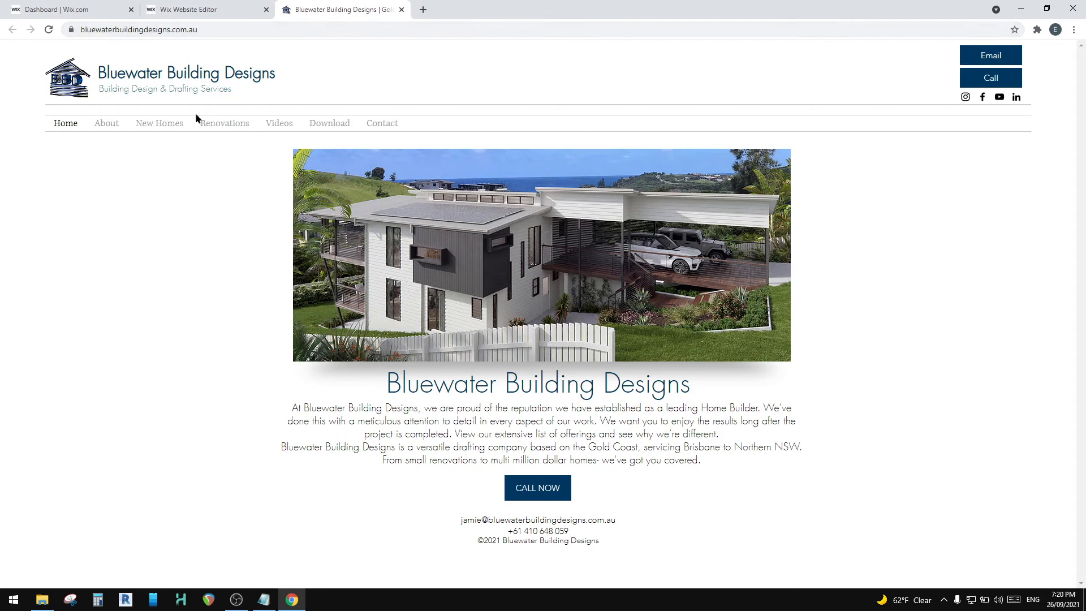
{"action": "mouse_move", "coordinate": [138, 128]}
{"action": "left_click", "coordinate": [161, 149]}
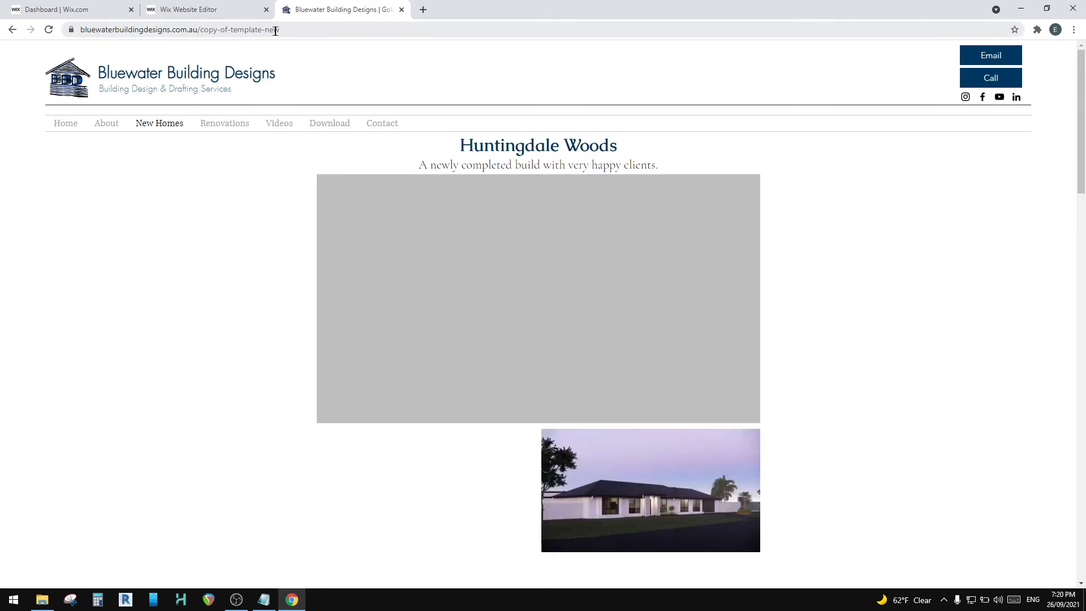
Step: Examine the last part of the live Huntingdale Woods page's web address
{"action": "left_click", "coordinate": [310, 29]}
{"action": "left_click", "coordinate": [290, 30]}
{"action": "left_click_drag", "start_coordinate": [341, 29], "coordinate": [246, 31]}
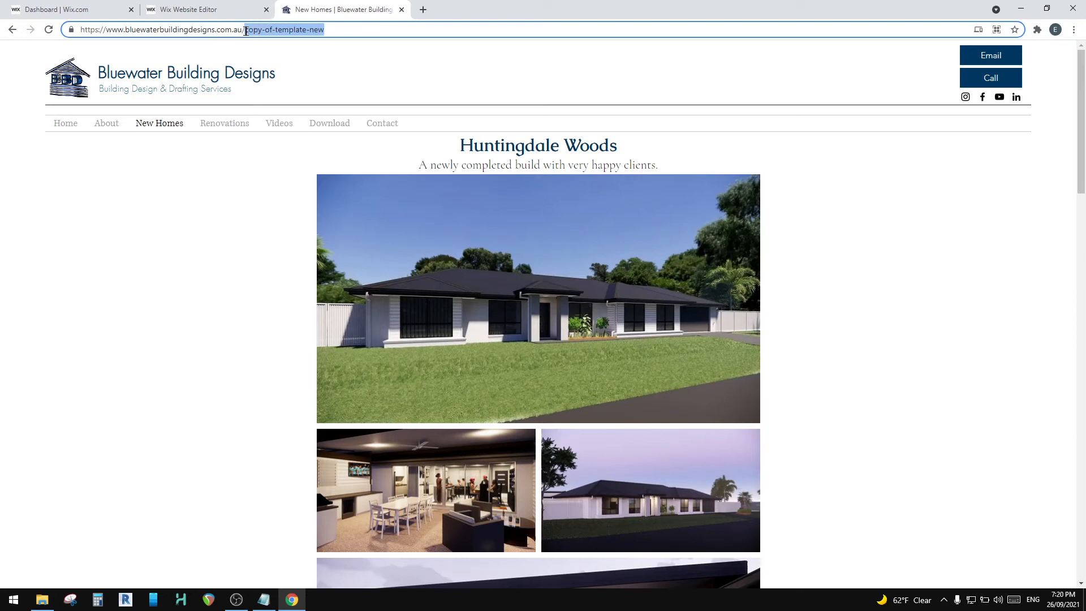
{"action": "left_click", "coordinate": [328, 27]}
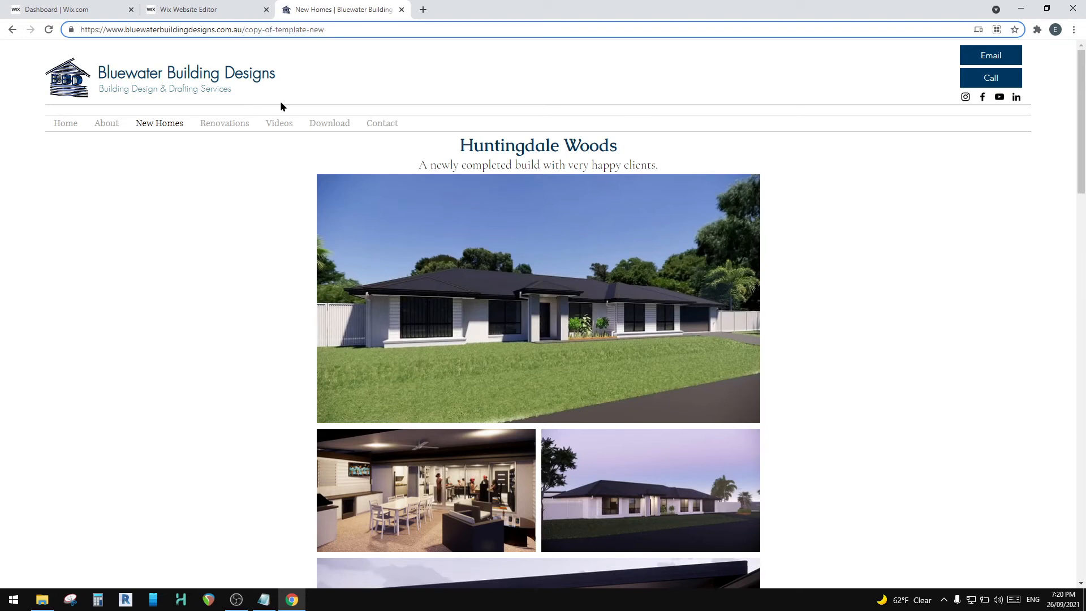
Step: Enlarge the daytime exterior render on the live page, inspect its displayed title, browse to the last collage image and close the viewer
{"action": "scroll", "coordinate": [441, 290], "scroll_direction": "down", "scroll_amount": 2}
{"action": "scroll", "coordinate": [441, 290], "scroll_direction": "down", "scroll_amount": 5}
{"action": "scroll", "coordinate": [455, 406], "scroll_direction": "up", "scroll_amount": 7}
{"action": "left_click", "coordinate": [509, 296]}
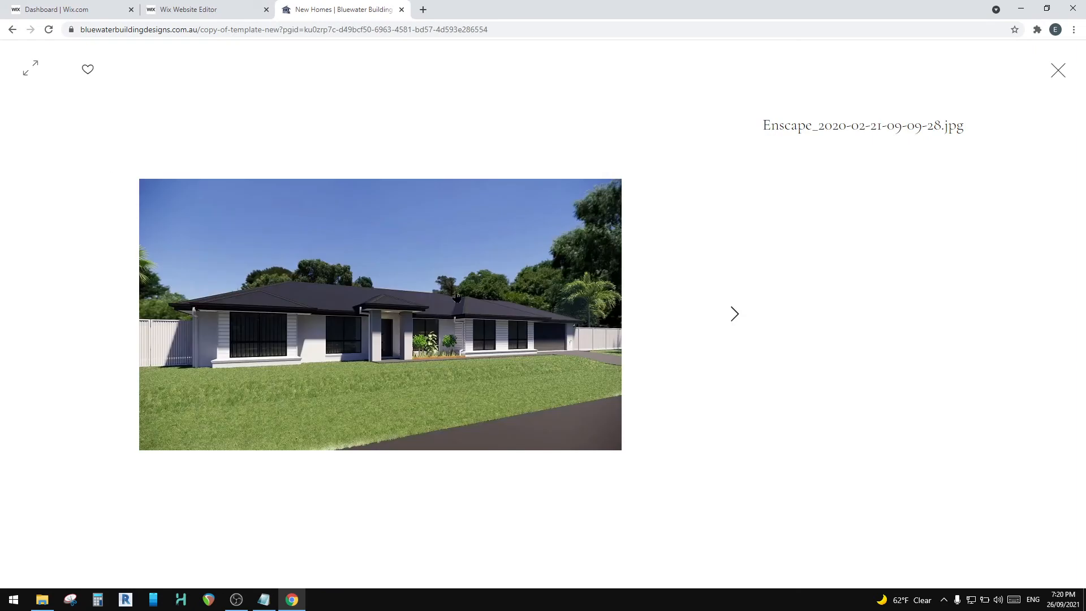
{"action": "left_click_drag", "start_coordinate": [769, 122], "coordinate": [954, 120]}
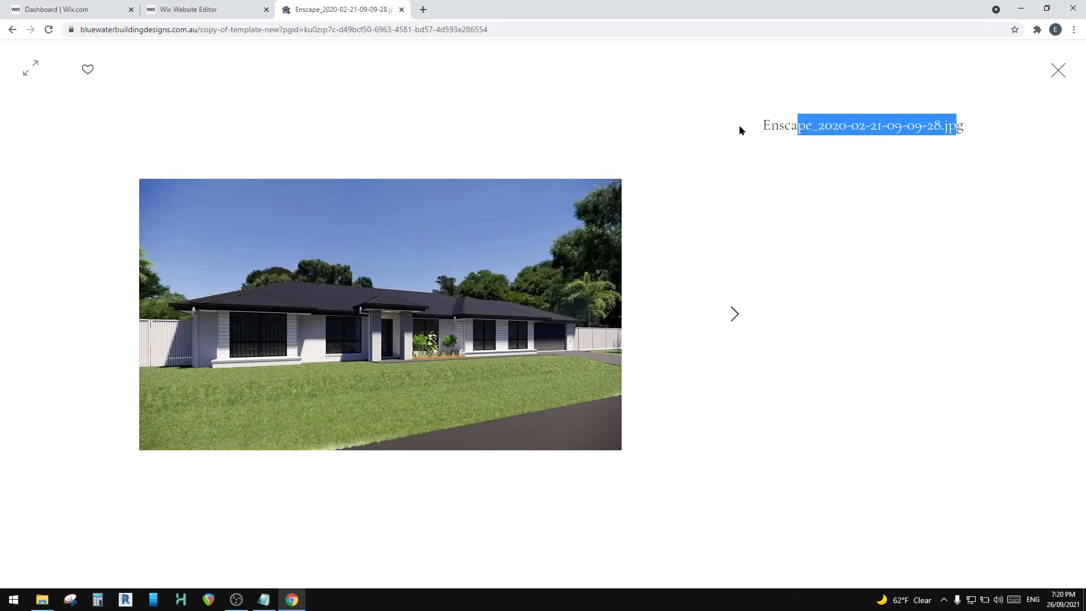
{"action": "left_click", "coordinate": [753, 132]}
{"action": "left_click_drag", "start_coordinate": [766, 125], "coordinate": [961, 125]}
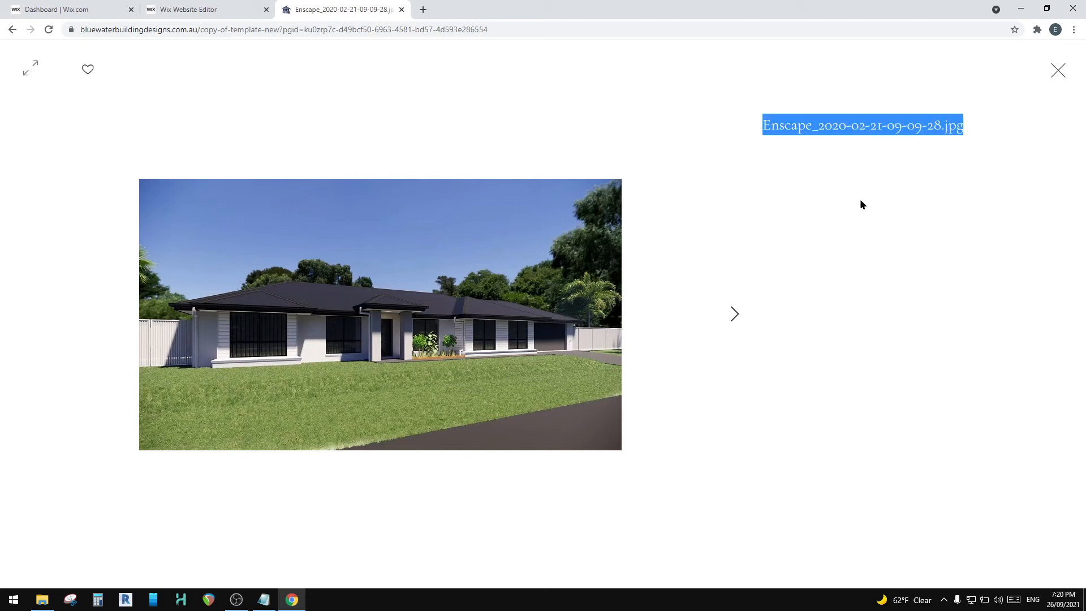
{"action": "left_click", "coordinate": [793, 118]}
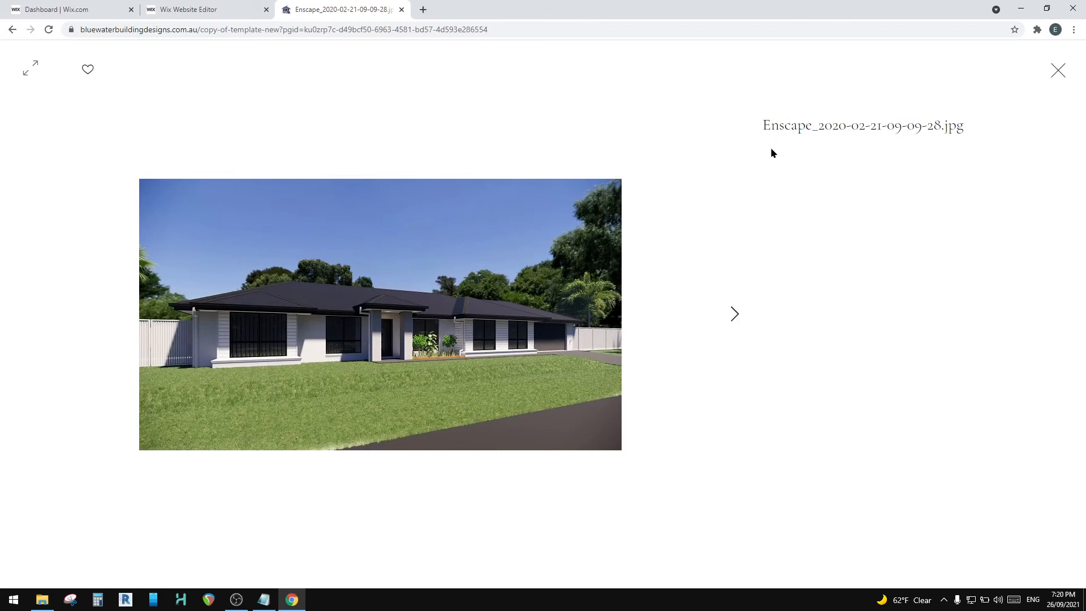
{"action": "left_click", "coordinate": [734, 314]}
{"action": "left_click", "coordinate": [734, 315]}
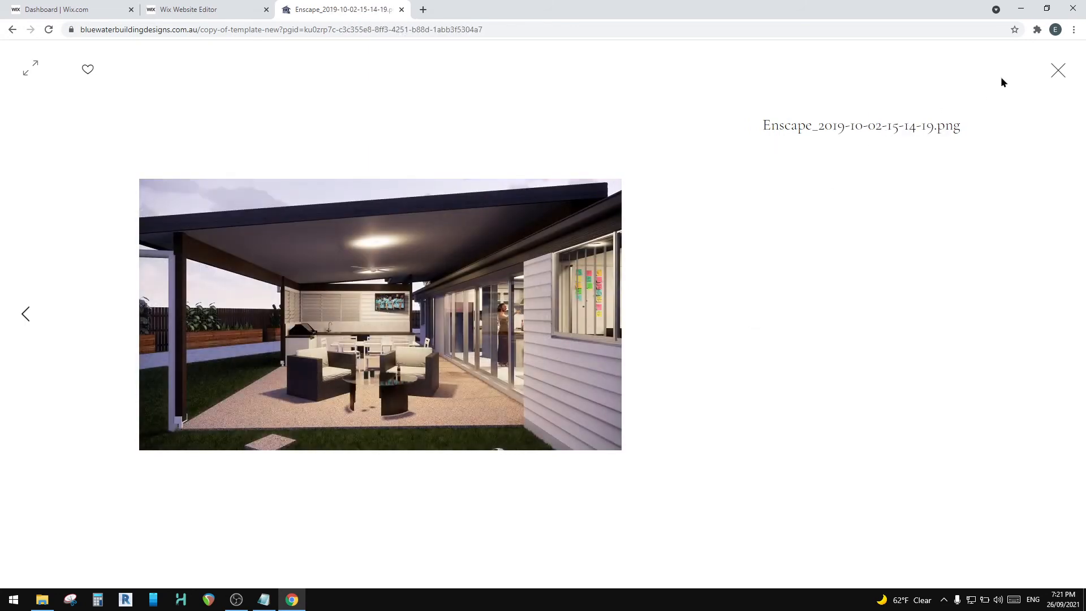
{"action": "left_click", "coordinate": [1055, 70]}
{"action": "scroll", "coordinate": [306, 282], "scroll_direction": "up", "scroll_amount": 5}
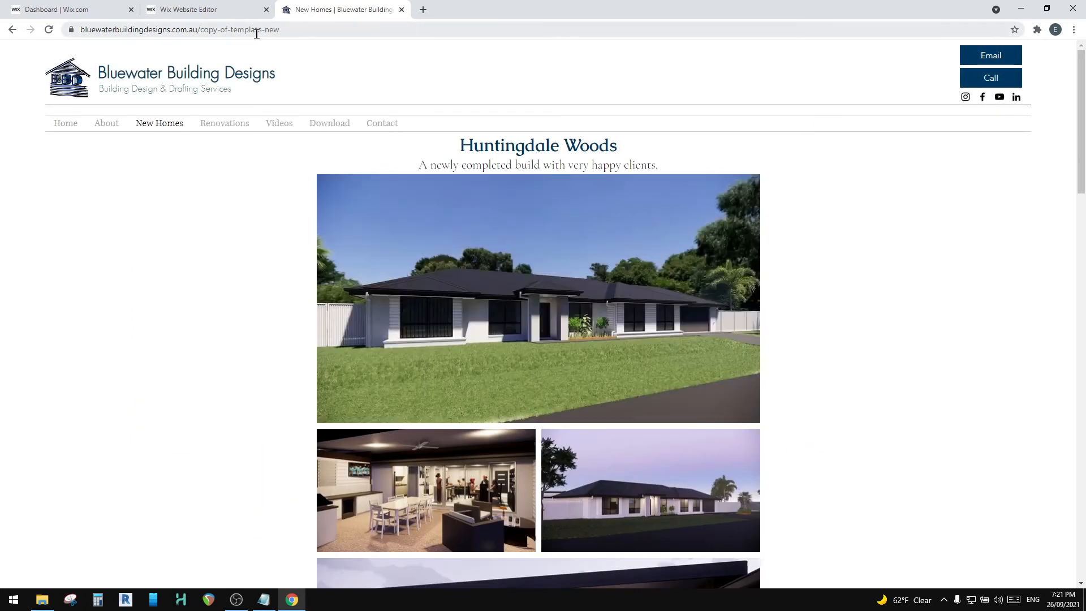
Step: Close the live site, dismiss the publishing confirmation and switch the editor back to the desktop version
{"action": "left_click", "coordinate": [401, 9]}
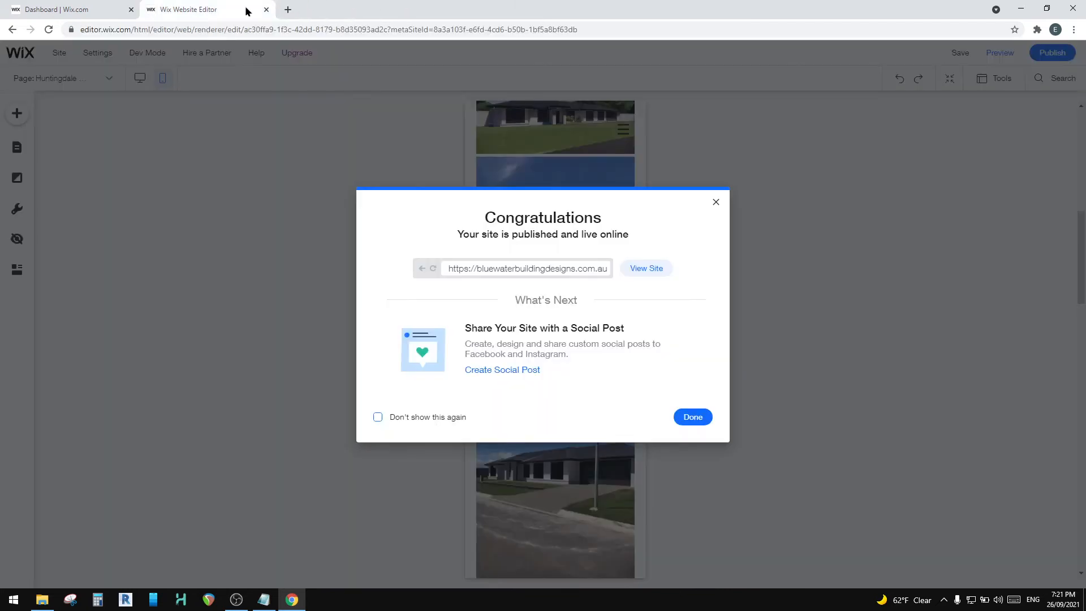
{"action": "left_click", "coordinate": [693, 417]}
{"action": "scroll", "coordinate": [310, 138], "scroll_direction": "up", "scroll_amount": 3}
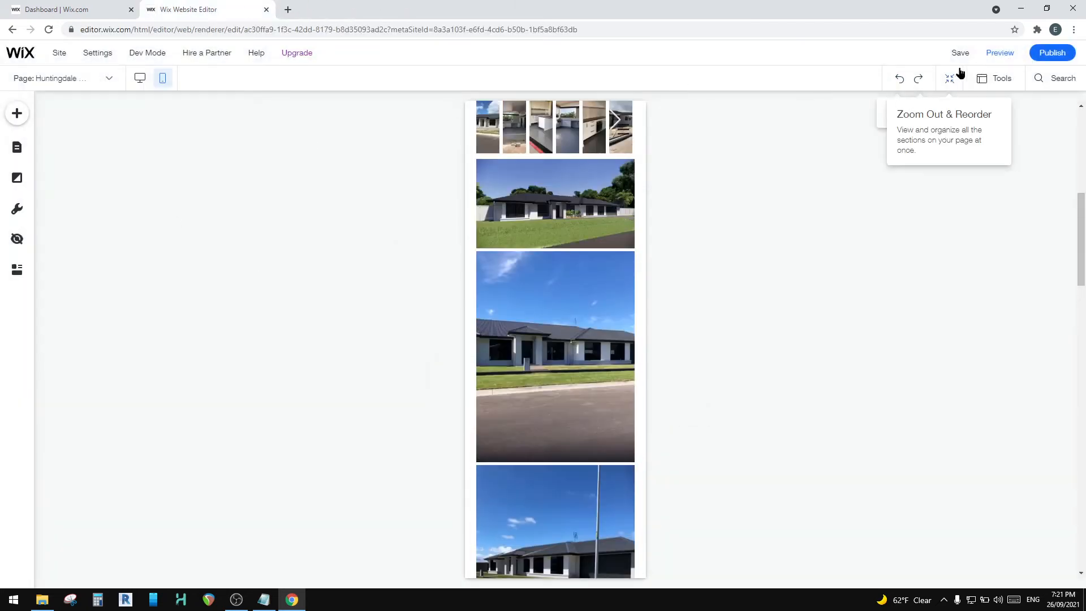
{"action": "left_click", "coordinate": [139, 77]}
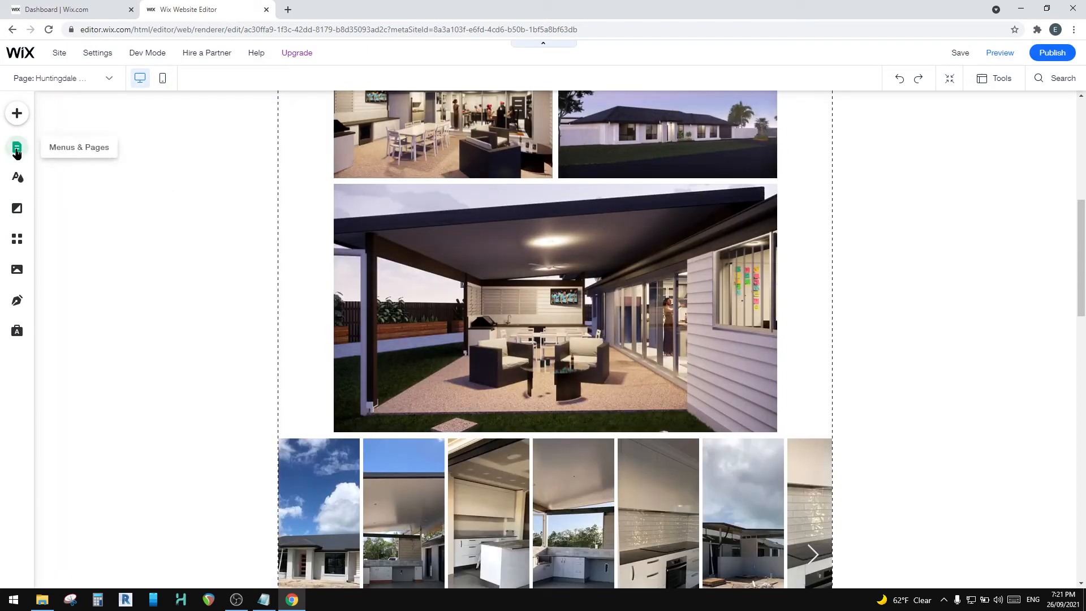
Step: Open the page settings for Huntingdale Woods from the site's page list
{"action": "left_click", "coordinate": [17, 149]}
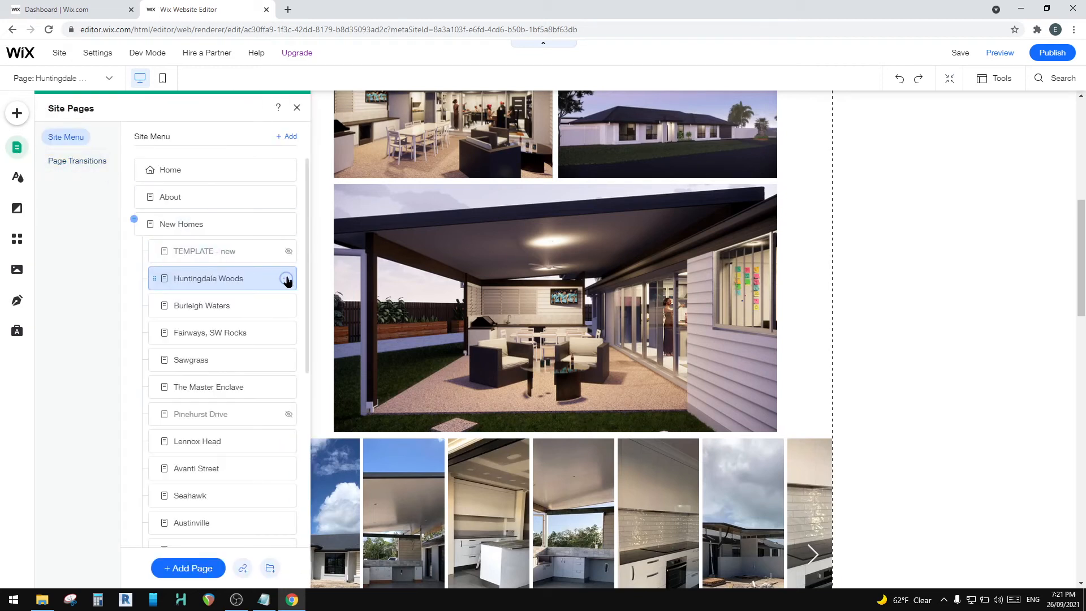
{"action": "left_click", "coordinate": [287, 279]}
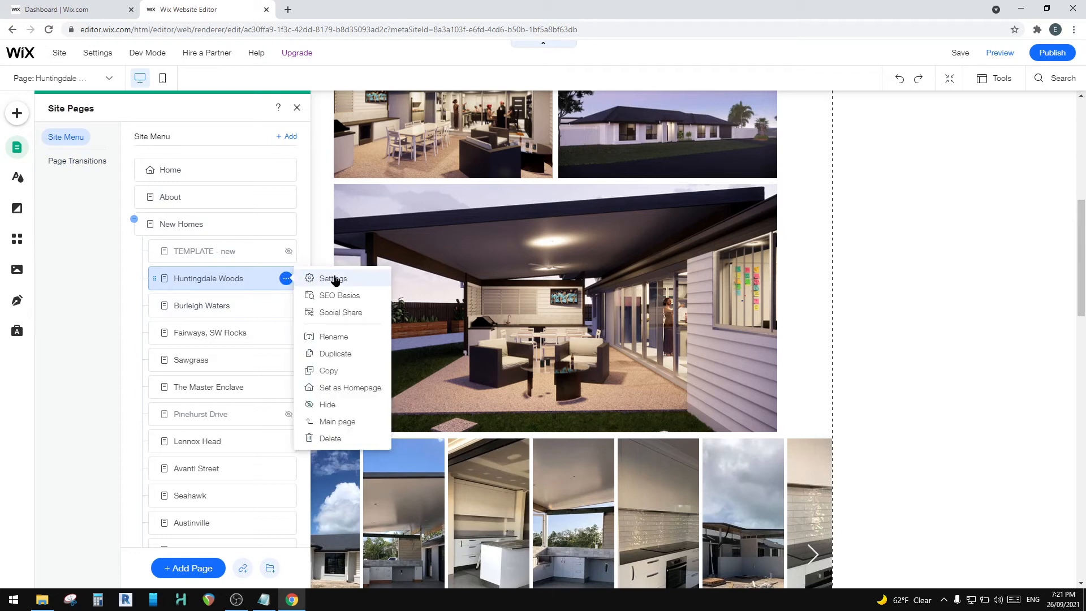
{"action": "left_click", "coordinate": [336, 280]}
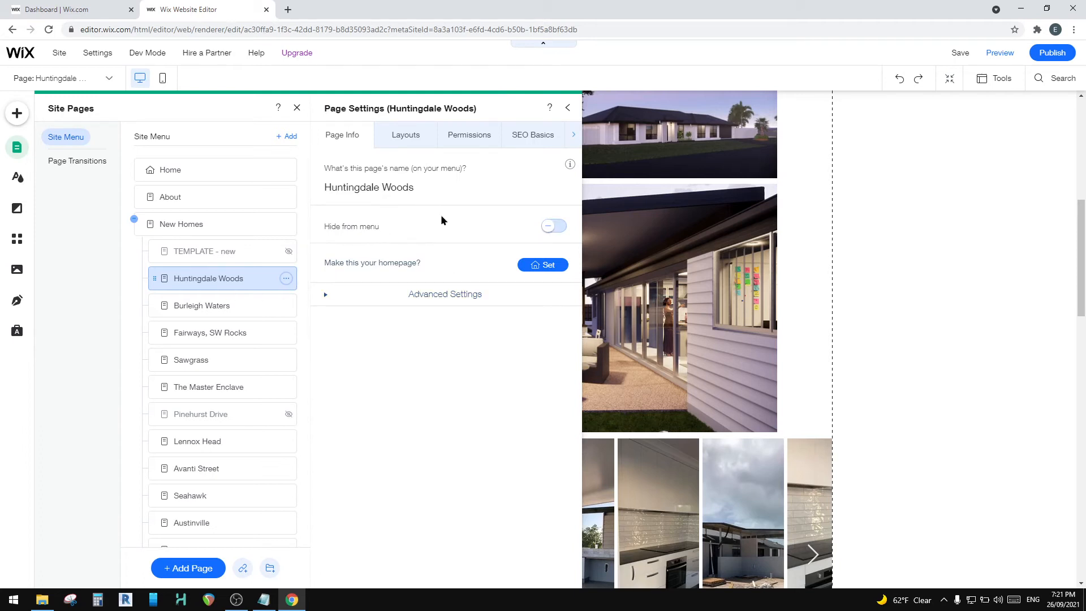
Step: Look through the page's advanced caching, layout, permission and SEO Basics settings to find its URL slug
{"action": "left_click", "coordinate": [326, 302]}
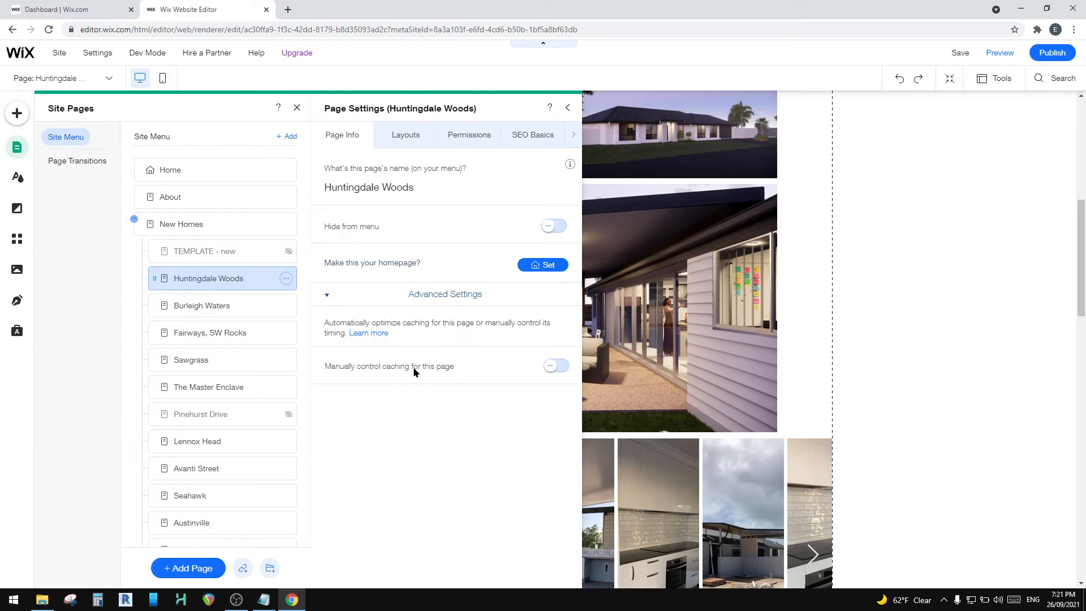
{"action": "left_click", "coordinate": [326, 298]}
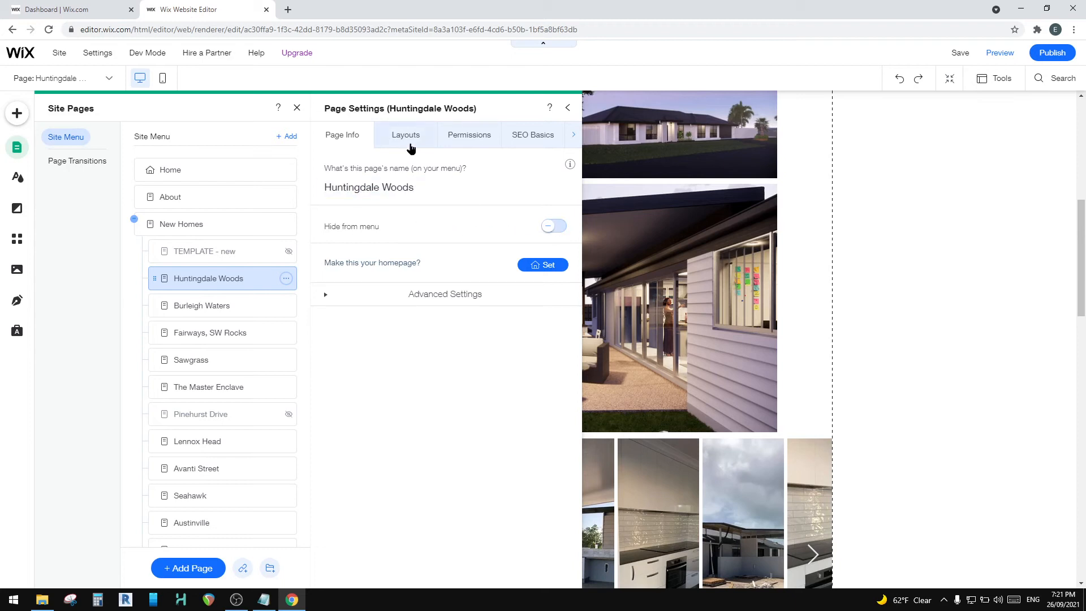
{"action": "left_click", "coordinate": [415, 140]}
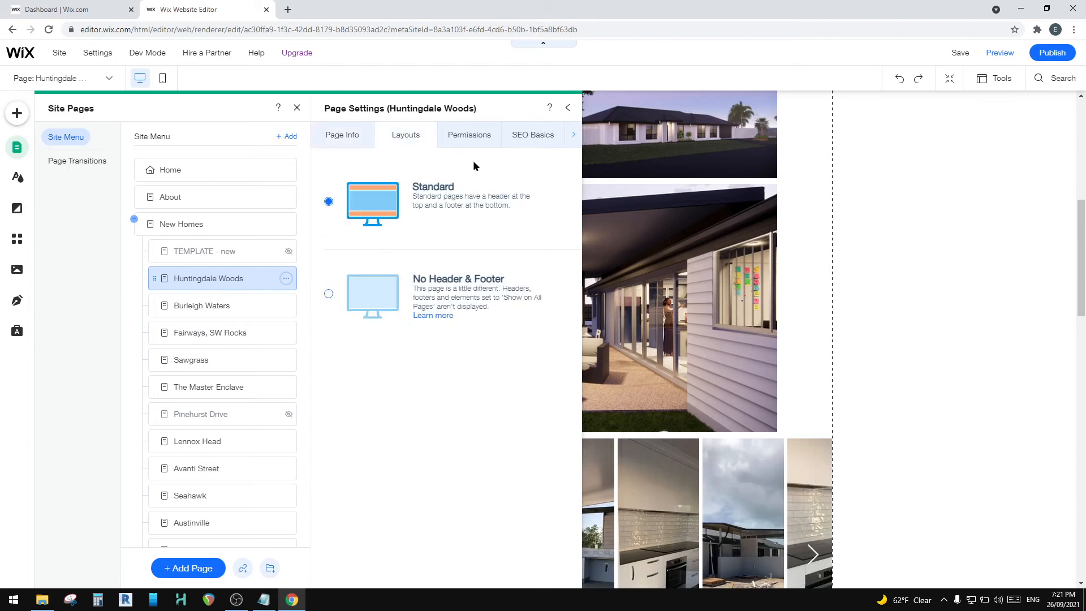
{"action": "left_click", "coordinate": [452, 141]}
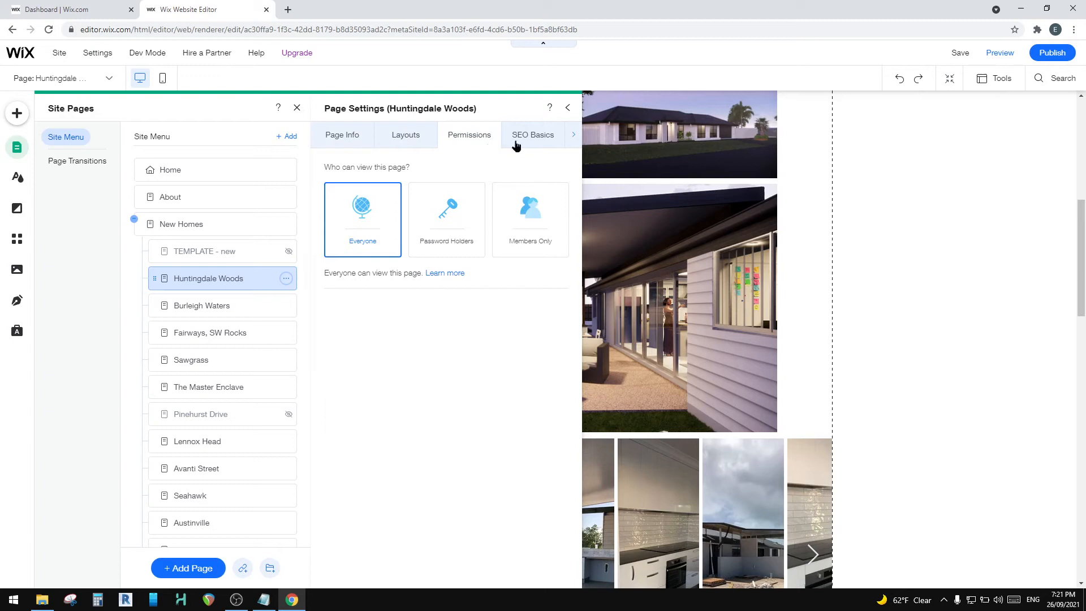
{"action": "left_click", "coordinate": [533, 136]}
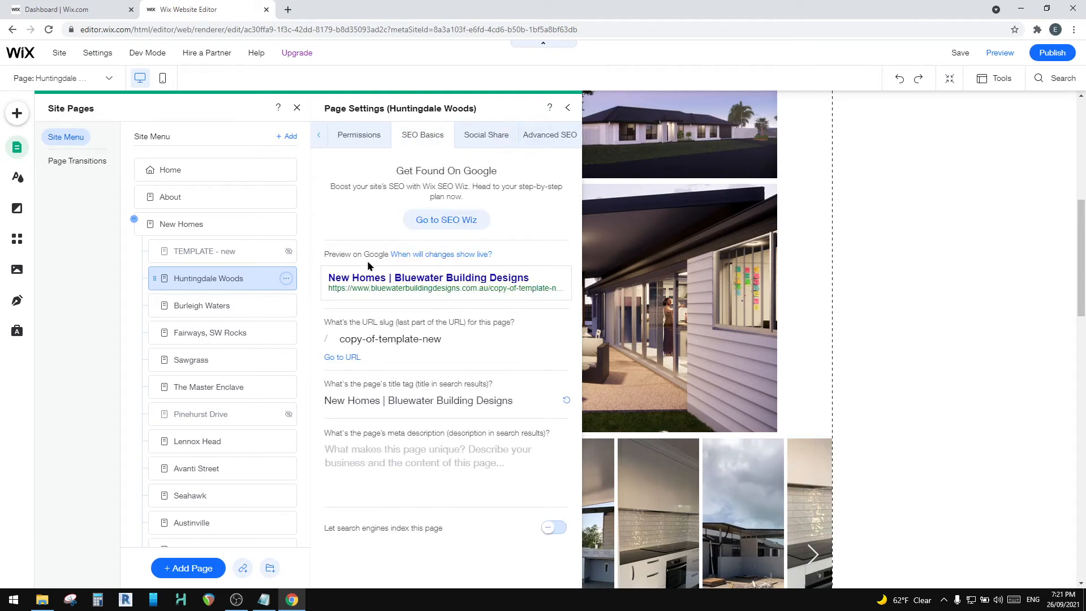
Step: Set the Huntingdale Woods page's URL slug to huntingdalewoods and check its title tag
{"action": "left_click", "coordinate": [405, 338]}
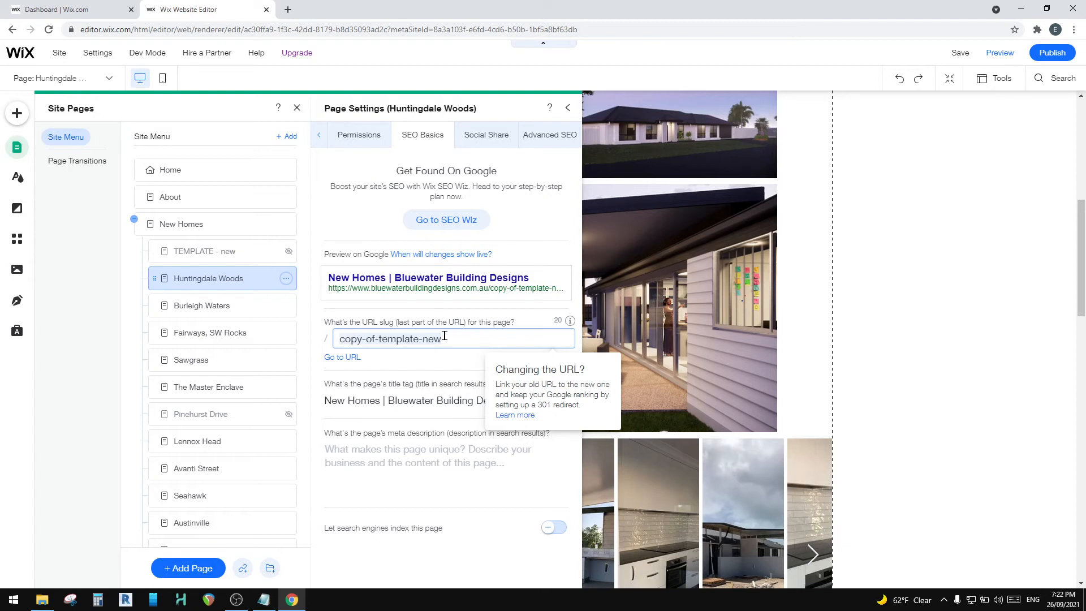
{"action": "type", "text": "hunting"}
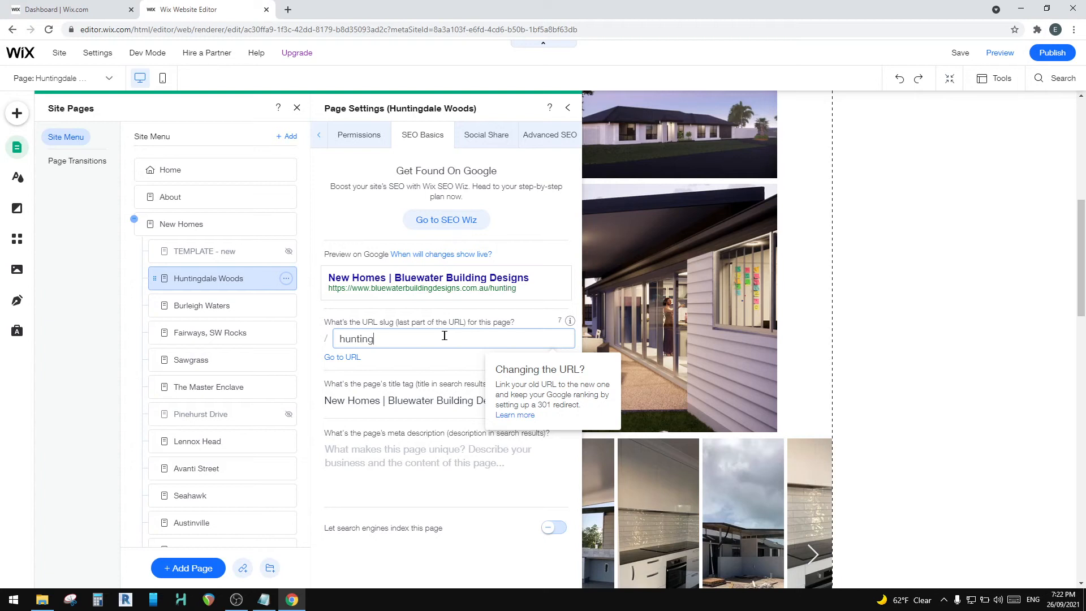
{"action": "type", "text": "dalewoods"}
{"action": "left_click", "coordinate": [311, 392]}
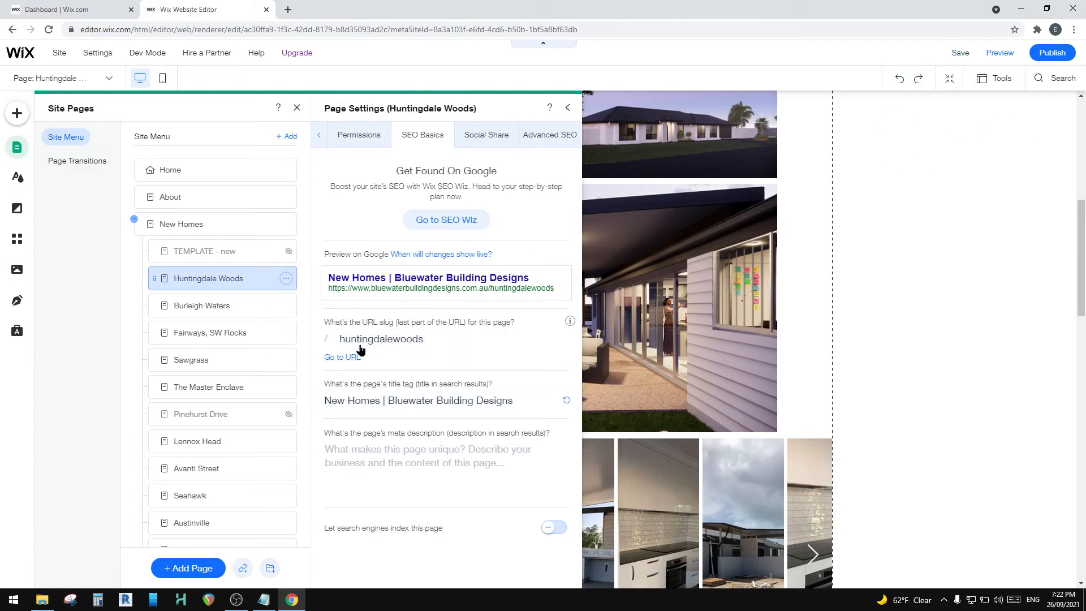
{"action": "left_click", "coordinate": [348, 406]}
{"action": "left_click", "coordinate": [388, 401]}
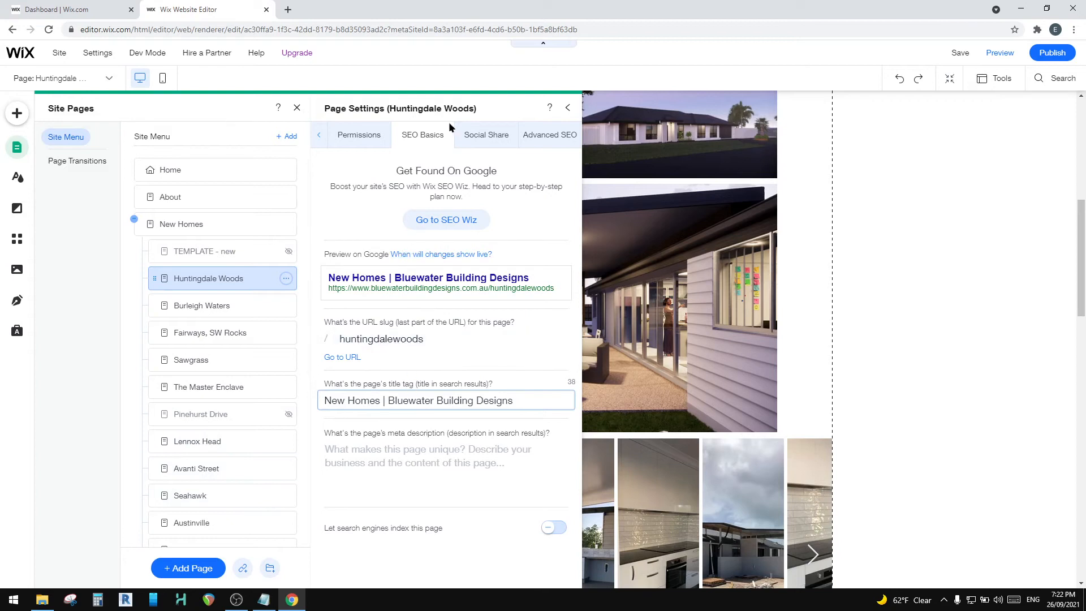
Step: Replace the page's social share image with the daytime exterior render from the Huntingdale Woods folder
{"action": "left_click", "coordinate": [478, 136]}
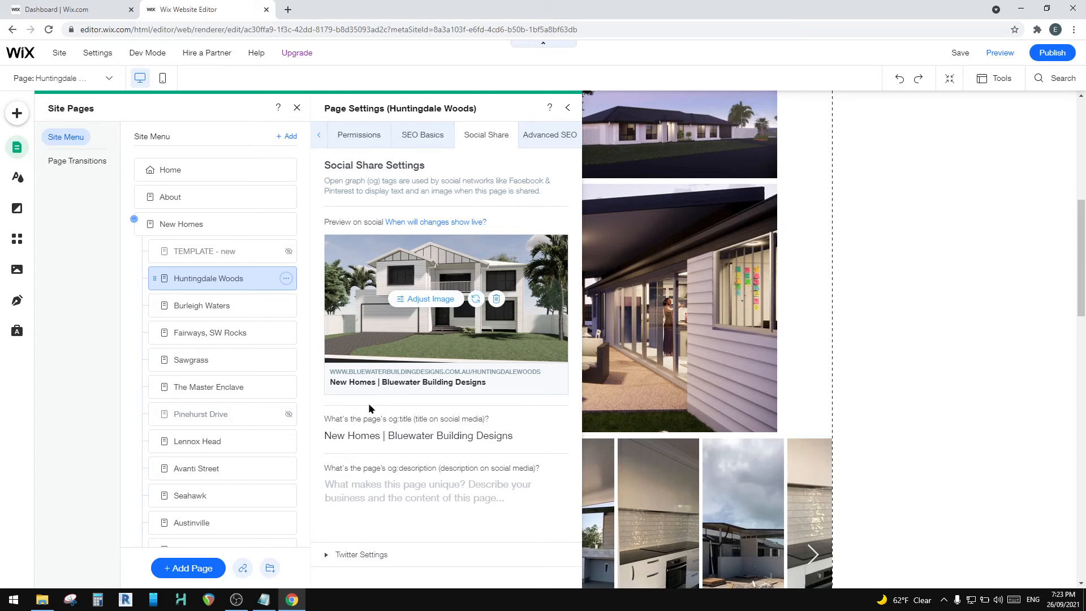
{"action": "left_click", "coordinate": [355, 433]}
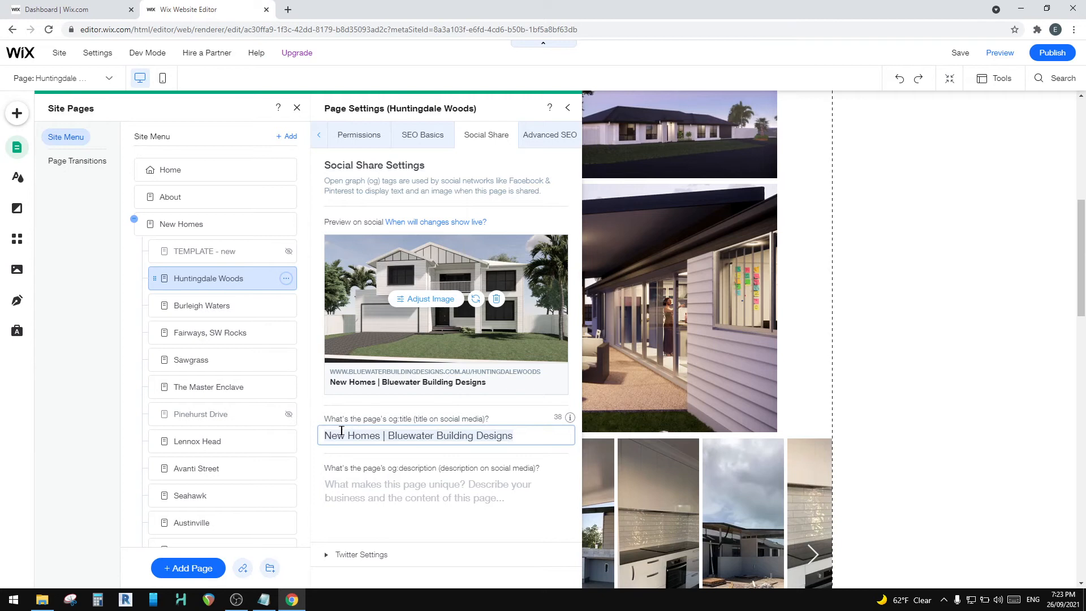
{"action": "left_click", "coordinate": [476, 300]}
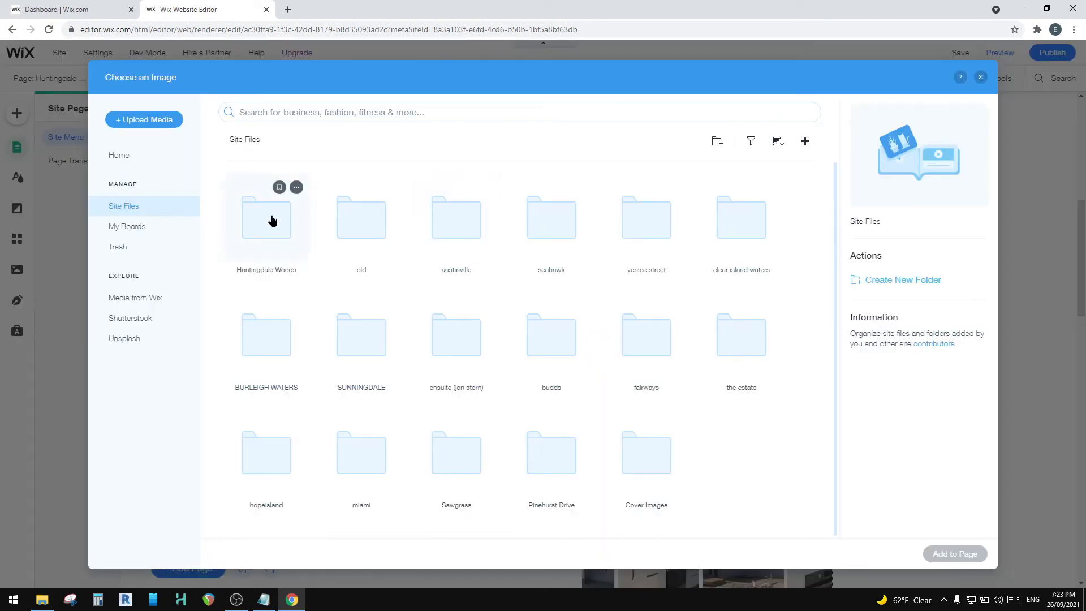
{"action": "double_click", "coordinate": [273, 219]}
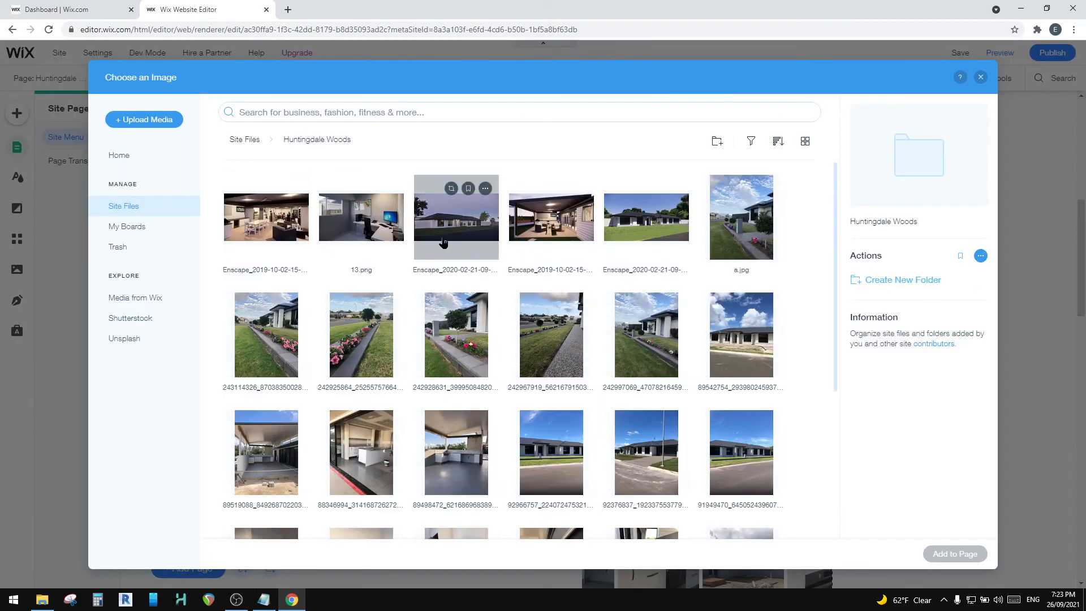
{"action": "double_click", "coordinate": [633, 220]}
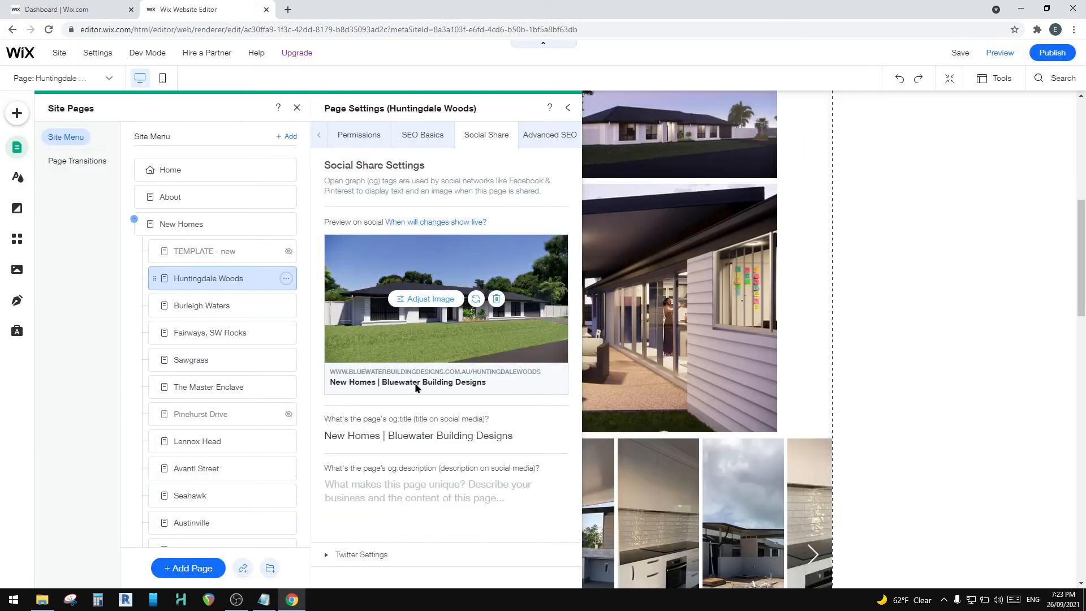
Step: Recheck the page's SEO Basics, then close the page settings and the site's page list
{"action": "left_click", "coordinate": [419, 137]}
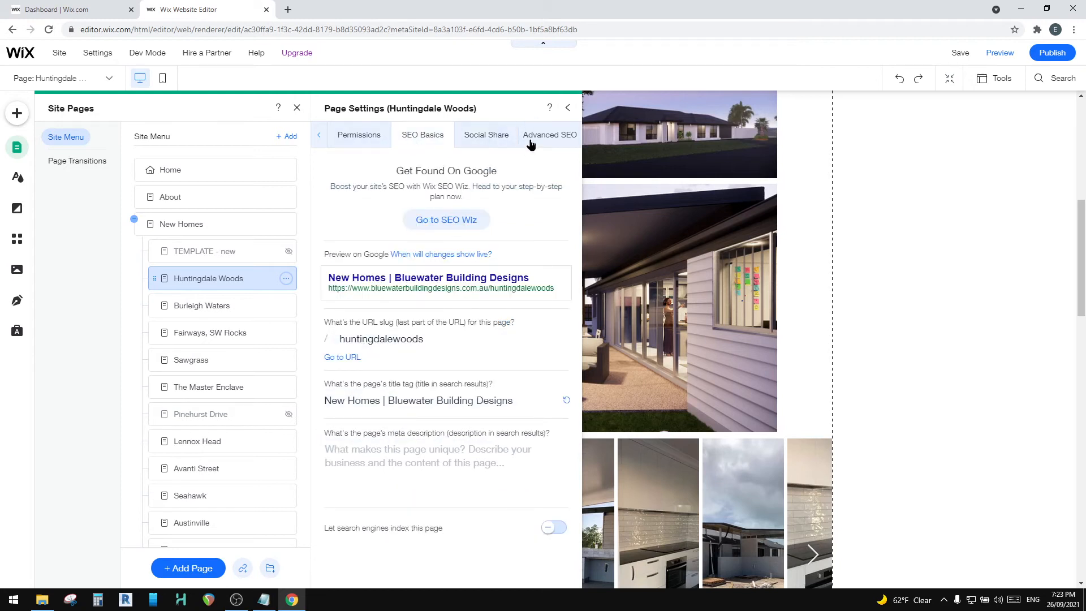
{"action": "left_click", "coordinate": [569, 110]}
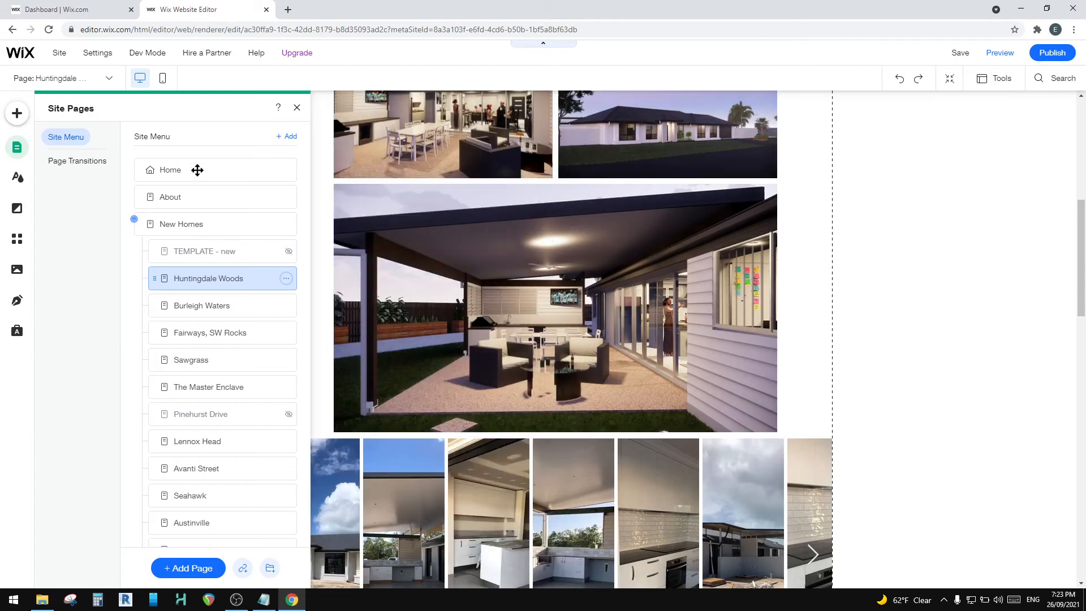
{"action": "left_click", "coordinate": [297, 109]}
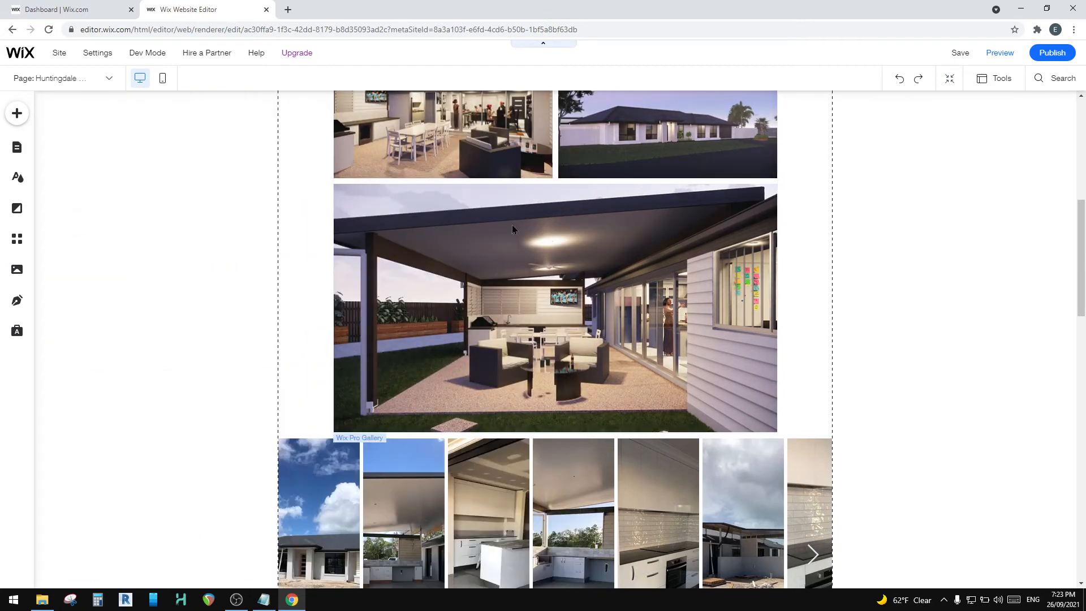
Step: Open the render collage's media organizer and clear the titles of the daytime exterior and indoor dining renders
{"action": "scroll", "coordinate": [519, 214], "scroll_direction": "up", "scroll_amount": 5}
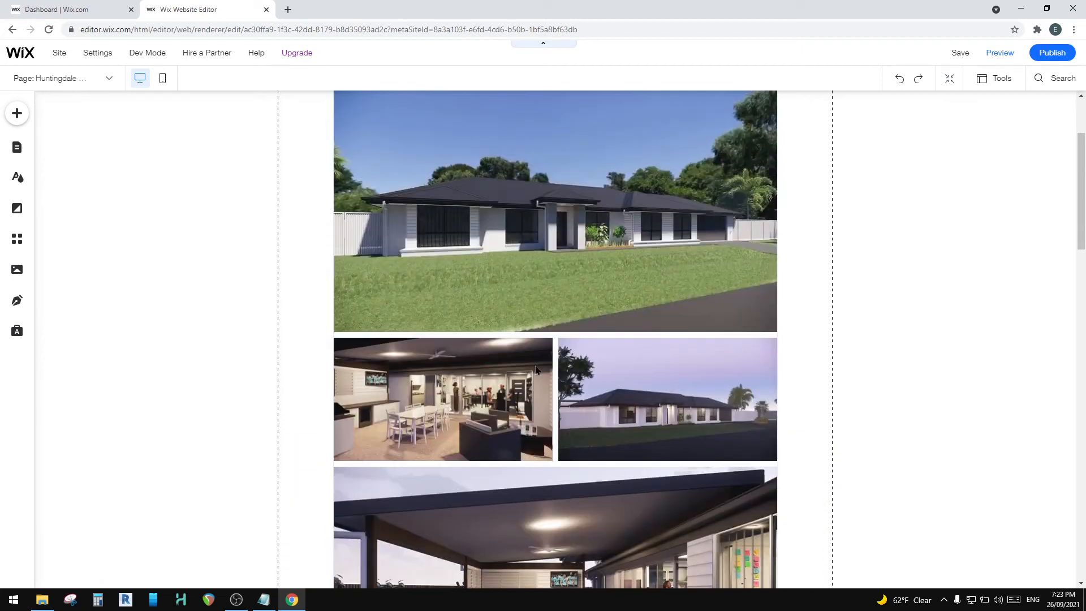
{"action": "left_click", "coordinate": [435, 261]}
{"action": "scroll", "coordinate": [413, 335], "scroll_direction": "up", "scroll_amount": 3}
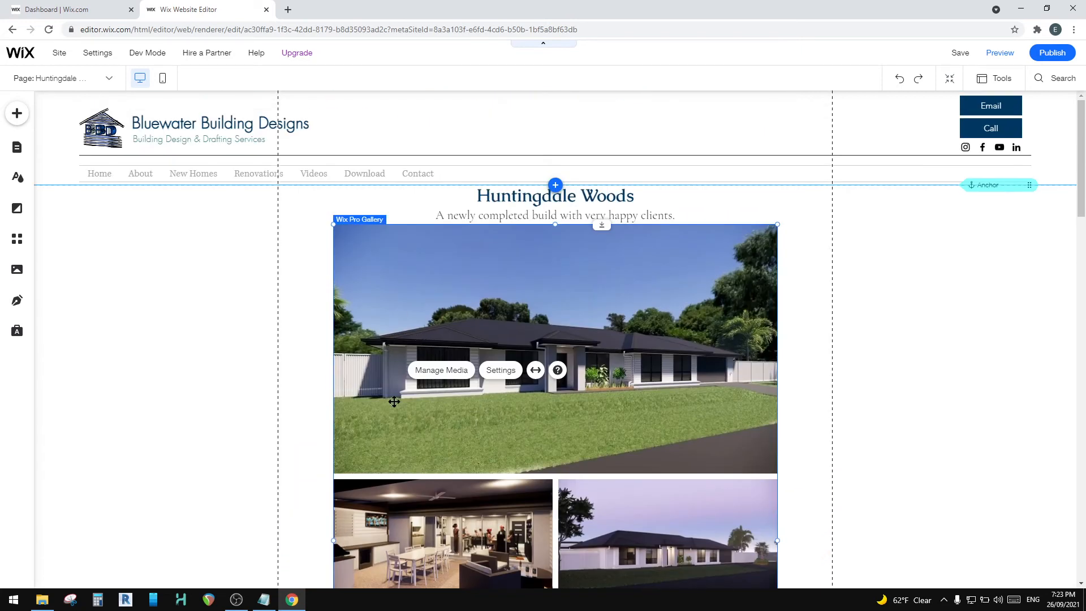
{"action": "left_click", "coordinate": [451, 371]}
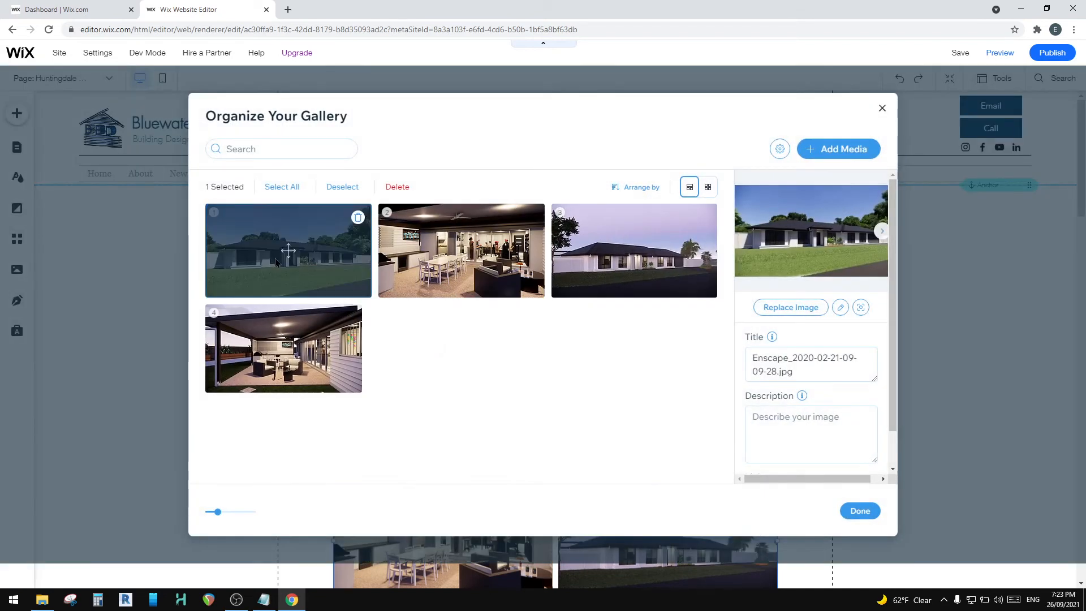
{"action": "left_click_drag", "start_coordinate": [806, 372], "coordinate": [729, 358]}
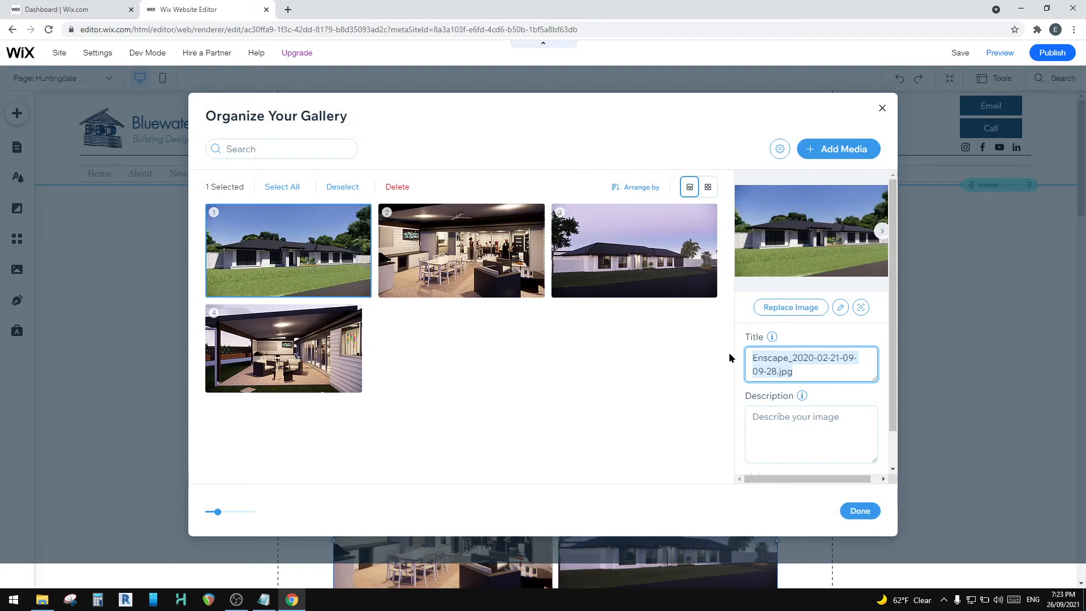
{"action": "key", "text": "BackSpace"}
{"action": "left_click", "coordinate": [469, 258]}
{"action": "left_click_drag", "start_coordinate": [785, 372], "coordinate": [742, 347]}
{"action": "key", "text": "BackSpace"}
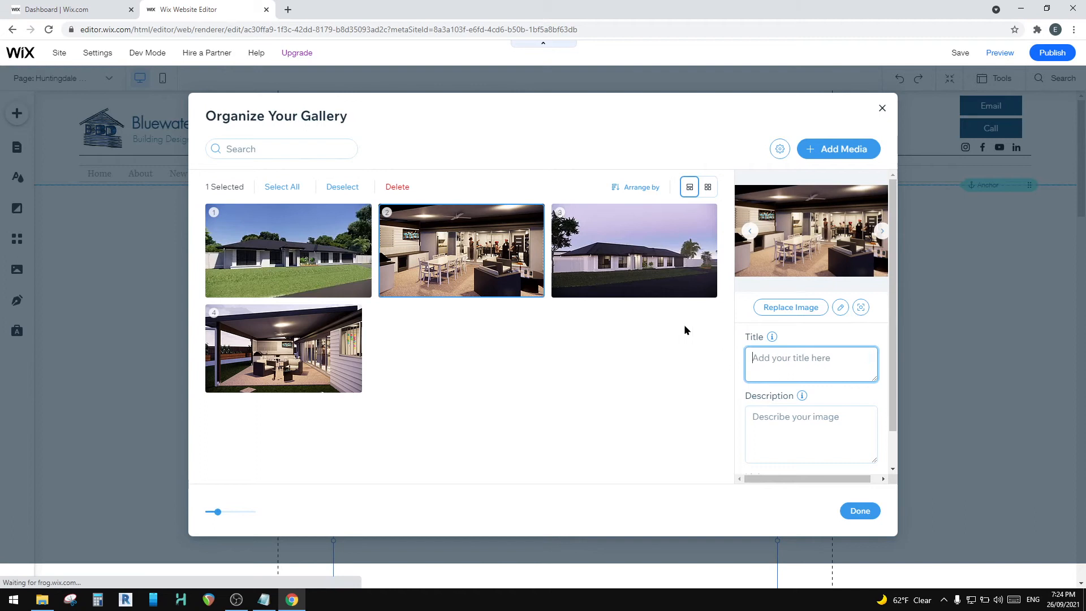
Step: Clear the titles of the dusk exterior and covered patio renders and finish organizing the collage
{"action": "left_click", "coordinate": [700, 218]}
{"action": "left_click_drag", "start_coordinate": [809, 377], "coordinate": [729, 357]}
{"action": "key", "text": "BackSpace"}
{"action": "left_click", "coordinate": [296, 351]}
{"action": "left_click_drag", "start_coordinate": [866, 367], "coordinate": [713, 349]}
{"action": "key", "text": "BackSpace"}
{"action": "left_click", "coordinate": [860, 511]}
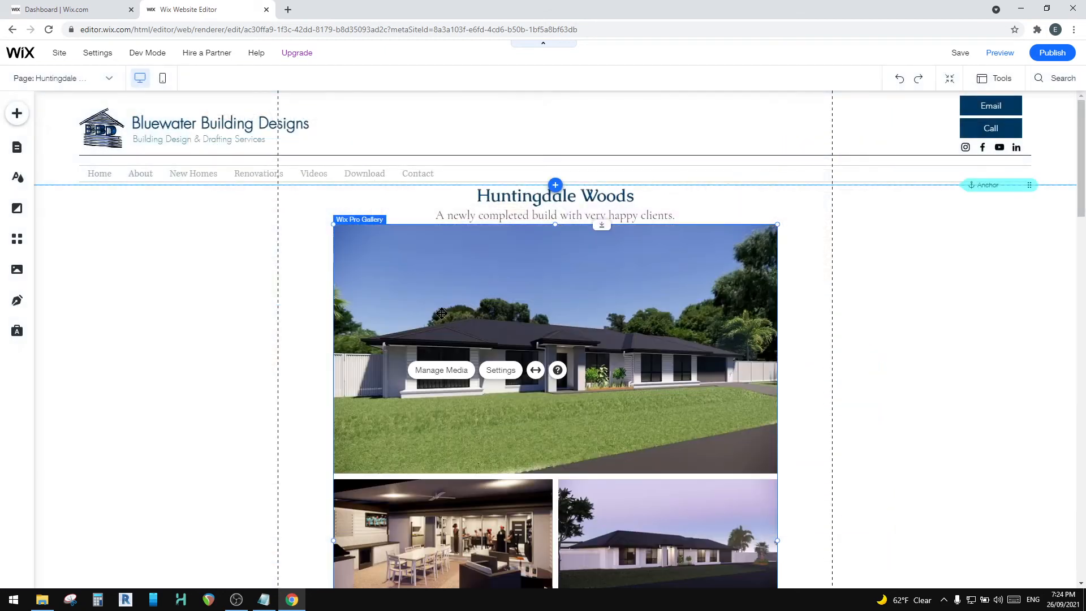
Step: Open the media organizer of the construction photo strip below the collage and clear the titles of its first two photos
{"action": "scroll", "coordinate": [260, 296], "scroll_direction": "down", "scroll_amount": 5}
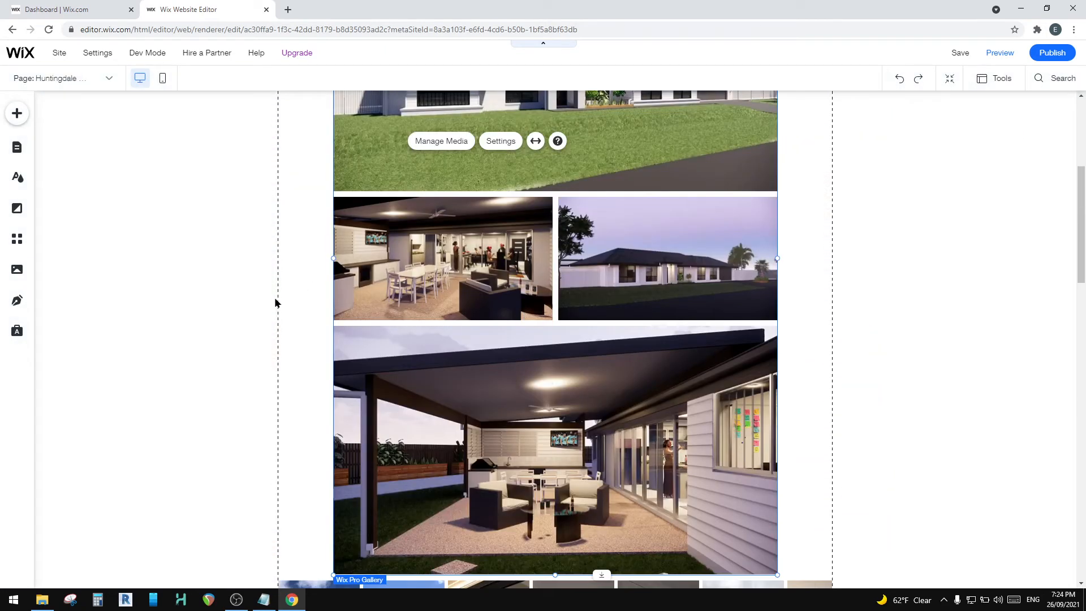
{"action": "scroll", "coordinate": [399, 378], "scroll_direction": "down", "scroll_amount": 4}
{"action": "left_click", "coordinate": [354, 364]}
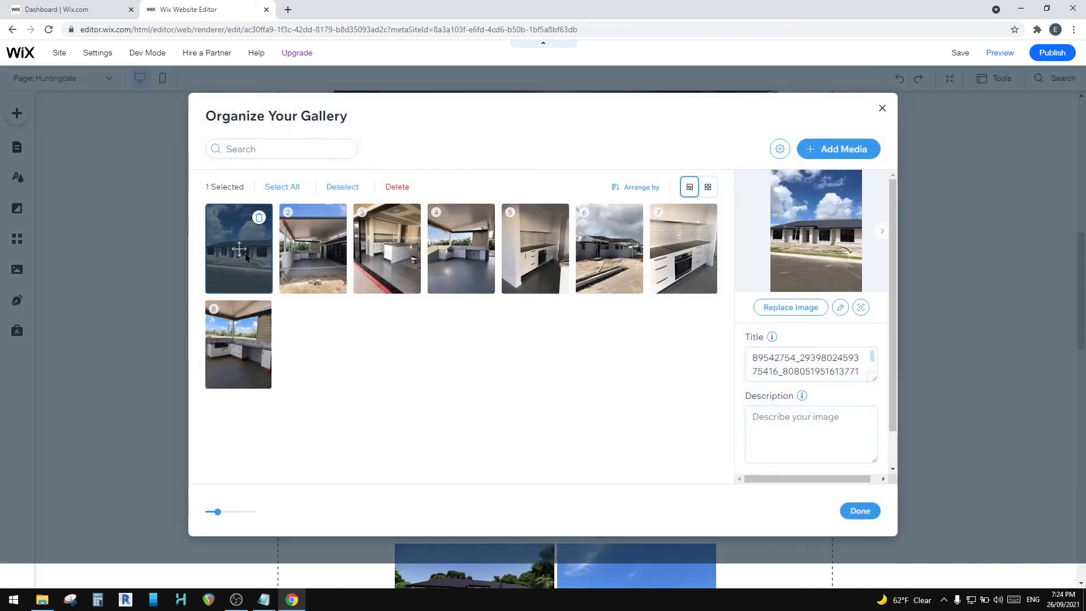
{"action": "left_click", "coordinate": [854, 377]}
{"action": "key", "text": "ctrl+a"}
{"action": "key", "text": "BackSpace"}
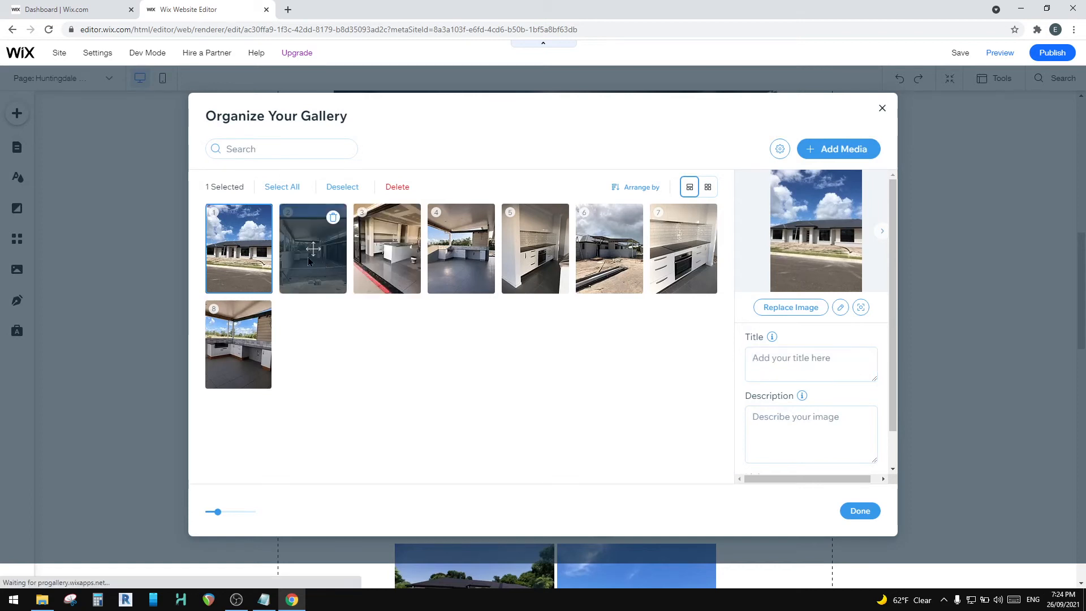
{"action": "left_click", "coordinate": [309, 261]}
{"action": "left_click", "coordinate": [874, 375]}
{"action": "key", "text": "ctrl+a"}
{"action": "key", "text": "BackSpace"}
Step: Clear the titles of the third and fourth photos in the construction photo strip
{"action": "left_click", "coordinate": [390, 255]}
{"action": "key", "text": "ctrl+a"}
{"action": "key", "text": "BackSpace"}
{"action": "left_click", "coordinate": [464, 249]}
{"action": "left_click", "coordinate": [812, 369]}
{"action": "key", "text": "ctrl+a"}
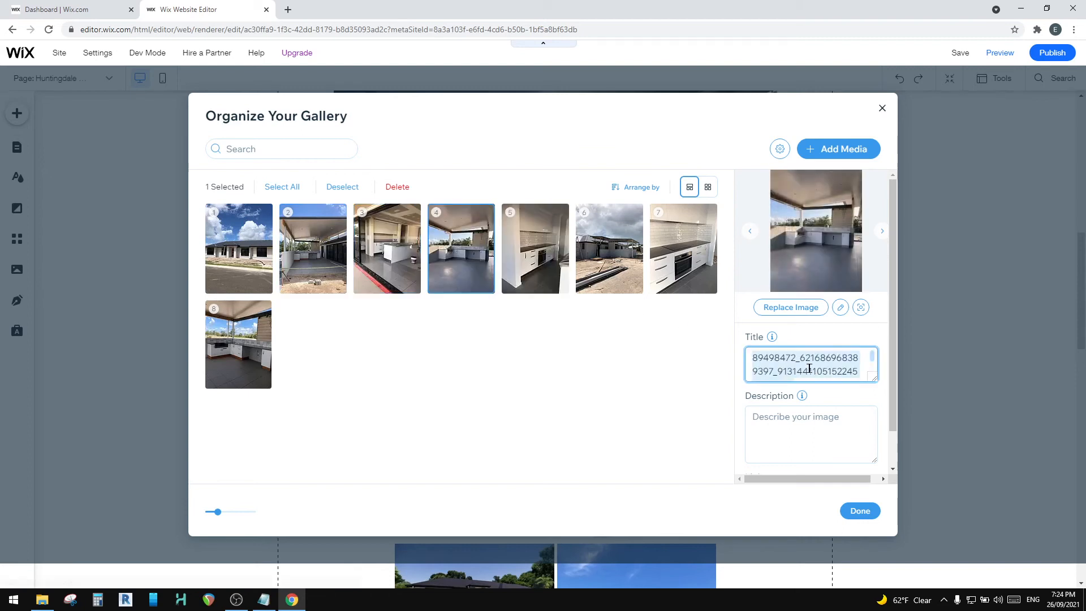
{"action": "key", "text": "BackSpace"}
Step: Clear the titles of the fifth and sixth photos in the construction photo strip
{"action": "left_click", "coordinate": [518, 250]}
{"action": "left_click", "coordinate": [800, 367]}
{"action": "key", "text": "ctrl+a"}
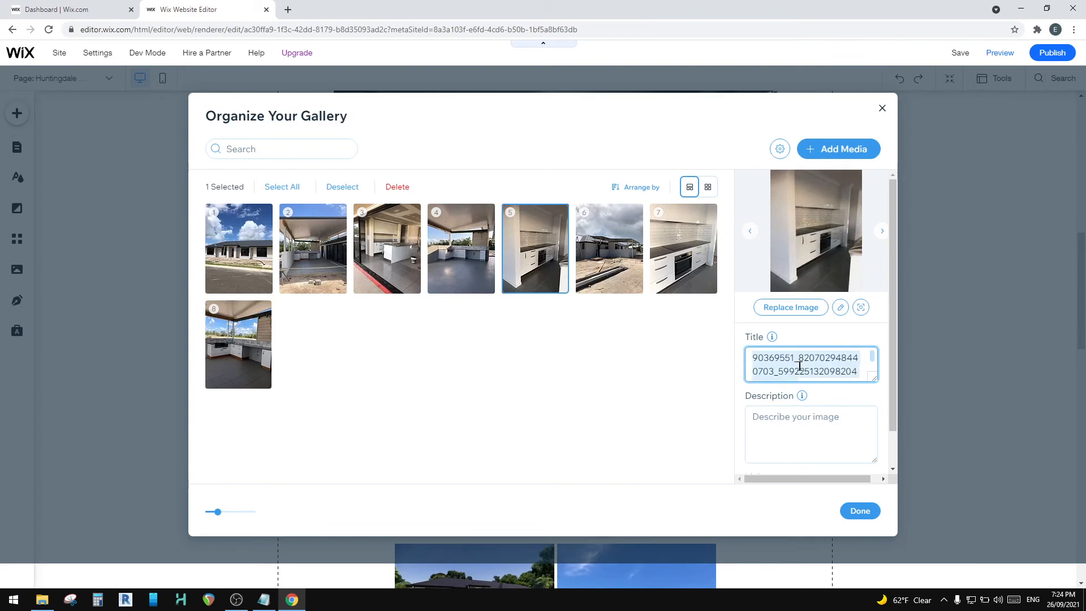
{"action": "key", "text": "BackSpace"}
{"action": "left_click", "coordinate": [610, 249]}
{"action": "left_click", "coordinate": [824, 366]}
{"action": "key", "text": "ctrl+a"}
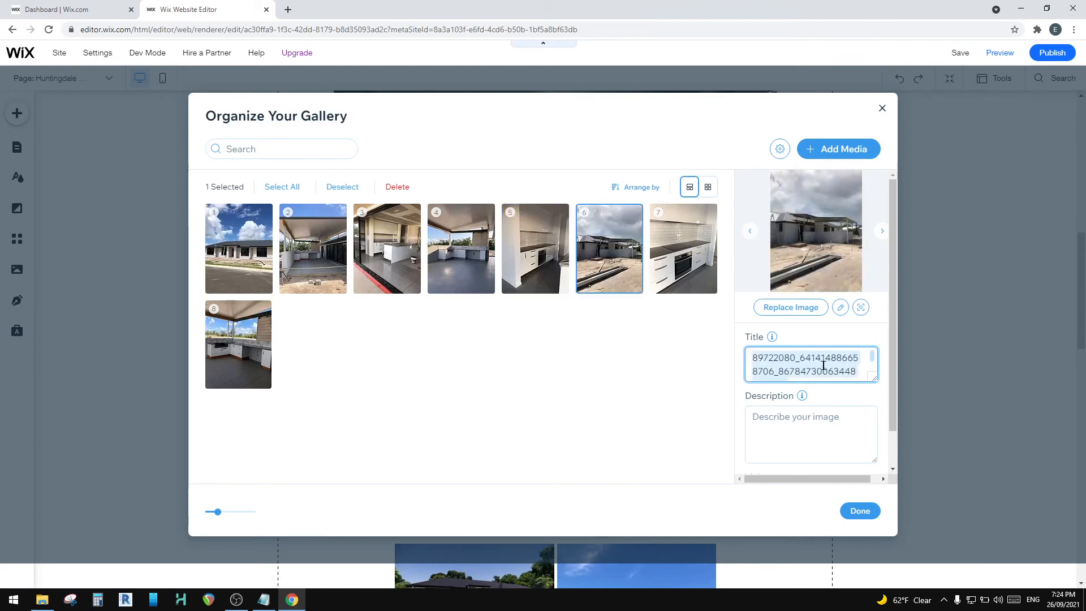
{"action": "key", "text": "BackSpace"}
Step: Clear the titles of the seventh and eighth construction photos and finish organizing that gallery
{"action": "left_click", "coordinate": [701, 255]}
{"action": "left_click", "coordinate": [802, 367]}
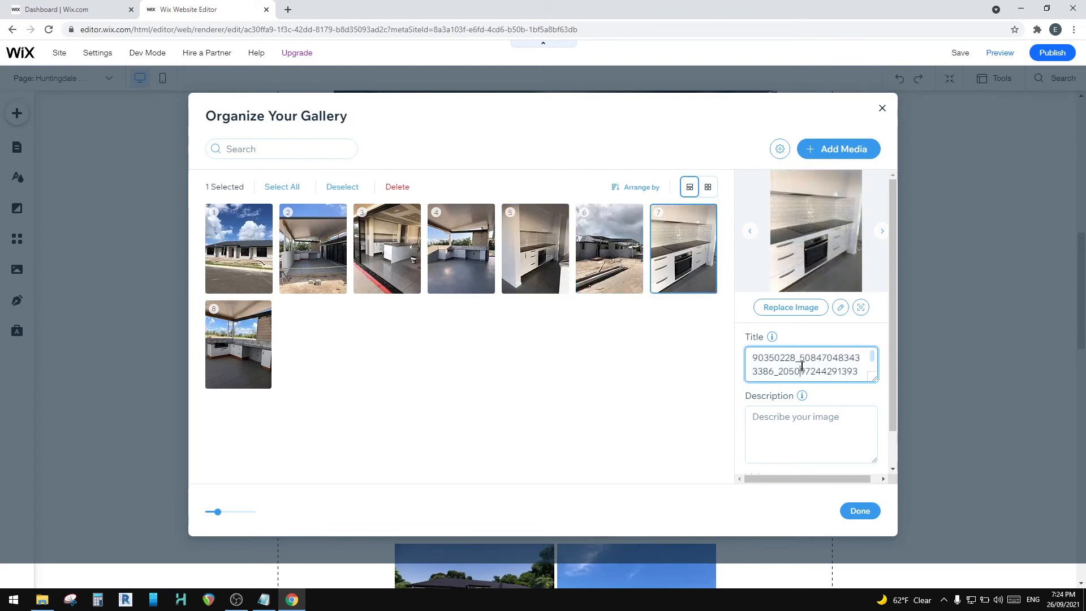
{"action": "key", "text": "ctrl+a"}
{"action": "key", "text": "BackSpace"}
{"action": "left_click", "coordinate": [263, 340]}
{"action": "left_click", "coordinate": [804, 372]}
{"action": "key", "text": "ctrl+a"}
{"action": "key", "text": "BackSpace"}
{"action": "left_click", "coordinate": [860, 512]}
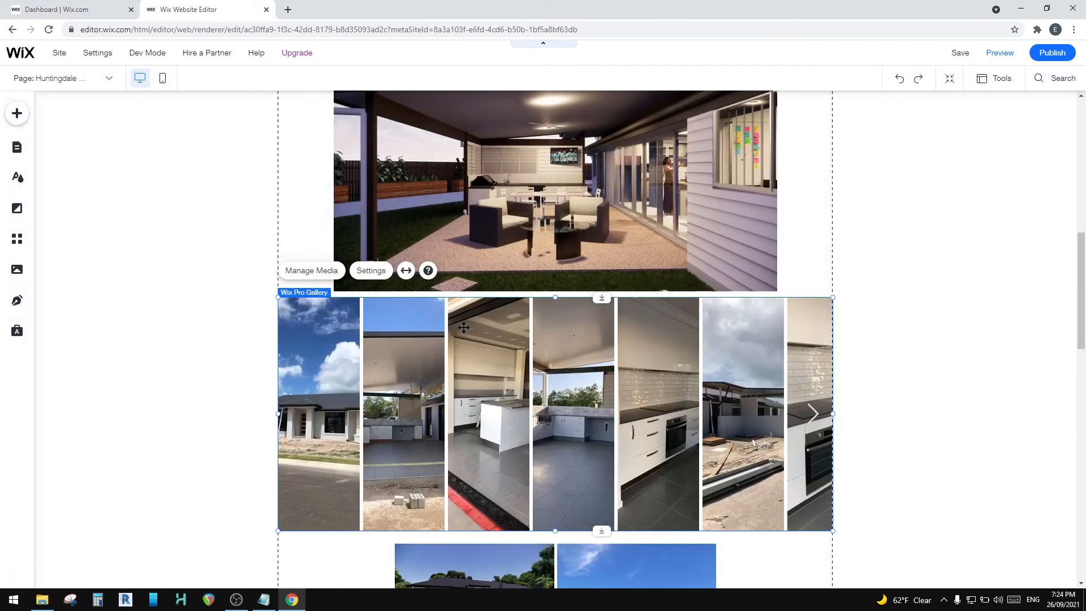
Step: Open the media organizer of the two-column gallery below the strip and clear the titles of its first two images
{"action": "scroll", "coordinate": [464, 327], "scroll_direction": "down", "scroll_amount": 5}
{"action": "left_click", "coordinate": [419, 276]}
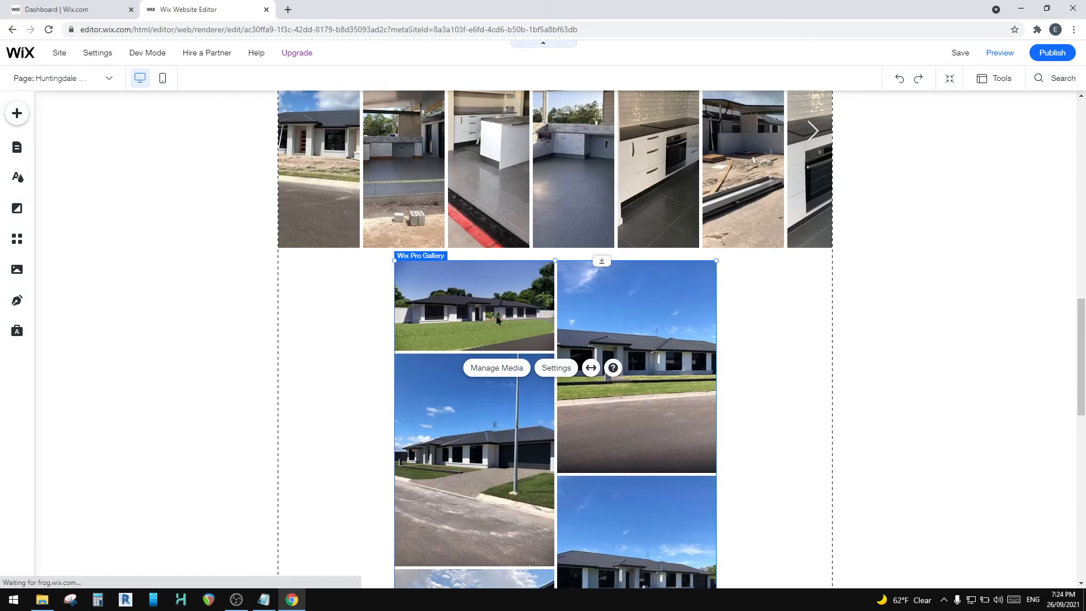
{"action": "left_click", "coordinate": [496, 367]}
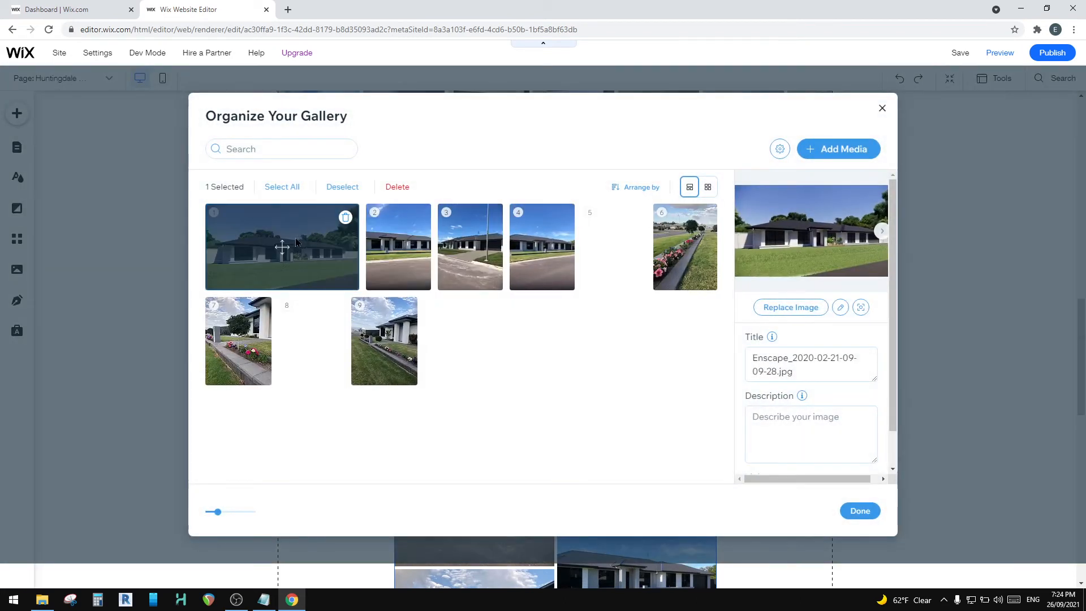
{"action": "triple_click", "coordinate": [771, 368]}
{"action": "key", "text": "BackSpace"}
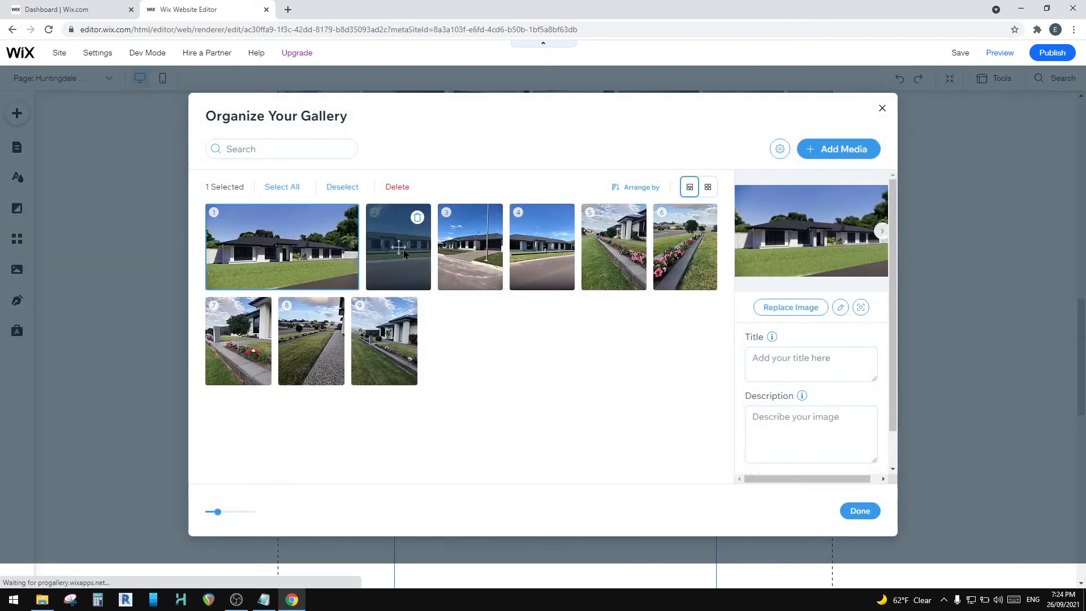
{"action": "left_click", "coordinate": [403, 249]}
{"action": "triple_click", "coordinate": [771, 365]}
{"action": "key", "text": "BackSpace"}
Step: Clear the titles of the third and fourth images, both street-front photos, in the two-column gallery
{"action": "left_click", "coordinate": [470, 247]}
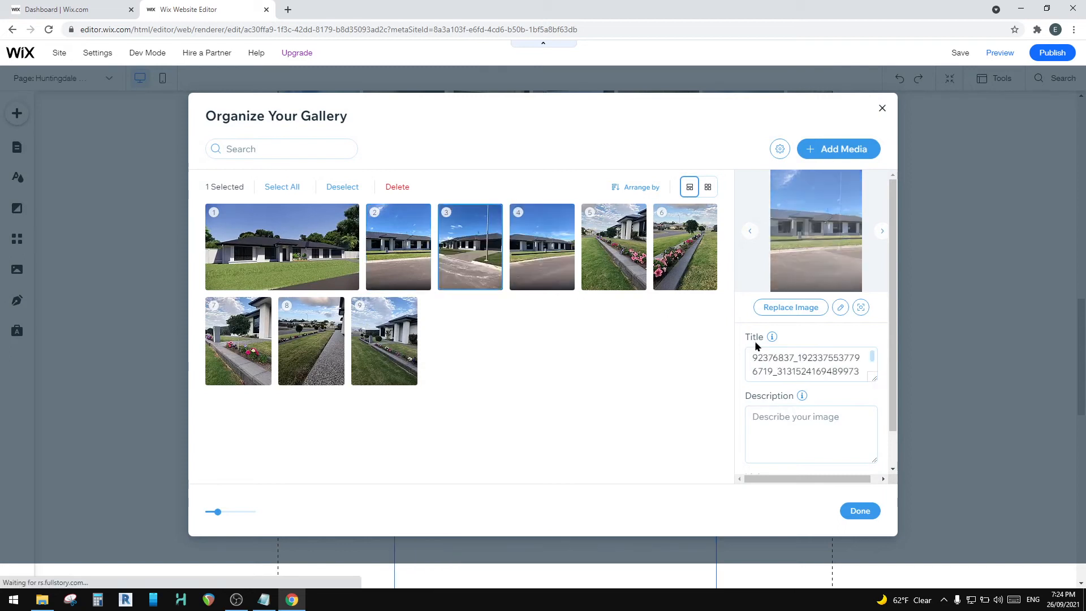
{"action": "triple_click", "coordinate": [771, 365]}
{"action": "key", "text": "BackSpace"}
{"action": "left_click", "coordinate": [542, 247]}
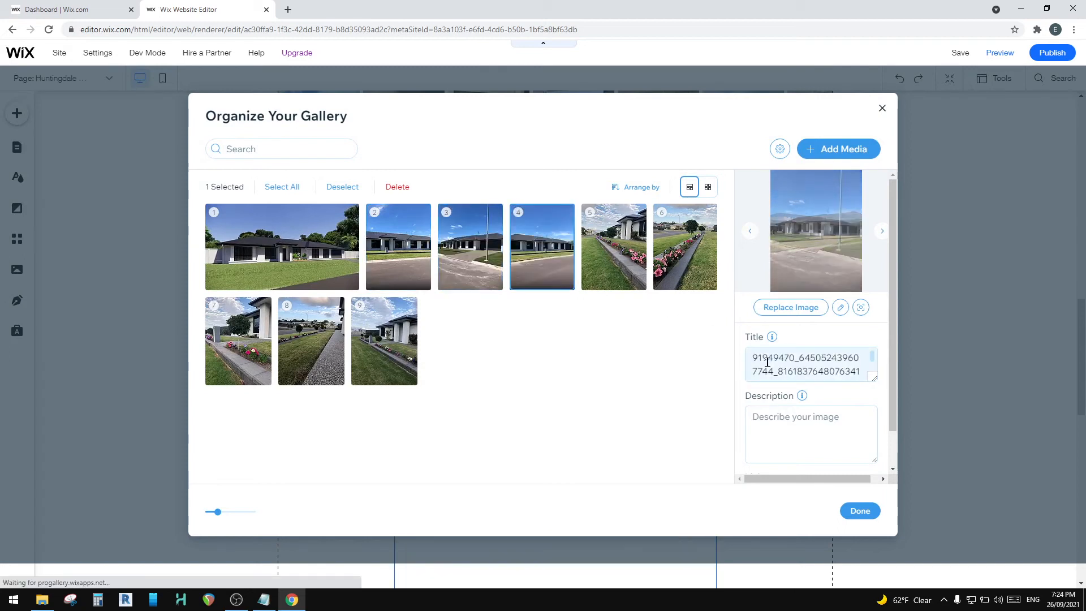
{"action": "triple_click", "coordinate": [767, 362]}
{"action": "key", "text": "BackSpace"}
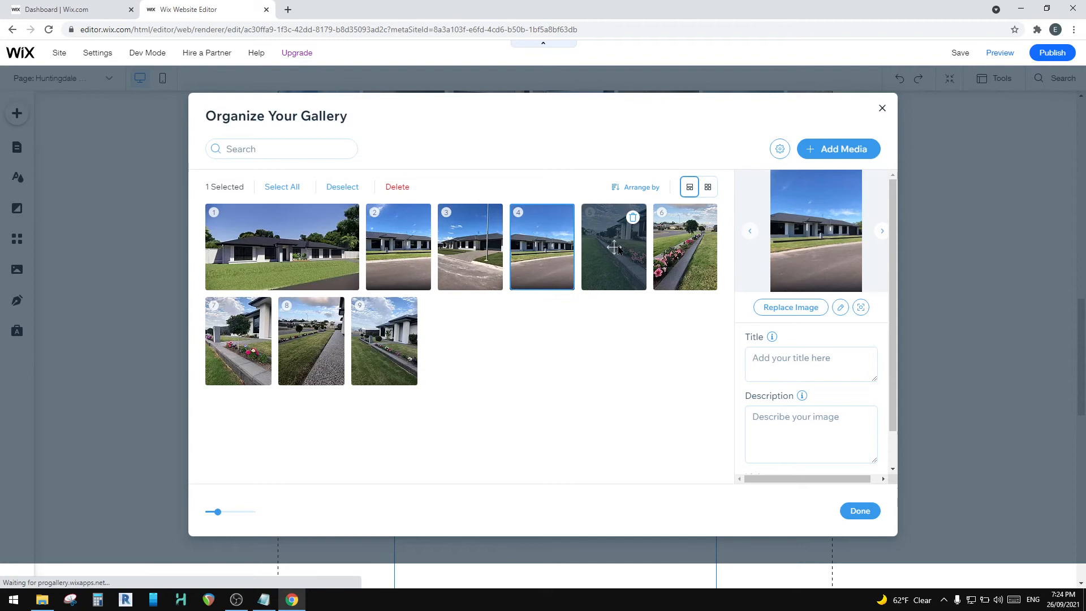
Step: Clear the titles of the fifth and sixth images, the flower bed photos, in the two-column gallery
{"action": "left_click", "coordinate": [617, 248]}
{"action": "triple_click", "coordinate": [793, 359]}
{"action": "key", "text": "BackSpace"}
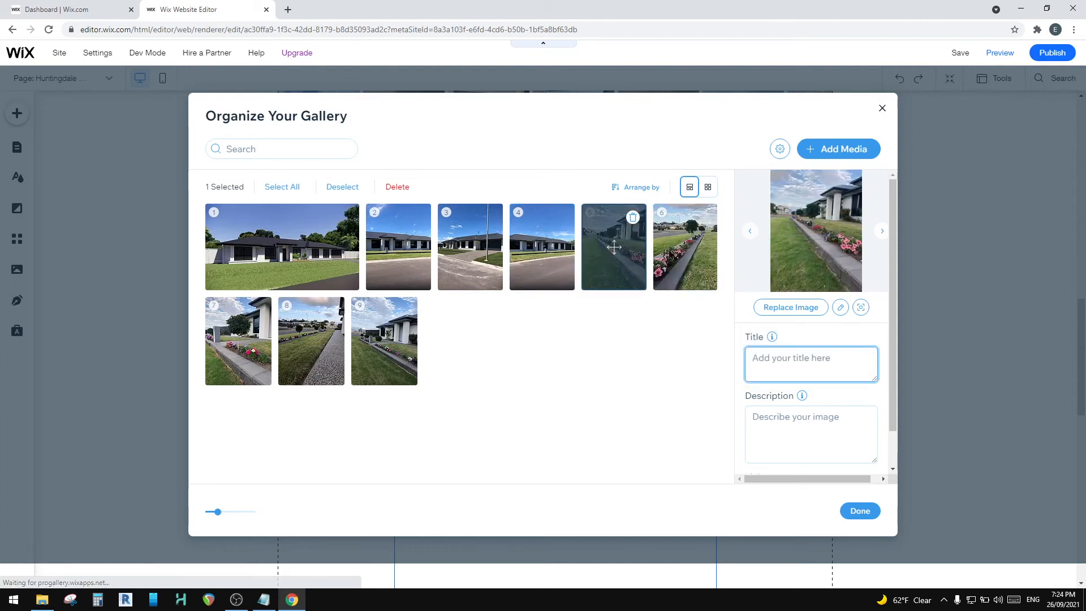
{"action": "left_click", "coordinate": [684, 249]}
{"action": "triple_click", "coordinate": [805, 362]}
{"action": "key", "text": "BackSpace"}
Step: Clear the titles of the seventh and eighth images, both garden photos, in the two-column gallery
{"action": "left_click", "coordinate": [238, 341]}
{"action": "triple_click", "coordinate": [790, 359]}
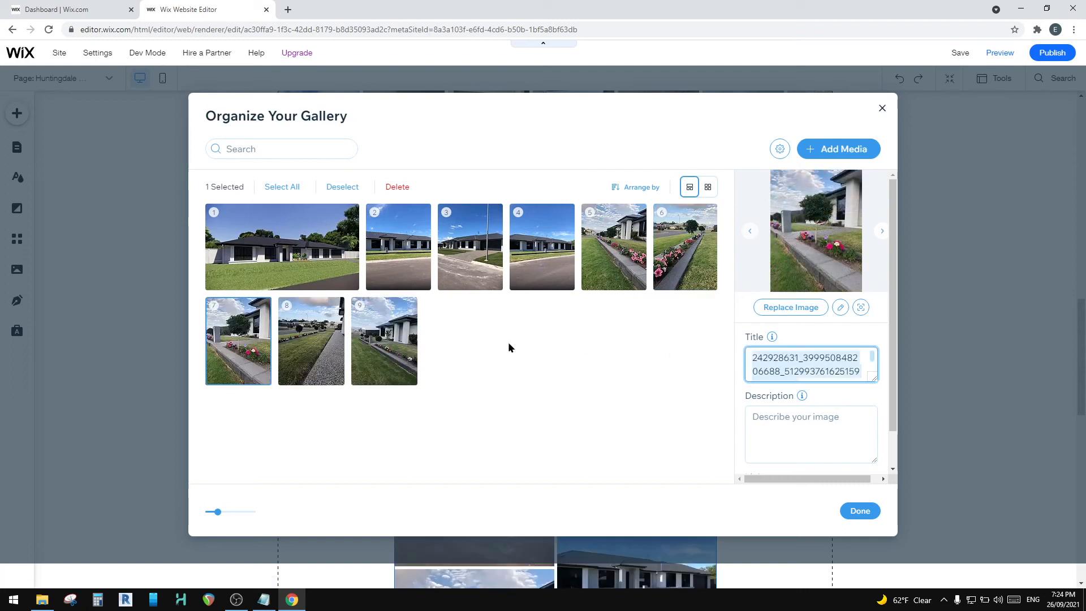
{"action": "key", "text": "BackSpace"}
{"action": "left_click", "coordinate": [332, 346]}
{"action": "triple_click", "coordinate": [761, 359]}
{"action": "key", "text": "BackSpace"}
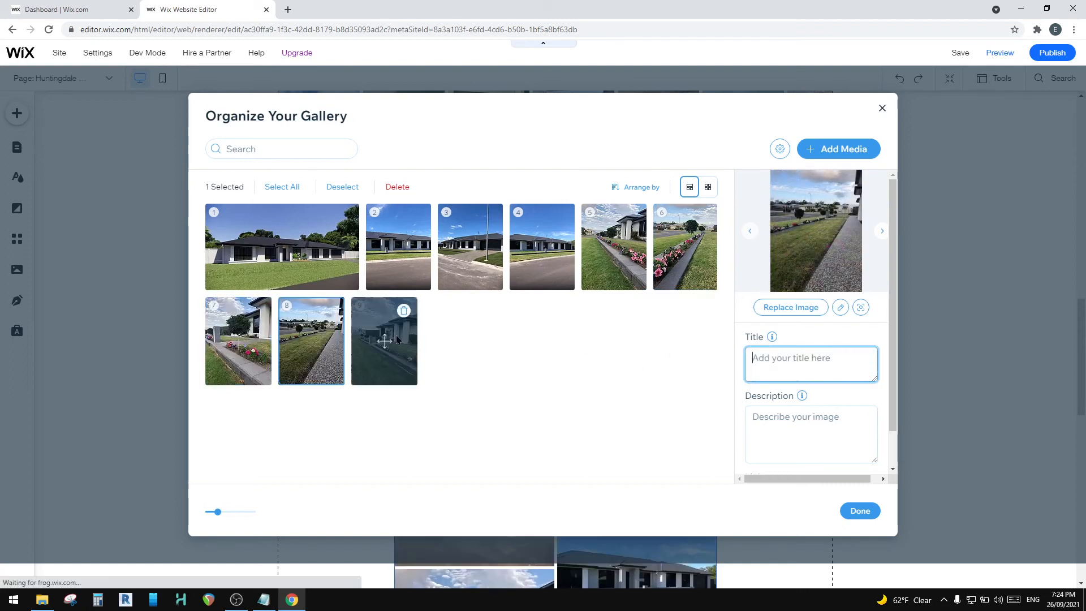
Step: Clear the title of the ninth image, the last garden photo, in the two-column gallery and finish organizing the gallery
{"action": "left_click", "coordinate": [397, 339]}
{"action": "triple_click", "coordinate": [788, 358]}
{"action": "key", "text": "BackSpace"}
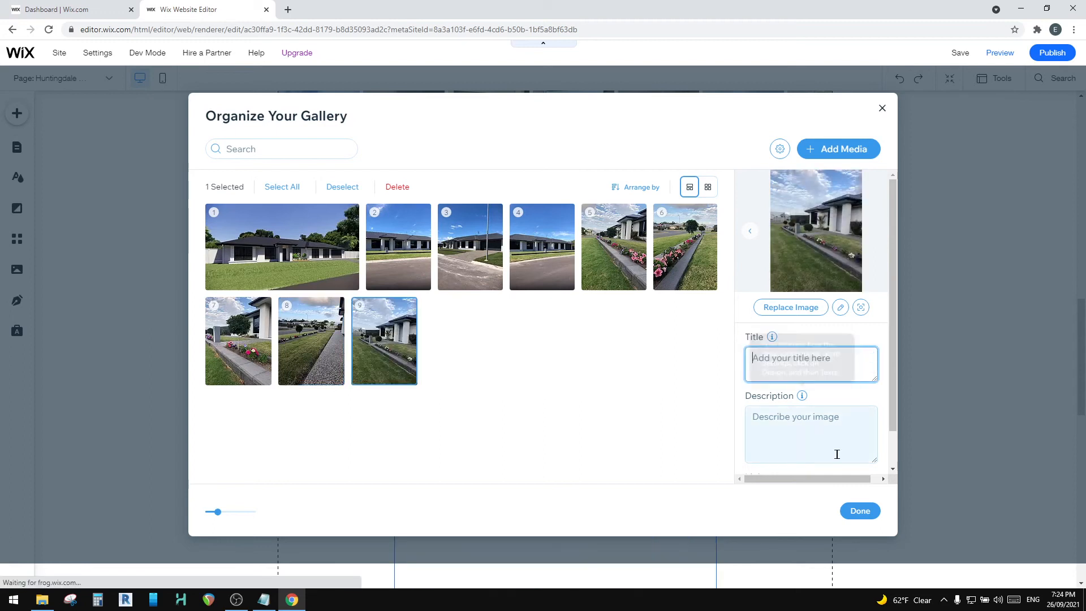
{"action": "left_click", "coordinate": [860, 511]}
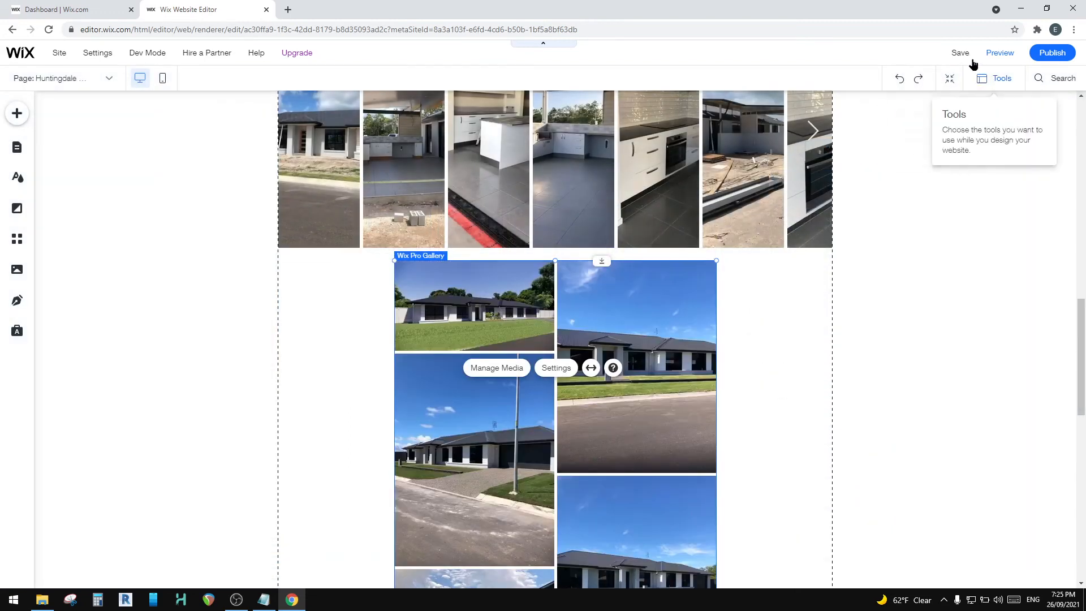
Step: Save the site and publish the latest changes
{"action": "left_click", "coordinate": [960, 53]}
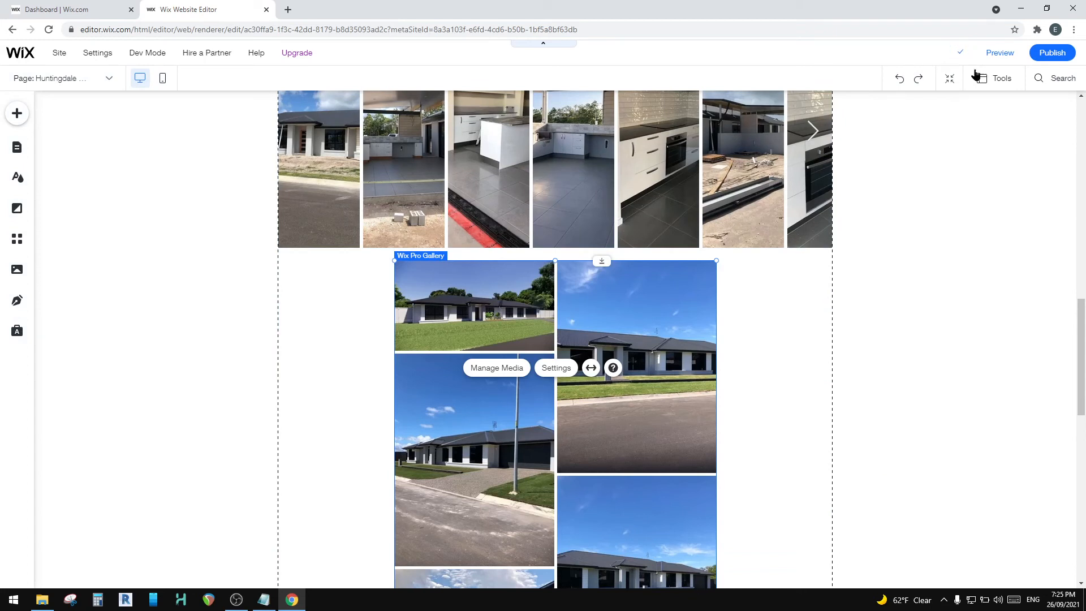
{"action": "mouse_move", "coordinate": [1051, 51]}
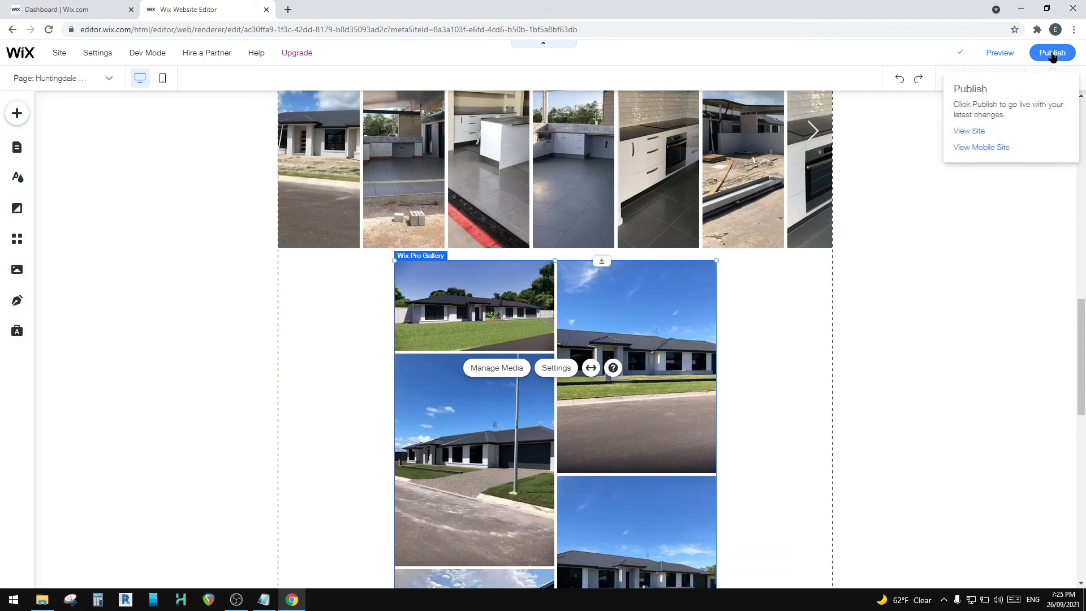
{"action": "left_click", "coordinate": [1051, 53]}
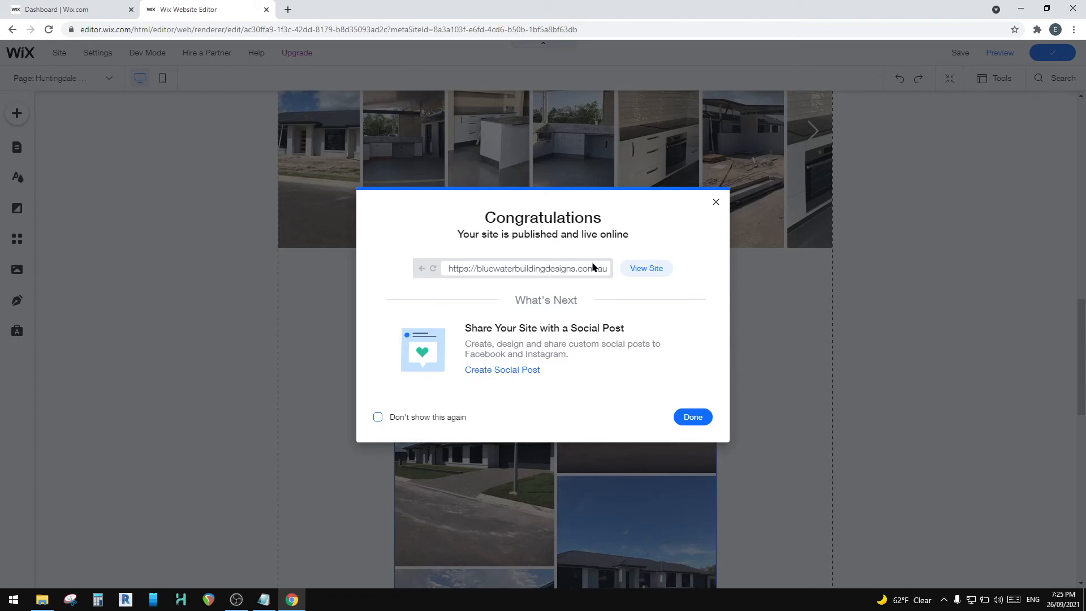
Step: View the published site's Huntingdale Woods page and check the render gallery's images in the expanded view
{"action": "left_click", "coordinate": [648, 268]}
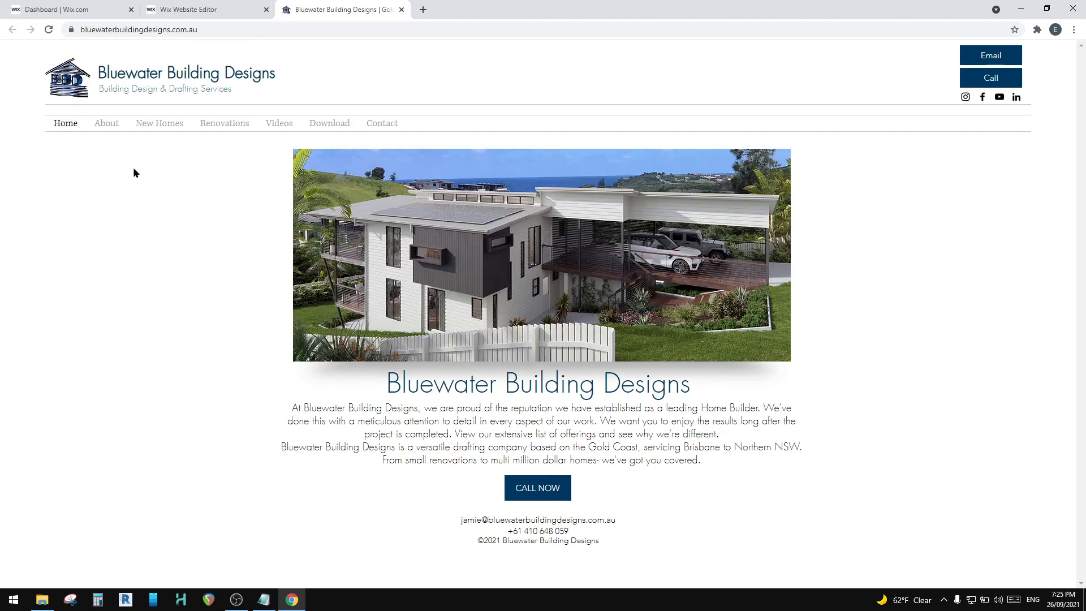
{"action": "mouse_move", "coordinate": [151, 124]}
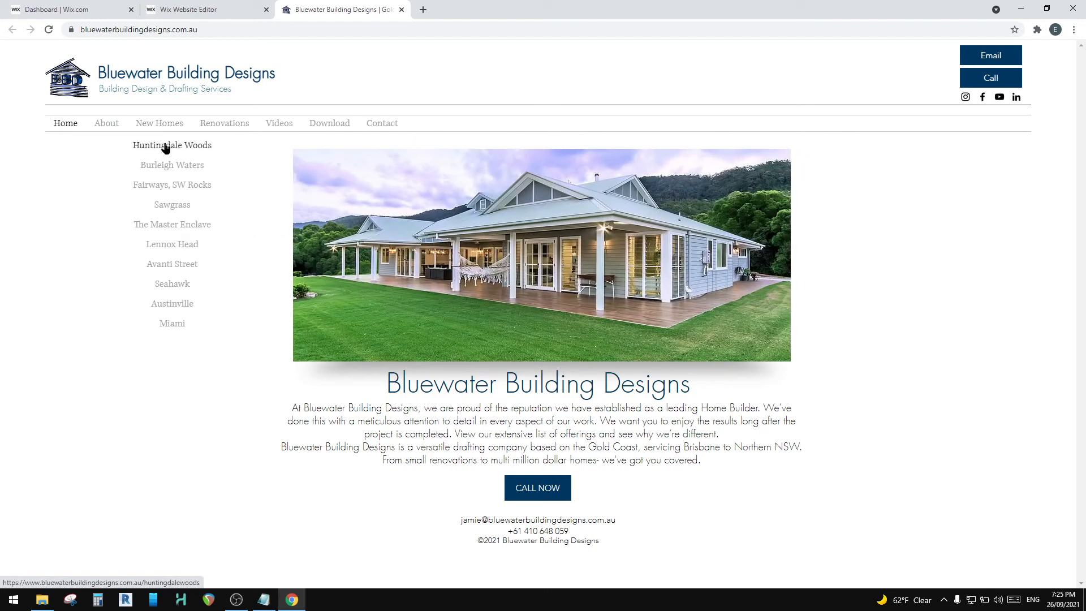
{"action": "left_click", "coordinate": [165, 147]}
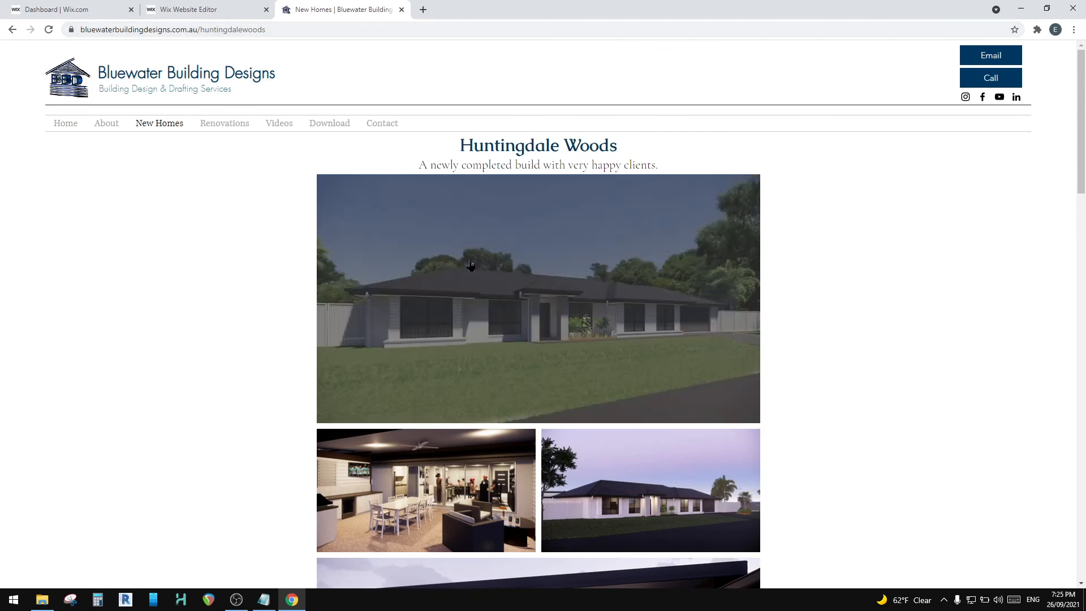
{"action": "left_click", "coordinate": [530, 289]}
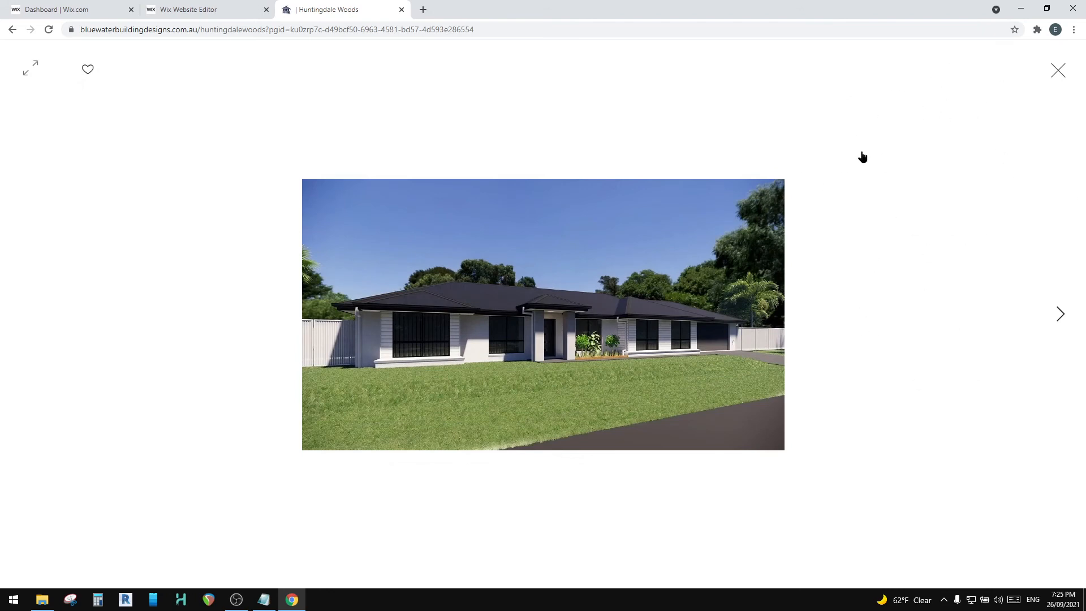
{"action": "left_click", "coordinate": [1062, 315]}
{"action": "left_click", "coordinate": [1061, 316]}
{"action": "left_click", "coordinate": [1062, 317]}
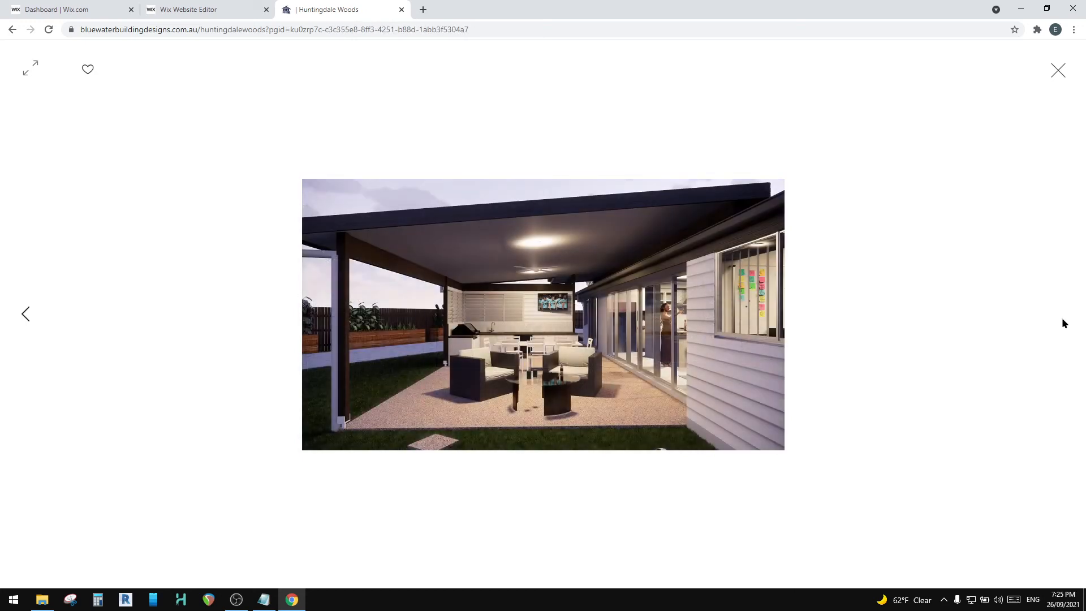
{"action": "left_click", "coordinate": [1056, 71]}
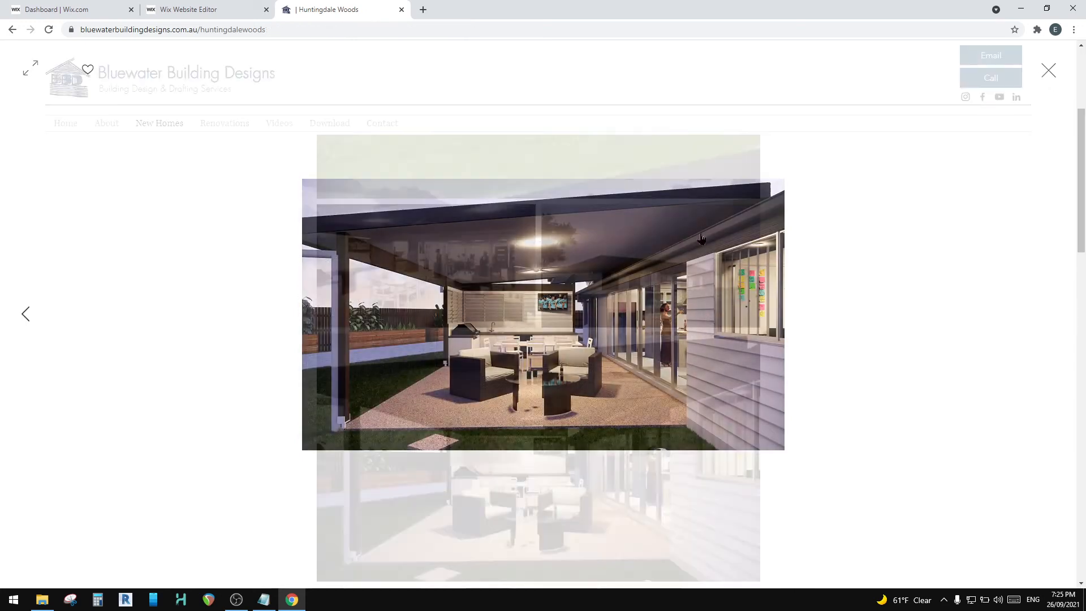
Step: Check images from the construction photo strip in the expanded view on the live page
{"action": "scroll", "coordinate": [463, 349], "scroll_direction": "down", "scroll_amount": 4}
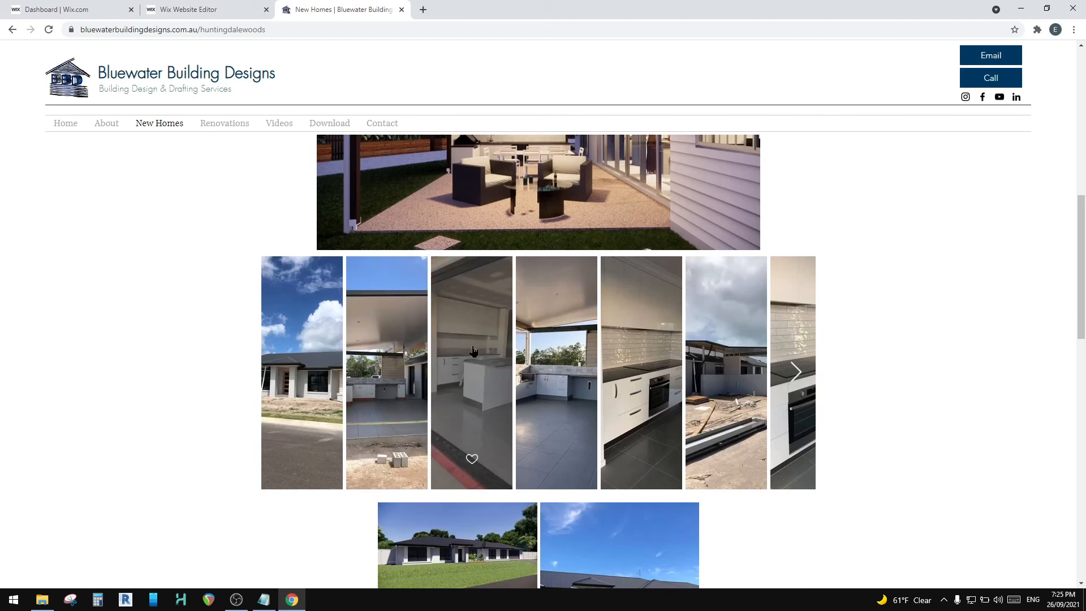
{"action": "left_click", "coordinate": [800, 376]}
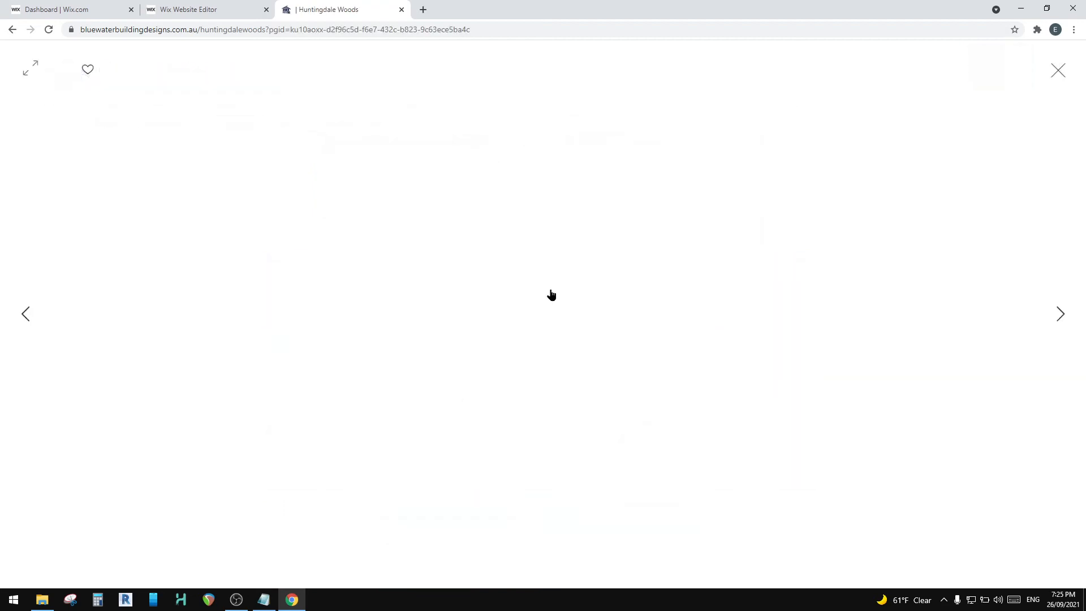
{"action": "left_click", "coordinate": [1061, 318]}
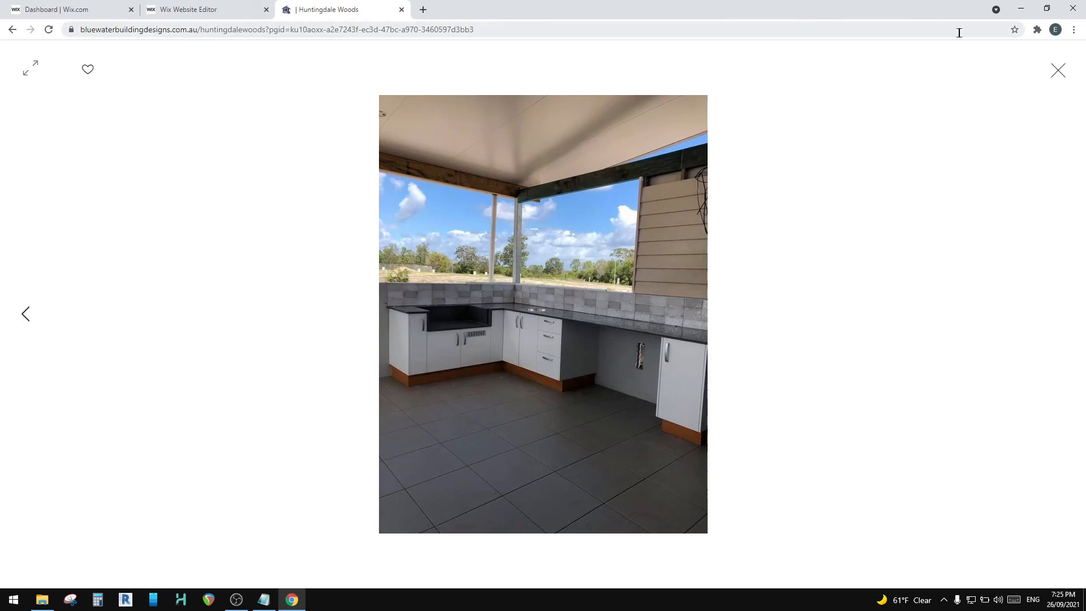
{"action": "left_click", "coordinate": [1057, 71]}
Step: Review the live page down to the two-column gallery, close the live site and dismiss the publish confirmation
{"action": "scroll", "coordinate": [523, 358], "scroll_direction": "down", "scroll_amount": 6}
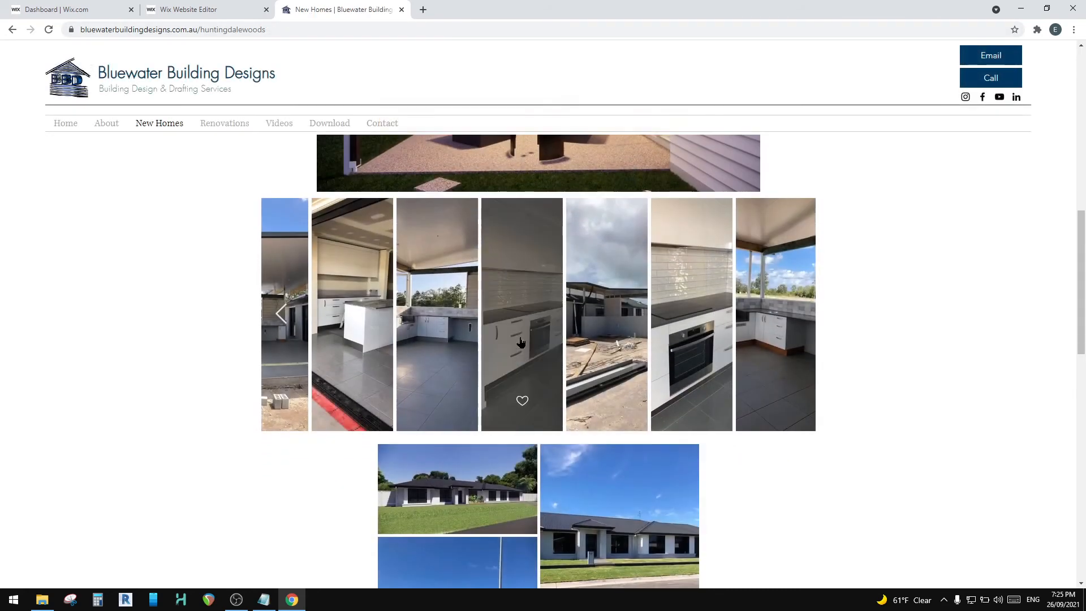
{"action": "scroll", "coordinate": [523, 358], "scroll_direction": "down", "scroll_amount": 10}
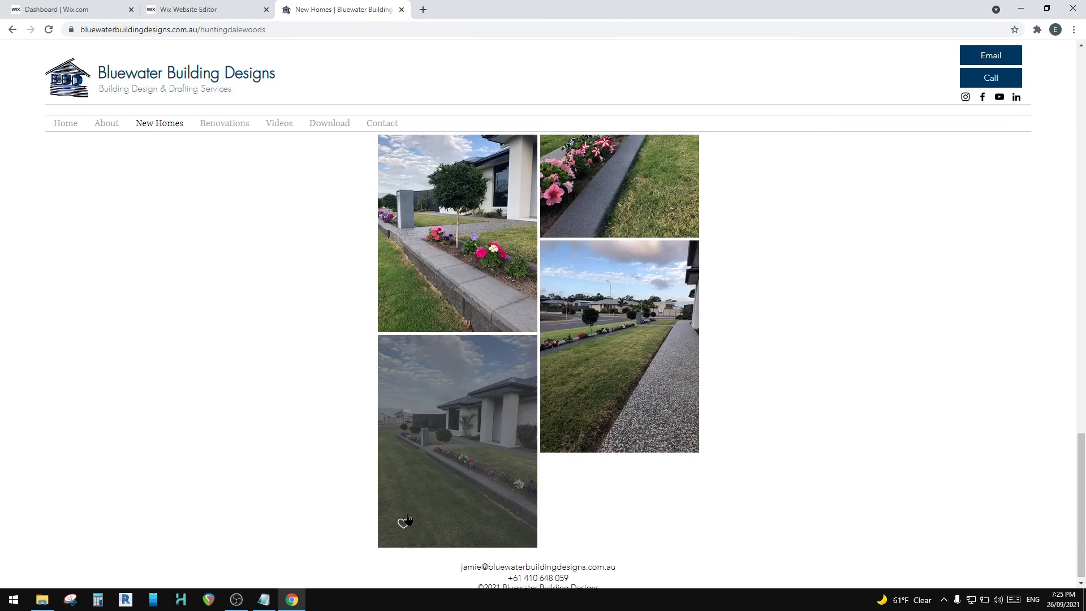
{"action": "scroll", "coordinate": [408, 521], "scroll_direction": "up", "scroll_amount": 15}
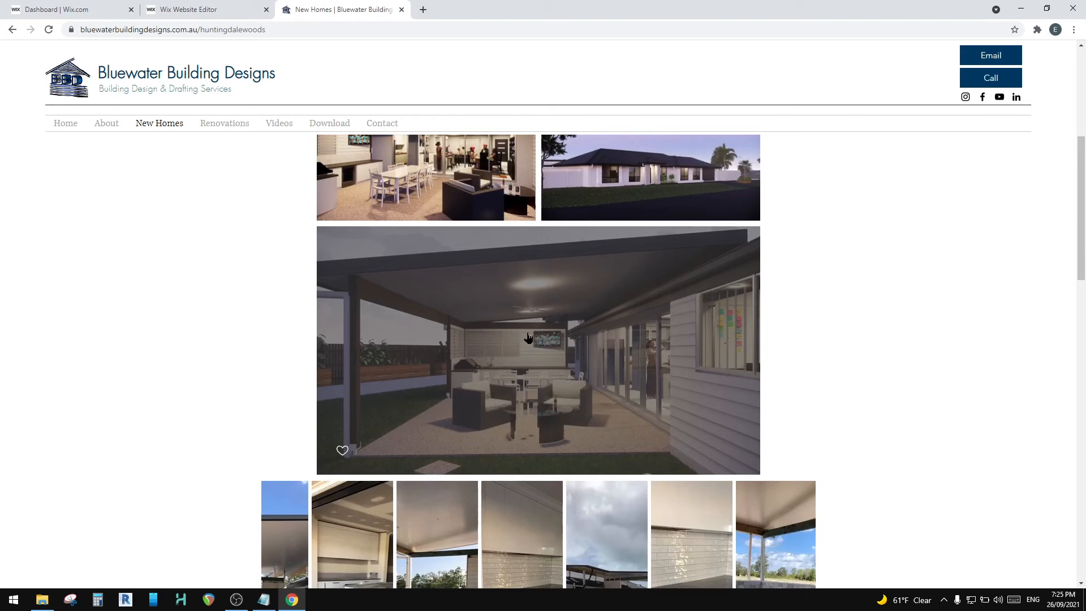
{"action": "scroll", "coordinate": [528, 337], "scroll_direction": "down", "scroll_amount": 12}
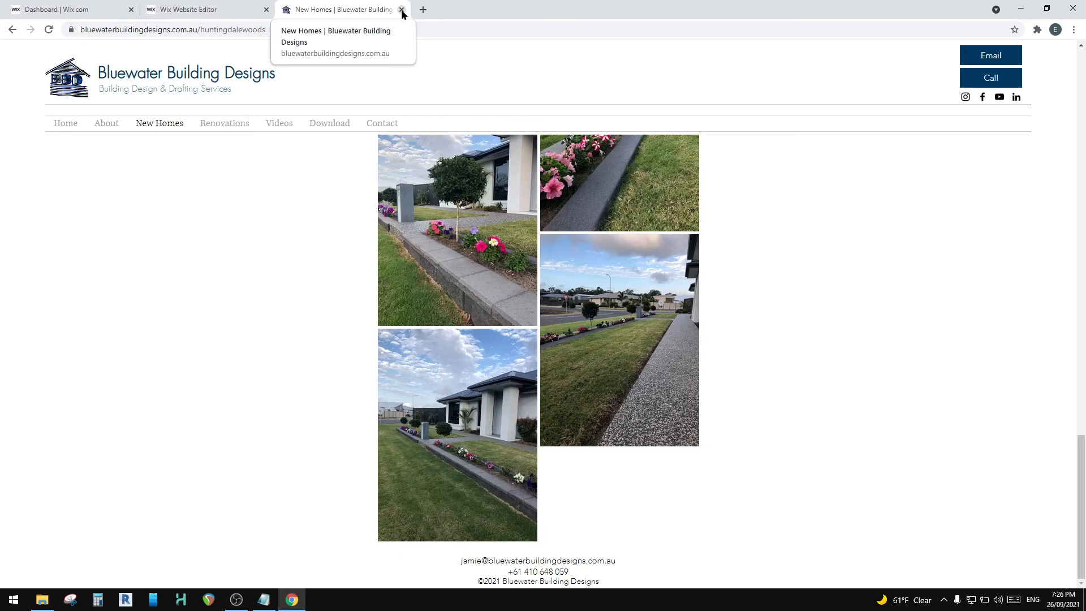
{"action": "scroll", "coordinate": [403, 271], "scroll_direction": "up", "scroll_amount": 15}
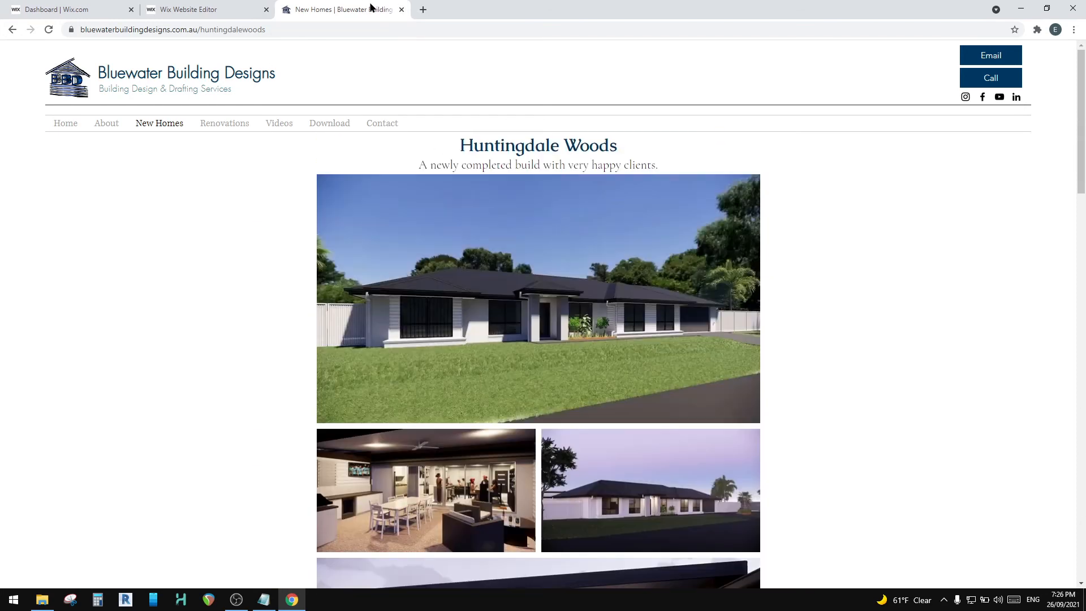
{"action": "left_click", "coordinate": [401, 10]}
{"action": "left_click", "coordinate": [689, 417]}
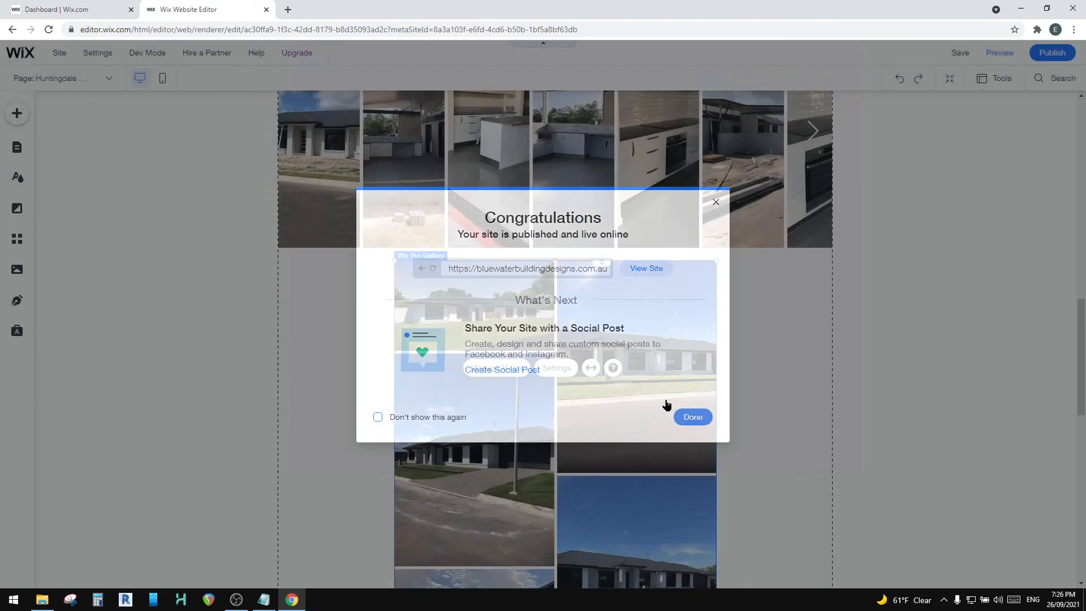
Step: Extend the page downward by lowering the footer in several stages, making empty space below the two-column gallery
{"action": "scroll", "coordinate": [530, 381], "scroll_direction": "down", "scroll_amount": 10}
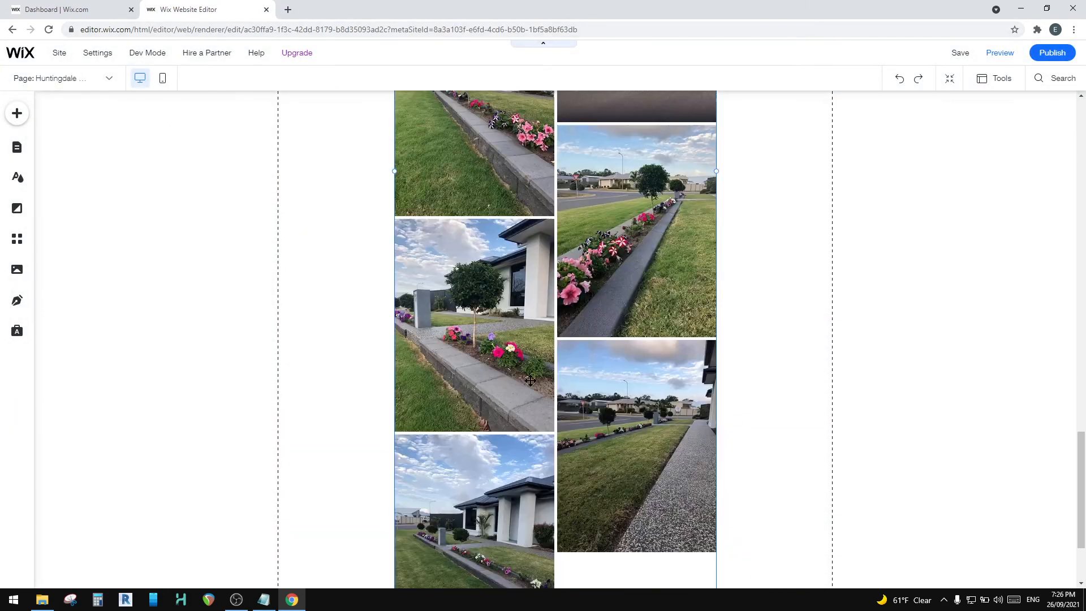
{"action": "scroll", "coordinate": [731, 417], "scroll_direction": "down", "scroll_amount": 2}
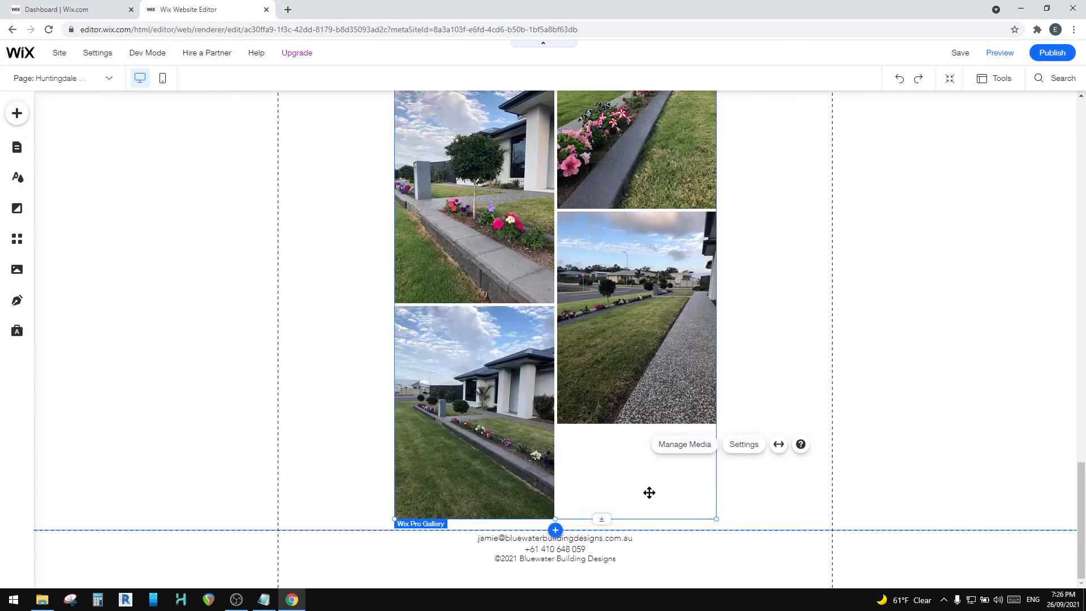
{"action": "left_click", "coordinate": [793, 488]}
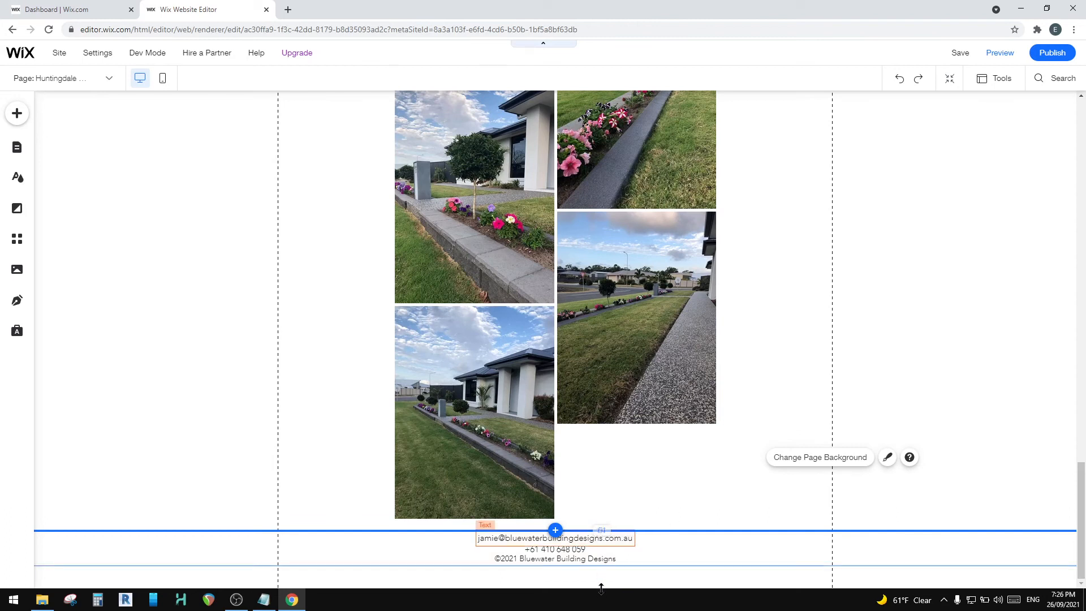
{"action": "left_click_drag", "start_coordinate": [602, 530], "coordinate": [612, 580]}
{"action": "scroll", "coordinate": [602, 521], "scroll_direction": "down", "scroll_amount": 2}
{"action": "left_click_drag", "start_coordinate": [603, 531], "coordinate": [602, 585]}
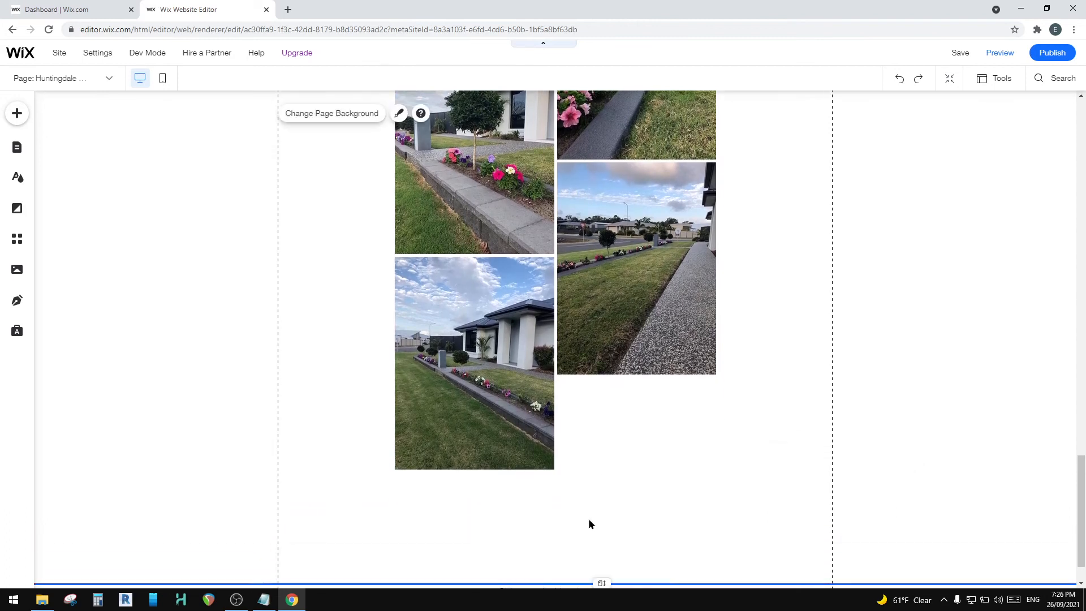
{"action": "scroll", "coordinate": [602, 521], "scroll_direction": "down", "scroll_amount": 2}
{"action": "left_click_drag", "start_coordinate": [605, 530], "coordinate": [608, 584]}
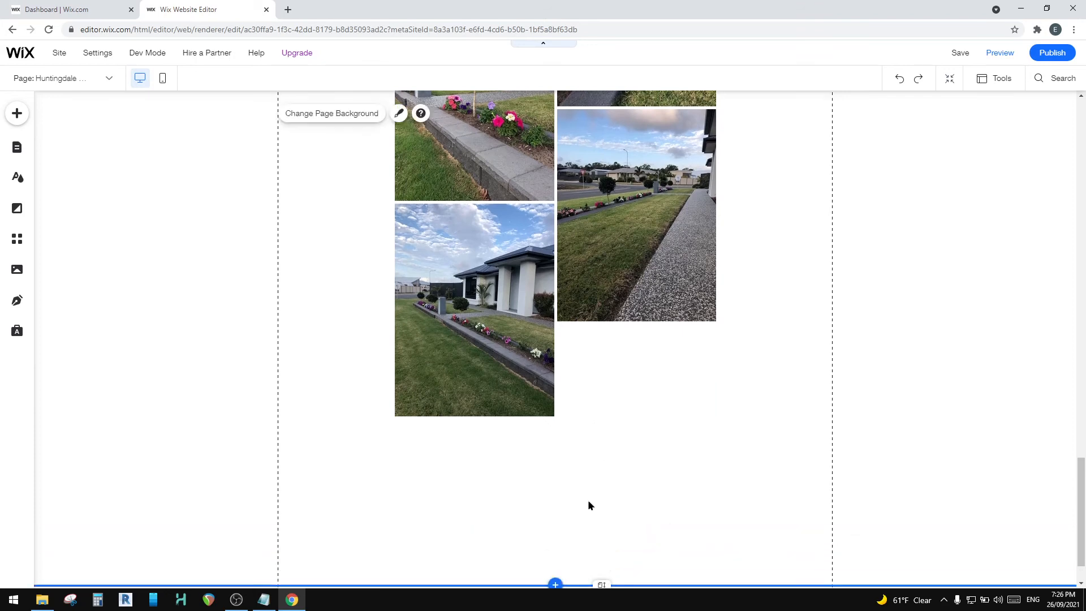
{"action": "scroll", "coordinate": [589, 500], "scroll_direction": "down", "scroll_amount": 2}
{"action": "left_click_drag", "start_coordinate": [602, 527], "coordinate": [606, 572]}
{"action": "scroll", "coordinate": [589, 504], "scroll_direction": "down", "scroll_amount": 2}
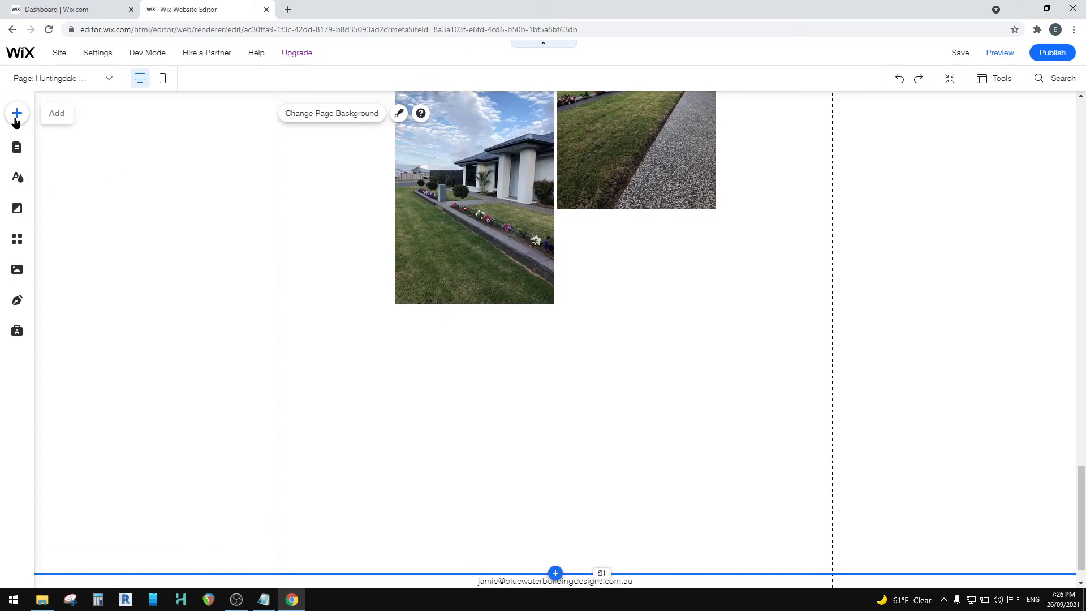
Step: Add a YouTube single video player and place it centred in the empty space below the two-column gallery
{"action": "left_click", "coordinate": [11, 112]}
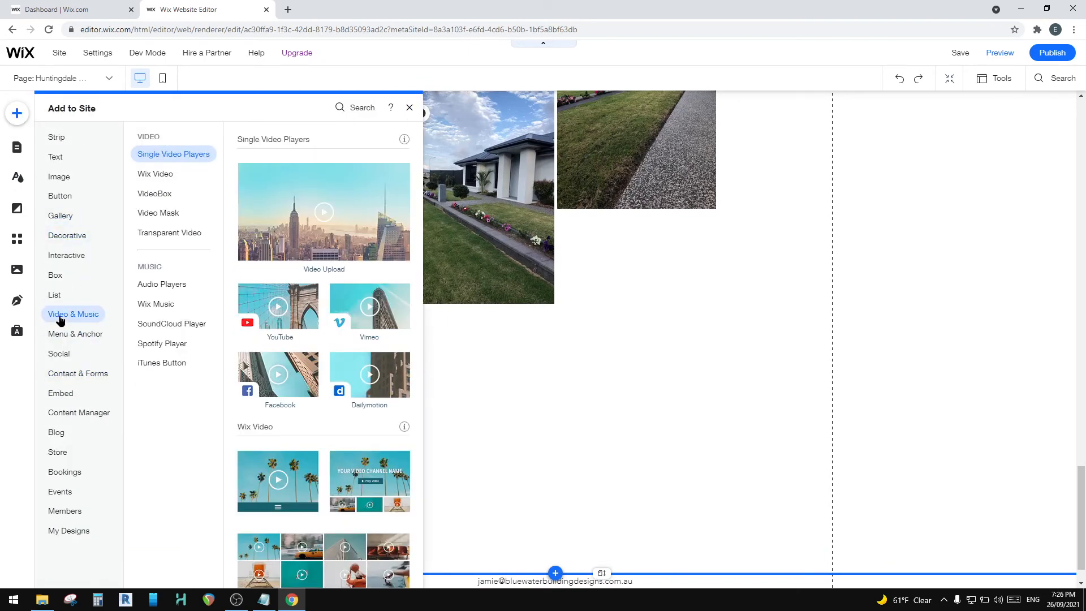
{"action": "left_click", "coordinate": [274, 312]}
{"action": "left_click_drag", "start_coordinate": [552, 339], "coordinate": [540, 401]}
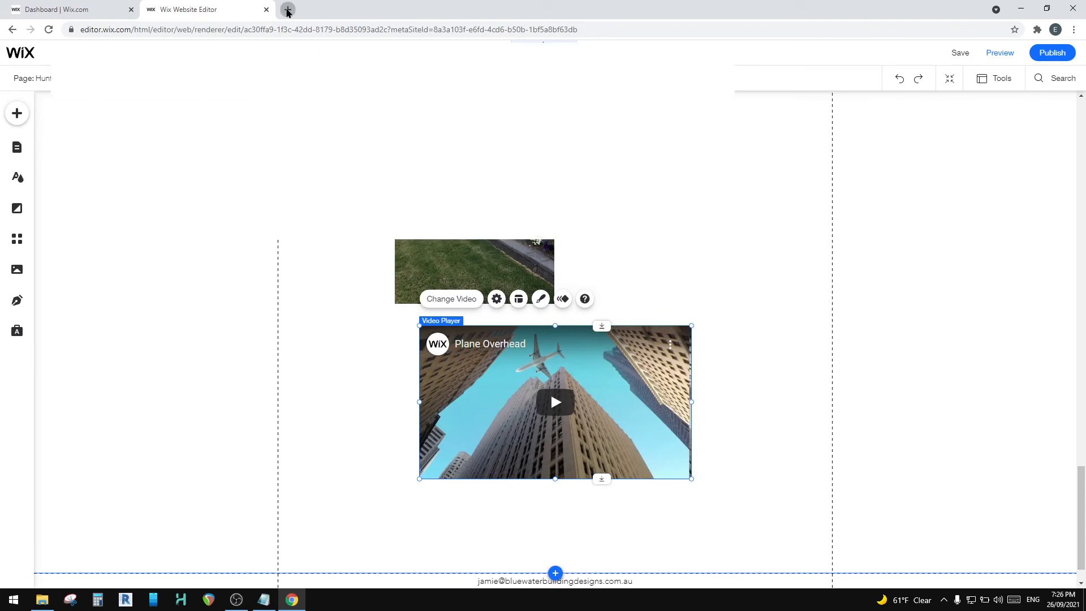
Step: Switch to YouTube in a new browser tab and list the videos uploaded to the owner's channel
{"action": "left_click", "coordinate": [288, 9]}
{"action": "type", "text": "y"}
{"action": "key", "text": "Return"}
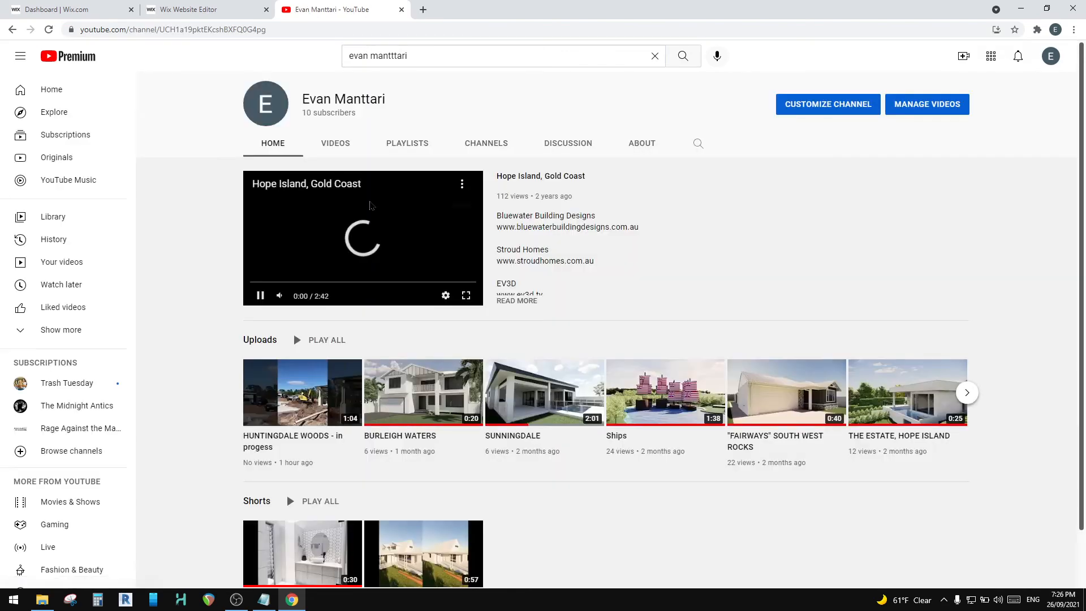
{"action": "left_click", "coordinate": [345, 143]}
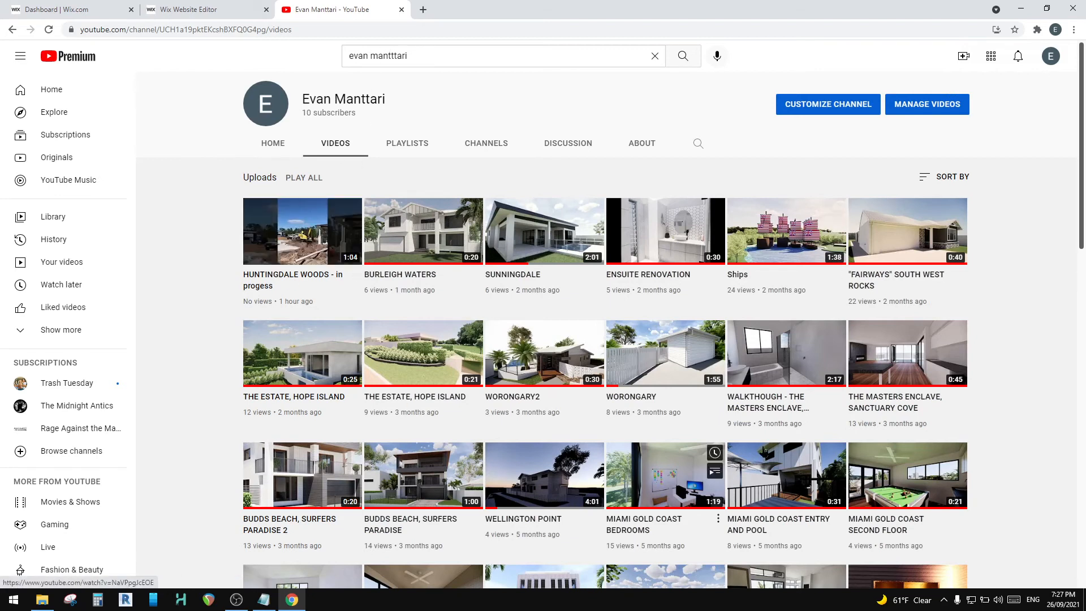
Step: Look through the channel's older uploads and open one of the videos
{"action": "scroll", "coordinate": [384, 345], "scroll_direction": "down", "scroll_amount": 5}
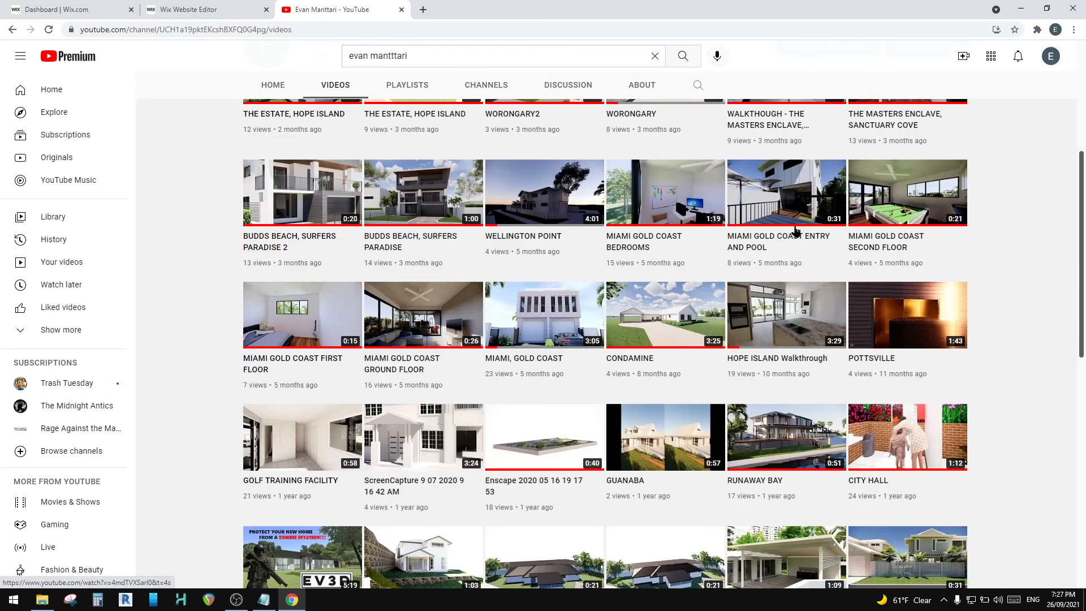
{"action": "scroll", "coordinate": [767, 323], "scroll_direction": "down", "scroll_amount": 4}
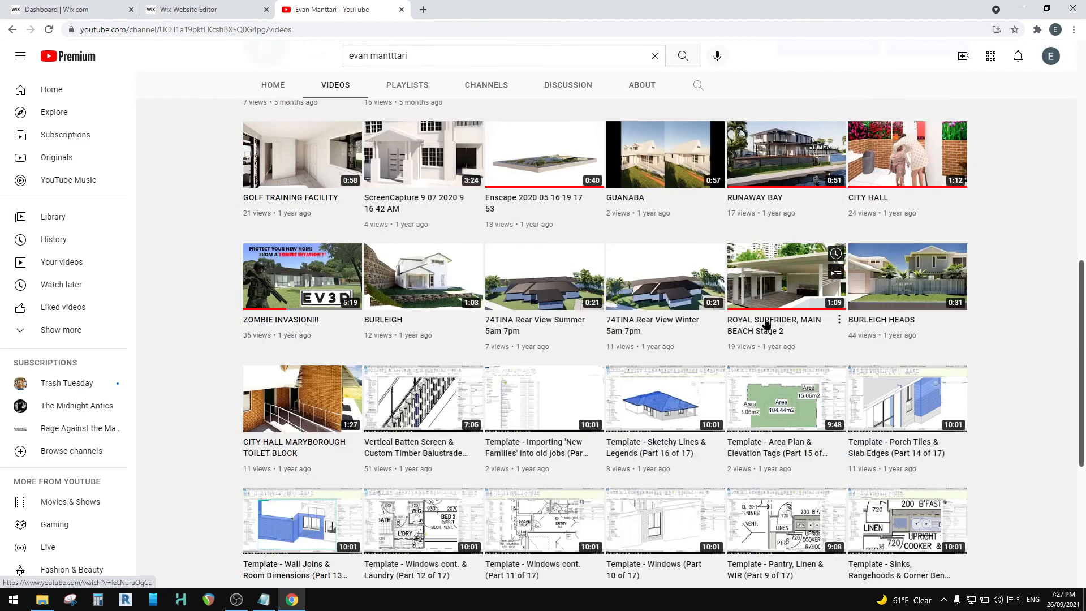
{"action": "scroll", "coordinate": [767, 323], "scroll_direction": "down", "scroll_amount": 2}
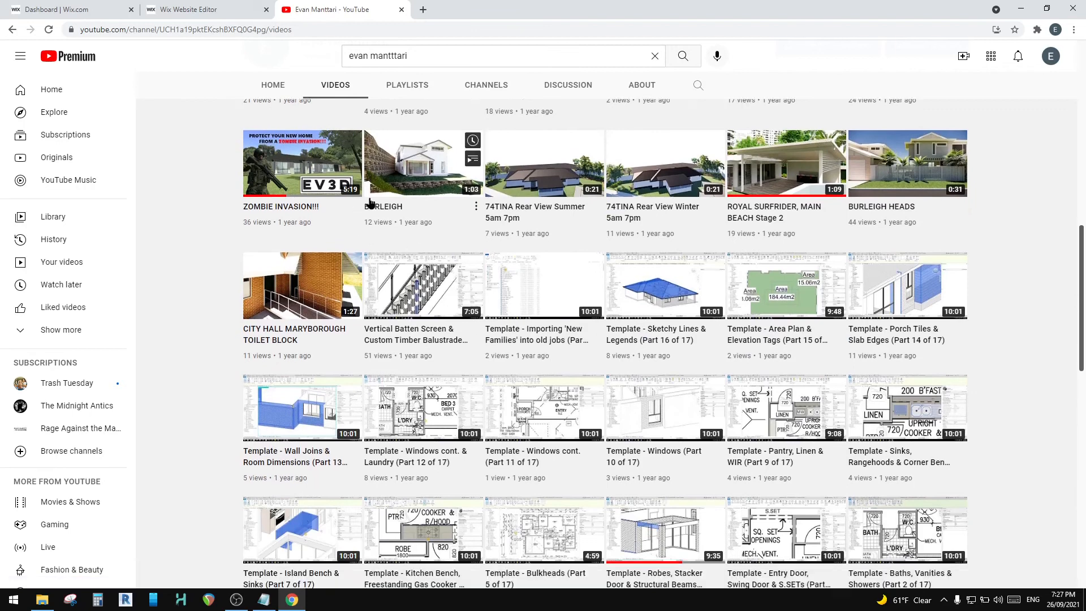
{"action": "scroll", "coordinate": [370, 203], "scroll_direction": "down", "scroll_amount": 4}
{"action": "left_click", "coordinate": [662, 386]}
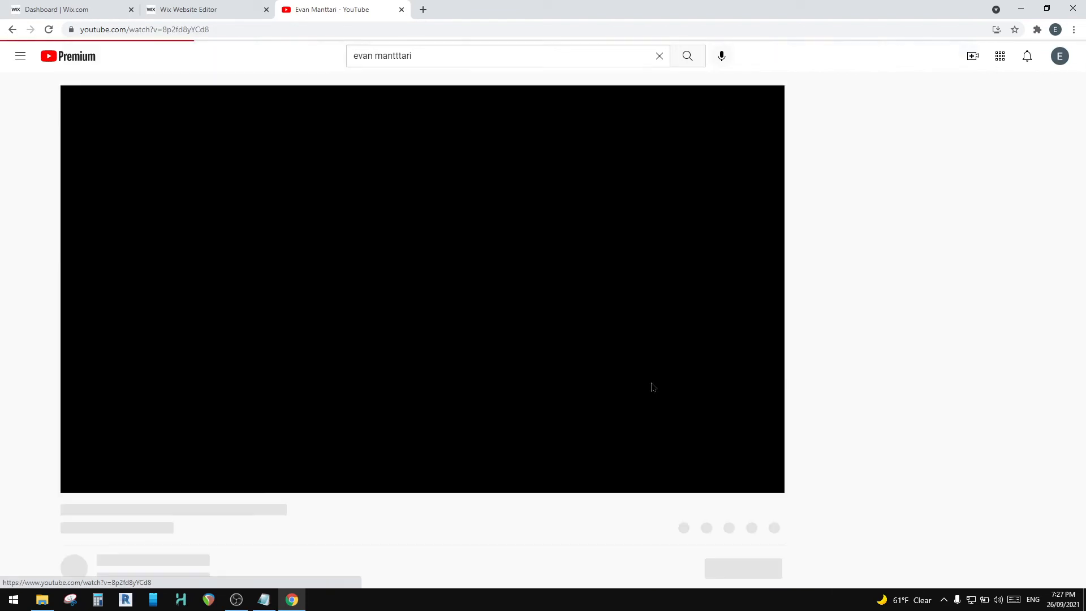
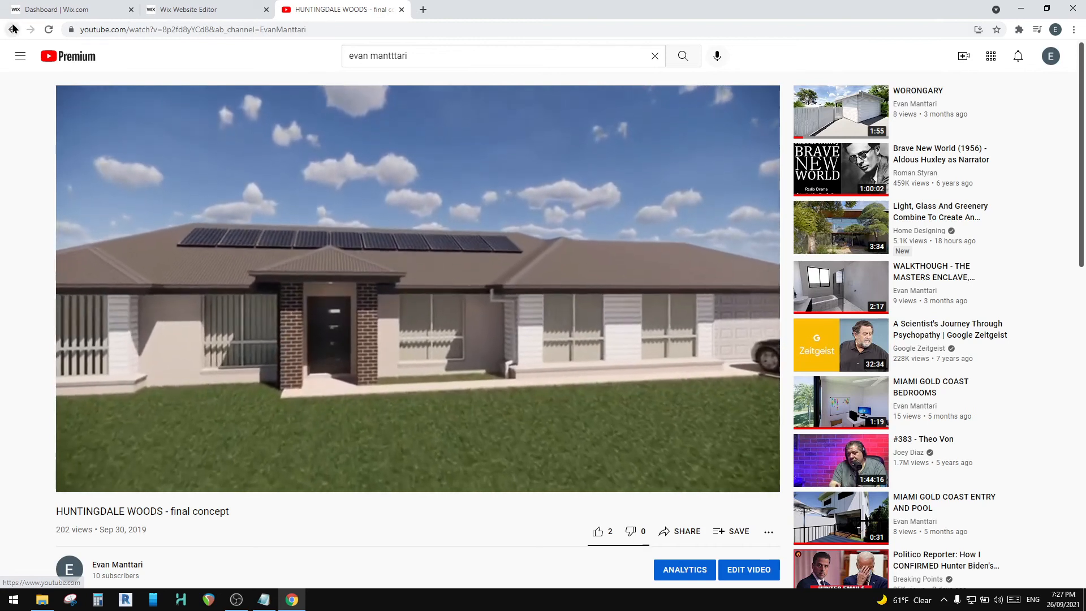
Step: Return to the channel's uploads list and open the newest video, HUNTINGDALE WOODS - in progess
{"action": "left_click", "coordinate": [12, 29]}
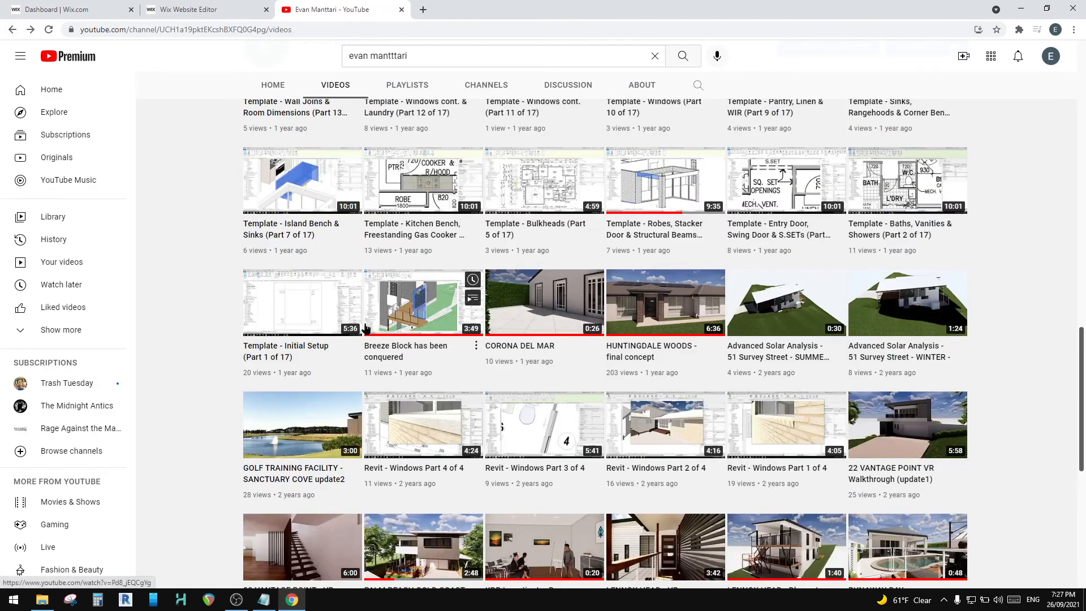
{"action": "scroll", "coordinate": [653, 316], "scroll_direction": "up", "scroll_amount": 15}
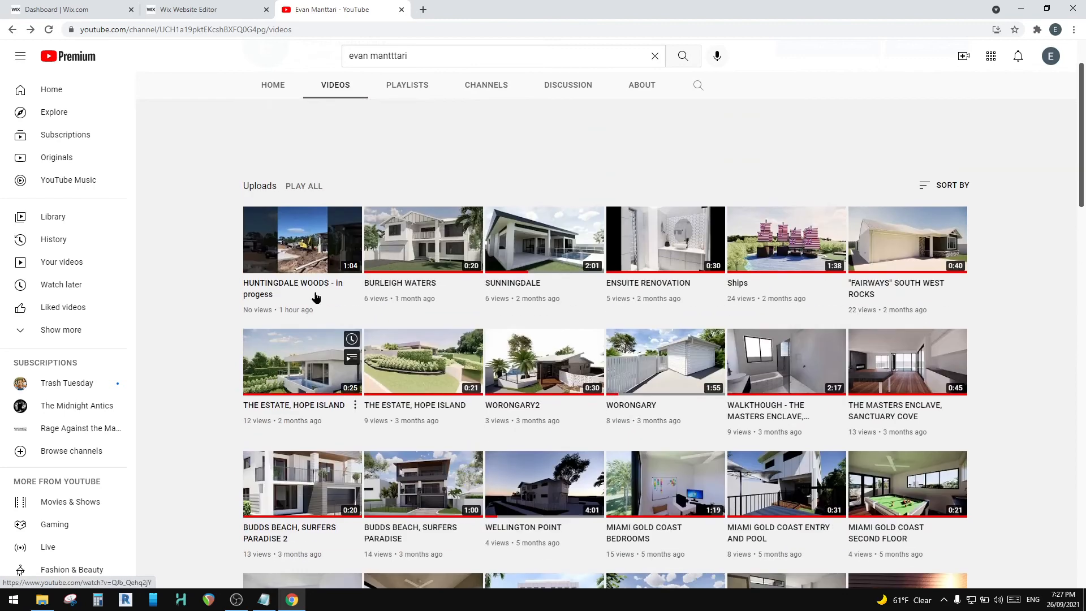
{"action": "left_click", "coordinate": [289, 243]}
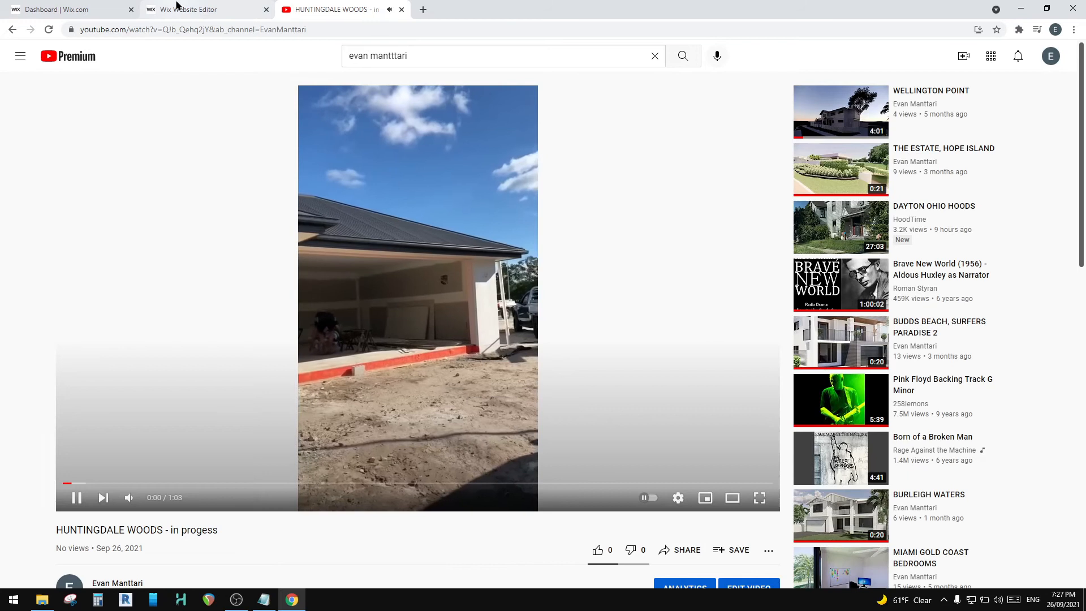
Step: In the Wix editor, align the video player with the left gridline and load the HUNTINGDALE WOODS - in progess video by its copied YouTube address
{"action": "left_click", "coordinate": [180, 9]}
{"action": "left_click_drag", "start_coordinate": [472, 429], "coordinate": [359, 429]}
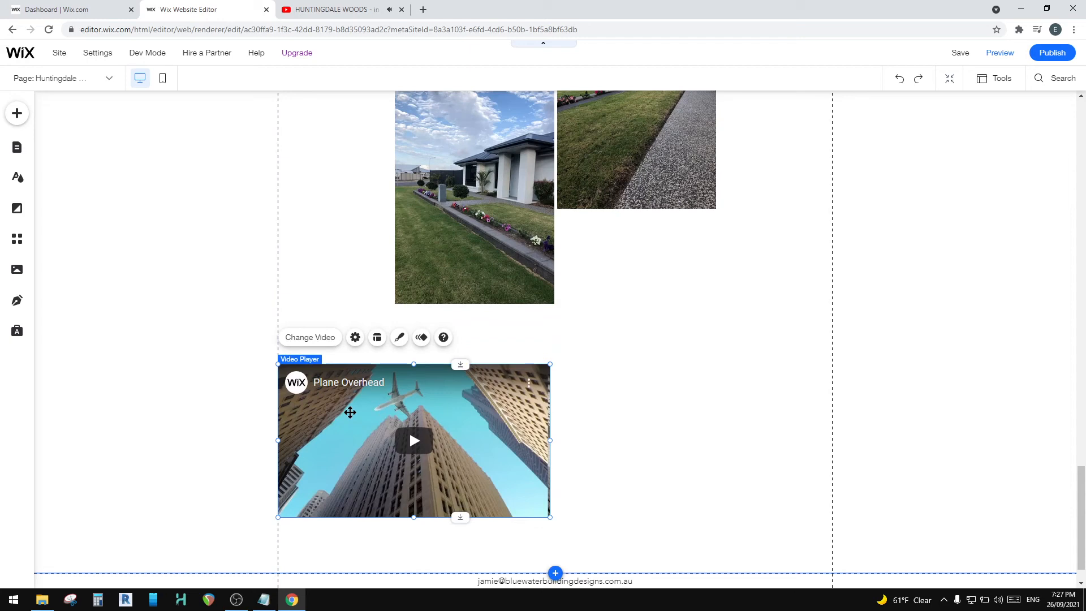
{"action": "left_click", "coordinate": [315, 7]}
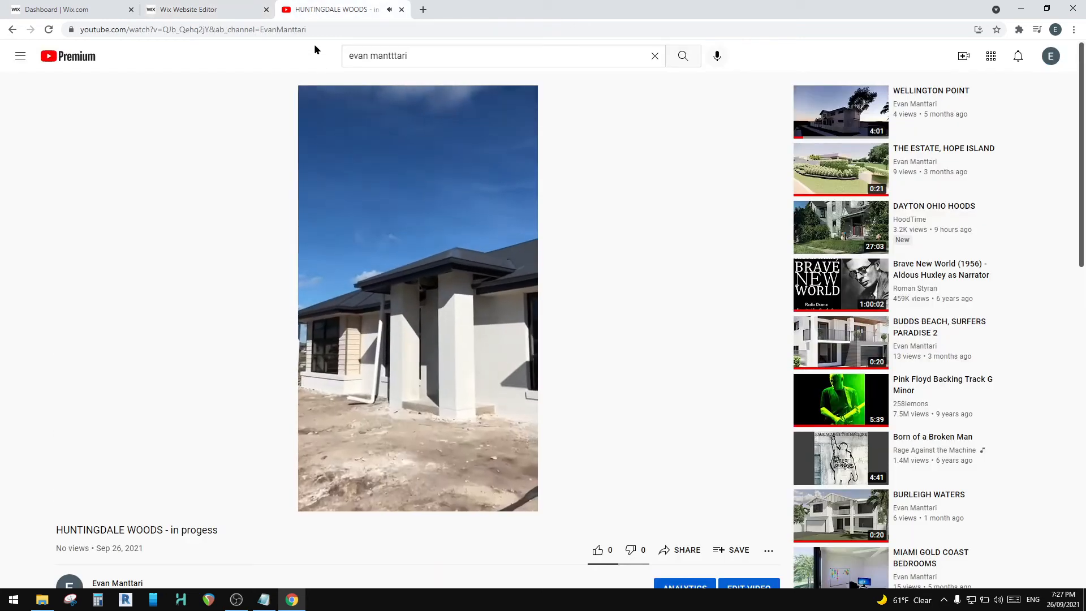
{"action": "left_click", "coordinate": [256, 31]}
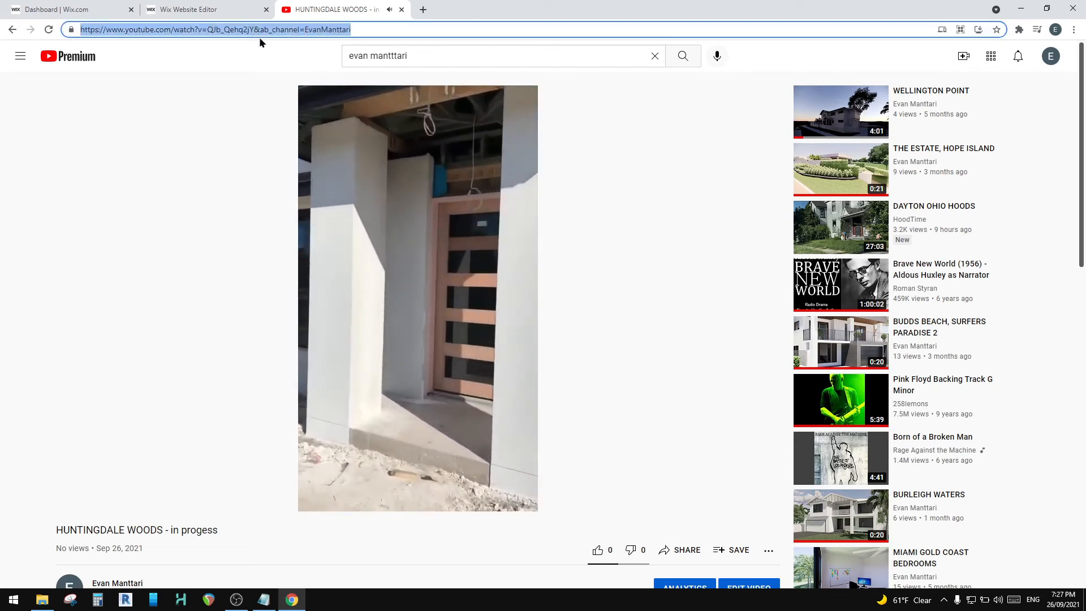
{"action": "left_click", "coordinate": [231, 7]}
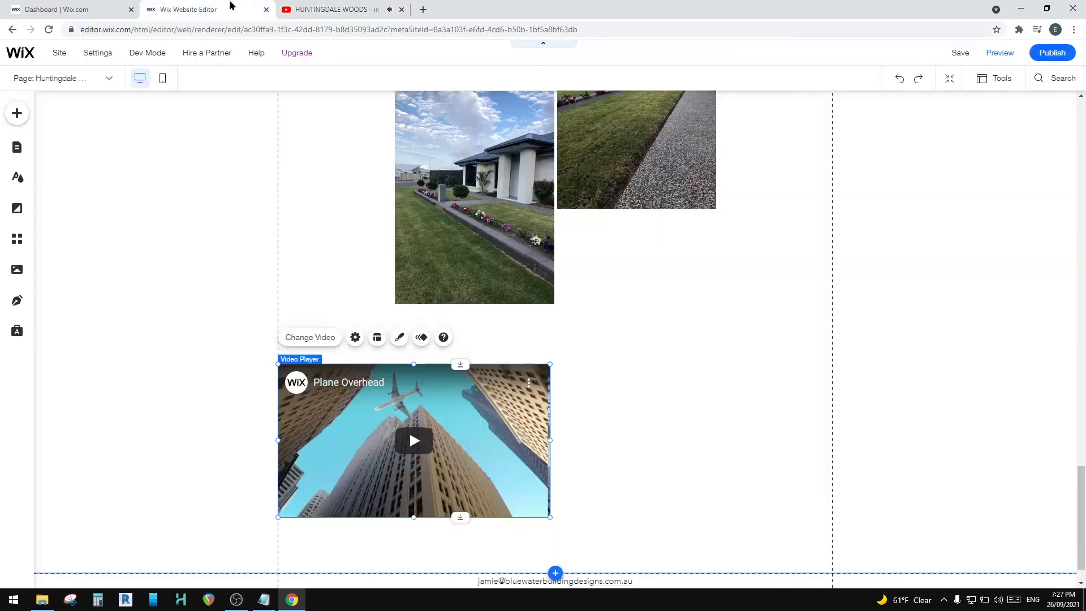
{"action": "left_click", "coordinate": [309, 338]}
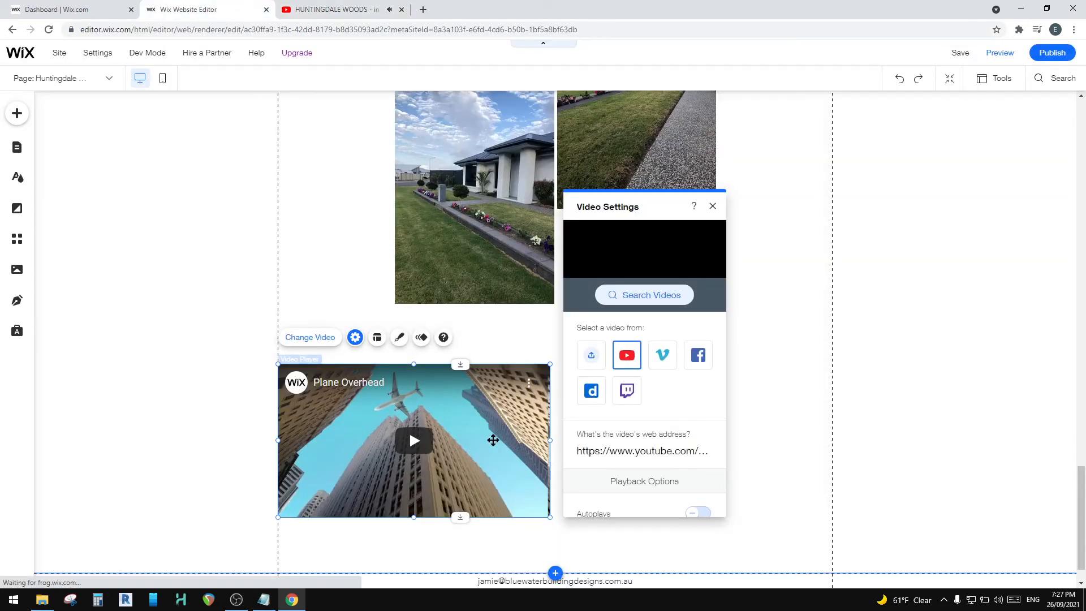
{"action": "left_click", "coordinate": [619, 457]}
{"action": "key", "text": "ctrl+v"}
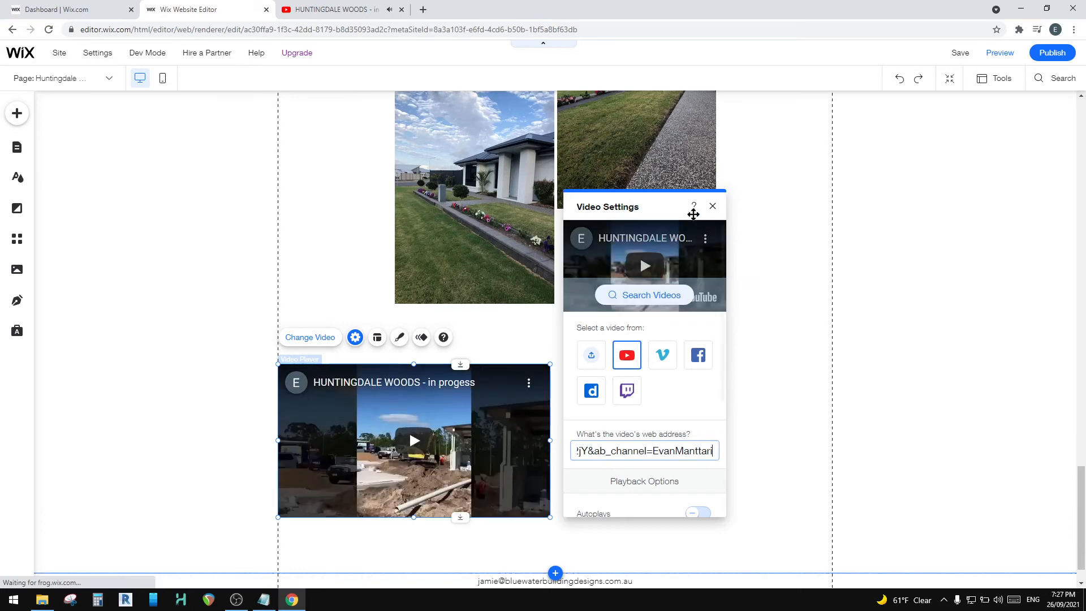
{"action": "left_click", "coordinate": [713, 207]}
{"action": "left_click", "coordinate": [623, 422]}
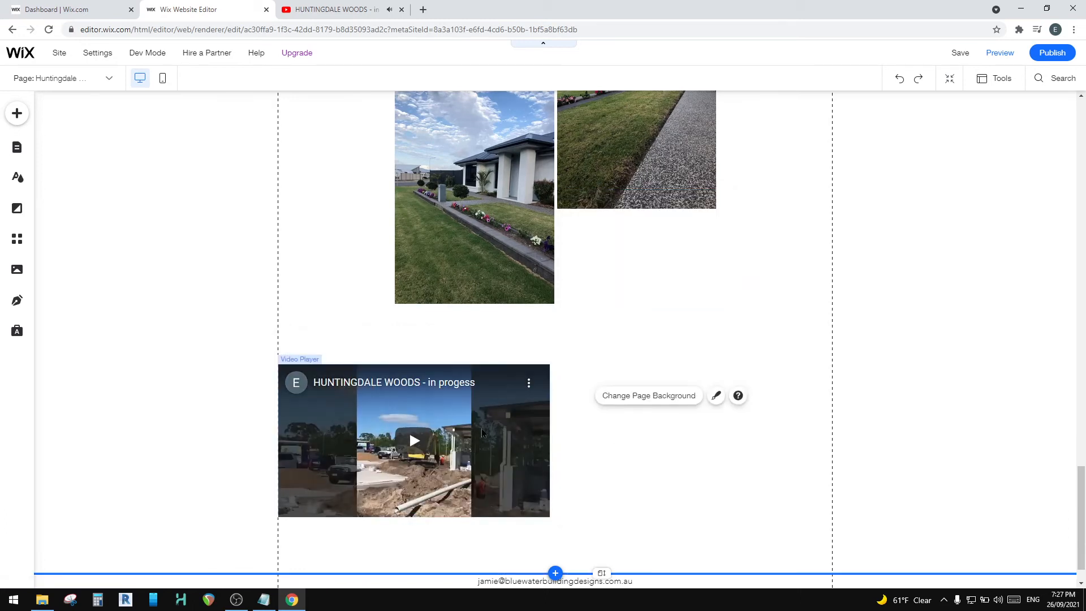
{"action": "left_click", "coordinate": [499, 413]}
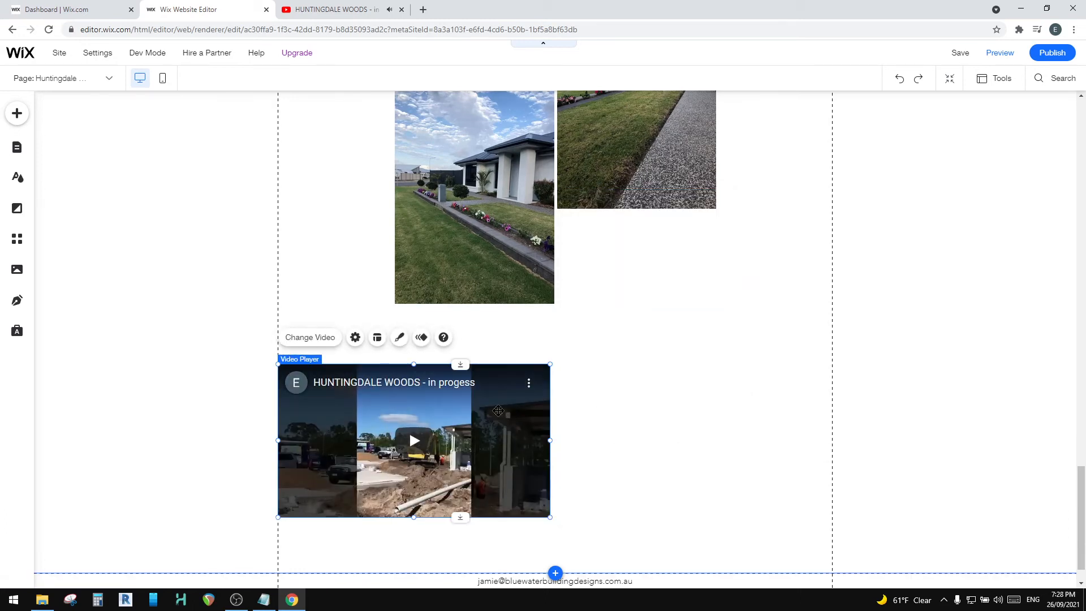
{"action": "right_click", "coordinate": [444, 410]}
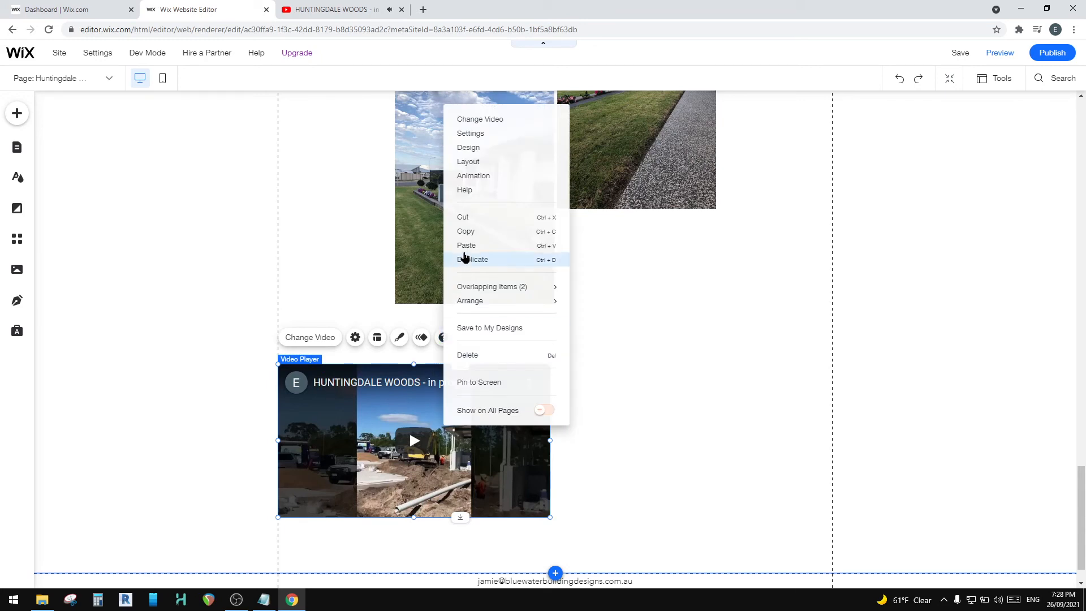
{"action": "left_click", "coordinate": [691, 417]}
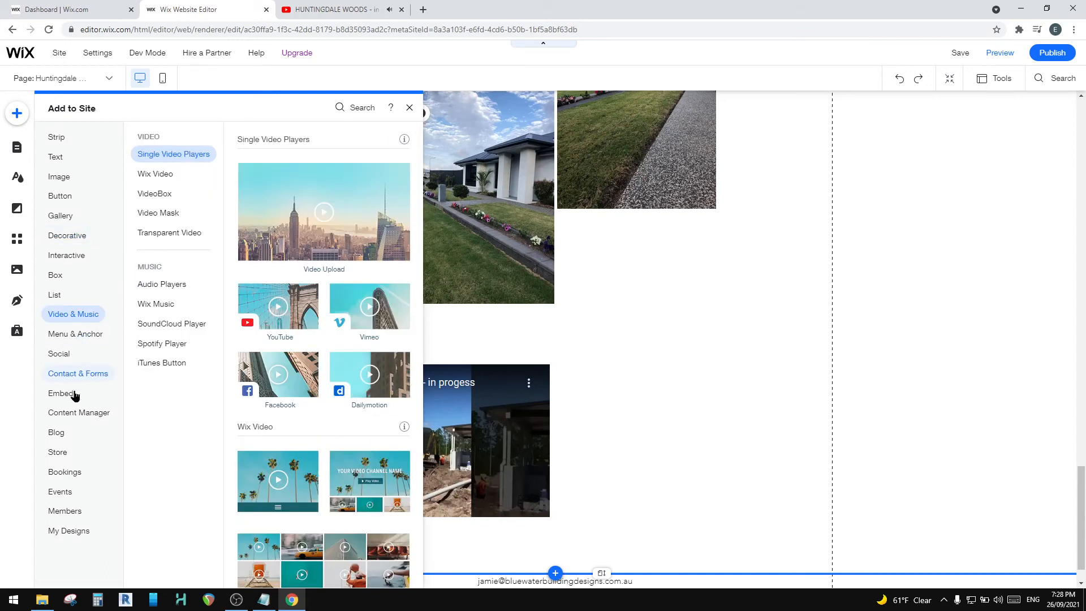
{"action": "mouse_move", "coordinate": [76, 320]}
{"action": "left_click", "coordinate": [671, 376]}
Step: Duplicate the video player and place the copy beside the original, flush with the right gridline at x 500, y 3590
{"action": "left_click", "coordinate": [409, 429]}
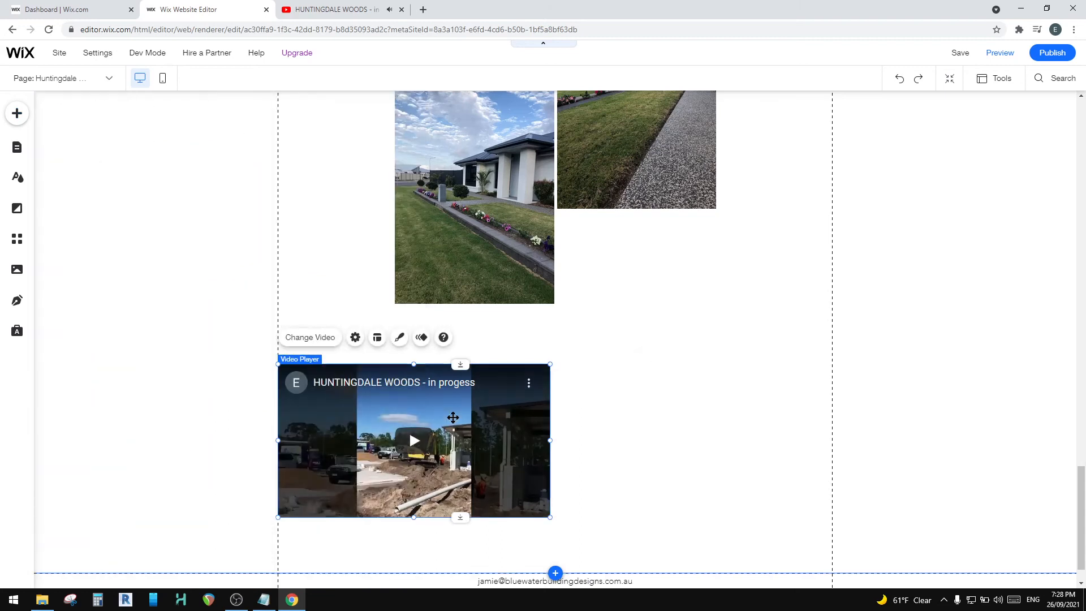
{"action": "right_click", "coordinate": [454, 426]}
{"action": "left_click", "coordinate": [482, 259]}
{"action": "left_click_drag", "start_coordinate": [442, 417], "coordinate": [714, 409]}
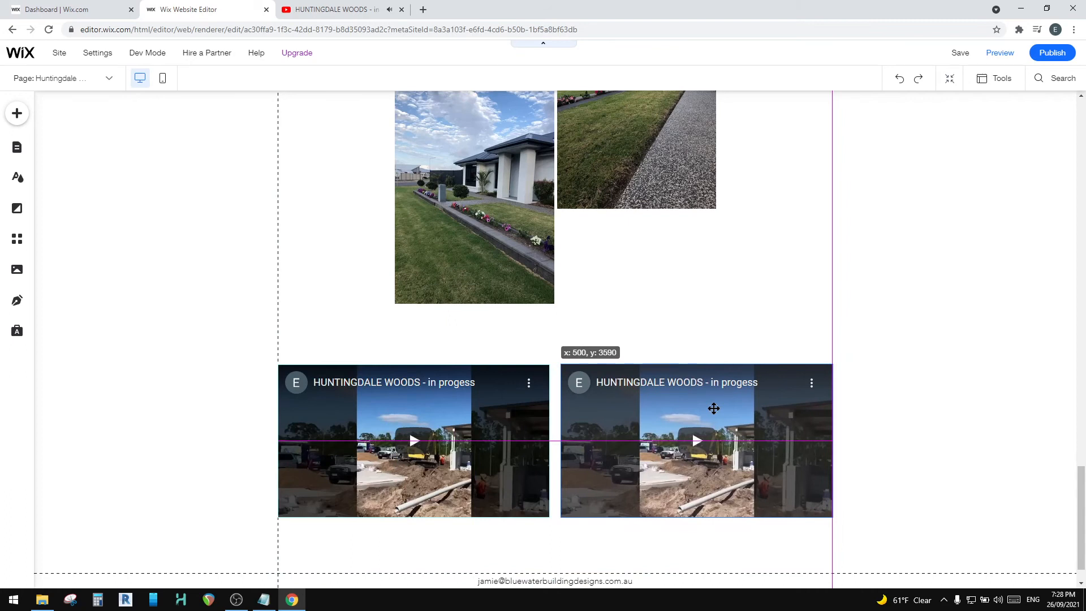
{"action": "left_click_drag", "start_coordinate": [713, 408], "coordinate": [713, 408]}
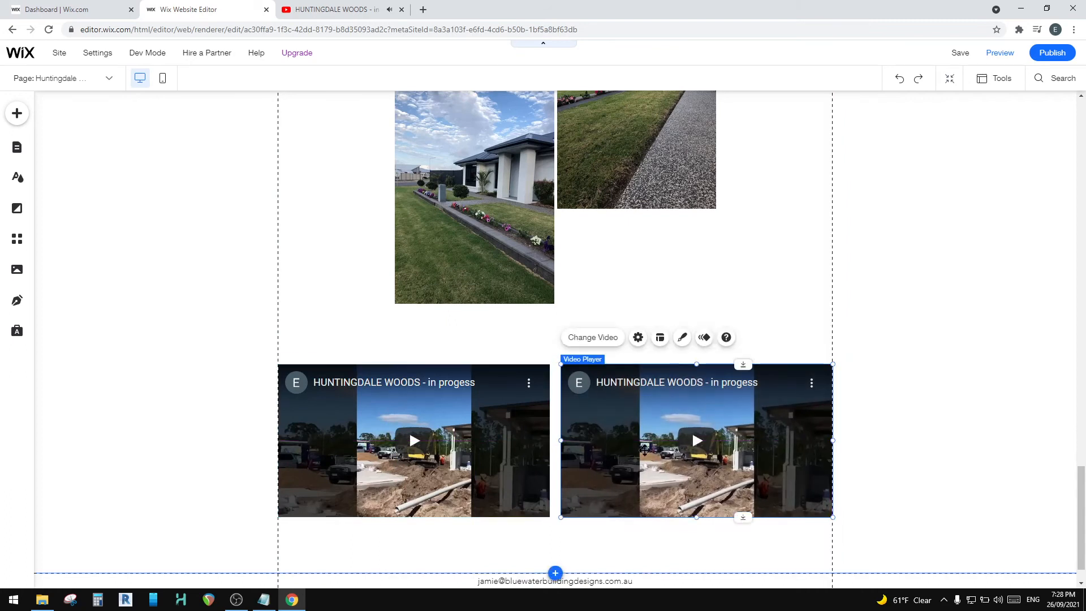
Step: Open the duplicate player's video settings, then find and open the HUNTINGDALE WOODS - final concept video among the channel's uploads on YouTube
{"action": "left_click", "coordinate": [585, 338]}
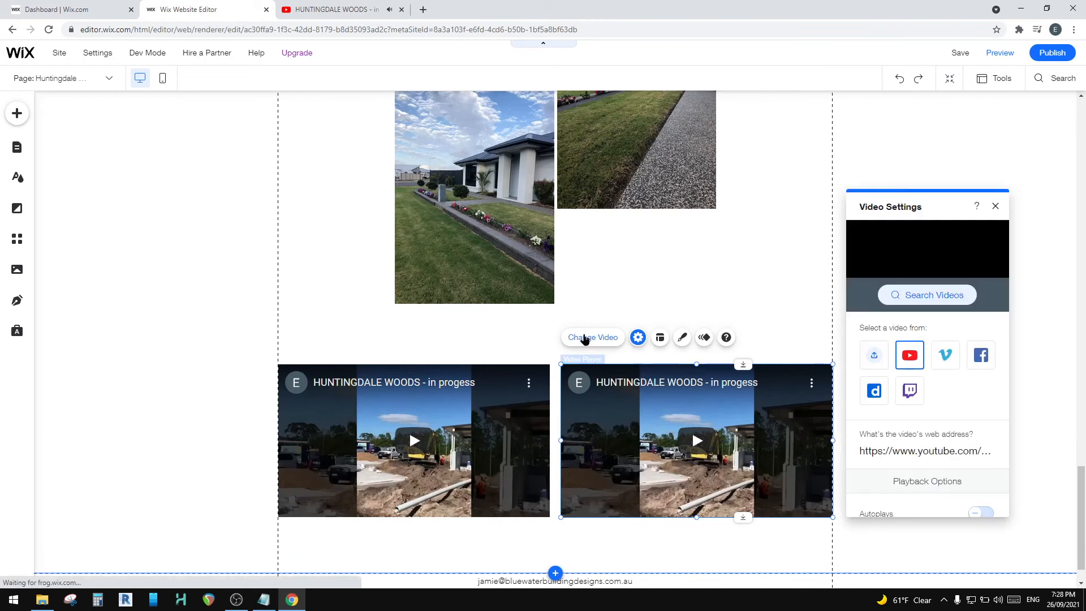
{"action": "left_click", "coordinate": [338, 9]}
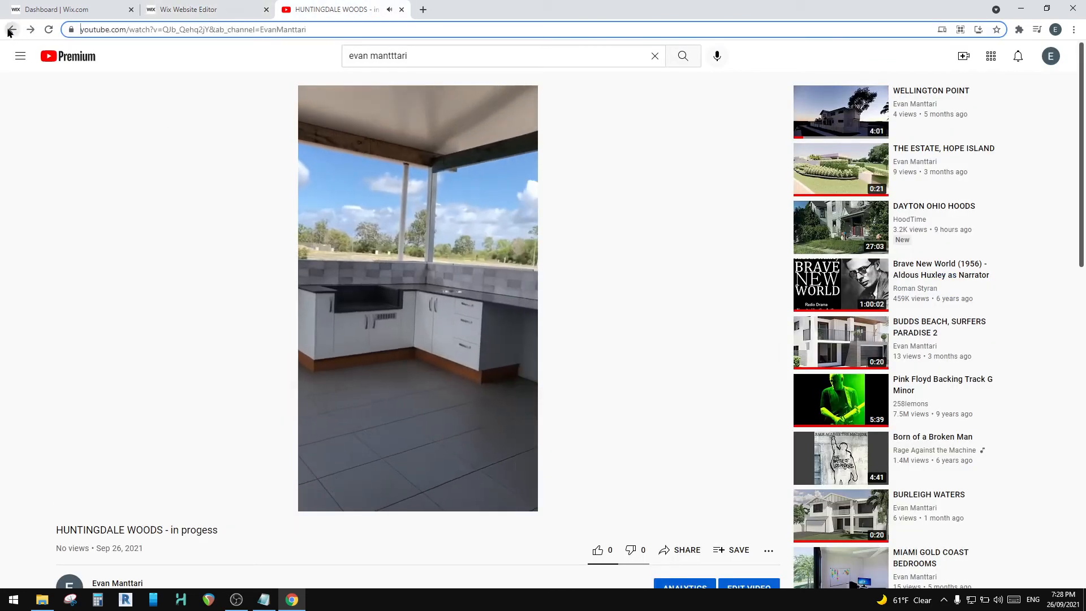
{"action": "key", "text": "alt+Left"}
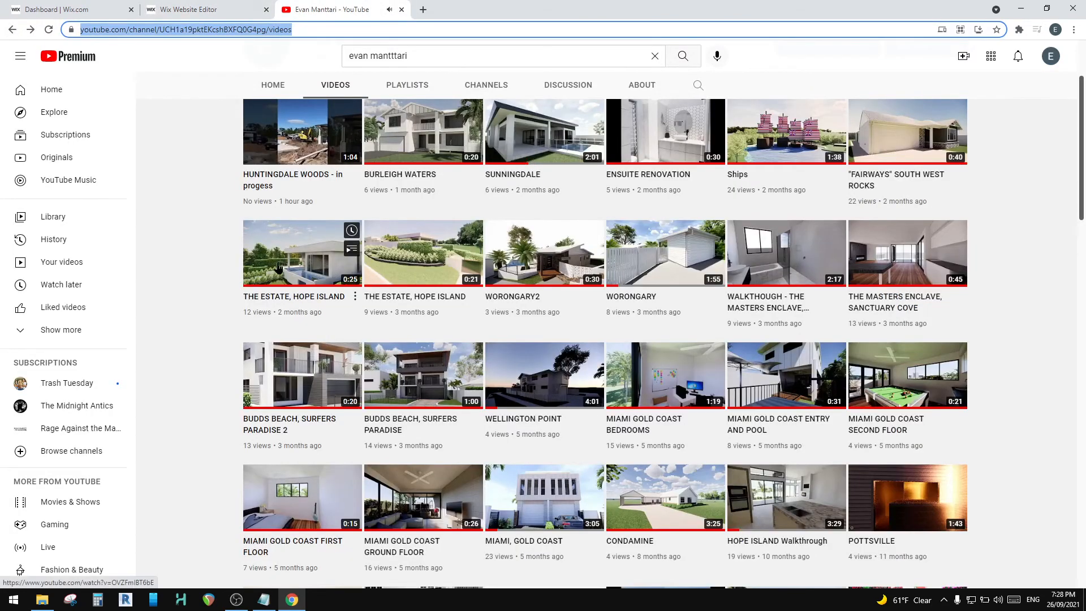
{"action": "scroll", "coordinate": [278, 267], "scroll_direction": "down", "scroll_amount": 7}
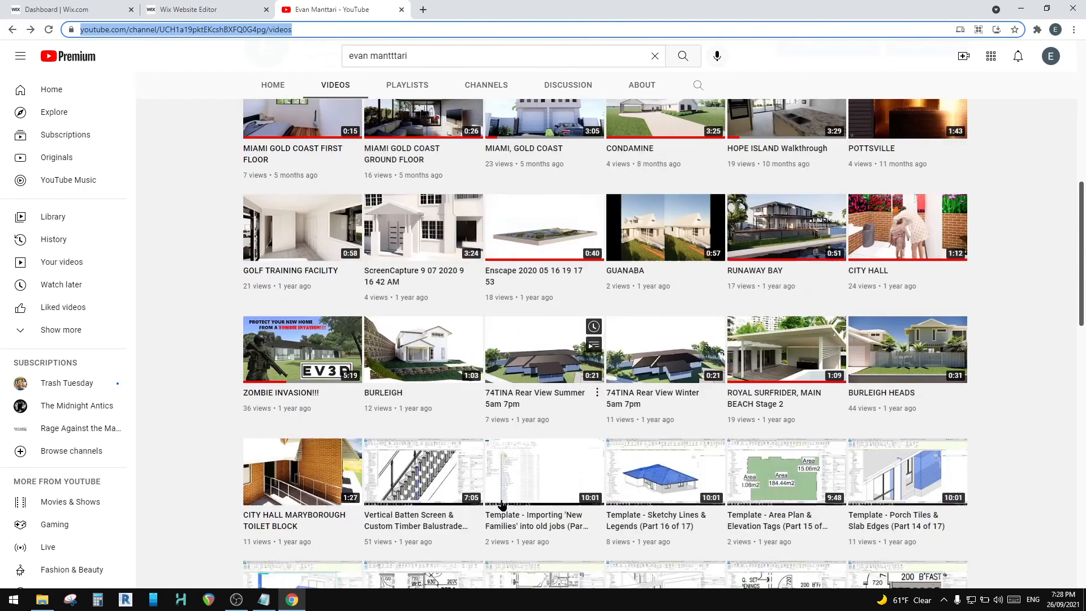
{"action": "scroll", "coordinate": [502, 504], "scroll_direction": "down", "scroll_amount": 11}
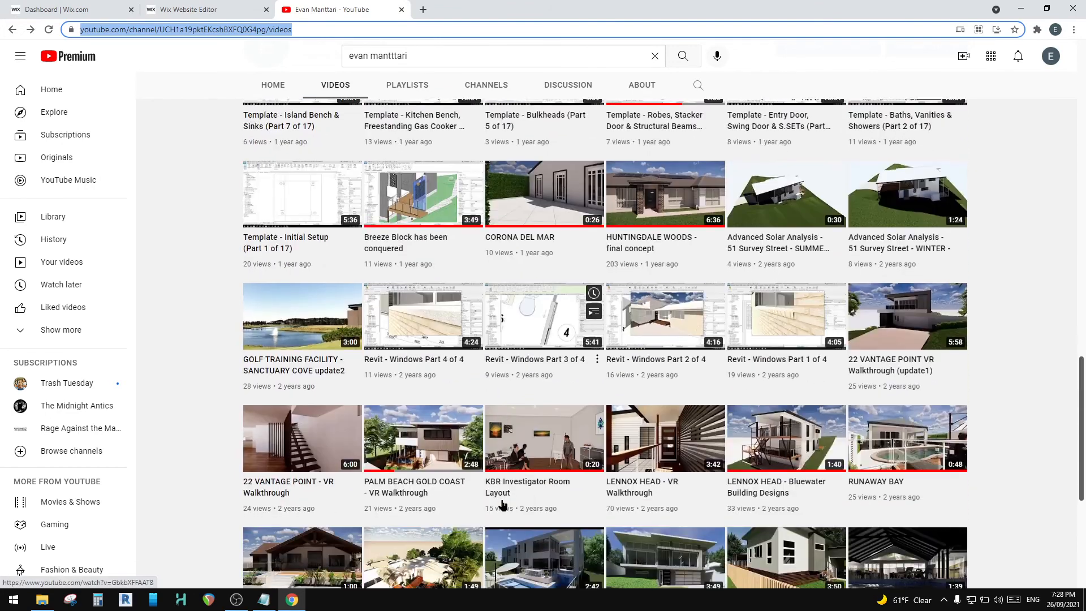
{"action": "scroll", "coordinate": [418, 406], "scroll_direction": "up", "scroll_amount": 10}
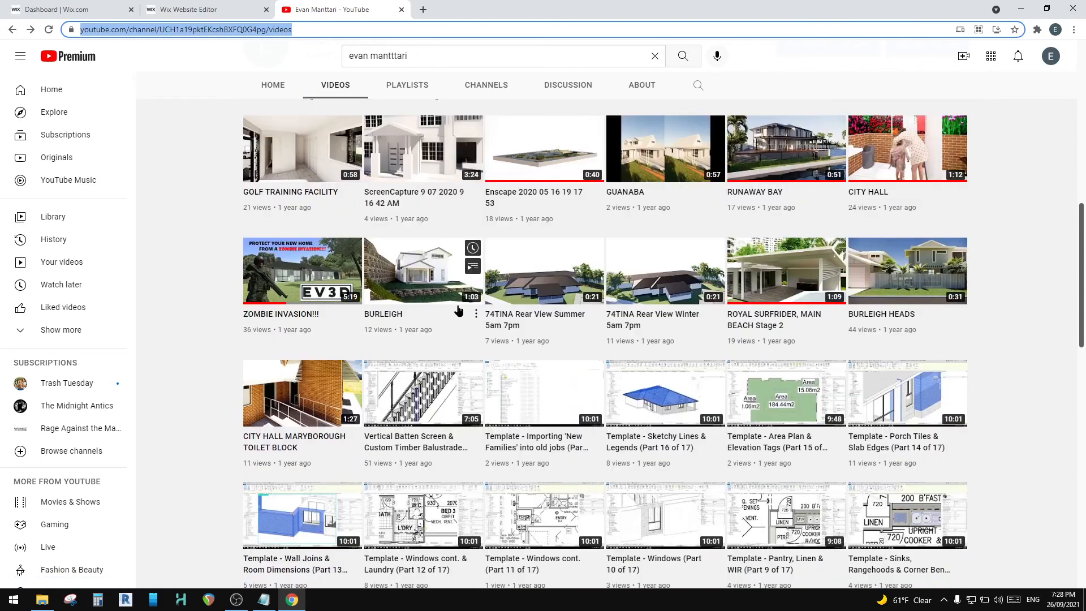
{"action": "scroll", "coordinate": [458, 310], "scroll_direction": "down", "scroll_amount": 10}
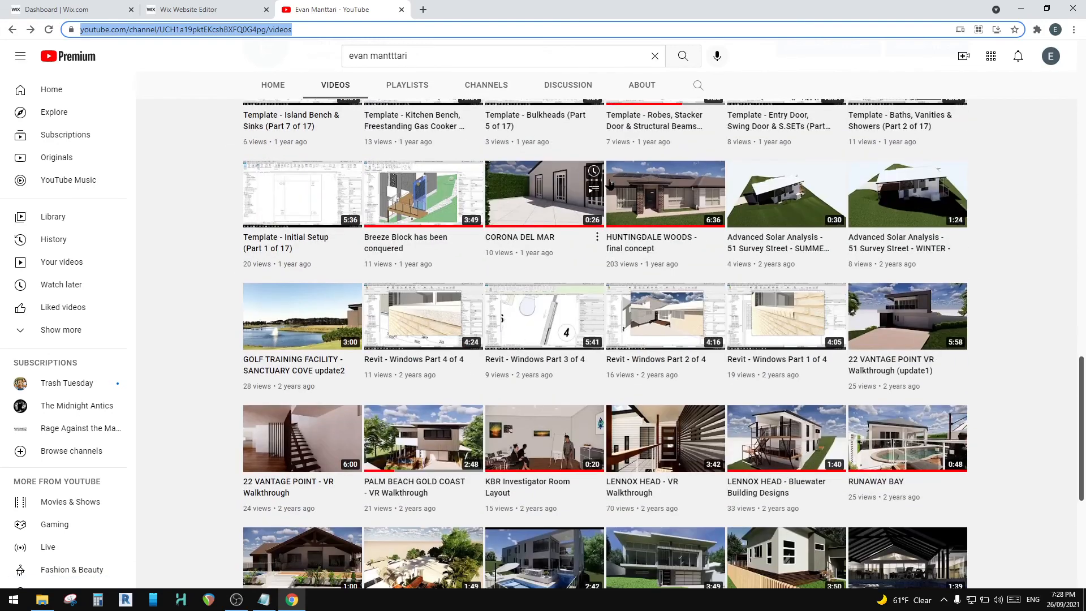
{"action": "left_click", "coordinate": [610, 184]}
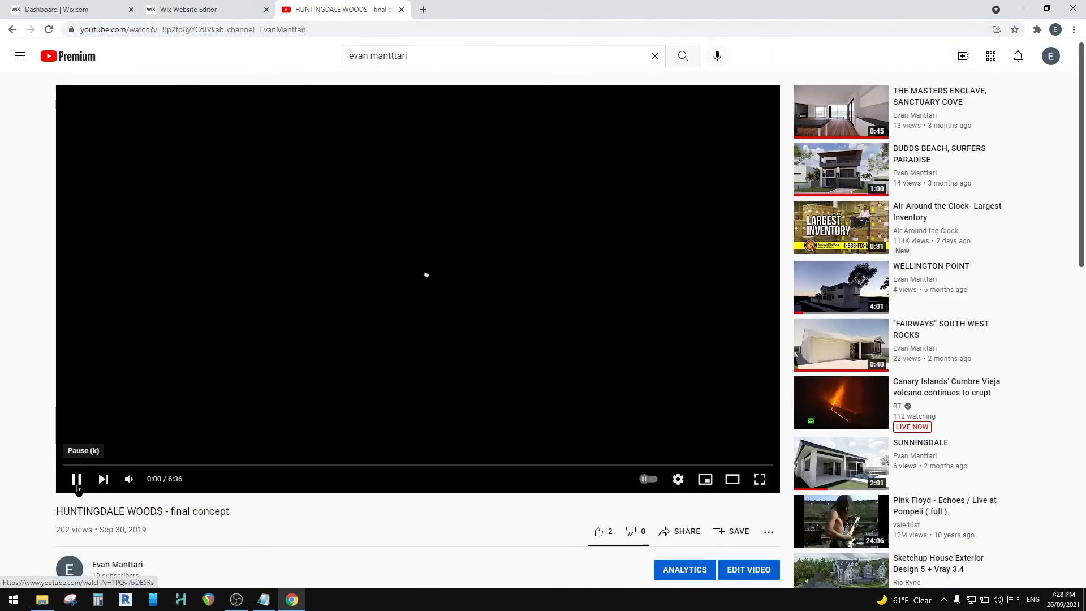
Step: Copy the final concept video's web address and set it as the video address of the duplicated player in the Wix editor
{"action": "left_click", "coordinate": [195, 29]}
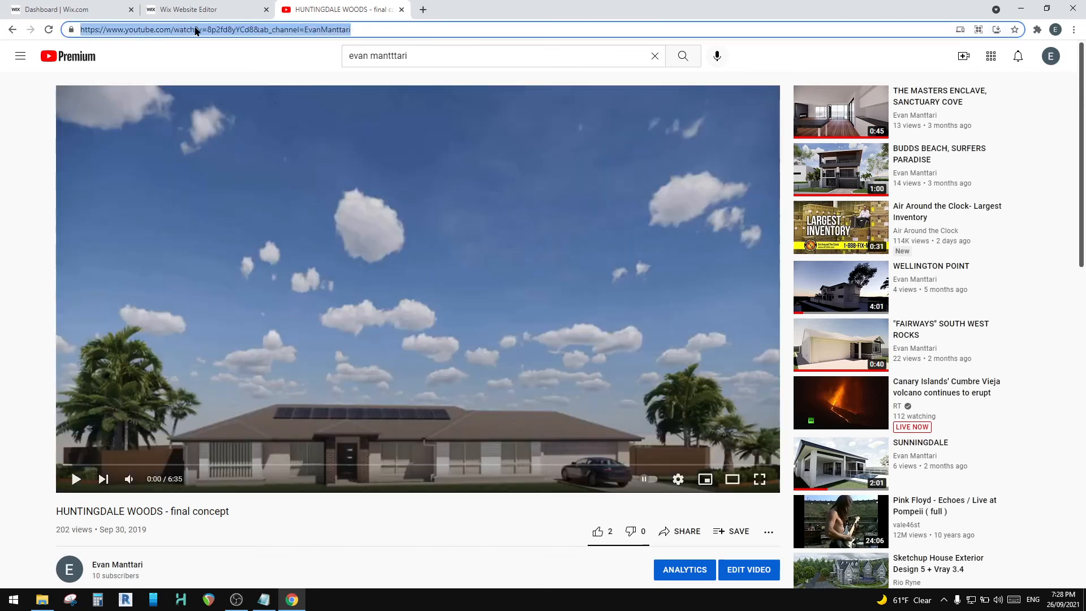
{"action": "left_click", "coordinate": [227, 9]}
{"action": "left_click", "coordinate": [909, 450]}
{"action": "key", "text": "ctrl+v"}
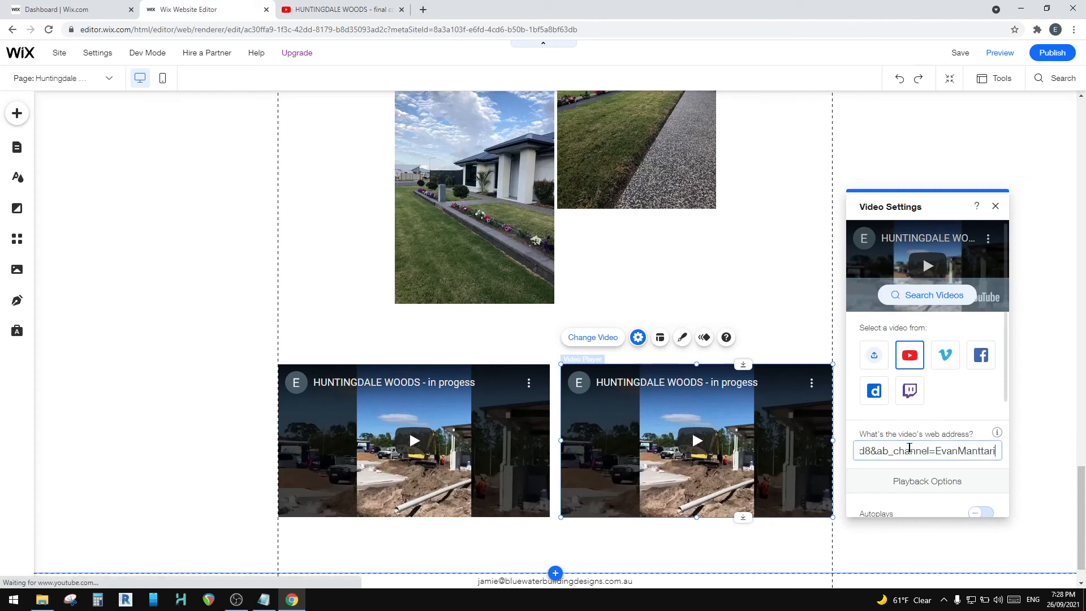
{"action": "left_click", "coordinate": [358, 331]}
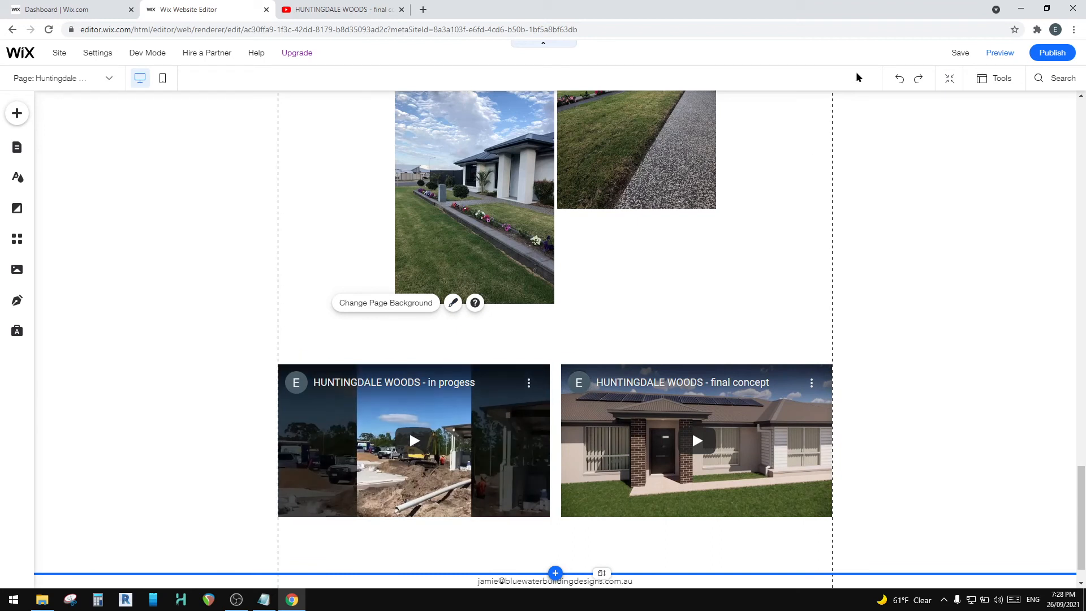
Step: Save the site and preview the Huntingdale Woods page in desktop view, checking its galleries and the two videos
{"action": "left_click", "coordinate": [961, 53]}
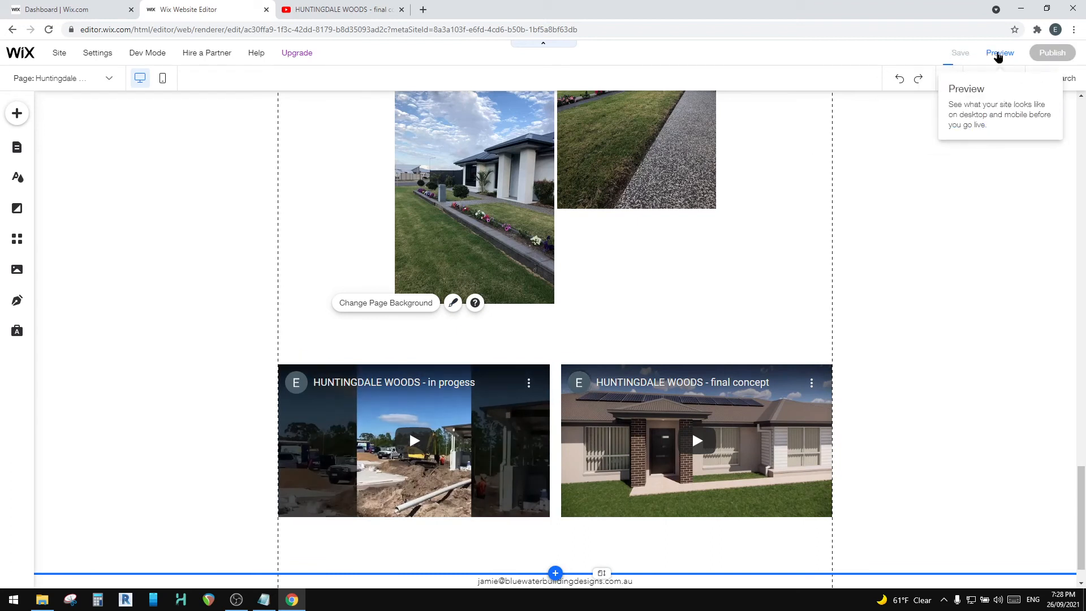
{"action": "left_click", "coordinate": [999, 54]}
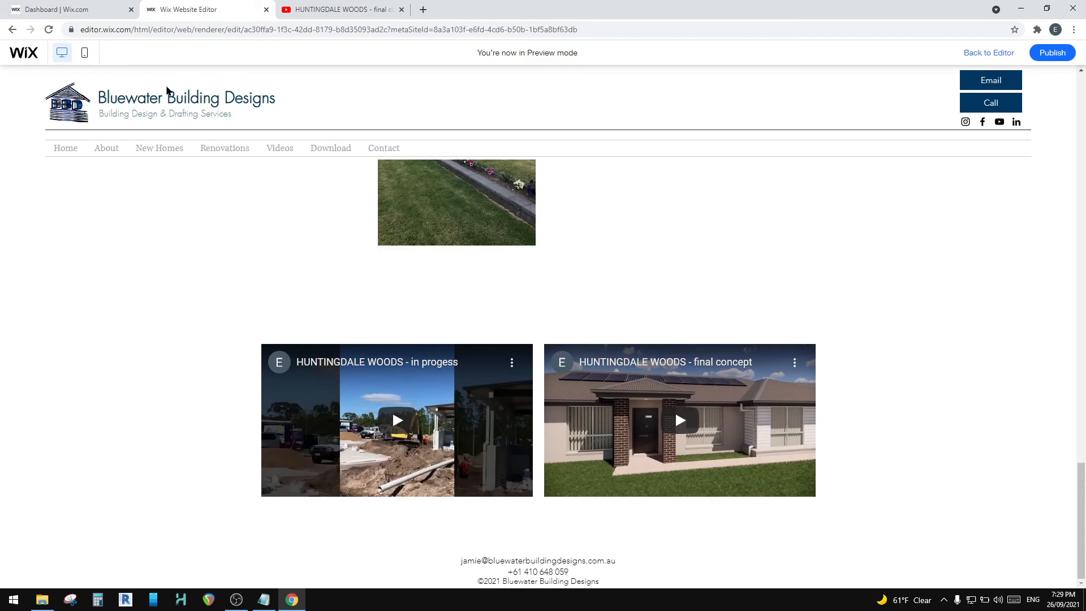
{"action": "scroll", "coordinate": [541, 362], "scroll_direction": "up", "scroll_amount": 20}
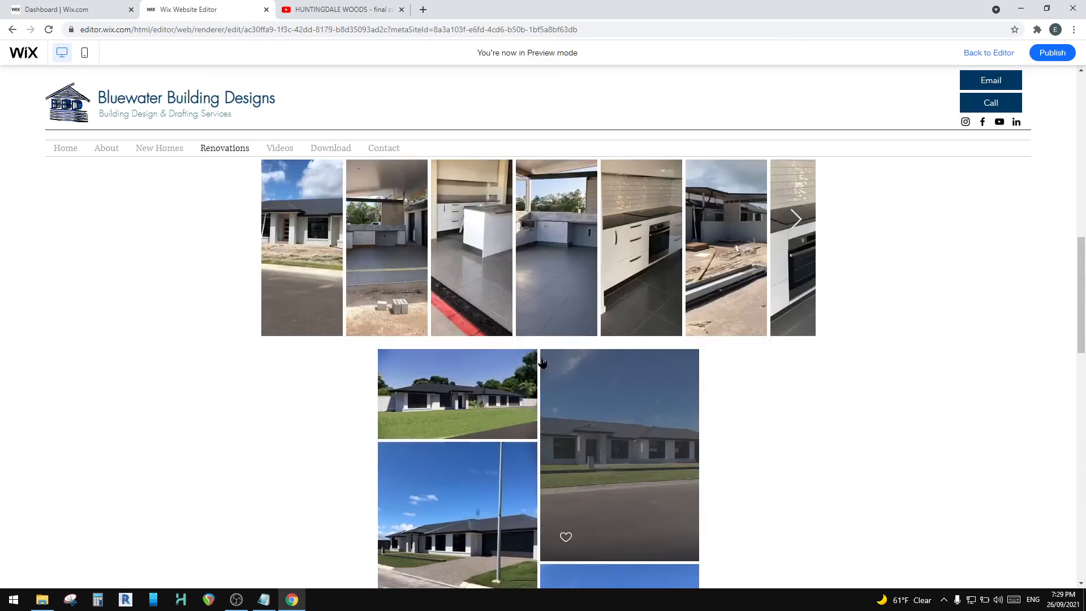
{"action": "scroll", "coordinate": [545, 347], "scroll_direction": "down", "scroll_amount": 20}
{"action": "scroll", "coordinate": [337, 346], "scroll_direction": "up", "scroll_amount": 10}
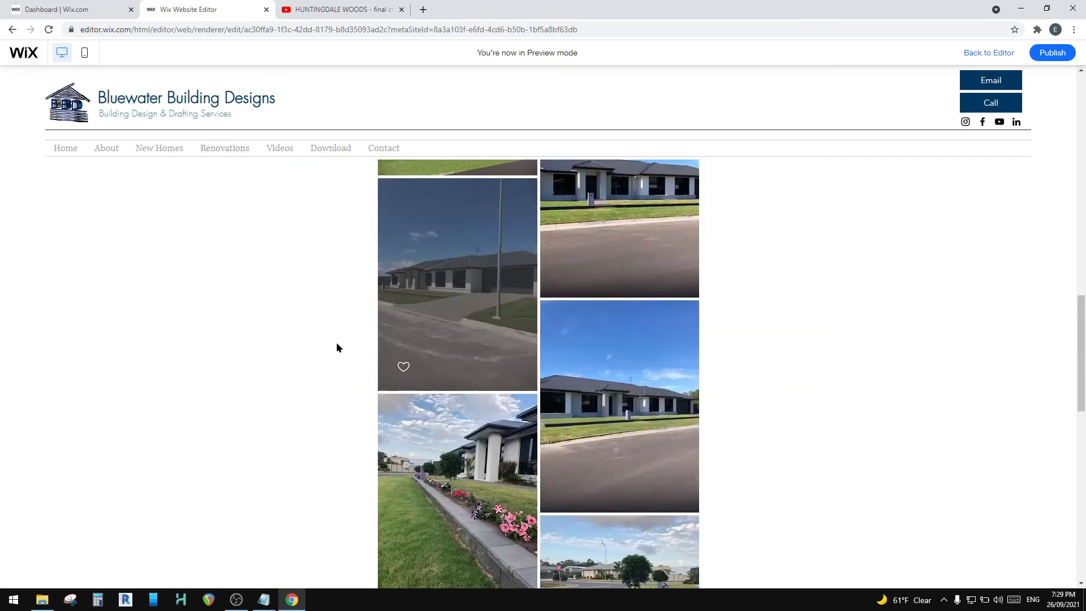
{"action": "mouse_move", "coordinate": [140, 143]}
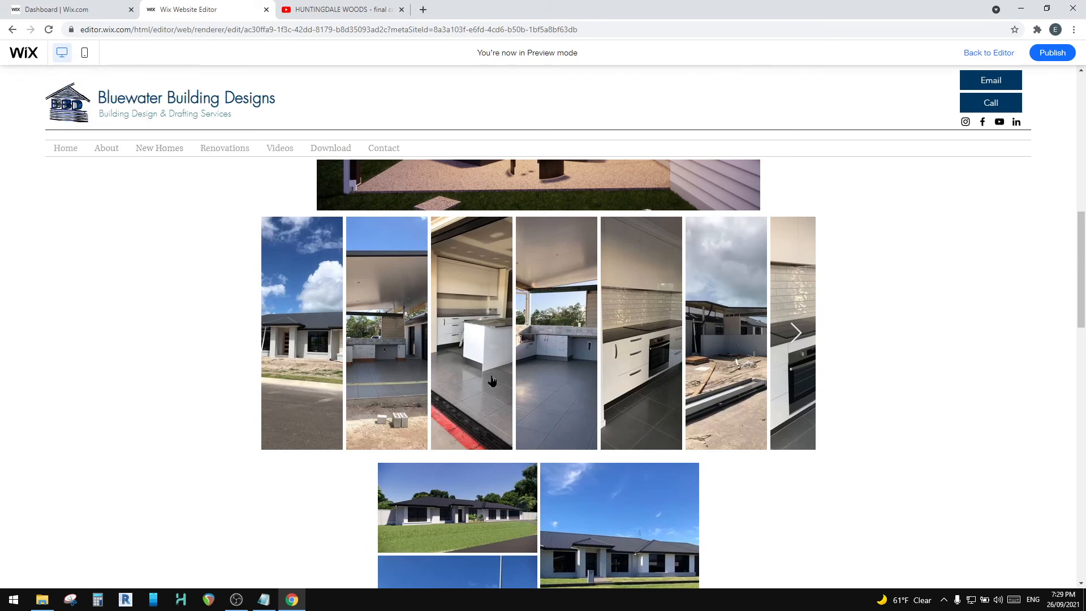
{"action": "scroll", "coordinate": [498, 377], "scroll_direction": "down", "scroll_amount": 5}
Step: Switch the preview to mobile view and check the page from its heading down to the two video players
{"action": "scroll", "coordinate": [499, 378], "scroll_direction": "up", "scroll_amount": 10}
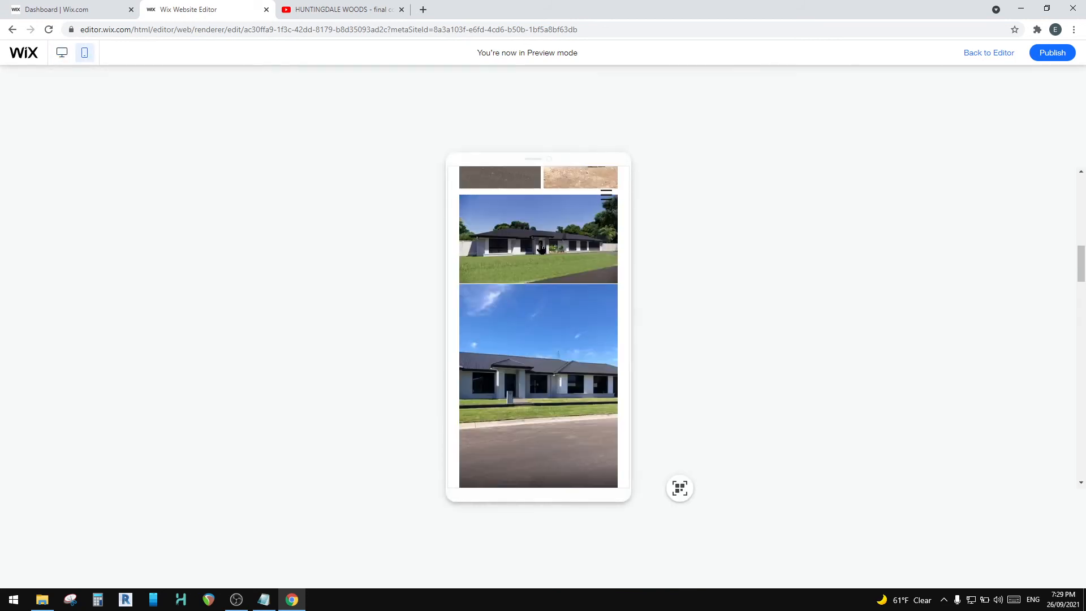
{"action": "scroll", "coordinate": [542, 211], "scroll_direction": "up", "scroll_amount": 5}
{"action": "scroll", "coordinate": [538, 223], "scroll_direction": "down", "scroll_amount": 5}
{"action": "scroll", "coordinate": [518, 303], "scroll_direction": "up", "scroll_amount": 5}
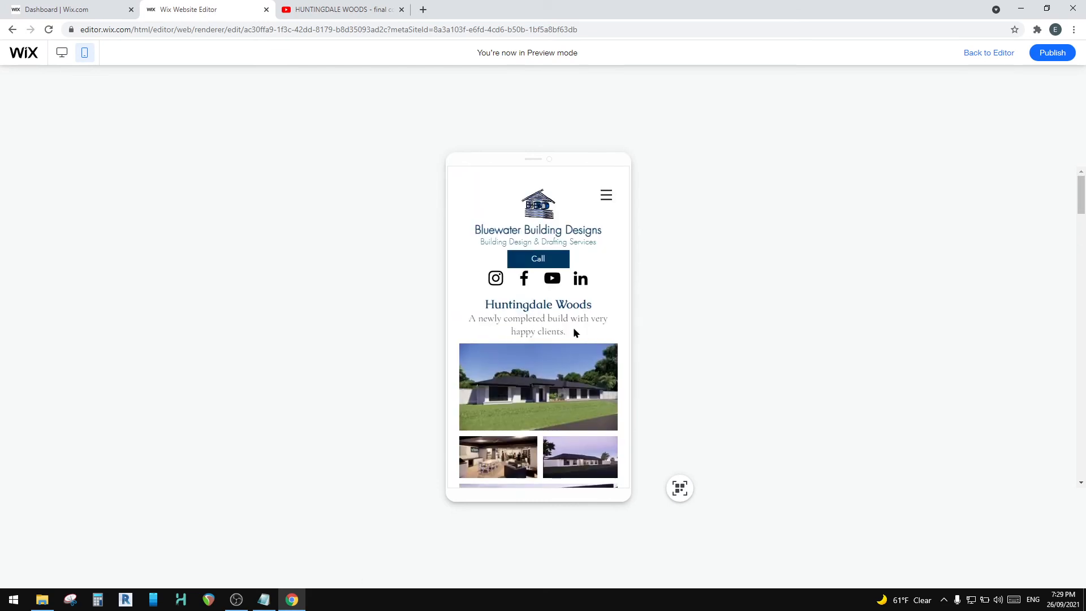
{"action": "scroll", "coordinate": [552, 345], "scroll_direction": "down", "scroll_amount": 10}
{"action": "scroll", "coordinate": [553, 346], "scroll_direction": "down", "scroll_amount": 10}
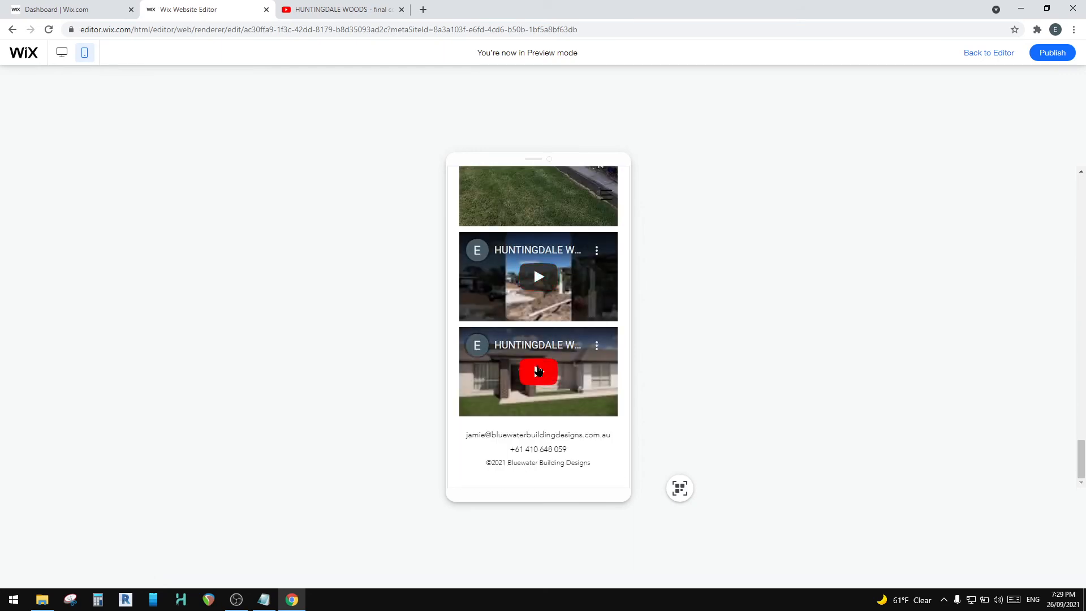
Step: Play the in-progress construction video in the mobile preview and check it in full screen
{"action": "left_click", "coordinate": [540, 278]}
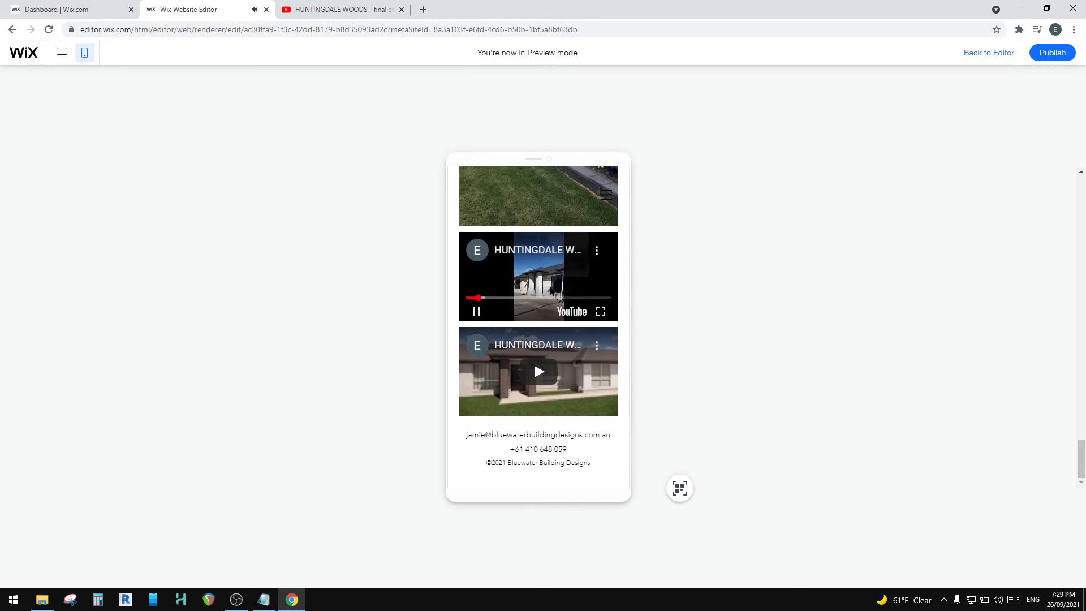
{"action": "left_click", "coordinate": [601, 312]}
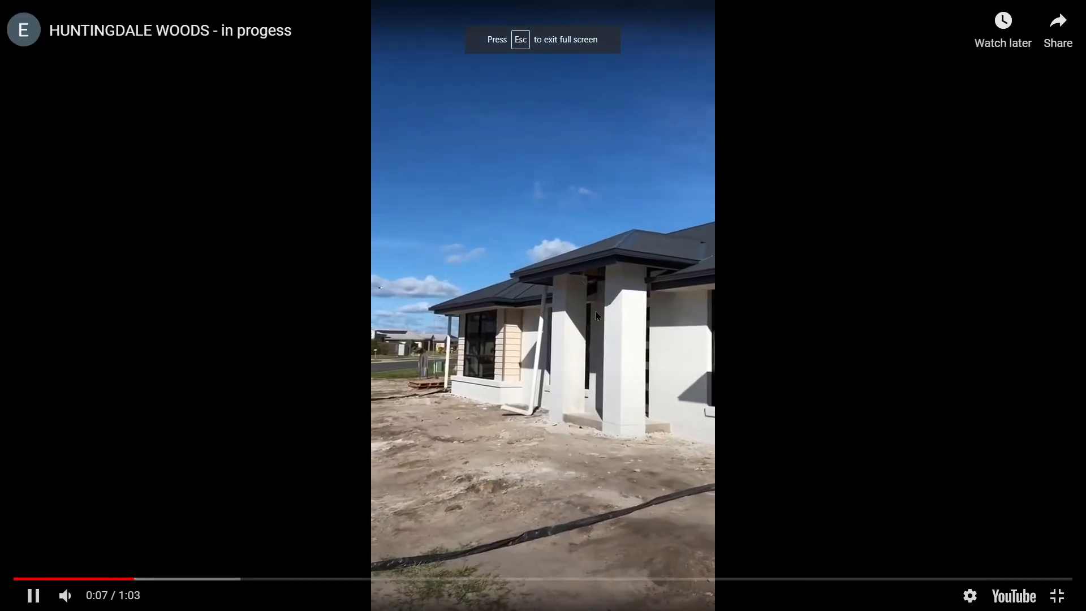
{"action": "left_click", "coordinate": [1060, 606]}
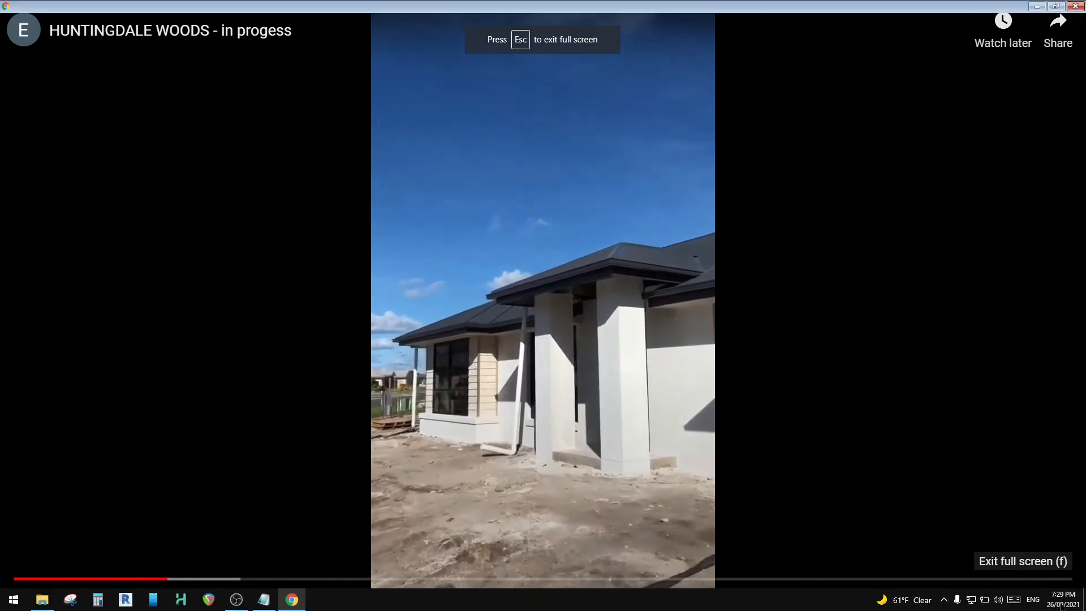
{"action": "scroll", "coordinate": [530, 370], "scroll_direction": "down", "scroll_amount": 3}
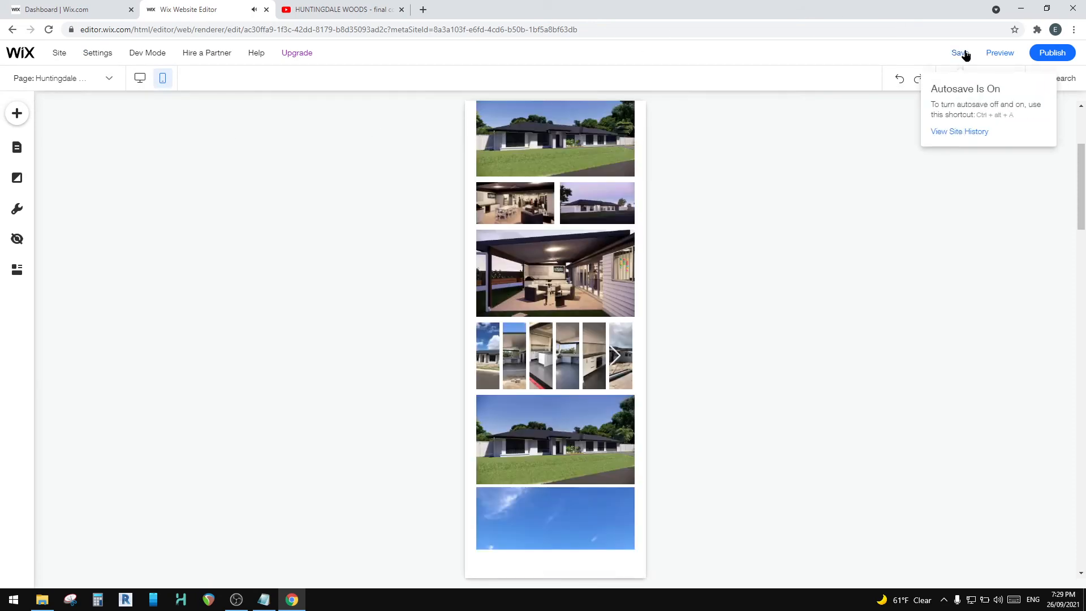
Step: Save and publish the site, then open the live website
{"action": "left_click", "coordinate": [963, 52]}
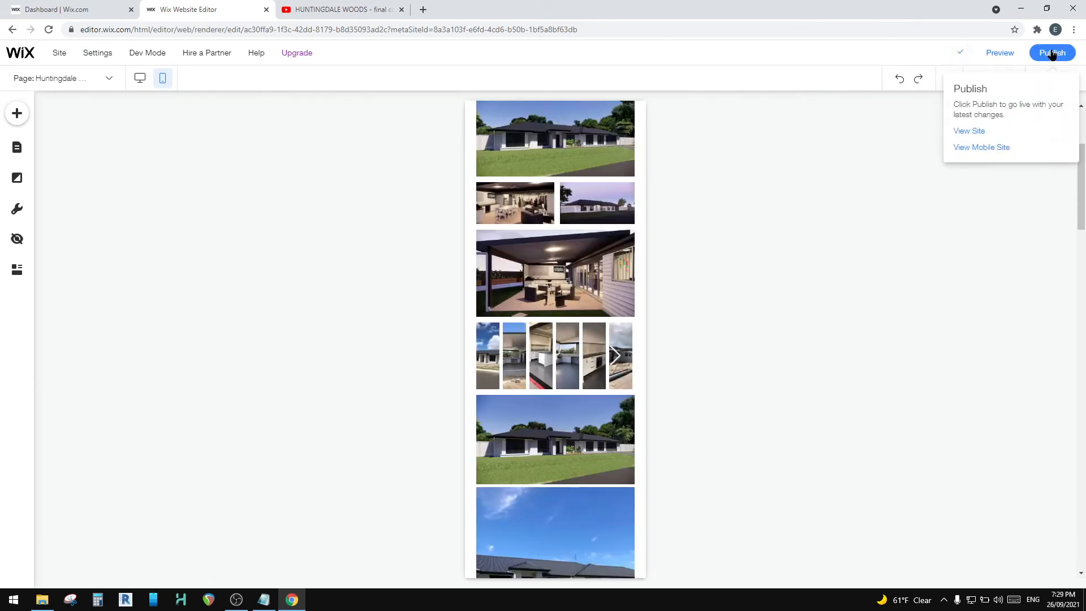
{"action": "left_click", "coordinate": [1050, 52]}
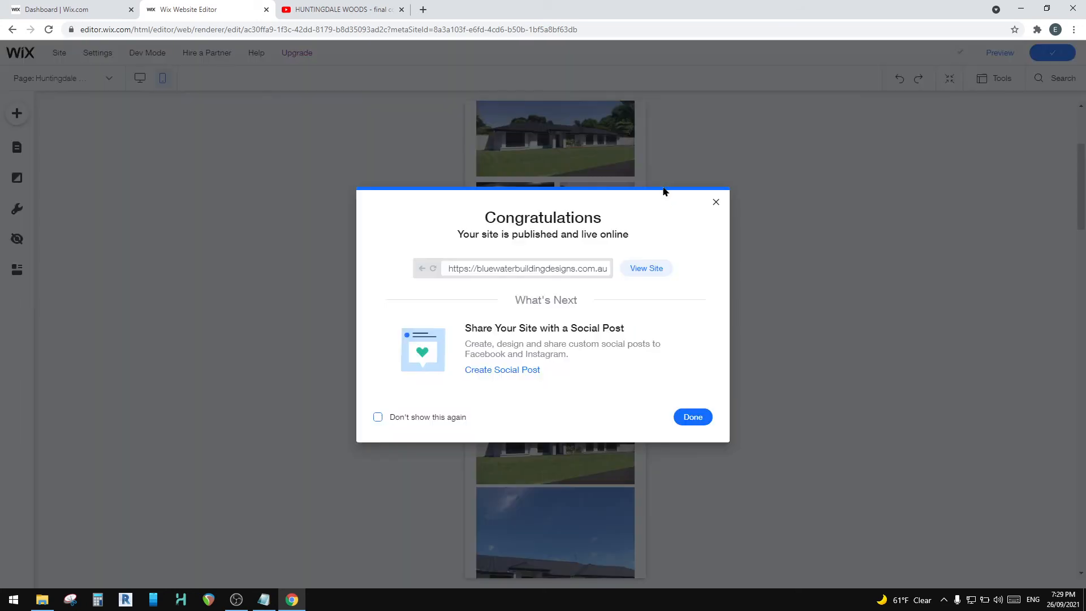
{"action": "left_click", "coordinate": [648, 268]}
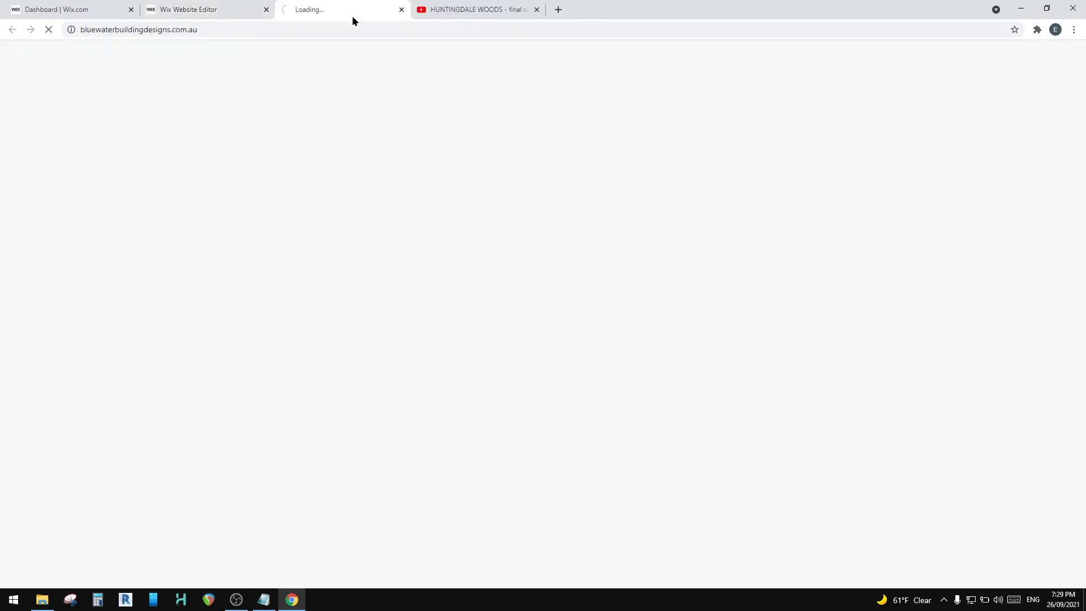
Step: Close the YouTube page and check the New Homes page on the live site, including its submenu and project tiles
{"action": "left_click", "coordinate": [433, 5]}
{"action": "left_click", "coordinate": [537, 10]}
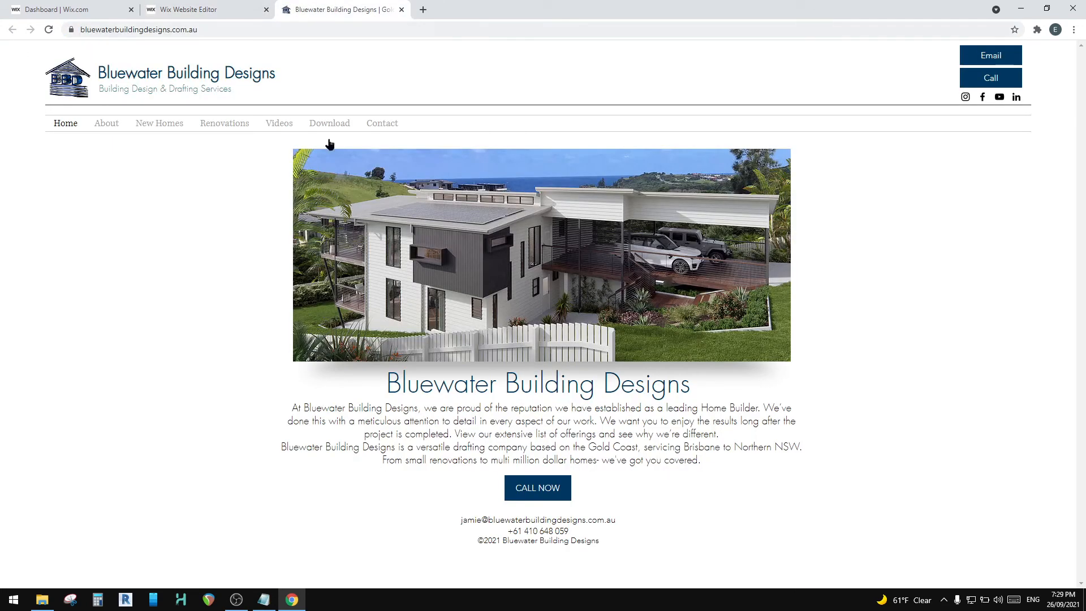
{"action": "mouse_move", "coordinate": [215, 130]}
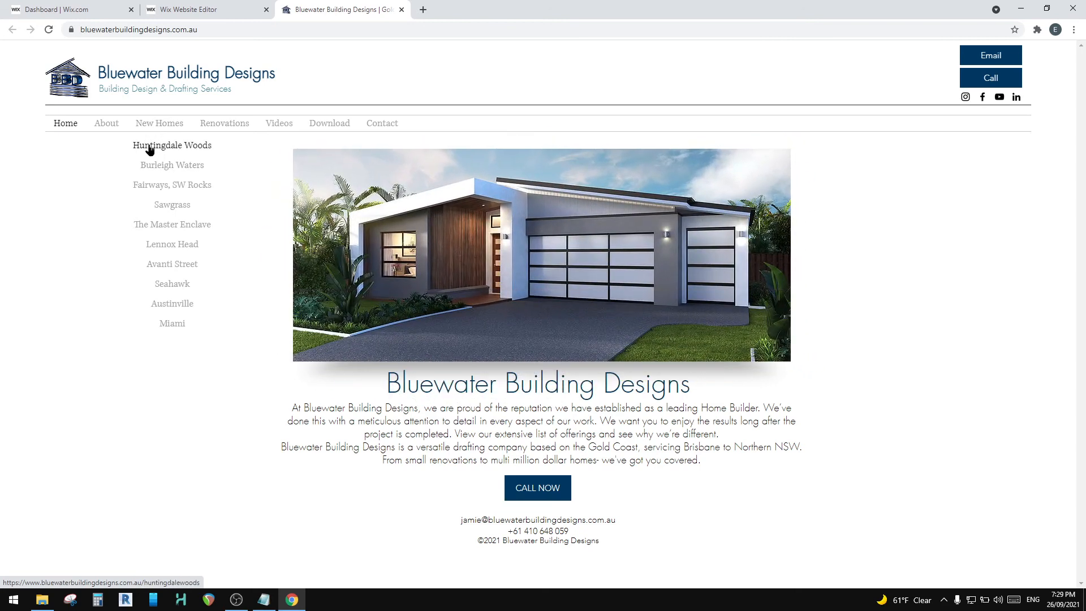
{"action": "left_click", "coordinate": [161, 126]}
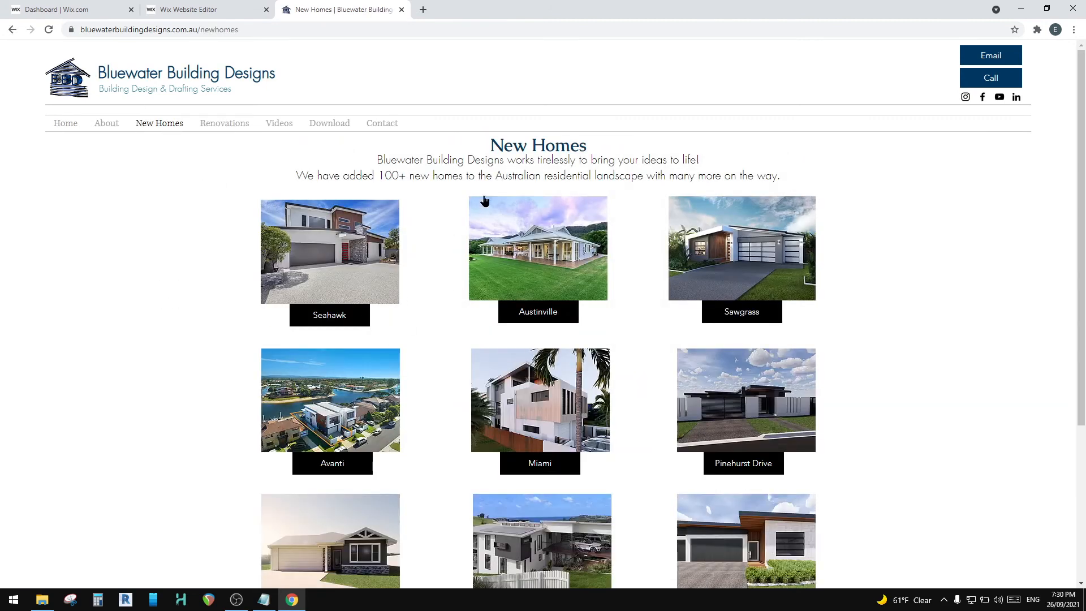
{"action": "scroll", "coordinate": [364, 258], "scroll_direction": "down", "scroll_amount": 4}
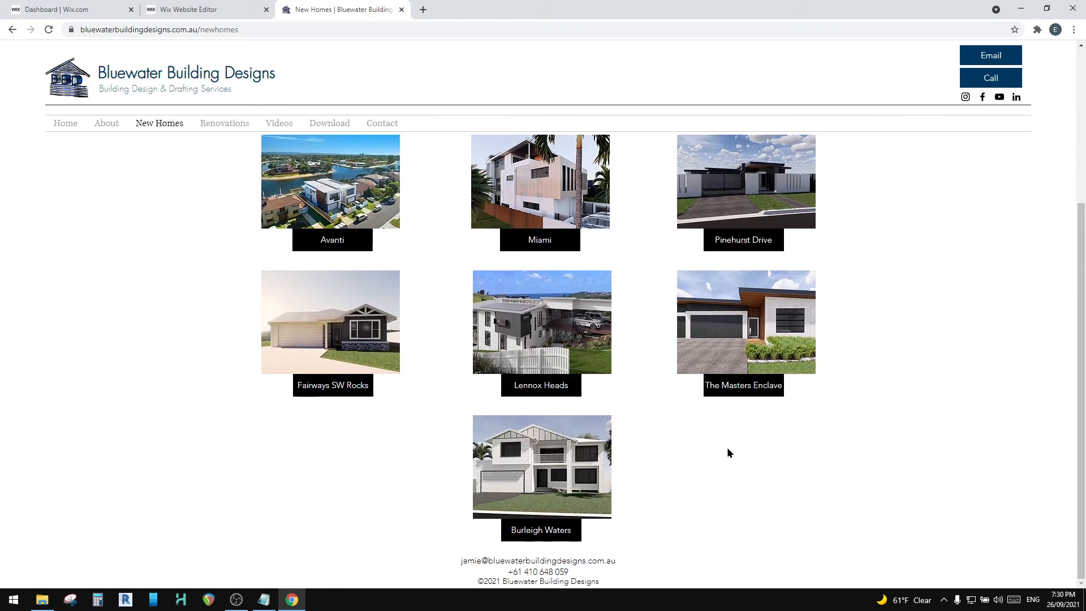
{"action": "left_click", "coordinate": [169, 124]}
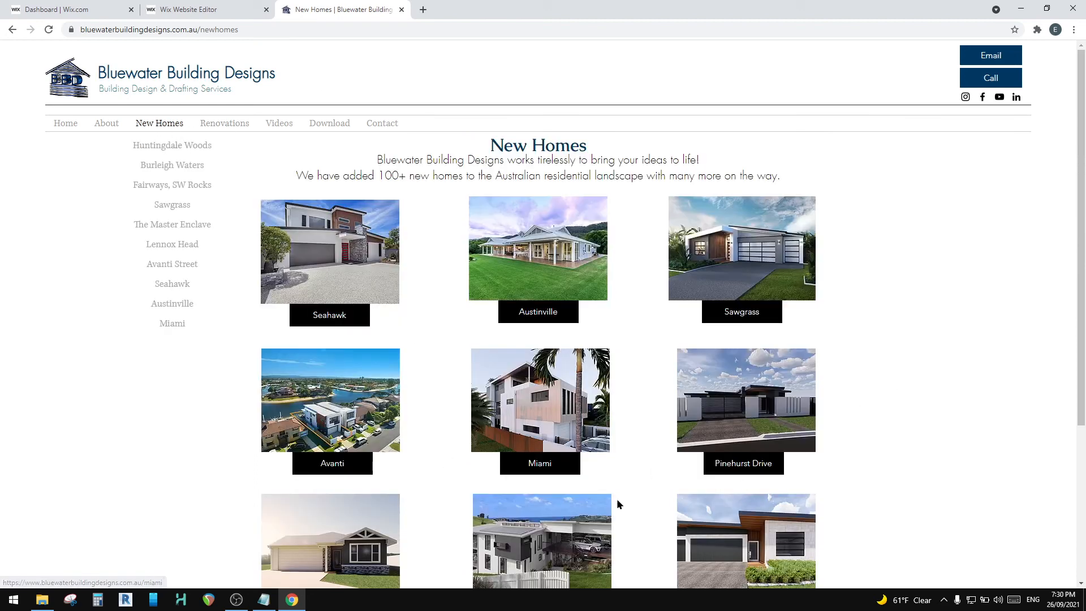
{"action": "mouse_move", "coordinate": [152, 123]}
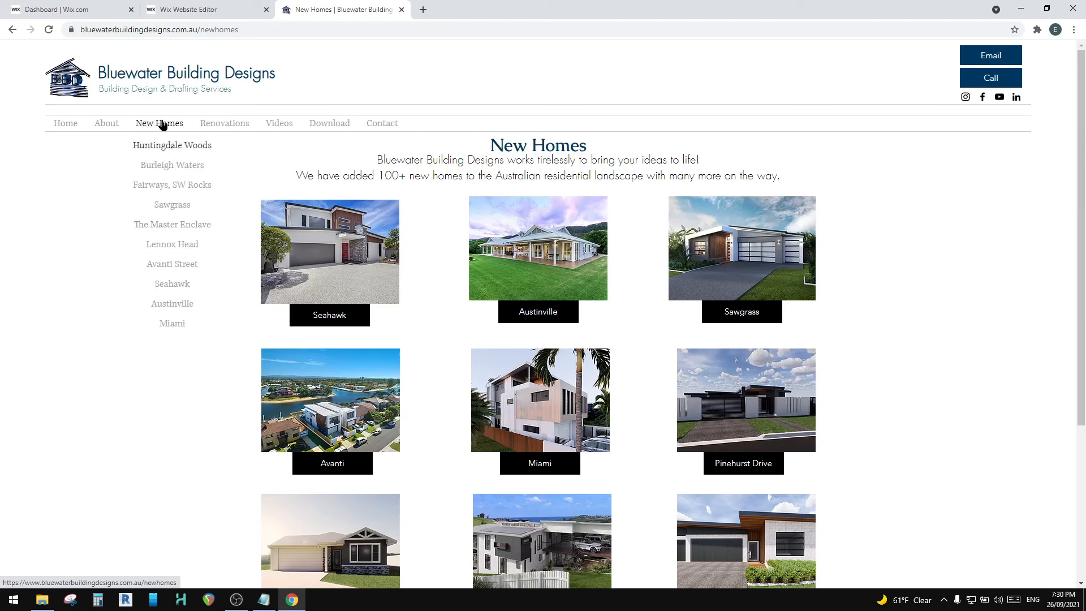
{"action": "scroll", "coordinate": [629, 428], "scroll_direction": "down", "scroll_amount": 3}
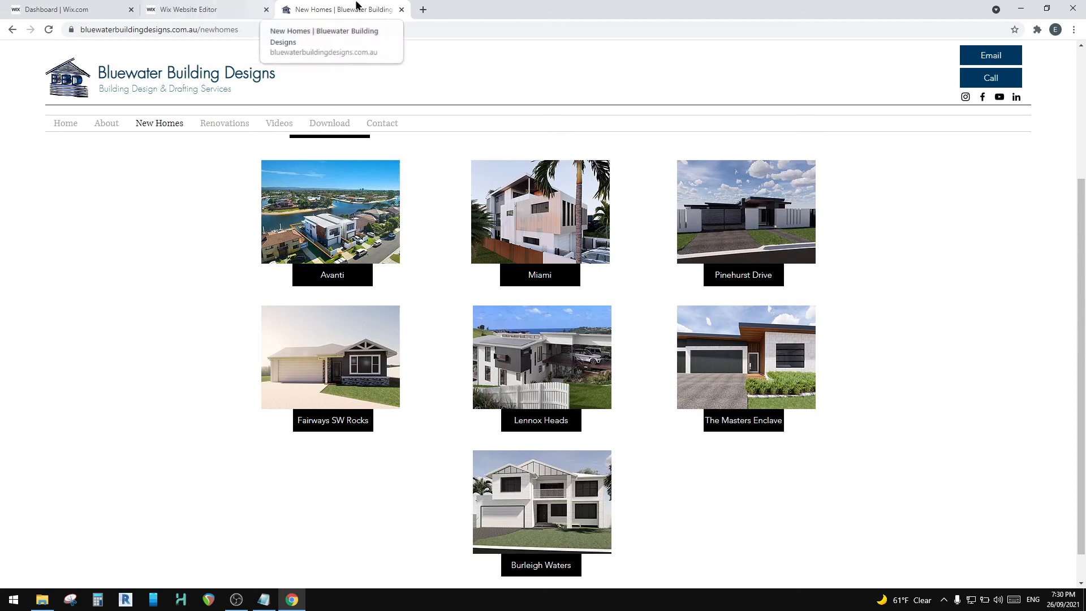
Step: Close the live site, dismiss the publishing message and open the New Homes page in the desktop editor
{"action": "left_click", "coordinate": [402, 10]}
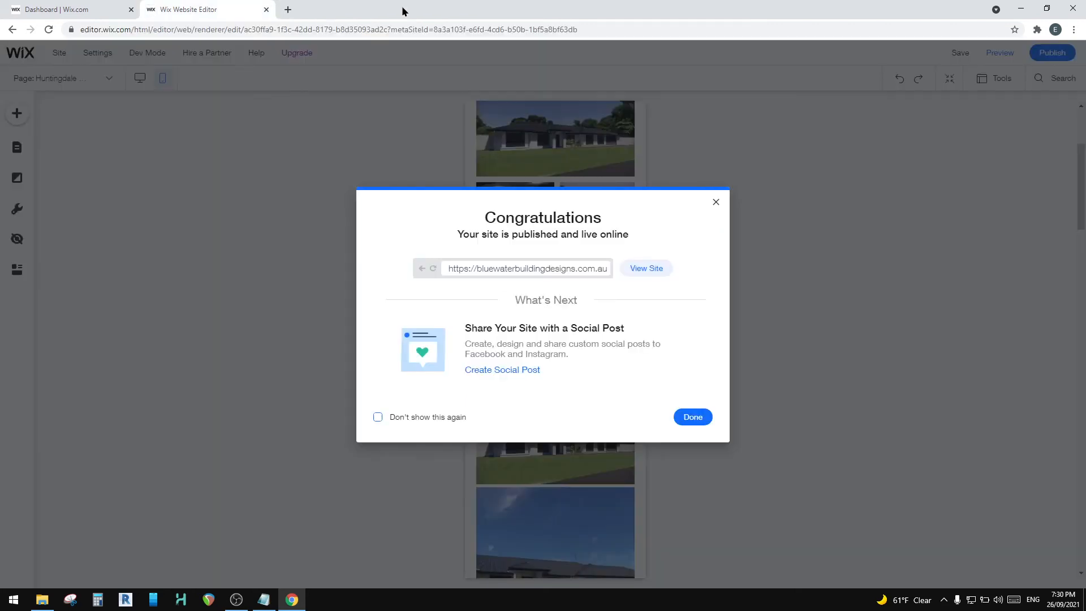
{"action": "left_click", "coordinate": [677, 418]}
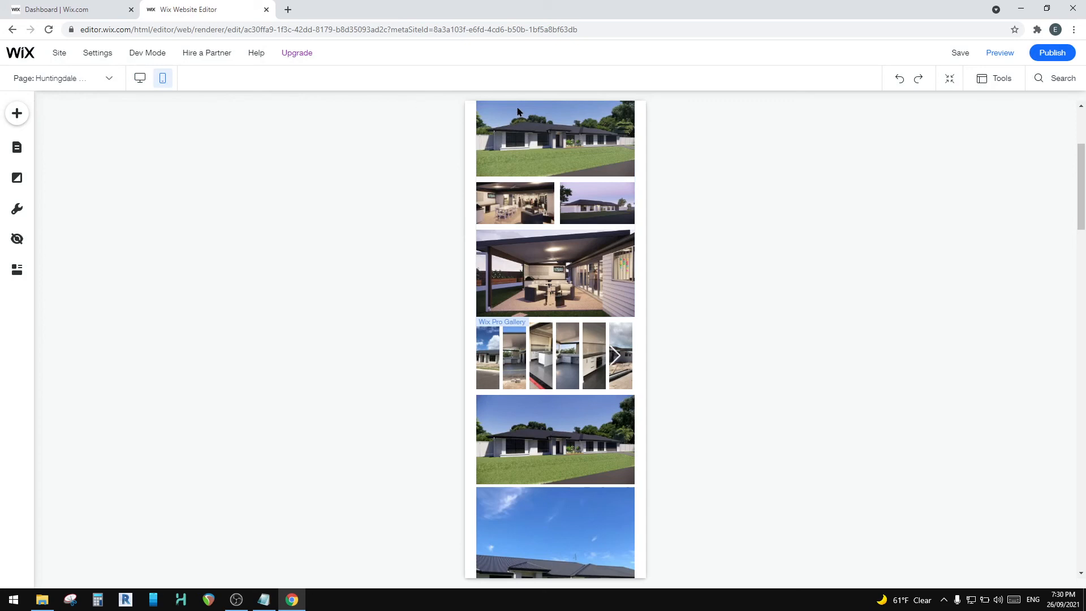
{"action": "left_click", "coordinate": [144, 76]}
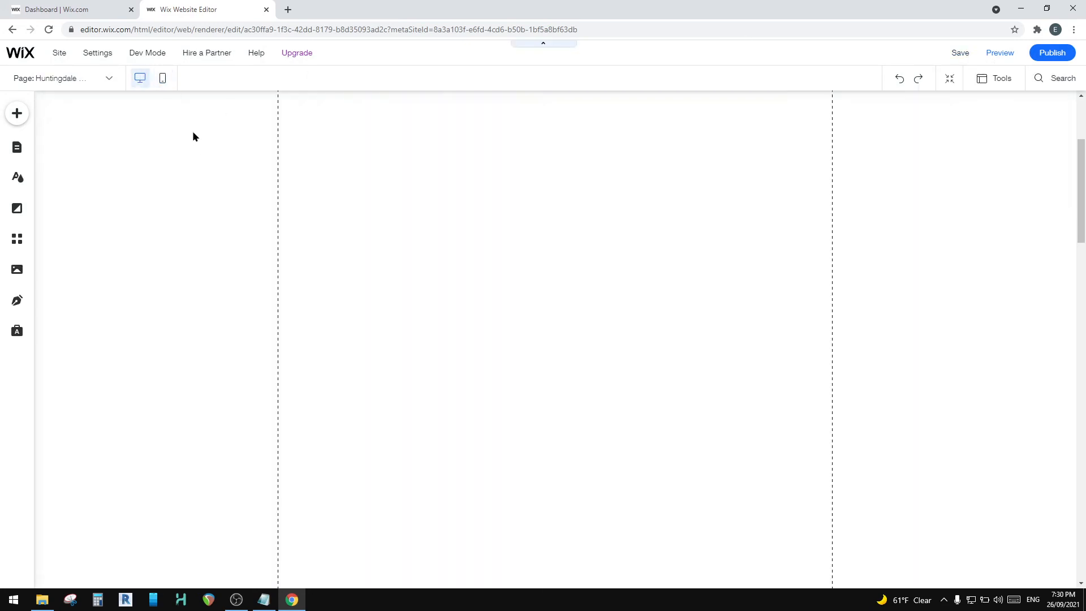
{"action": "scroll", "coordinate": [436, 359], "scroll_direction": "up", "scroll_amount": 4}
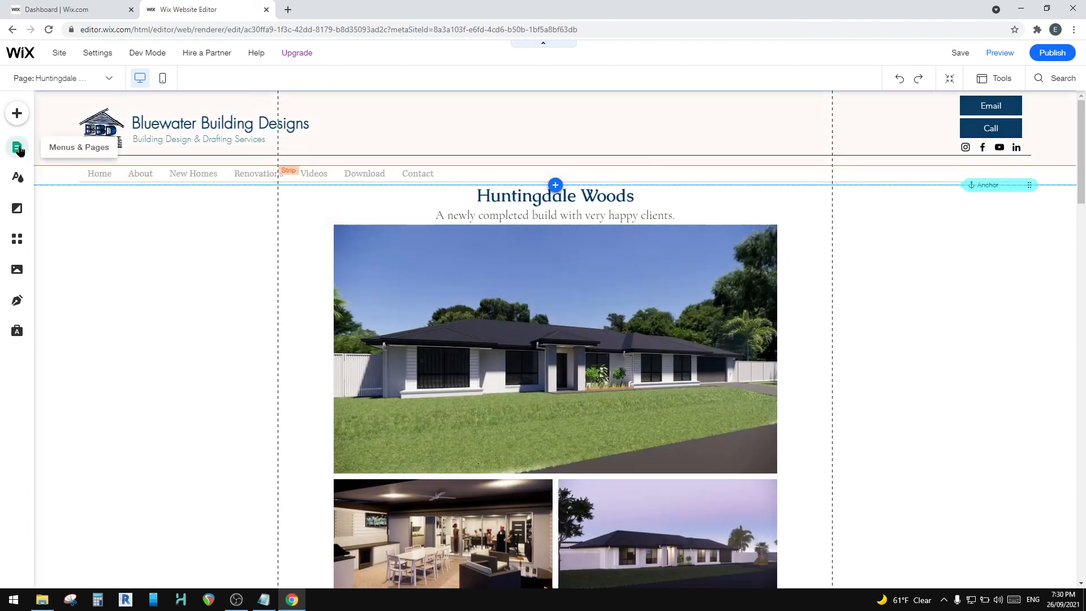
{"action": "left_click", "coordinate": [17, 147]}
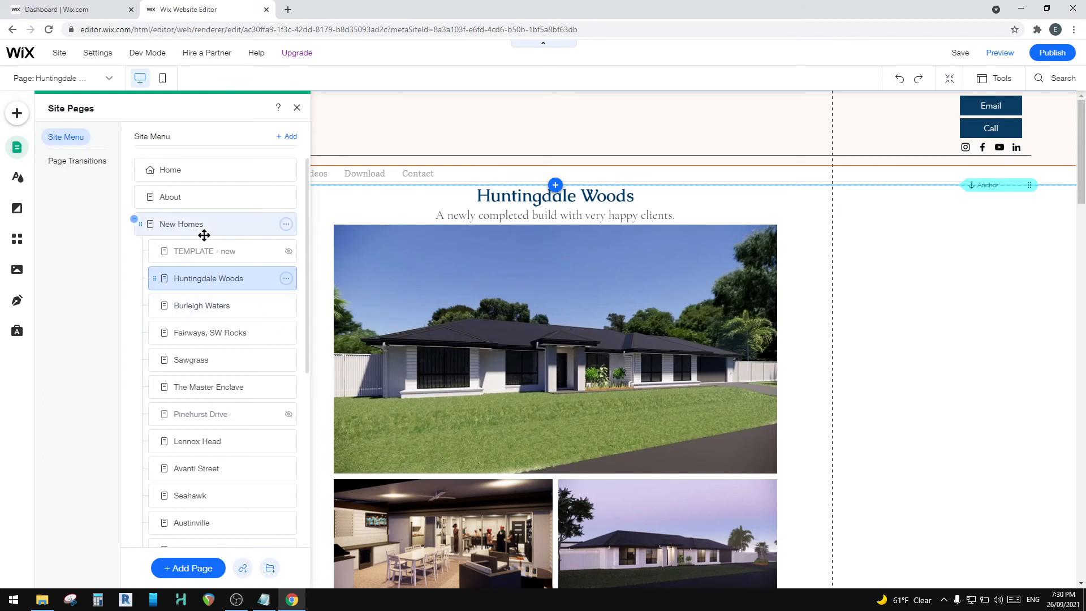
{"action": "left_click", "coordinate": [181, 224]}
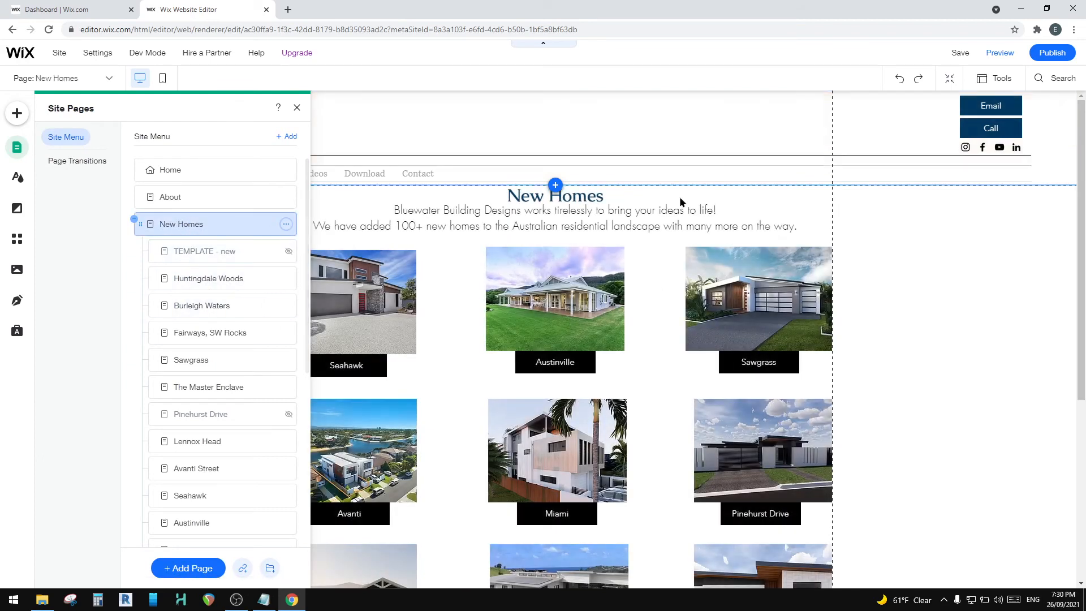
Step: Move the Burleigh Waters image and button left of centre in the last row and place a duplicate of both to their right
{"action": "scroll", "coordinate": [626, 323], "scroll_direction": "down", "scroll_amount": 5}
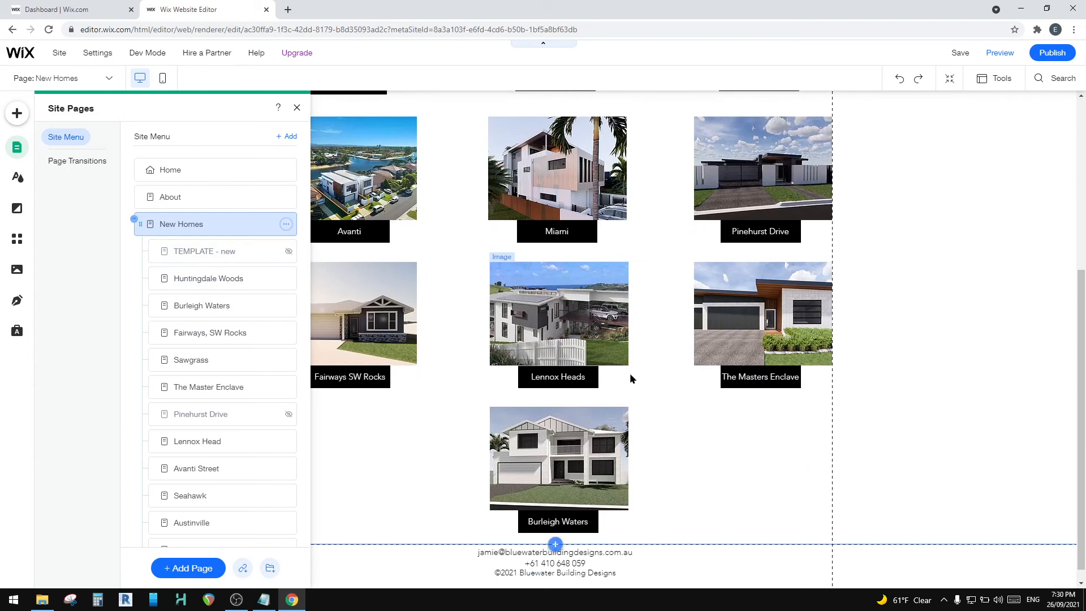
{"action": "left_click", "coordinate": [575, 460]}
{"action": "left_click_drag", "start_coordinate": [591, 450], "coordinate": [484, 459]}
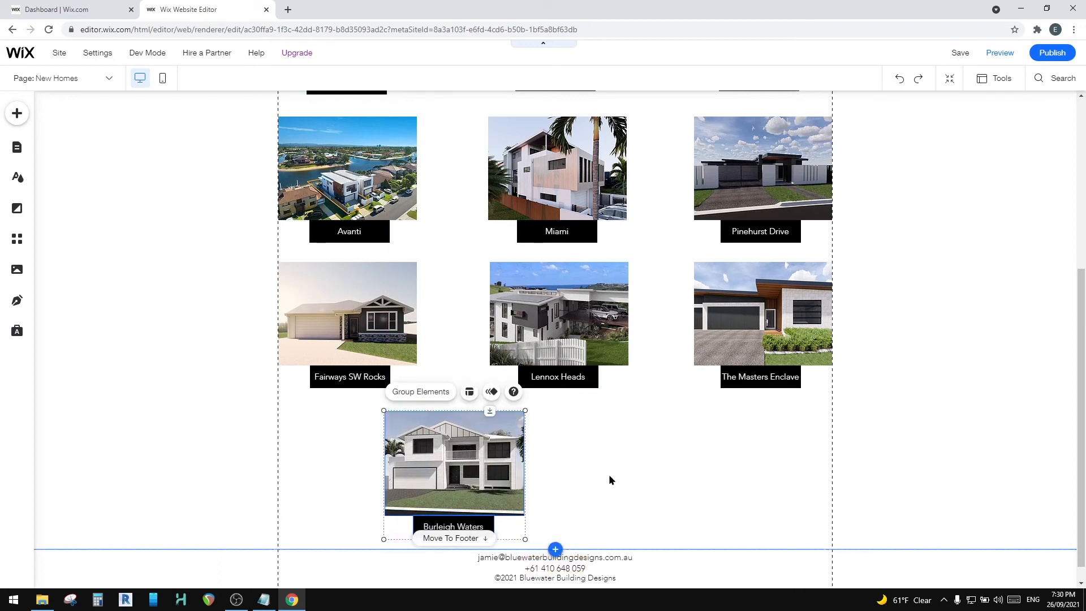
{"action": "right_click", "coordinate": [483, 528]}
{"action": "left_click", "coordinate": [512, 364]}
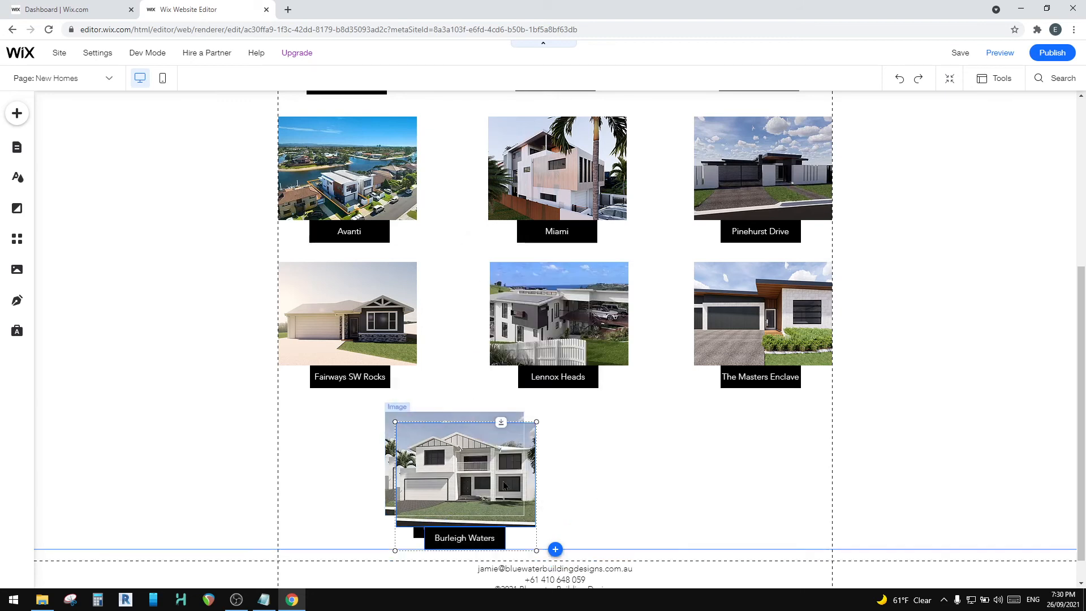
{"action": "left_click_drag", "start_coordinate": [503, 485], "coordinate": [650, 461]}
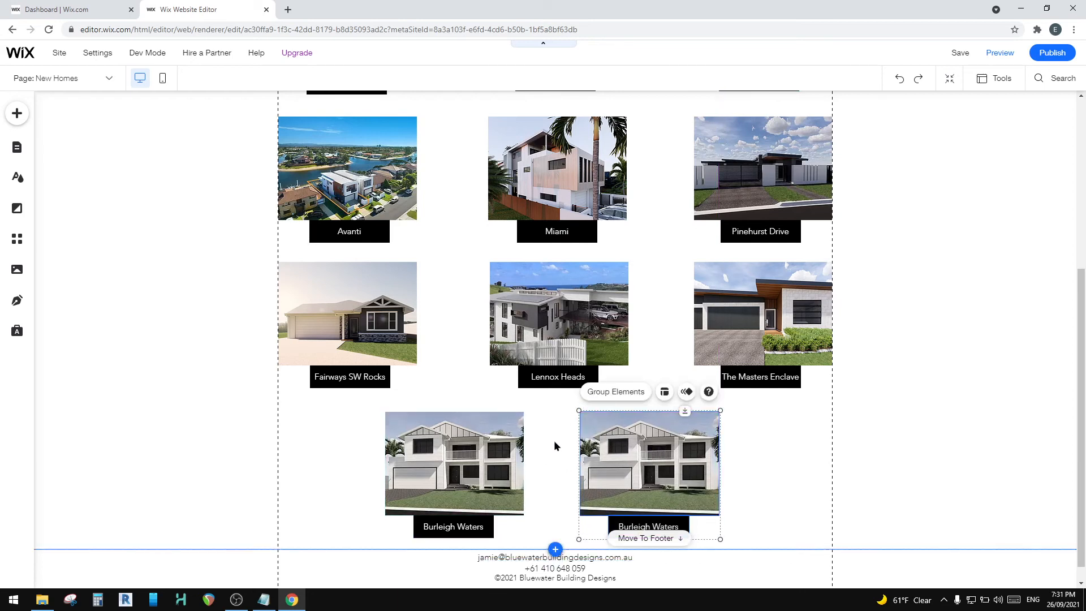
Step: Link the duplicated Burleigh Waters image to the Huntingdale Woods page, opening in the current window
{"action": "scroll", "coordinate": [775, 482], "scroll_direction": "down", "scroll_amount": 1}
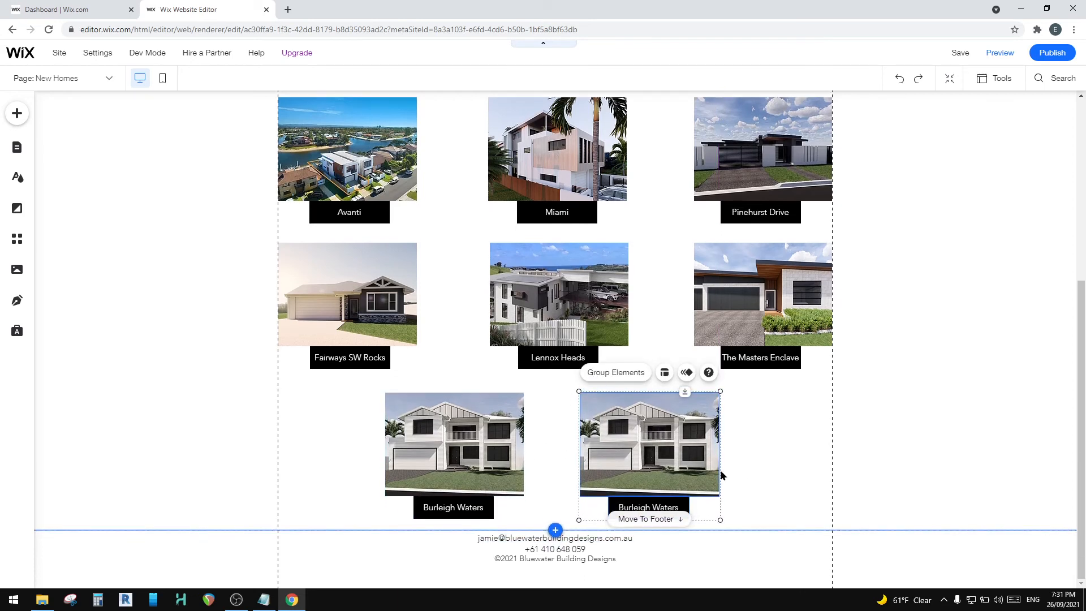
{"action": "left_click", "coordinate": [496, 427]}
{"action": "left_click", "coordinate": [666, 424]}
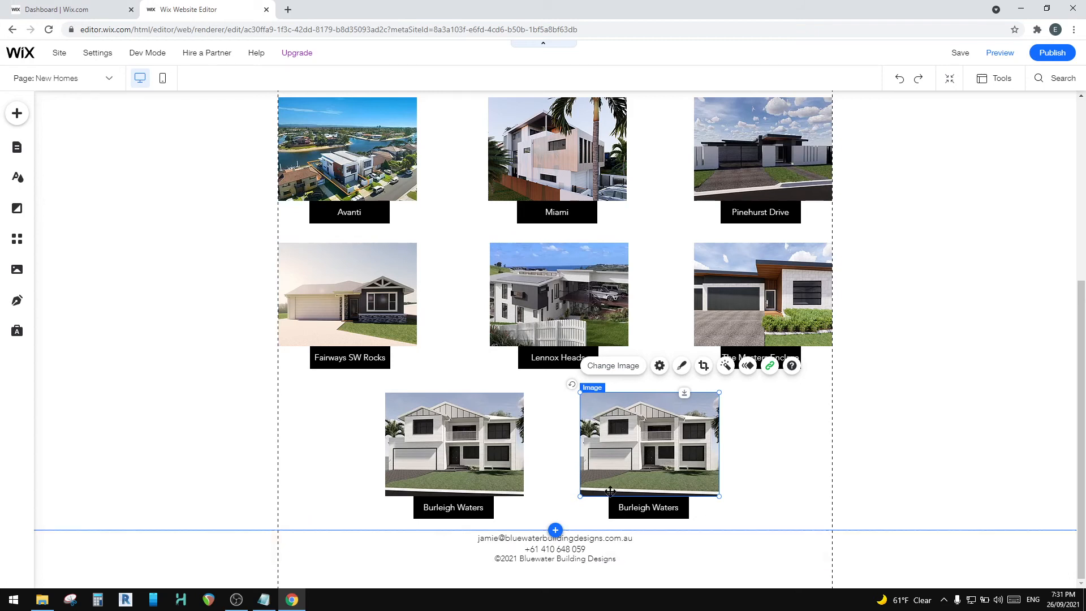
{"action": "left_click", "coordinate": [769, 367]}
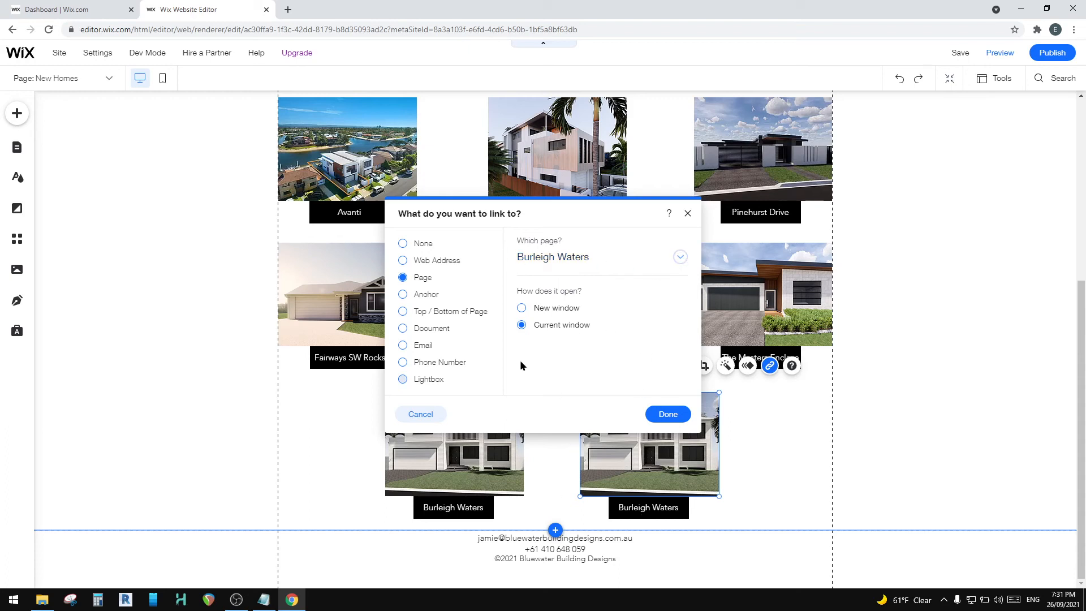
{"action": "left_click", "coordinate": [679, 258]}
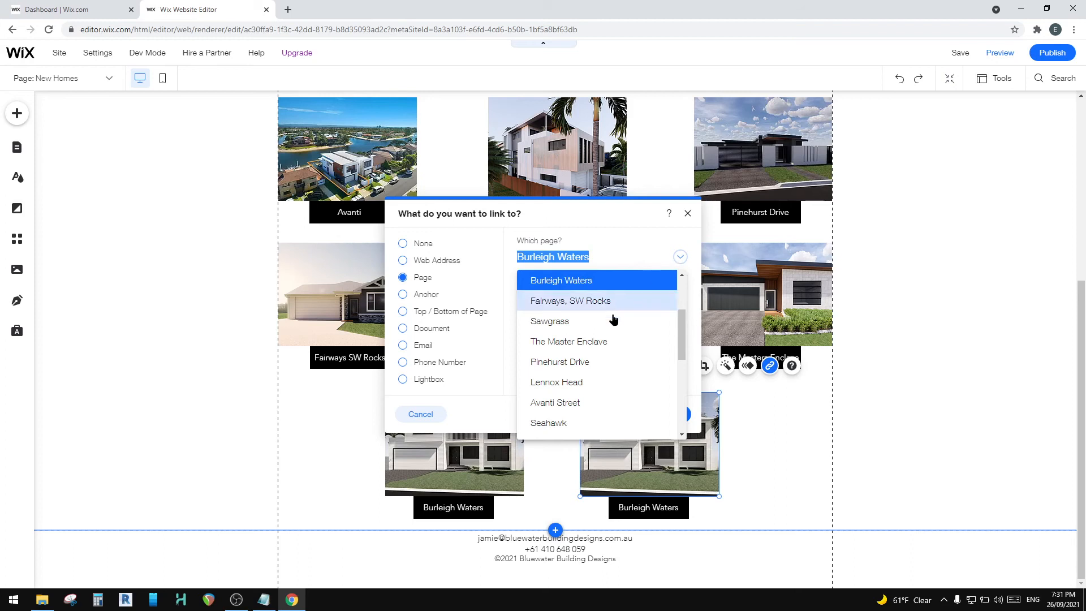
{"action": "scroll", "coordinate": [605, 339], "scroll_direction": "up", "scroll_amount": 3}
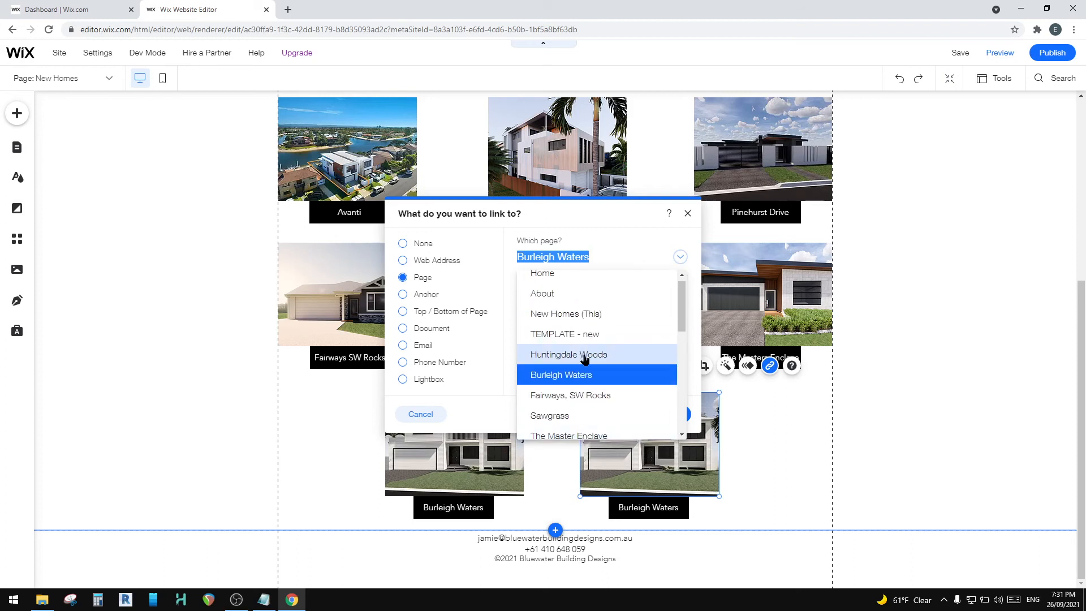
{"action": "left_click", "coordinate": [581, 355]}
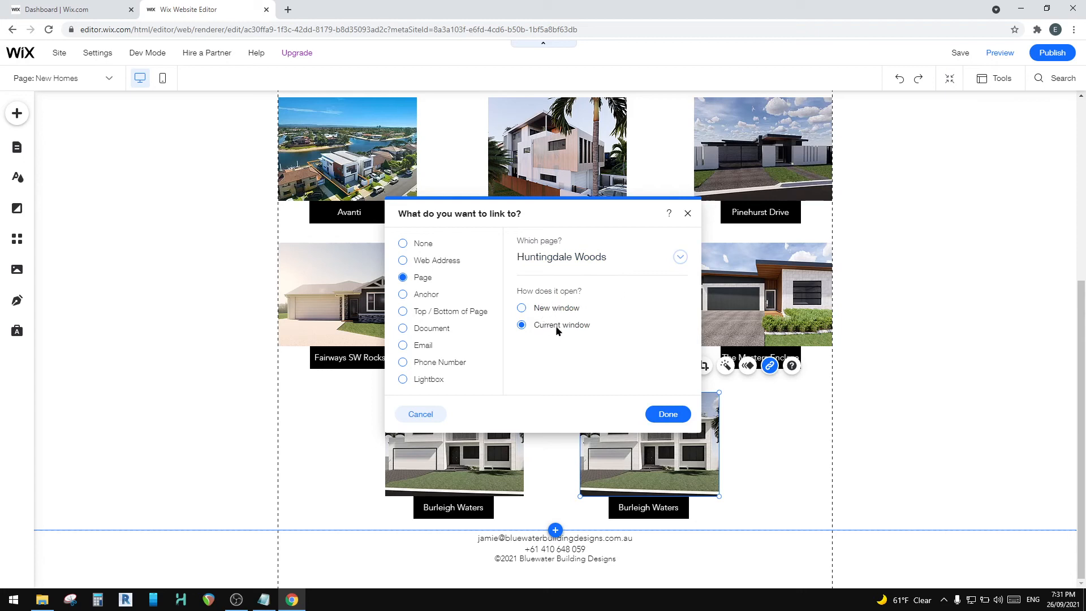
{"action": "left_click", "coordinate": [666, 416]}
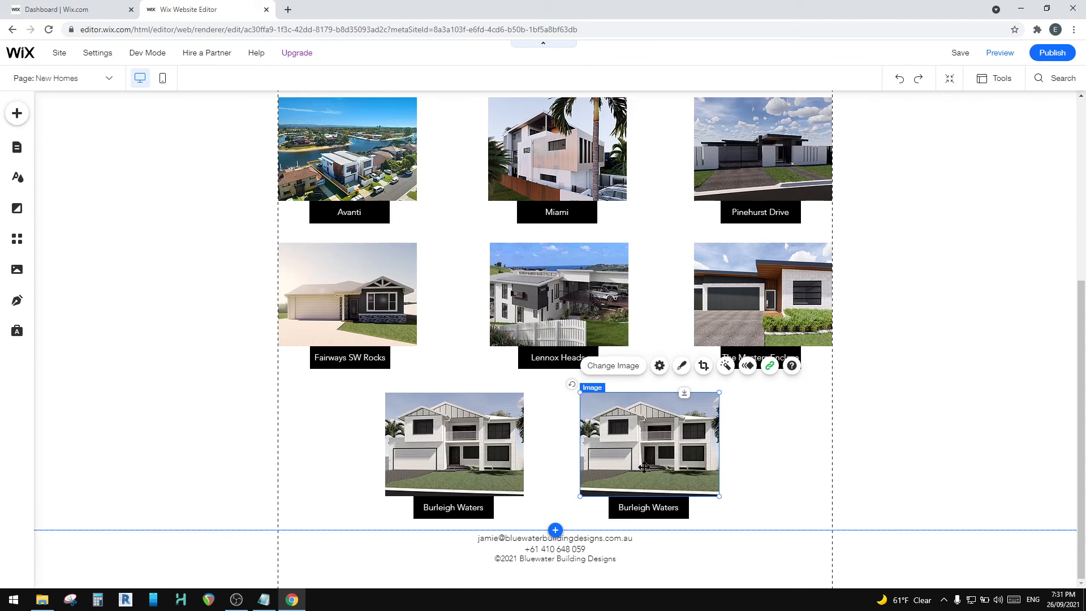
{"action": "left_click", "coordinate": [613, 366]}
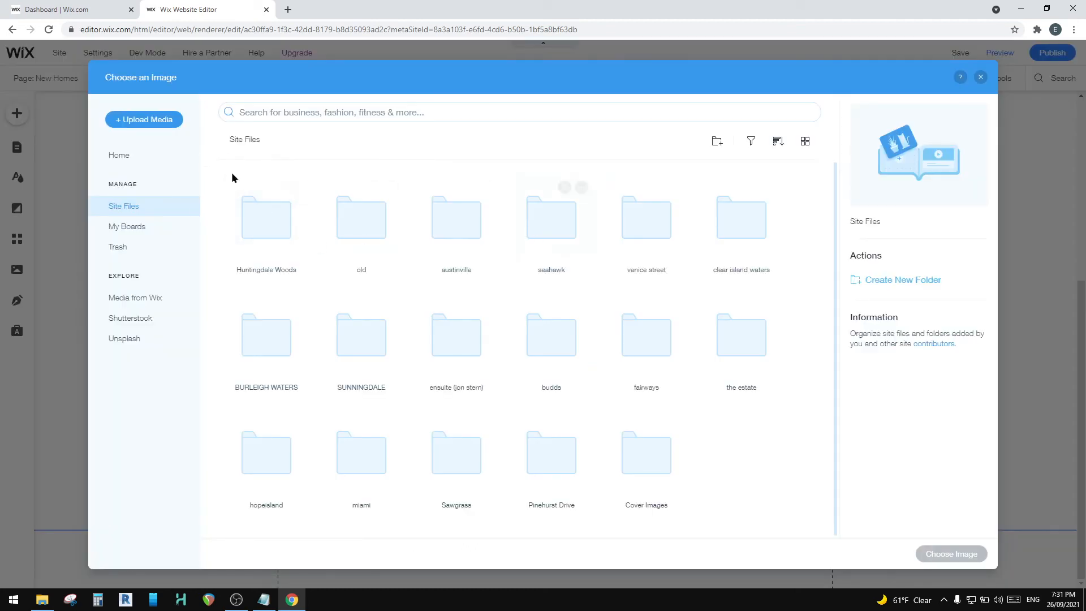
{"action": "double_click", "coordinate": [279, 223]}
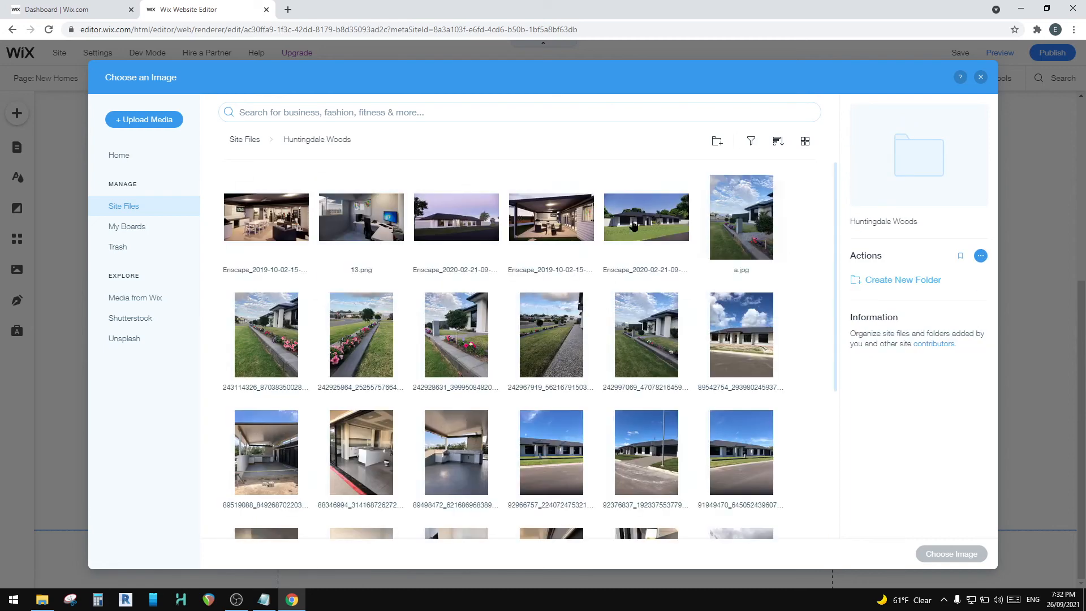
{"action": "scroll", "coordinate": [362, 220], "scroll_direction": "down", "scroll_amount": 3}
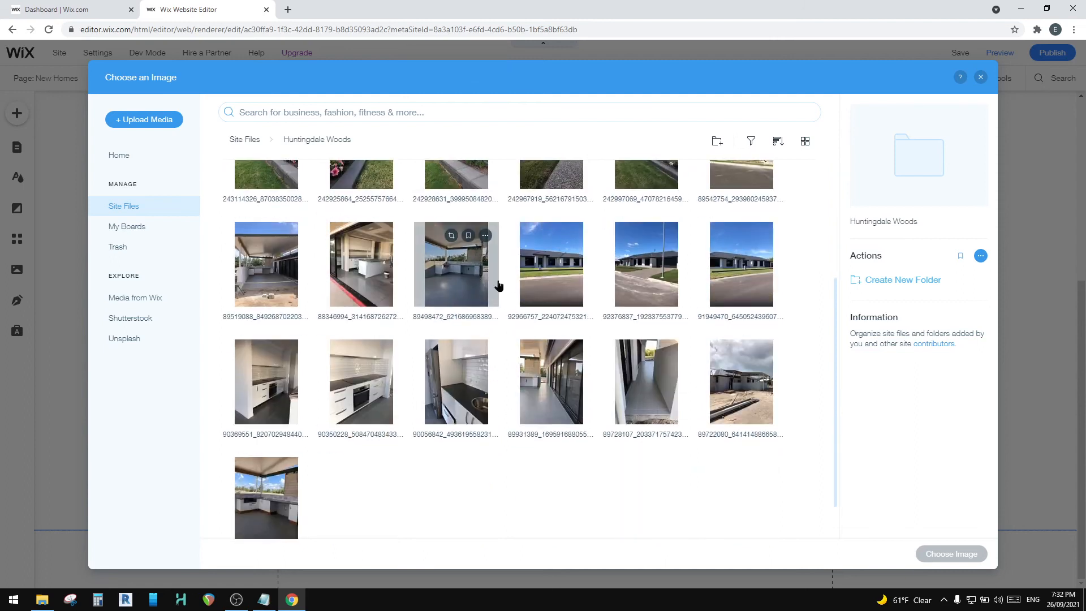
{"action": "scroll", "coordinate": [449, 359], "scroll_direction": "up", "scroll_amount": 3}
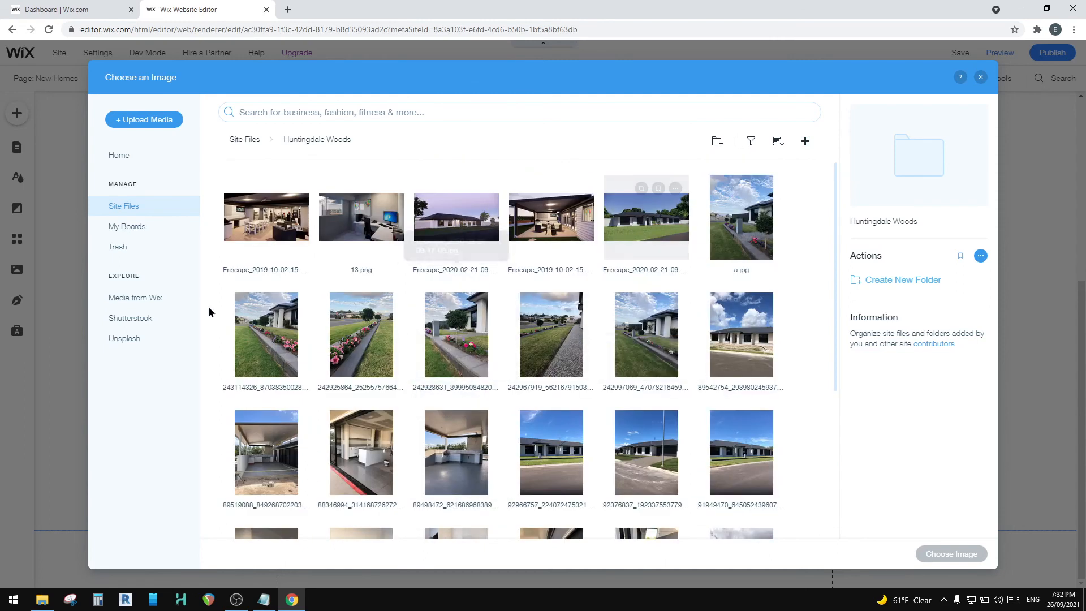
{"action": "double_click", "coordinate": [642, 216]}
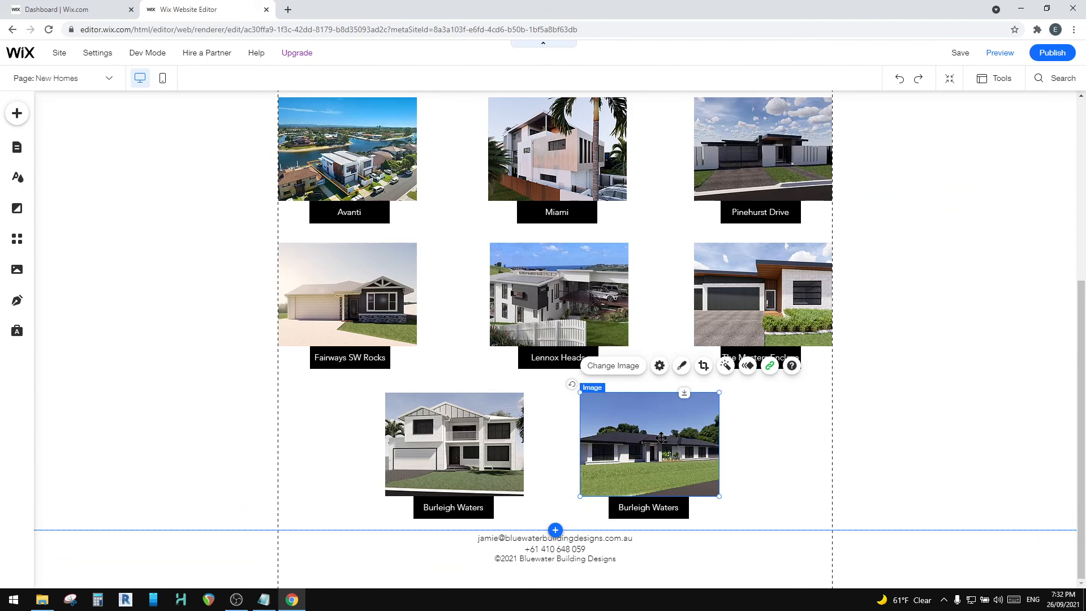
{"action": "left_click", "coordinate": [617, 366]}
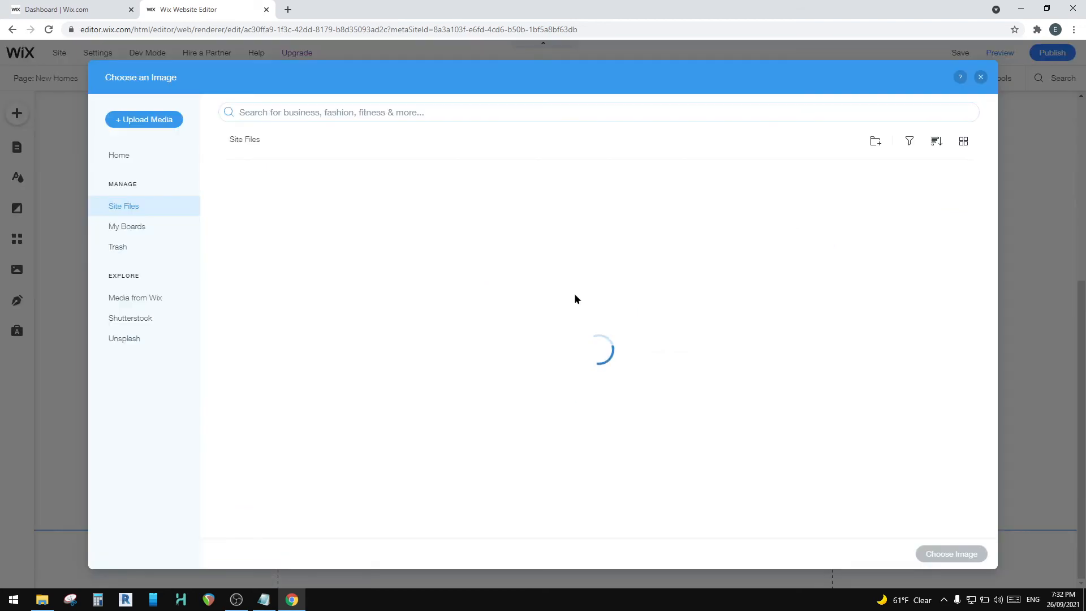
{"action": "left_click", "coordinate": [651, 224]}
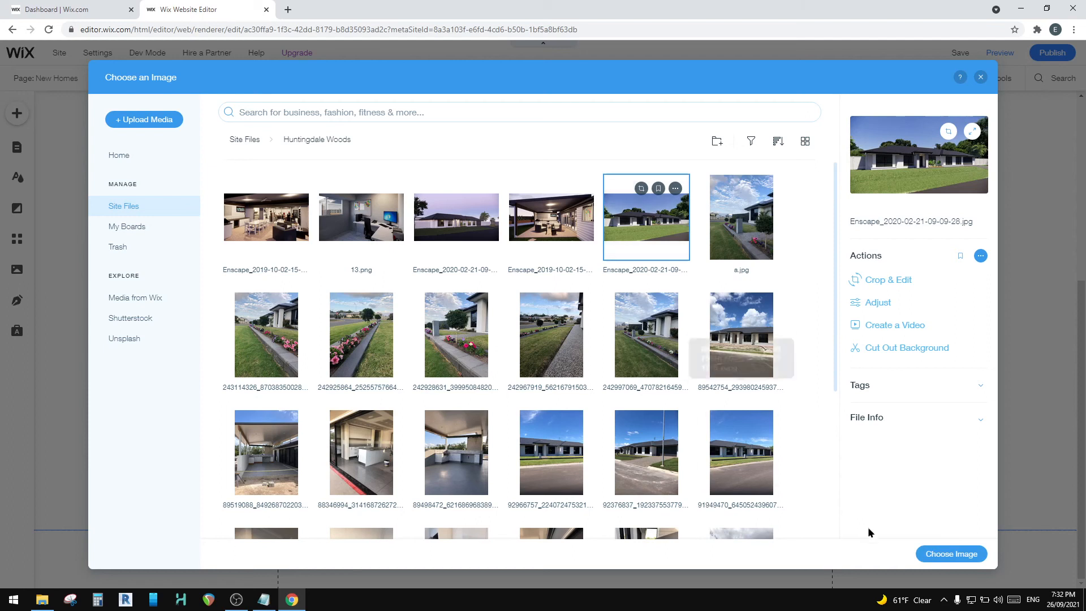
{"action": "left_click", "coordinate": [981, 77]}
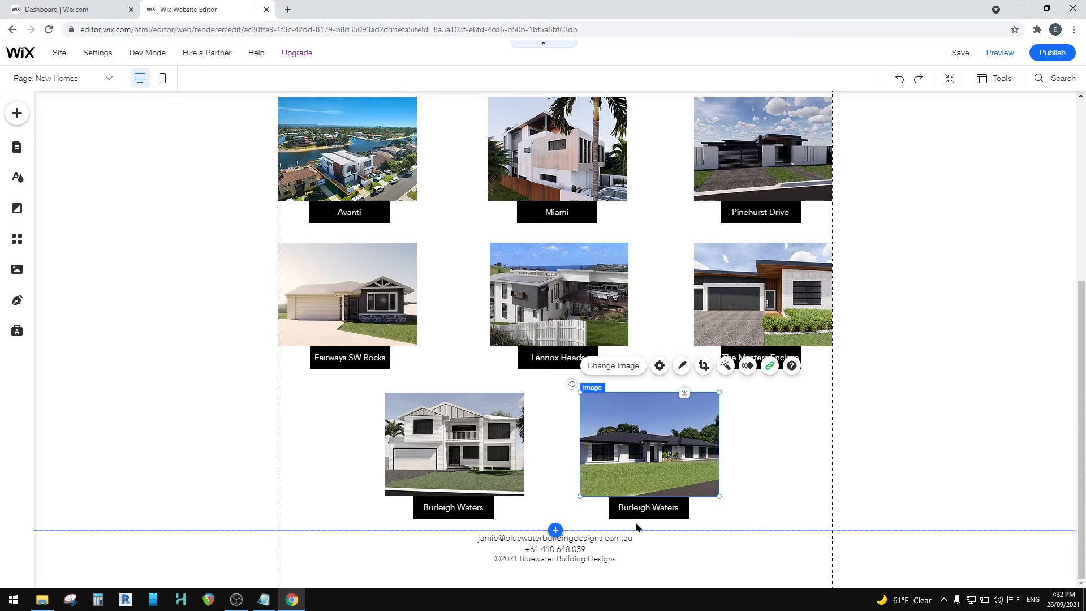
Step: Change the duplicated Burleigh Waters button's text to Huntingdale Woods and check the name against the Notepad note
{"action": "left_click", "coordinate": [655, 512]}
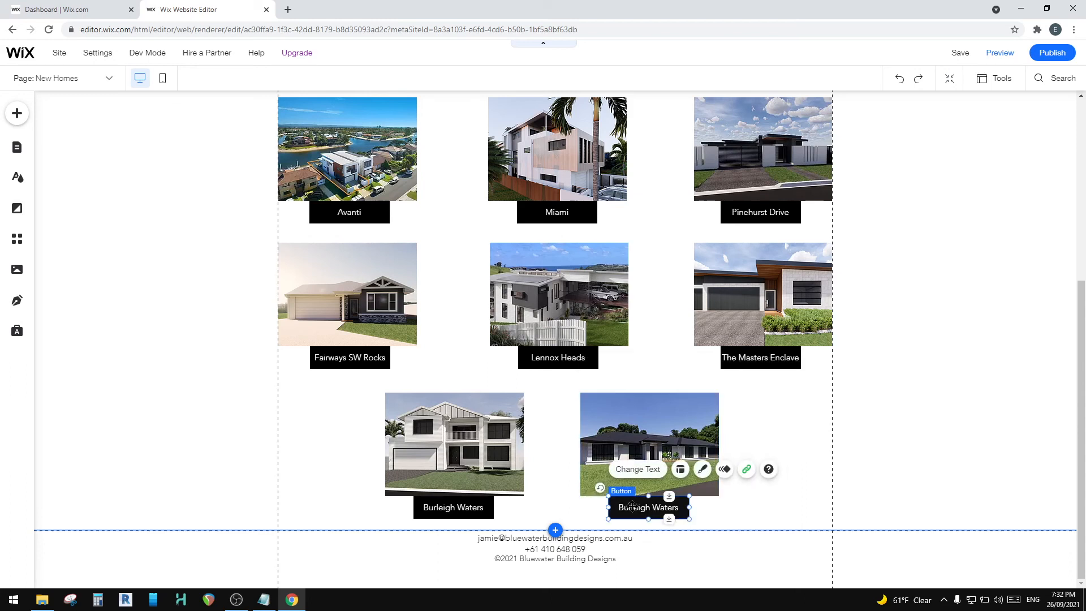
{"action": "left_click", "coordinate": [632, 505]}
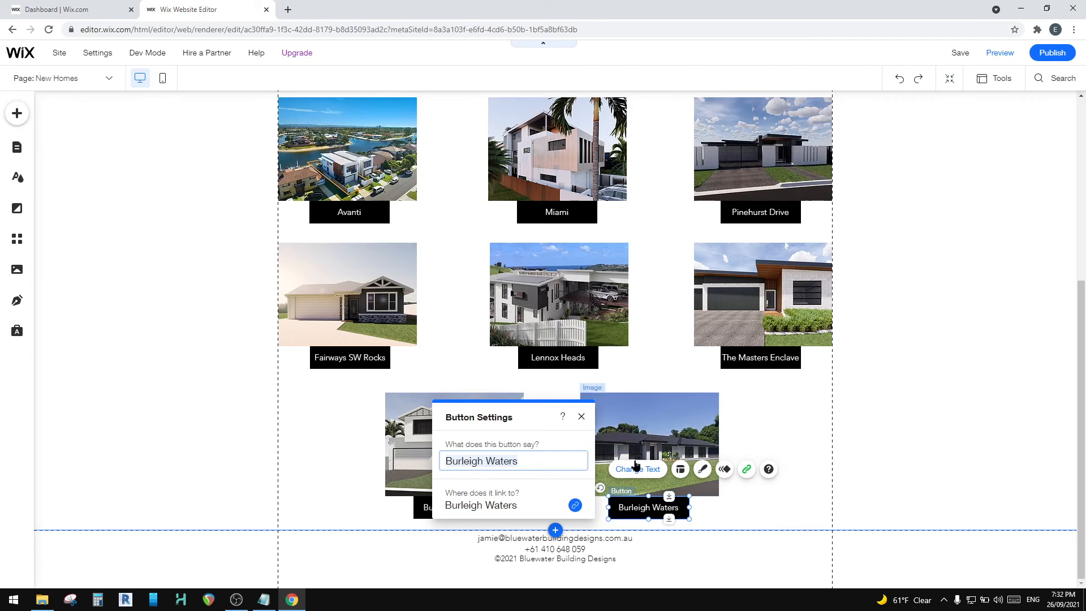
{"action": "left_click", "coordinate": [635, 512]}
{"action": "left_click", "coordinate": [757, 515]}
{"action": "left_click", "coordinate": [649, 507]}
{"action": "left_click", "coordinate": [634, 470]}
{"action": "left_click", "coordinate": [742, 507]}
{"action": "double_click", "coordinate": [632, 507]}
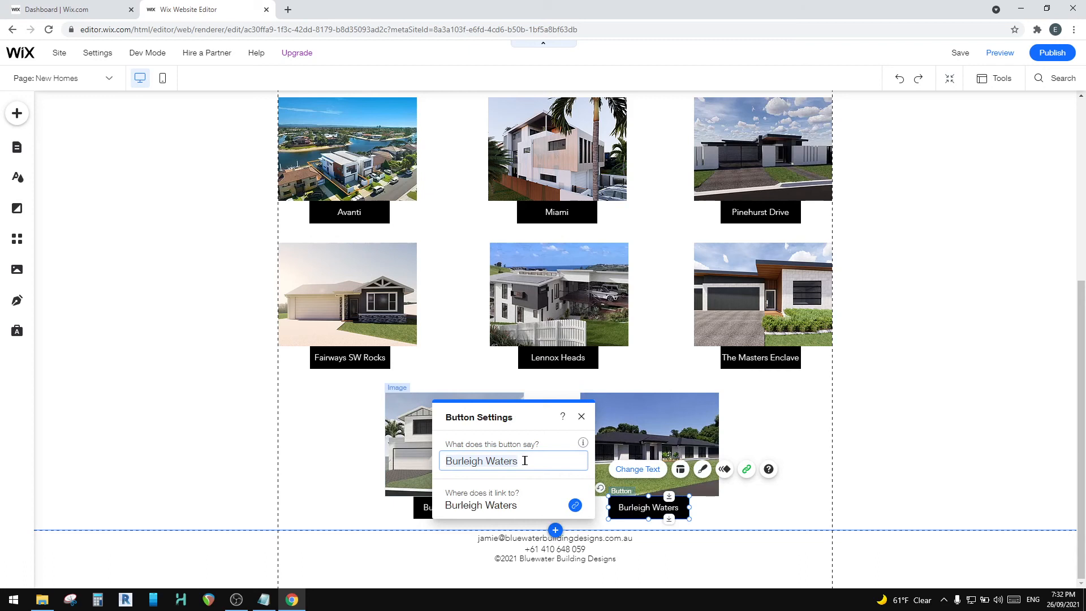
{"action": "type", "text": "Huntingdale Estate"}
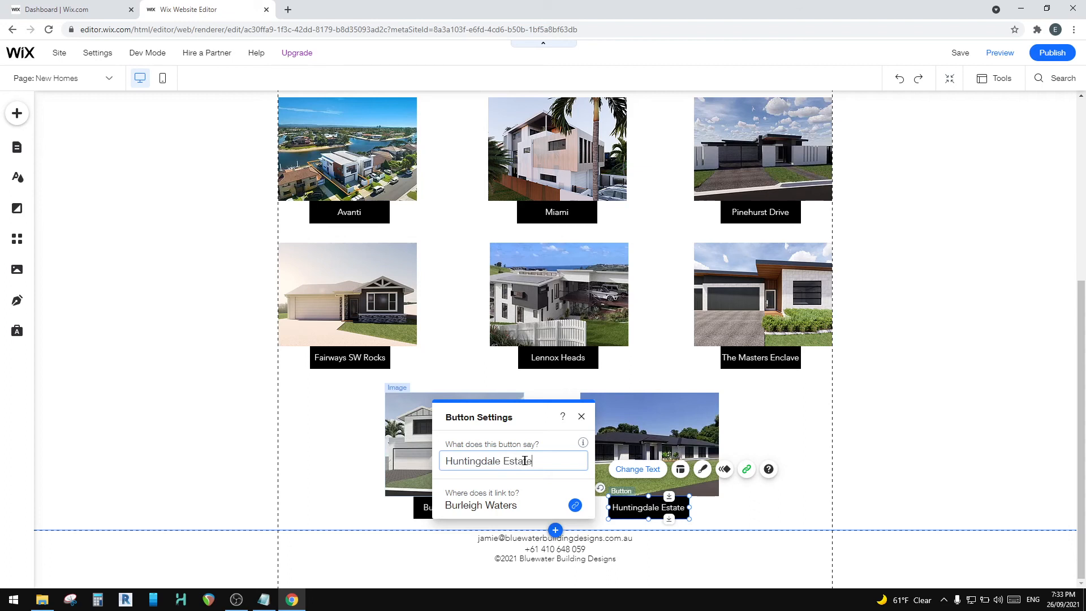
{"action": "key", "text": "BackSpace"}
{"action": "key", "text": "BackSpace"}
{"action": "key", "text": "BackSpace"}
{"action": "key", "text": "BackSpace"}
{"action": "key", "text": "BackSpace"}
{"action": "key", "text": "BackSpace"}
{"action": "type", "text": "Woods"}
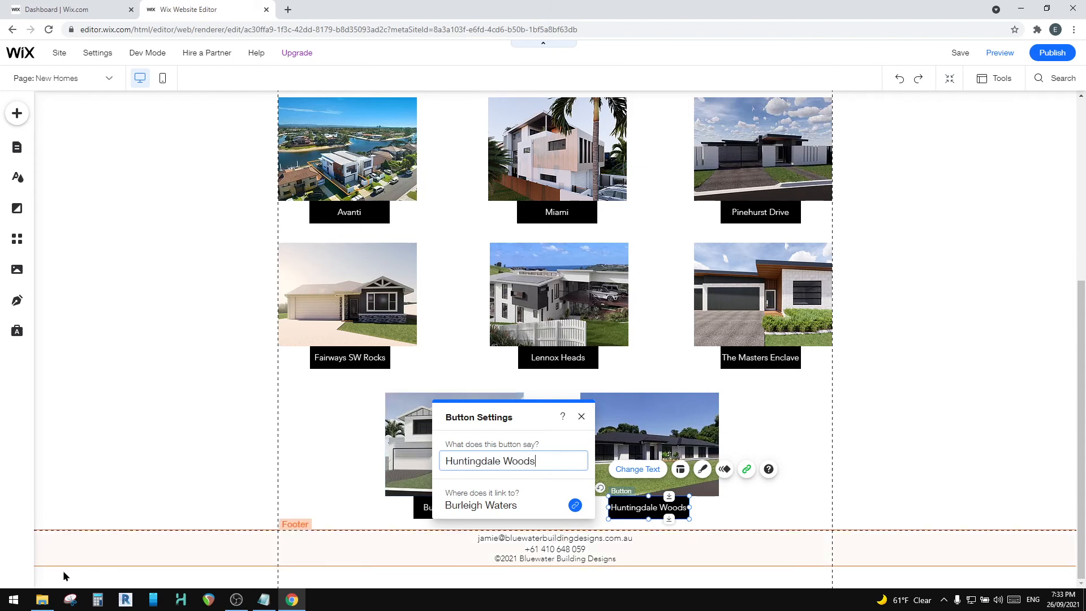
{"action": "left_click", "coordinate": [43, 599]}
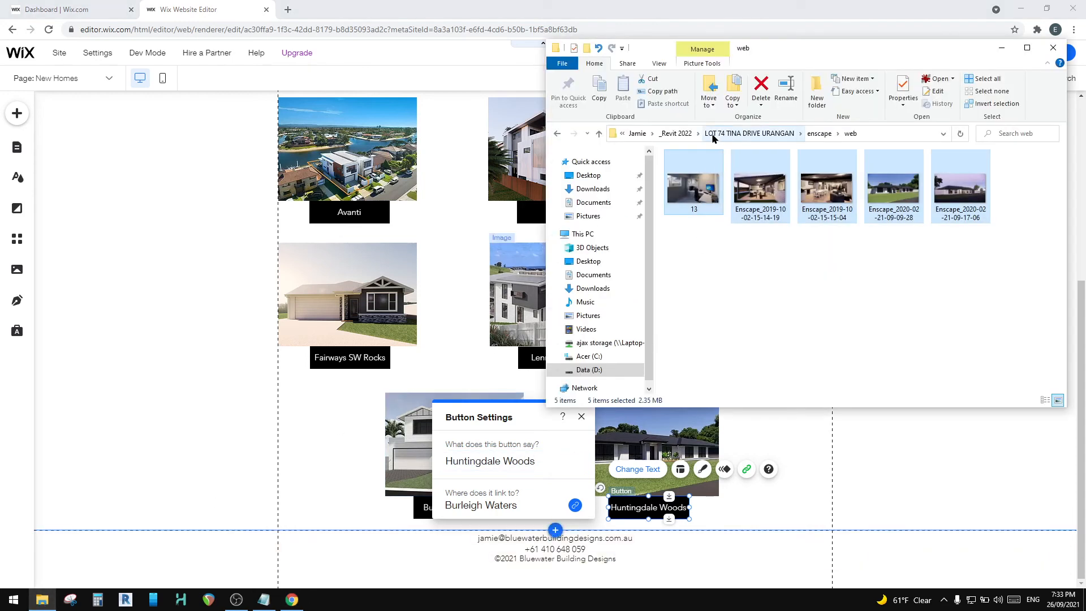
{"action": "left_click", "coordinate": [264, 599]}
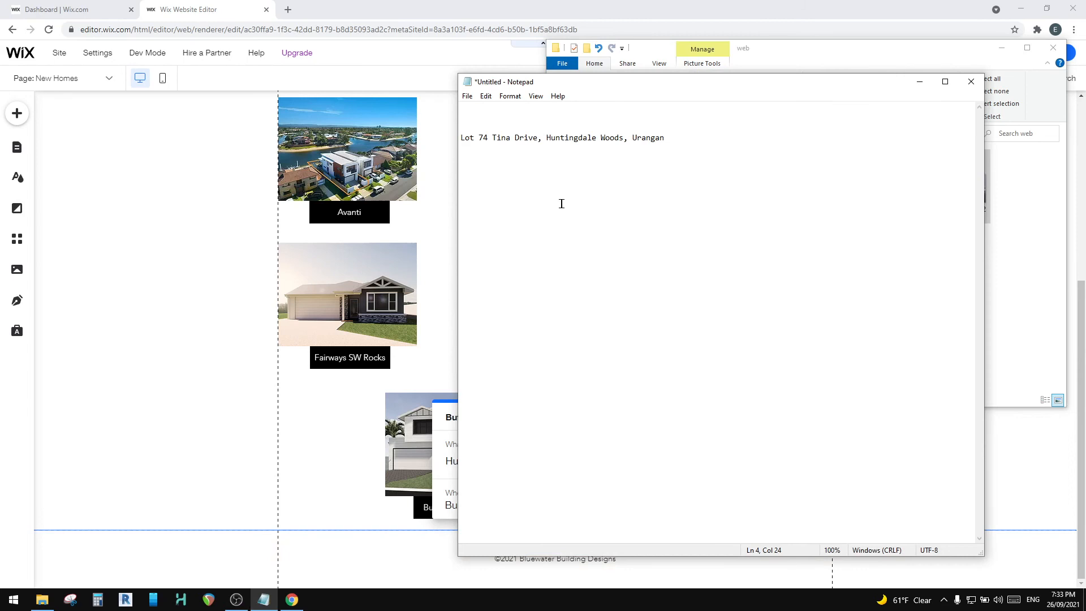
{"action": "left_click", "coordinate": [279, 412]}
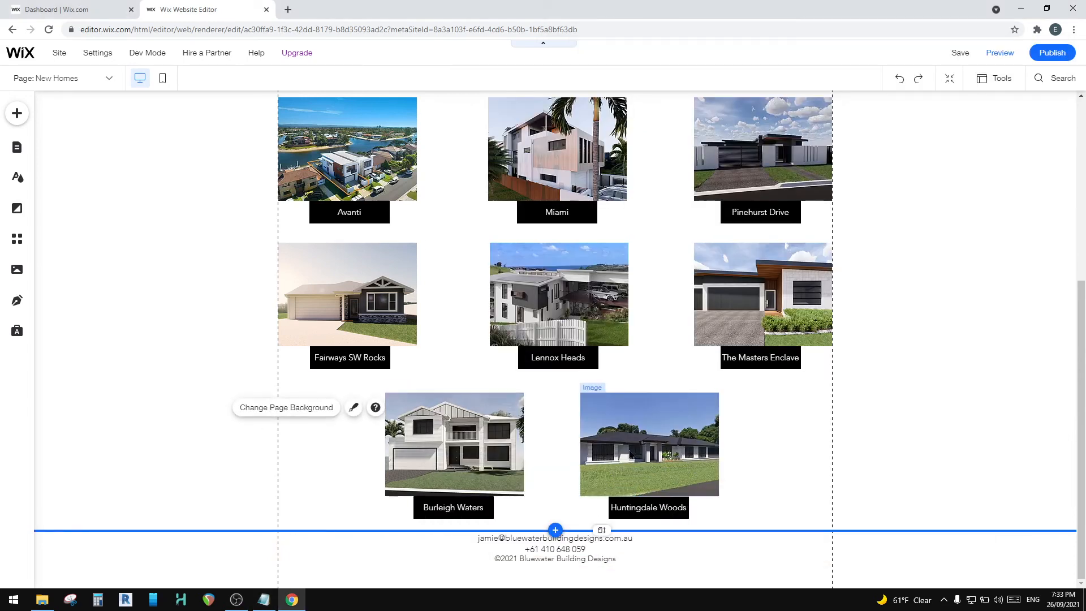
Step: Link the Huntingdale Woods button to the Huntingdale Woods page, opening in the current window, and save the site
{"action": "left_click", "coordinate": [637, 508]}
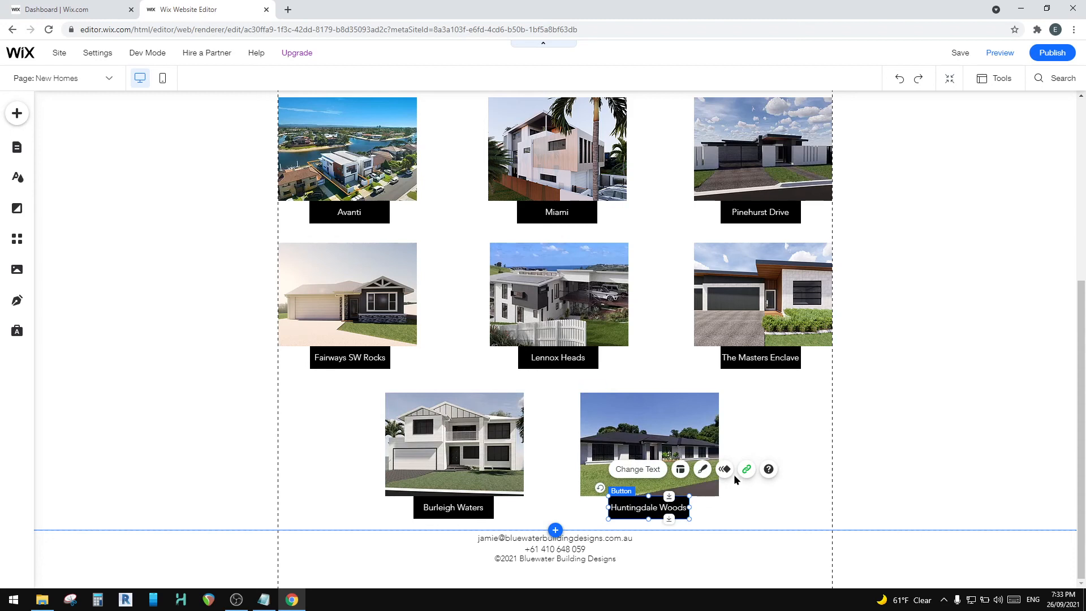
{"action": "left_click", "coordinate": [642, 420]}
{"action": "left_click", "coordinate": [643, 514]}
{"action": "left_click", "coordinate": [643, 419]}
{"action": "left_click", "coordinate": [642, 513]}
{"action": "left_click", "coordinate": [649, 431]}
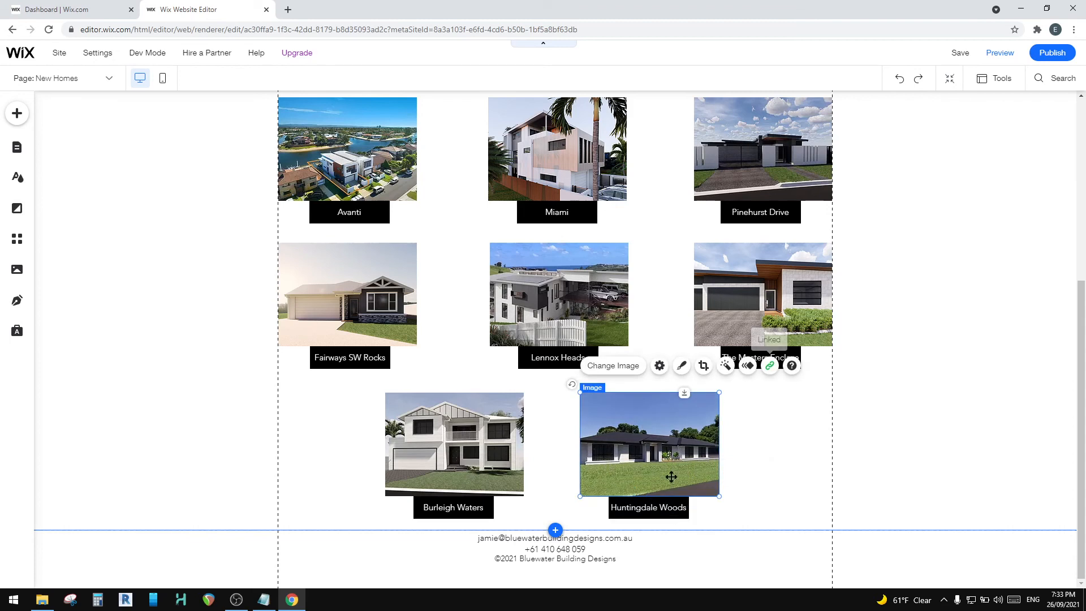
{"action": "left_click", "coordinate": [643, 512]}
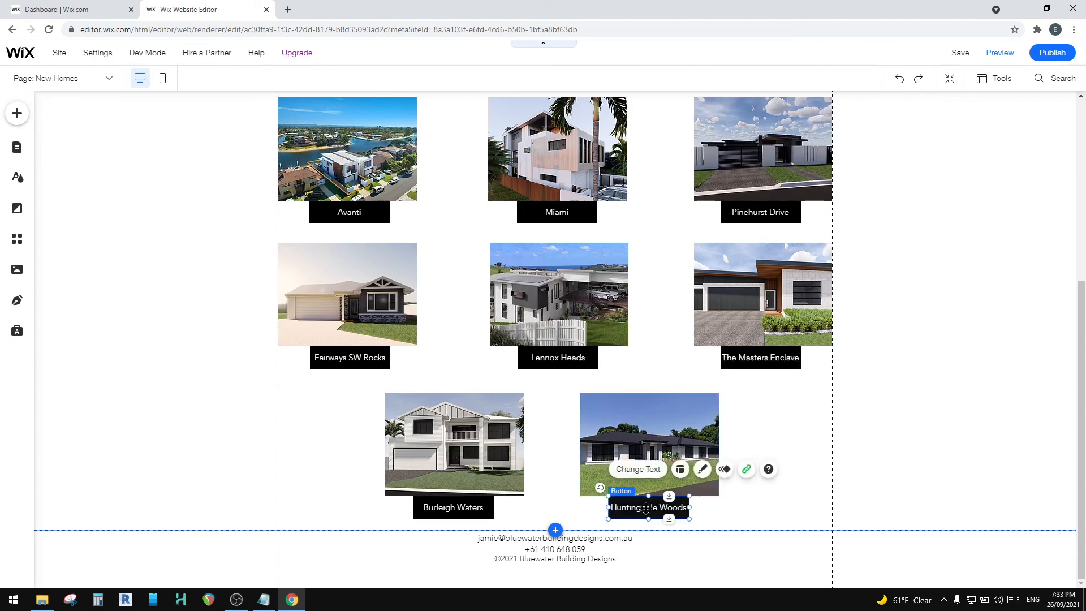
{"action": "left_click", "coordinate": [746, 470]}
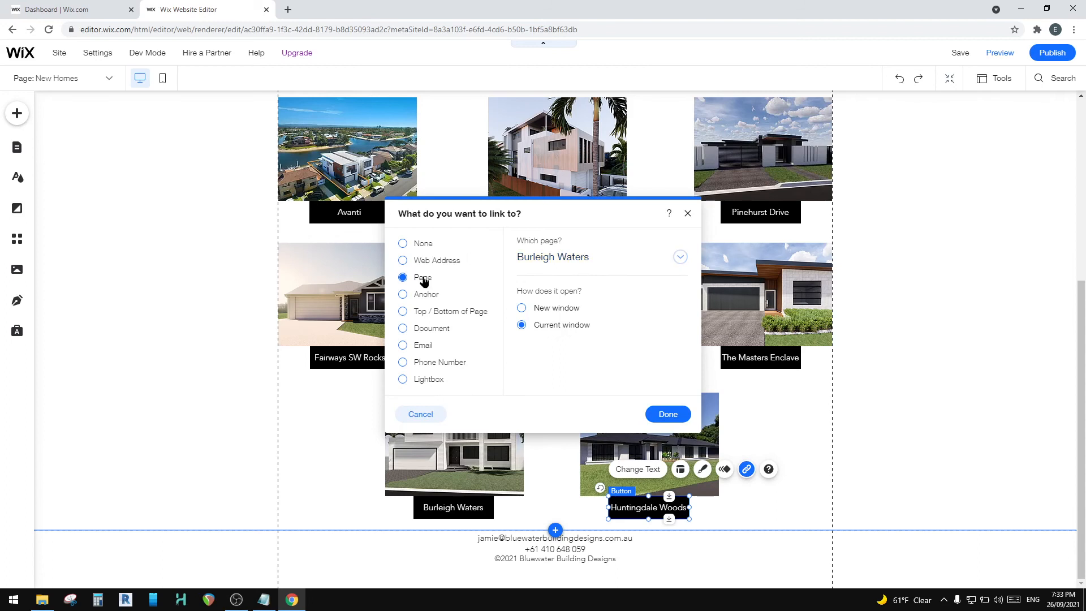
{"action": "left_click", "coordinate": [680, 258]}
{"action": "scroll", "coordinate": [586, 356], "scroll_direction": "up", "scroll_amount": 3}
{"action": "left_click", "coordinate": [577, 355]}
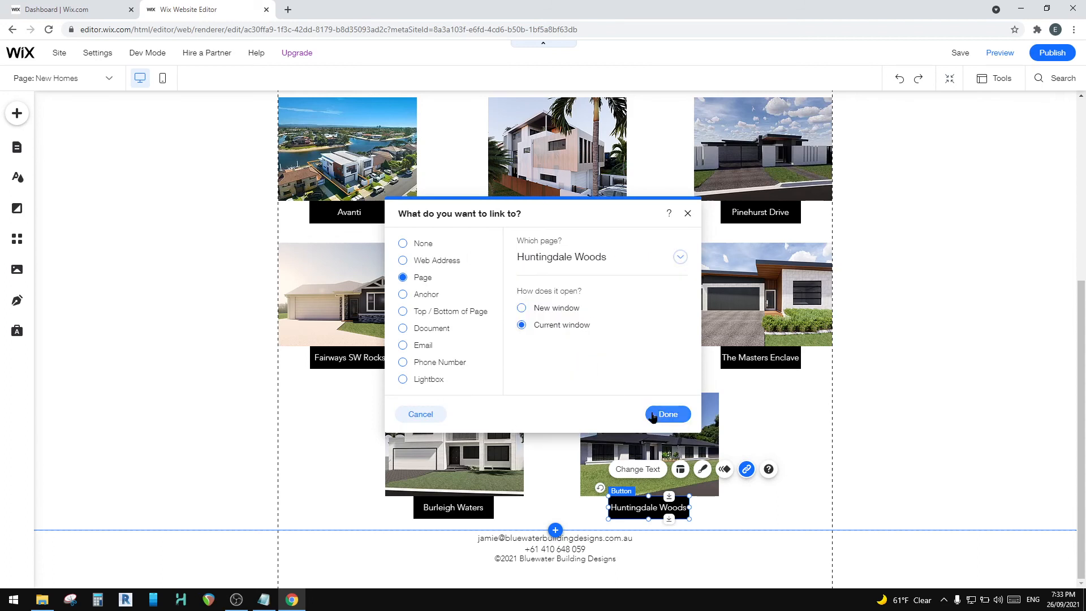
{"action": "left_click", "coordinate": [668, 415]}
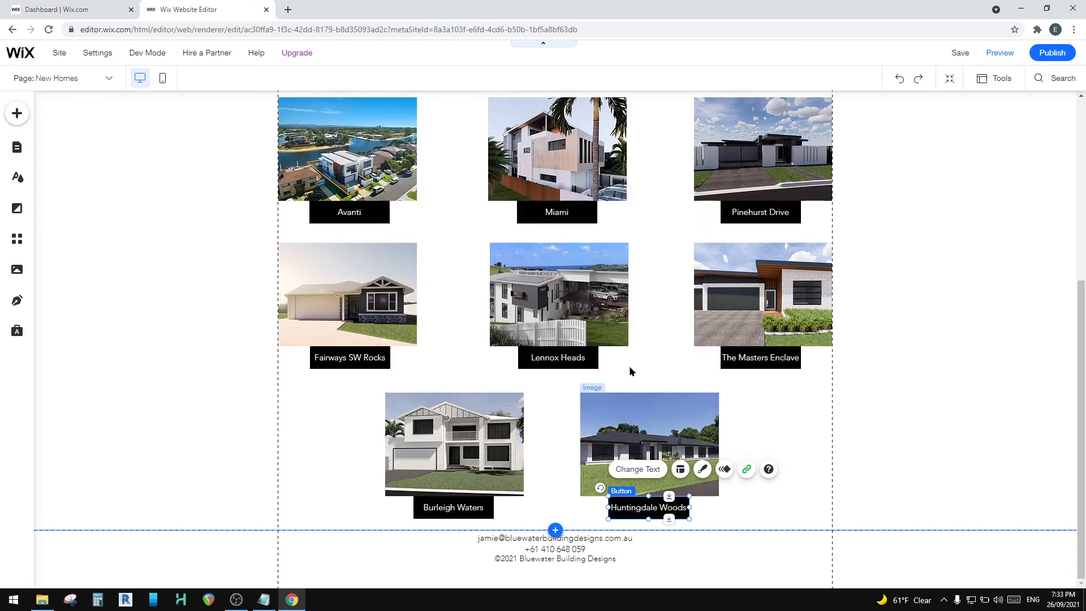
{"action": "left_click", "coordinate": [747, 435]}
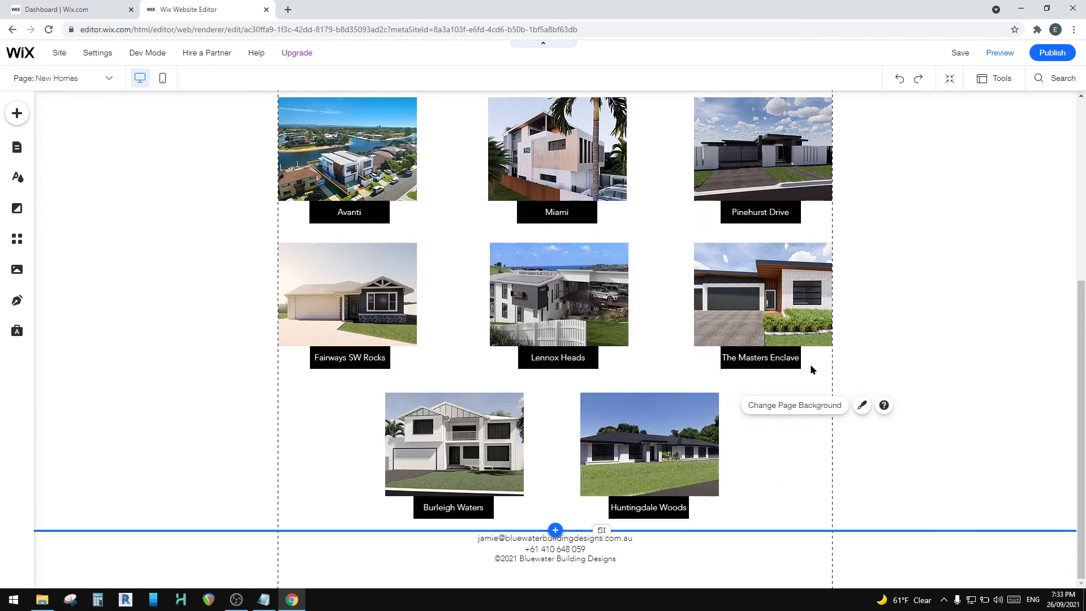
{"action": "left_click", "coordinate": [960, 54]}
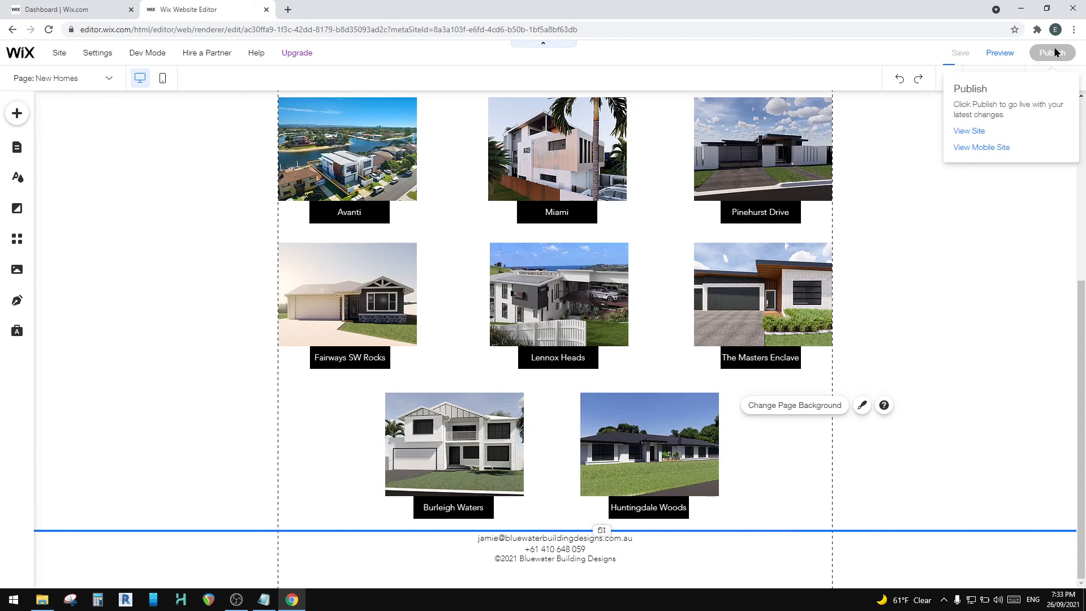
Step: Preview the New Homes page in mobile view and examine the layout and spacing of the project tiles down to Huntingdale Woods
{"action": "left_click", "coordinate": [1001, 53]}
{"action": "left_click", "coordinate": [85, 52]}
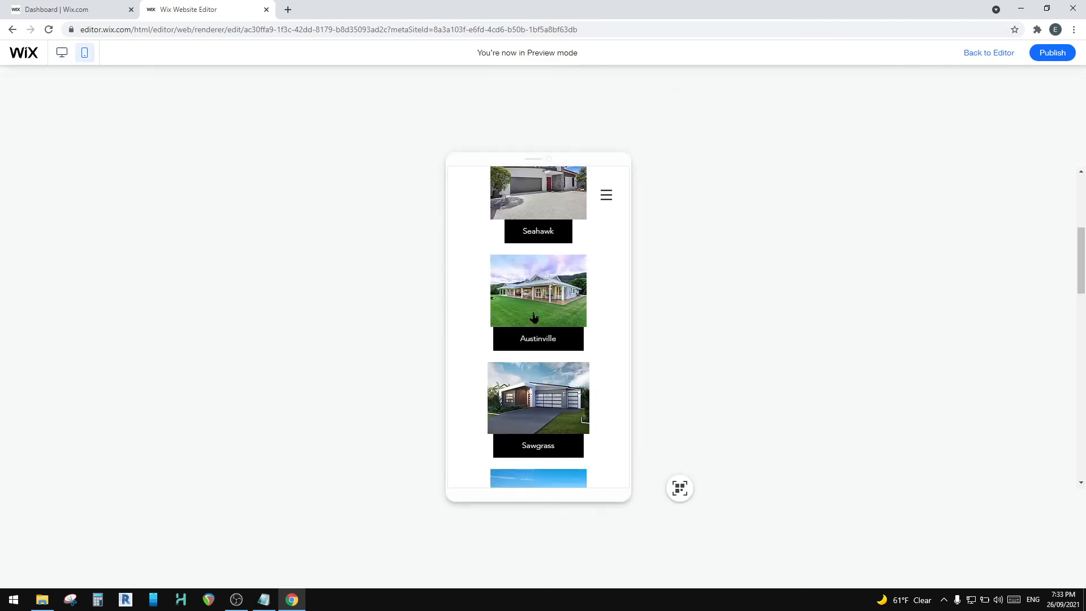
{"action": "scroll", "coordinate": [534, 317], "scroll_direction": "down", "scroll_amount": 2}
{"action": "scroll", "coordinate": [538, 226], "scroll_direction": "down", "scroll_amount": 6}
{"action": "scroll", "coordinate": [538, 226], "scroll_direction": "down", "scroll_amount": 6}
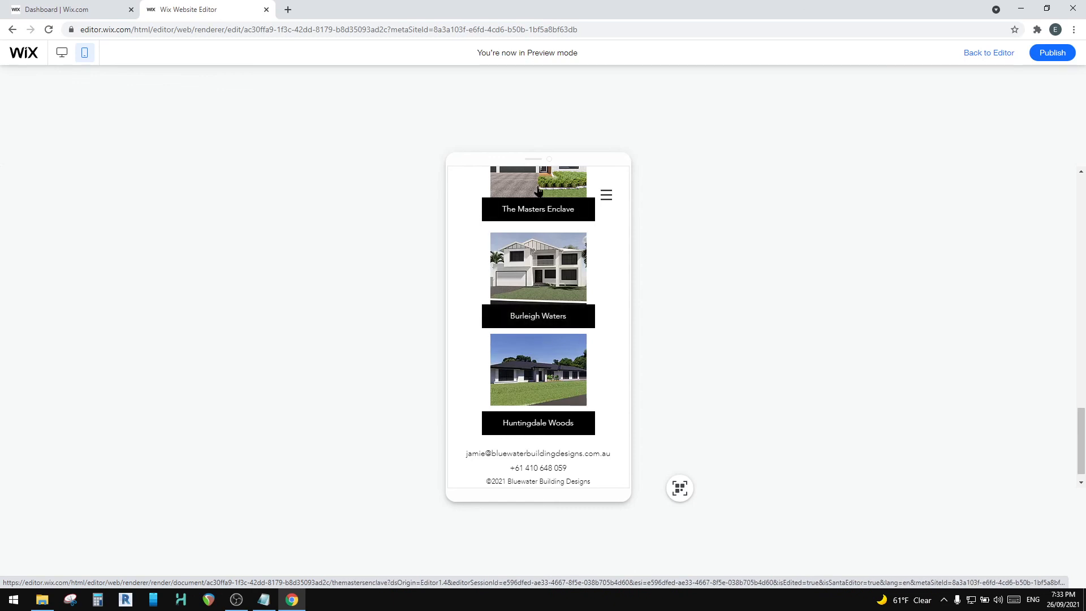
{"action": "scroll", "coordinate": [538, 190], "scroll_direction": "up", "scroll_amount": 3}
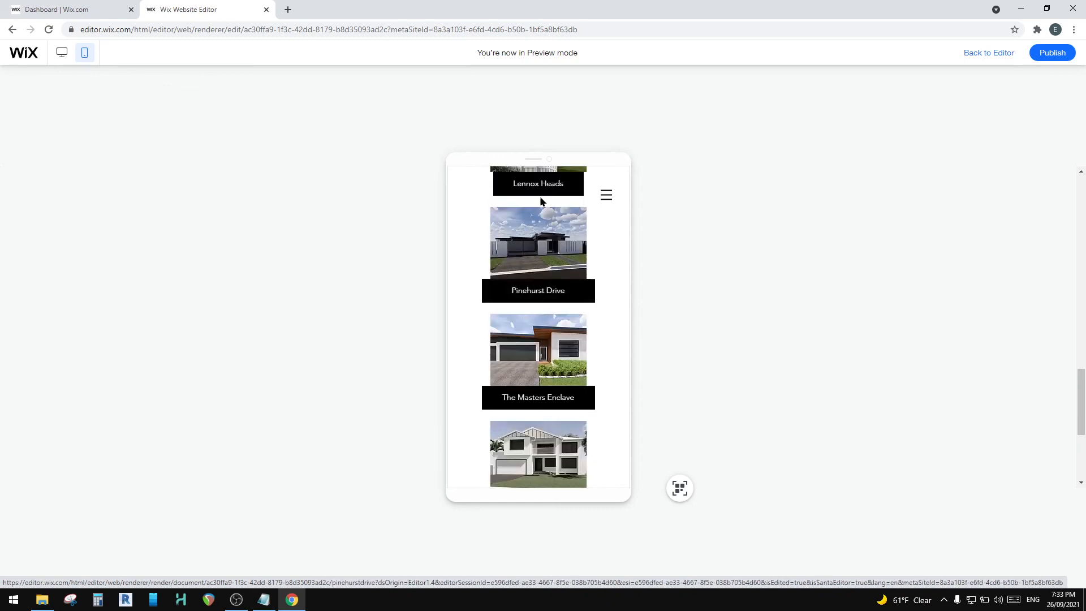
{"action": "scroll", "coordinate": [543, 265], "scroll_direction": "down", "scroll_amount": 2}
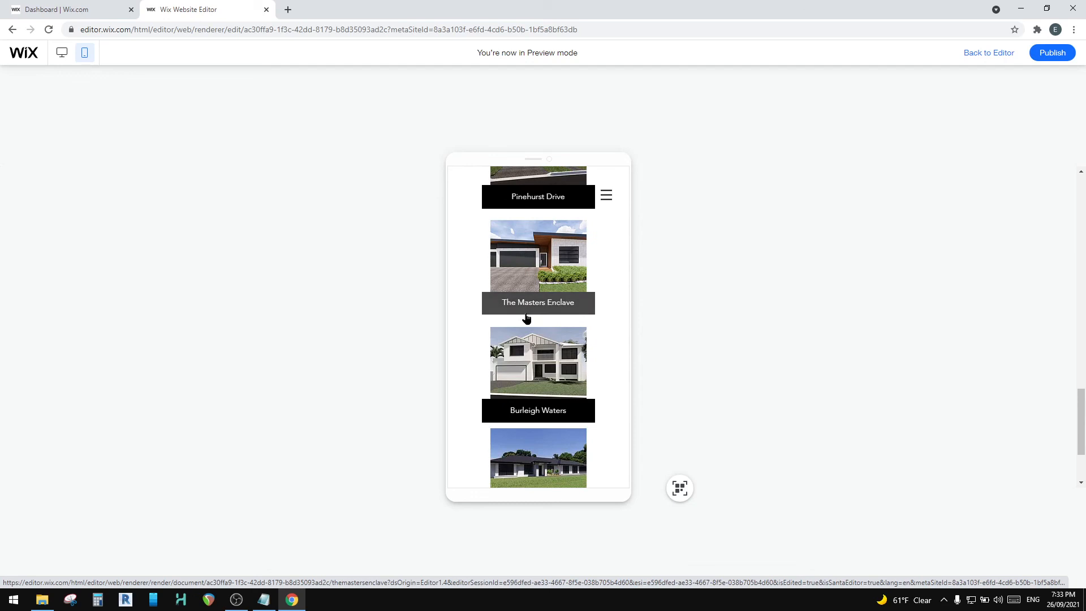
{"action": "scroll", "coordinate": [526, 317], "scroll_direction": "down", "scroll_amount": 2}
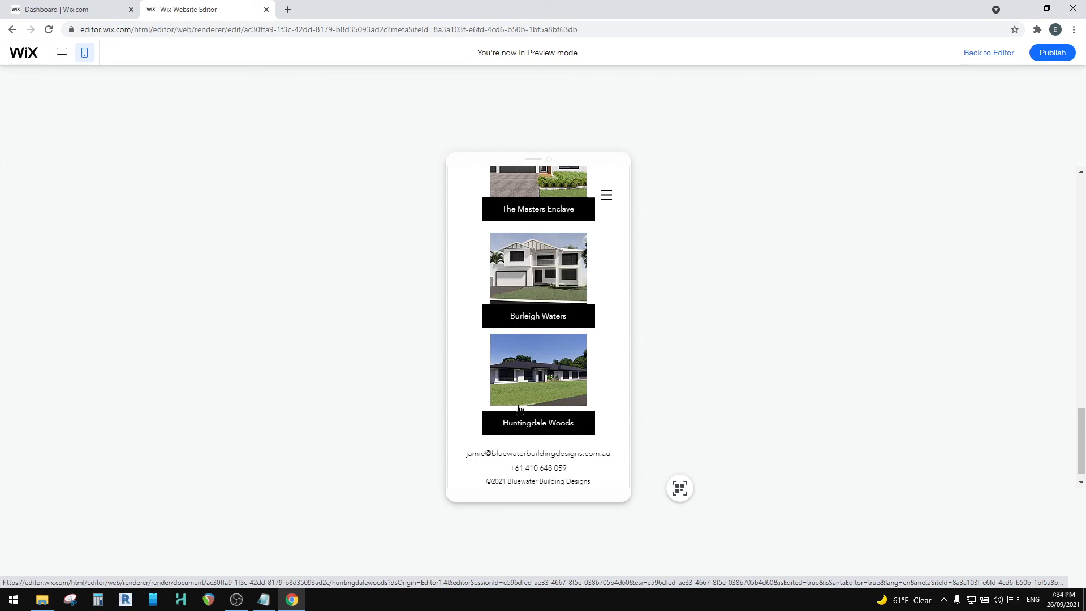
{"action": "scroll", "coordinate": [533, 306], "scroll_direction": "up", "scroll_amount": 3}
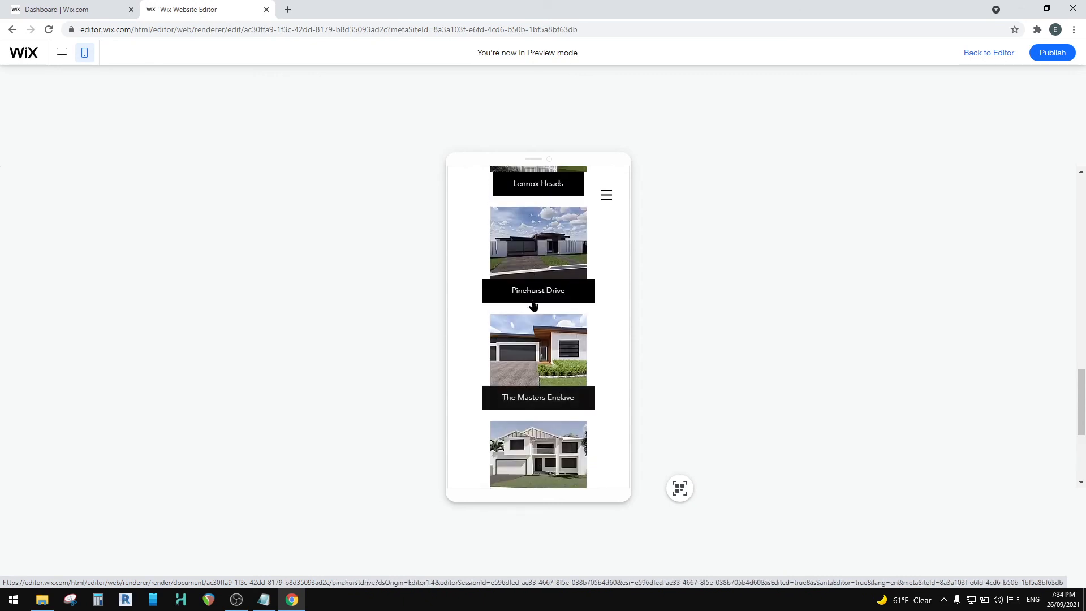
{"action": "scroll", "coordinate": [533, 306], "scroll_direction": "down", "scroll_amount": 3}
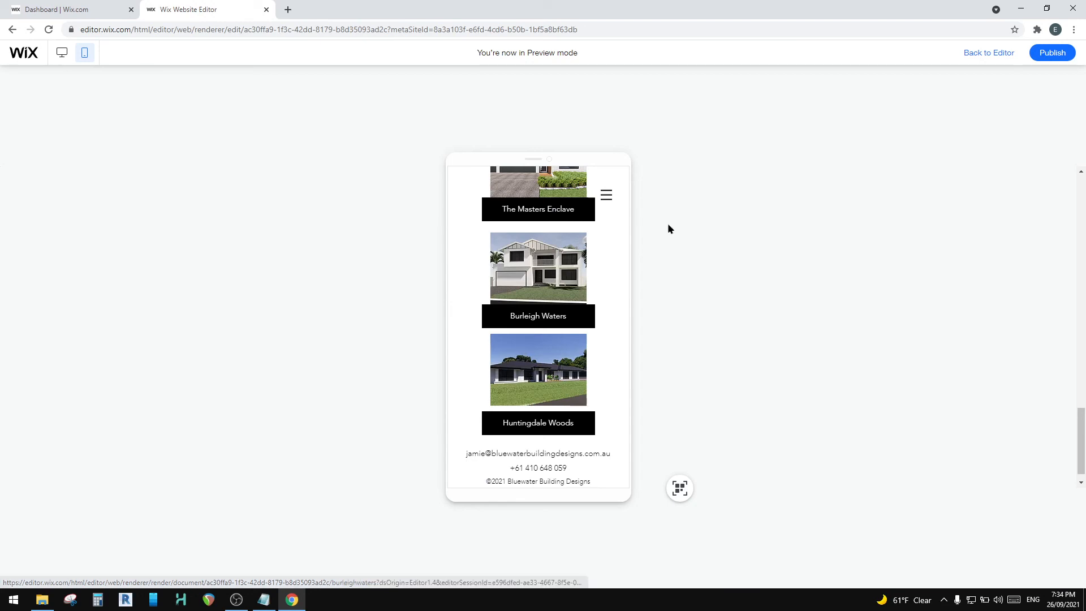
Step: Leave the preview and open the New Homes page in the mobile editor
{"action": "left_click", "coordinate": [980, 52]}
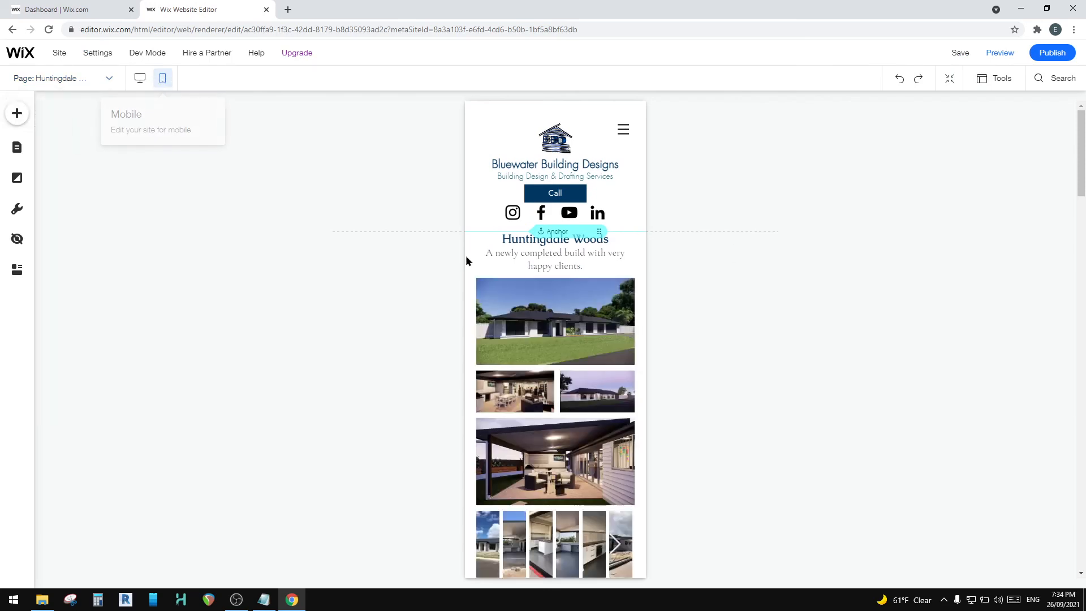
{"action": "scroll", "coordinate": [552, 301], "scroll_direction": "down", "scroll_amount": 5}
{"action": "scroll", "coordinate": [548, 300], "scroll_direction": "up", "scroll_amount": 5}
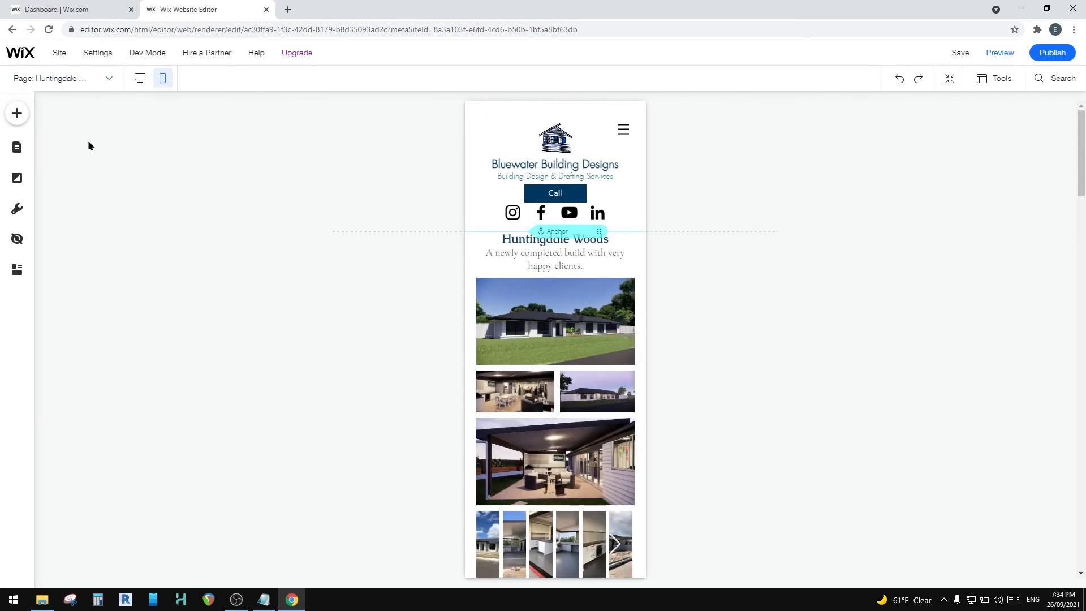
{"action": "left_click", "coordinate": [18, 148]}
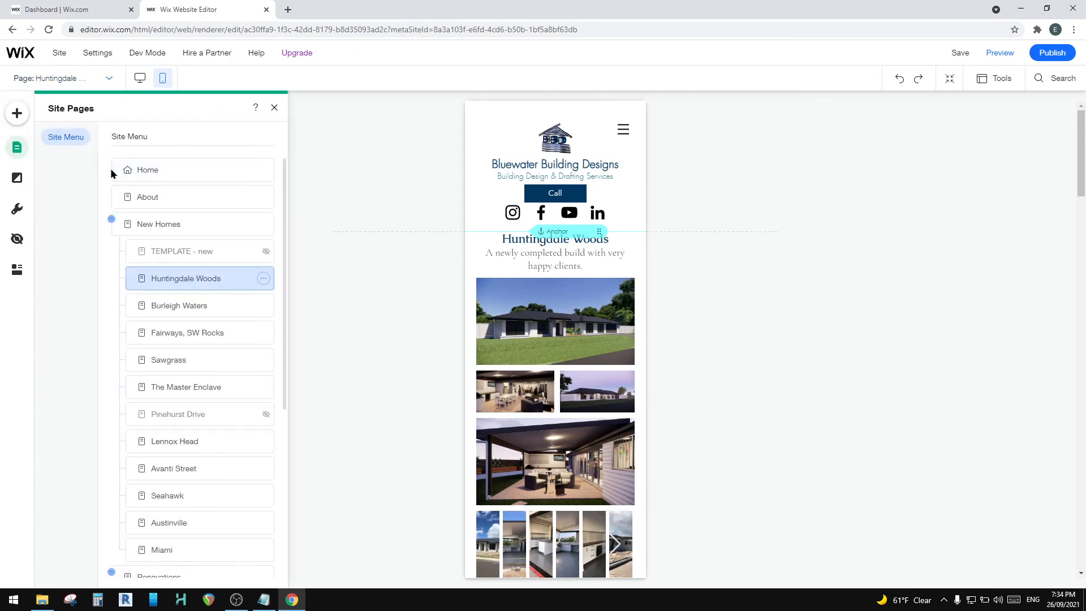
{"action": "left_click", "coordinate": [162, 225]}
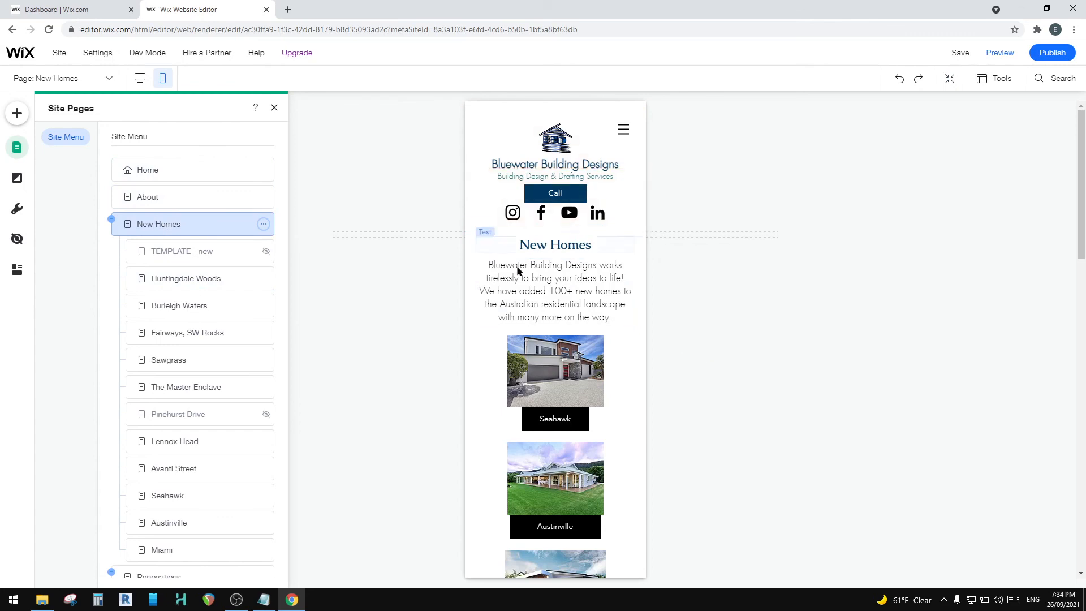
Step: Nudge the Huntingdale Woods image down in the mobile layout until it sits directly on top of its name button
{"action": "scroll", "coordinate": [560, 252], "scroll_direction": "down", "scroll_amount": 3}
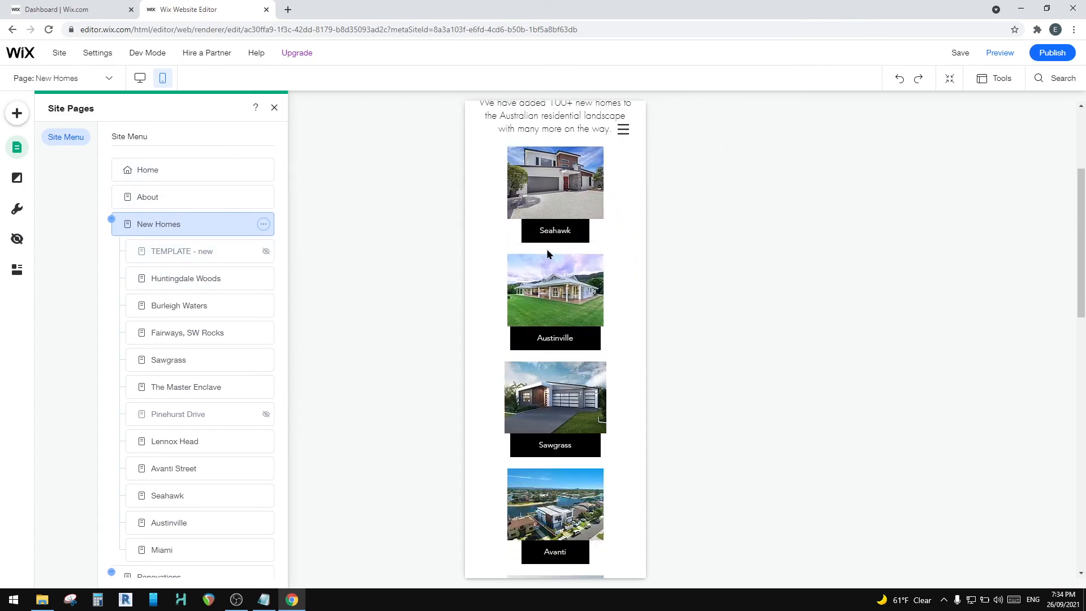
{"action": "scroll", "coordinate": [539, 335], "scroll_direction": "down", "scroll_amount": 2}
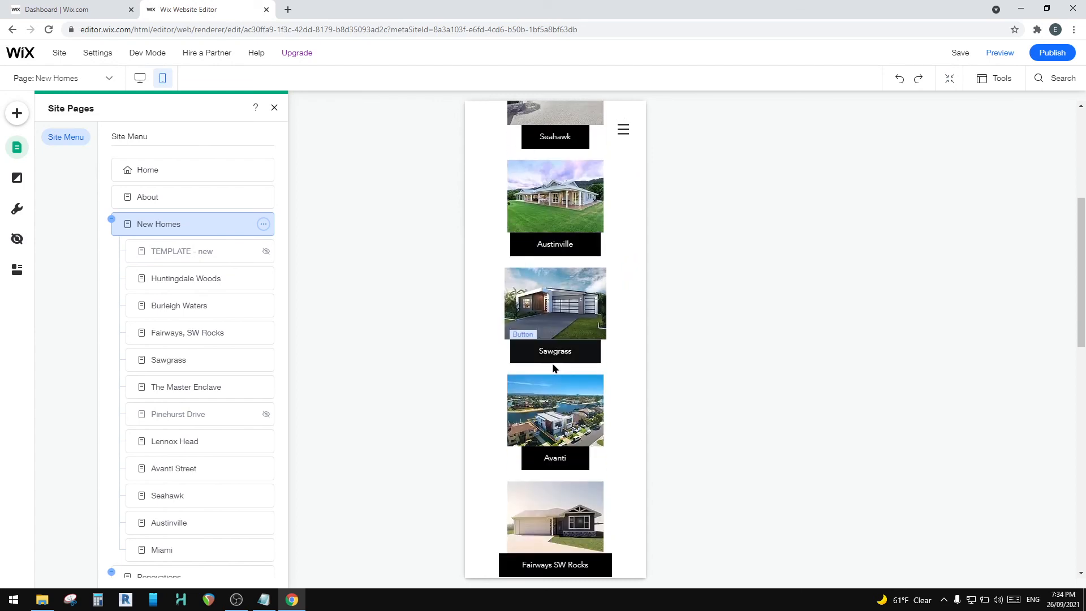
{"action": "scroll", "coordinate": [553, 366], "scroll_direction": "down", "scroll_amount": 2}
{"action": "scroll", "coordinate": [537, 403], "scroll_direction": "down", "scroll_amount": 10}
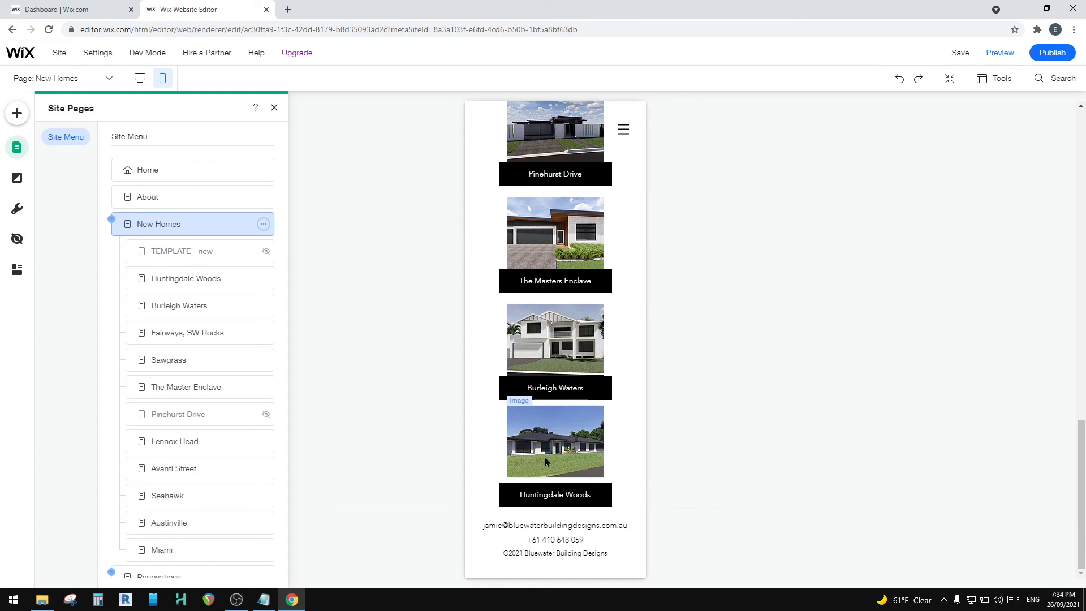
{"action": "left_click", "coordinate": [549, 446]}
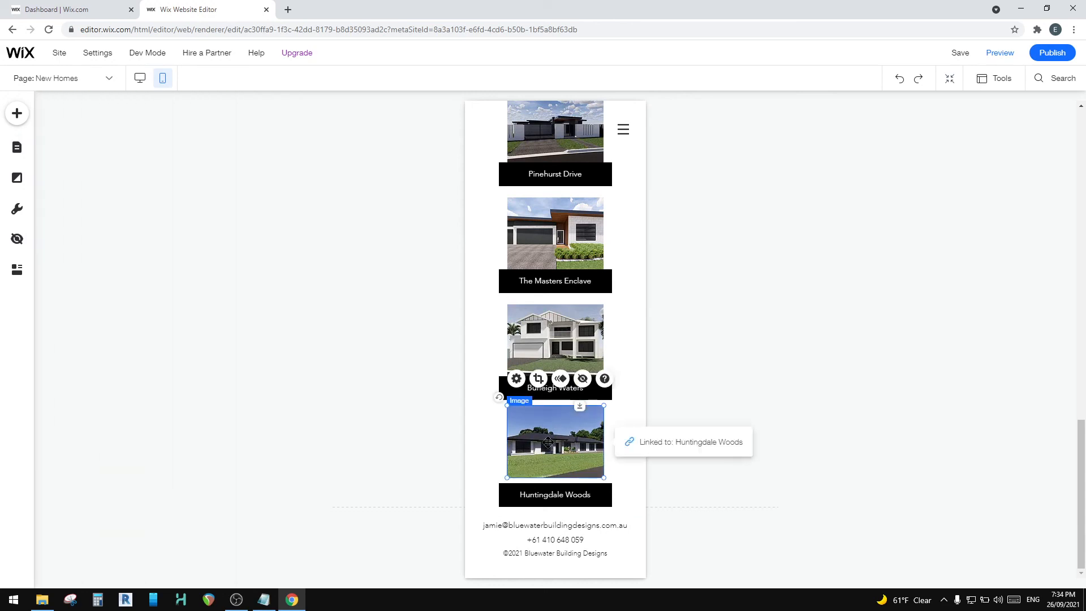
{"action": "key", "text": "Down"}
{"action": "key", "text": "Down"}
{"action": "key", "text": "Down"}
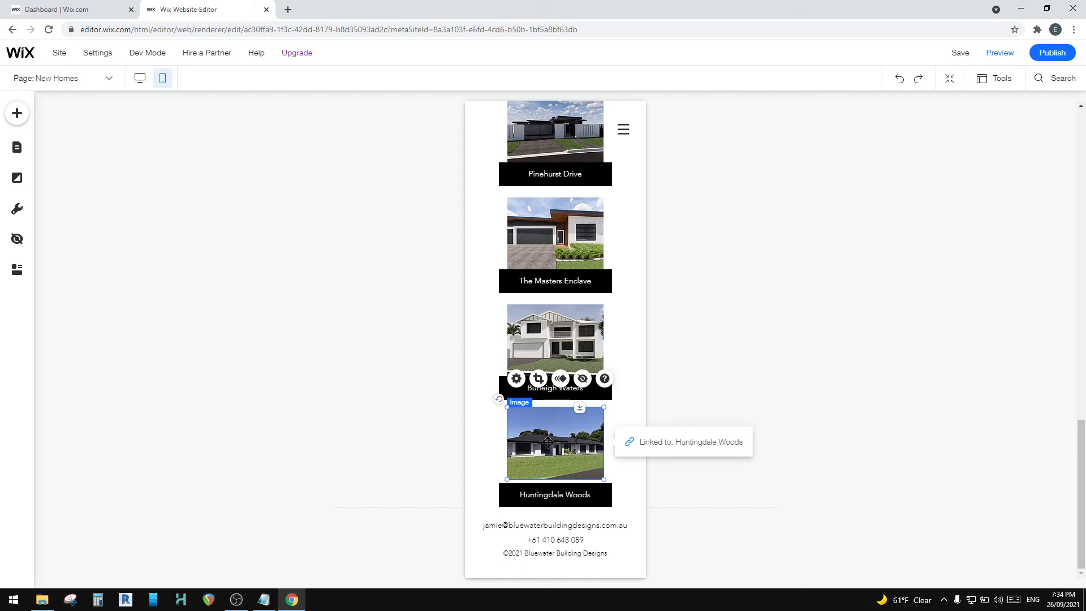
{"action": "key", "text": "Down"}
{"action": "key", "text": "Down"}
{"action": "key", "text": "Right"}
{"action": "key", "text": "Right"}
{"action": "key", "text": "Right"}
{"action": "key", "text": "Right"}
{"action": "key", "text": "Left"}
{"action": "key", "text": "Left"}
{"action": "key", "text": "Left"}
{"action": "key", "text": "Left"}
{"action": "mouse_move", "coordinate": [533, 446]}
{"action": "left_mouse_down"}
{"action": "mouse_move", "coordinate": [564, 446]}
{"action": "mouse_move", "coordinate": [531, 447]}
{"action": "left_mouse_up"}
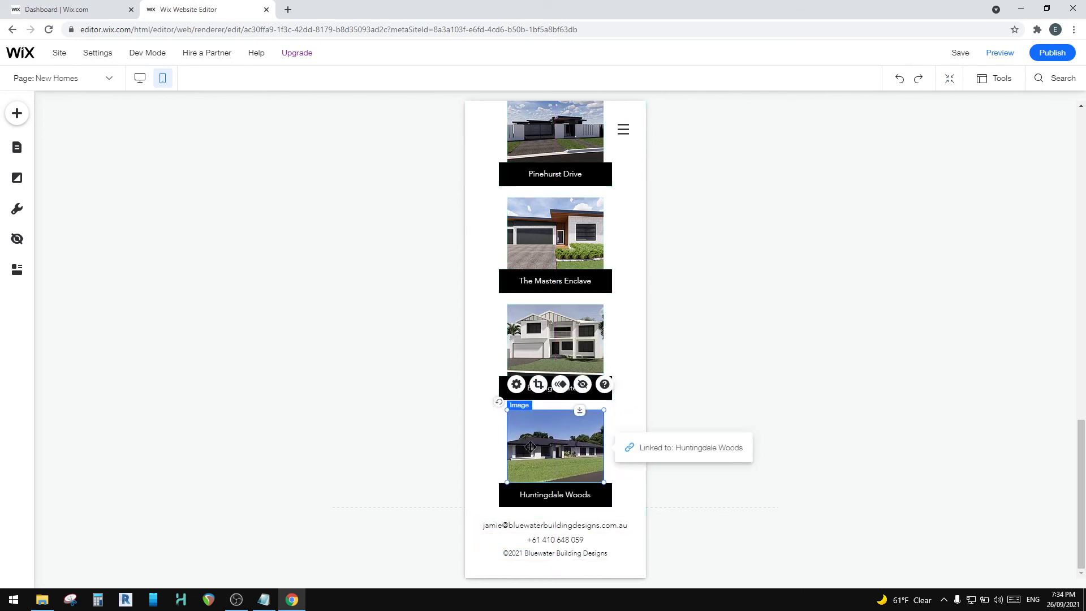
{"action": "key", "text": "Down"}
{"action": "key", "text": "Down"}
{"action": "key", "text": "Down"}
{"action": "key", "text": "Down"}
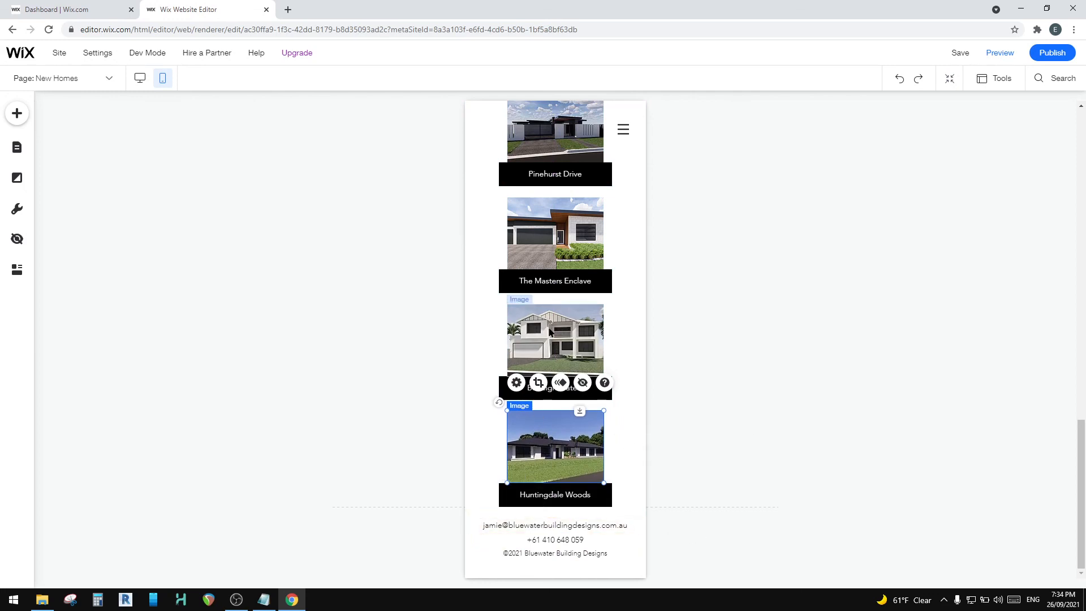
Step: Compare the Huntingdale Woods tile with the Burleigh Waters tile and nudge the Huntingdale Woods button up slightly
{"action": "left_click", "coordinate": [544, 347]}
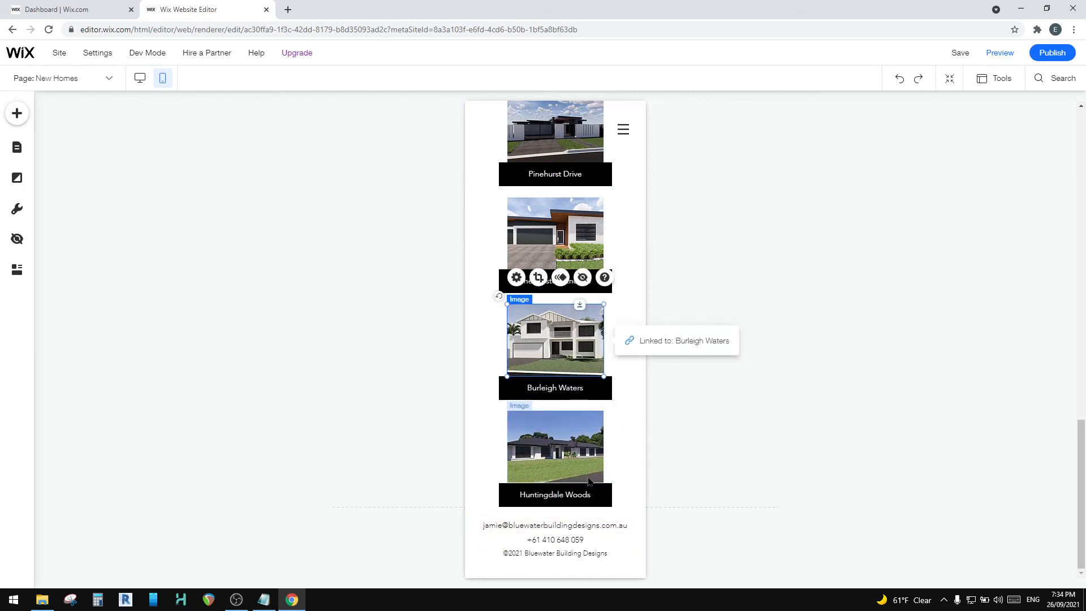
{"action": "left_click", "coordinate": [559, 495]}
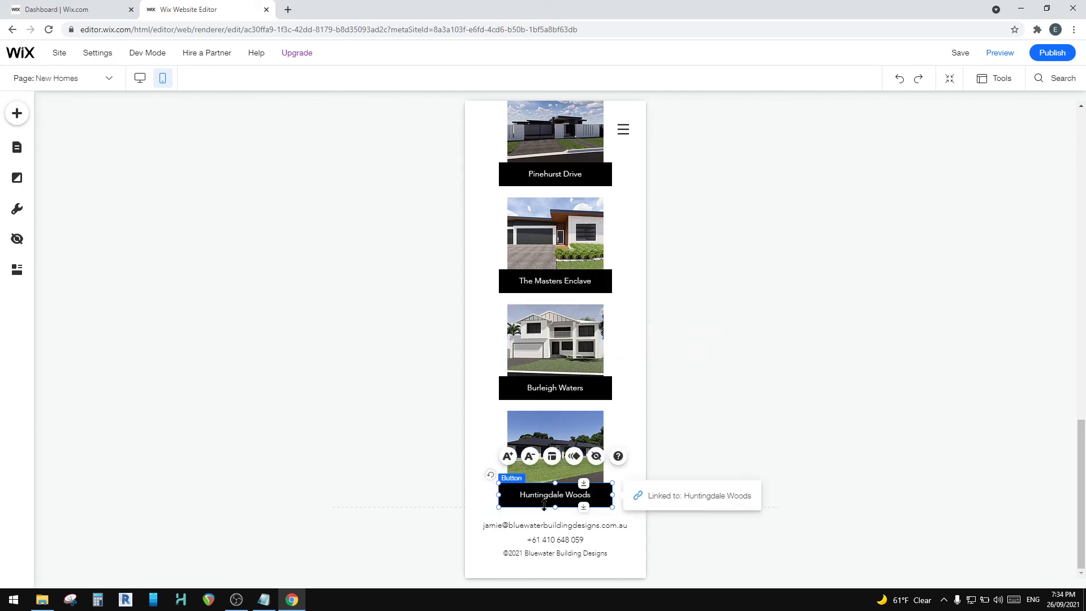
{"action": "key", "text": "Up"}
{"action": "left_click", "coordinate": [543, 353]}
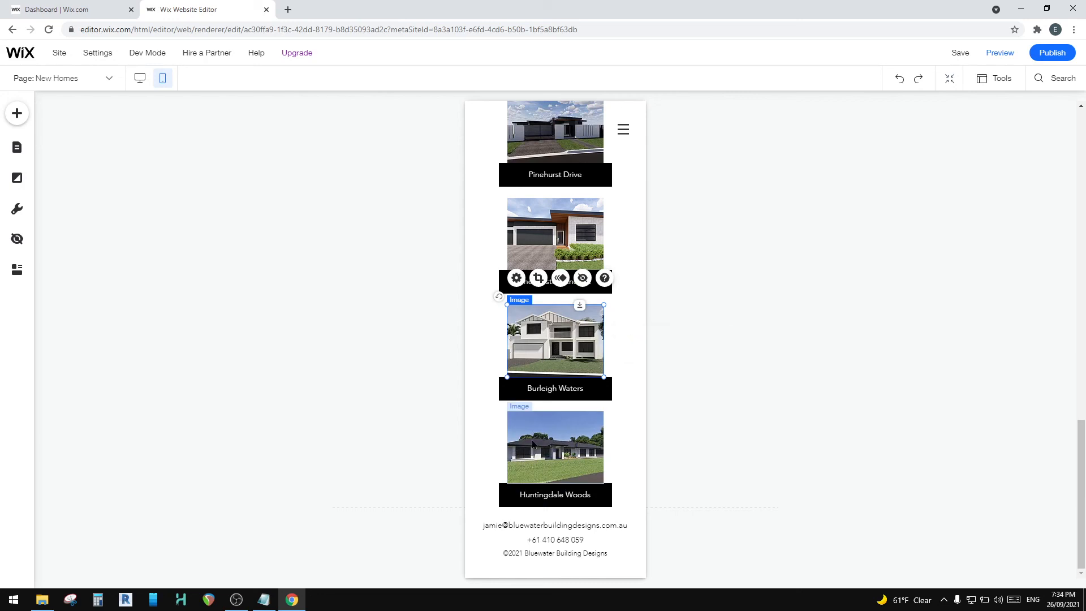
{"action": "left_click", "coordinate": [534, 455]}
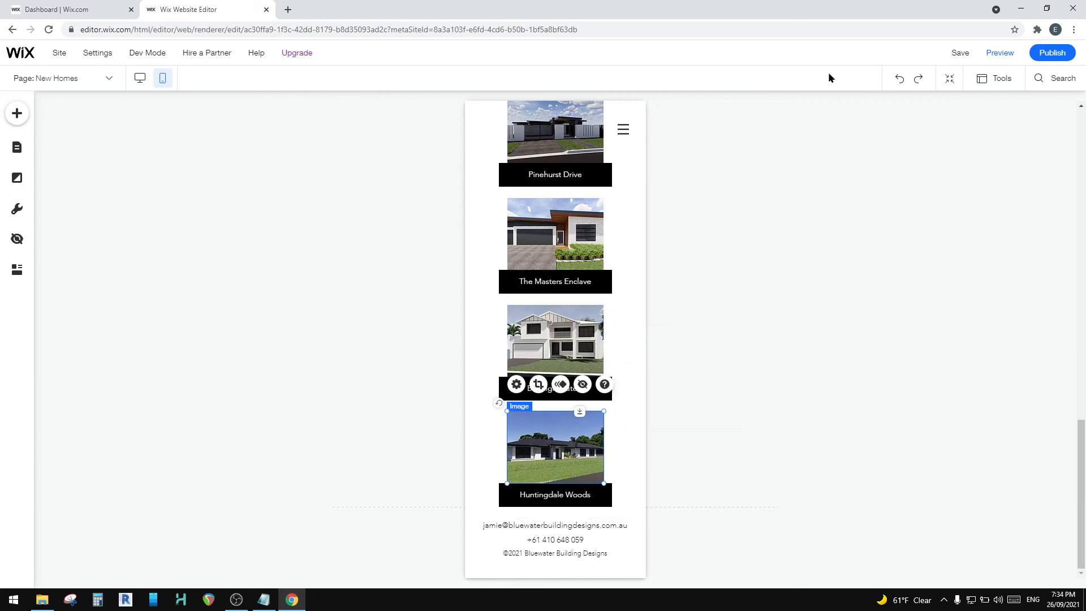
Step: Save and publish the site, and open the live website
{"action": "left_click", "coordinate": [960, 54]}
{"action": "left_click", "coordinate": [1053, 53]}
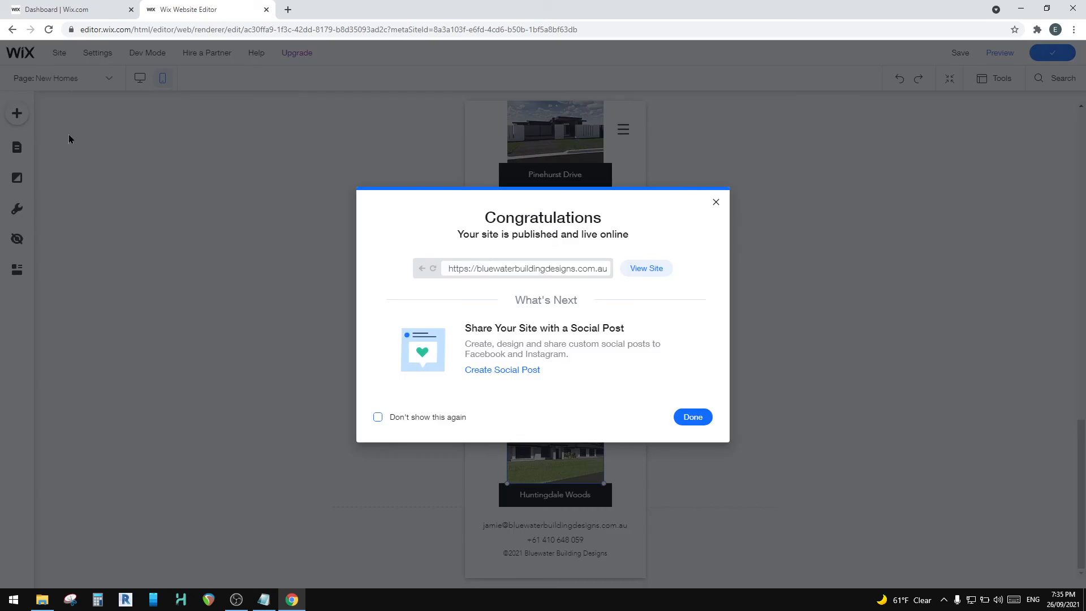
{"action": "left_click", "coordinate": [649, 270]}
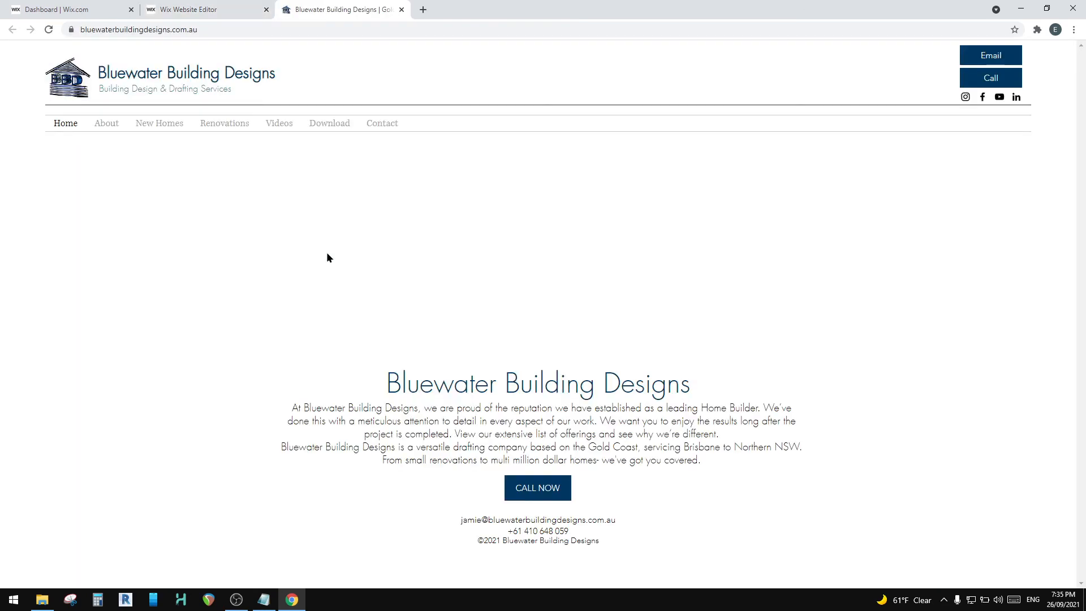
Step: Open the live Huntingdale Woods page under New Homes and check that its main exterior image enlarges, closing the enlarged view
{"action": "mouse_move", "coordinate": [141, 126]}
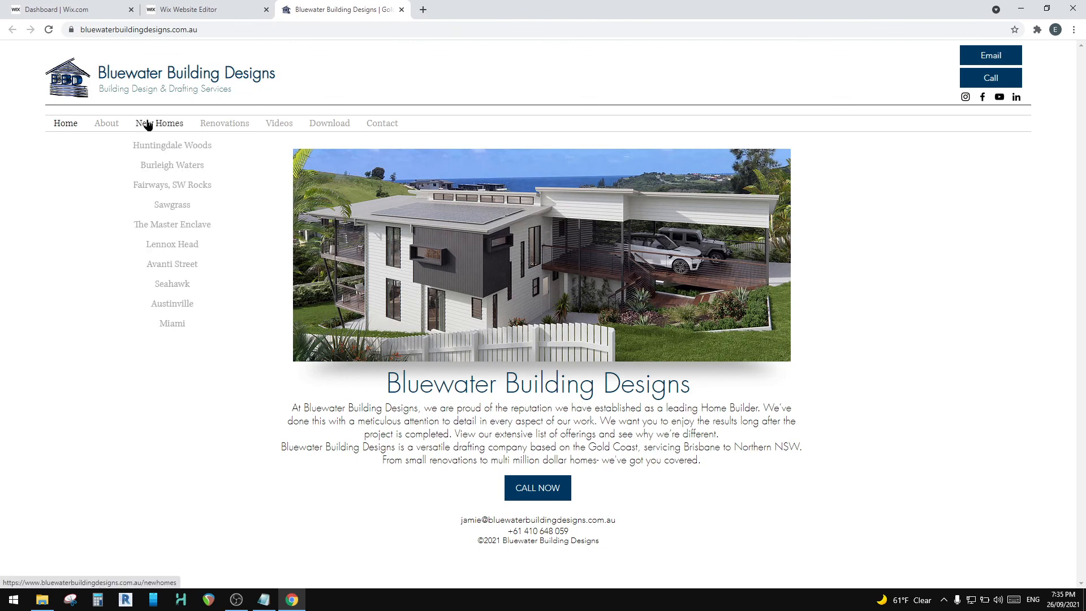
{"action": "left_click", "coordinate": [177, 146]}
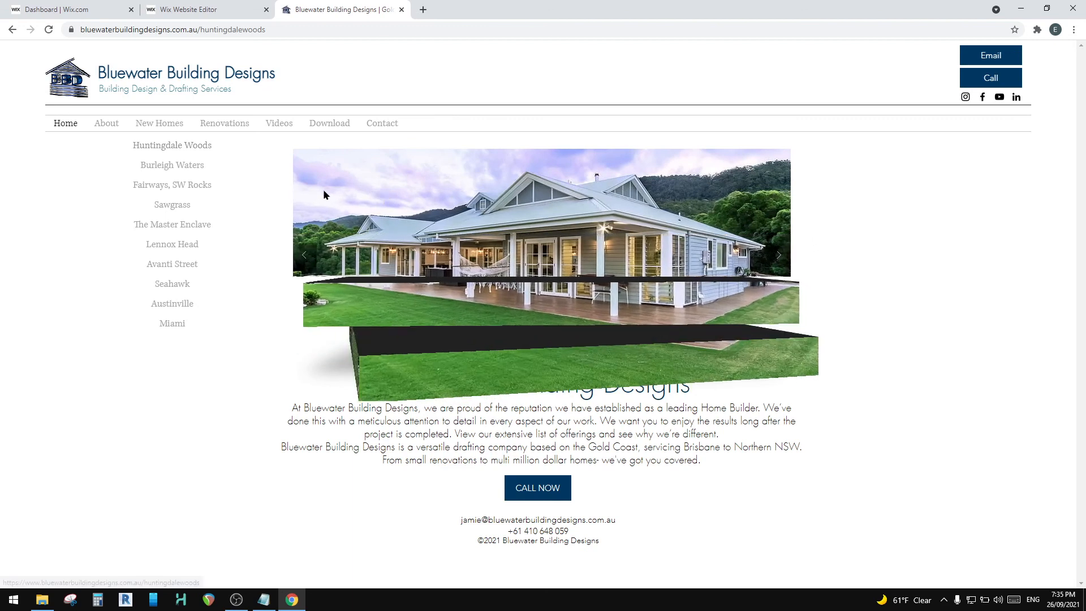
{"action": "scroll", "coordinate": [385, 240], "scroll_direction": "down", "scroll_amount": 3}
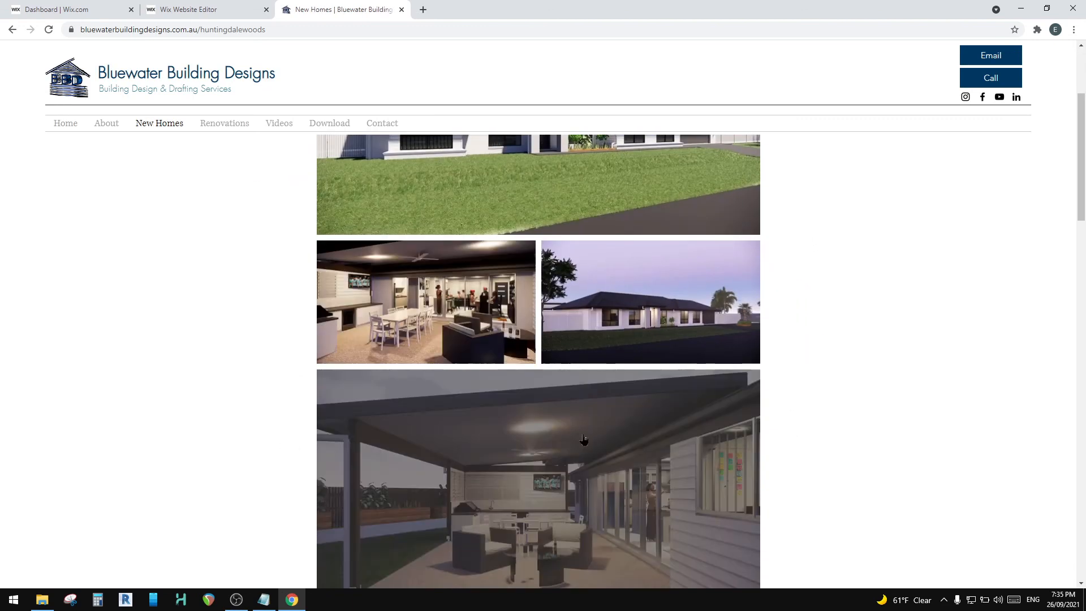
{"action": "scroll", "coordinate": [452, 244], "scroll_direction": "up", "scroll_amount": 2}
{"action": "left_click", "coordinate": [467, 245]}
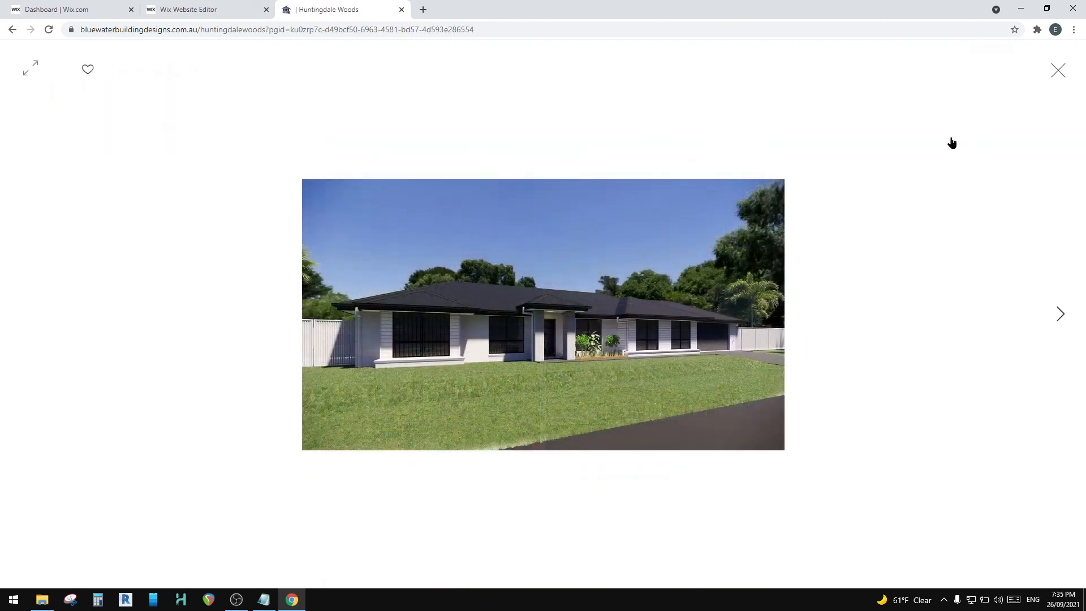
{"action": "left_click", "coordinate": [1058, 70]}
Step: Enlarge and close a construction progress photo, and review the remaining Huntingdale Woods garden photos down to the videos
{"action": "scroll", "coordinate": [560, 373], "scroll_direction": "down", "scroll_amount": 5}
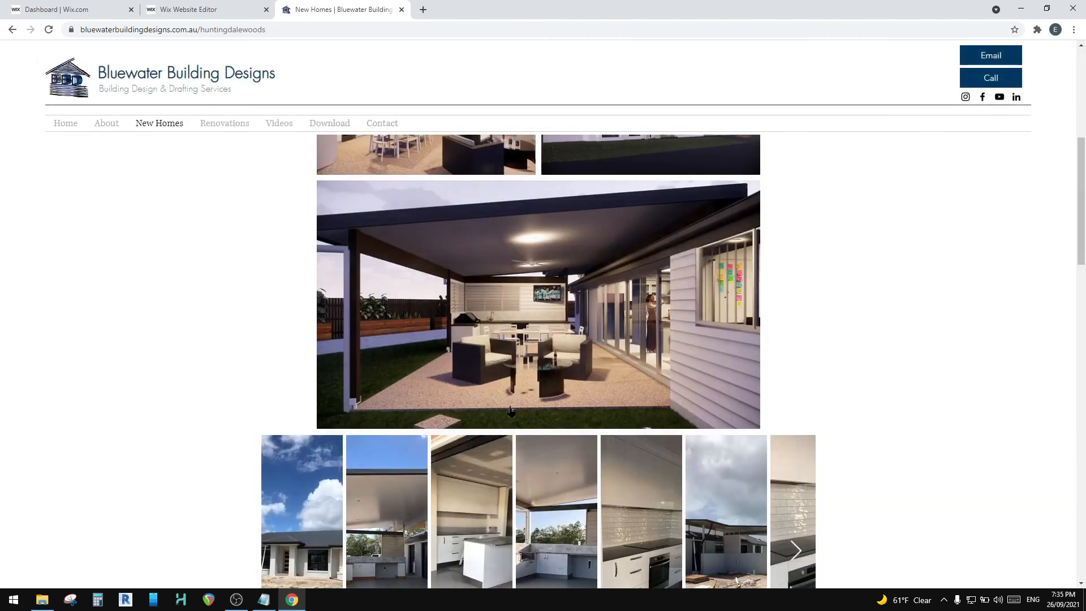
{"action": "left_click", "coordinate": [517, 444]}
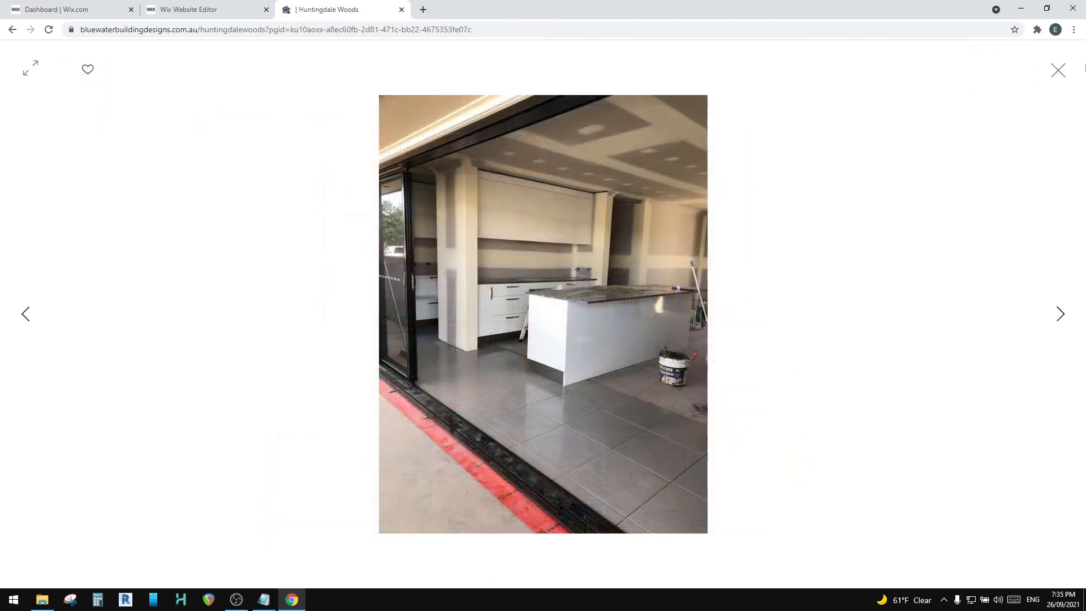
{"action": "key", "text": "Escape"}
{"action": "scroll", "coordinate": [538, 308], "scroll_direction": "down", "scroll_amount": 10}
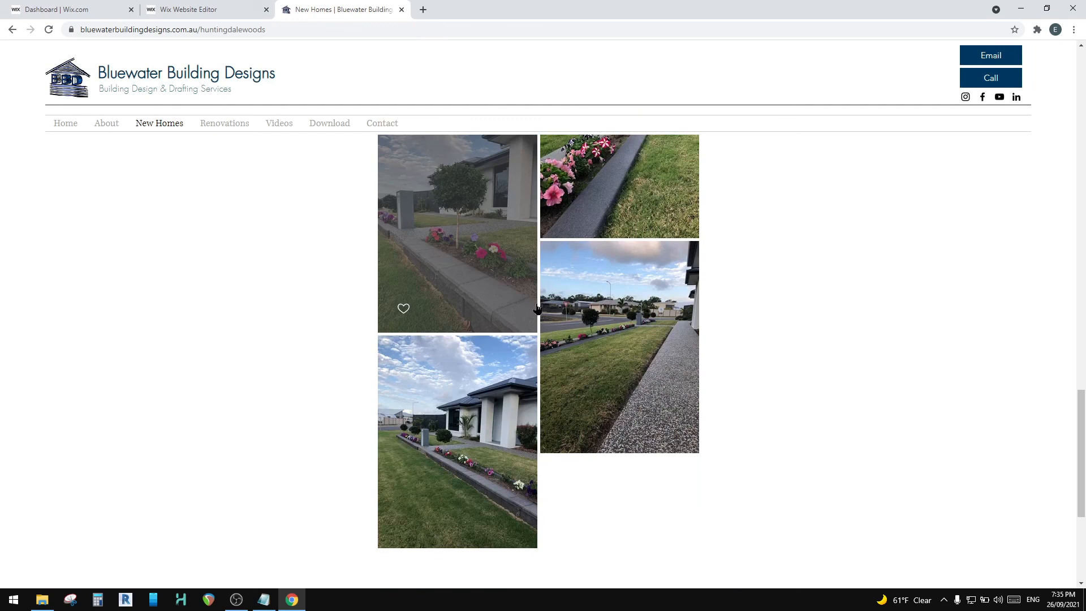
{"action": "scroll", "coordinate": [538, 309], "scroll_direction": "down", "scroll_amount": 5}
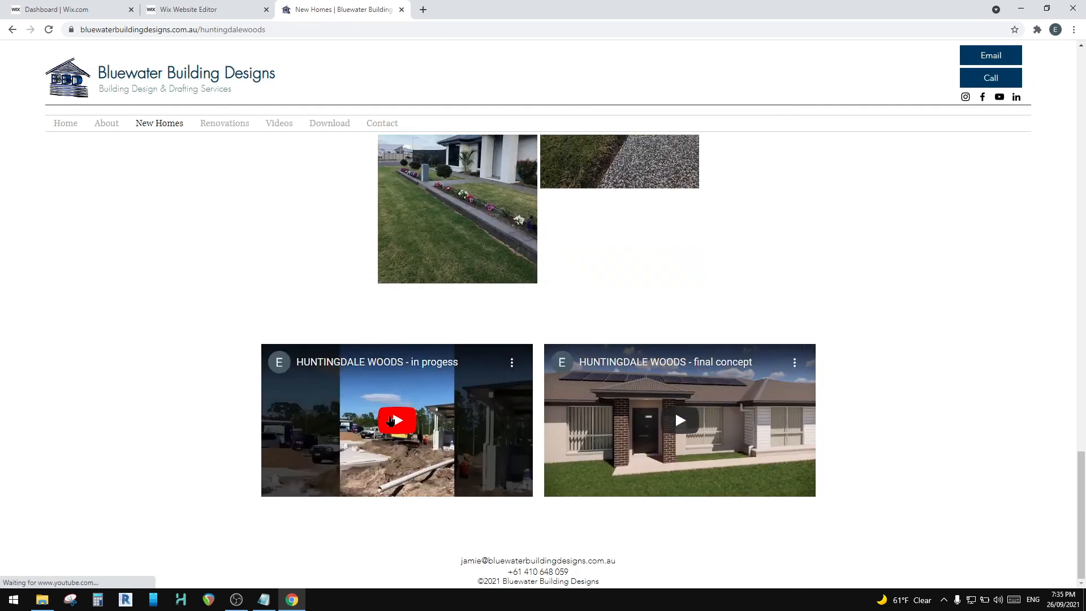
Step: Test playback of the in-progress and final concept videos, viewing the final concept full screen and skipping to about its midpoint
{"action": "left_click", "coordinate": [382, 416]}
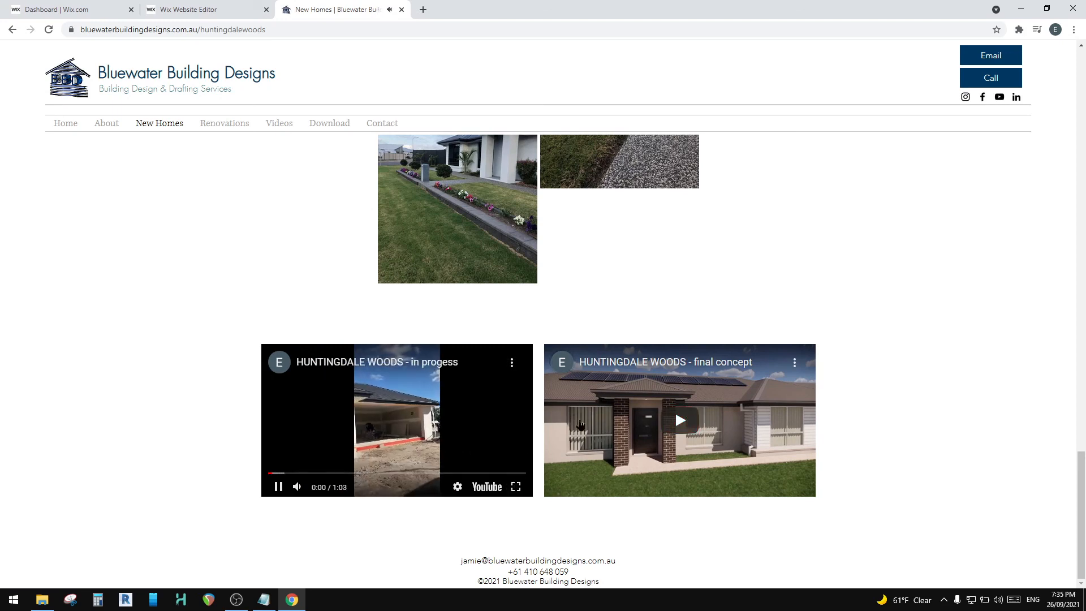
{"action": "left_click", "coordinate": [705, 415]}
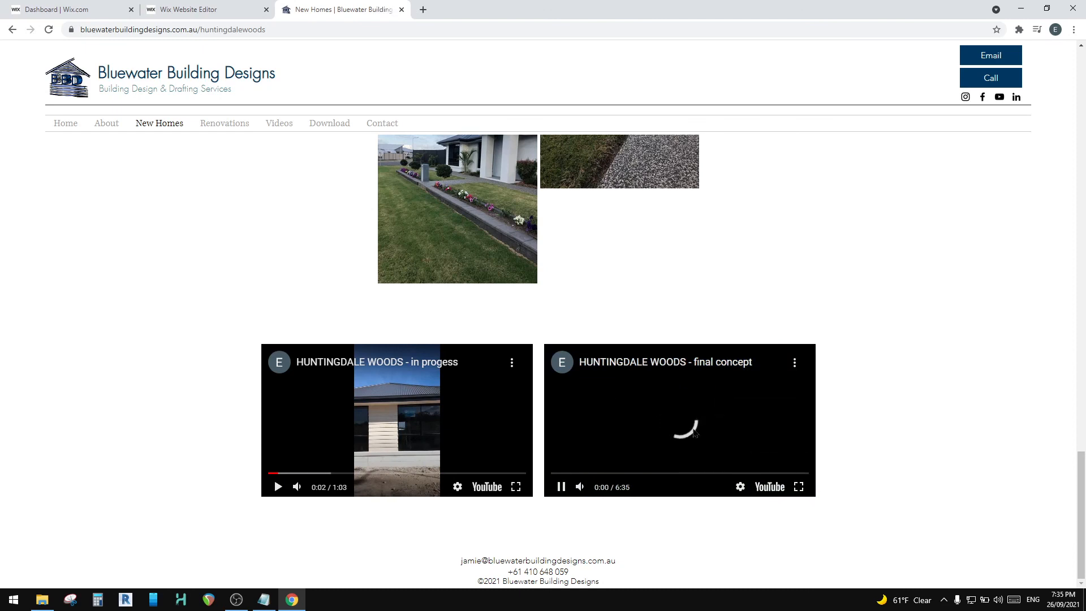
{"action": "left_click", "coordinate": [803, 491]}
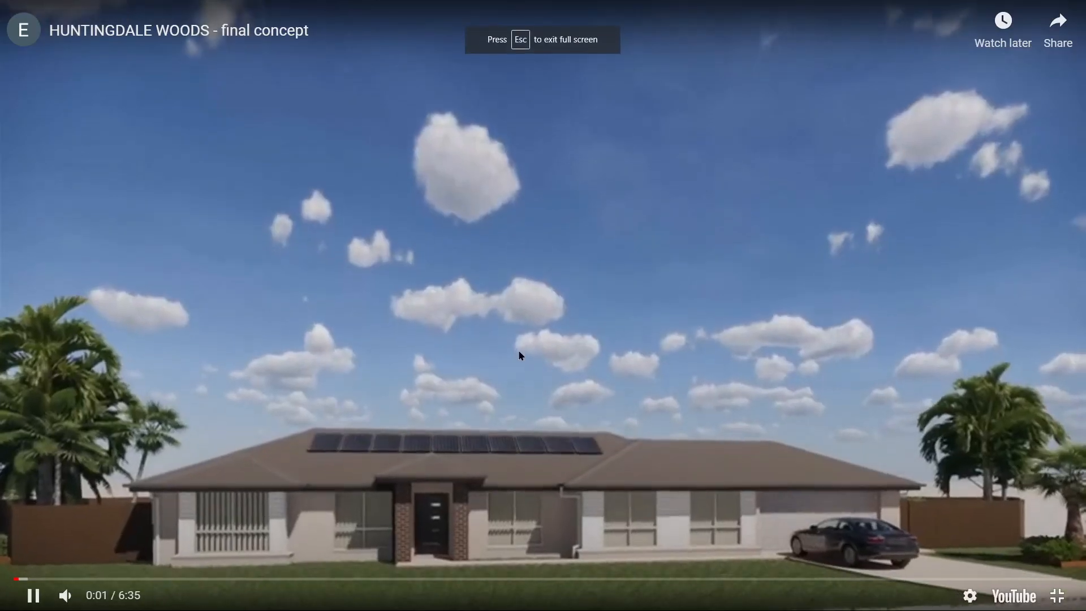
{"action": "left_click", "coordinate": [525, 578]}
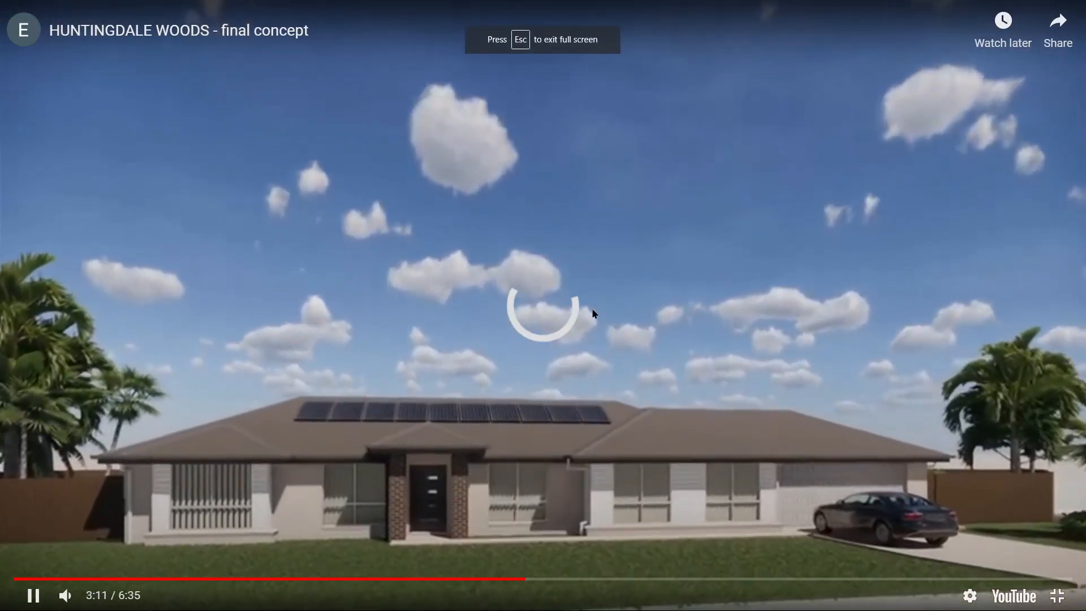
{"action": "key", "text": "Escape"}
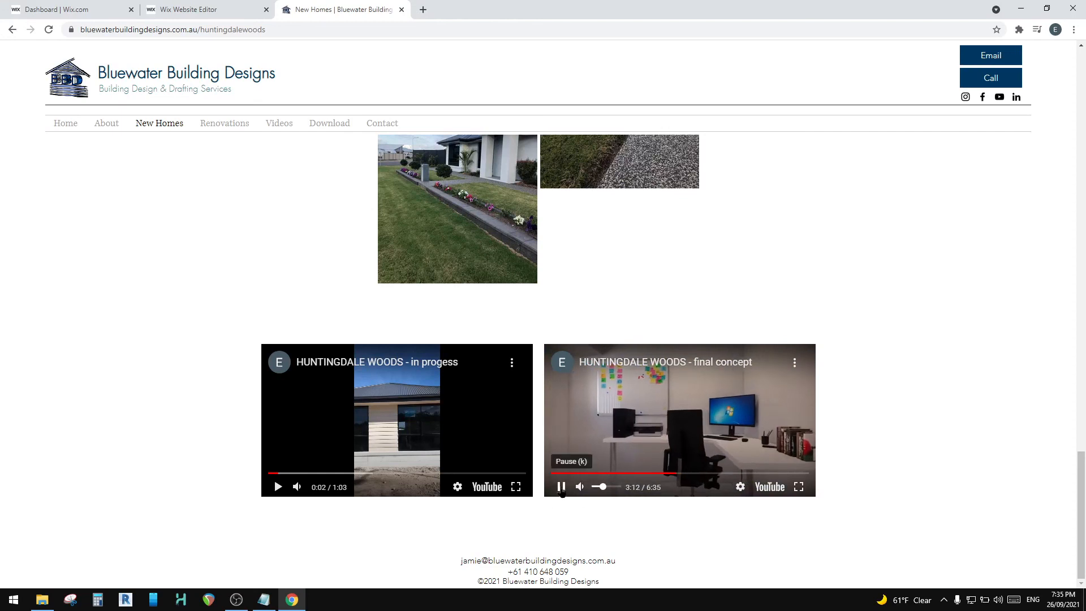
{"action": "scroll", "coordinate": [193, 249], "scroll_direction": "up", "scroll_amount": 5}
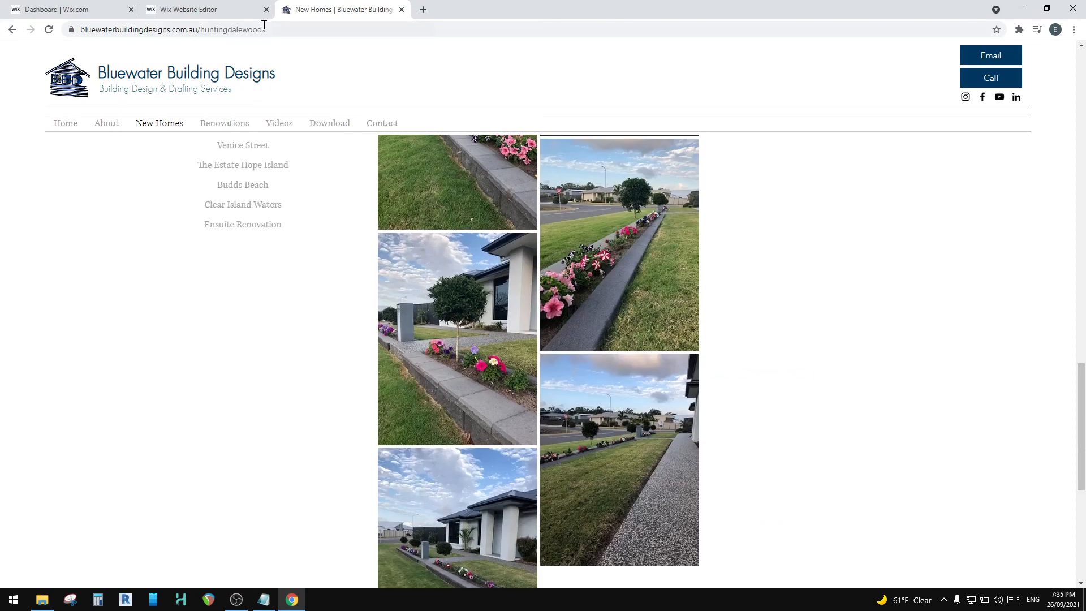
Step: Check the Huntingdale Woods page address, open the live New Homes page and test the Huntingdale Woods image link
{"action": "left_click", "coordinate": [233, 30]}
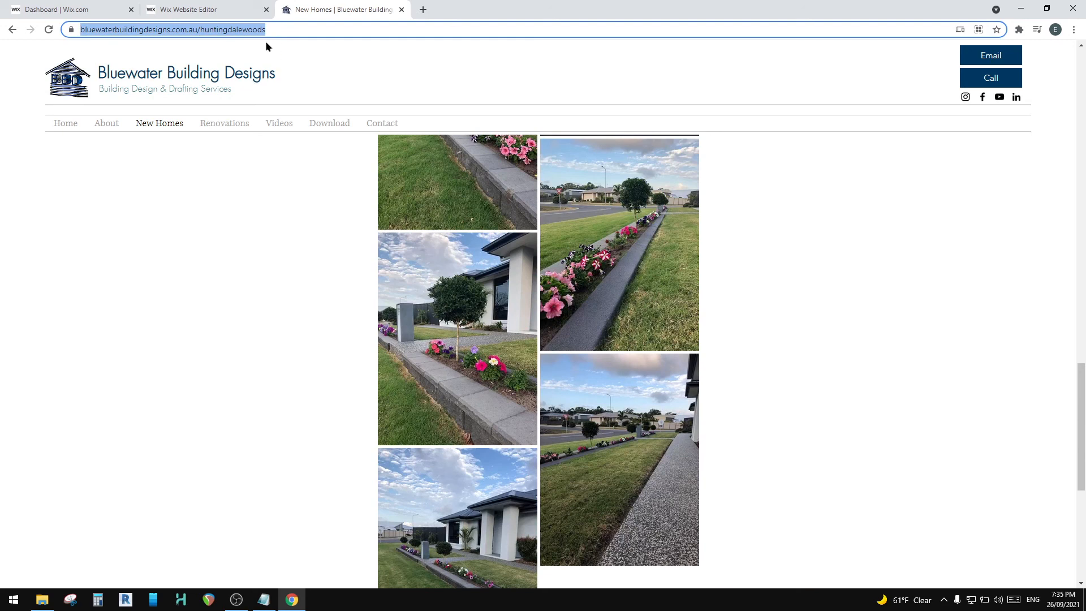
{"action": "left_click", "coordinate": [158, 124]}
{"action": "scroll", "coordinate": [552, 436], "scroll_direction": "down", "scroll_amount": 3}
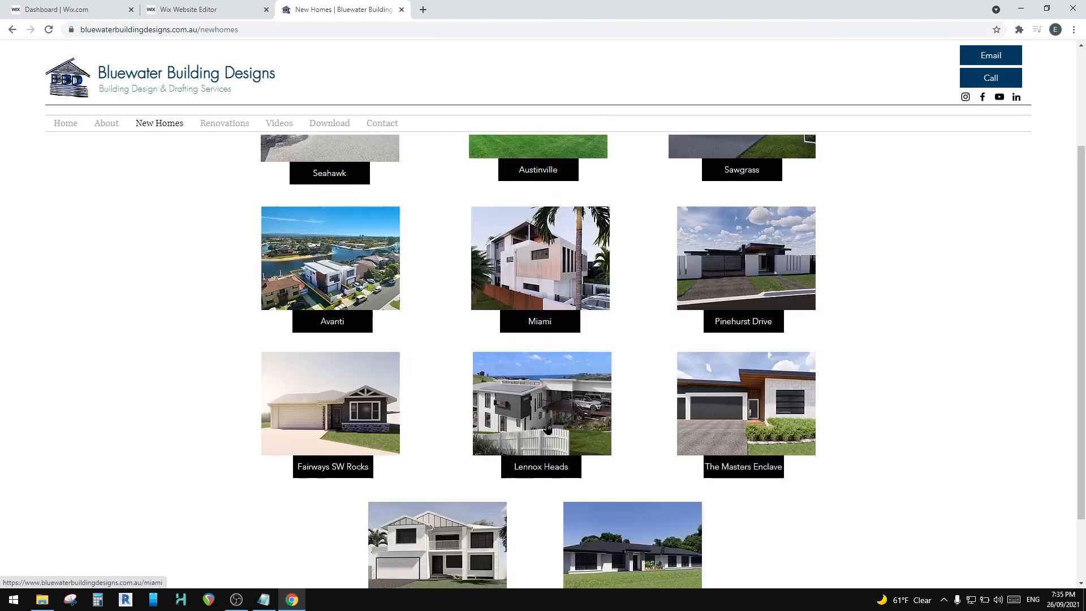
{"action": "scroll", "coordinate": [547, 428], "scroll_direction": "down", "scroll_amount": 2}
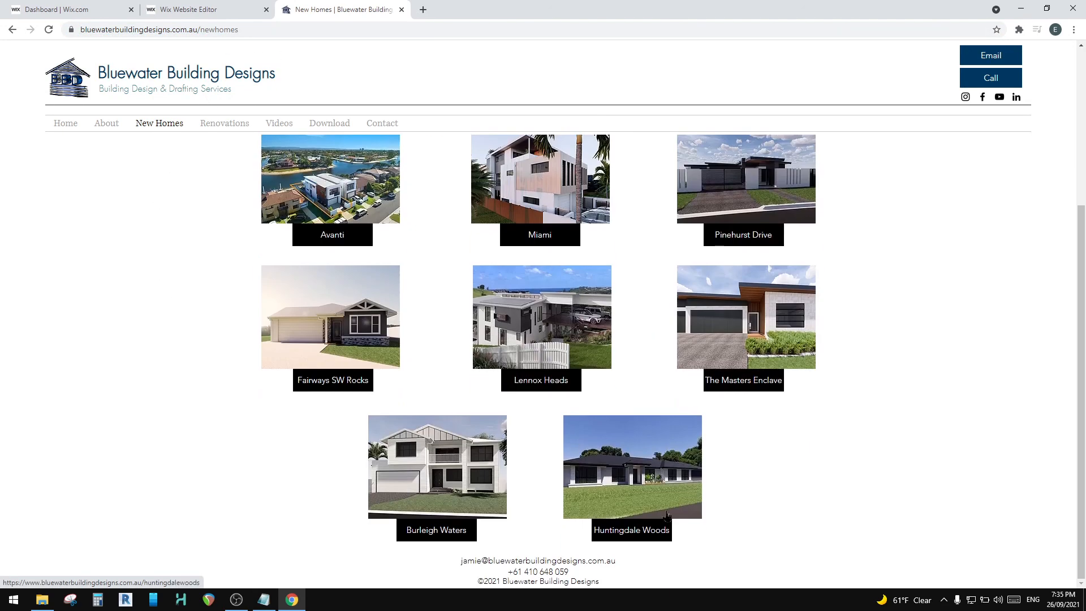
{"action": "left_click", "coordinate": [638, 451]}
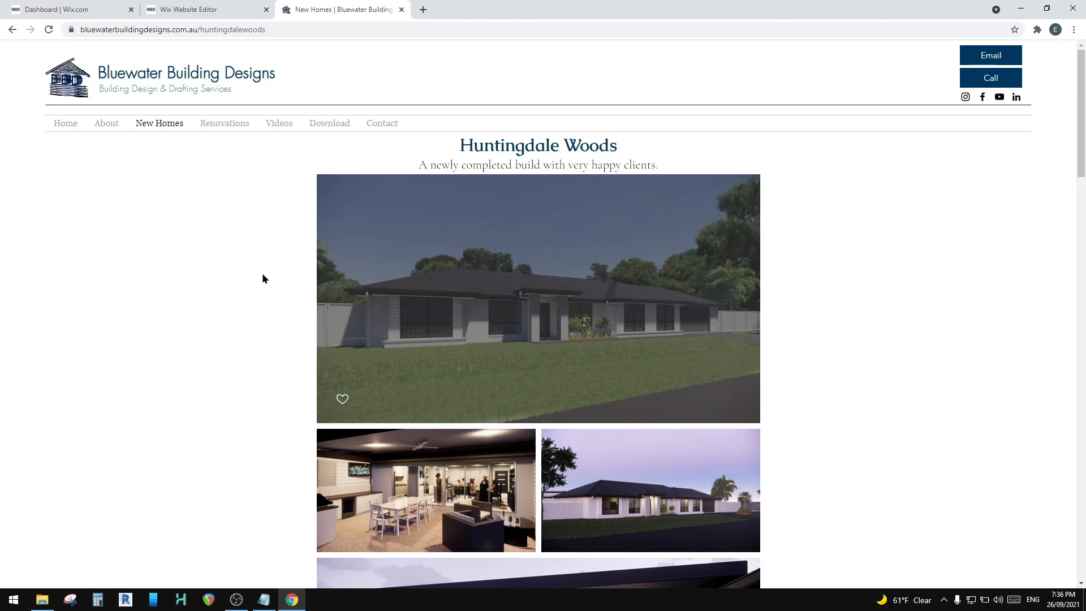
Step: Return to the live New Homes page and test the Huntingdale Woods button link
{"action": "left_click", "coordinate": [164, 125]}
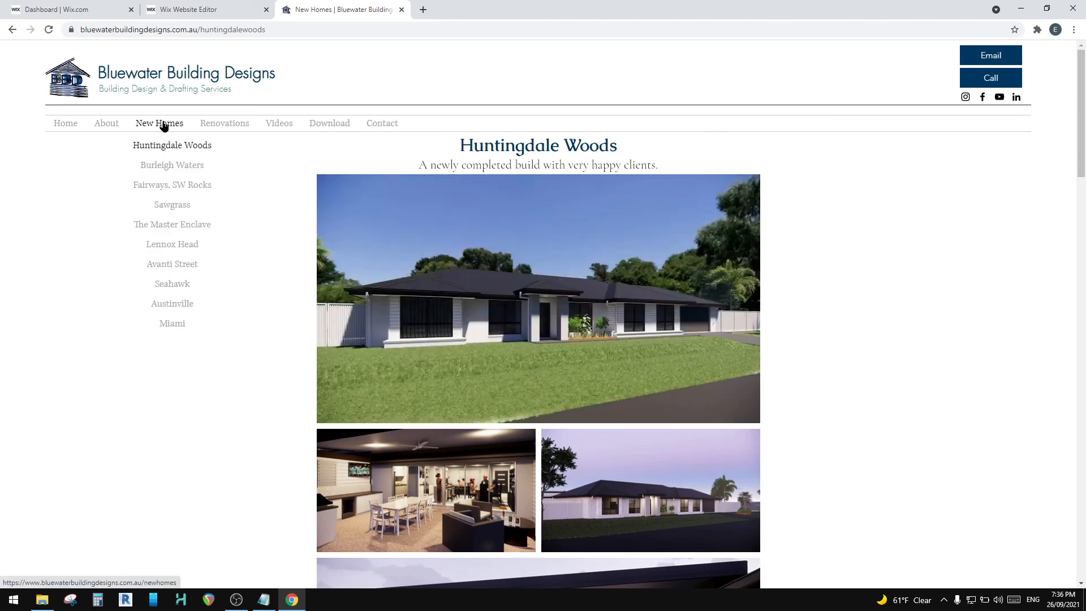
{"action": "scroll", "coordinate": [623, 333], "scroll_direction": "down", "scroll_amount": 4}
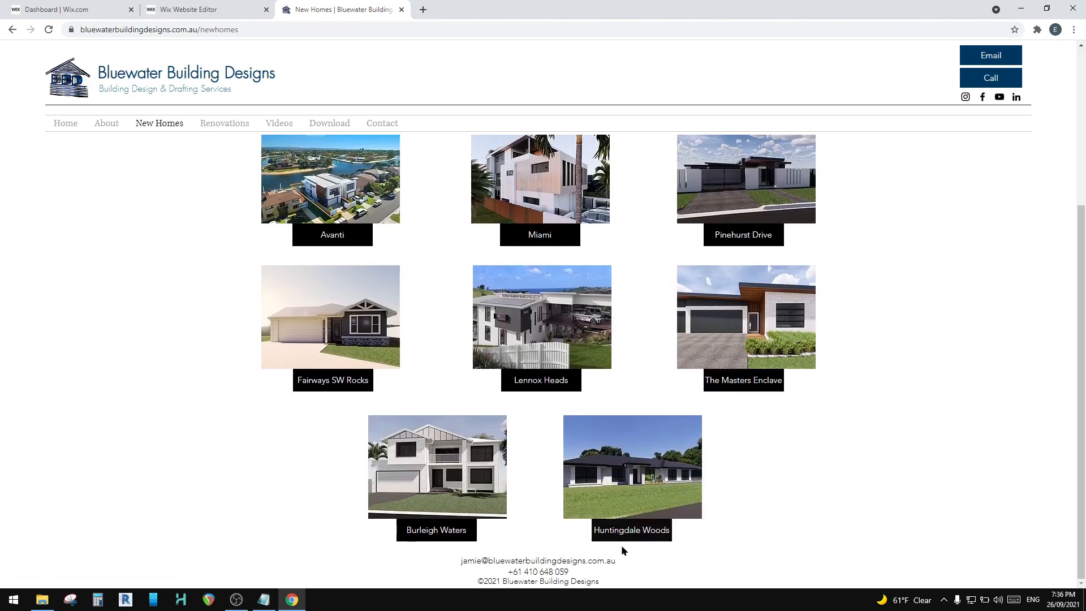
{"action": "left_click", "coordinate": [632, 514]}
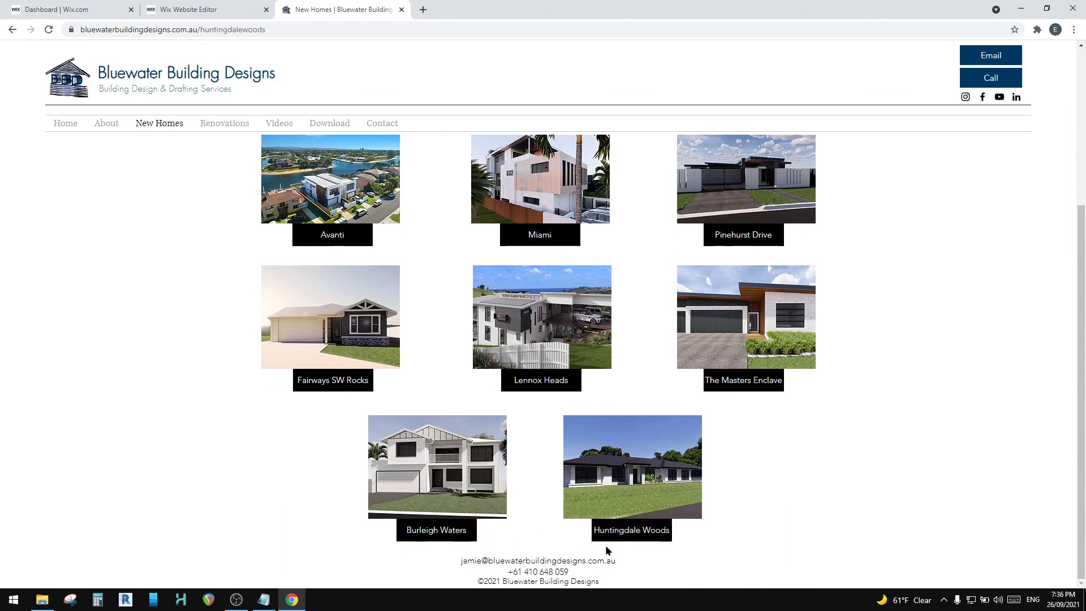
{"action": "mouse_move", "coordinate": [225, 123]}
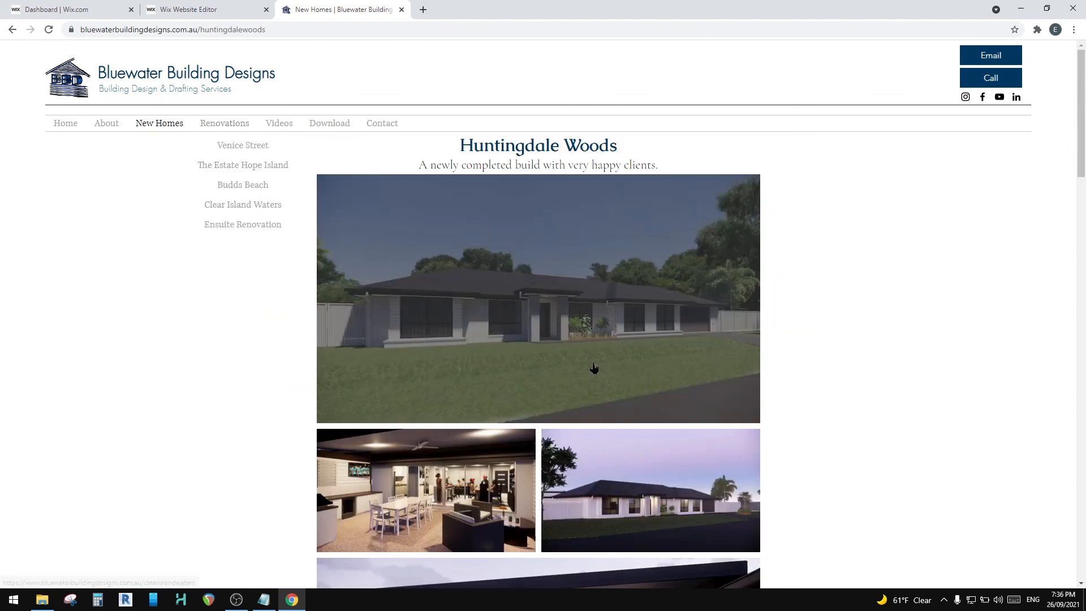
Step: Check the live Renovations page, return to the Huntingdale Woods page through the site navigation, and select its web address
{"action": "scroll", "coordinate": [594, 368], "scroll_direction": "down", "scroll_amount": 2}
{"action": "left_click", "coordinate": [231, 125]}
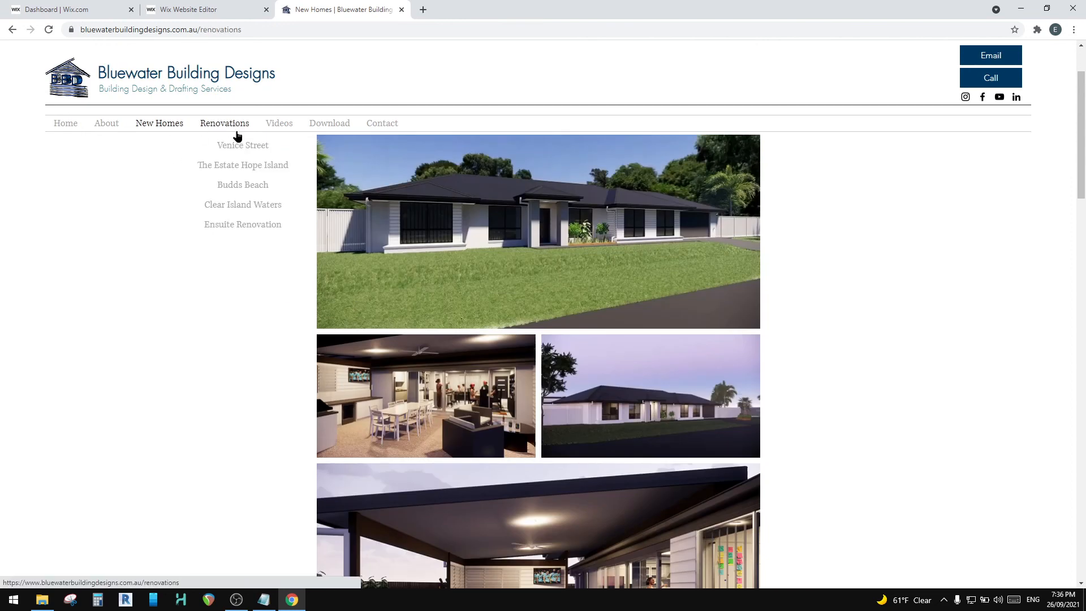
{"action": "mouse_move", "coordinate": [153, 126]}
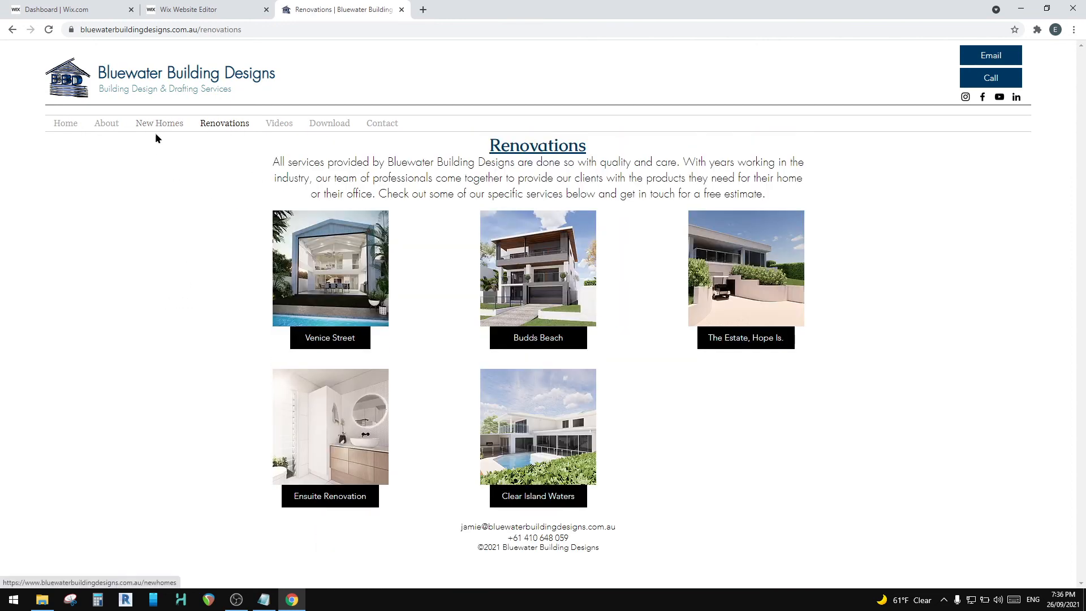
{"action": "left_click", "coordinate": [162, 147]}
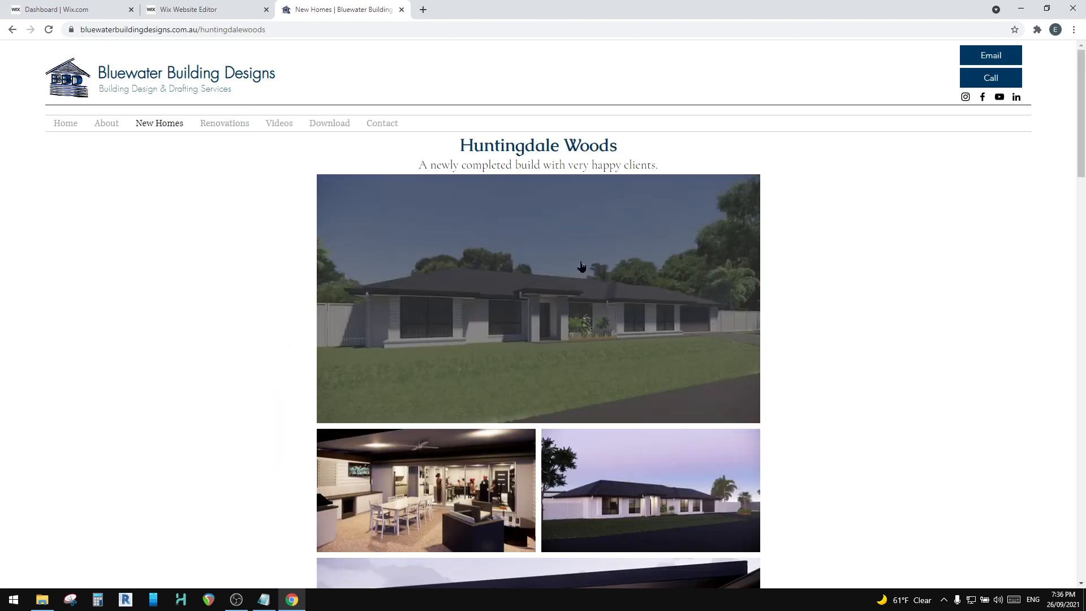
{"action": "scroll", "coordinate": [744, 387], "scroll_direction": "down", "scroll_amount": 13}
{"action": "scroll", "coordinate": [736, 385], "scroll_direction": "up", "scroll_amount": 12}
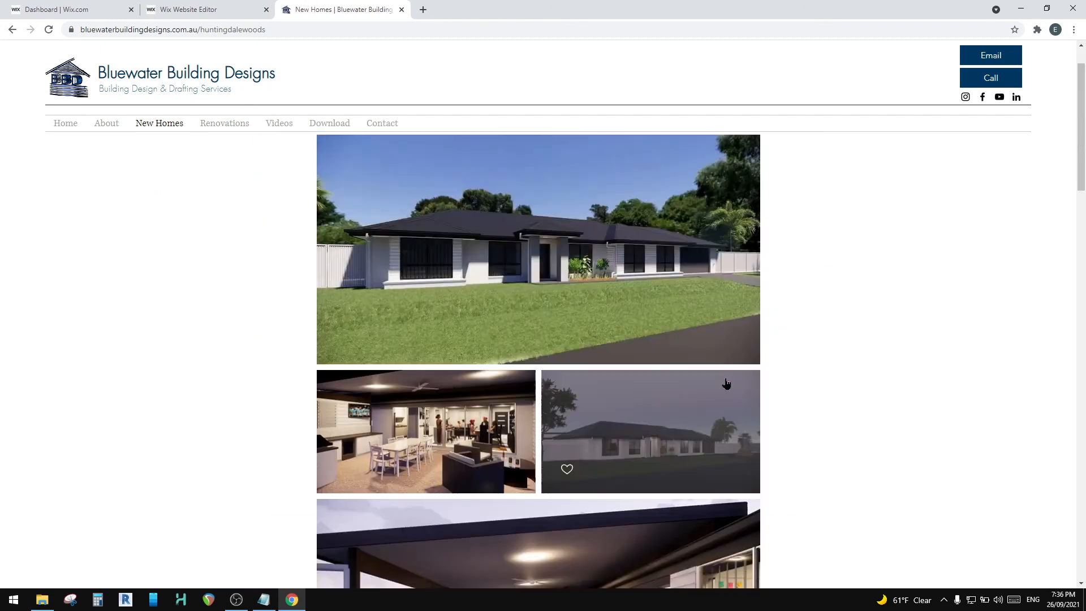
{"action": "left_click", "coordinate": [309, 29]}
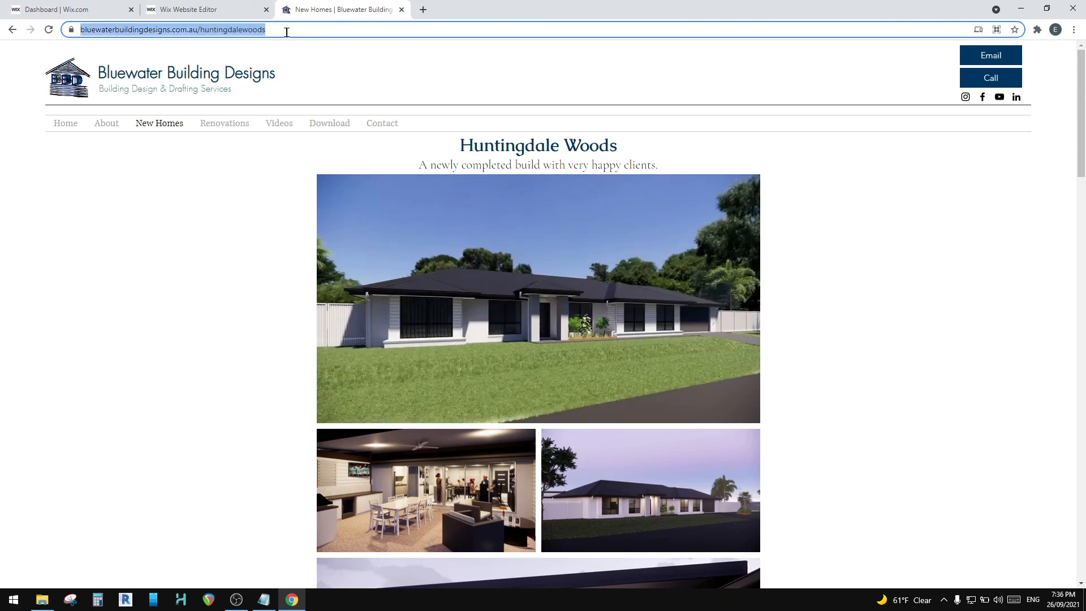
Step: Switch to the Wix editor, open the Huntingdale Woods page from the site pages, and show it in the desktop editor
{"action": "left_click", "coordinate": [192, 9]}
{"action": "left_click", "coordinate": [693, 417]}
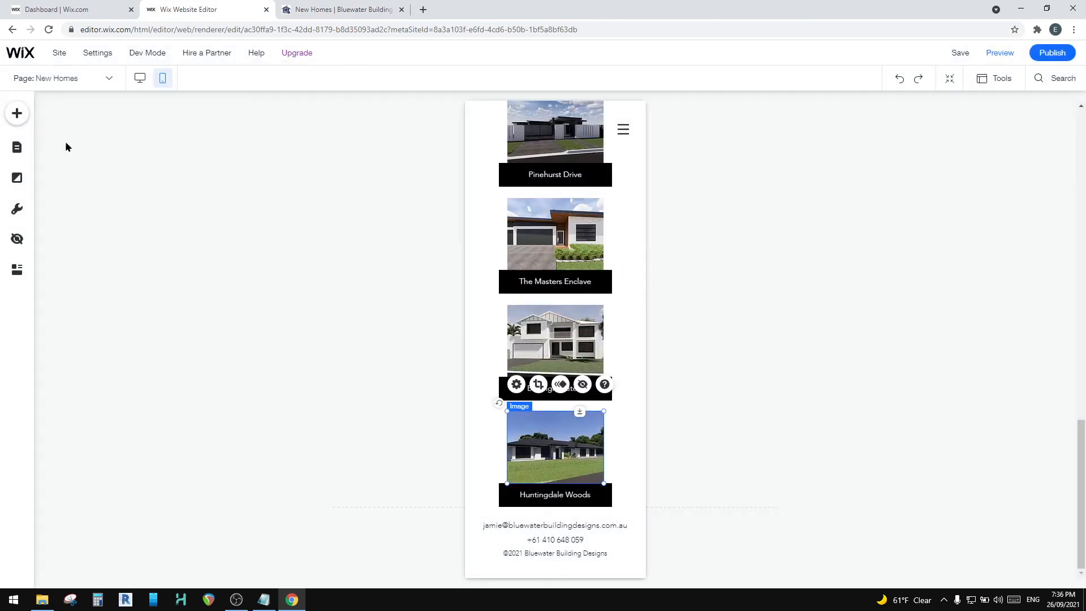
{"action": "left_click", "coordinate": [17, 147]}
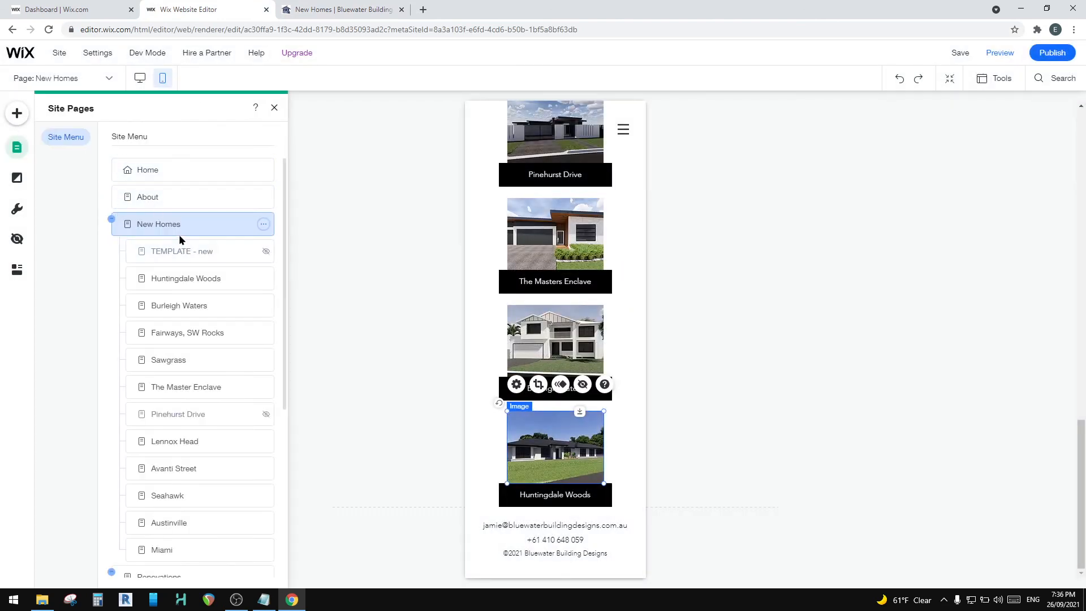
{"action": "left_click", "coordinate": [194, 279]}
{"action": "left_click", "coordinate": [263, 279]}
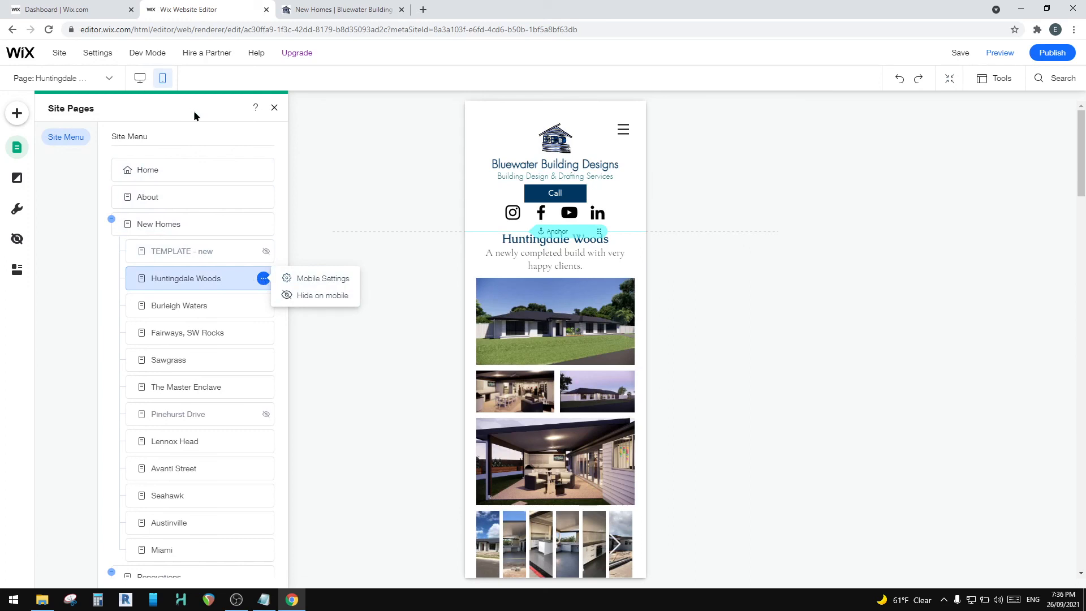
{"action": "left_click", "coordinate": [141, 79]}
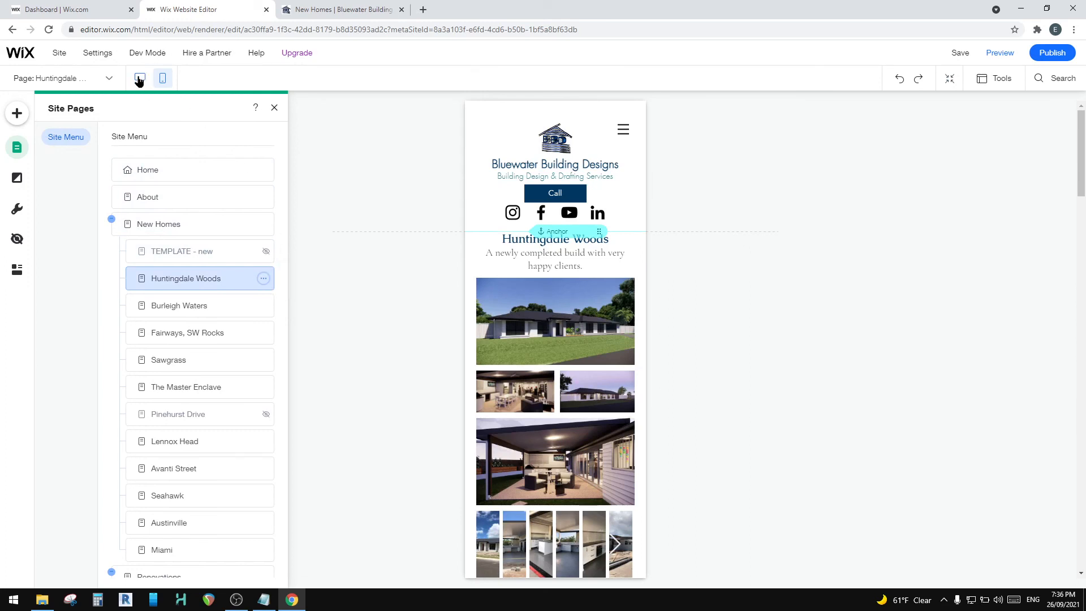
{"action": "left_click", "coordinate": [140, 79]}
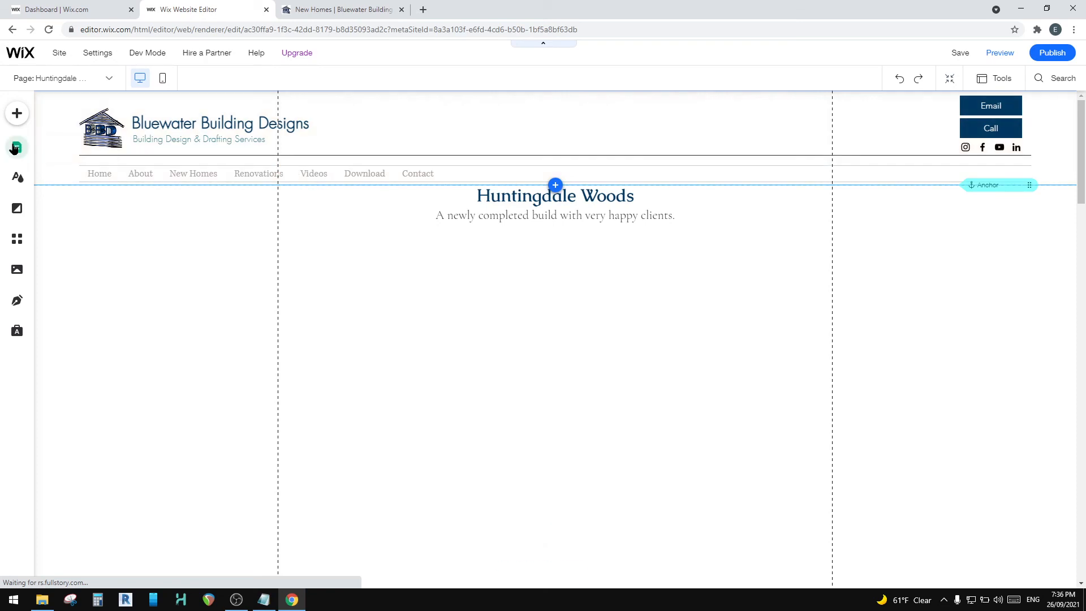
Step: Review the SEO basics and social share settings of the Huntingdale Woods page, and close its page settings
{"action": "left_click", "coordinate": [16, 147]}
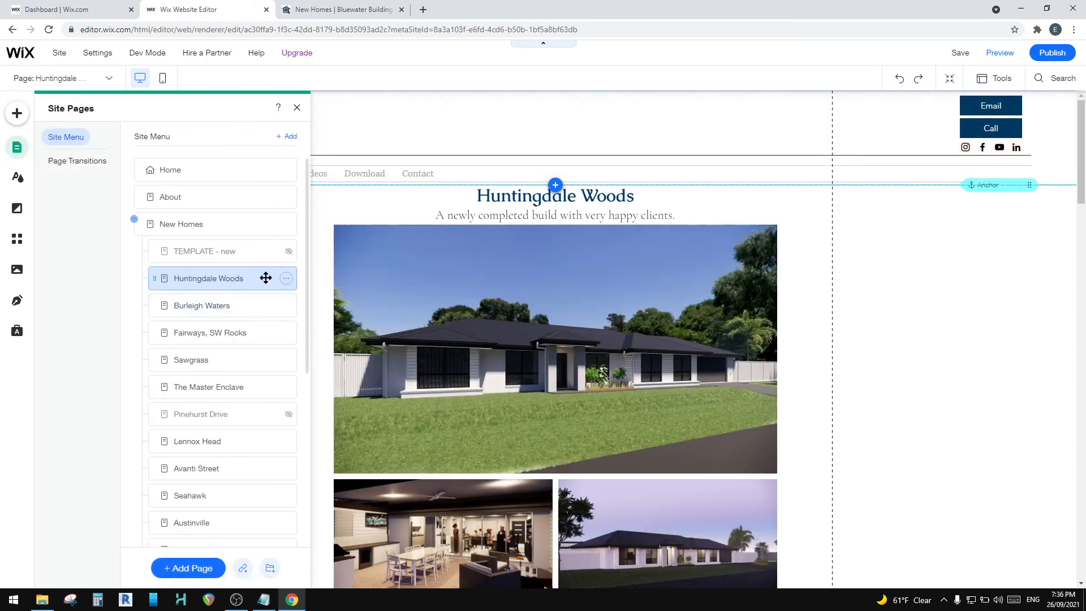
{"action": "left_click", "coordinate": [286, 278]}
{"action": "left_click", "coordinate": [339, 276]}
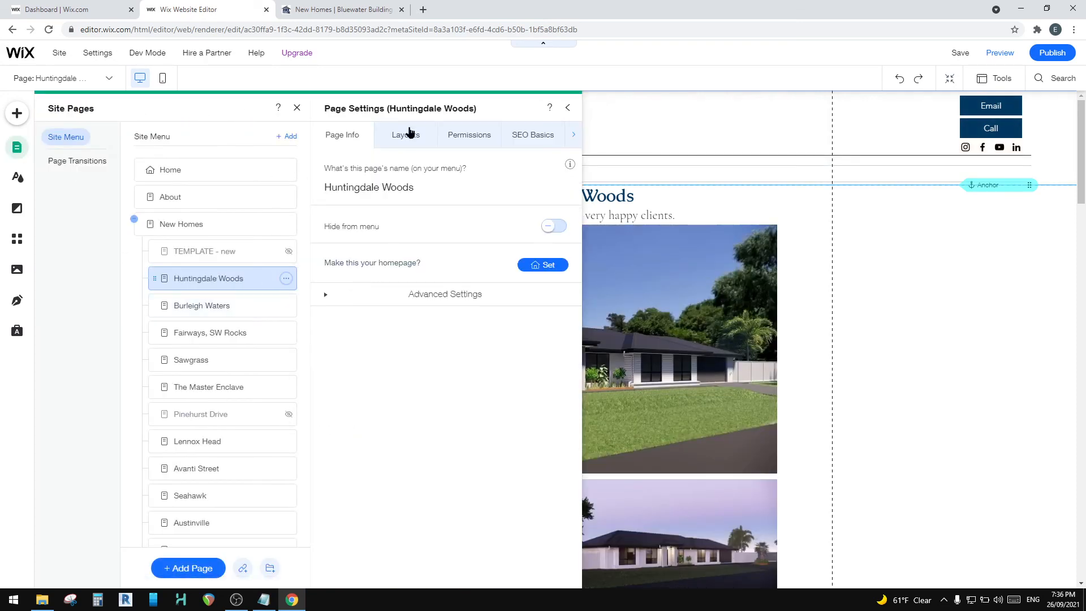
{"action": "left_click", "coordinate": [533, 136]}
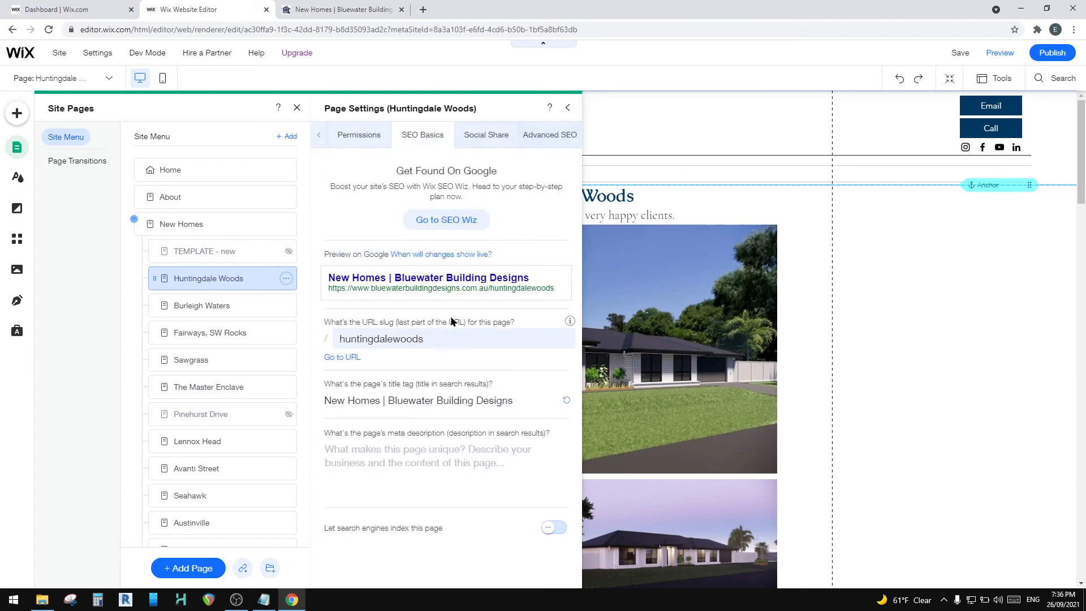
{"action": "left_click", "coordinate": [487, 136]}
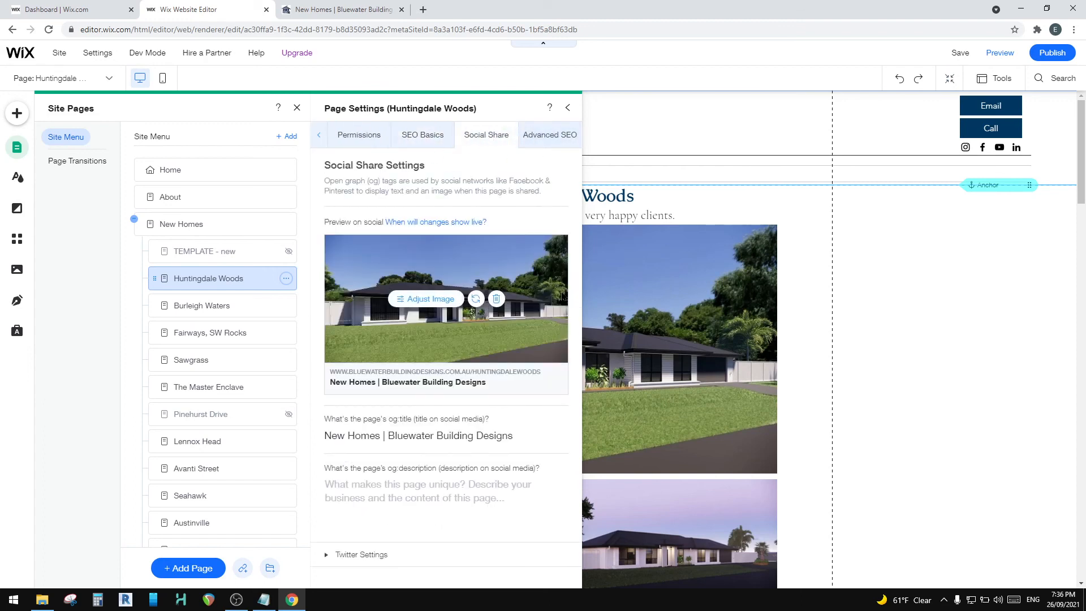
{"action": "left_click", "coordinate": [569, 109]}
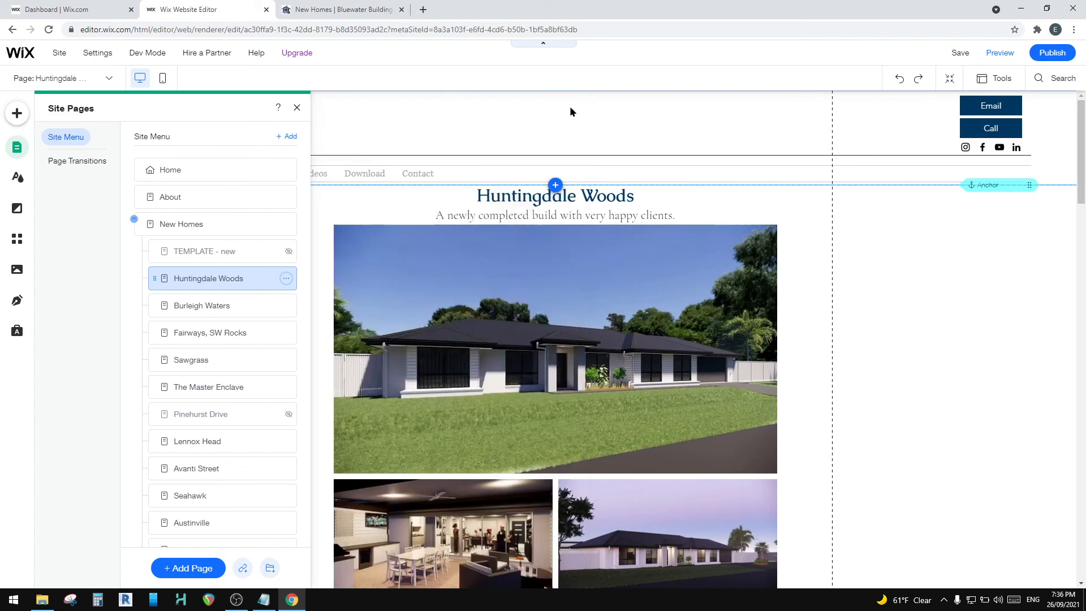
Step: Open the Outlook inbox in a new browser tab and start a new email message
{"action": "left_click", "coordinate": [422, 11]}
{"action": "type", "text": "ou"}
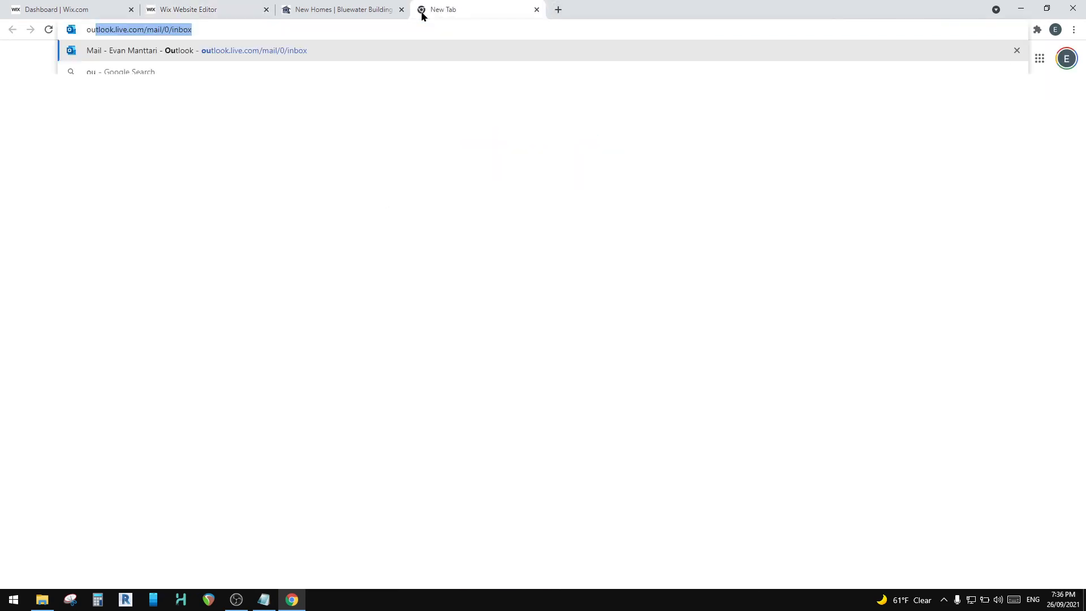
{"action": "key", "text": "Return"}
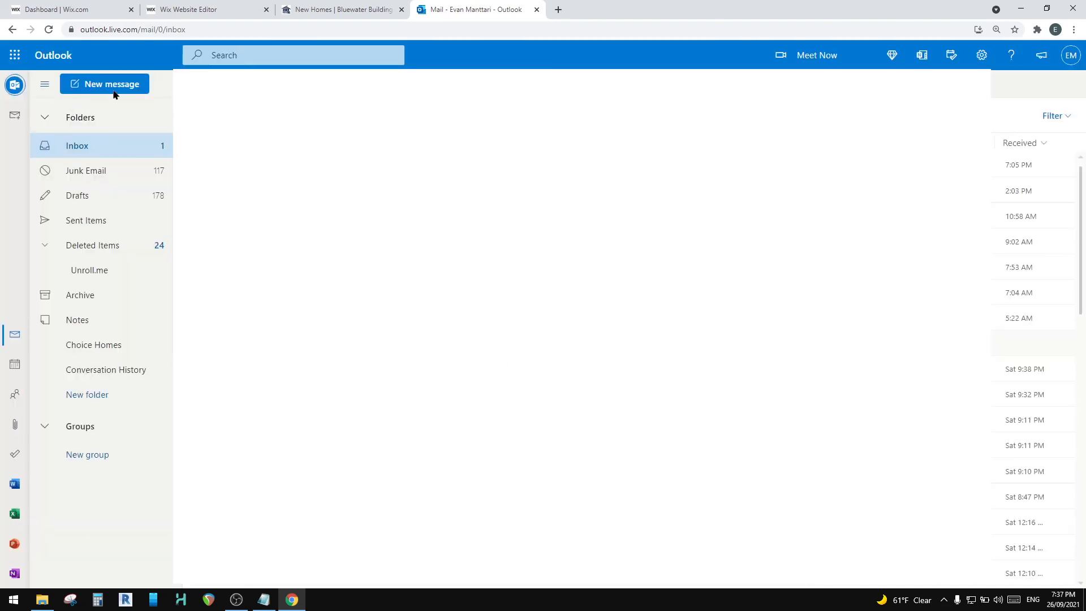
{"action": "left_click", "coordinate": [114, 86]}
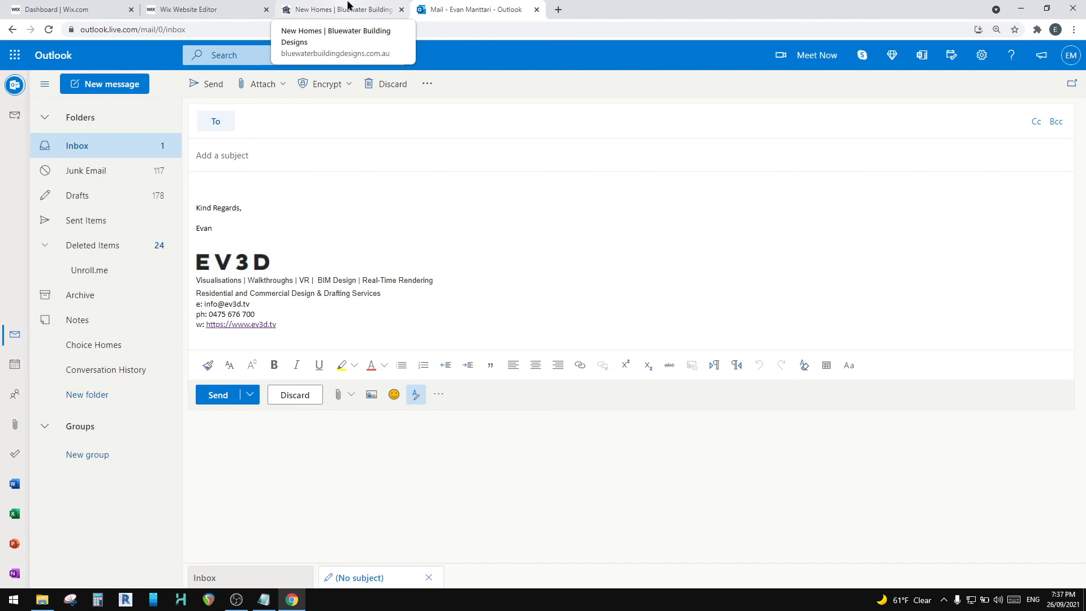
Step: Copy the live Huntingdale Woods page address and return to the draft email in Outlook
{"action": "left_click", "coordinate": [348, 7]}
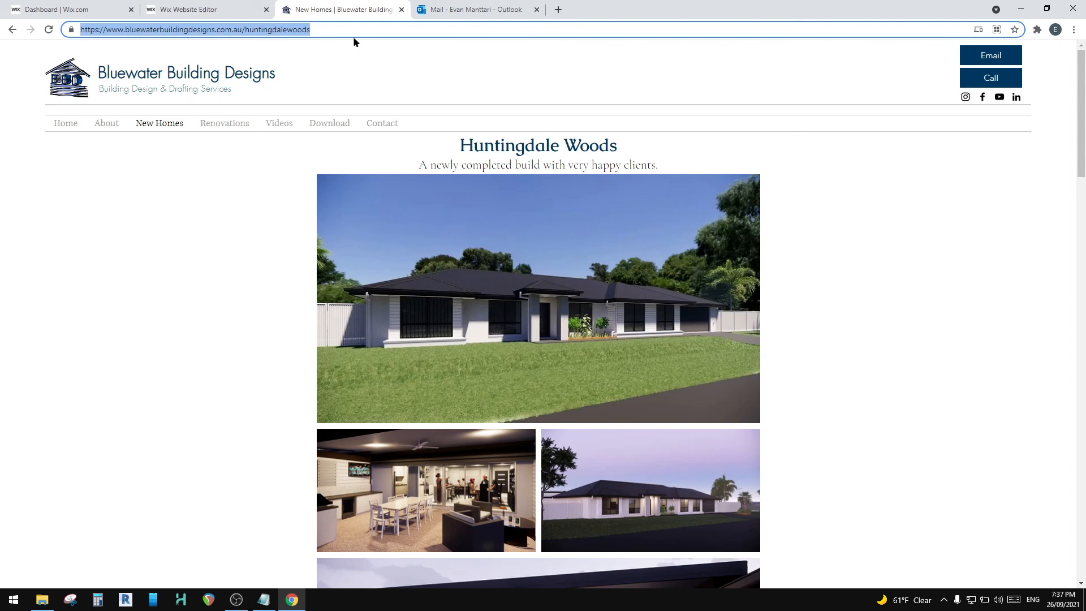
{"action": "right_click", "coordinate": [294, 37]}
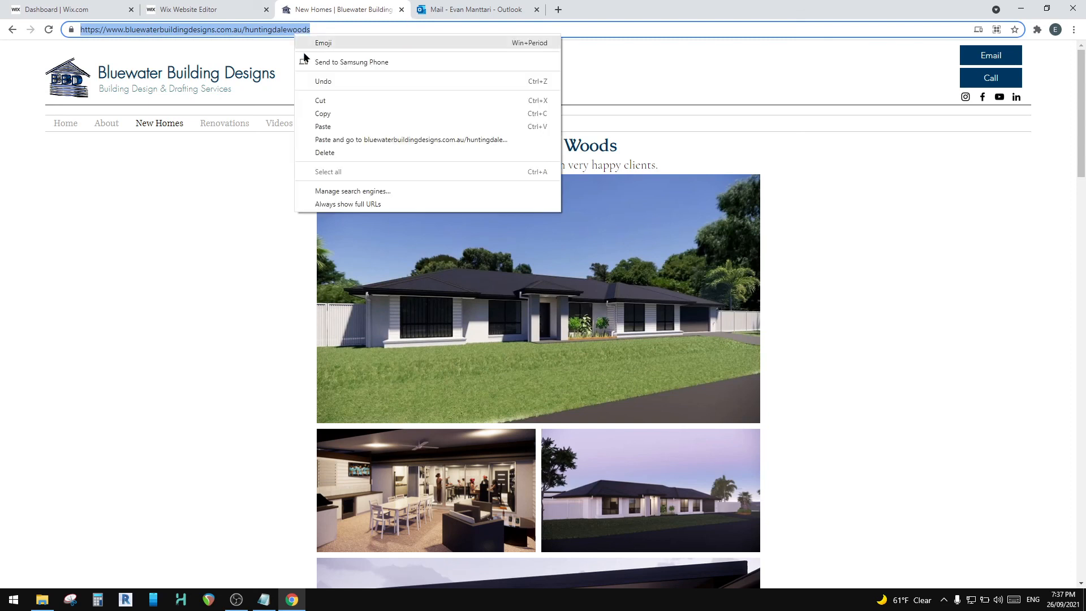
{"action": "left_click", "coordinate": [334, 111]}
{"action": "left_click", "coordinate": [442, 9]}
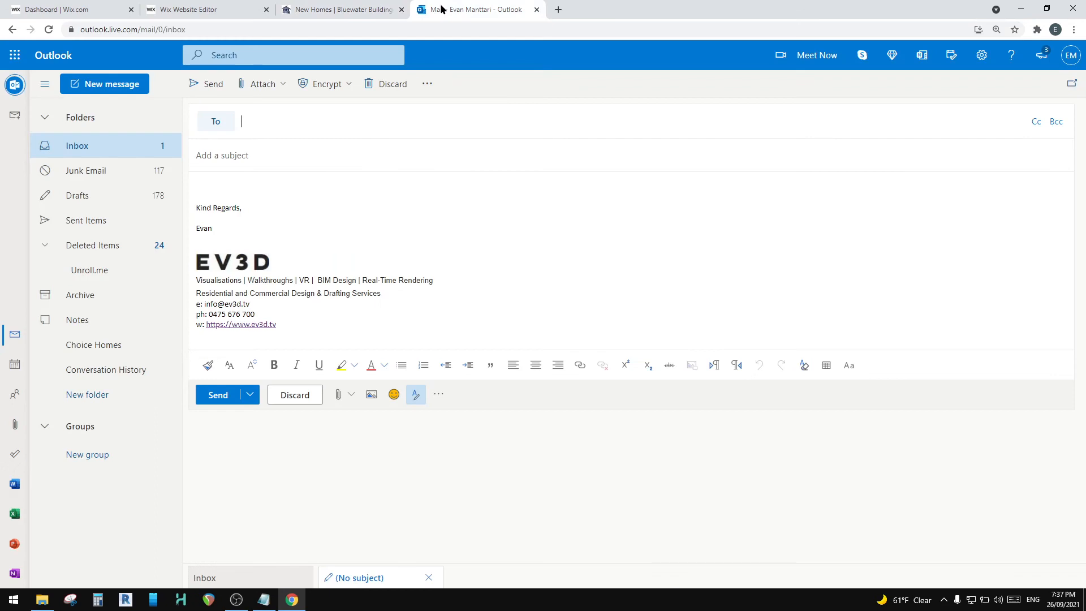
Step: Address the email to the Bluewater Building Designs contact and enter "Huntingdale Woods" as the subject
{"action": "type", "text": "jam"}
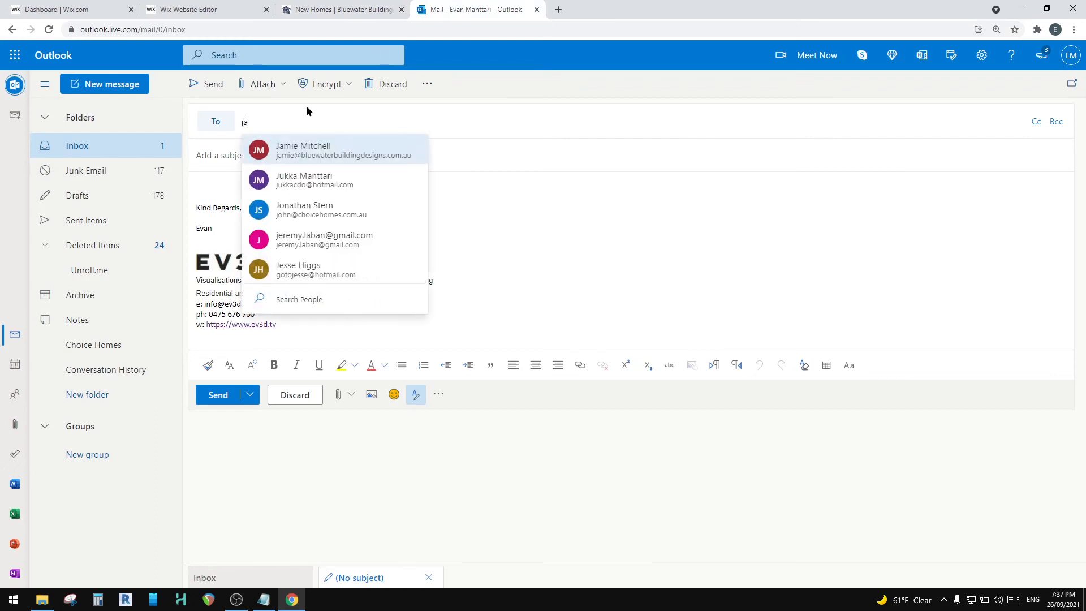
{"action": "left_click", "coordinate": [302, 149]}
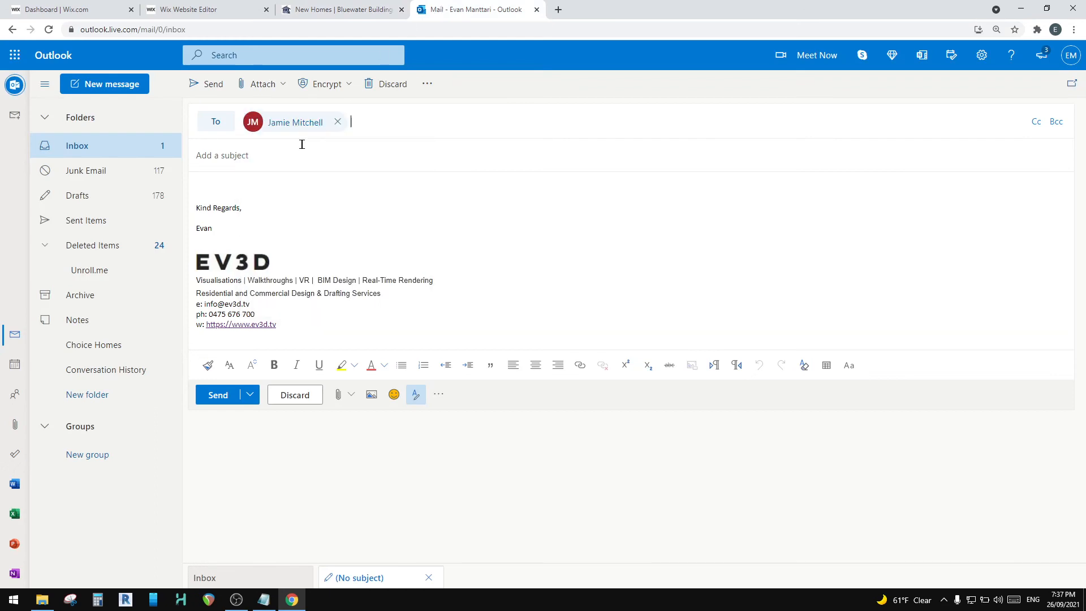
{"action": "left_click", "coordinate": [261, 156]}
{"action": "type", "text": "Huntong"}
{"action": "key", "text": "BackSpace"}
{"action": "key", "text": "BackSpace"}
{"action": "type", "text": "ingdale"}
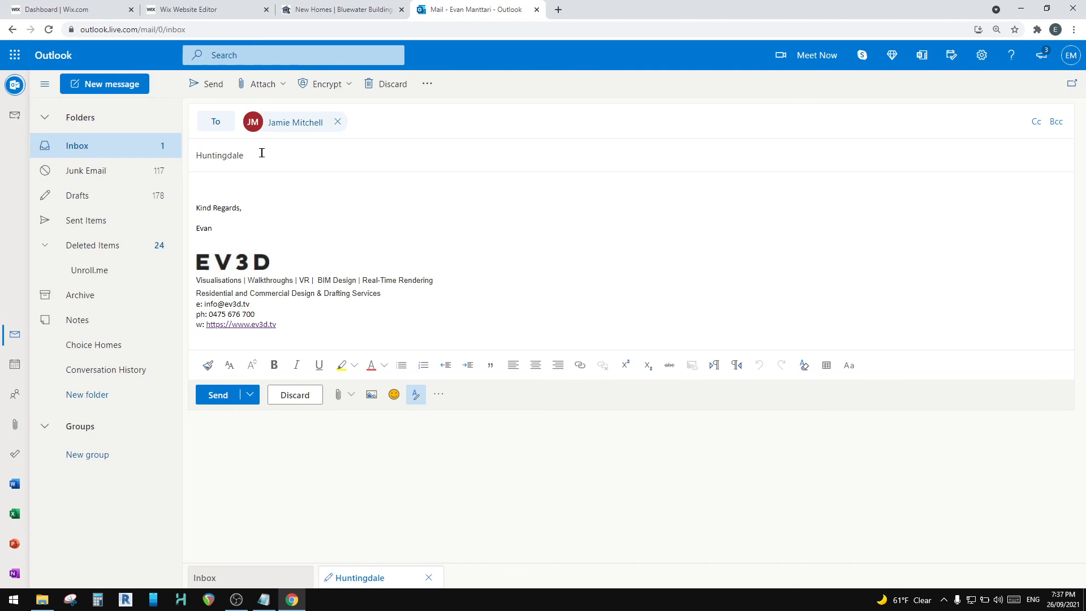
{"action": "type", "text": " Woods"}
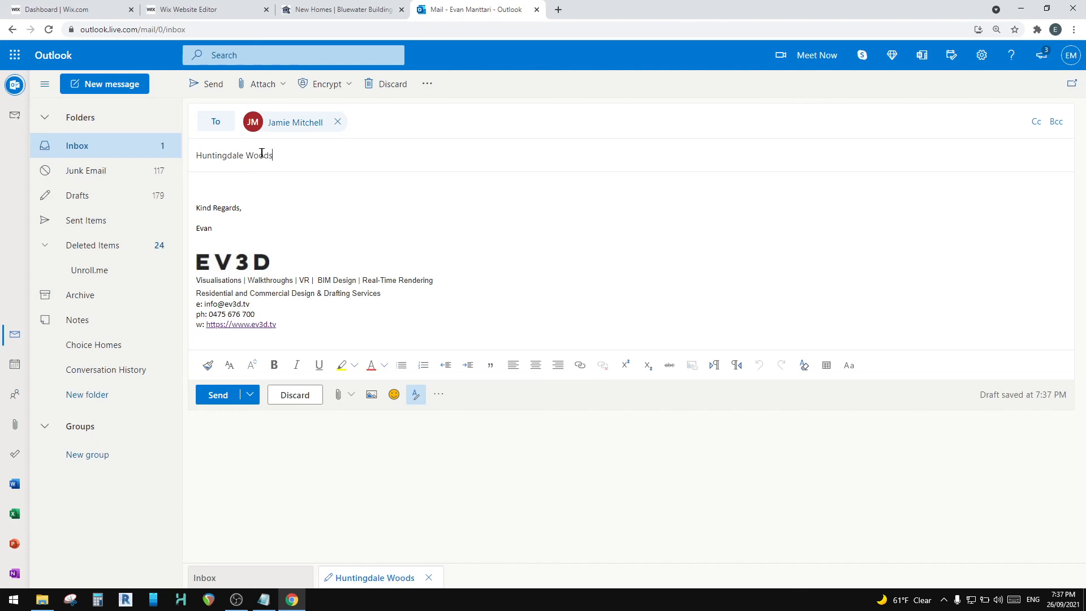
{"action": "left_click", "coordinate": [42, 599]}
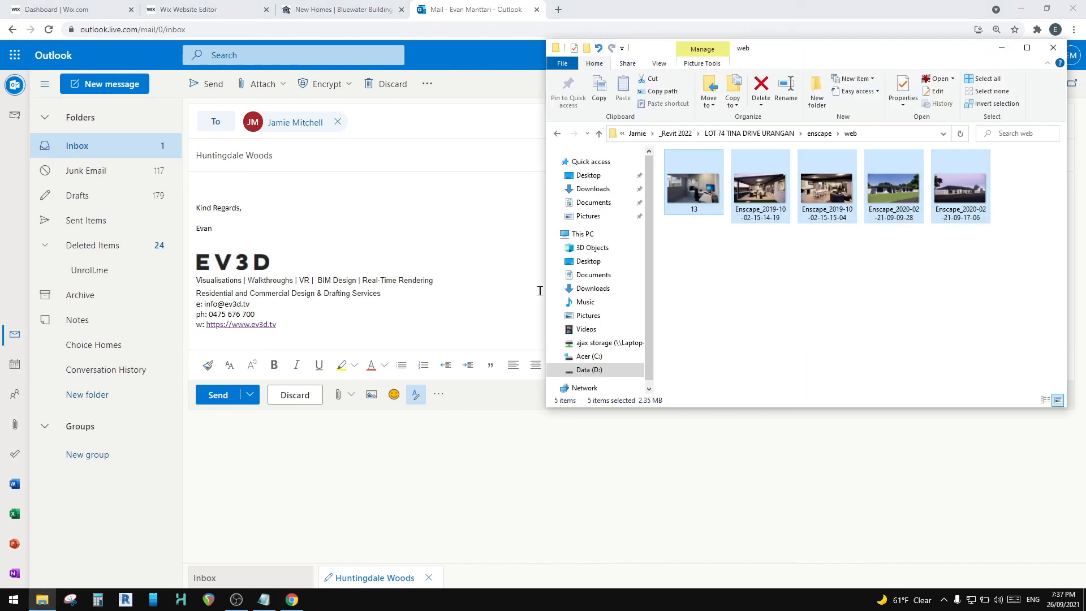
{"action": "left_click", "coordinate": [264, 599]}
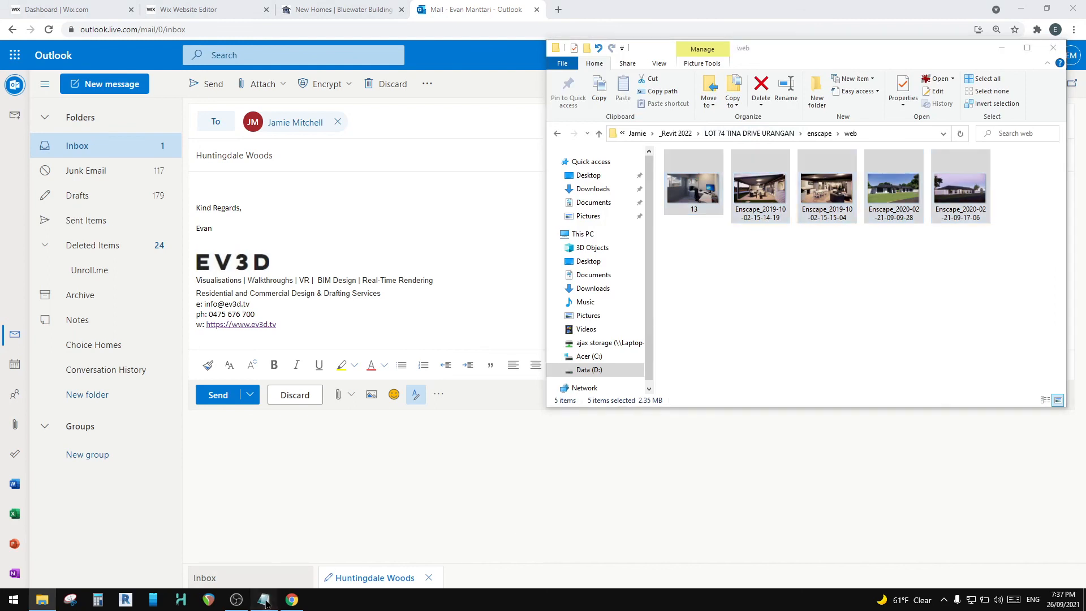
{"action": "left_click", "coordinate": [301, 156]}
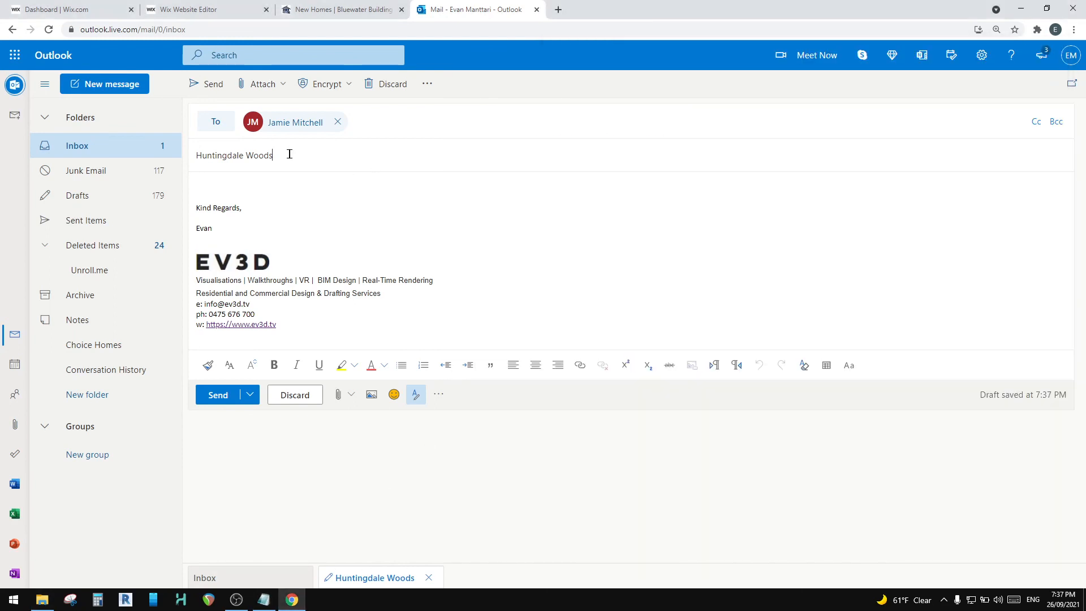
Step: Extend the subject to "Huntingdale Woods - website" and paste the copied page link into the message body, followed by blank lines
{"action": "left_click", "coordinate": [291, 158]}
{"action": "left_click", "coordinate": [224, 185]}
{"action": "key", "text": "ctrl+v"}
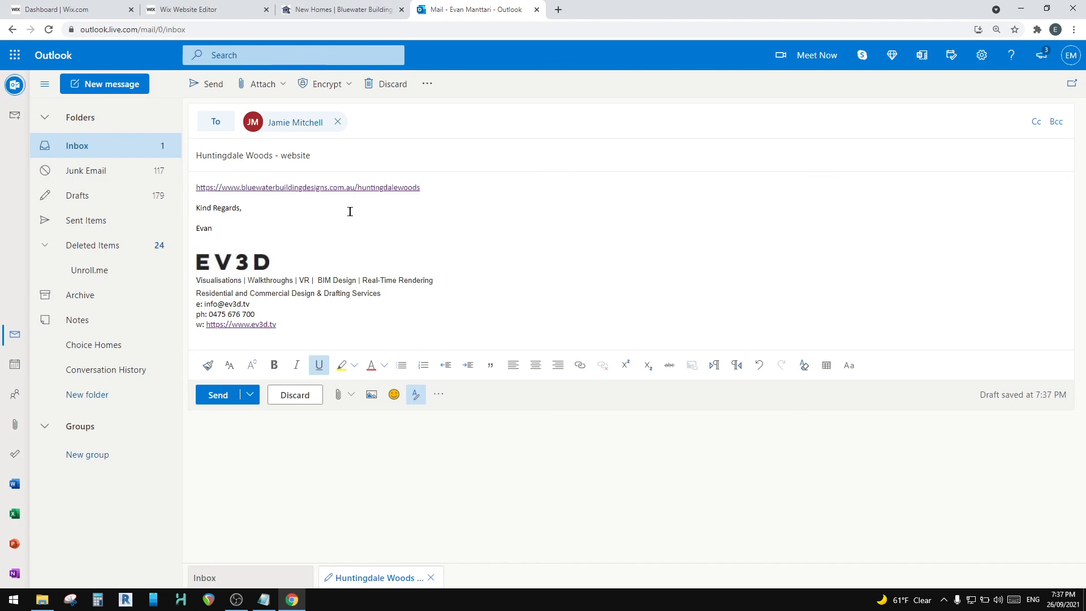
{"action": "key", "text": "Return"}
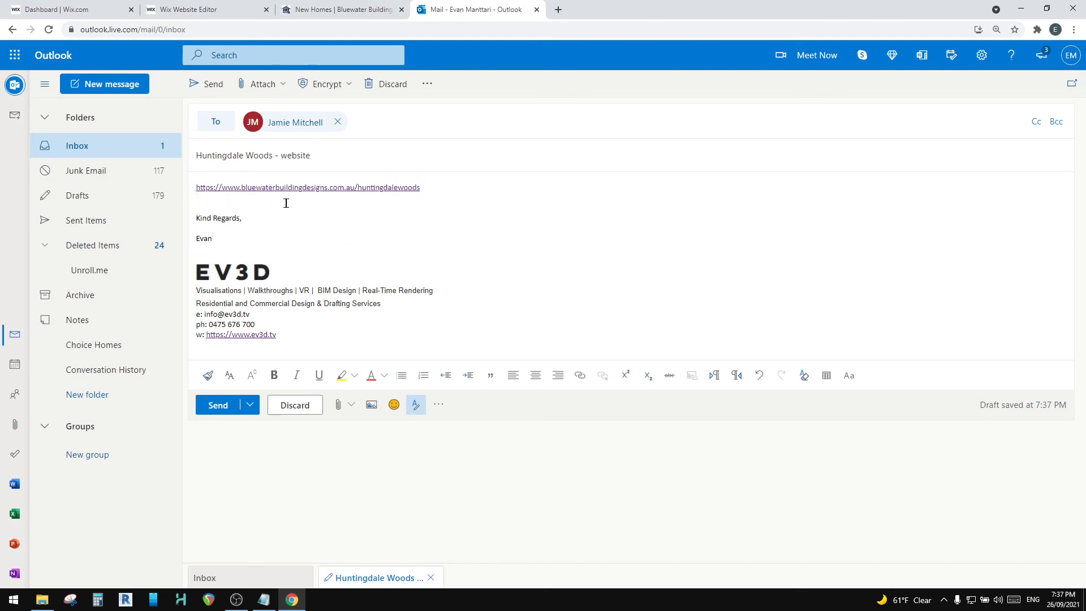
{"action": "key", "text": "Return"}
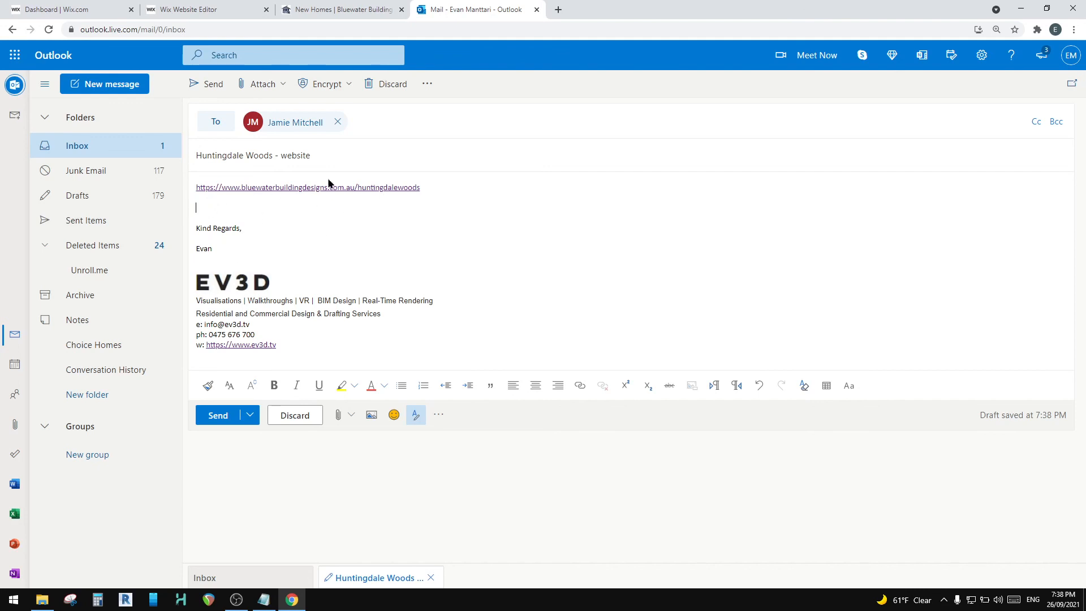
{"action": "left_click", "coordinate": [339, 9]}
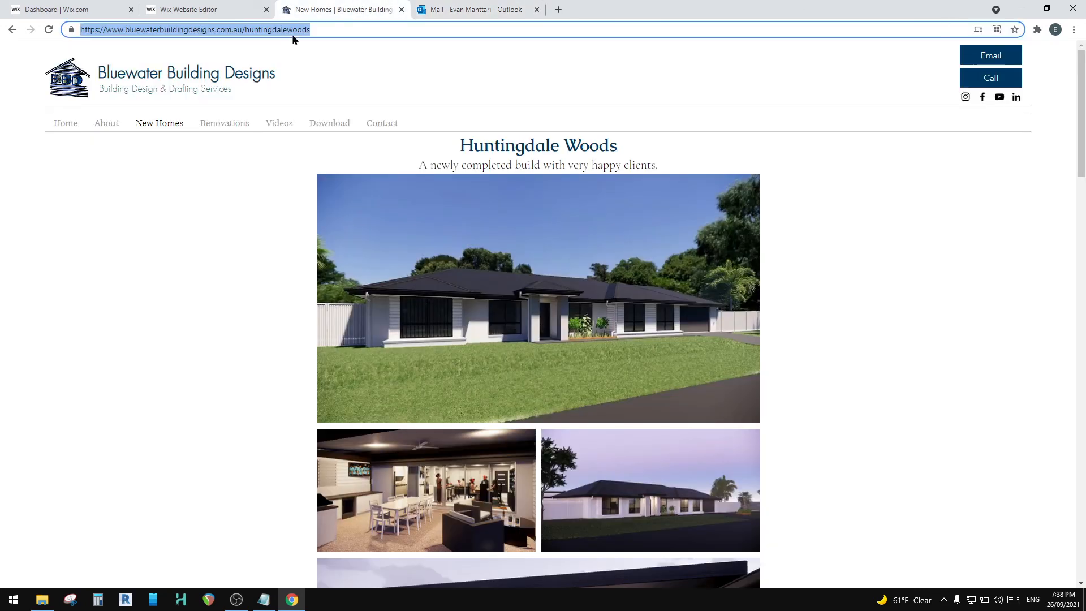
{"action": "left_click", "coordinate": [188, 7]}
{"action": "left_click", "coordinate": [331, 7]}
{"action": "left_click", "coordinate": [452, 6]}
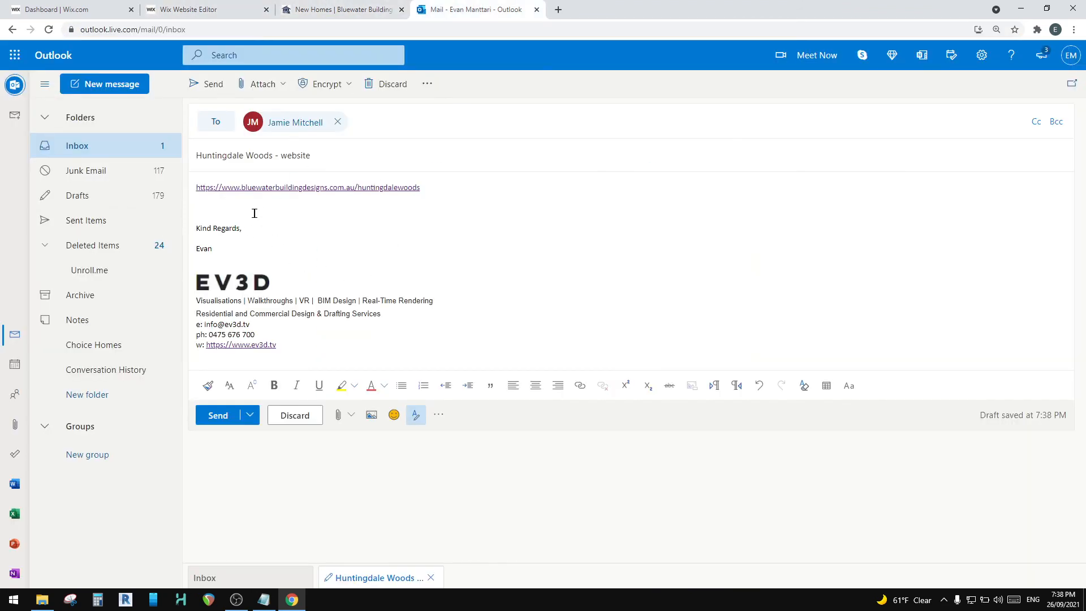
{"action": "left_click", "coordinate": [354, 13]}
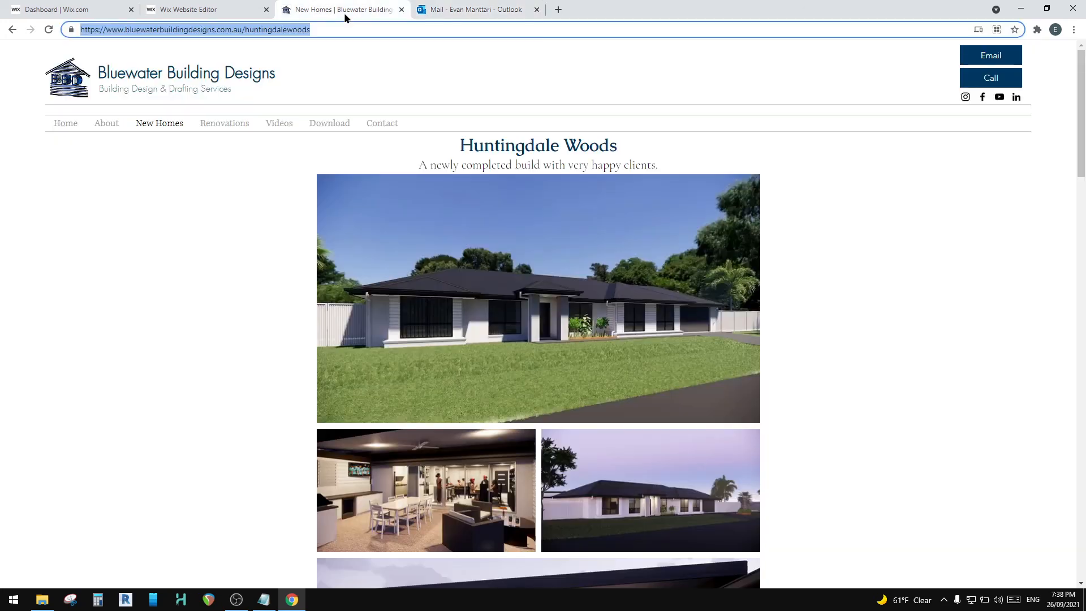
Step: Switch to the Wix editor and check the SEO basics and social share settings of the Huntingdale Woods page
{"action": "left_click", "coordinate": [208, 14]}
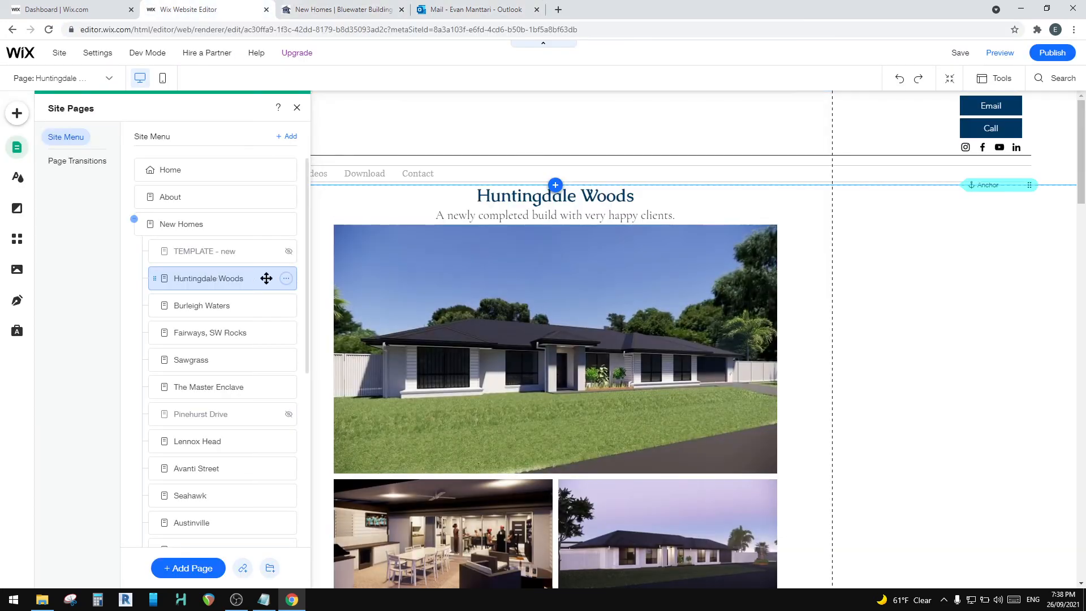
{"action": "left_click", "coordinate": [286, 278]}
{"action": "left_click", "coordinate": [333, 277]}
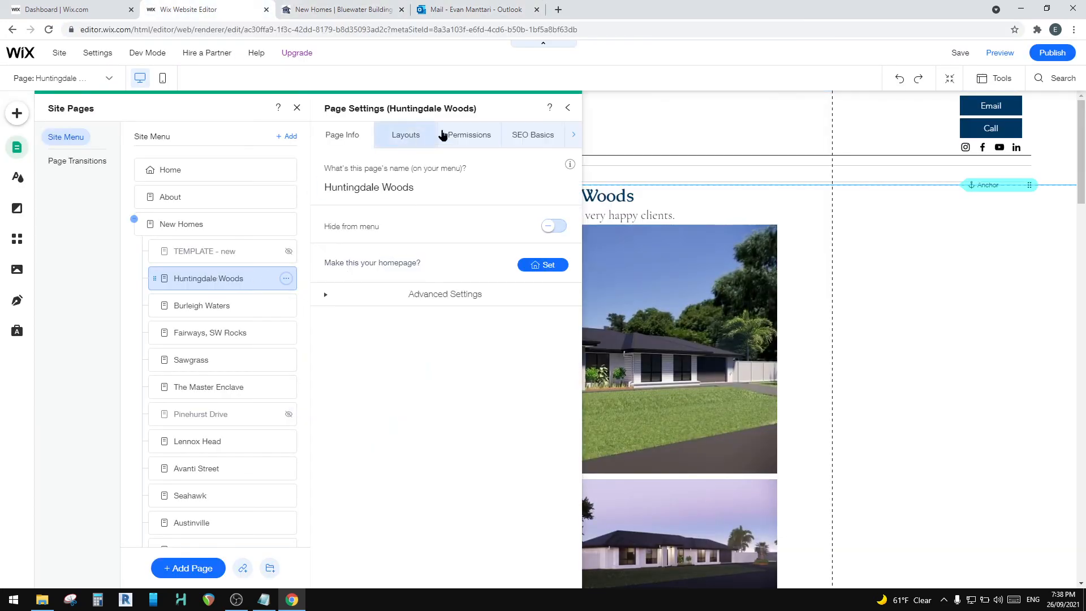
{"action": "left_click", "coordinate": [529, 134]}
{"action": "left_click", "coordinate": [497, 135]}
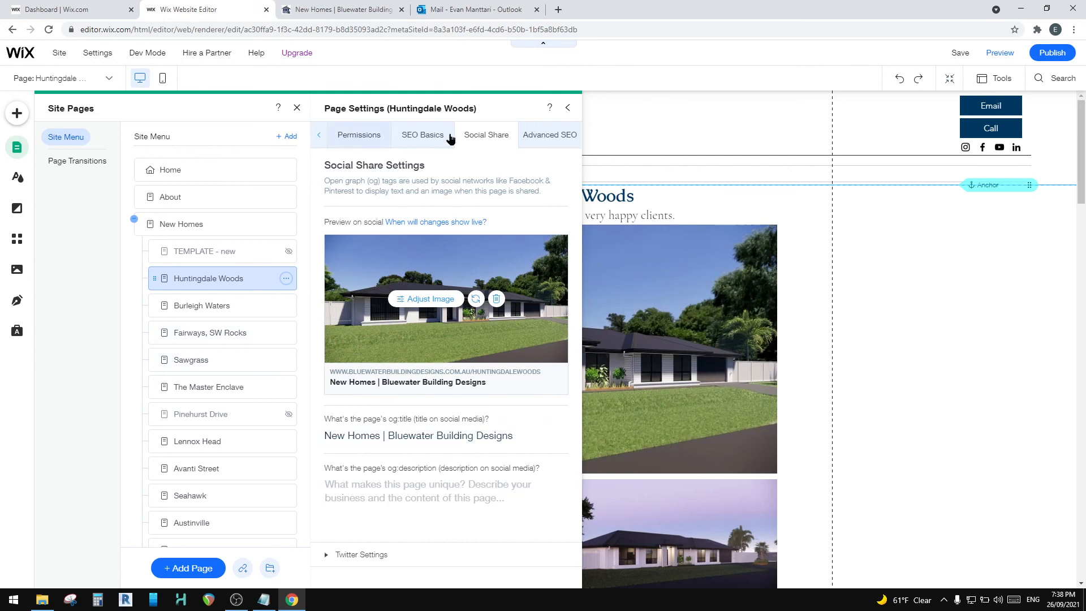
Step: Return to the Outlook draft and paste the Huntingdale Woods page link again above the sign-off
{"action": "left_click", "coordinate": [475, 10]}
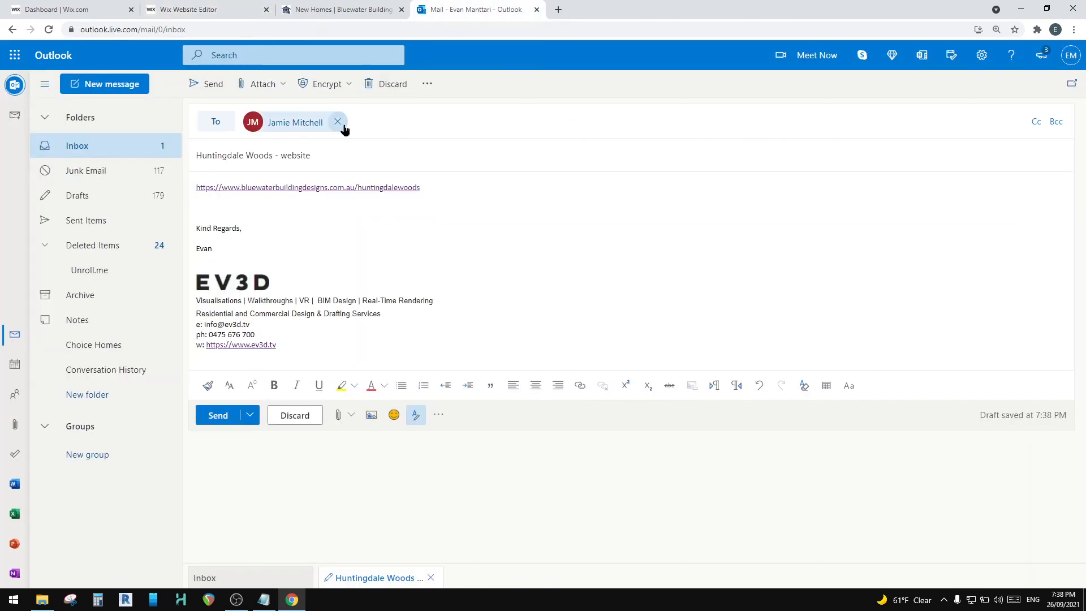
{"action": "type", "text": "https://www.bluewaterbuildingdesigns.com.au/huntingdalewoods"}
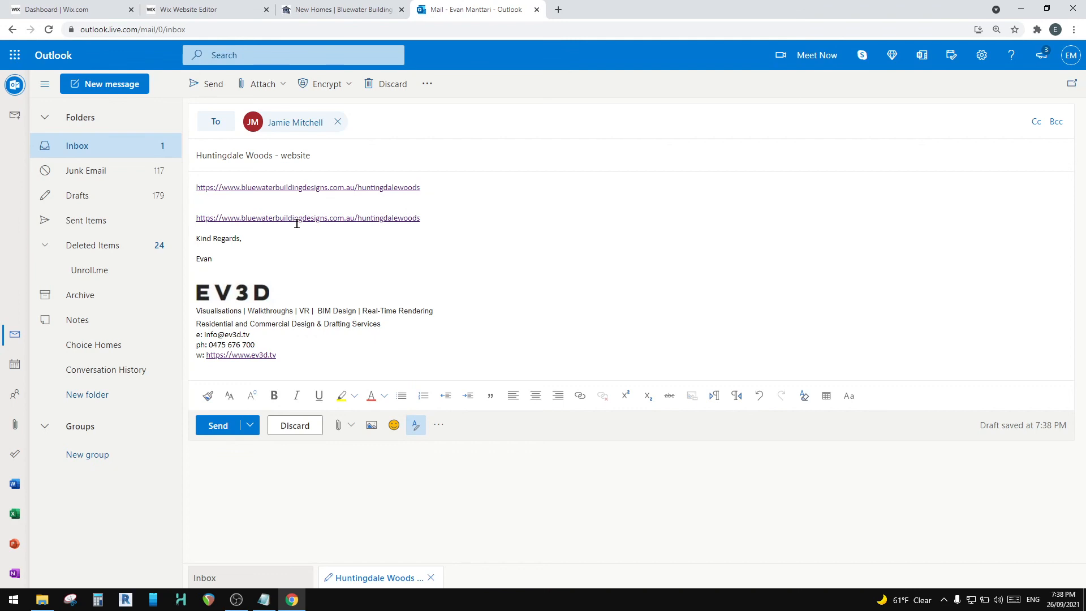
Step: Switch back to the Wix editor and review the project pages listed under New Homes in the site menu
{"action": "left_click", "coordinate": [393, 4]}
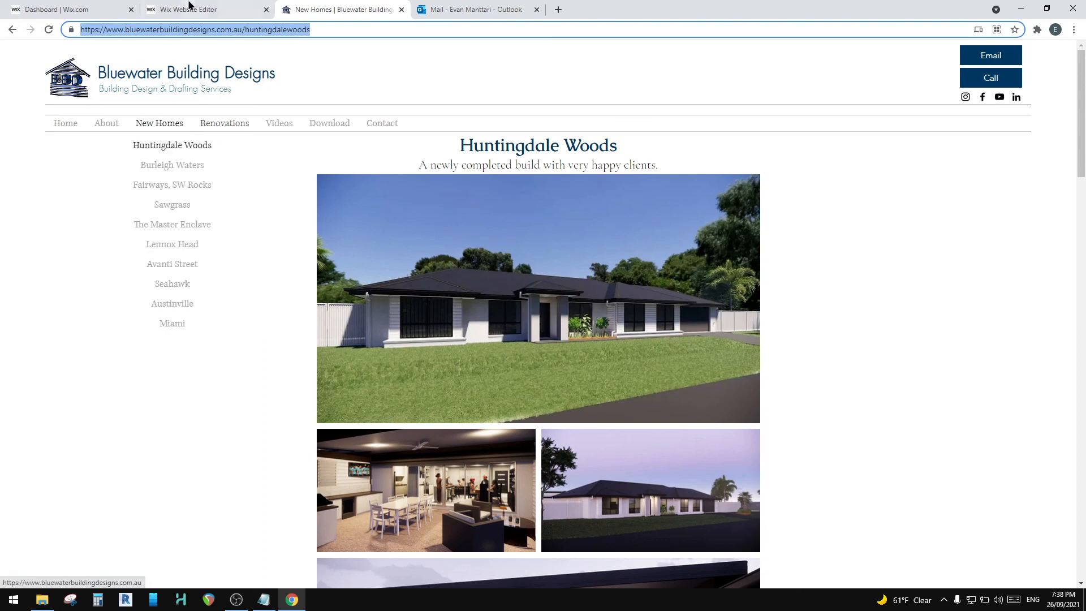
{"action": "left_click", "coordinate": [191, 5]}
{"action": "scroll", "coordinate": [194, 294], "scroll_direction": "down", "scroll_amount": 5}
{"action": "scroll", "coordinate": [194, 300], "scroll_direction": "down", "scroll_amount": 1}
{"action": "scroll", "coordinate": [203, 405], "scroll_direction": "up", "scroll_amount": 10}
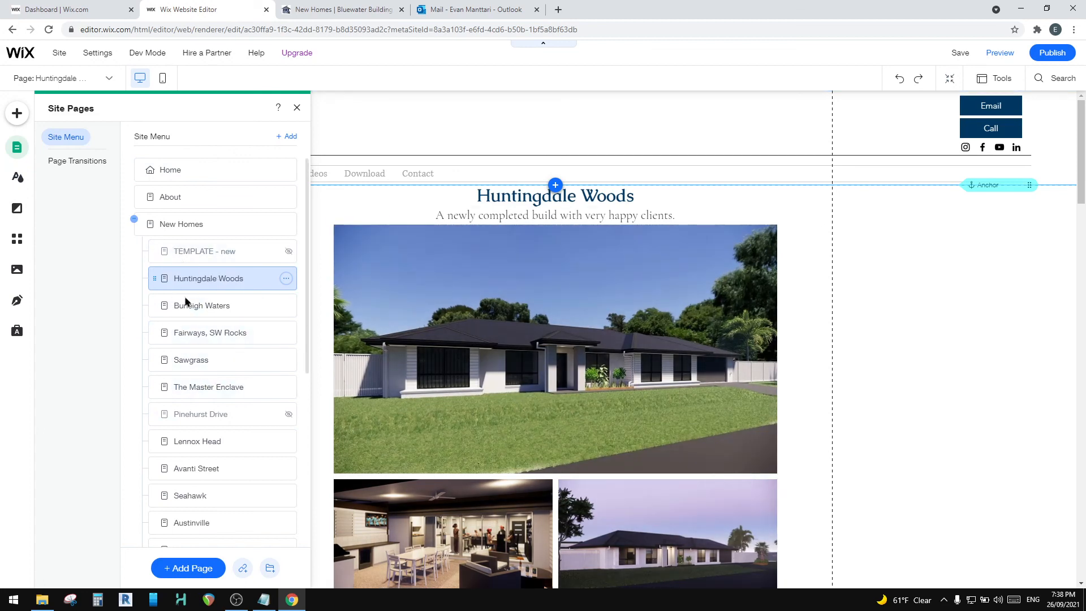
{"action": "scroll", "coordinate": [191, 340], "scroll_direction": "down", "scroll_amount": 5}
{"action": "scroll", "coordinate": [194, 342], "scroll_direction": "up", "scroll_amount": 5}
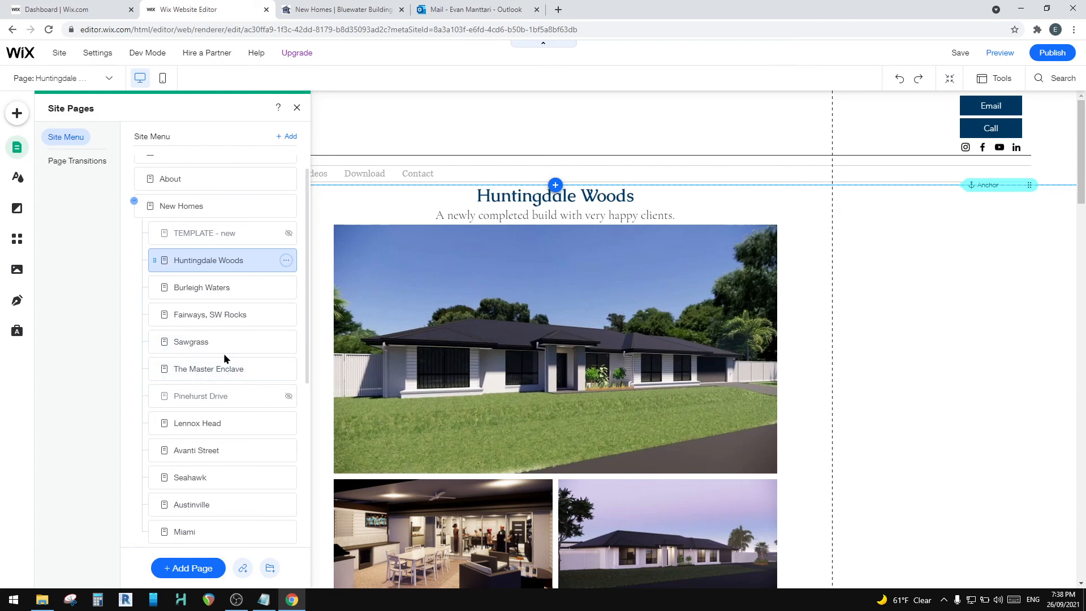